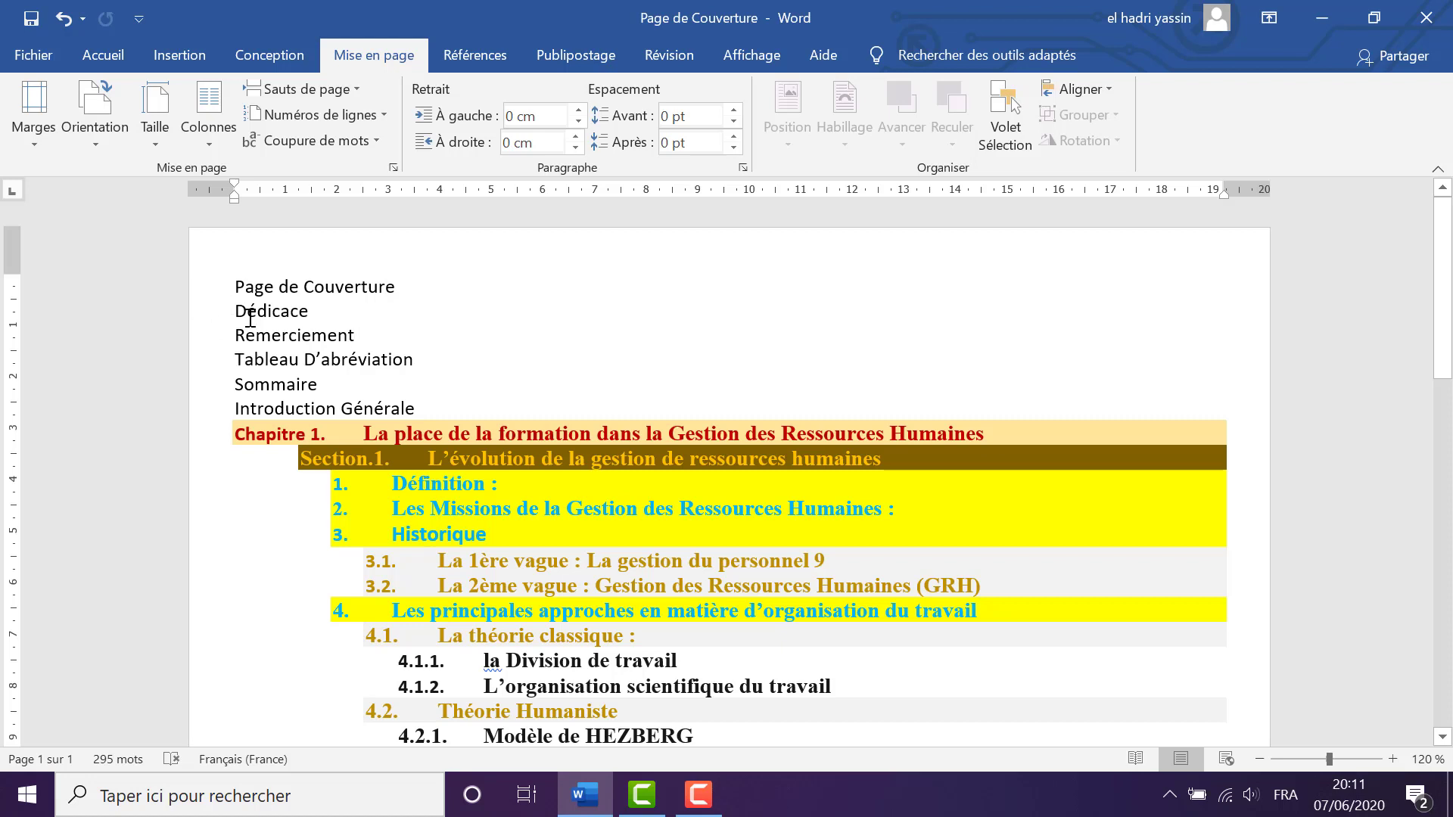
# Examine the report outline from Page de Couverture through both chapters to the closing lists, including its chapter, section and subsection numbering levels
pyautogui.click(203, 368)
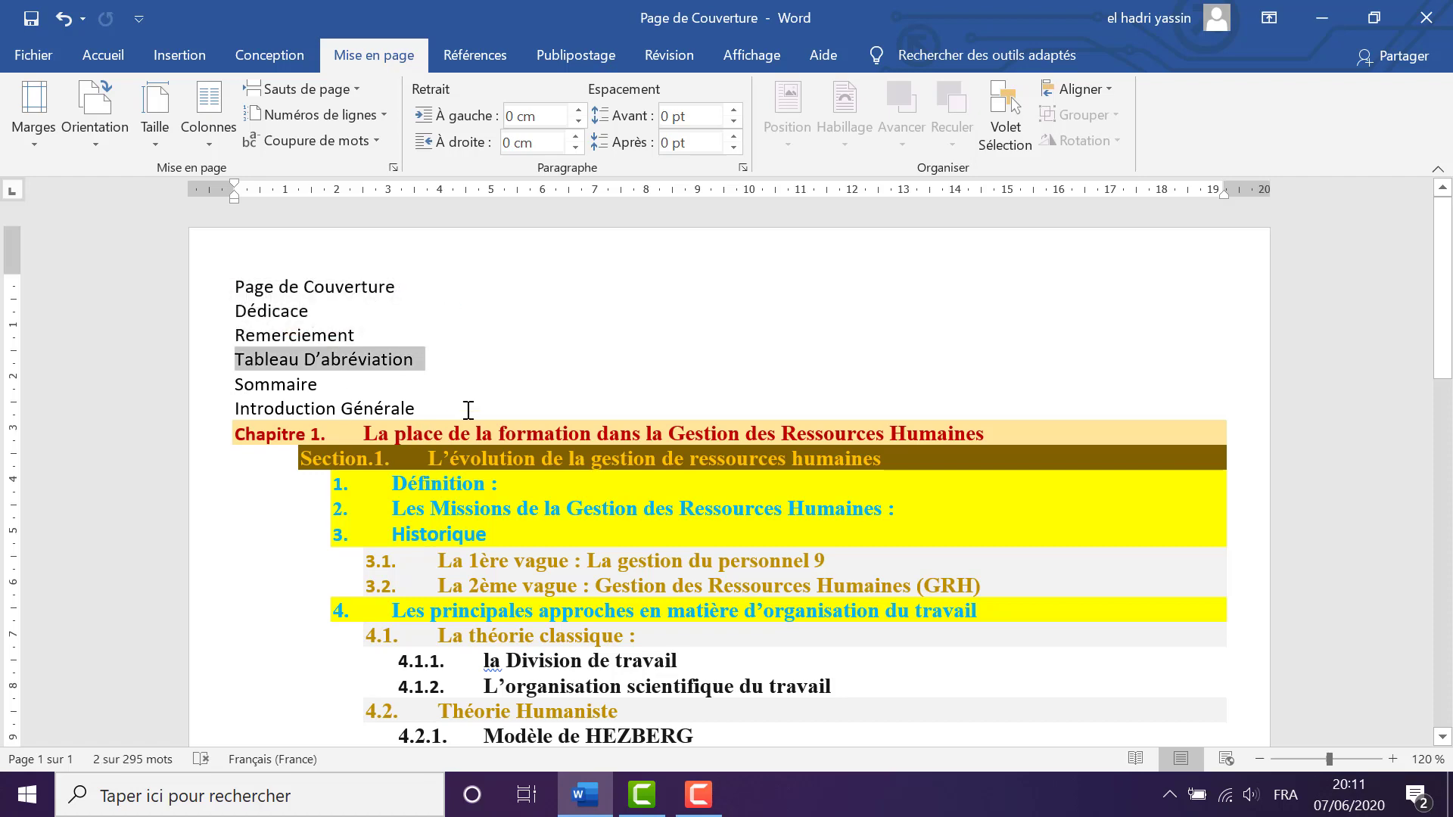
pyautogui.scroll(2, 473, 412)
pyautogui.scroll(2, 478, 407)
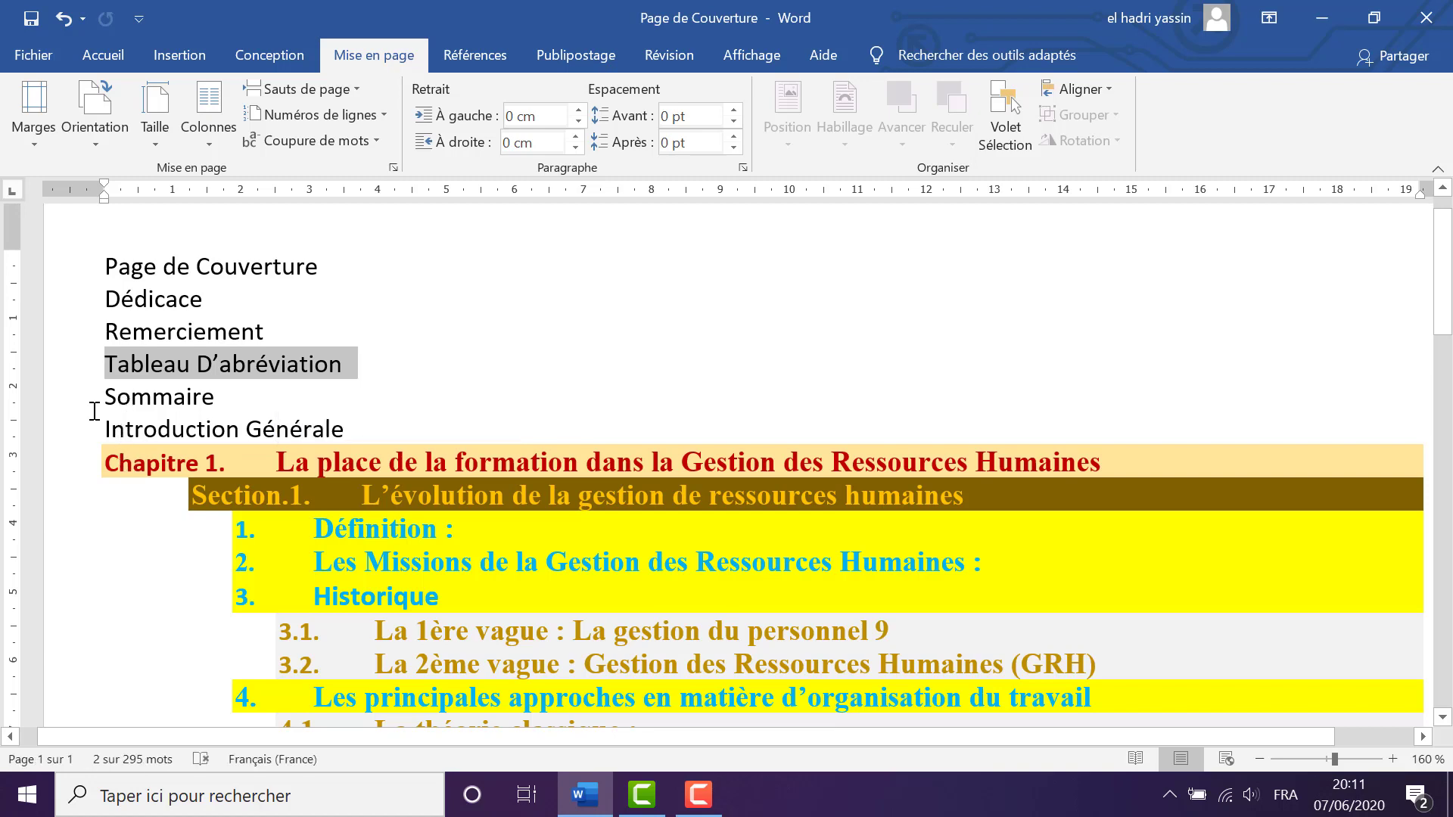
pyautogui.scroll(1, 94, 411)
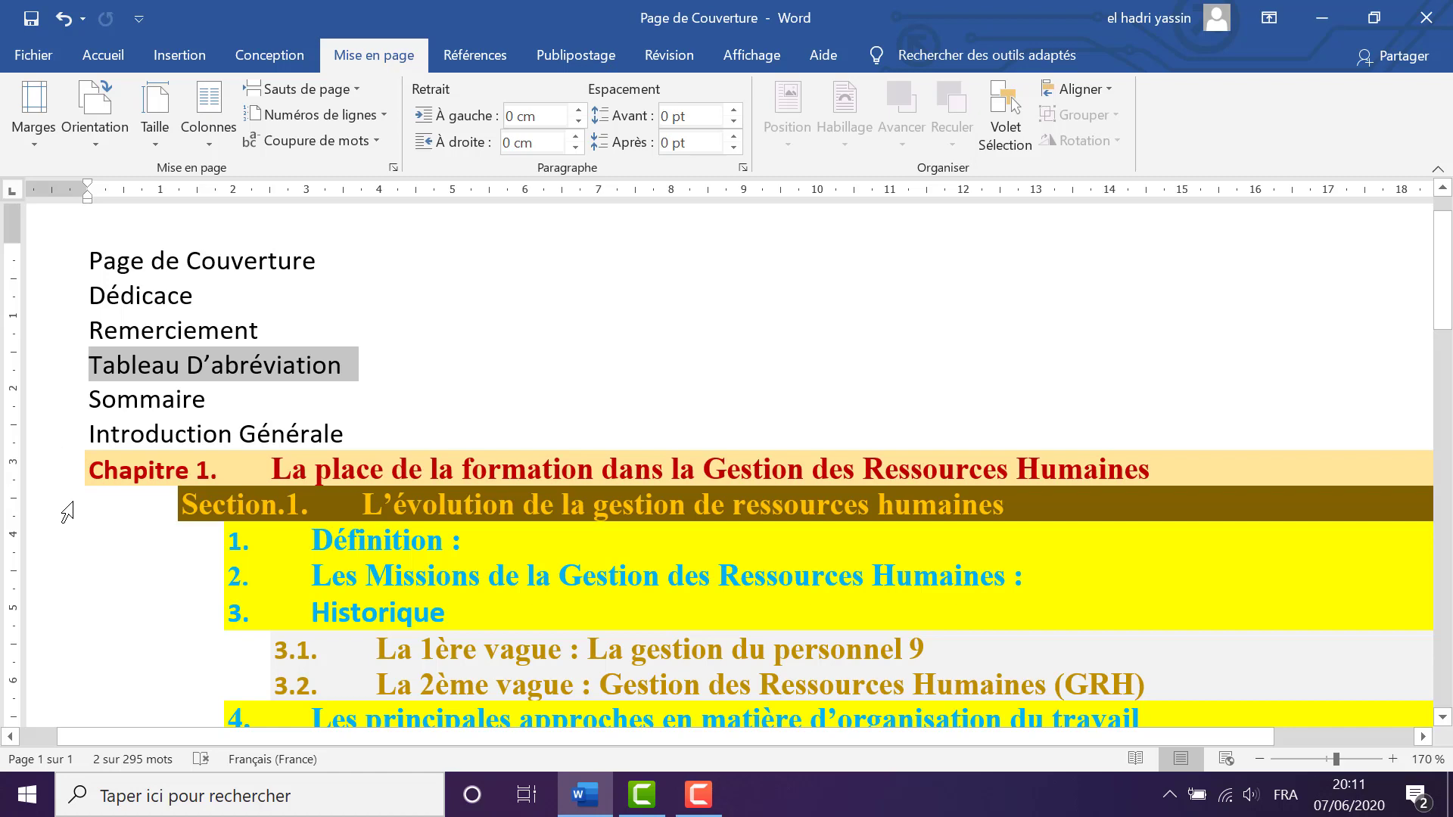
pyautogui.scroll(-1, 113, 455)
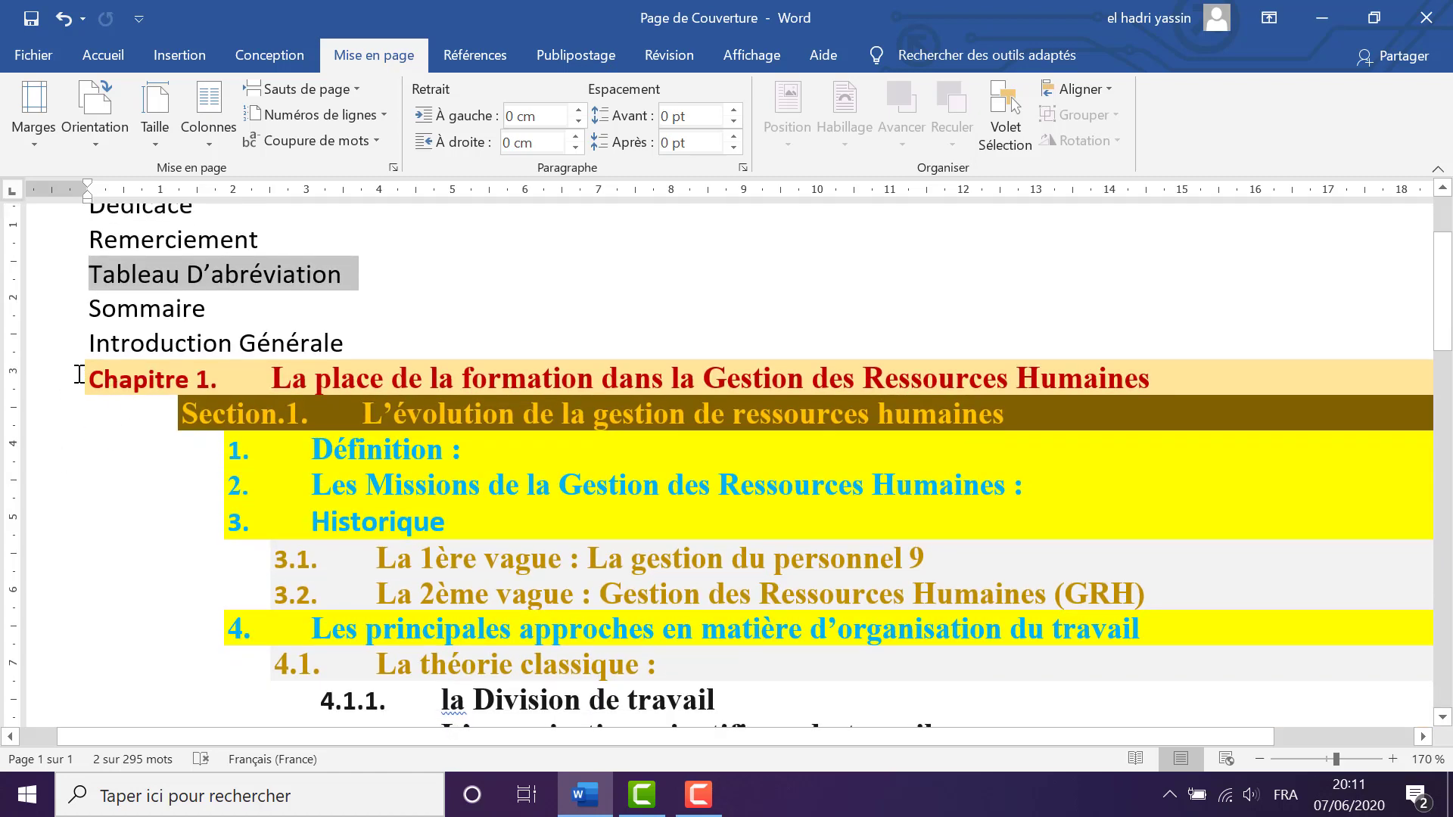
pyautogui.scroll(-9, 114, 510)
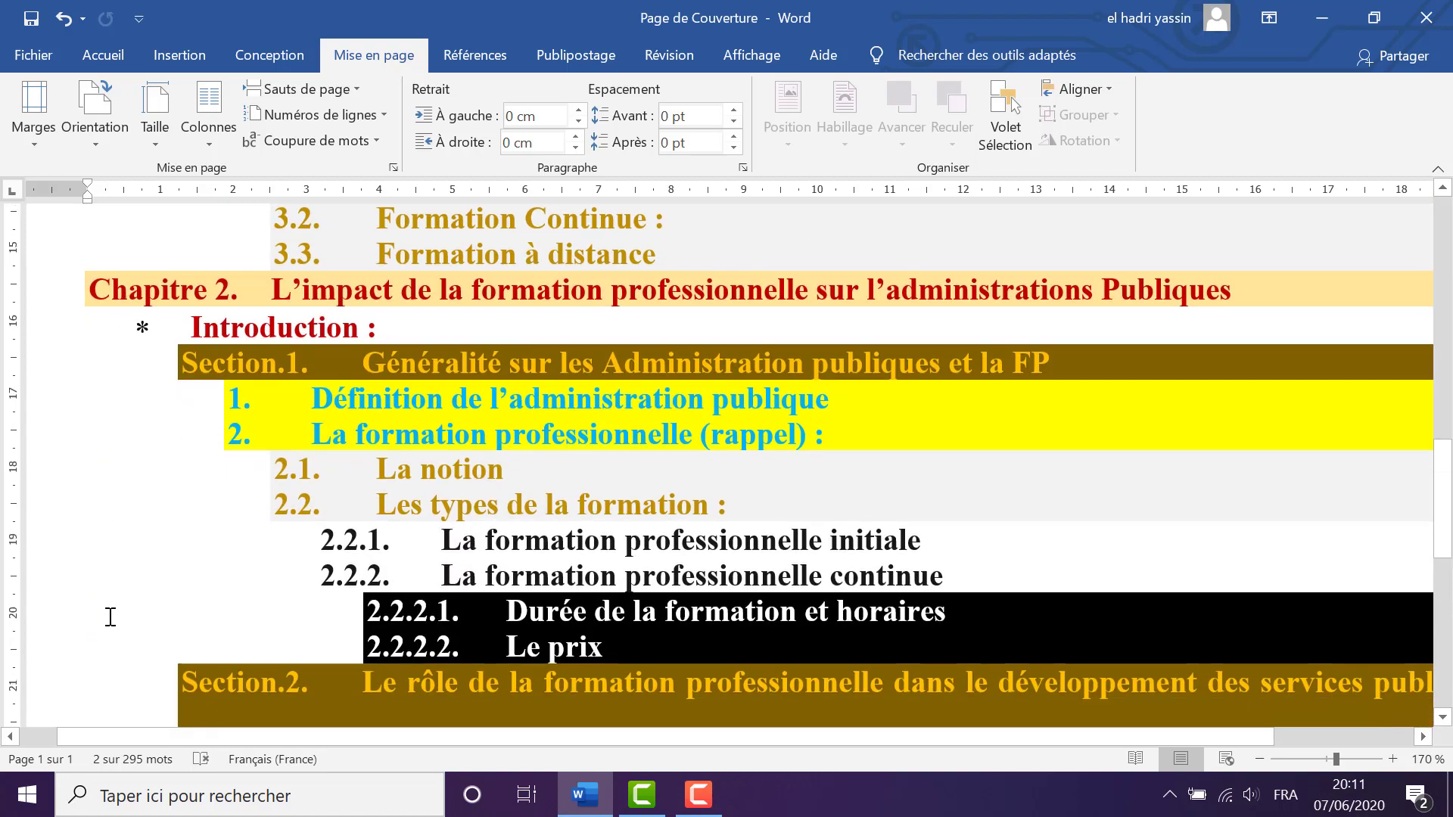
pyautogui.scroll(-6, 110, 616)
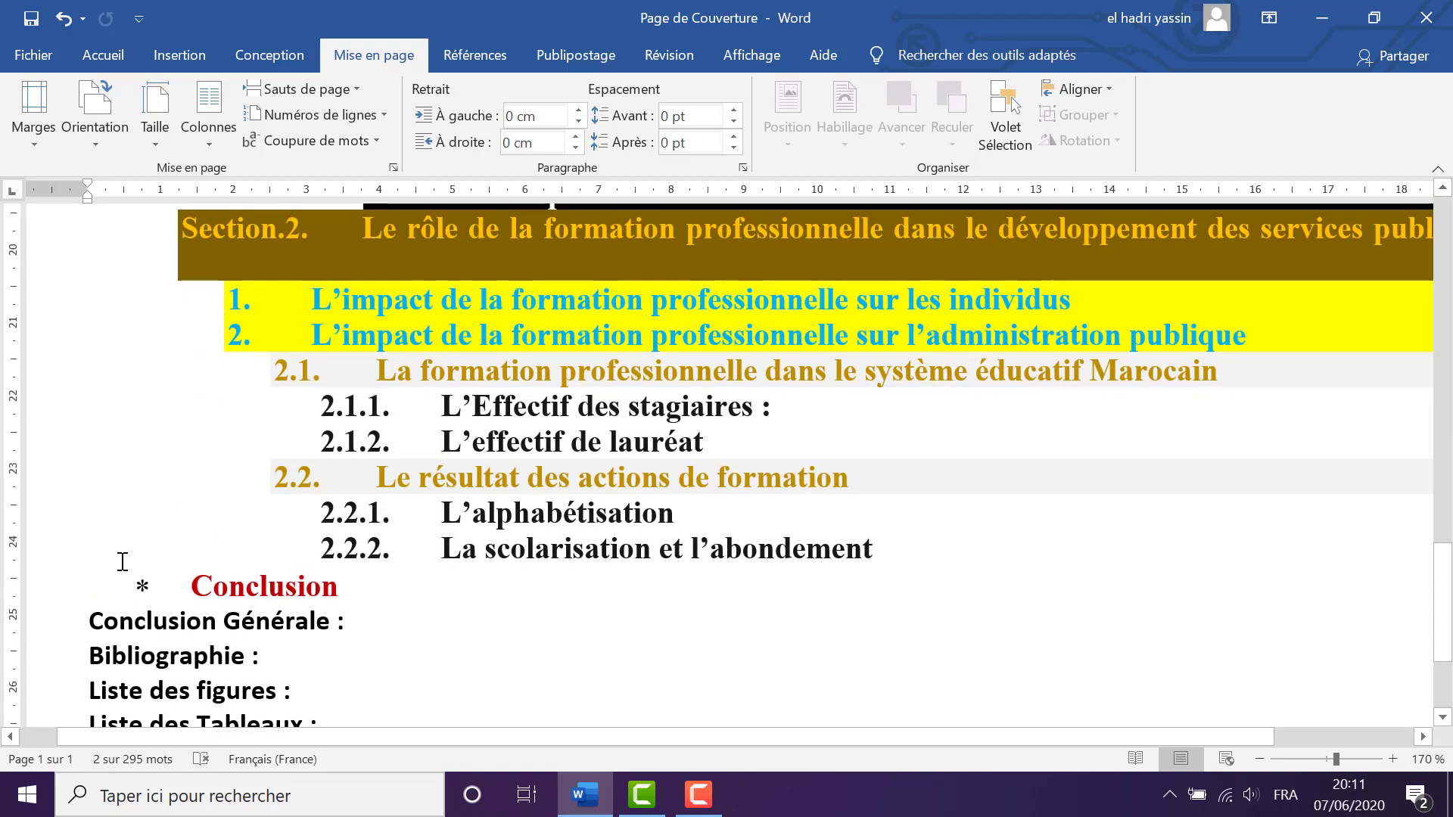
pyautogui.scroll(18, 119, 569)
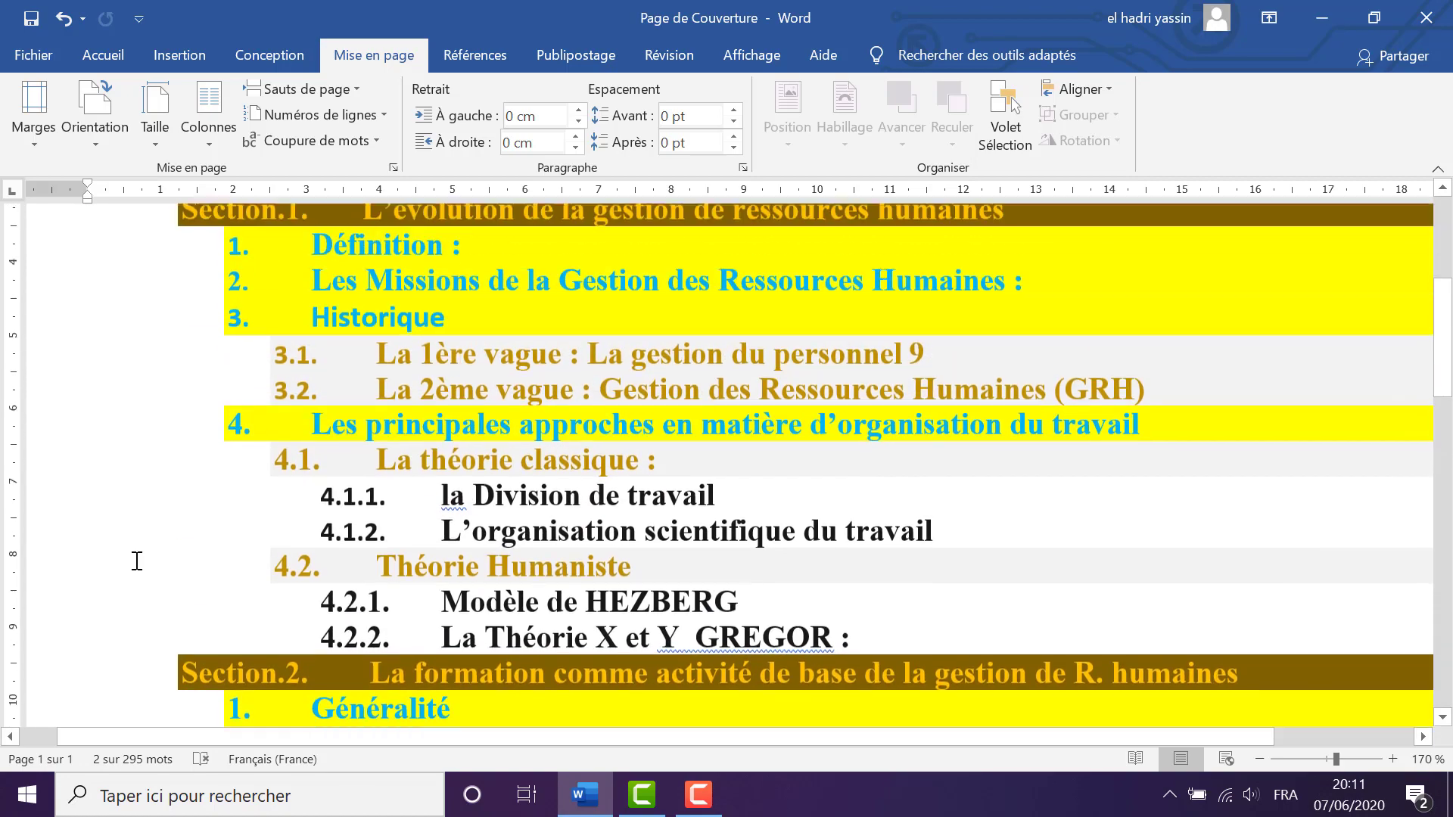
pyautogui.scroll(1, 139, 564)
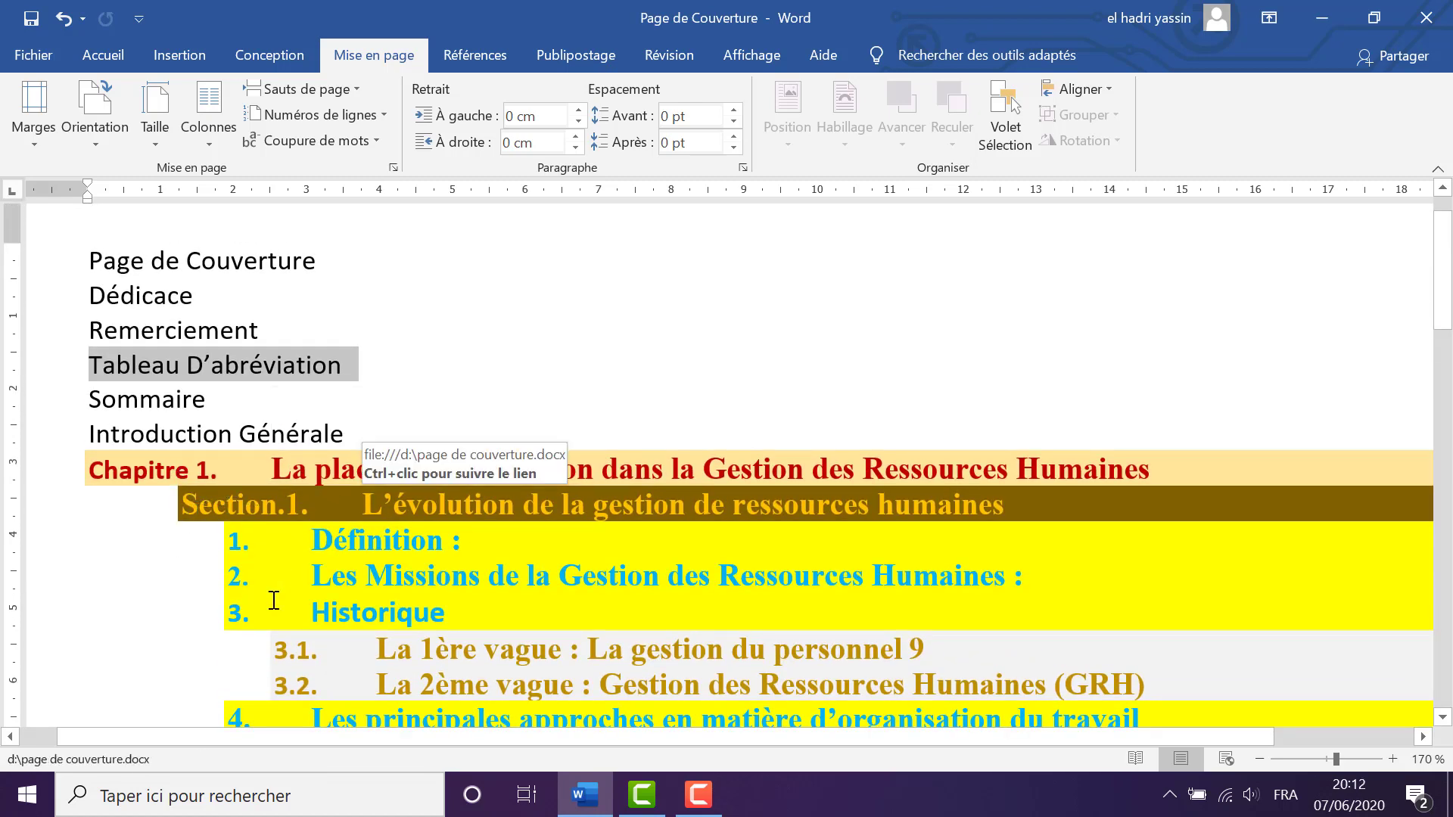
pyautogui.scroll(-18, 269, 598)
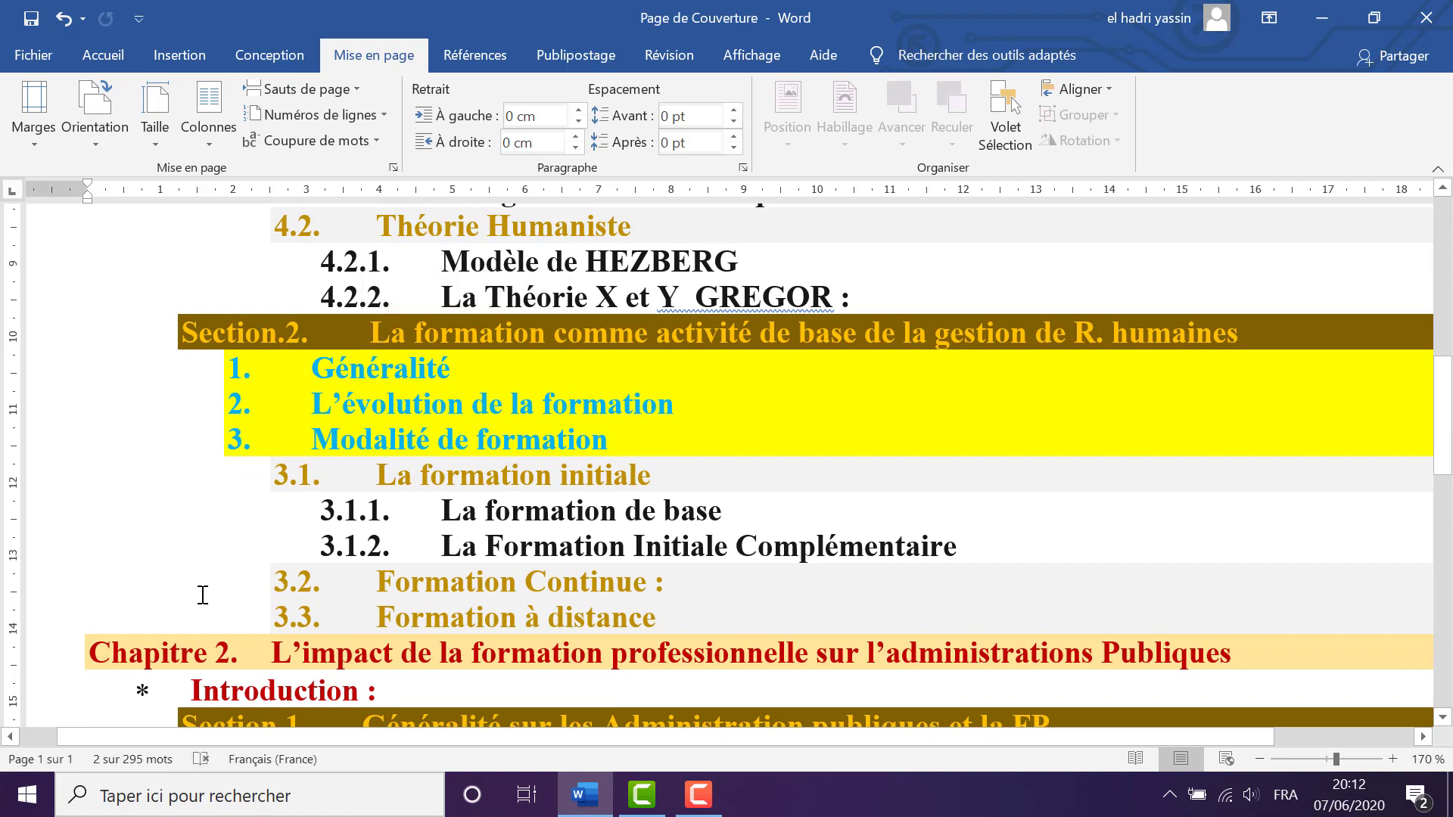
pyautogui.scroll(-4, 227, 567)
pyautogui.scroll(-5, 216, 598)
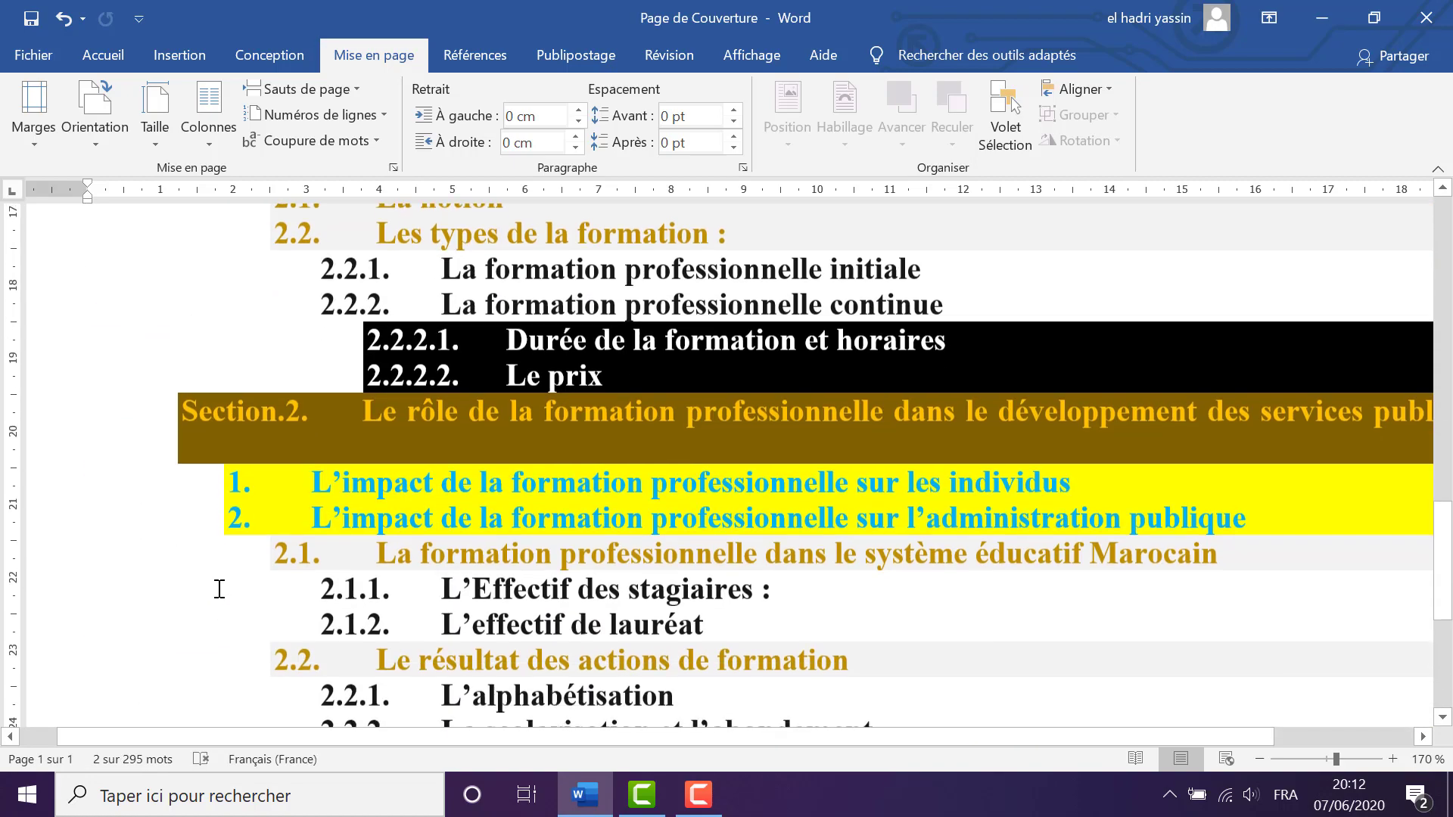
pyautogui.scroll(20, 223, 444)
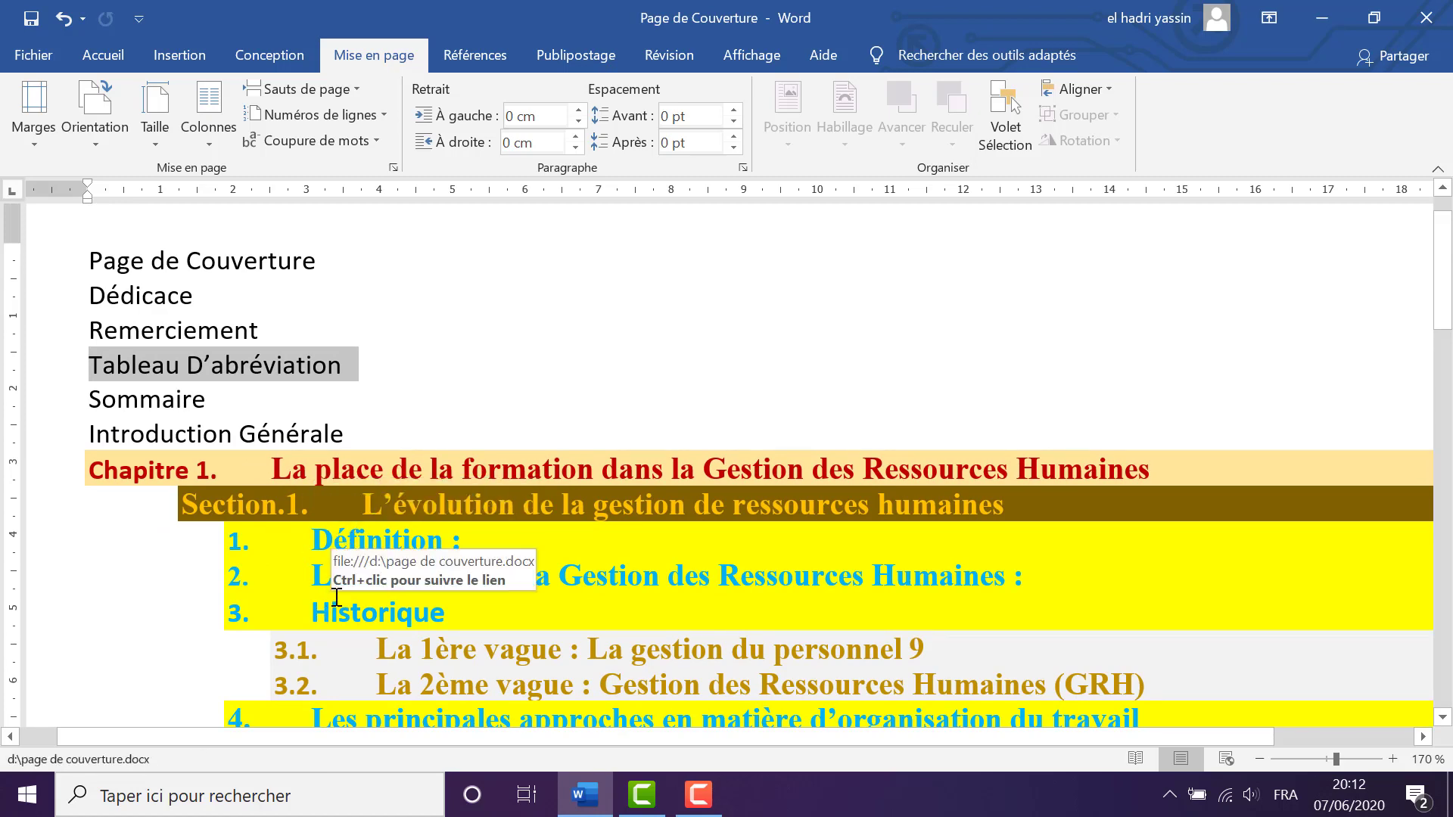
pyautogui.scroll(-5, 327, 618)
pyautogui.scroll(-4, 254, 643)
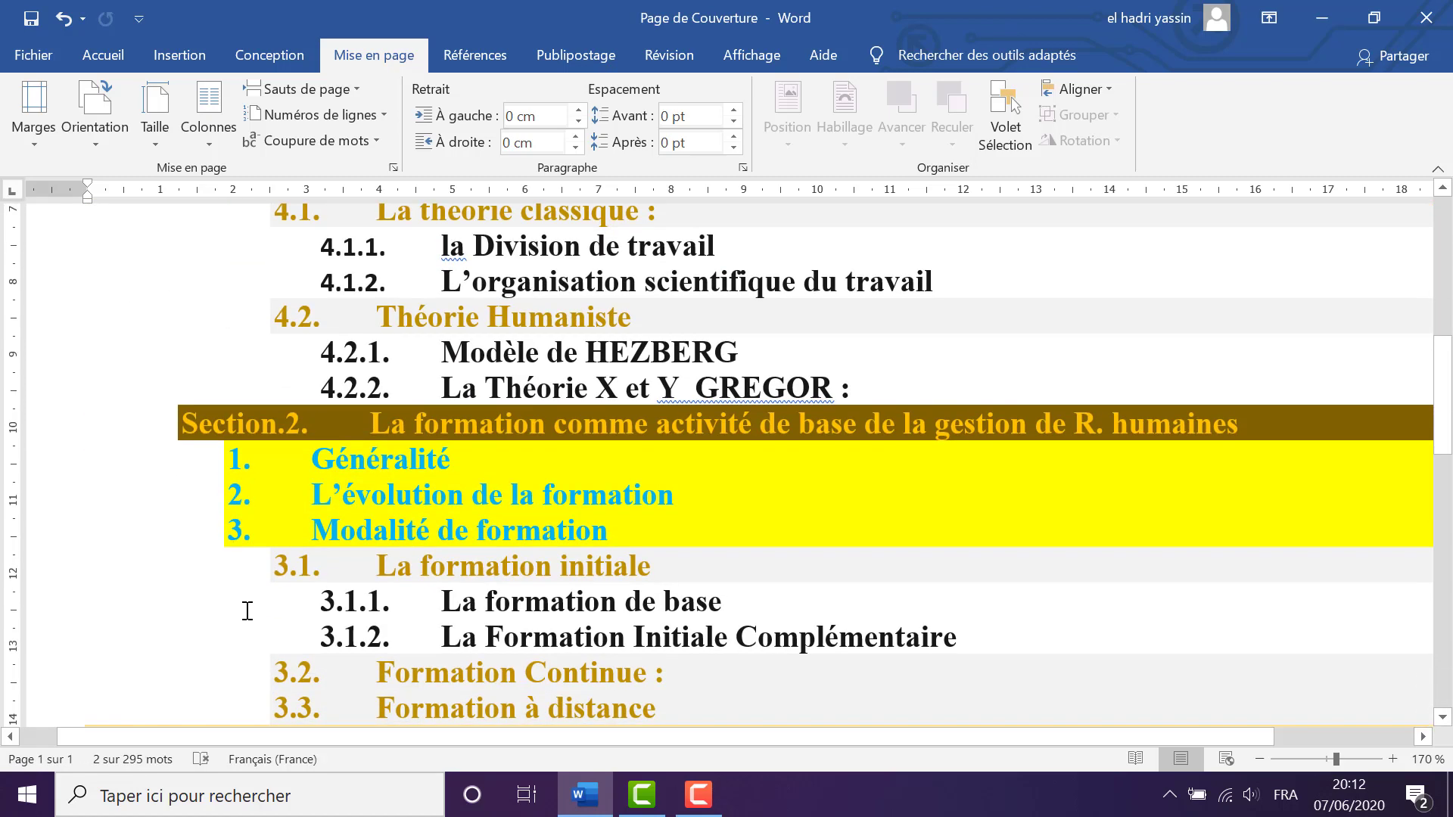
pyautogui.scroll(-1, 244, 666)
pyautogui.scroll(8, 258, 669)
pyautogui.scroll(1, 270, 675)
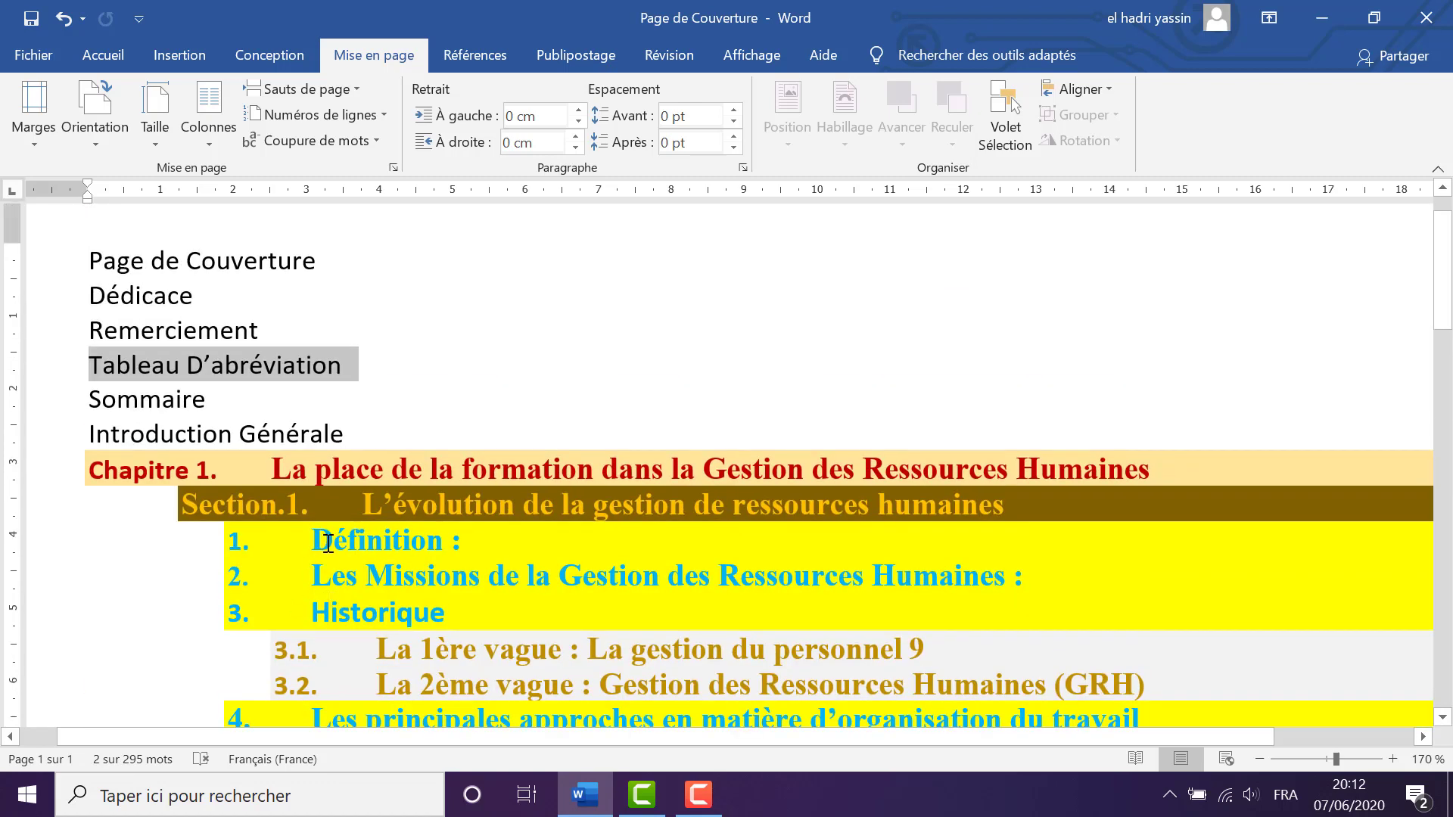
pyautogui.scroll(-1, 319, 605)
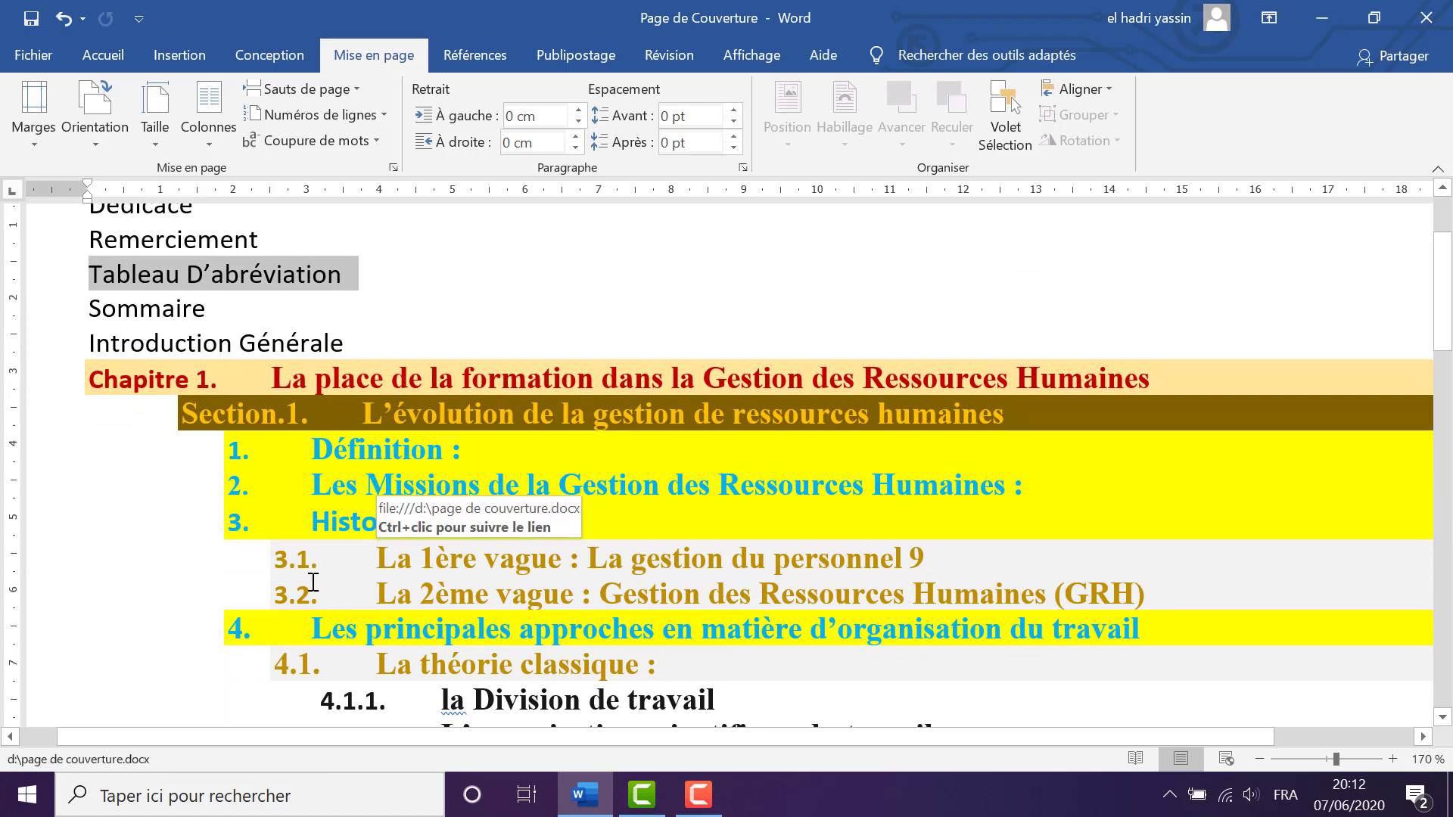
pyautogui.scroll(-3, 334, 579)
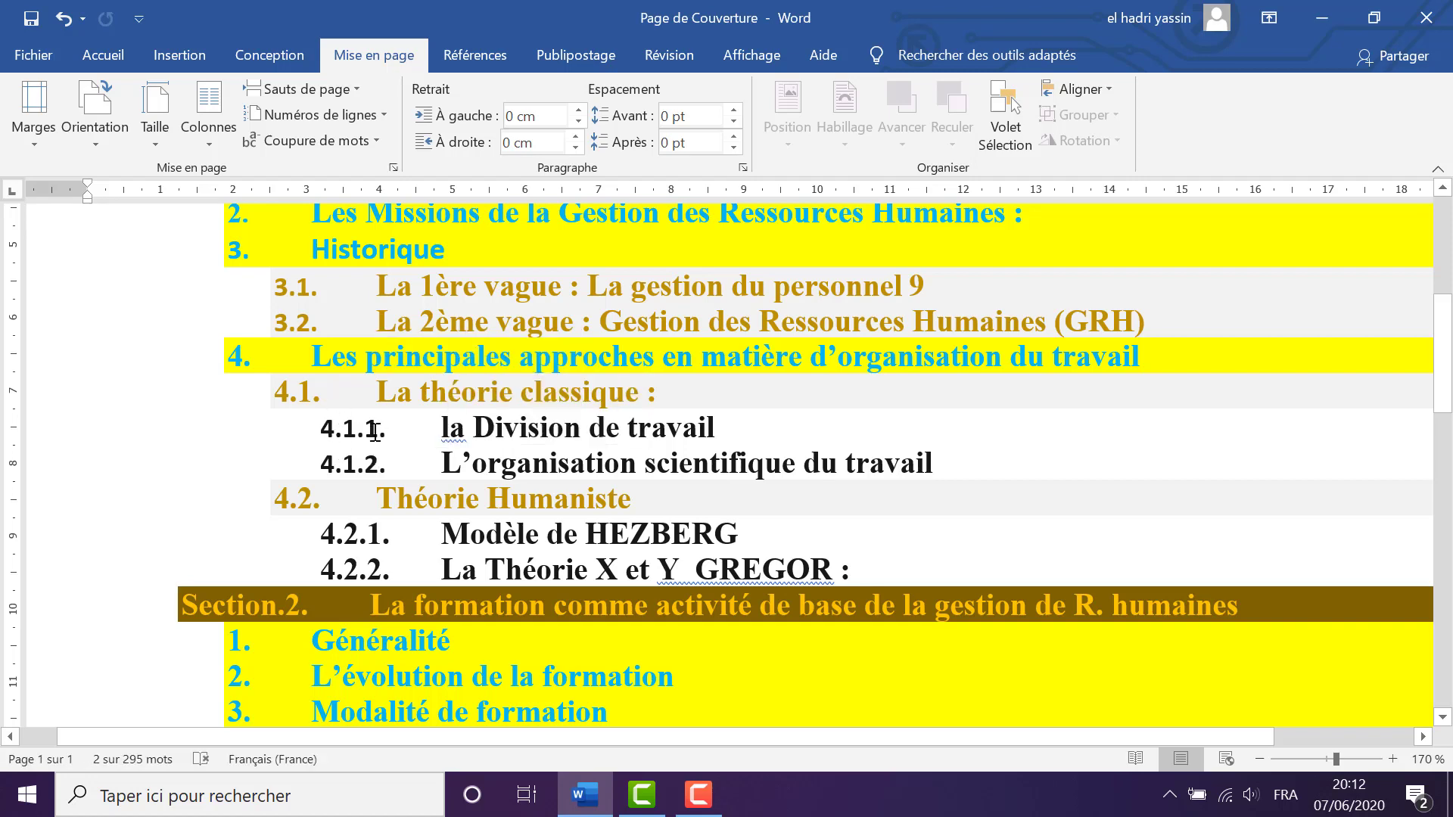
pyautogui.scroll(-10, 410, 488)
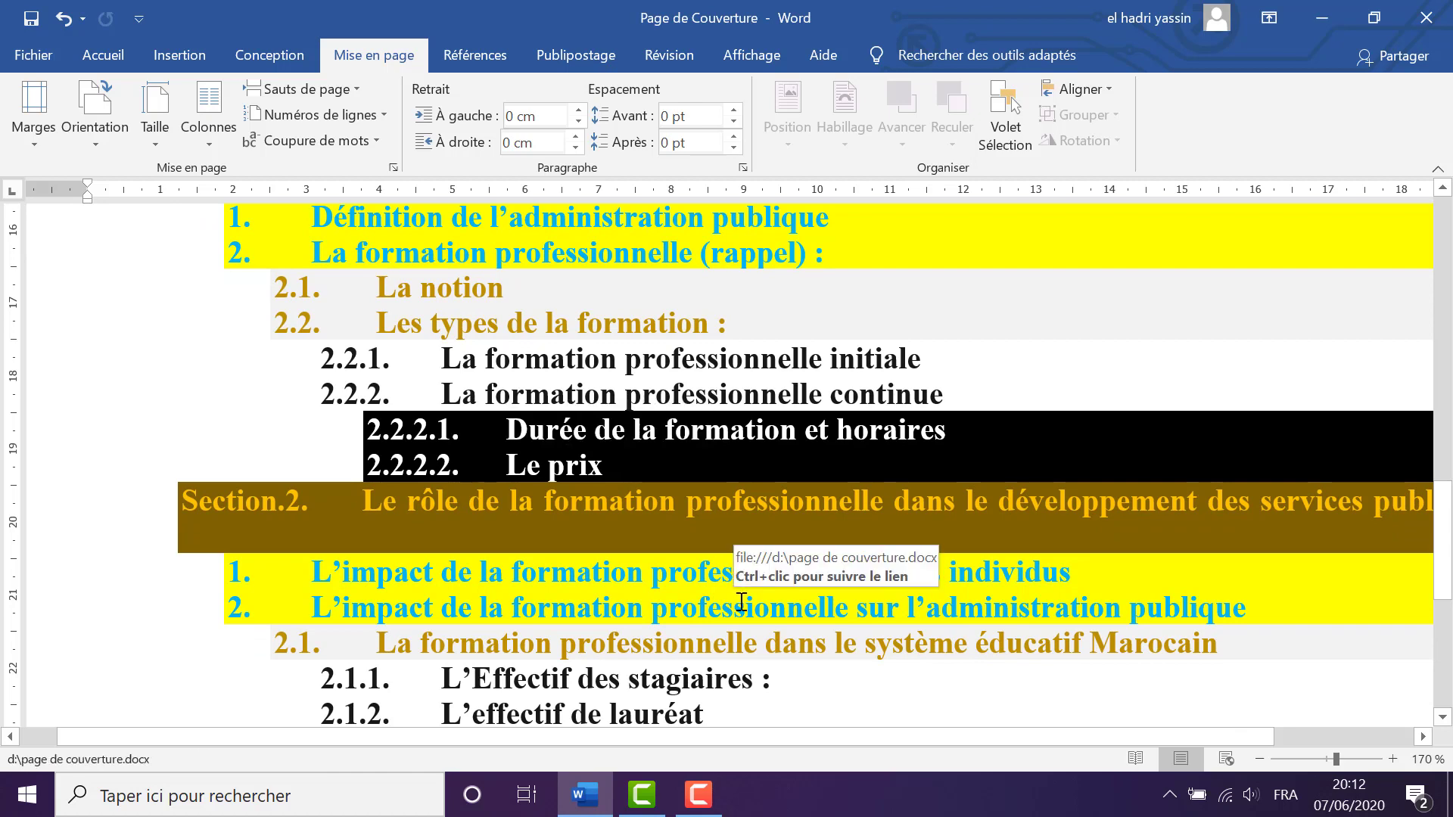
pyautogui.scroll(5, 794, 560)
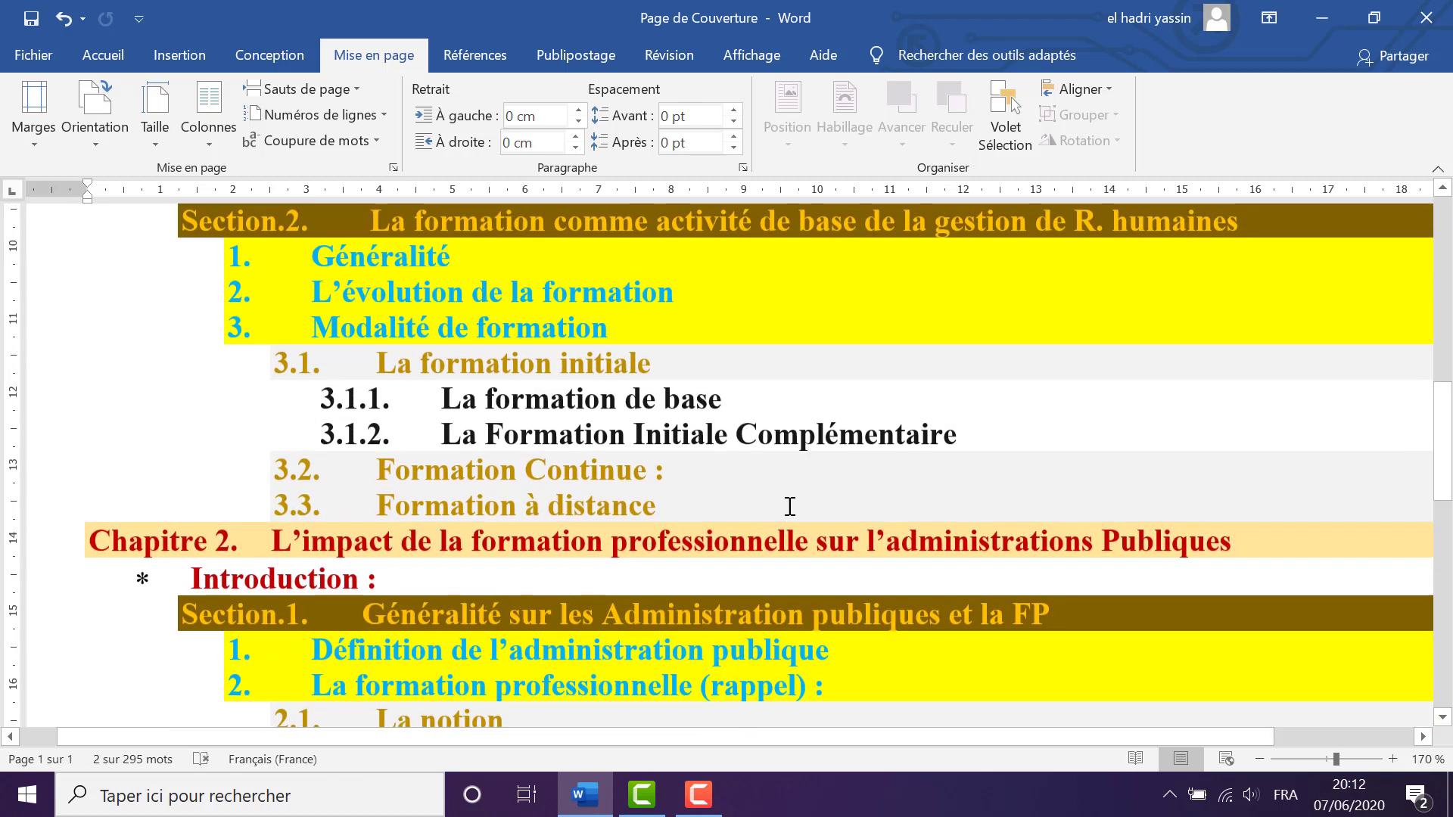
pyautogui.scroll(7, 825, 483)
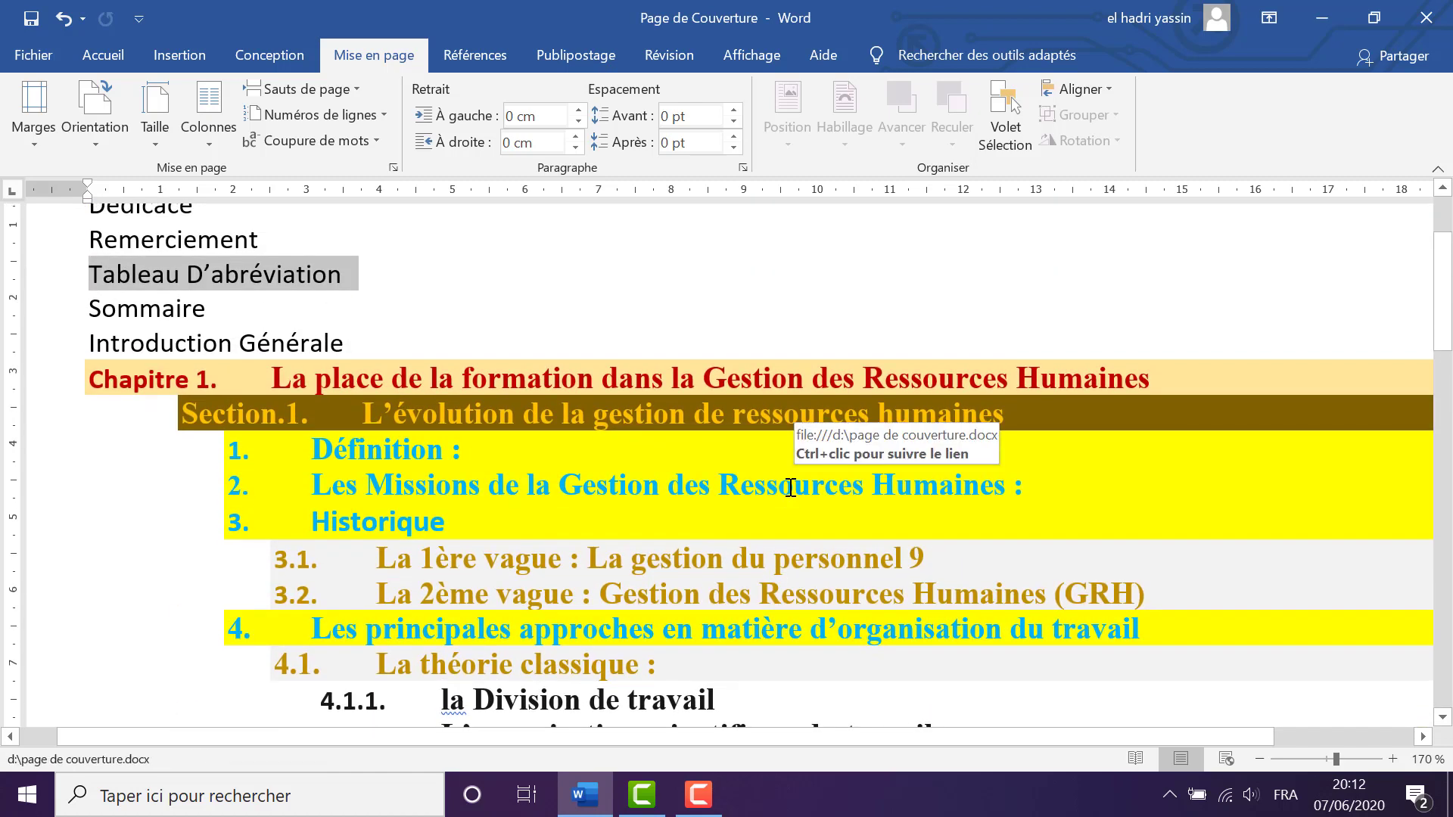
# Restore the outline window to a smaller size, start a new blank Word document beside it, and widen the new document's window
pyautogui.click(1375, 19)
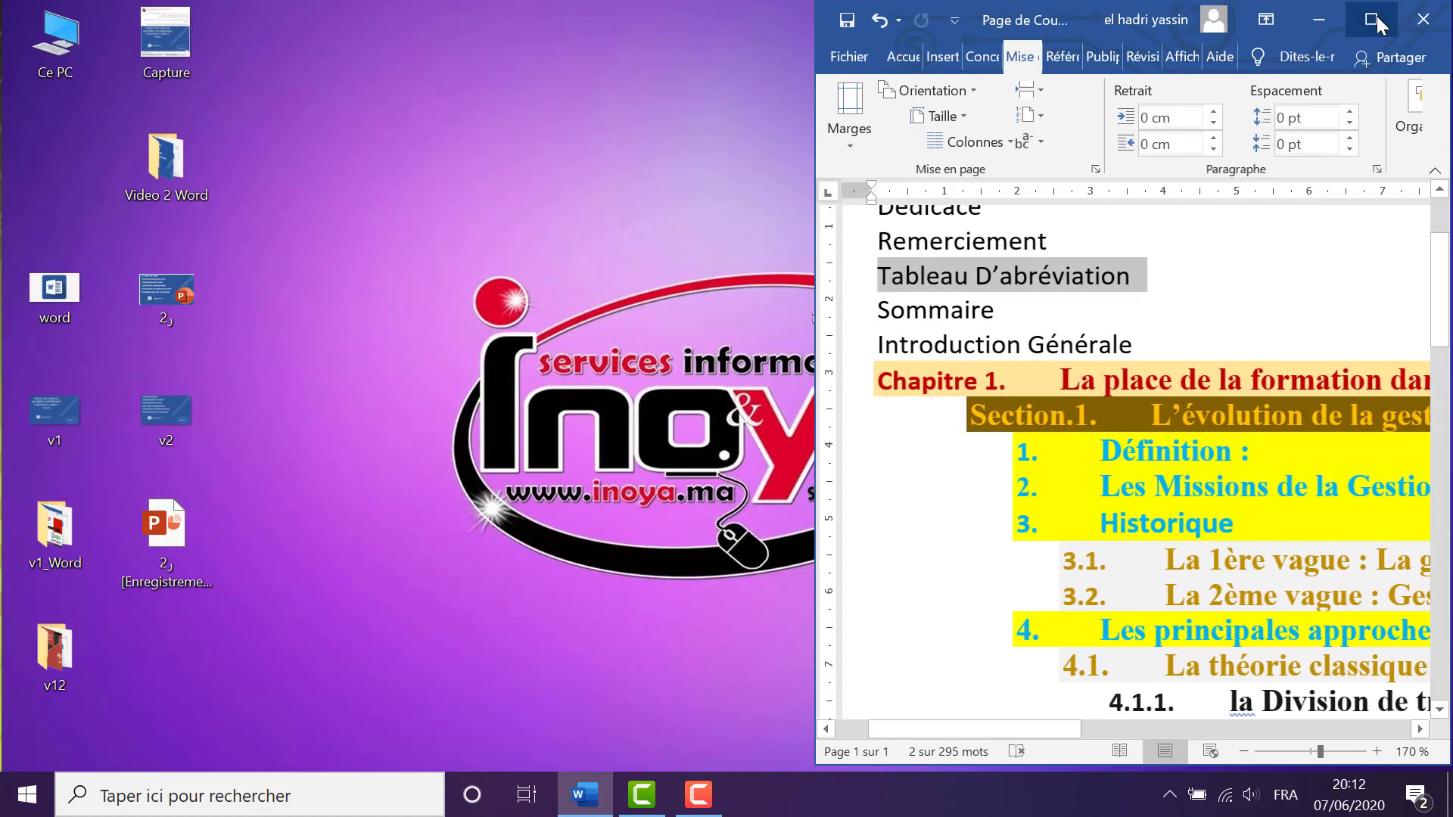
pyautogui.click(590, 791)
pyautogui.click(588, 791)
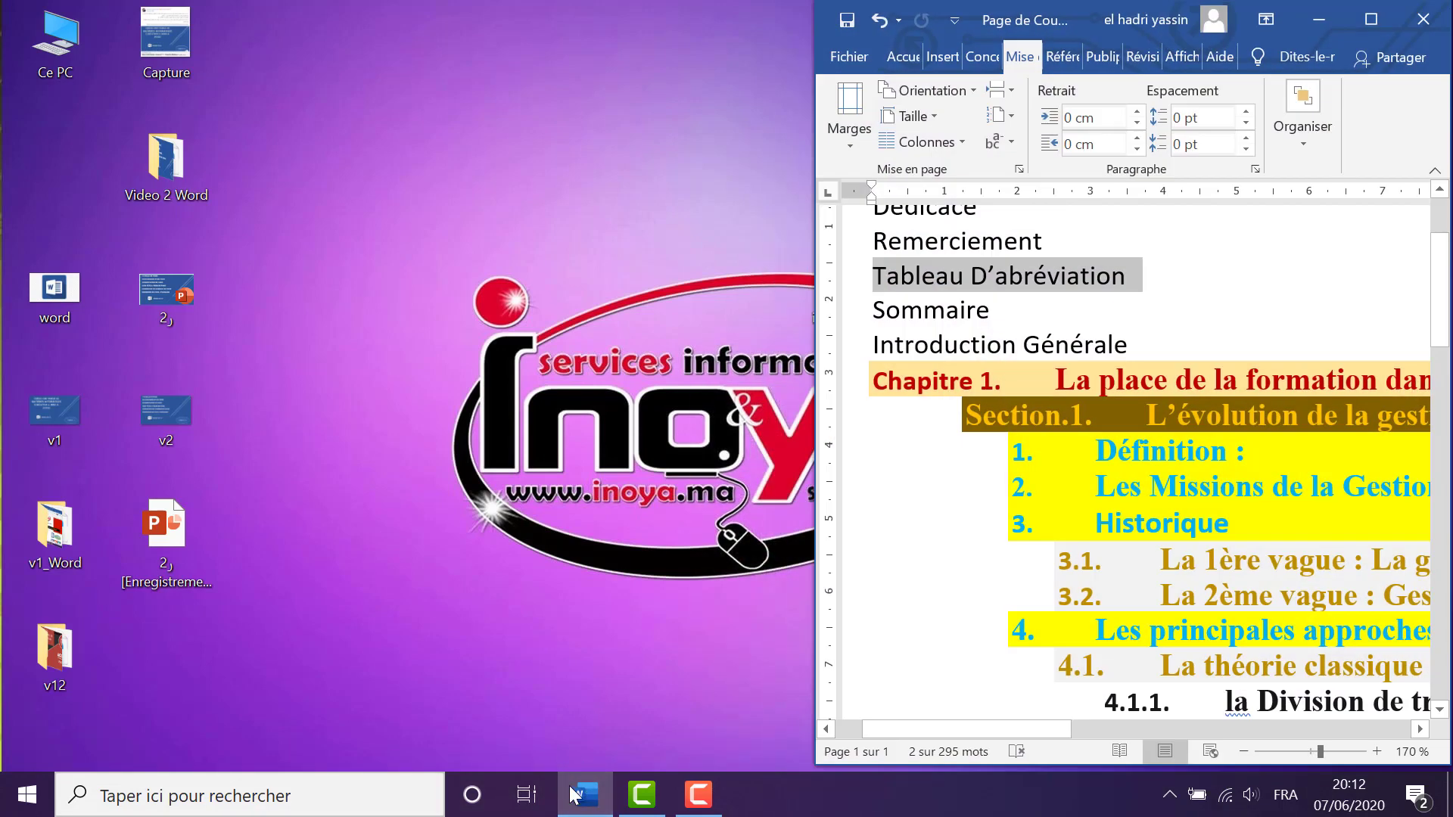
pyautogui.press('super')
pyautogui.write('word')
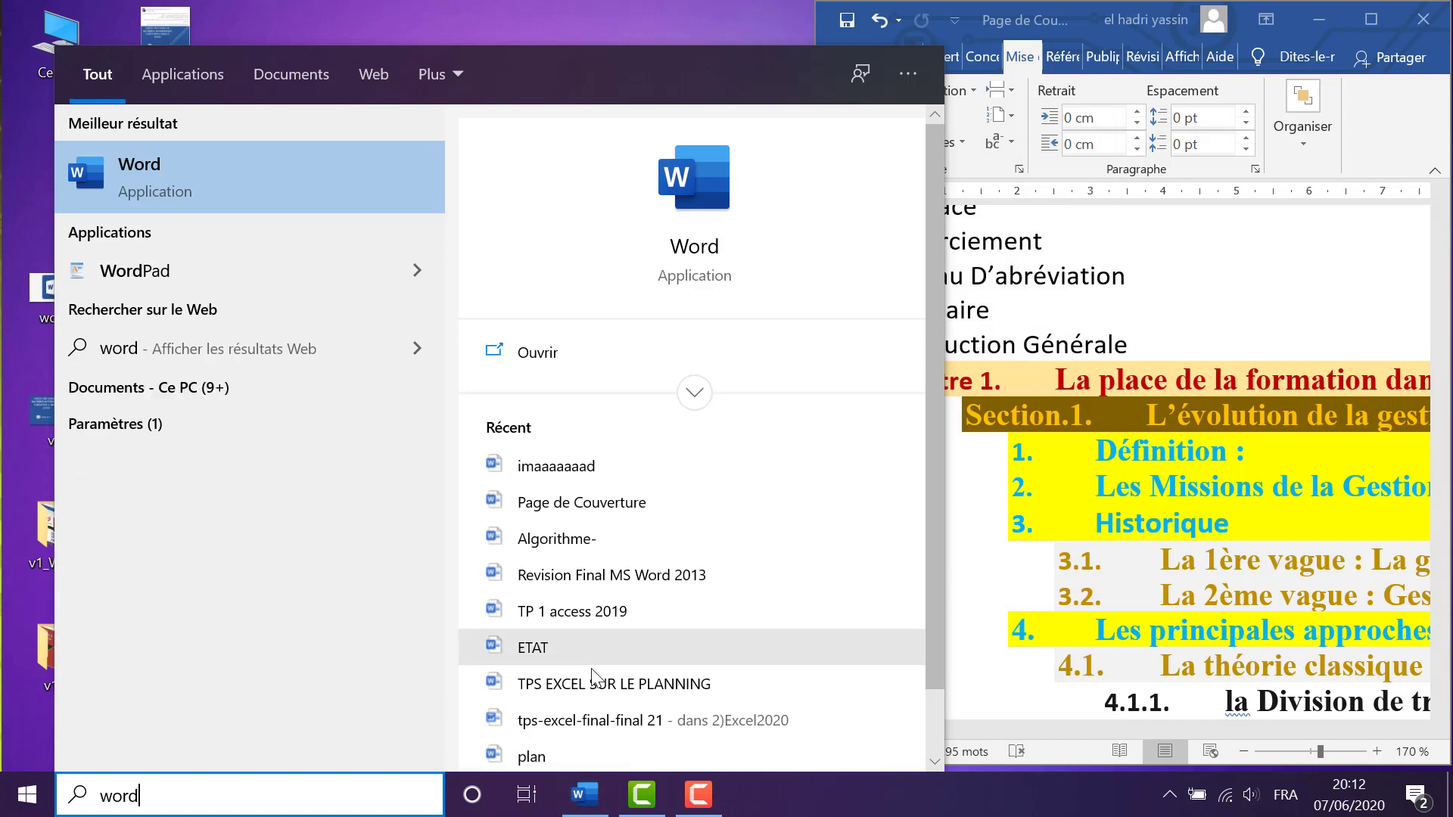
pyautogui.click(325, 193)
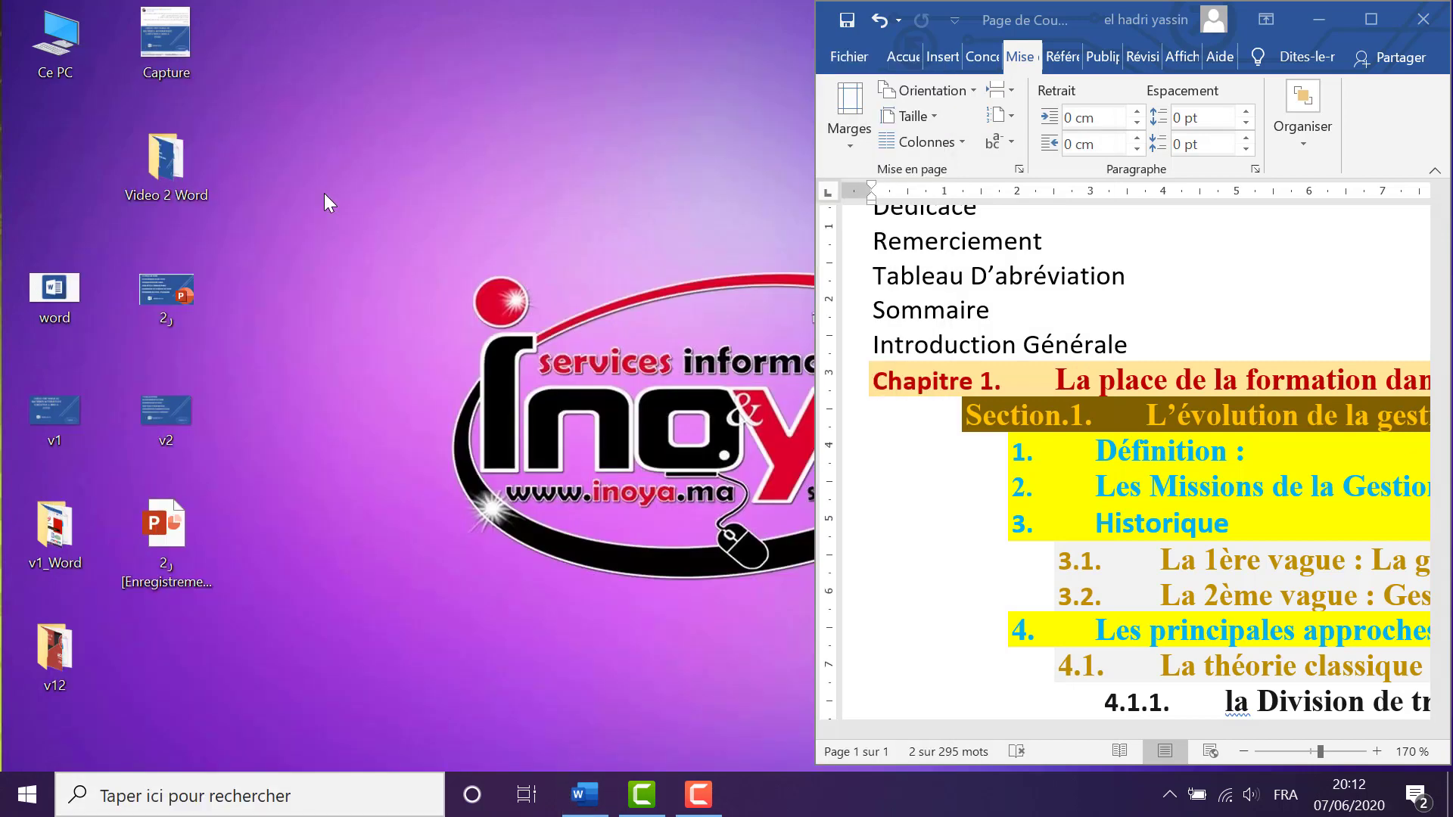
pyautogui.click(303, 224)
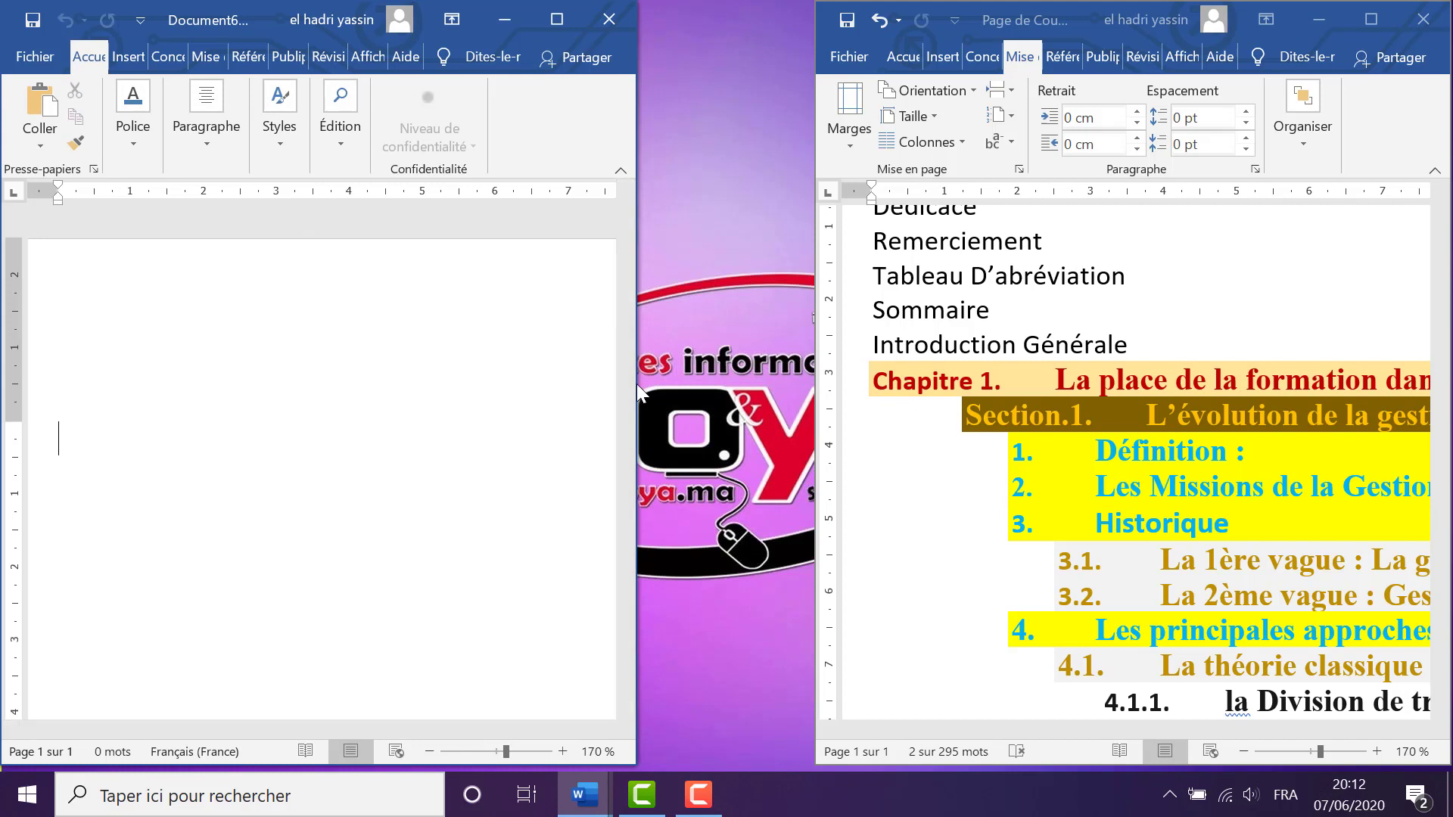
pyautogui.moveTo(638, 384); pyautogui.dragTo(836, 379)
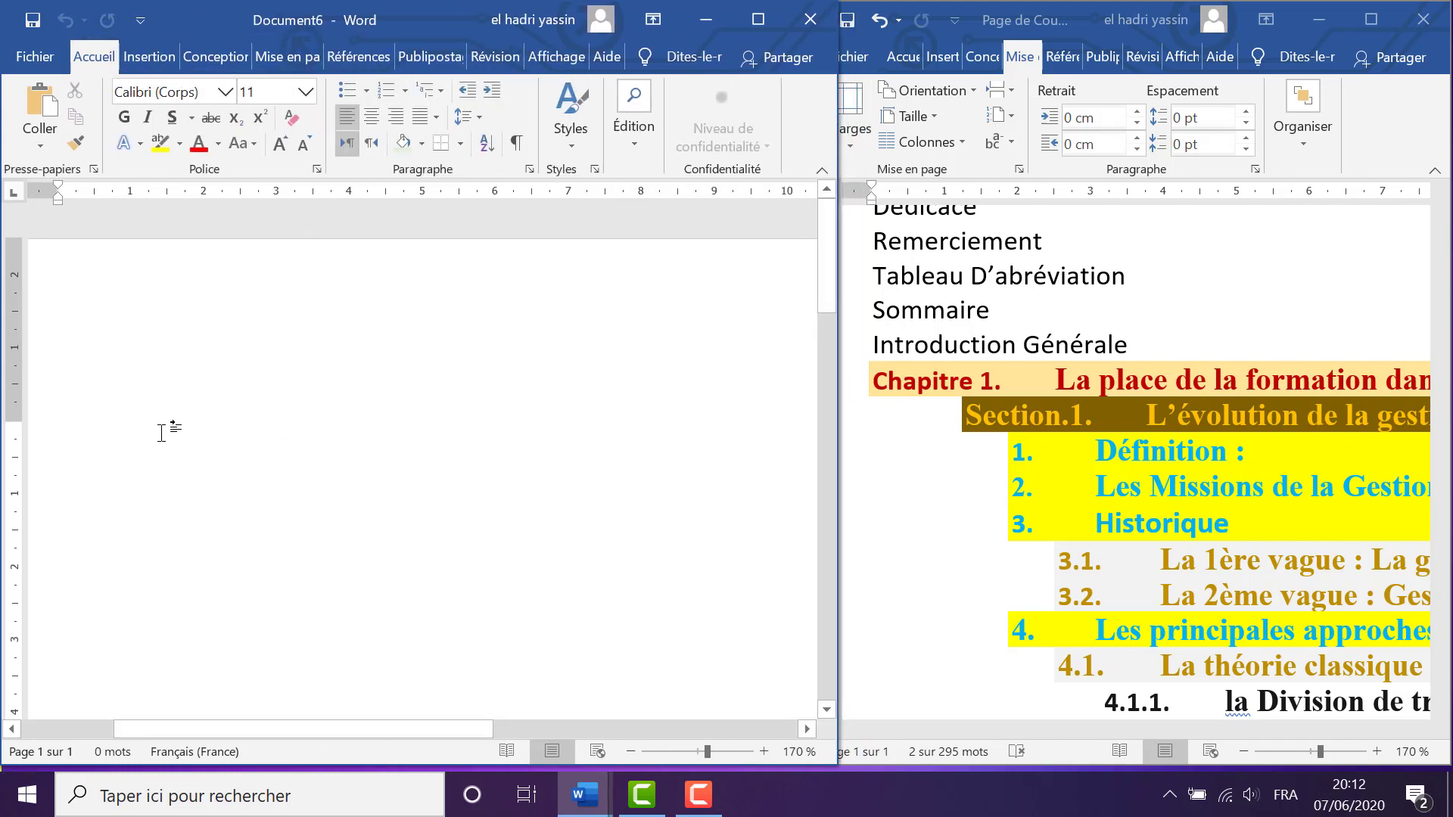
# Enter "Page De couverture" on the first page of the blank document and insert a page break after it
pyautogui.scroll(2, 860, 408)
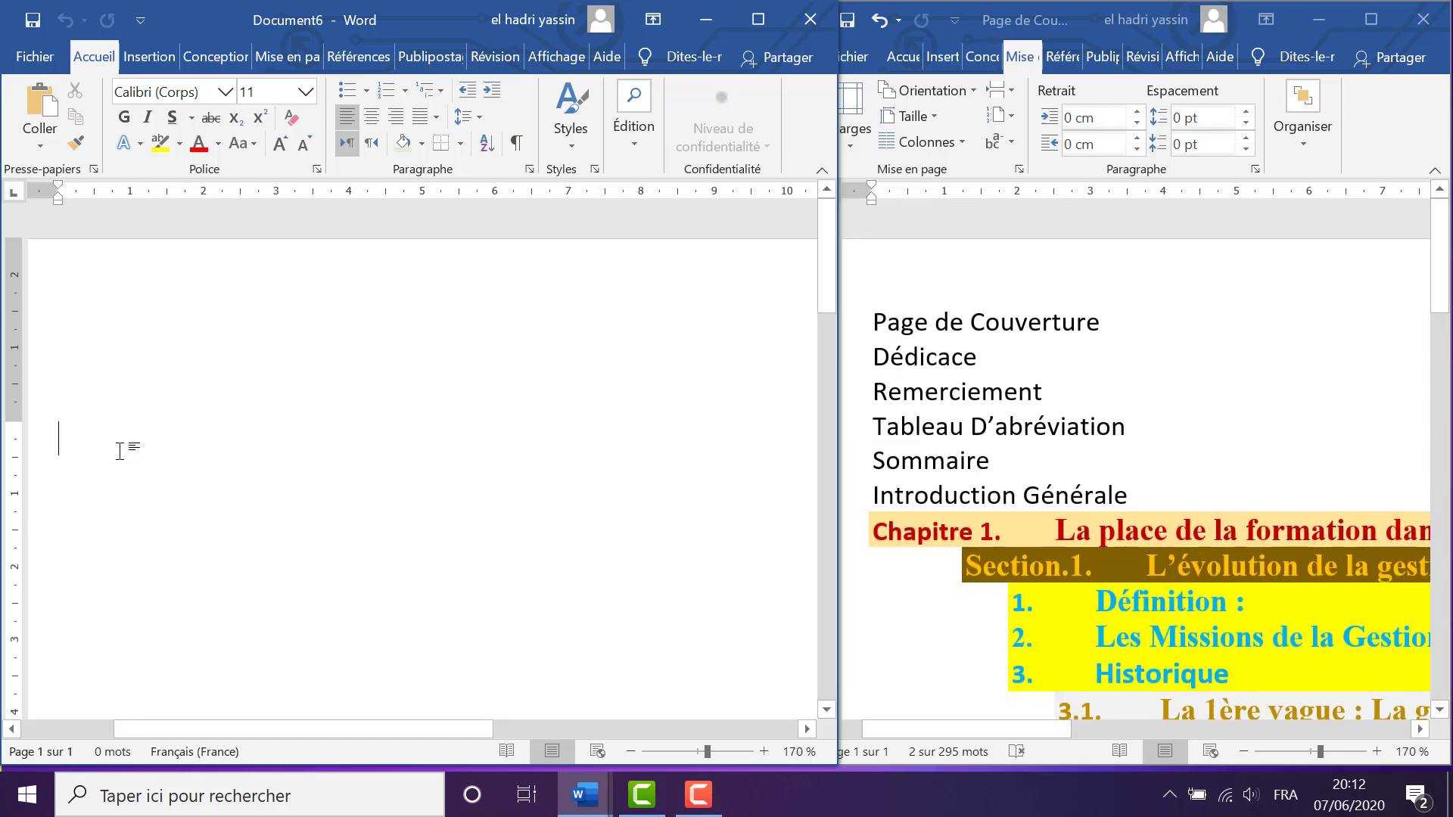
pyautogui.write('Page')
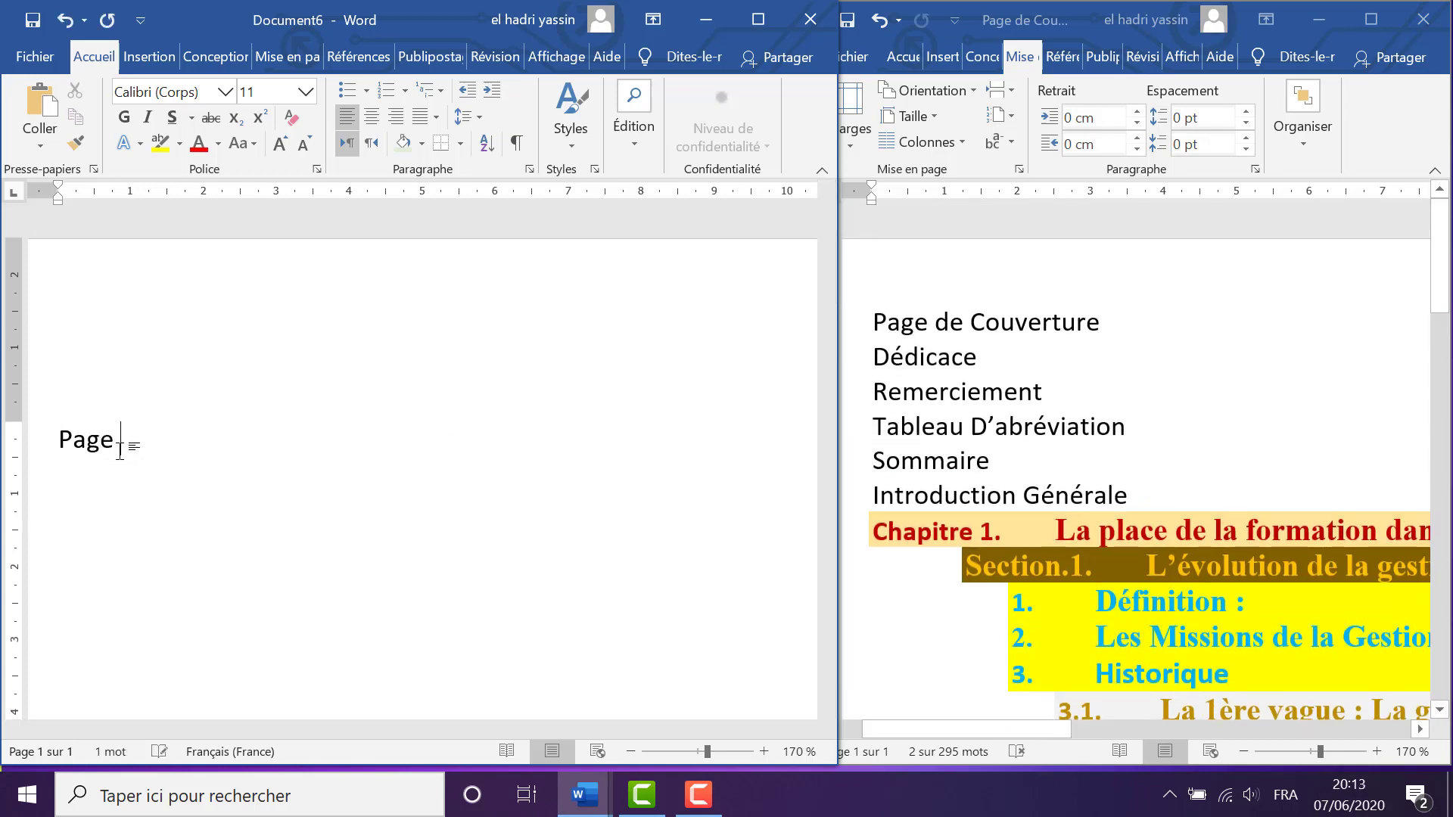
pyautogui.write(' De cou')
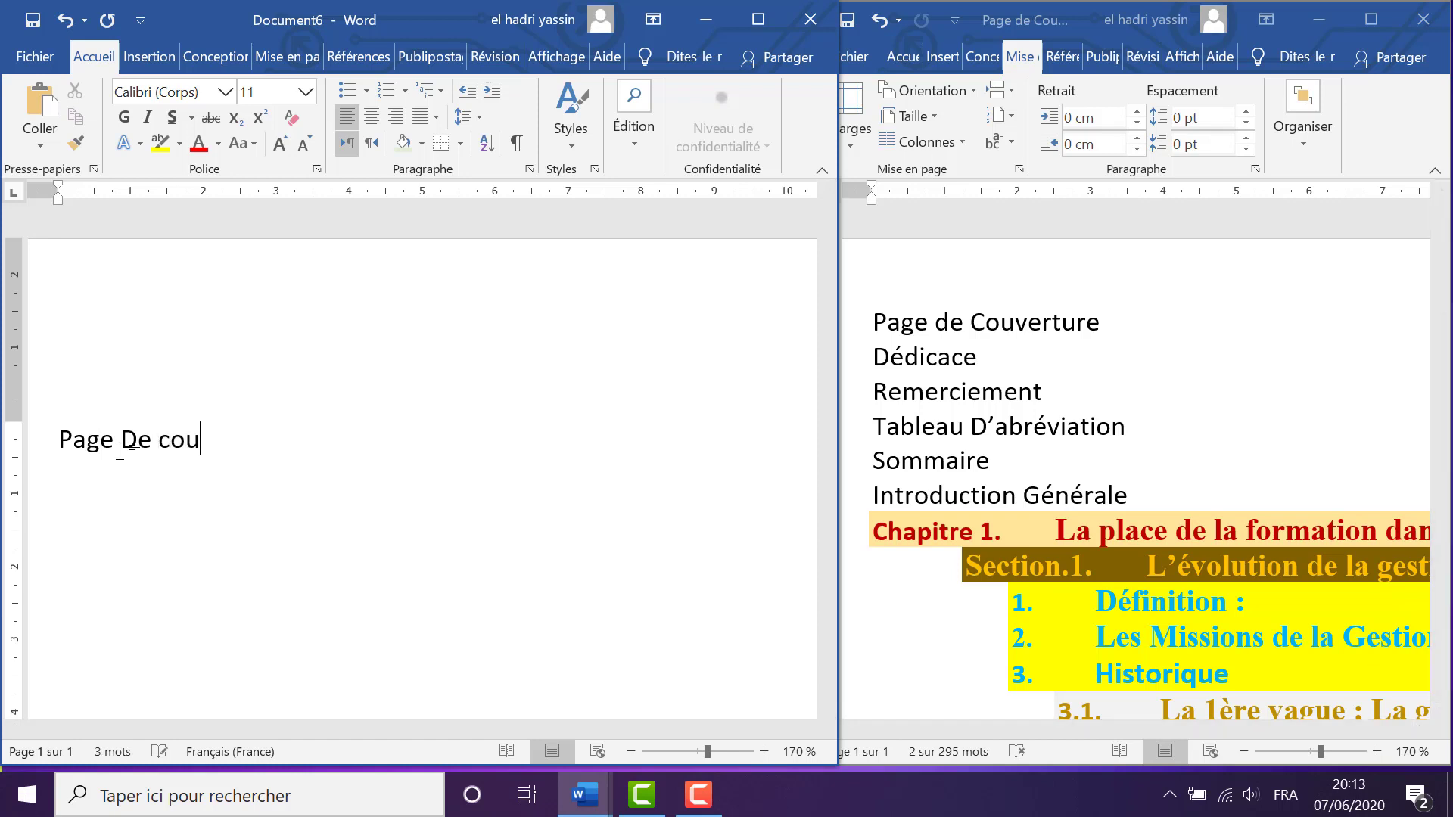
pyautogui.write('verture')
pyautogui.hotkey('ctrl', 'Return')
# Enter "Dédicace" on page 2 and "Remerciement" on page 3, each followed by a page break
pyautogui.write('D')
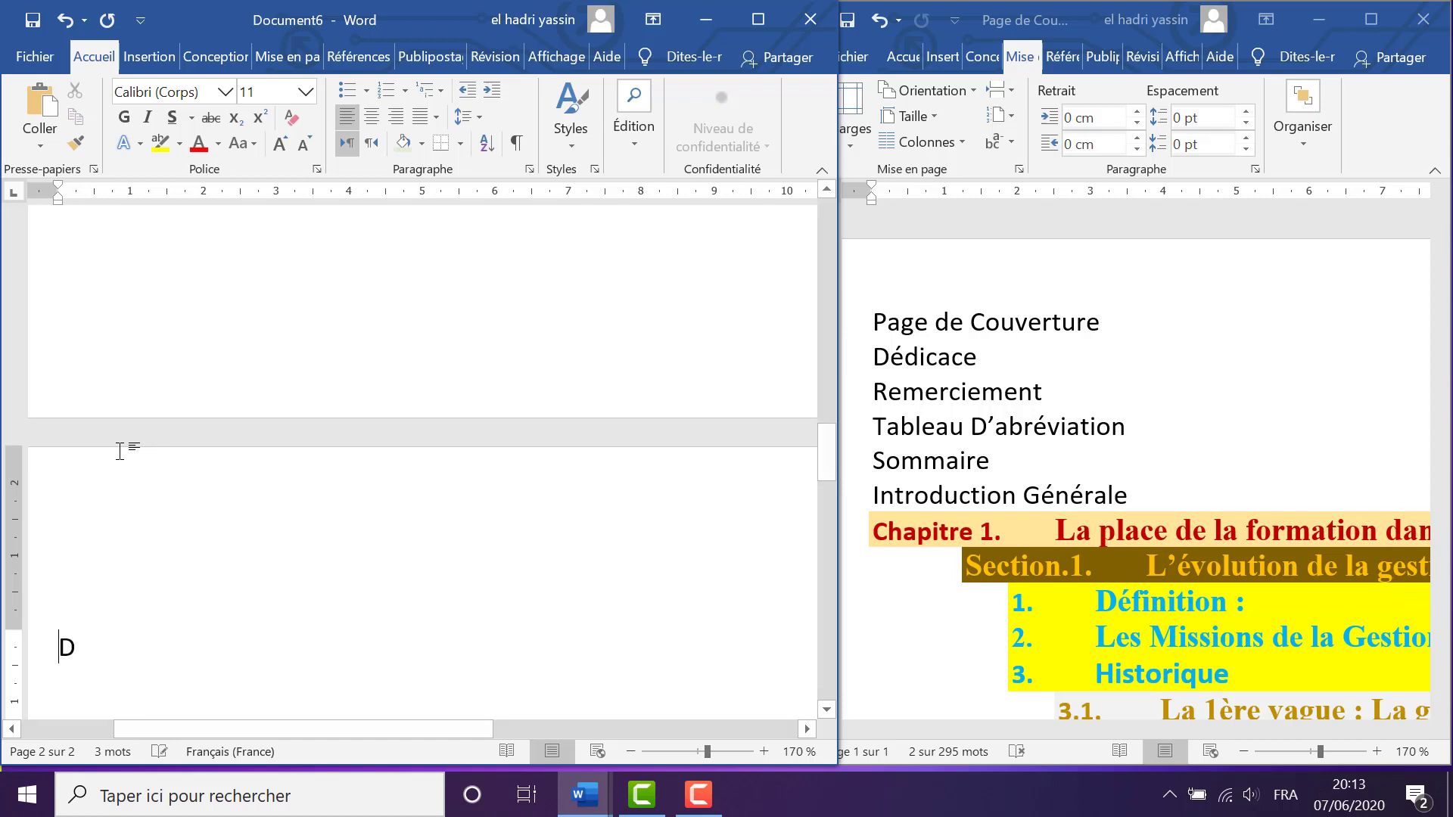
pyautogui.write('édicace')
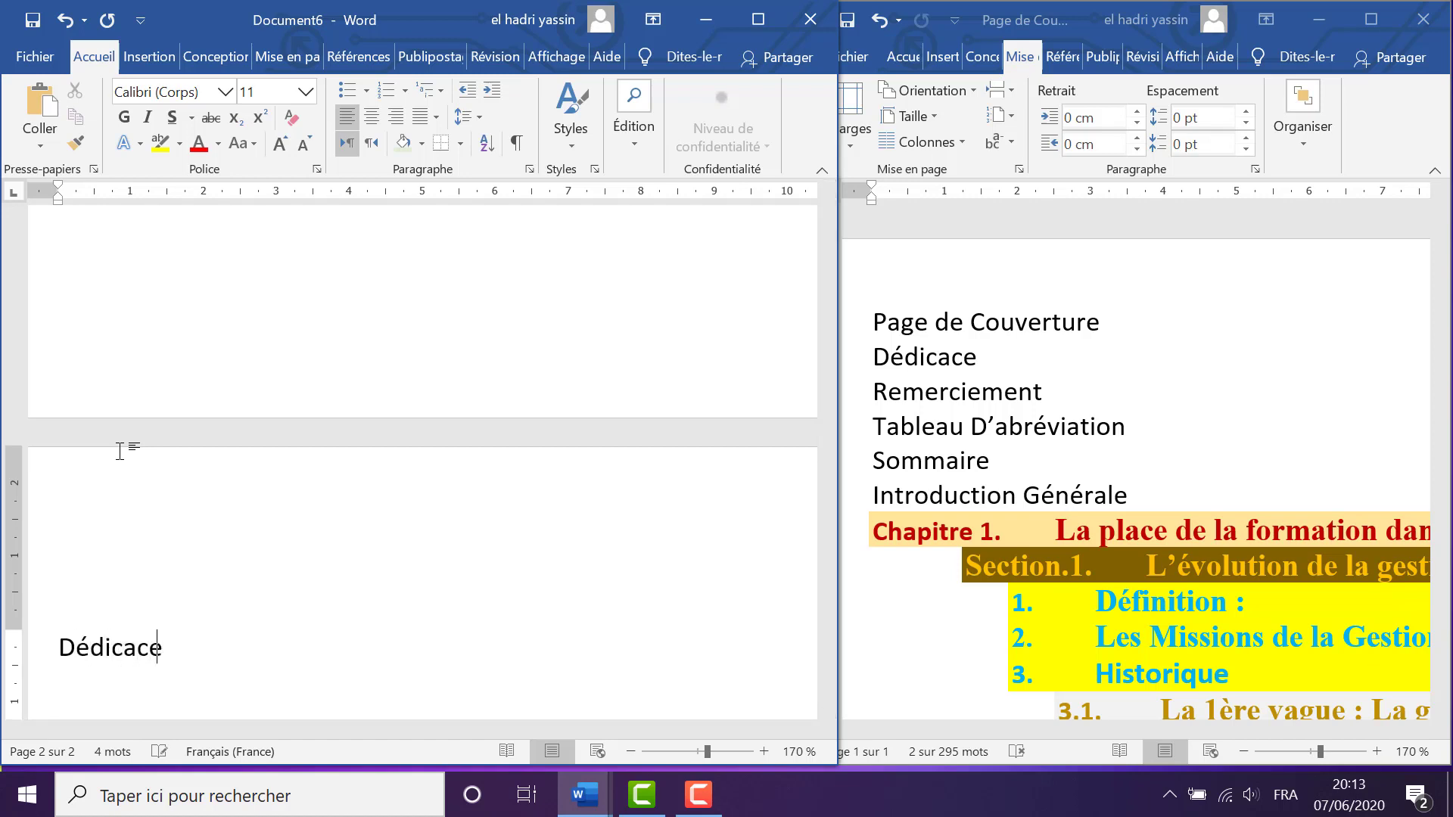
pyautogui.hotkey('ctrl', 'z')
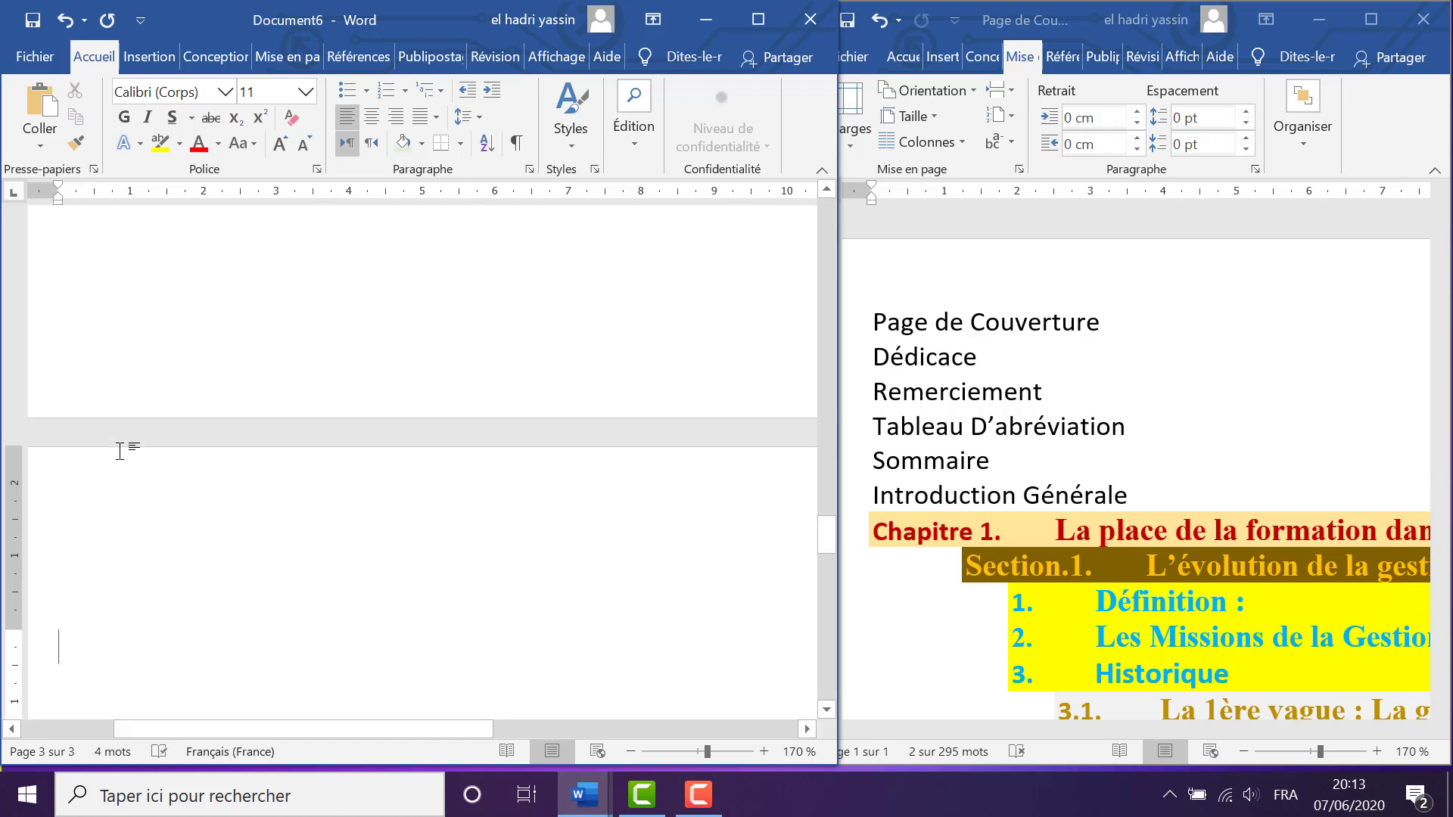
pyautogui.write('Remerciem')
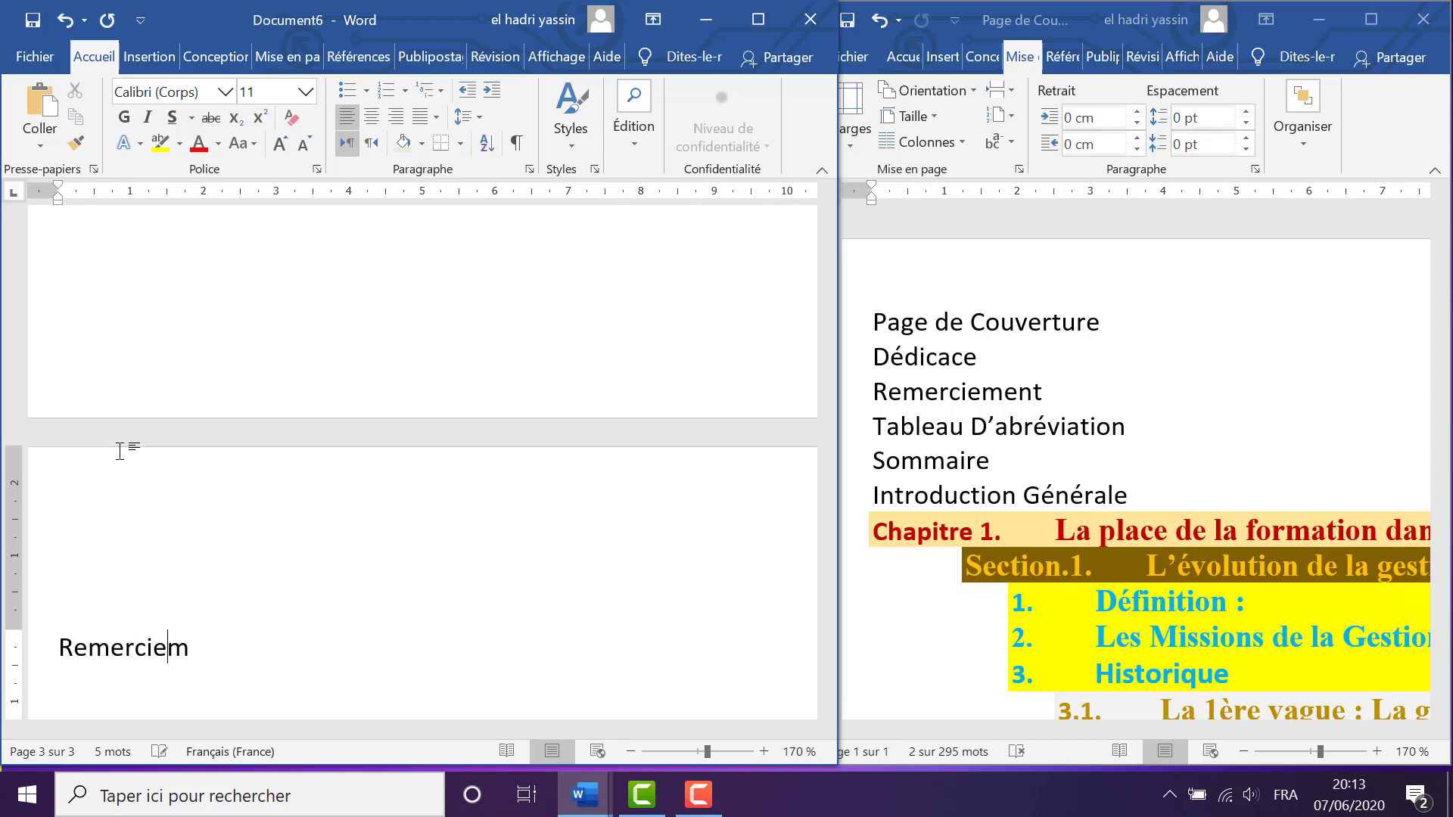
pyautogui.write('ent')
pyautogui.hotkey('ctrl', 'Return')
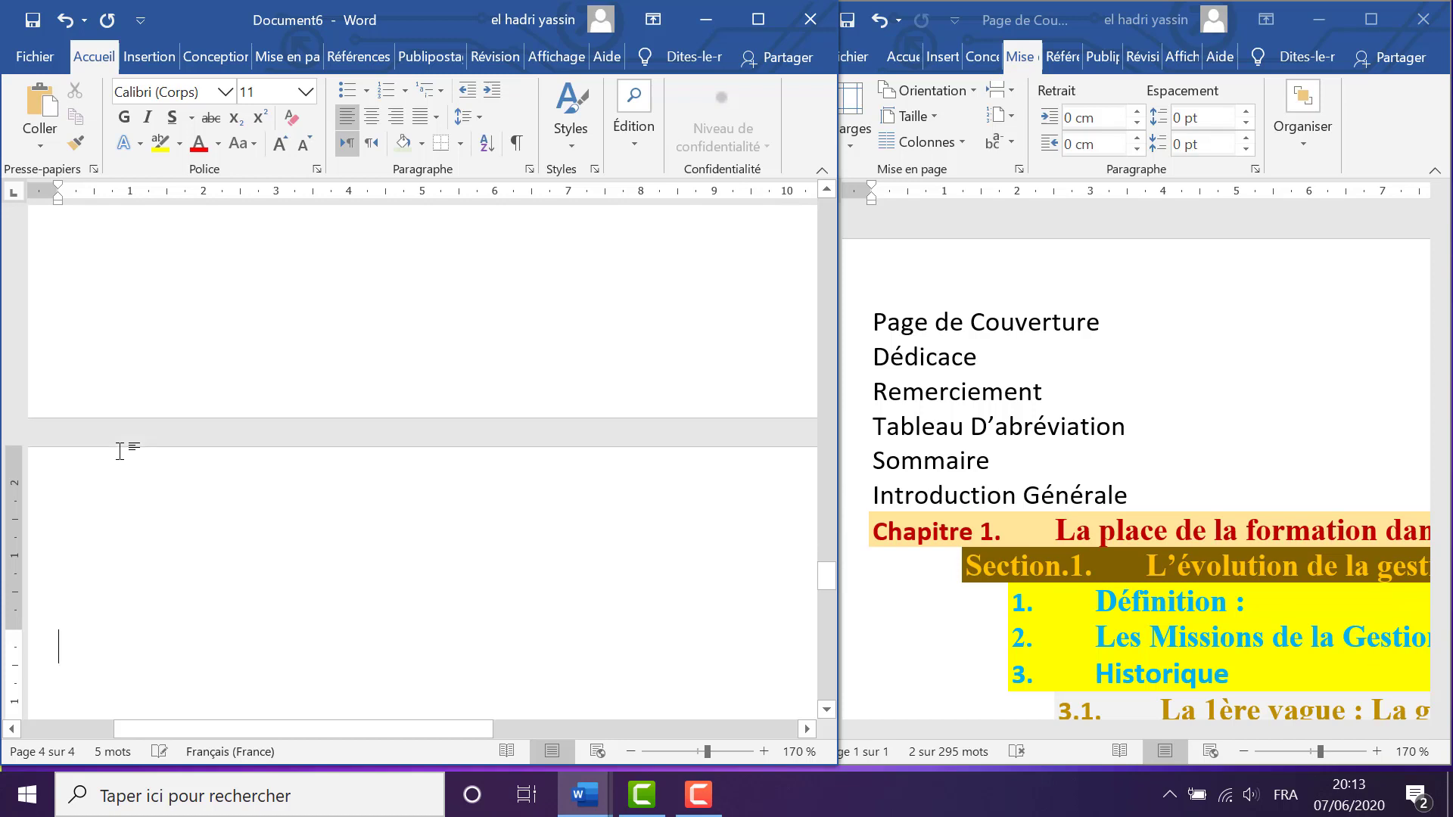
# Enter "Tableau D'abréviation" on page 4 and insert a page break after it
pyautogui.write('Tablea')
pyautogui.press('BackSpace')
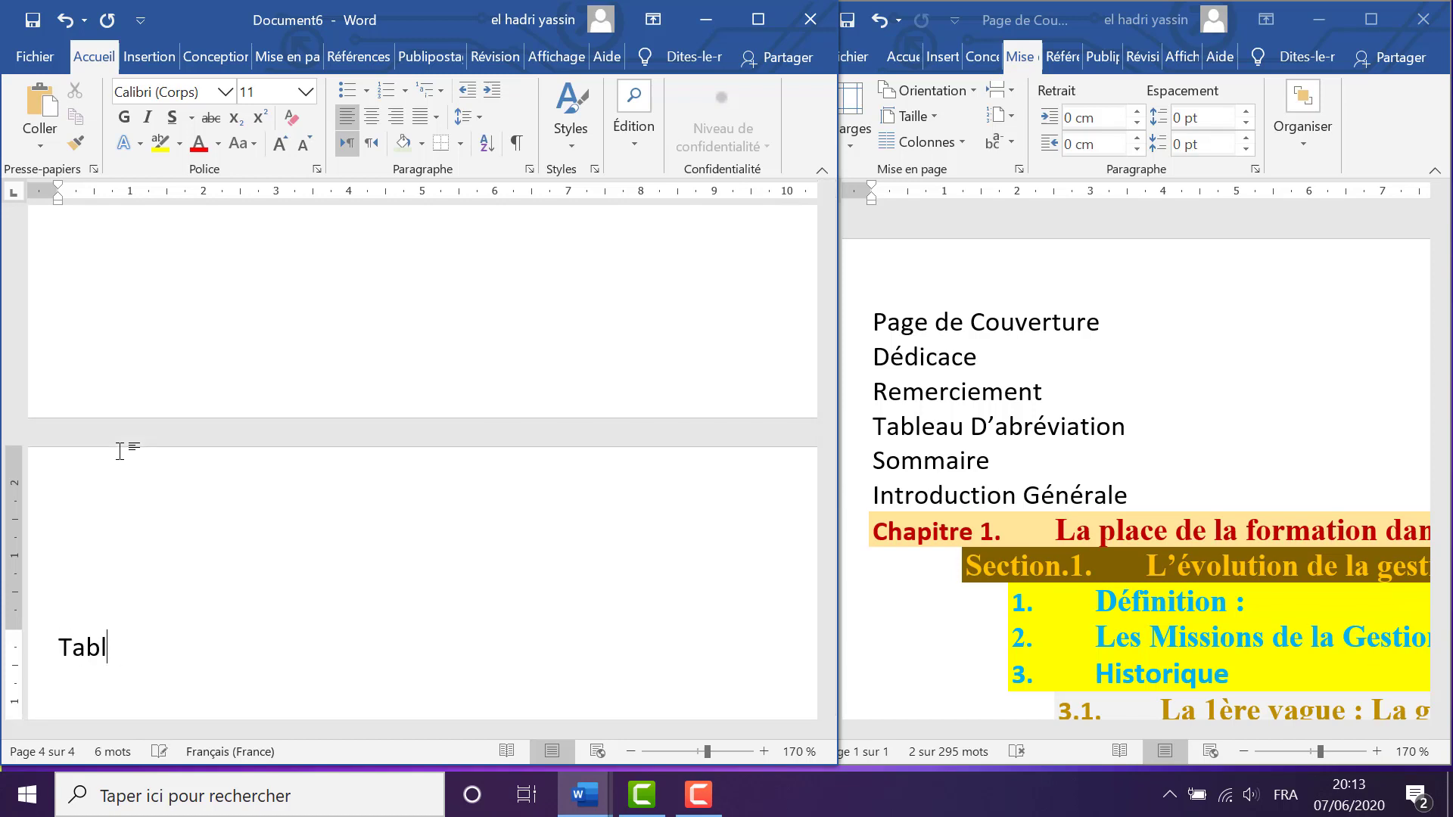
pyautogui.write("eau D'abréviation")
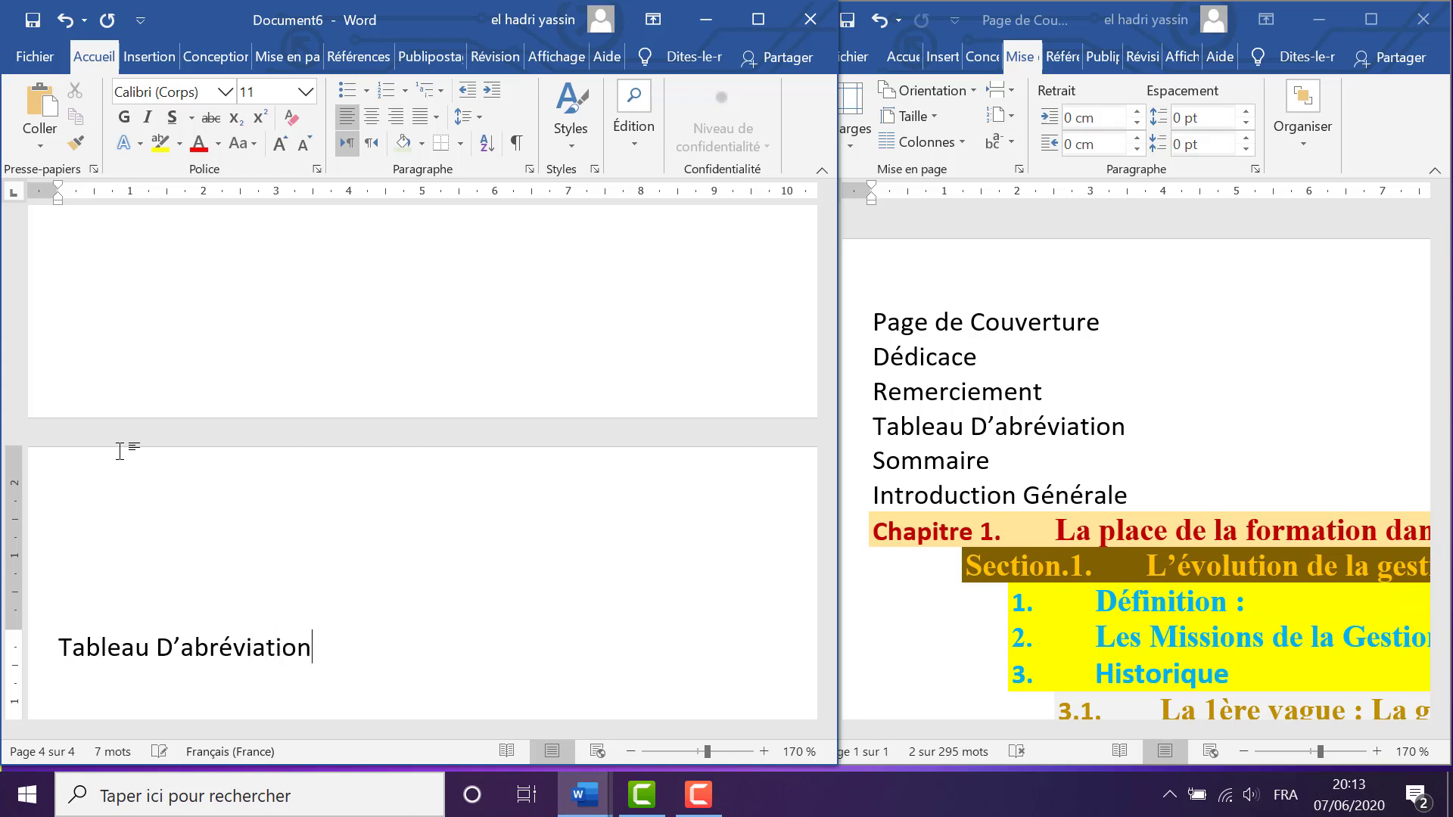
pyautogui.hotkey('ctrl', 'Return')
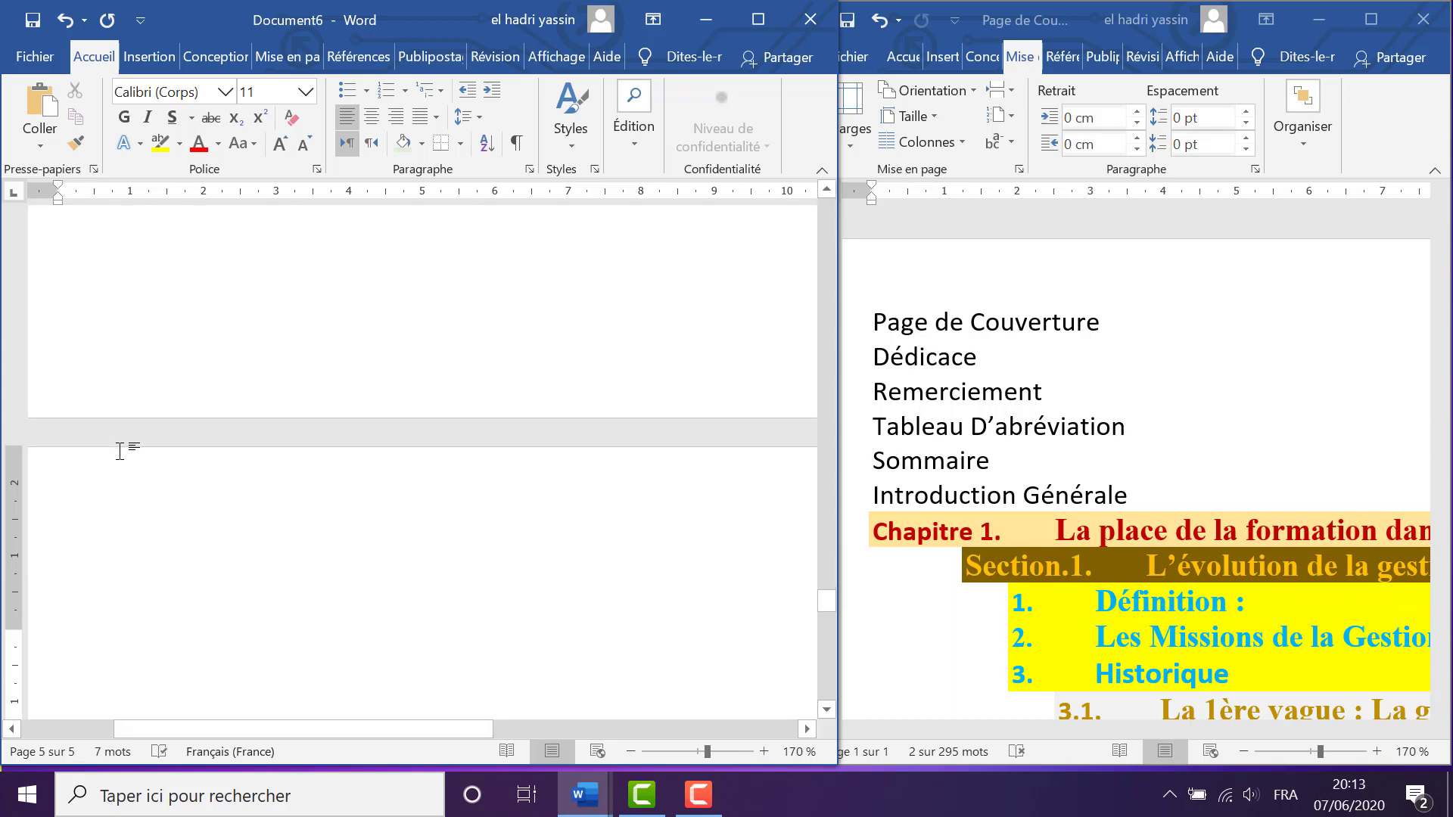
# Enter "Sommaire" on page 5 and "Introduction Générale" on page 6, each followed by a page break
pyautogui.write('Sommaire')
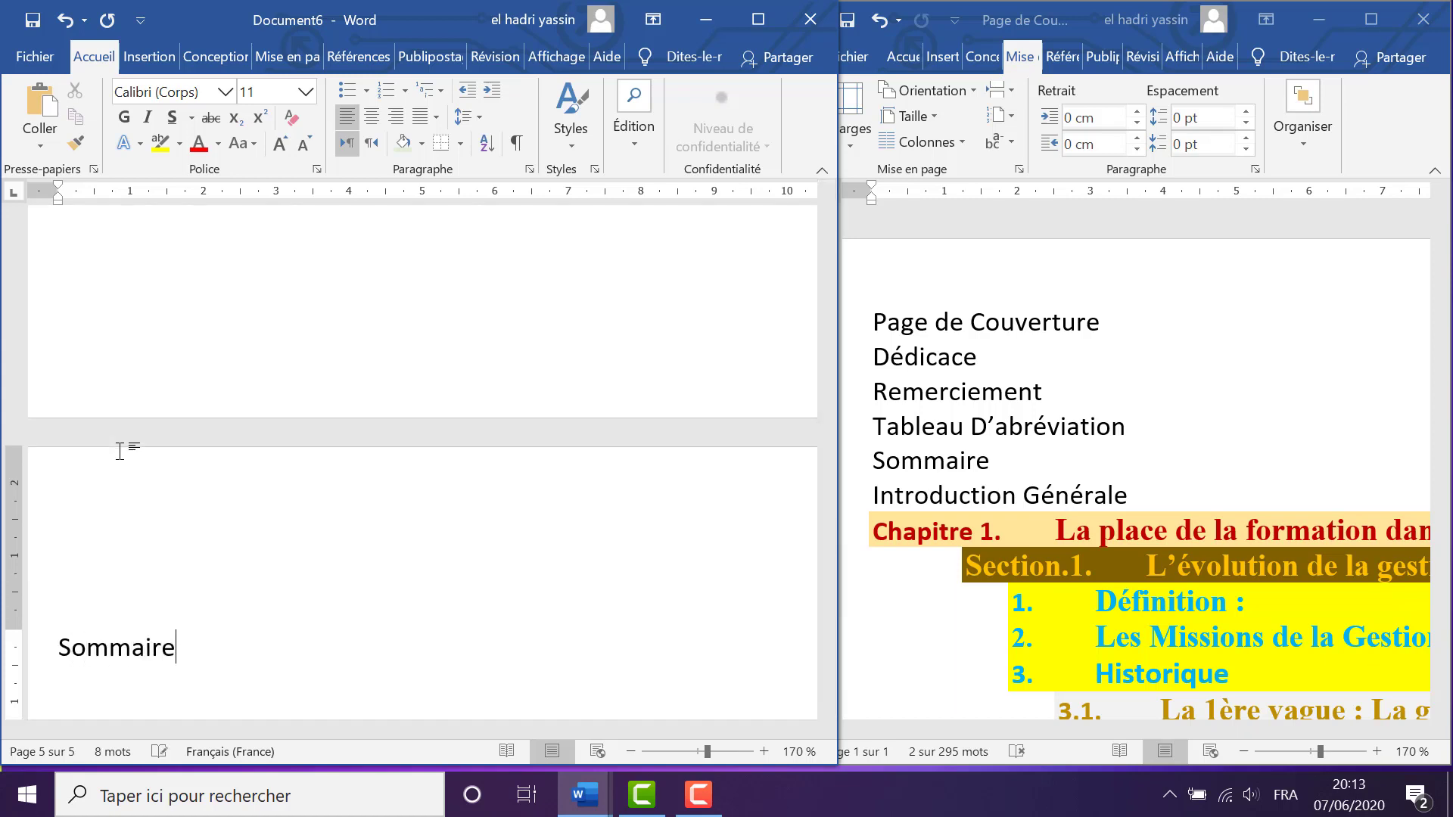
pyautogui.hotkey('ctrl', 'Return')
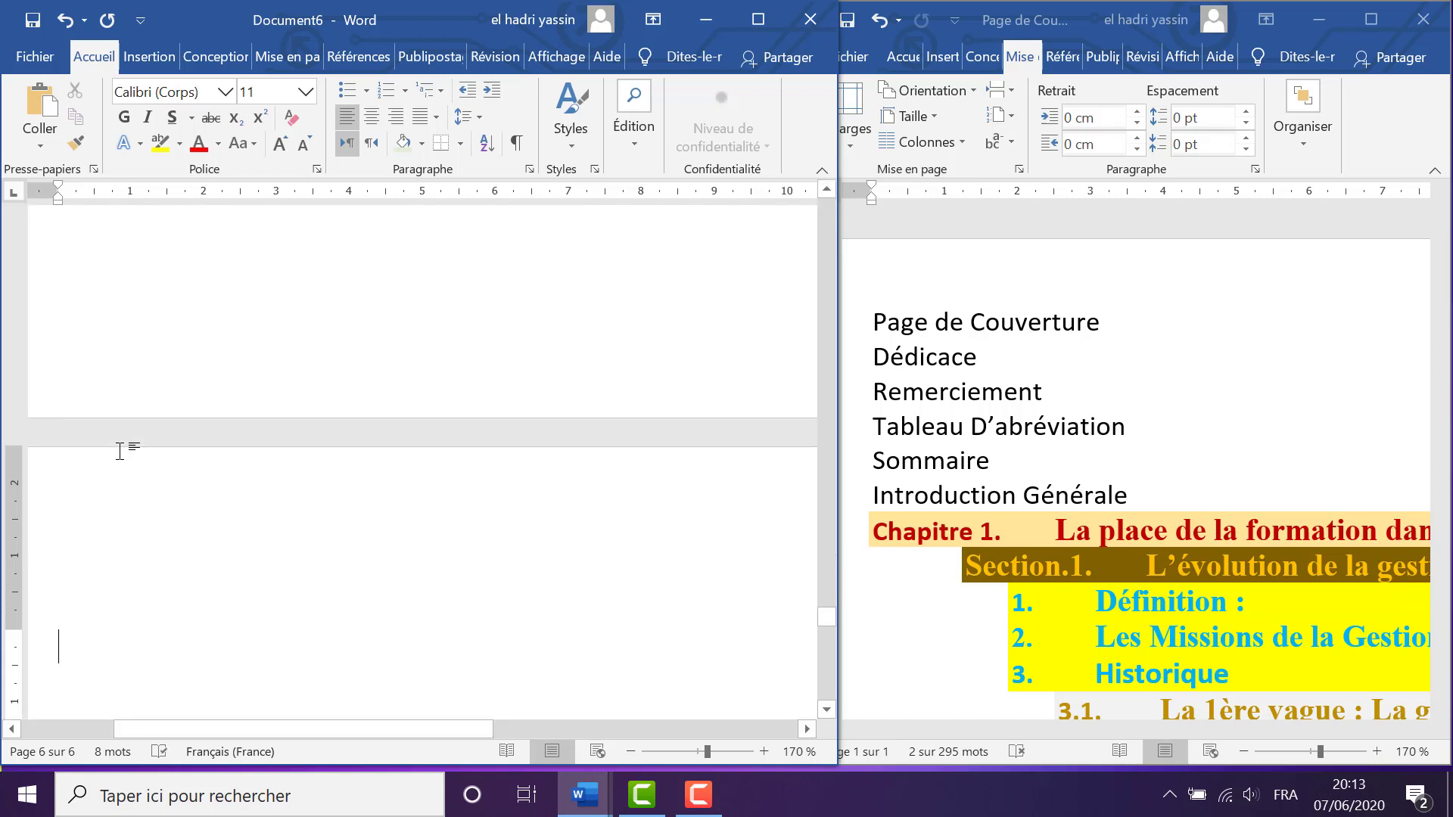
pyautogui.write('Introdu')
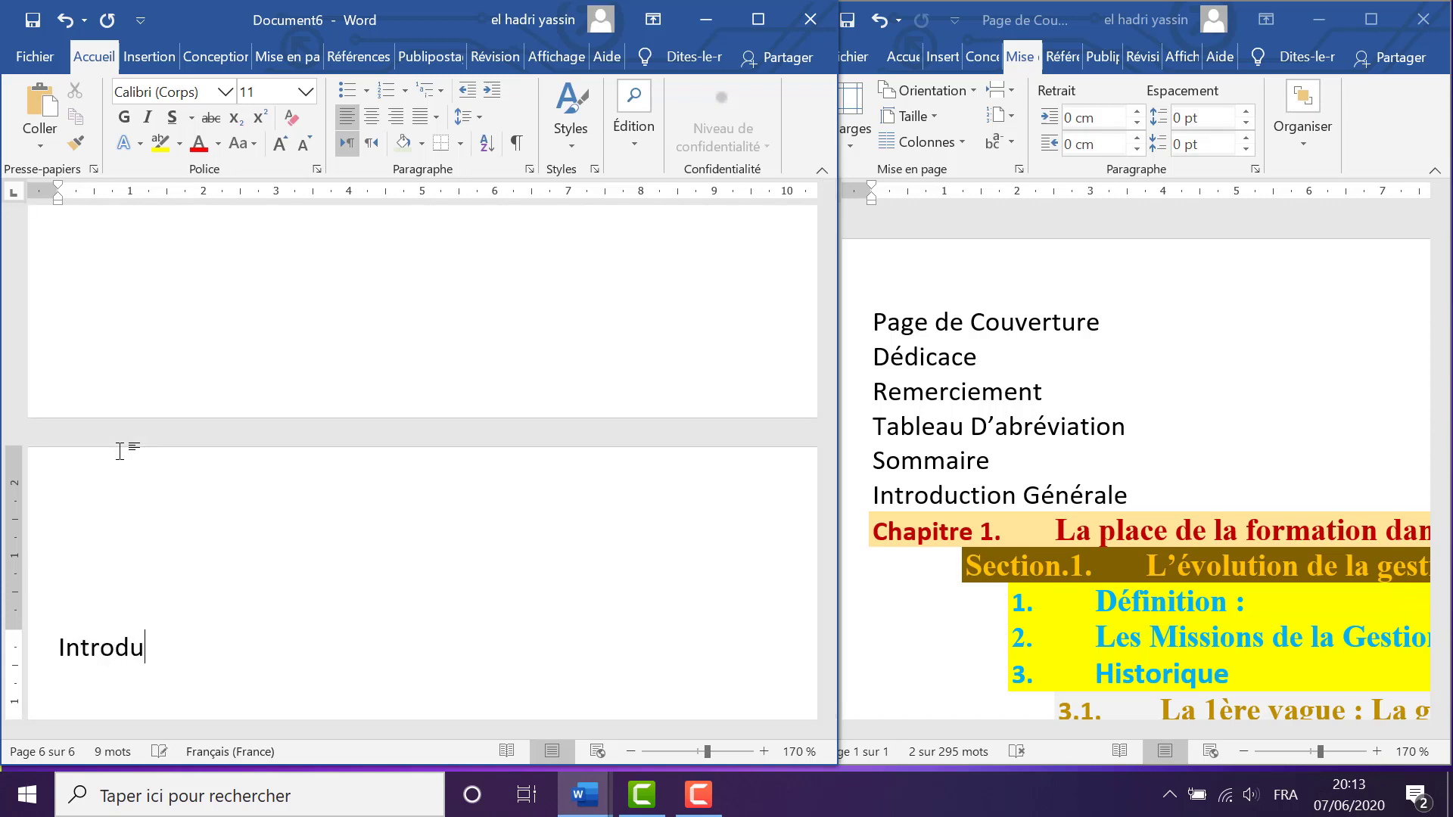
pyautogui.write('ction Générale')
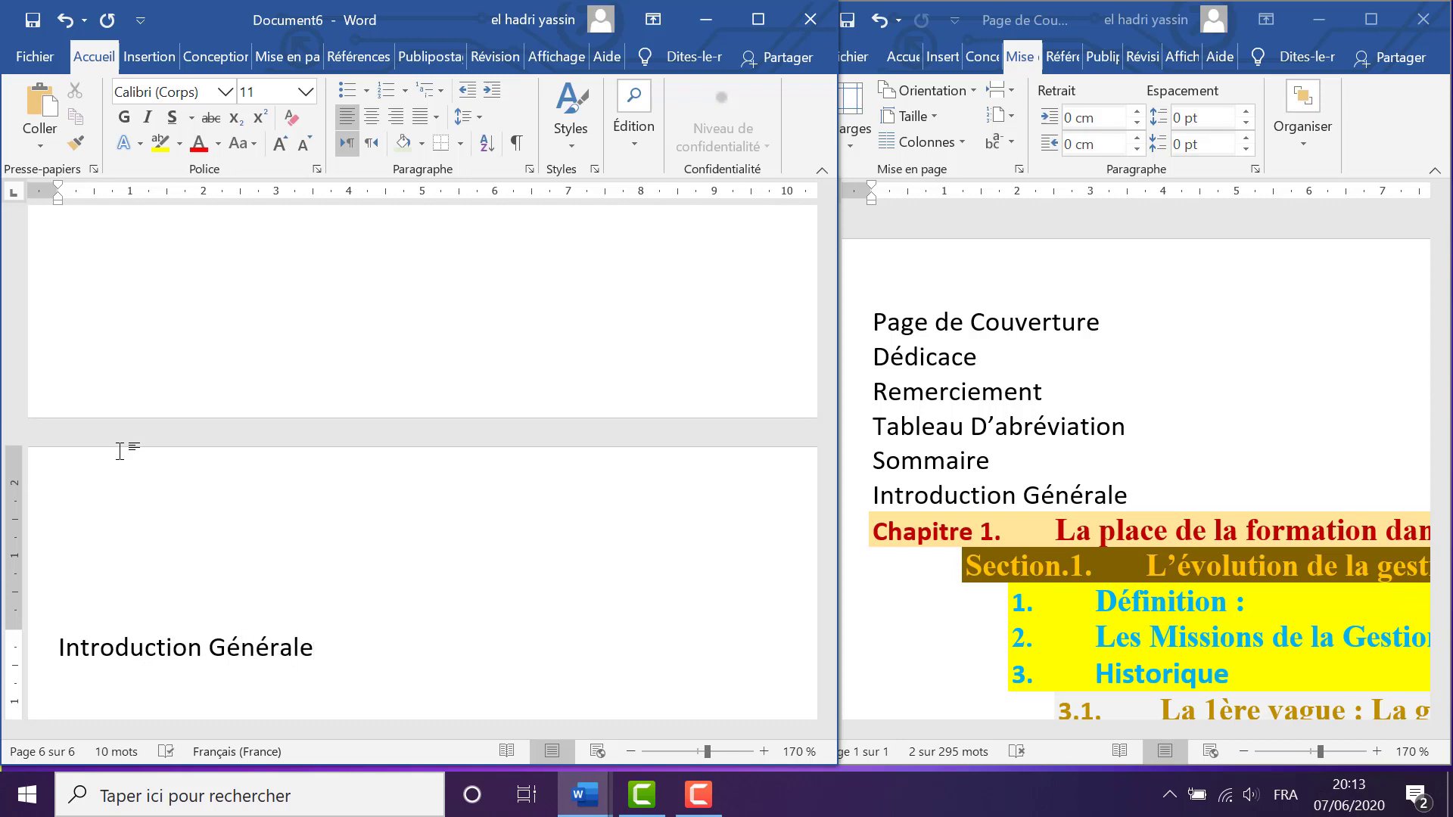
pyautogui.hotkey('ctrl', 'Return')
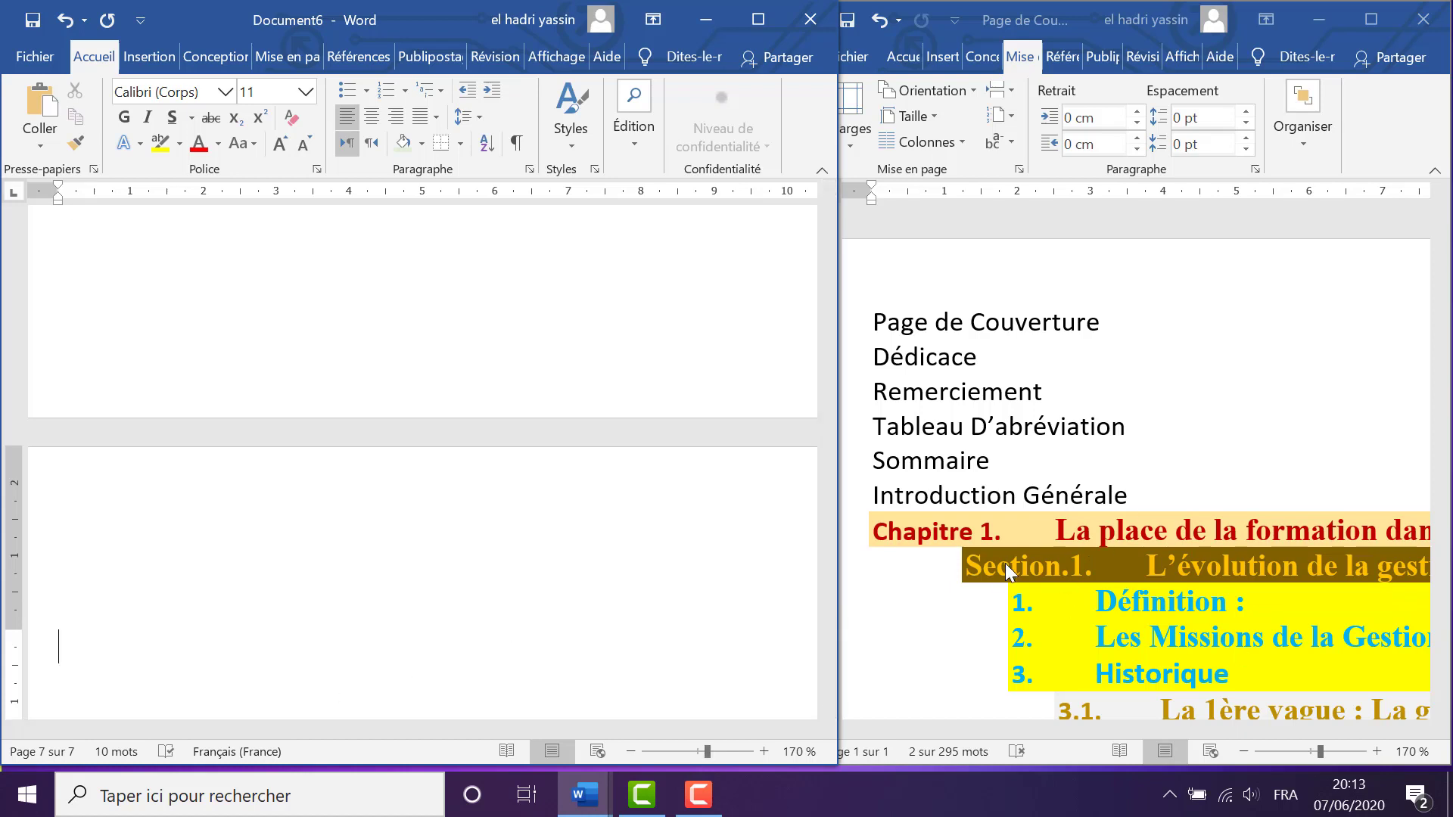
# Review the outline document's chapters, sections and closing headings that follow "Introduction Générale"
pyautogui.scroll(-1, 989, 559)
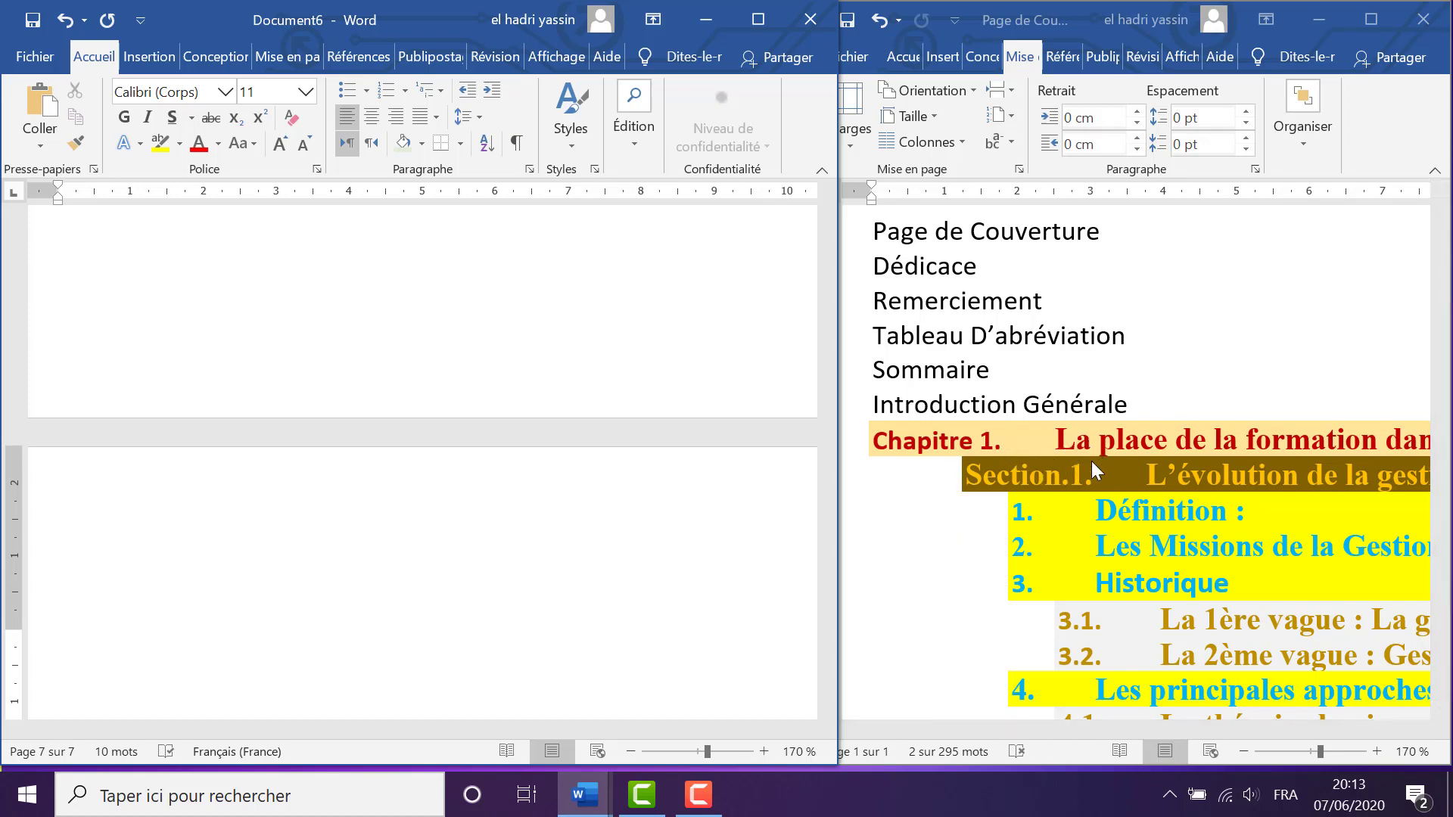
pyautogui.scroll(-12, 1102, 475)
pyautogui.scroll(-5, 1111, 484)
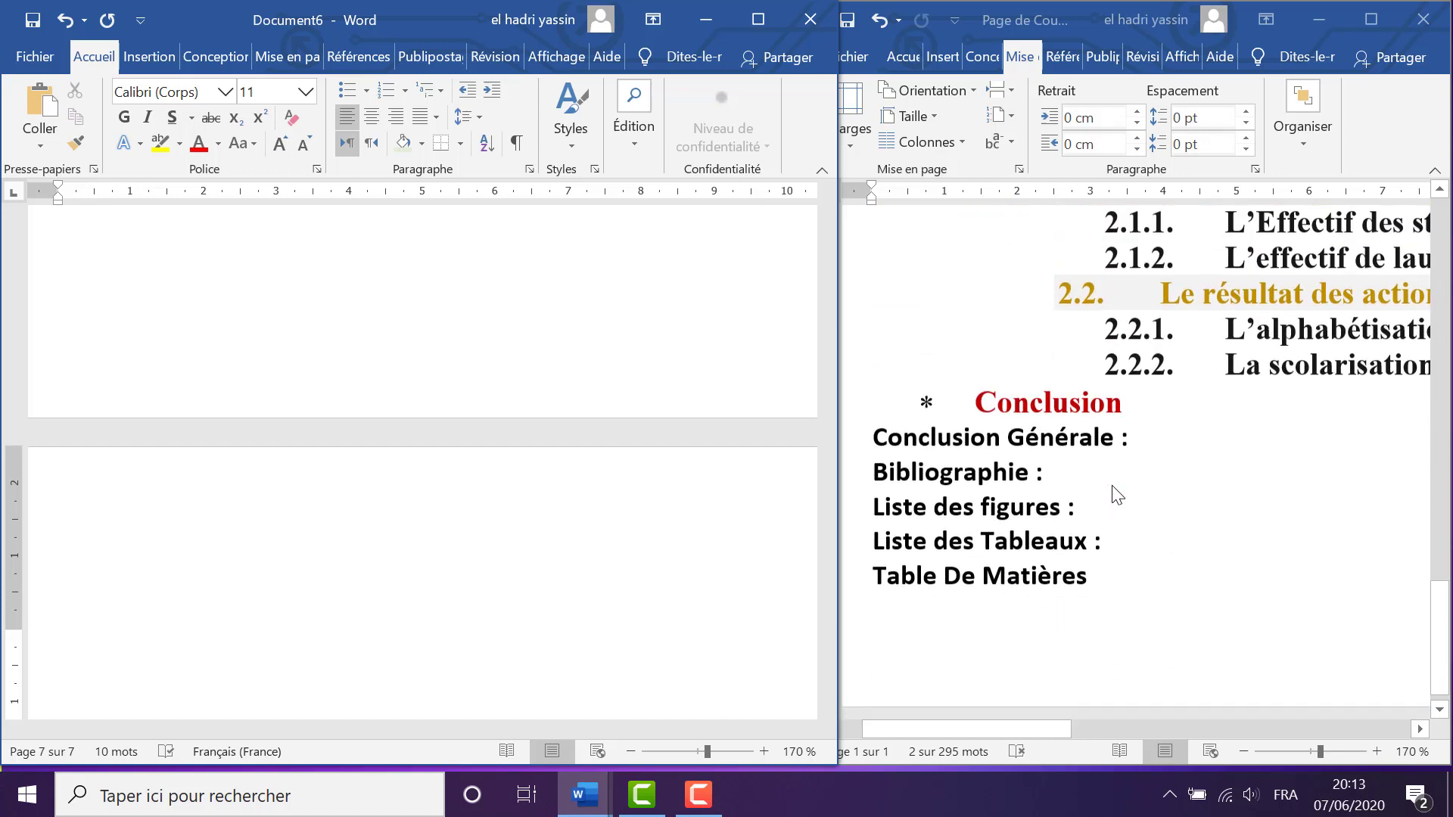
pyautogui.scroll(10, 1056, 566)
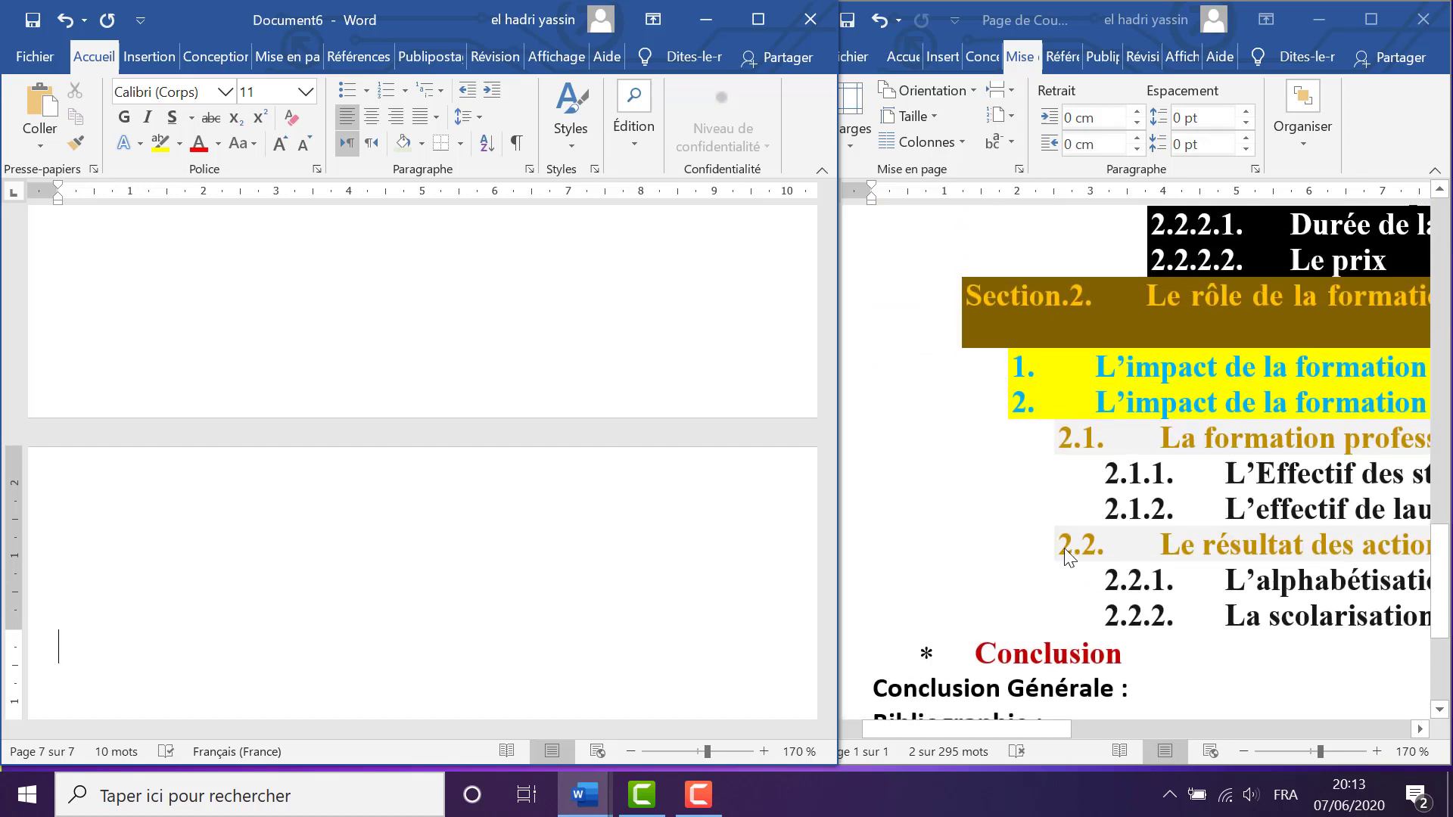
pyautogui.scroll(4, 1060, 506)
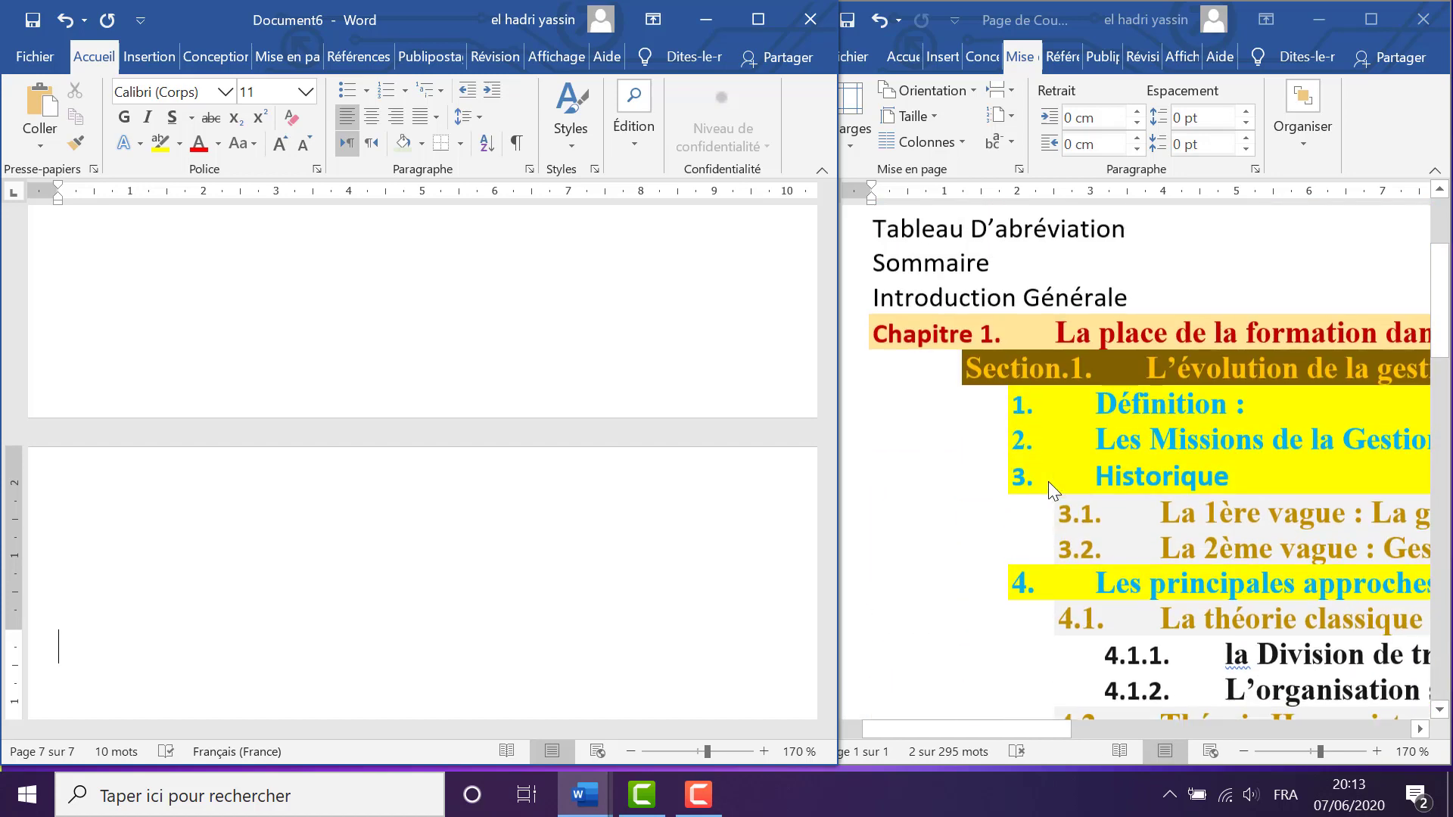
pyautogui.scroll(-1, 1048, 481)
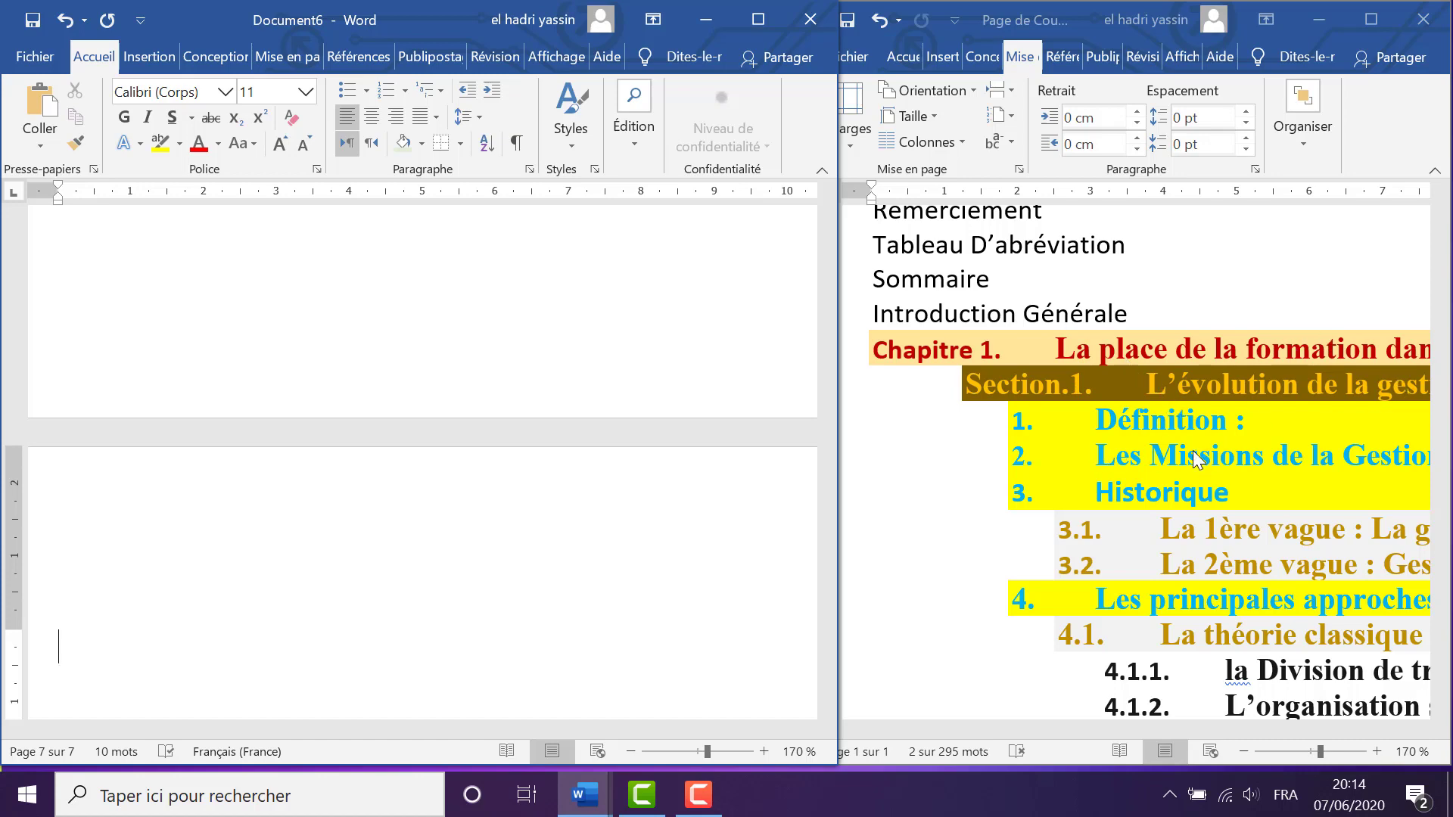
pyautogui.scroll(-3, 1181, 484)
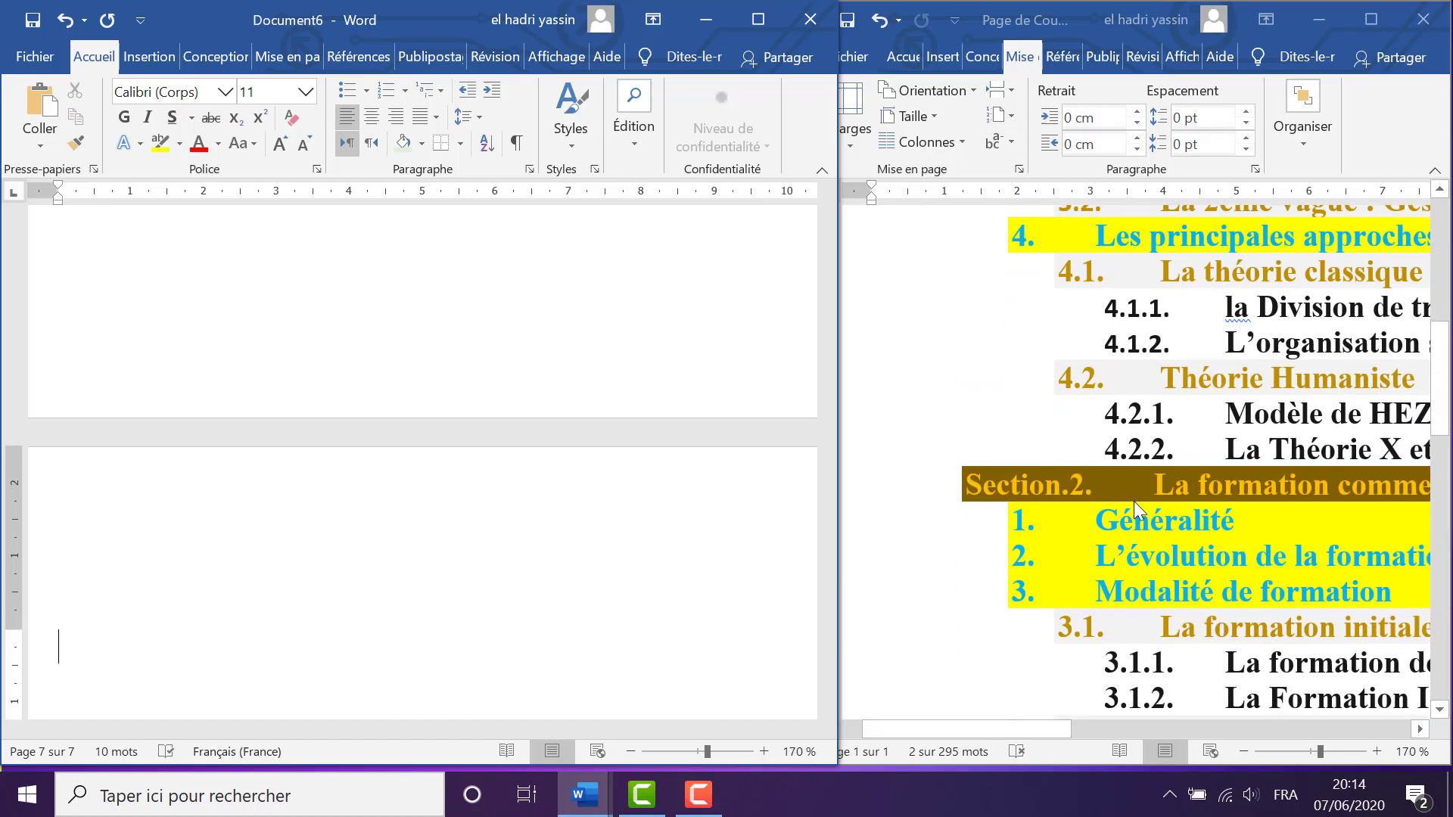
pyautogui.scroll(2, 1134, 501)
pyautogui.scroll(2, 1135, 500)
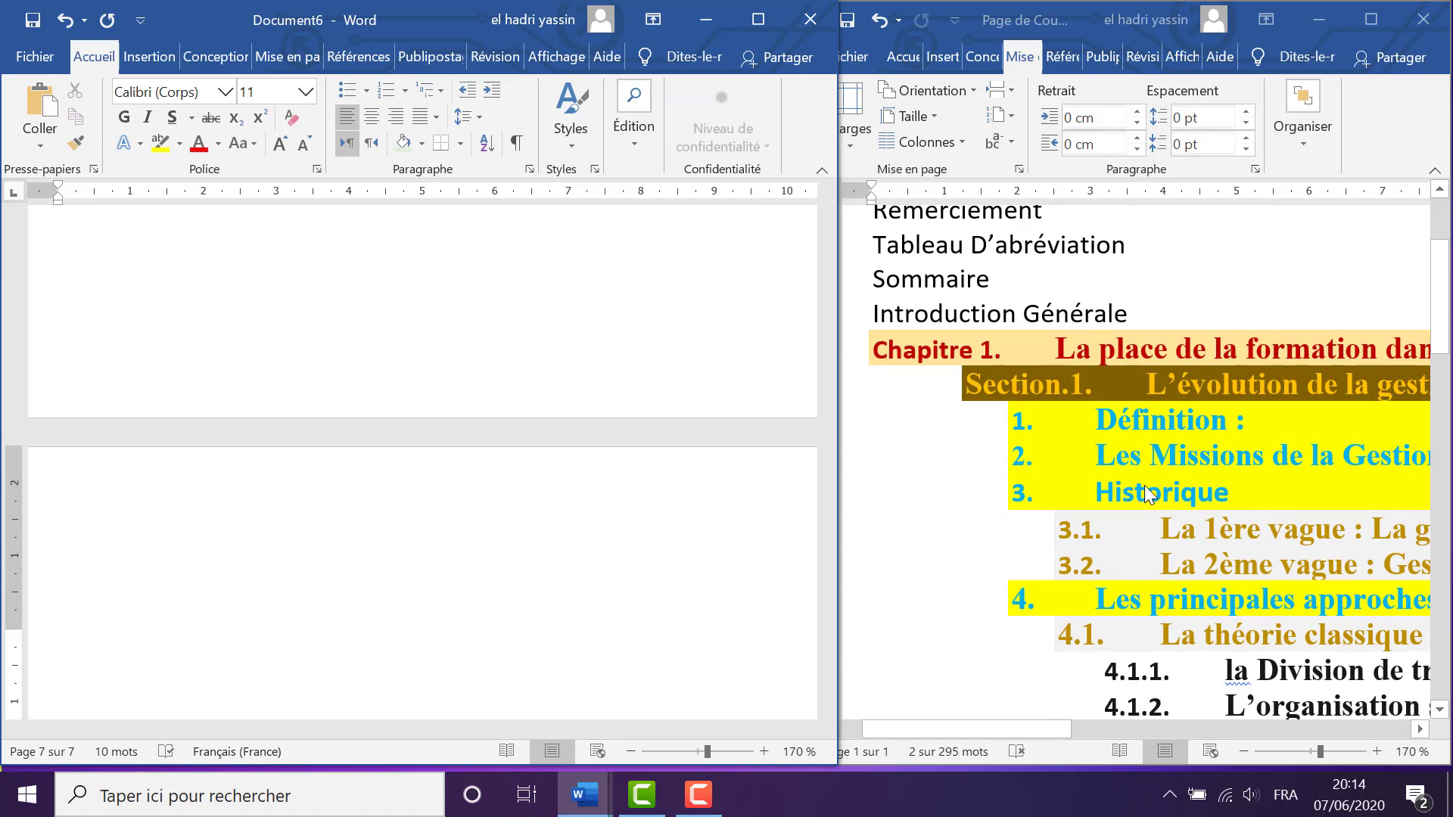
# Copy the outline text from the Chapitre 1 title through "Table De Matières" and paste it on page 7 of the new document
pyautogui.click(1066, 348)
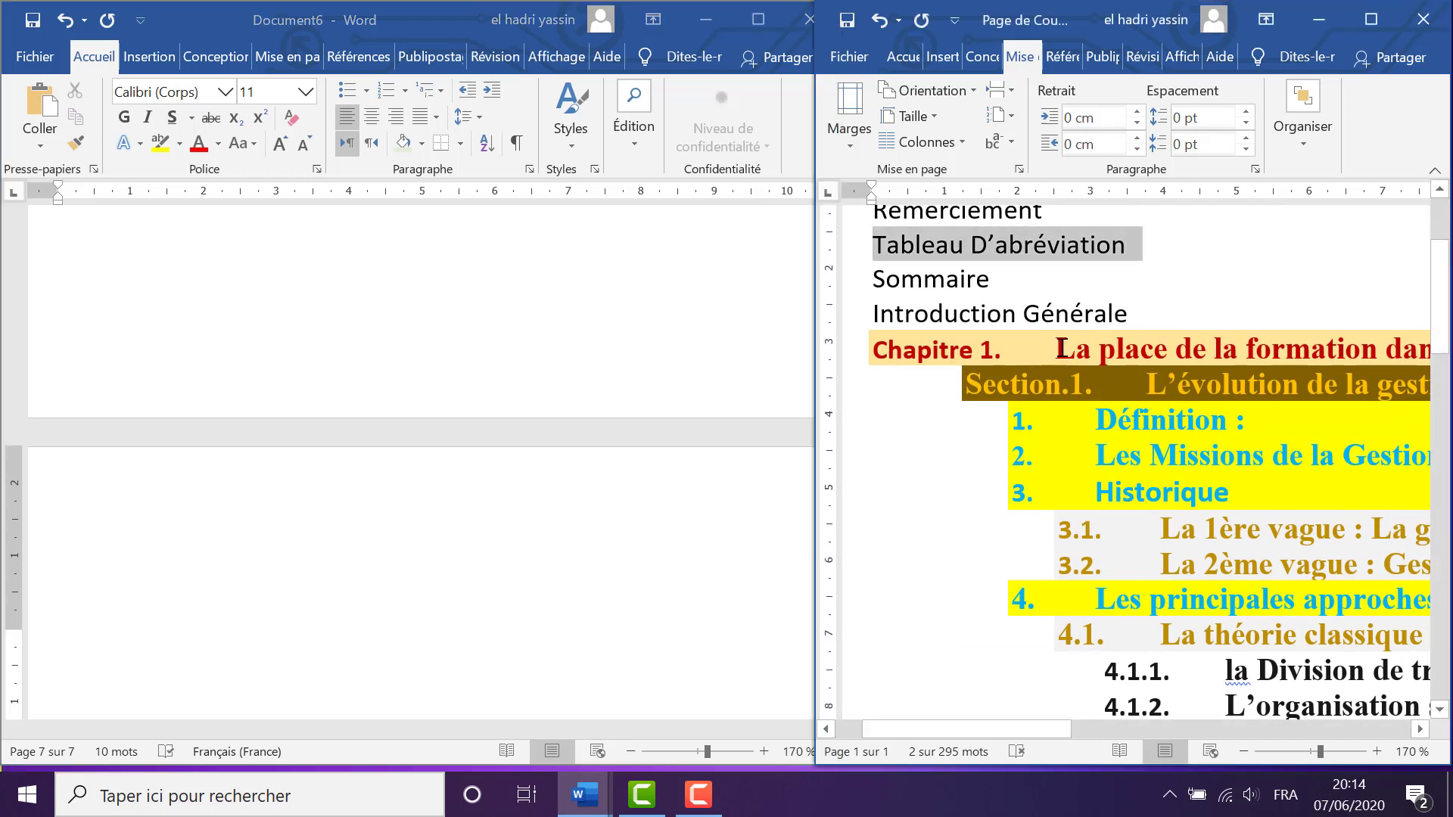
pyautogui.moveTo(1058, 349); pyautogui.dragTo(1155, 560)
pyautogui.rightClick(1029, 513)
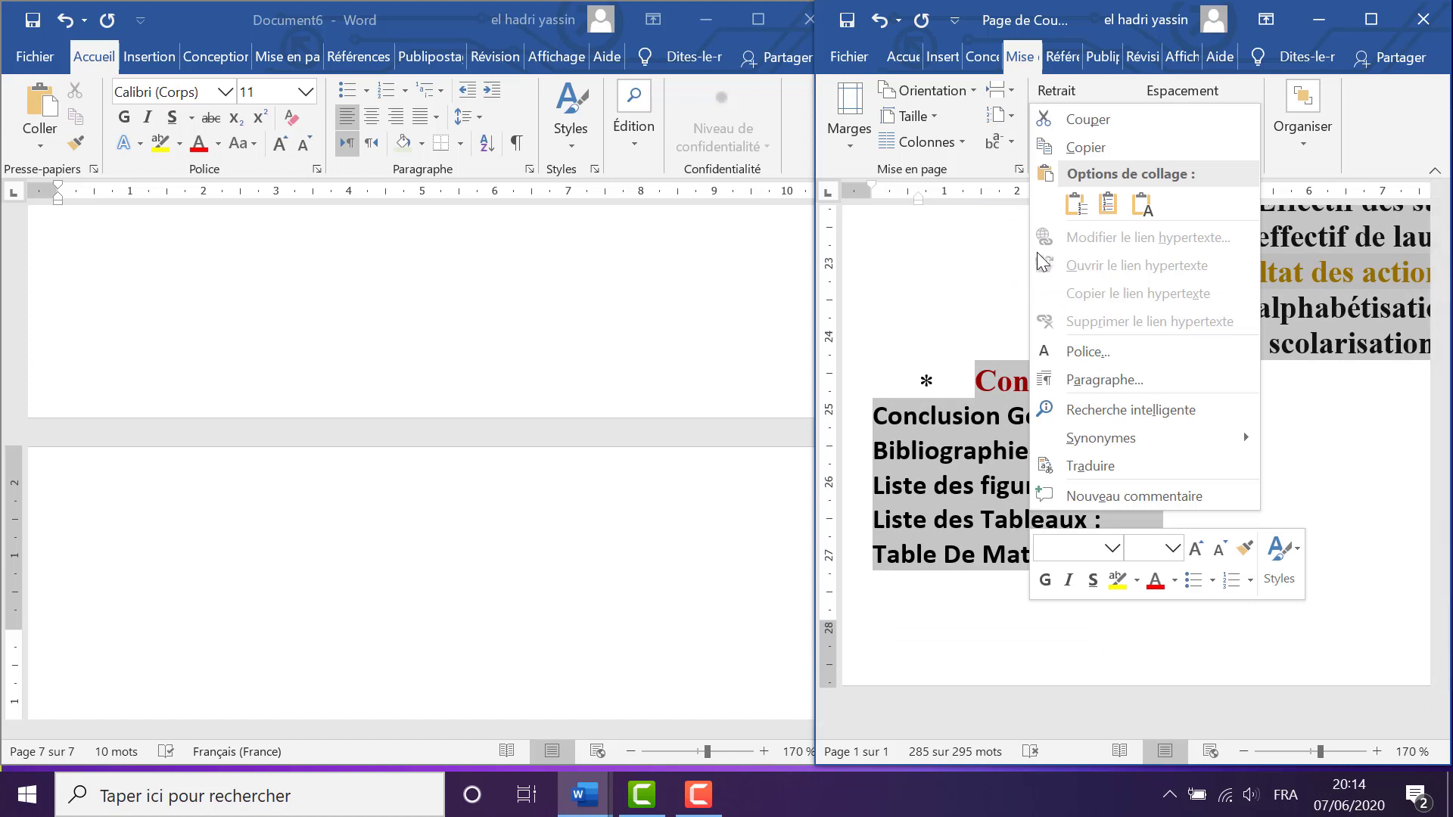
pyautogui.click(1113, 145)
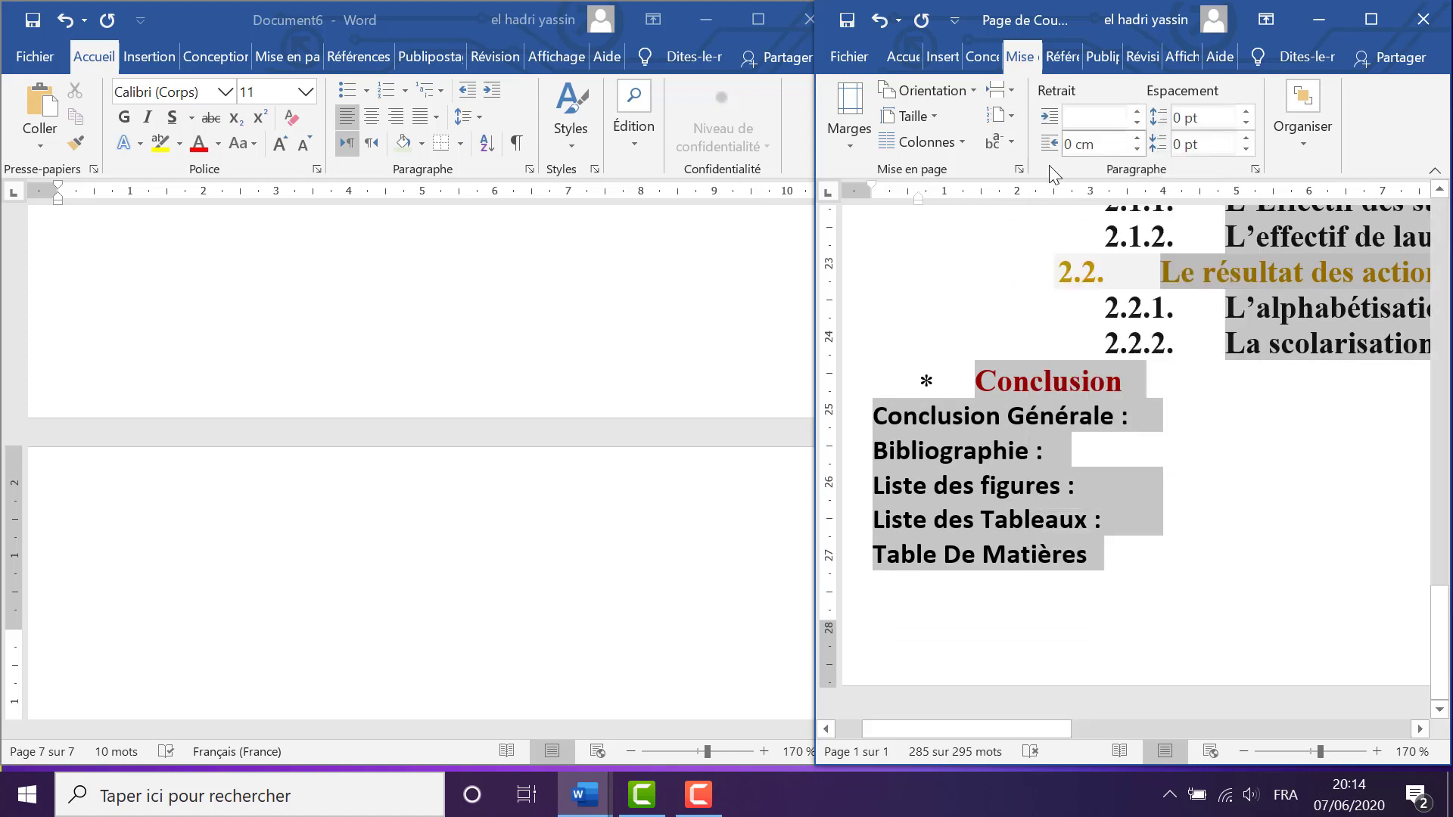
pyautogui.click(81, 653)
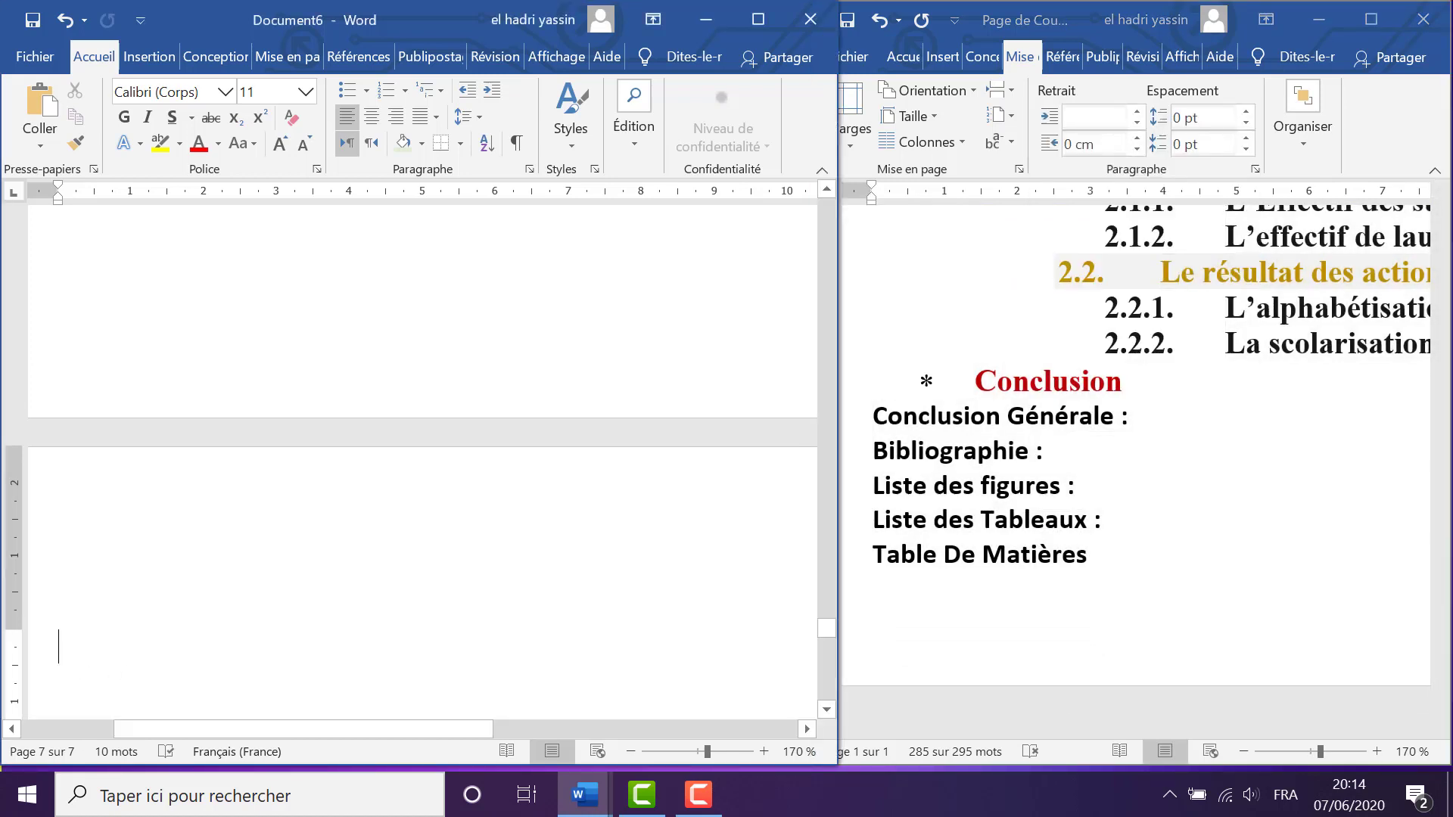
pyautogui.click(39, 104)
pyautogui.scroll(-3, 299, 617)
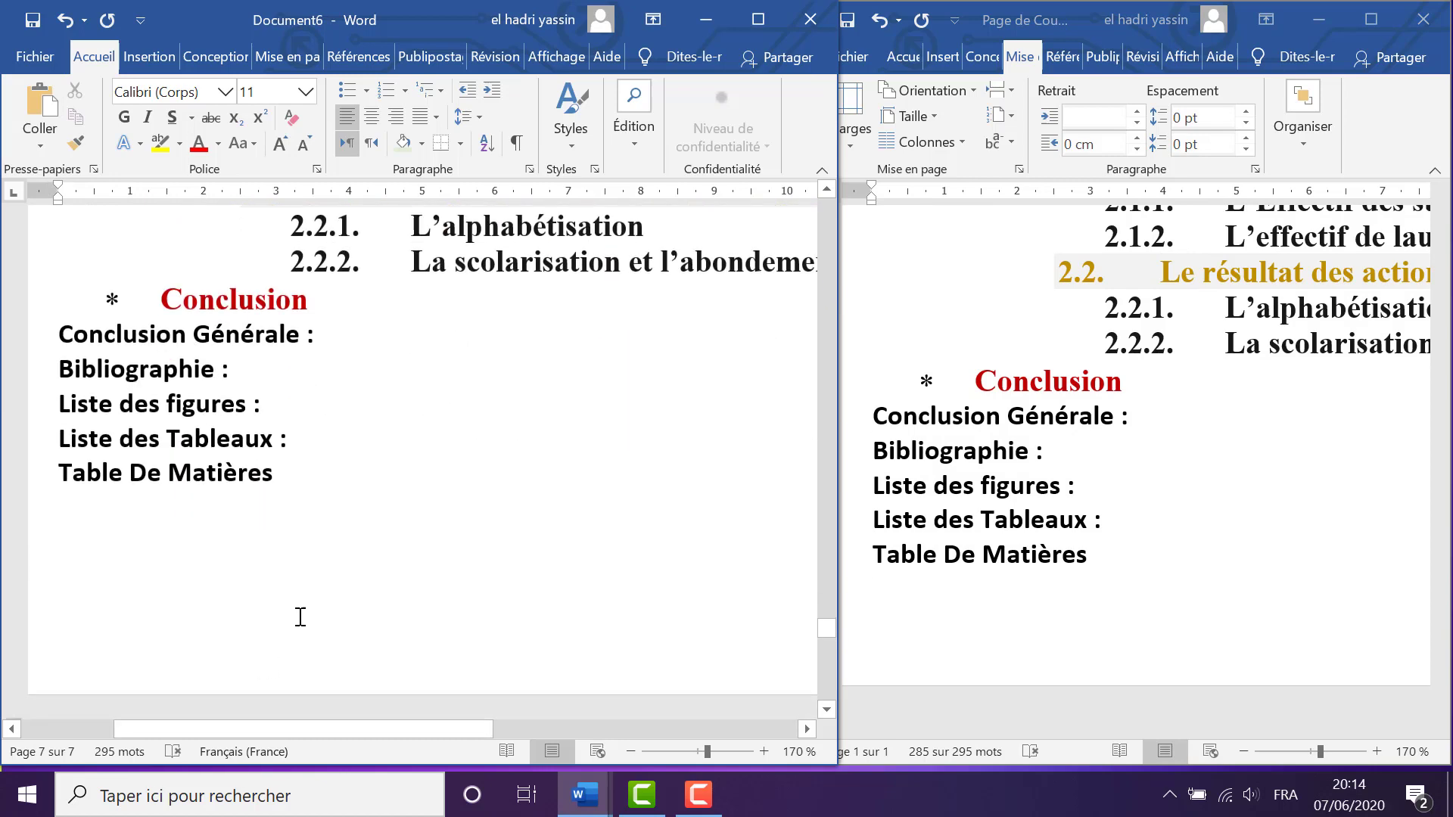
# Select the whole pasted outline and clear all its formatting
pyautogui.moveTo(166, 371); pyautogui.dragTo(198, 381)
pyautogui.moveTo(106, 717); pyautogui.dragTo(36, 311)
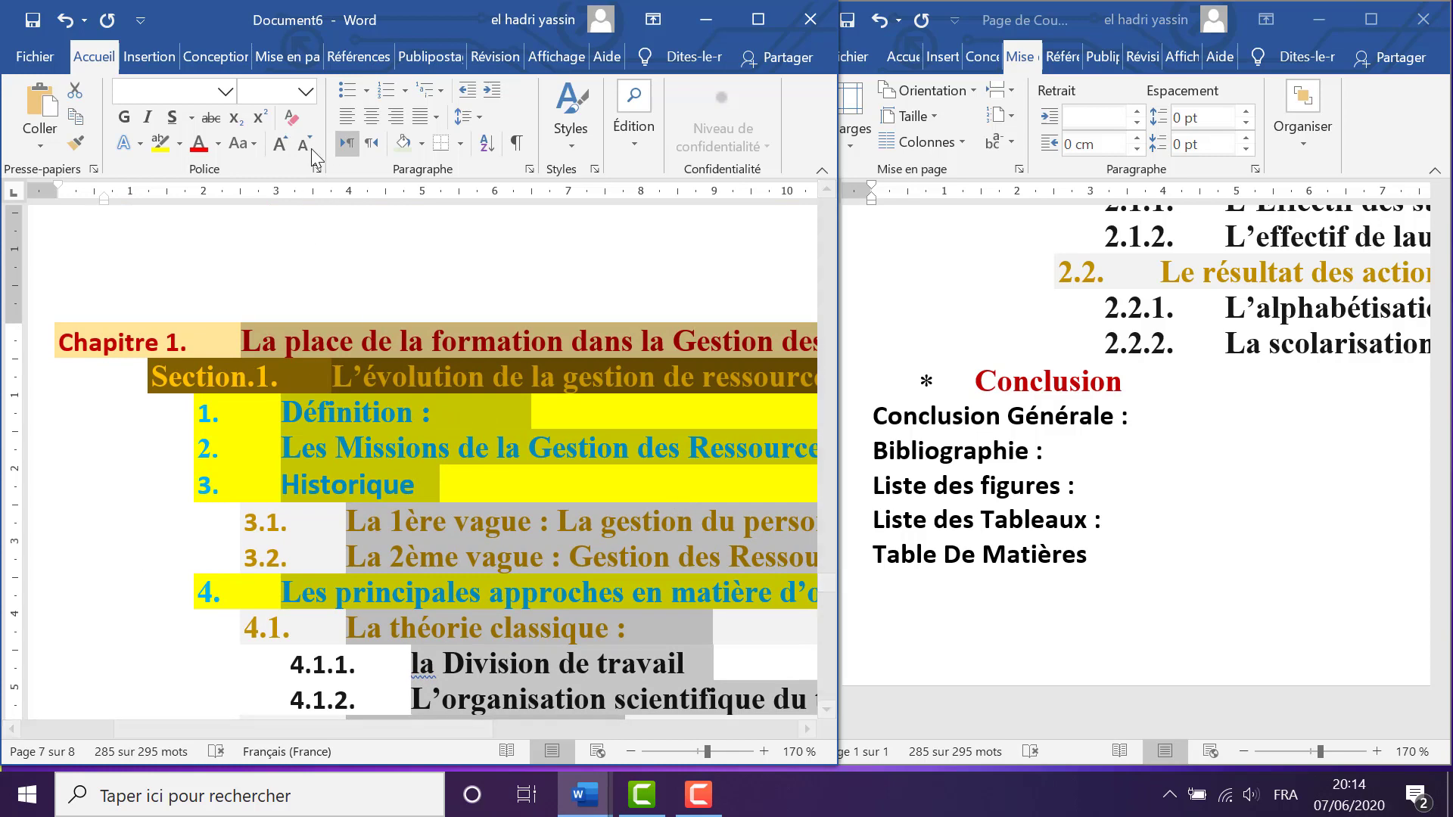
pyautogui.click(293, 120)
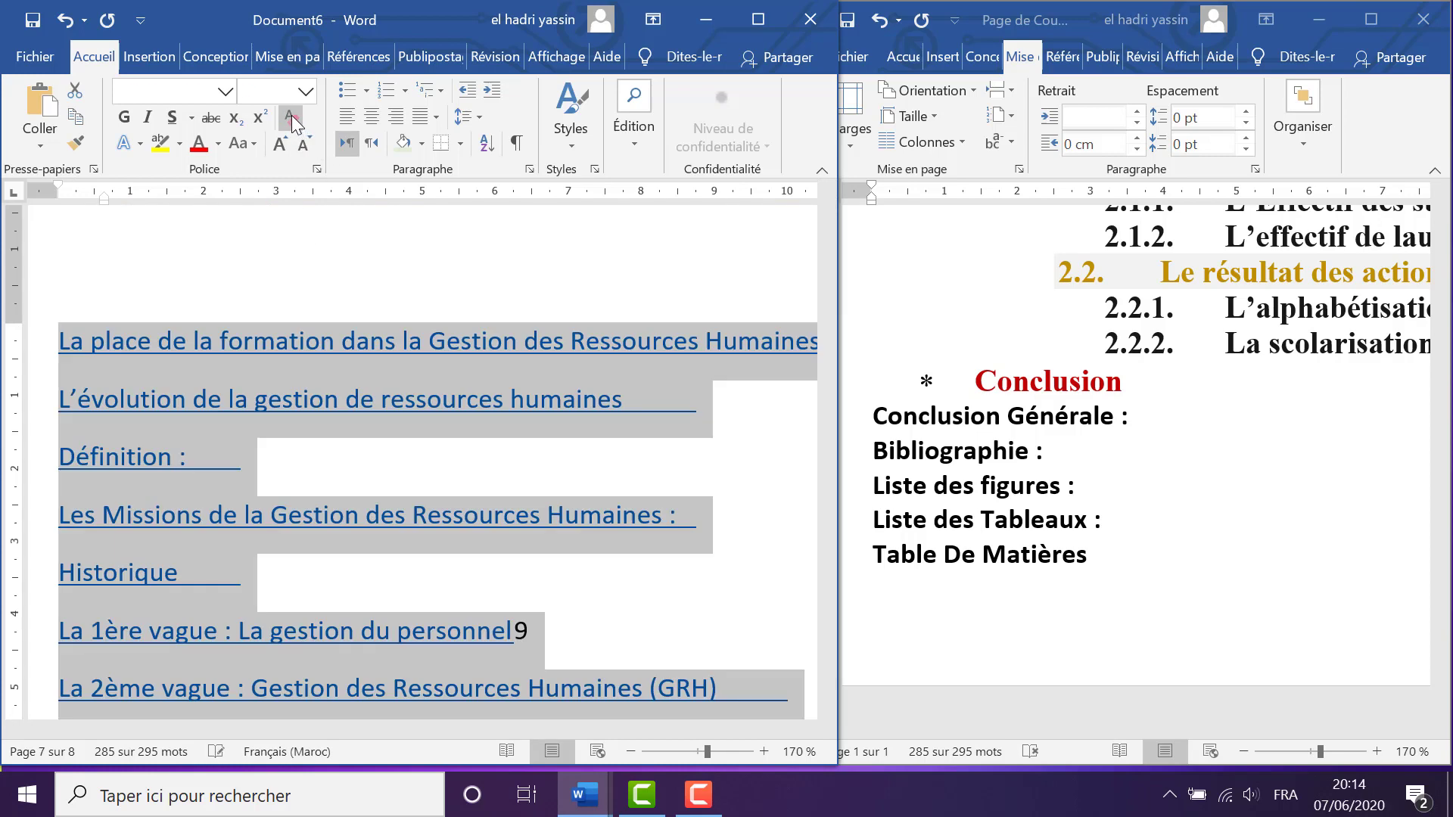
# Set the pasted outline's font colour to black and remove its underlining
pyautogui.click(217, 144)
pyautogui.click(246, 166)
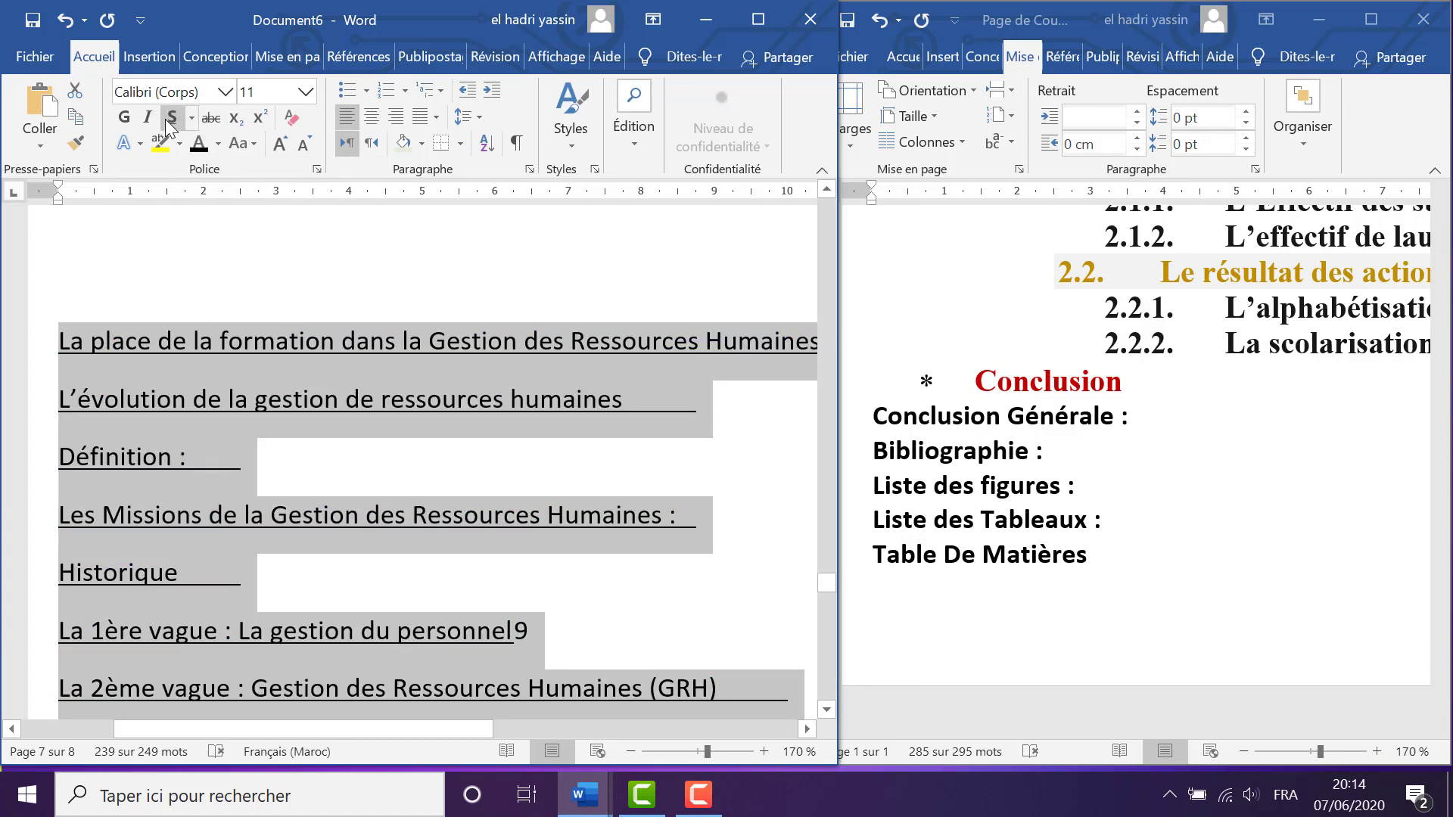
pyautogui.click(172, 117)
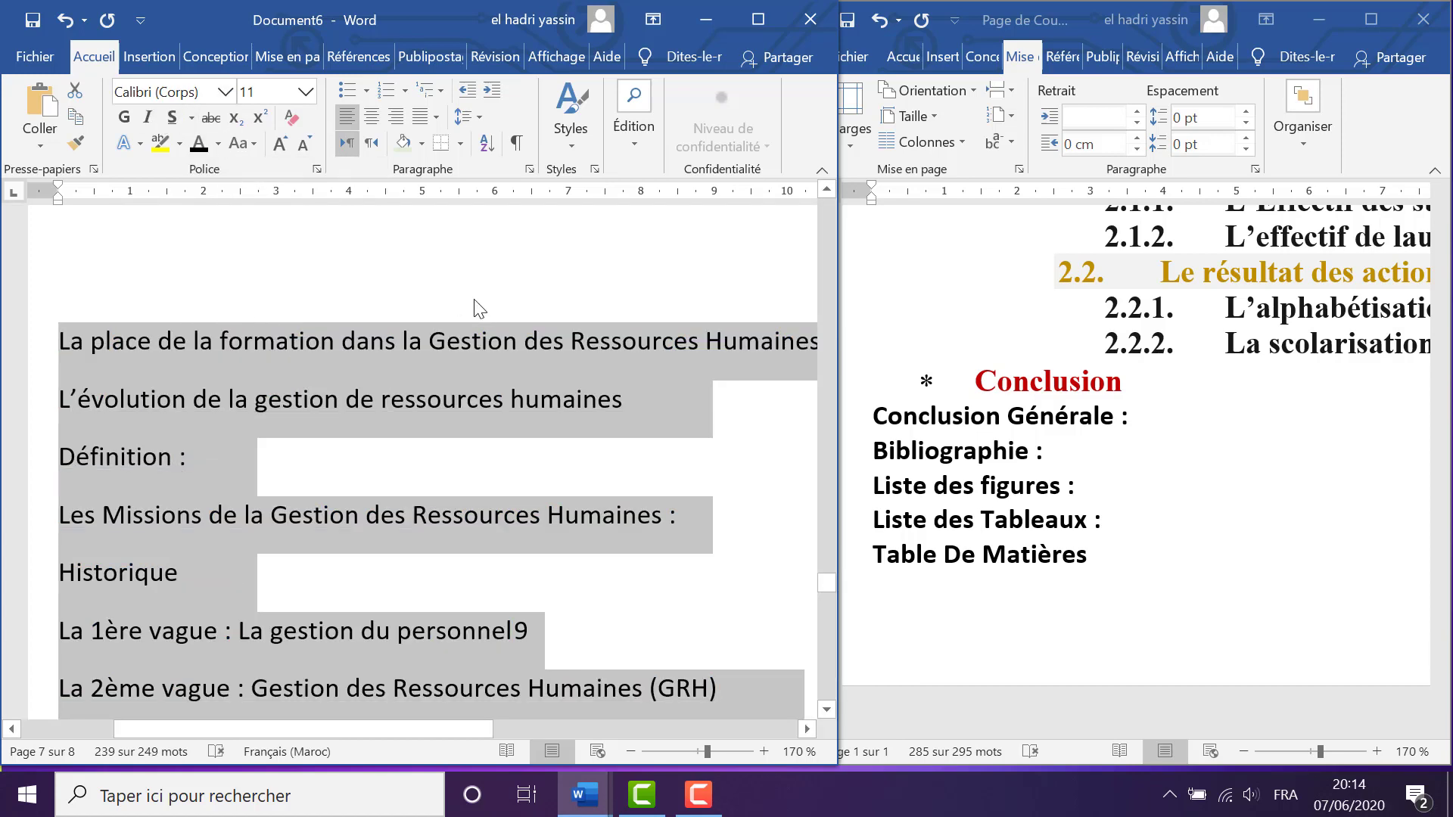
pyautogui.click(445, 395)
# Maximize the original outline document and examine its chapter-level headings, Chapitre 1 and Chapitre 2
pyautogui.scroll(10, 1270, 510)
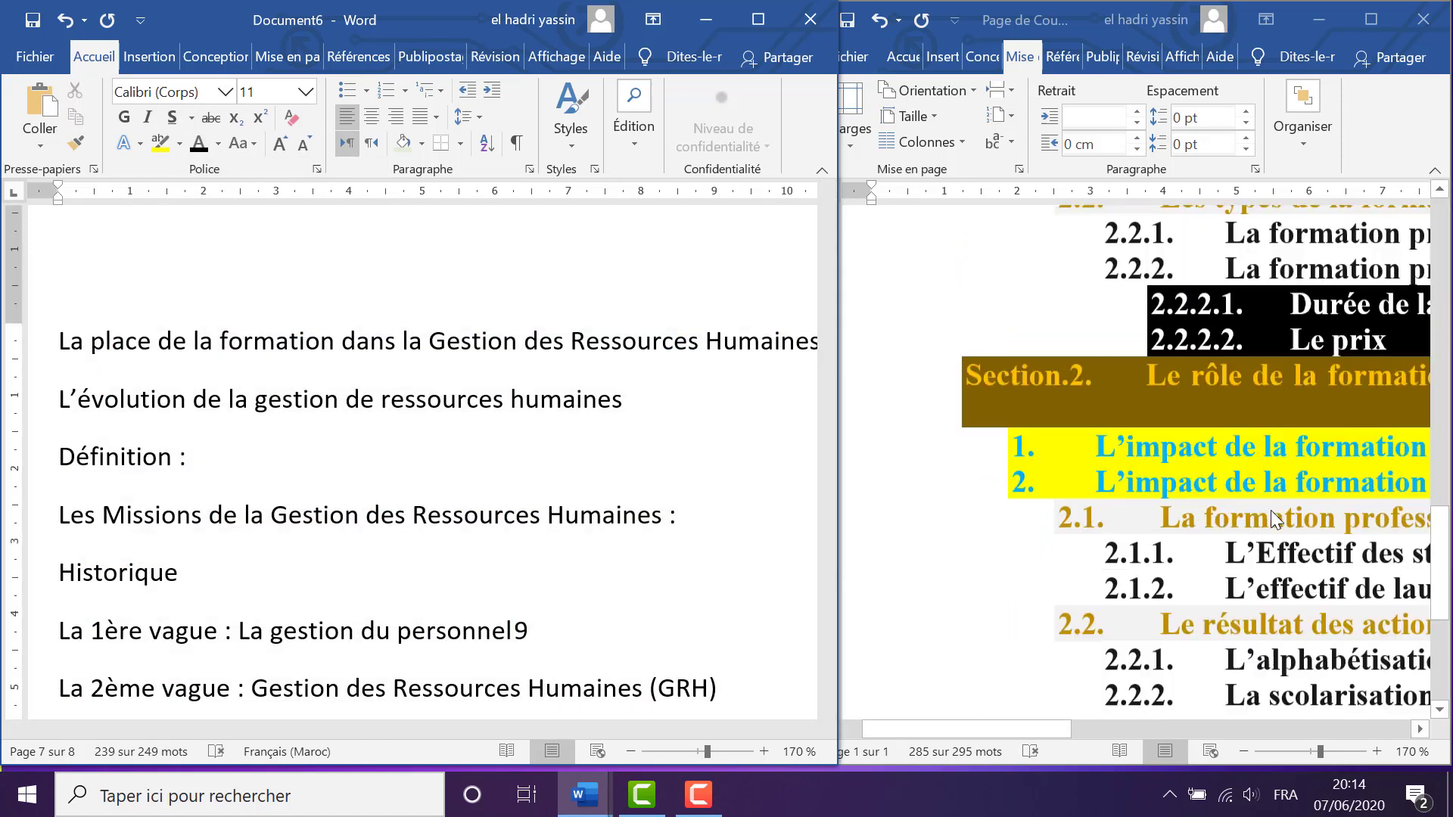
pyautogui.scroll(8, 1287, 571)
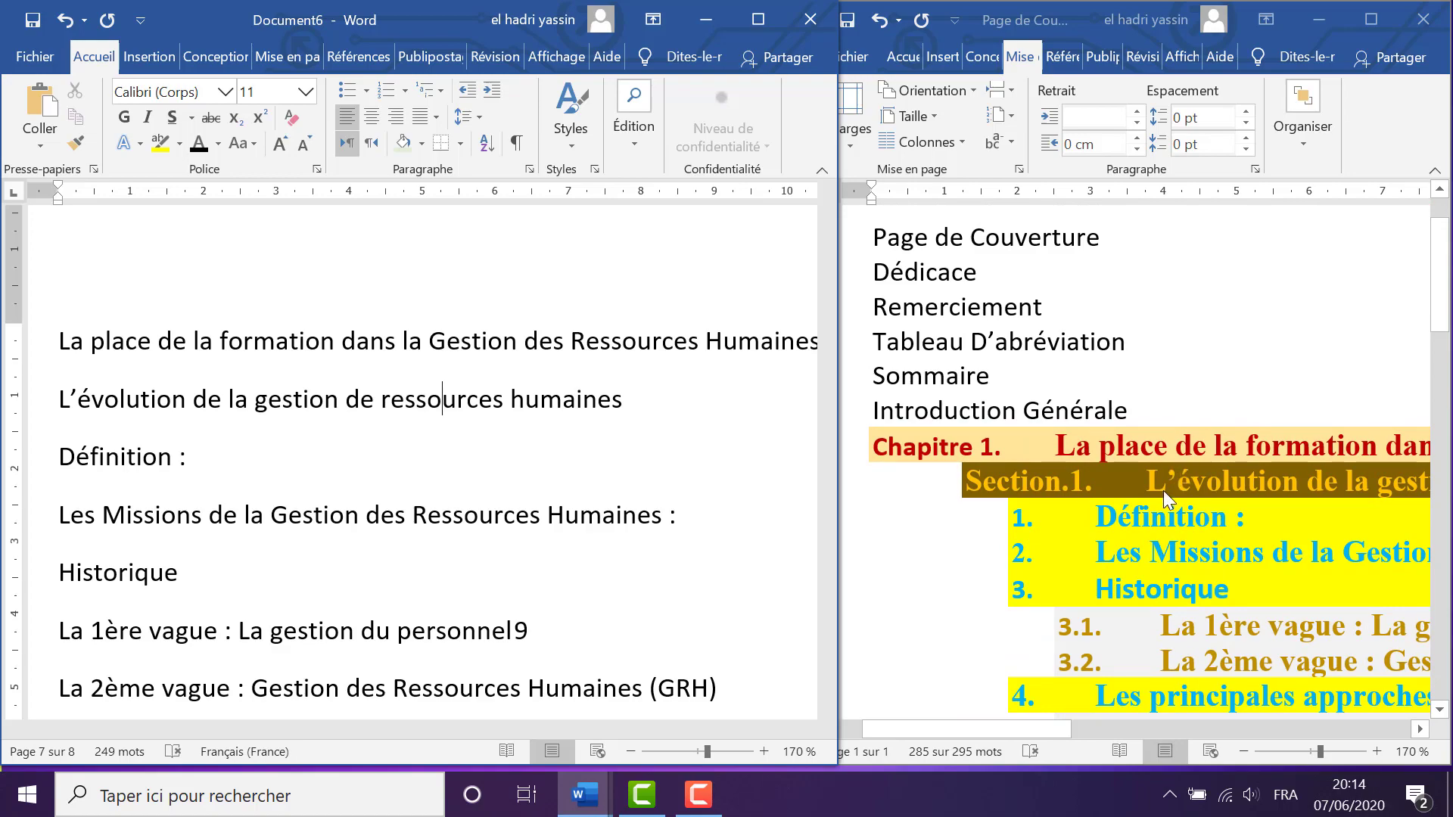
pyautogui.click(1371, 19)
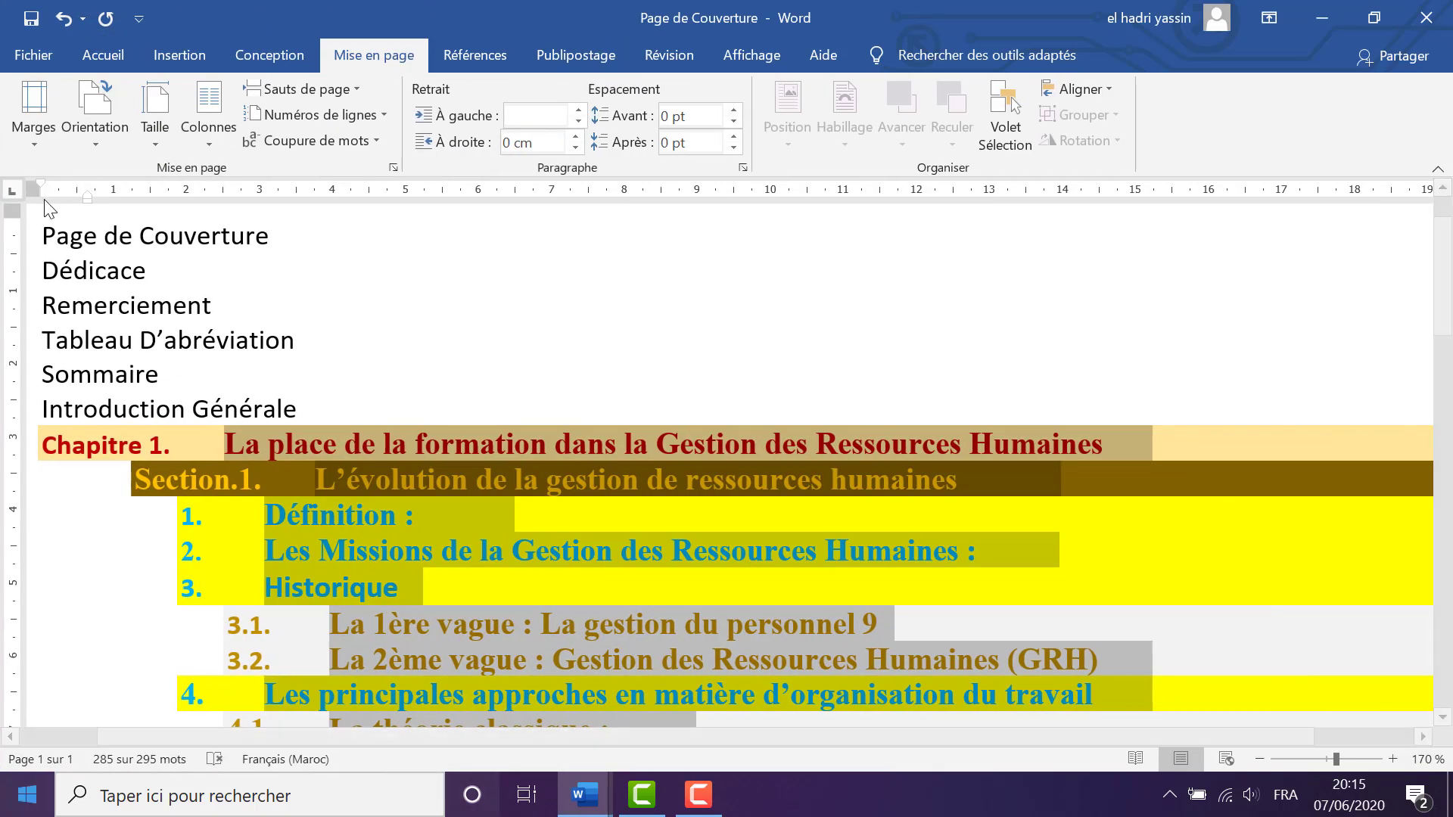
pyautogui.scroll(-3, 458, 376)
pyautogui.scroll(3, 459, 376)
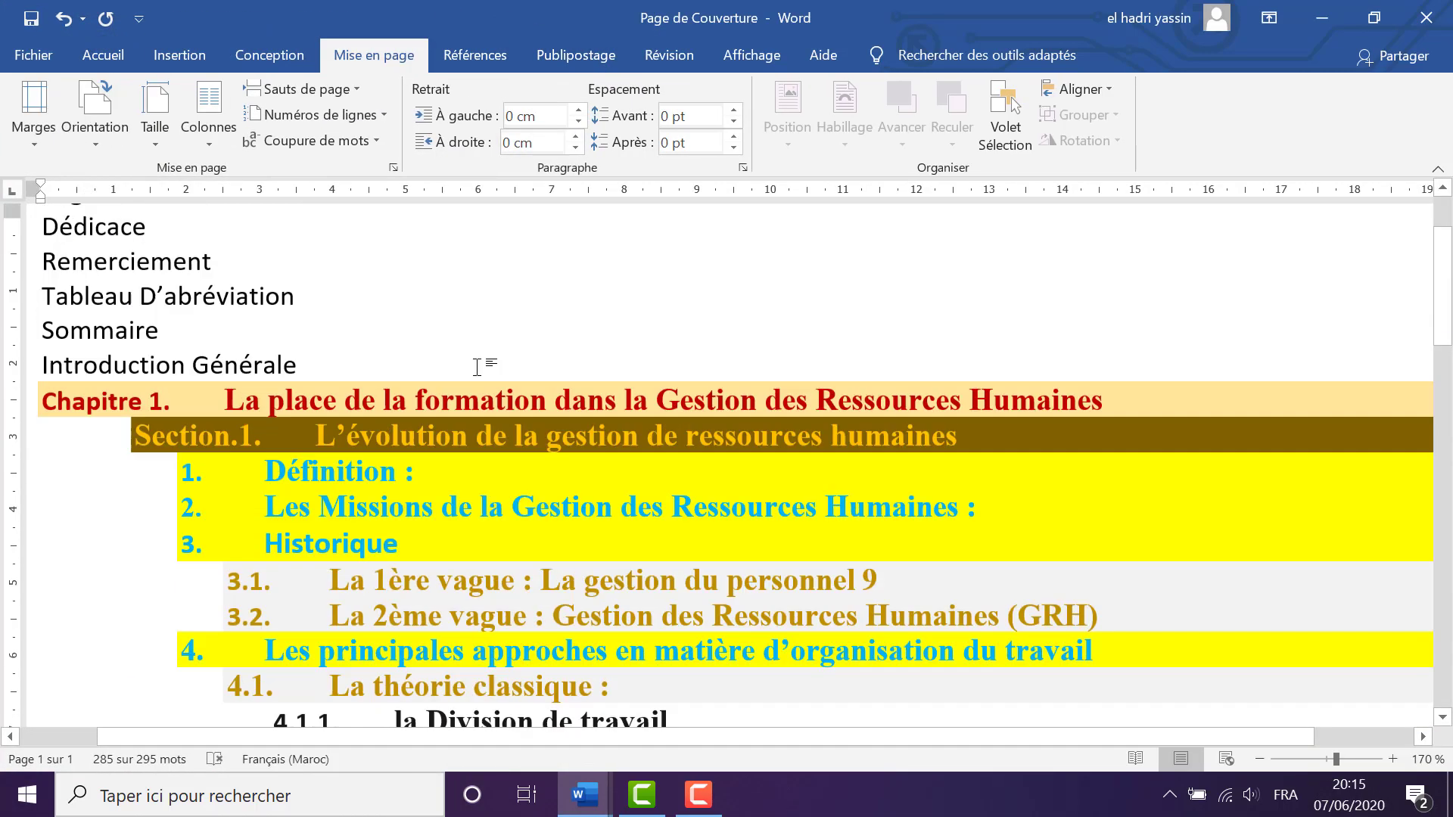
pyautogui.click(201, 439)
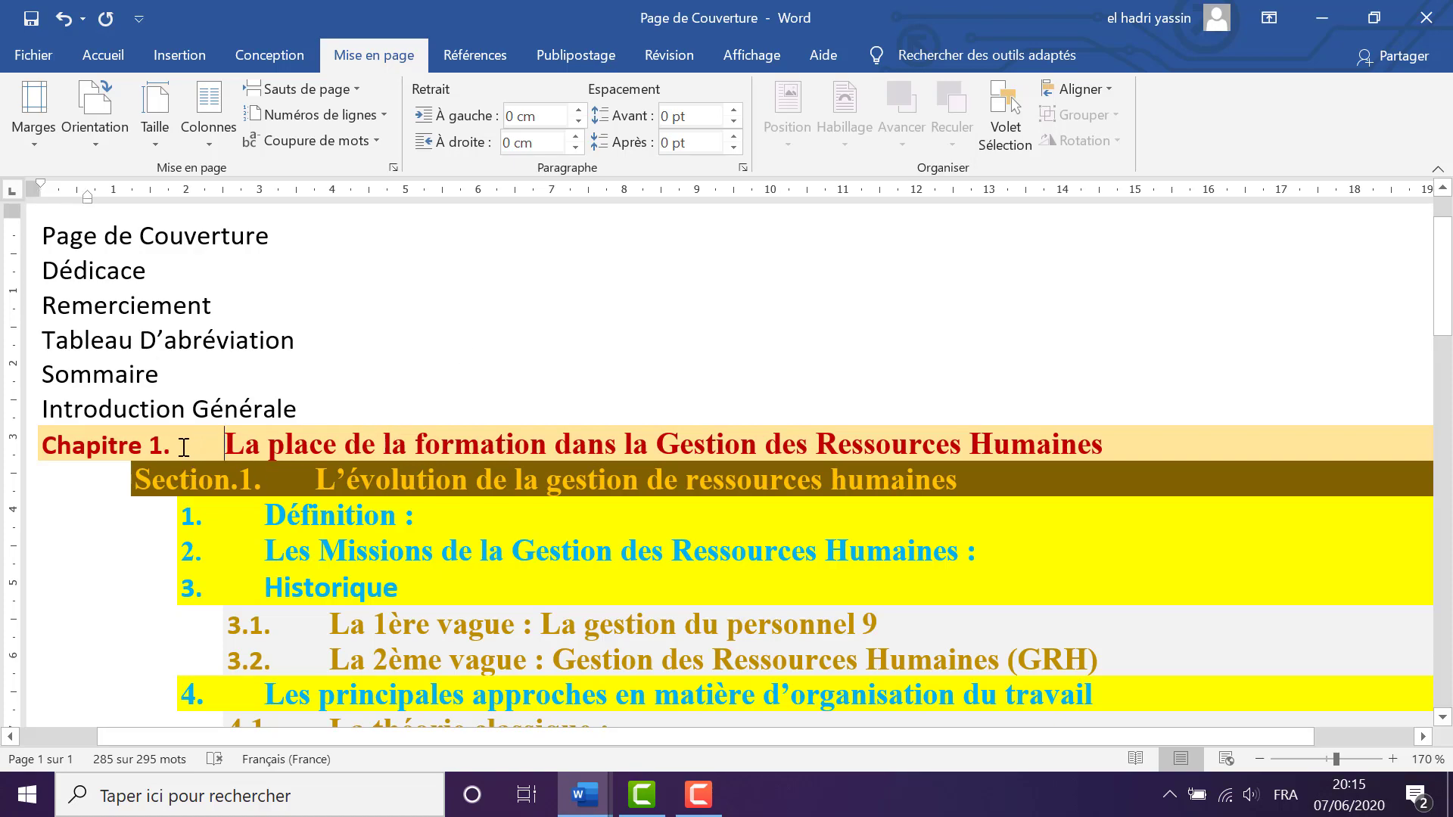
pyautogui.scroll(-6, 169, 439)
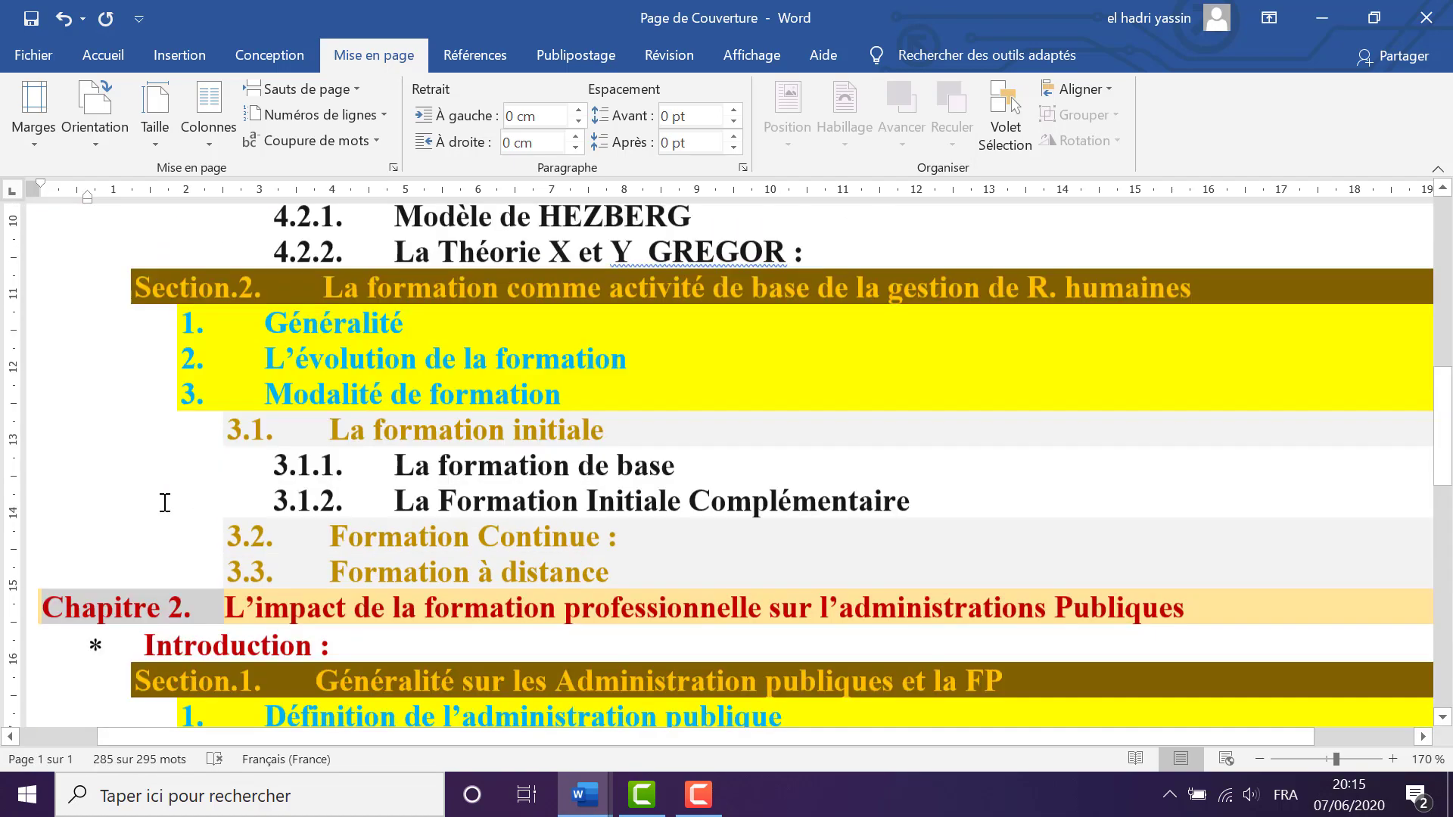
pyautogui.scroll(7, 189, 507)
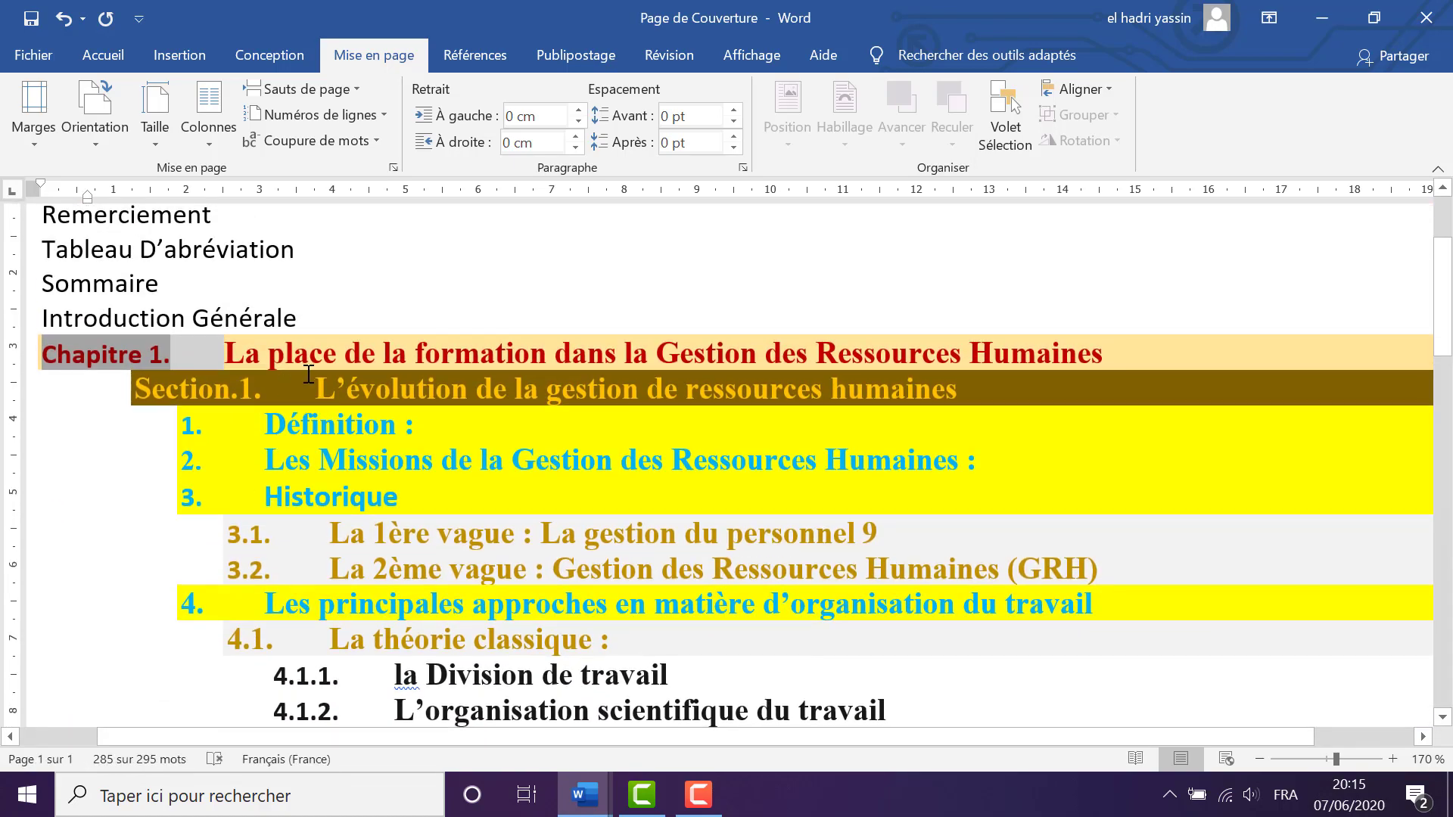
# Examine the outline's section headings and numbered sublevels down to 2.2.2.2, and restore its window beside the new document
pyautogui.click(309, 354)
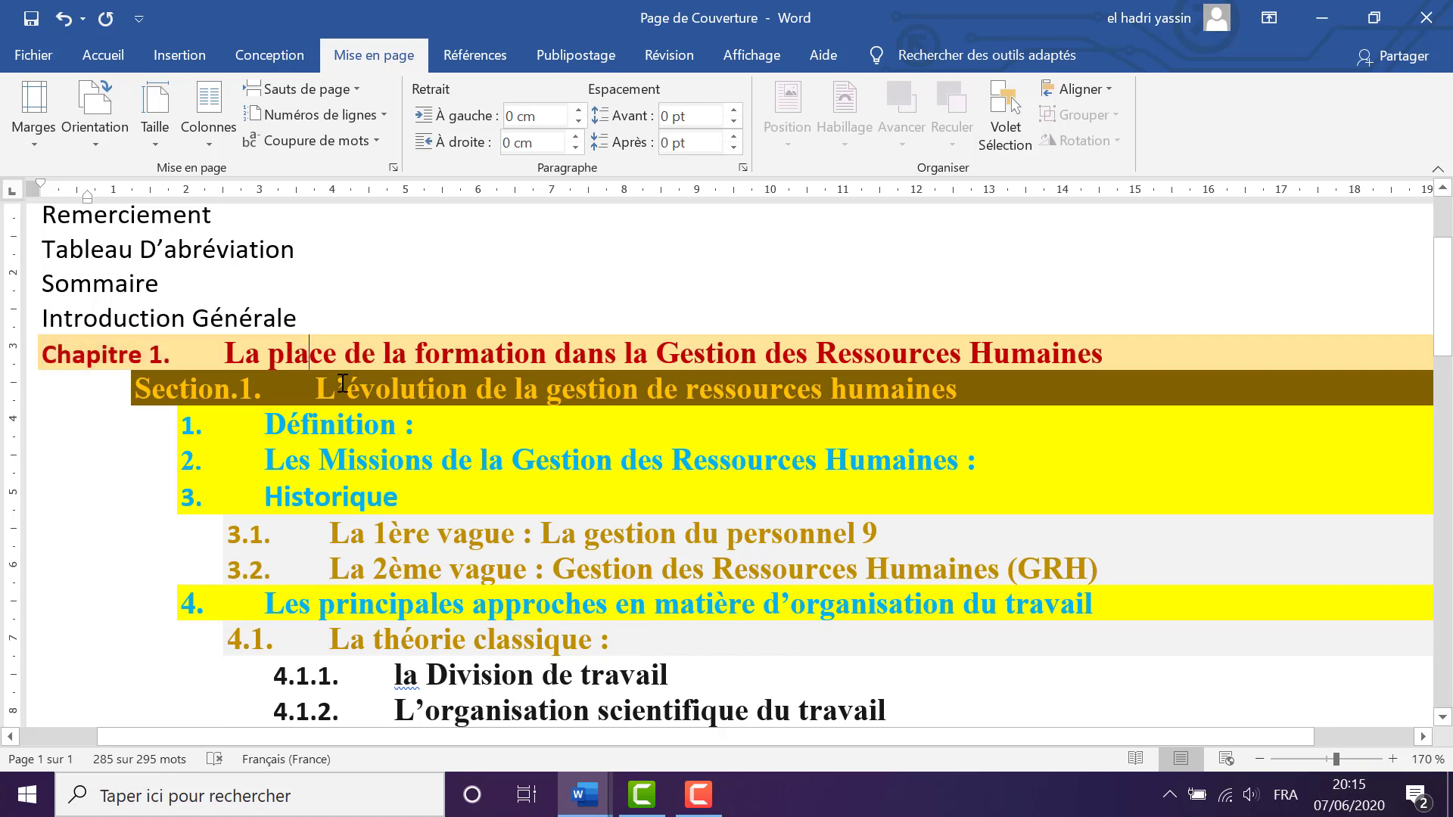
pyautogui.click(290, 388)
pyautogui.scroll(-6, 272, 386)
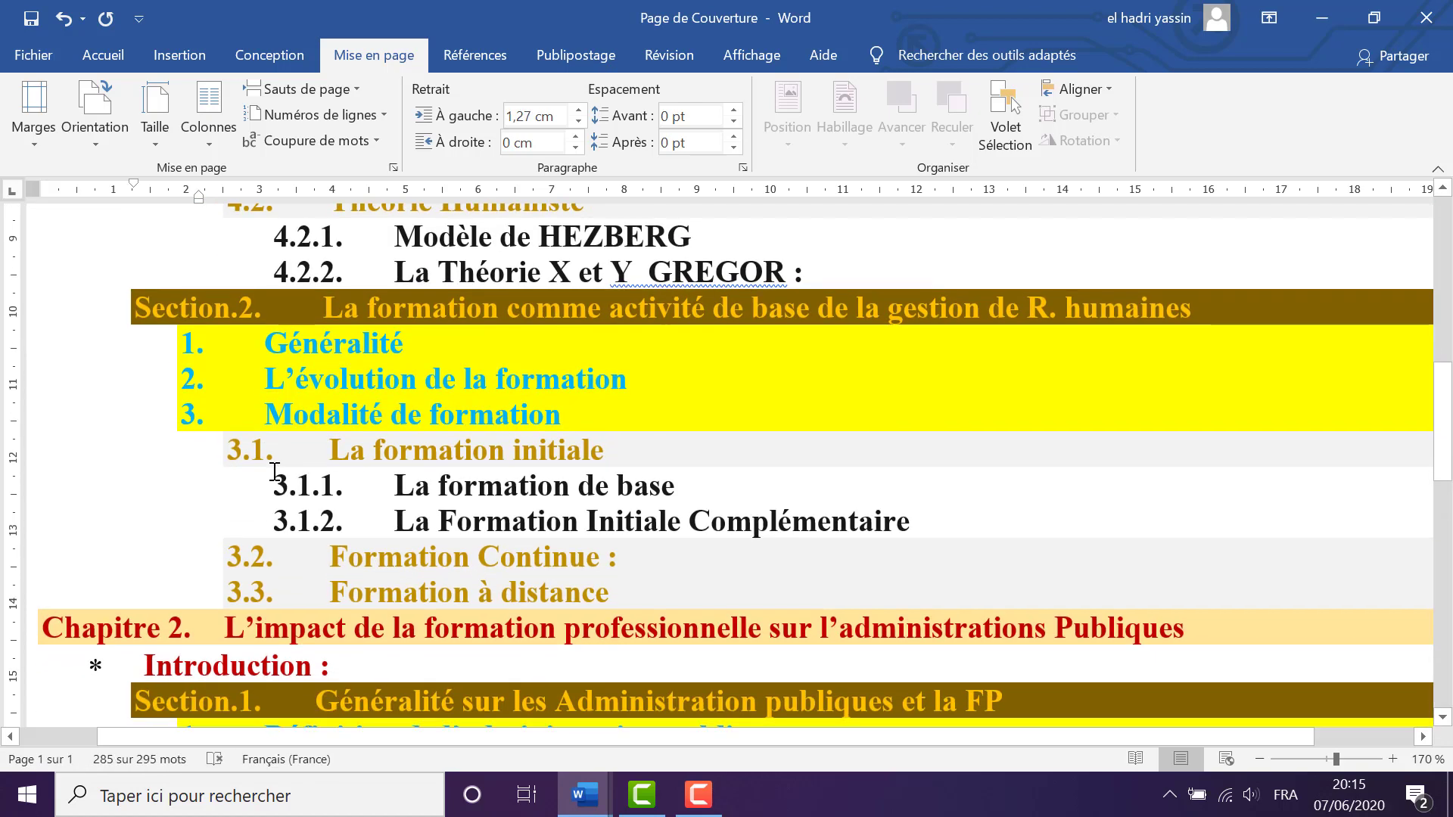
pyautogui.scroll(6, 295, 389)
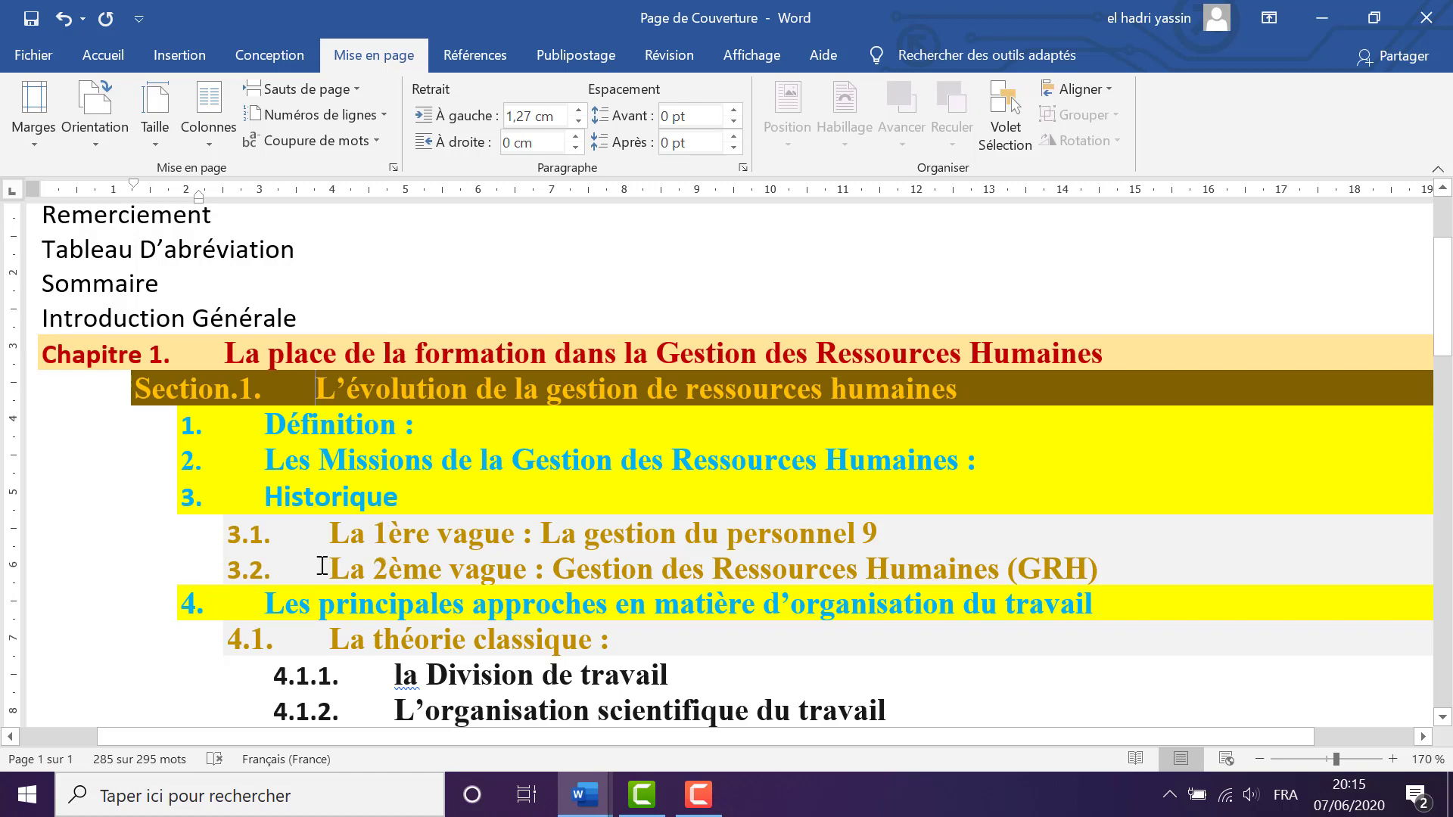
pyautogui.scroll(-5, 322, 566)
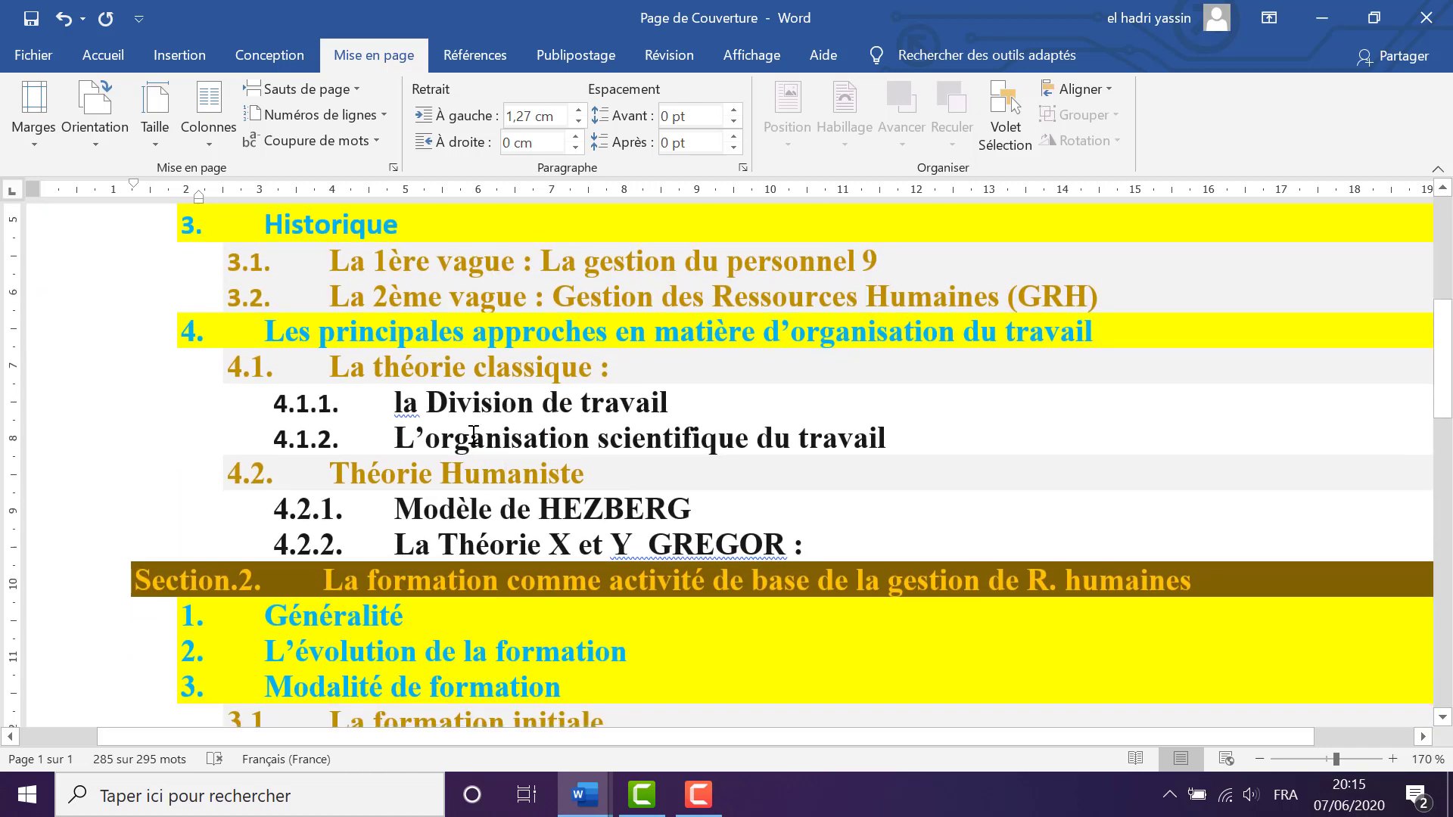
pyautogui.scroll(-11, 521, 527)
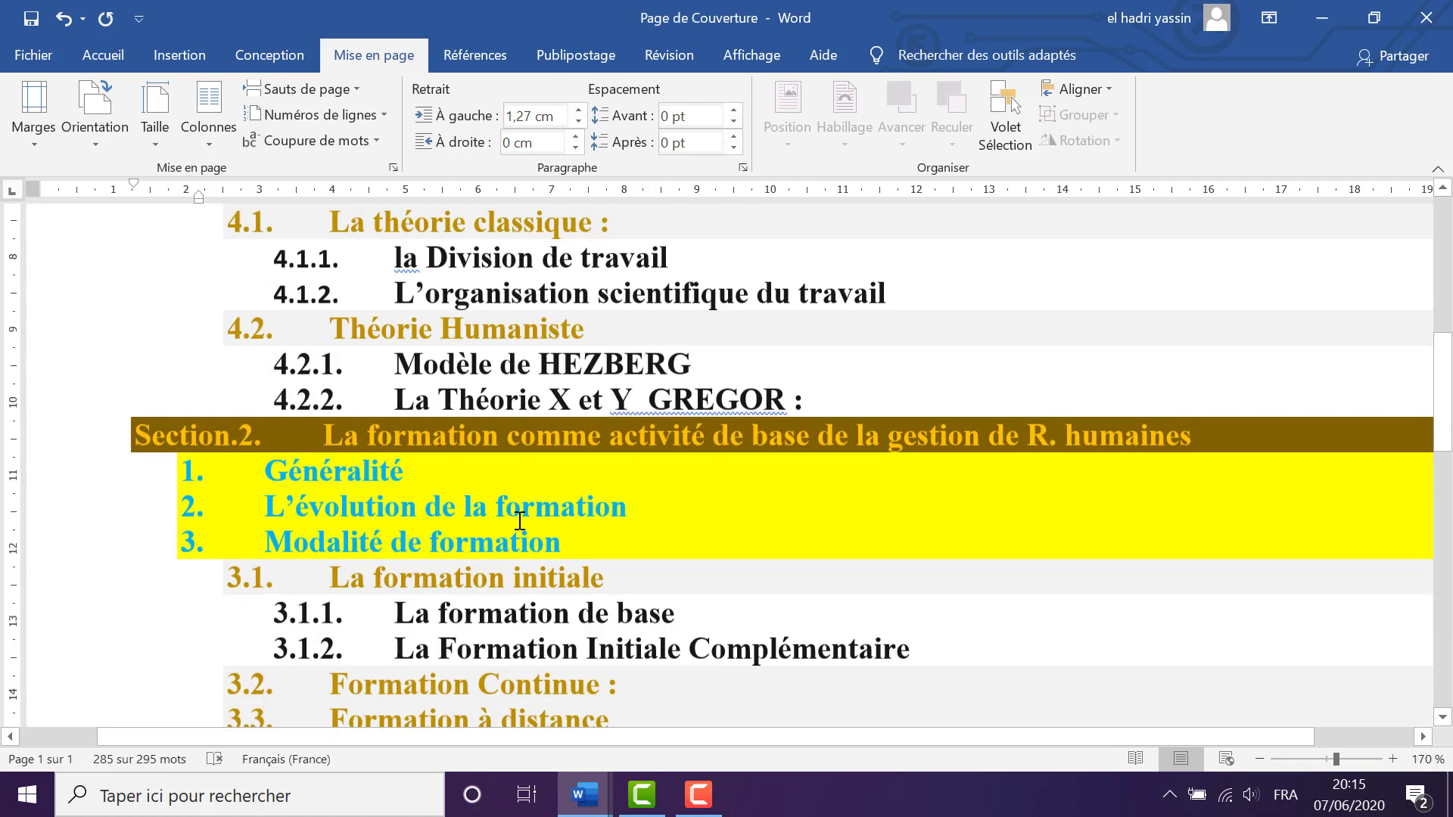
pyautogui.scroll(-1, 522, 528)
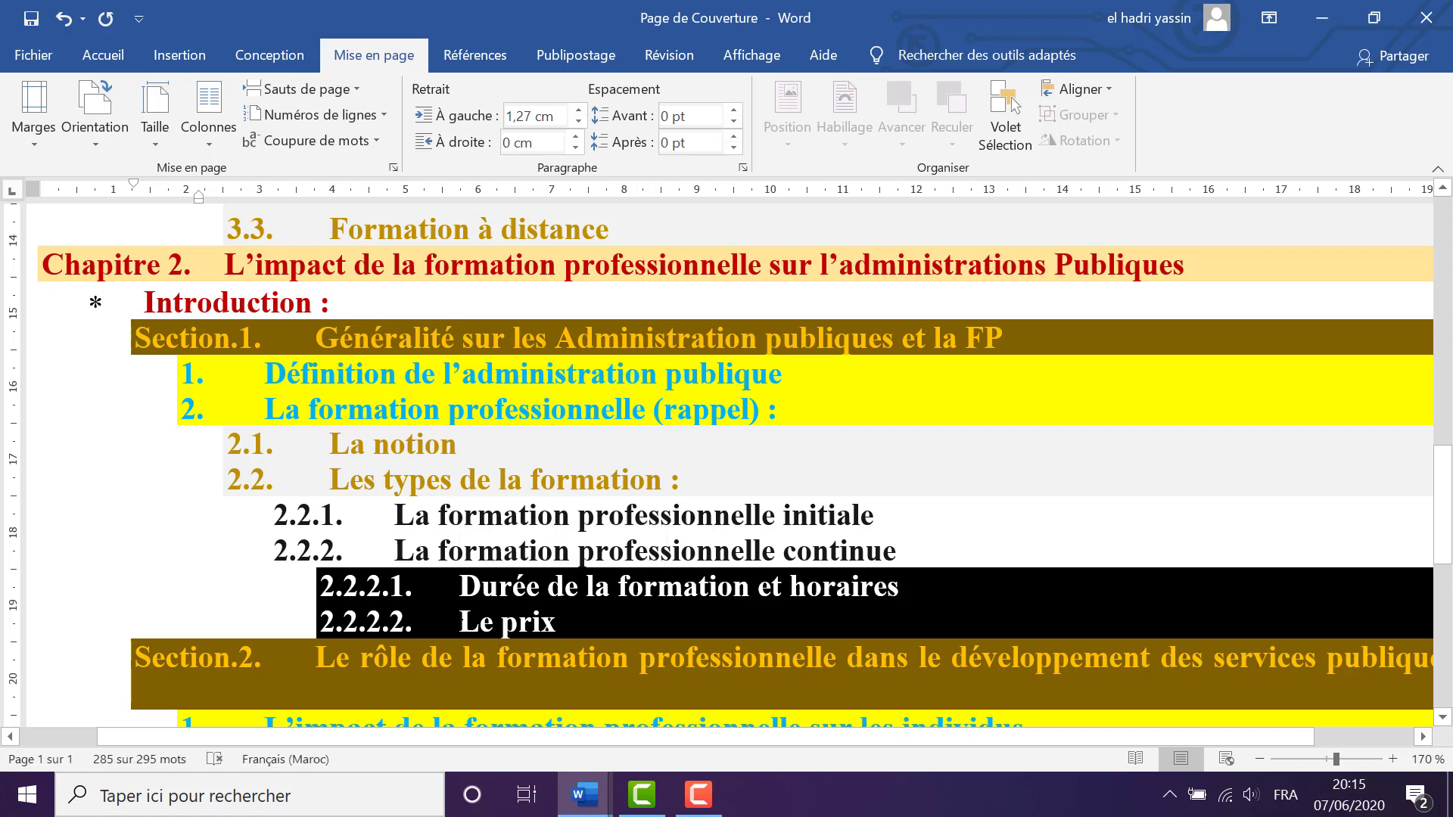
pyautogui.click(1377, 18)
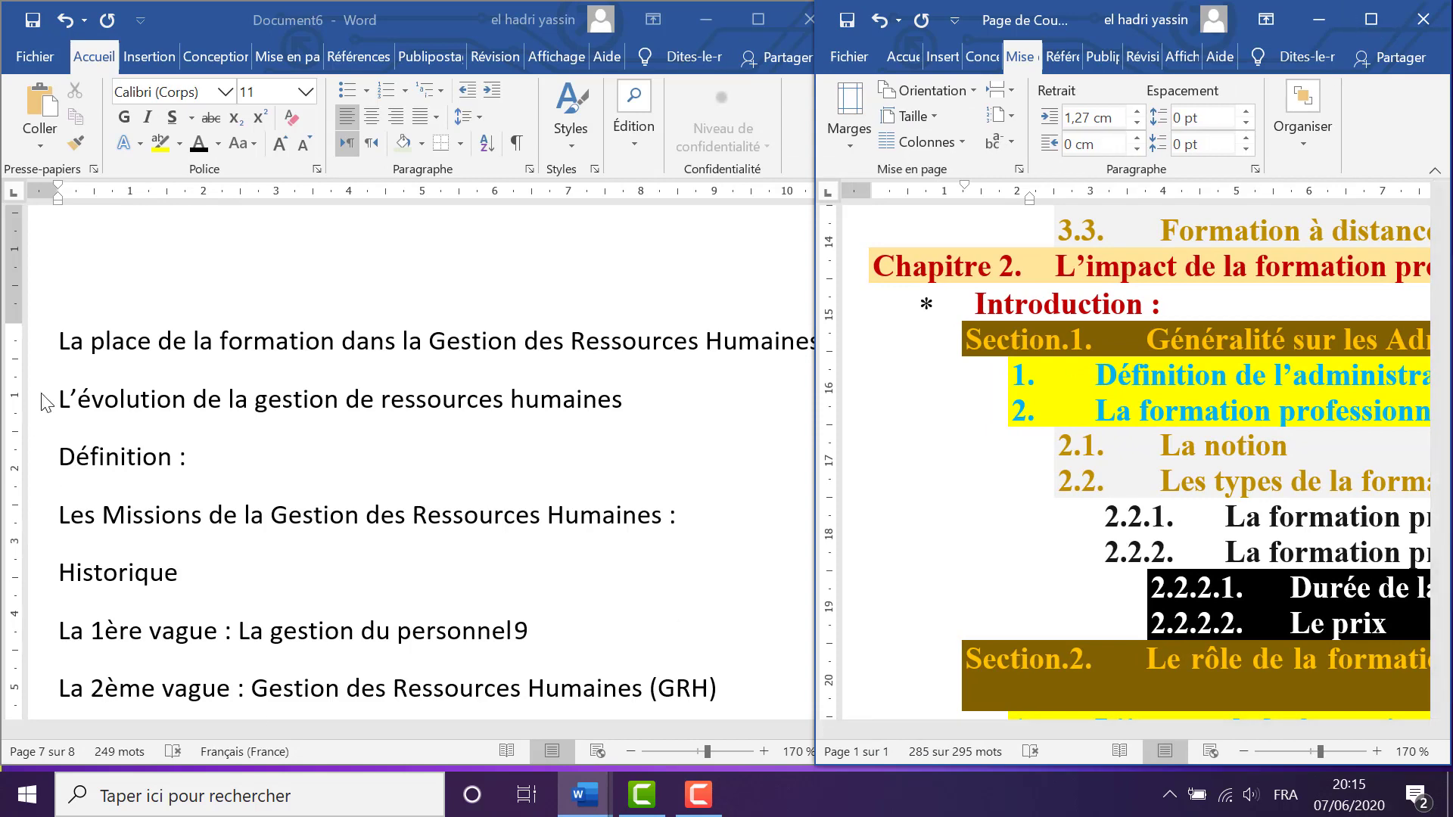
# Select the whole pasted outline in the new document and apply the 1., 1.1., 1.1.1. multilevel list format
pyautogui.scroll(12, 1355, 507)
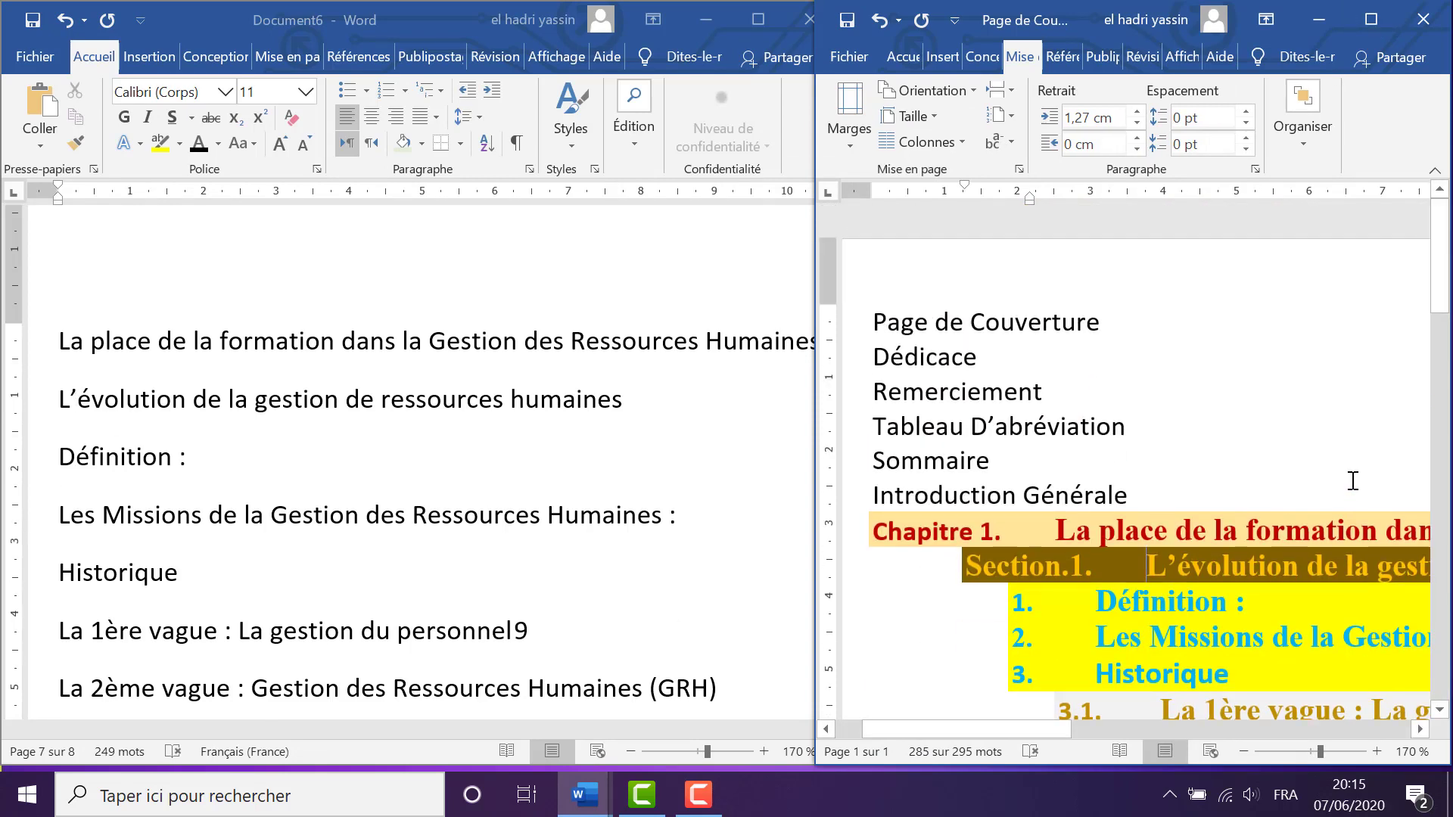
pyautogui.click(82, 348)
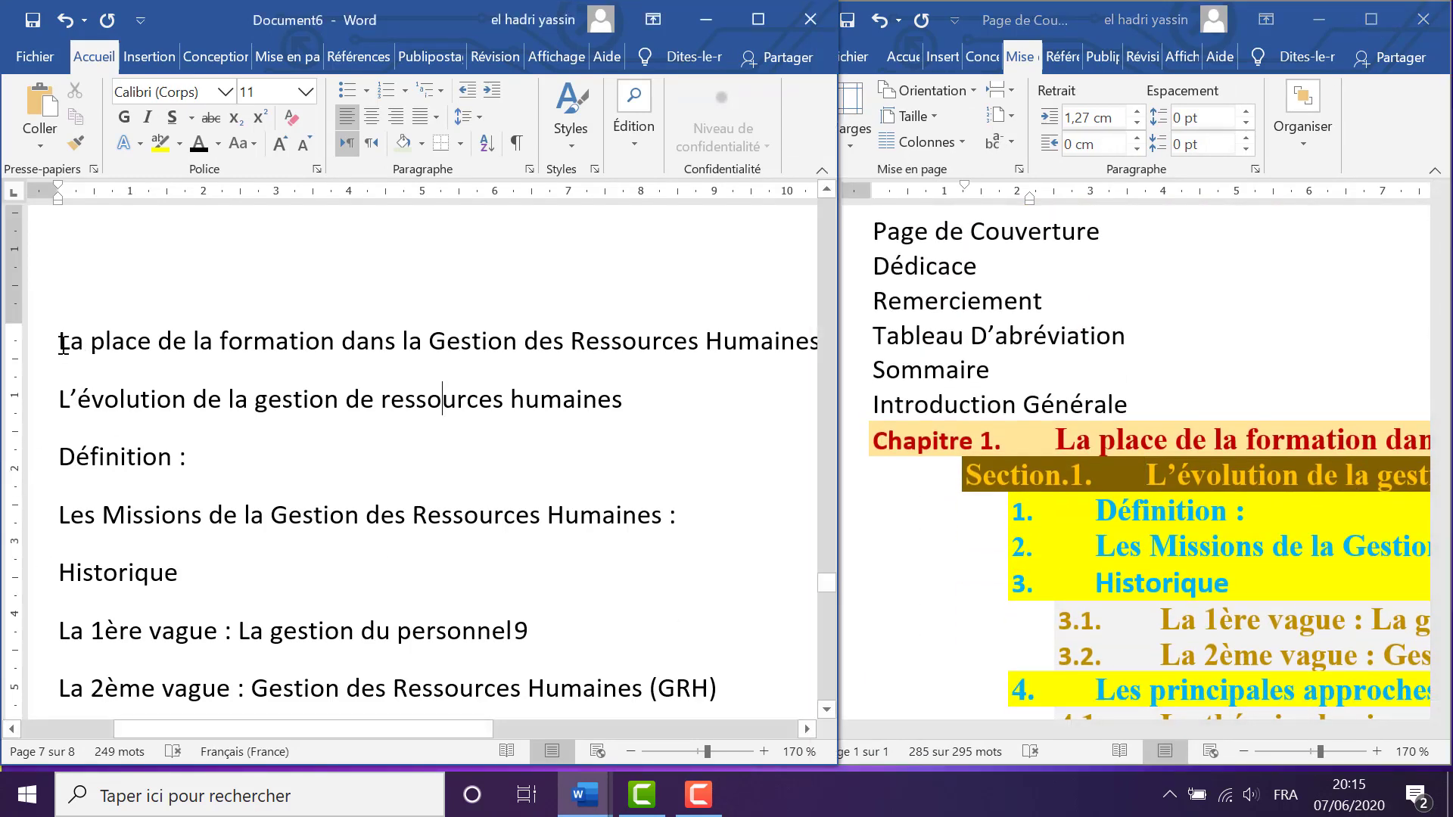
pyautogui.moveTo(71, 342); pyautogui.dragTo(303, 605)
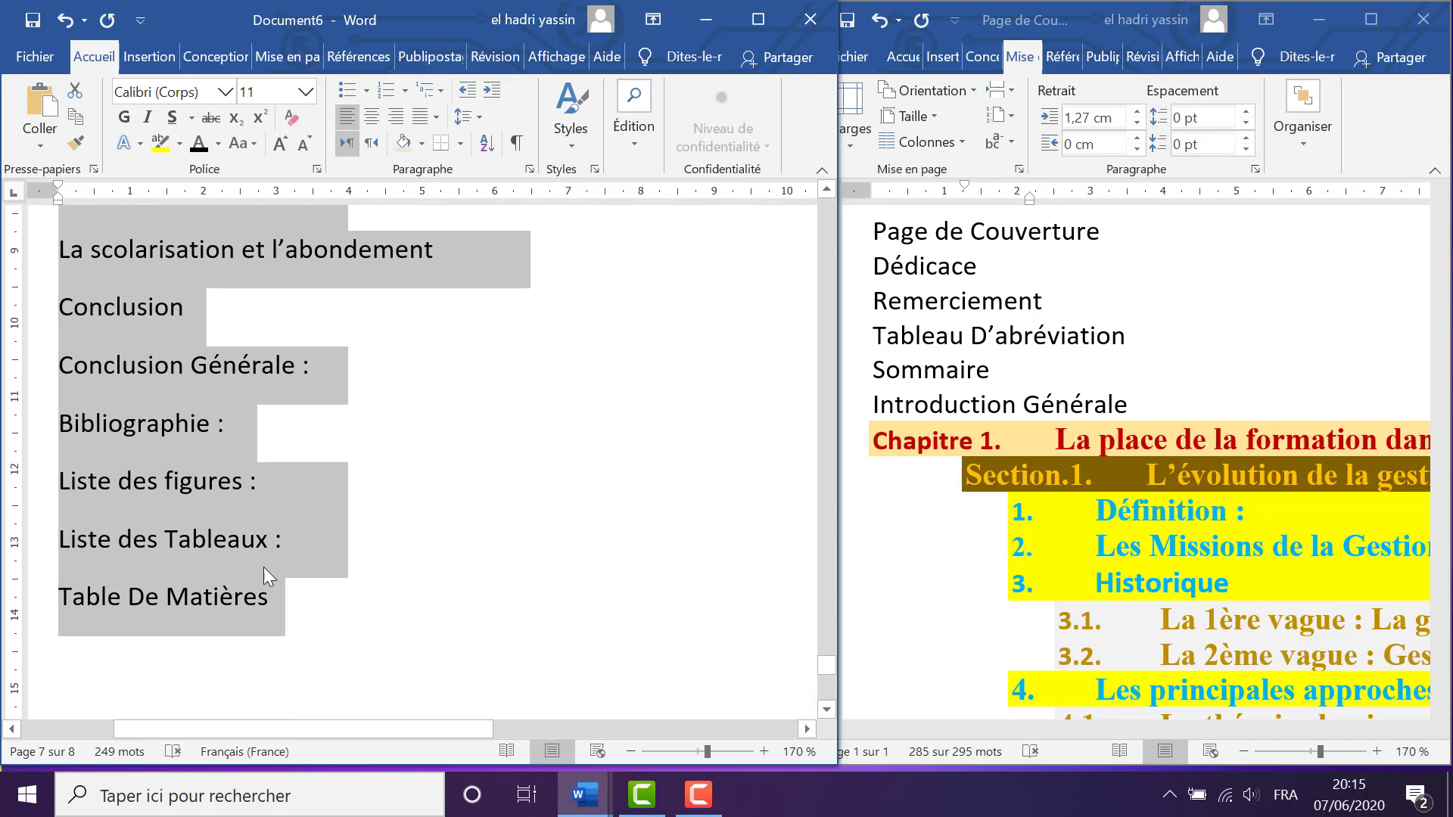
pyautogui.click(438, 86)
pyautogui.click(437, 91)
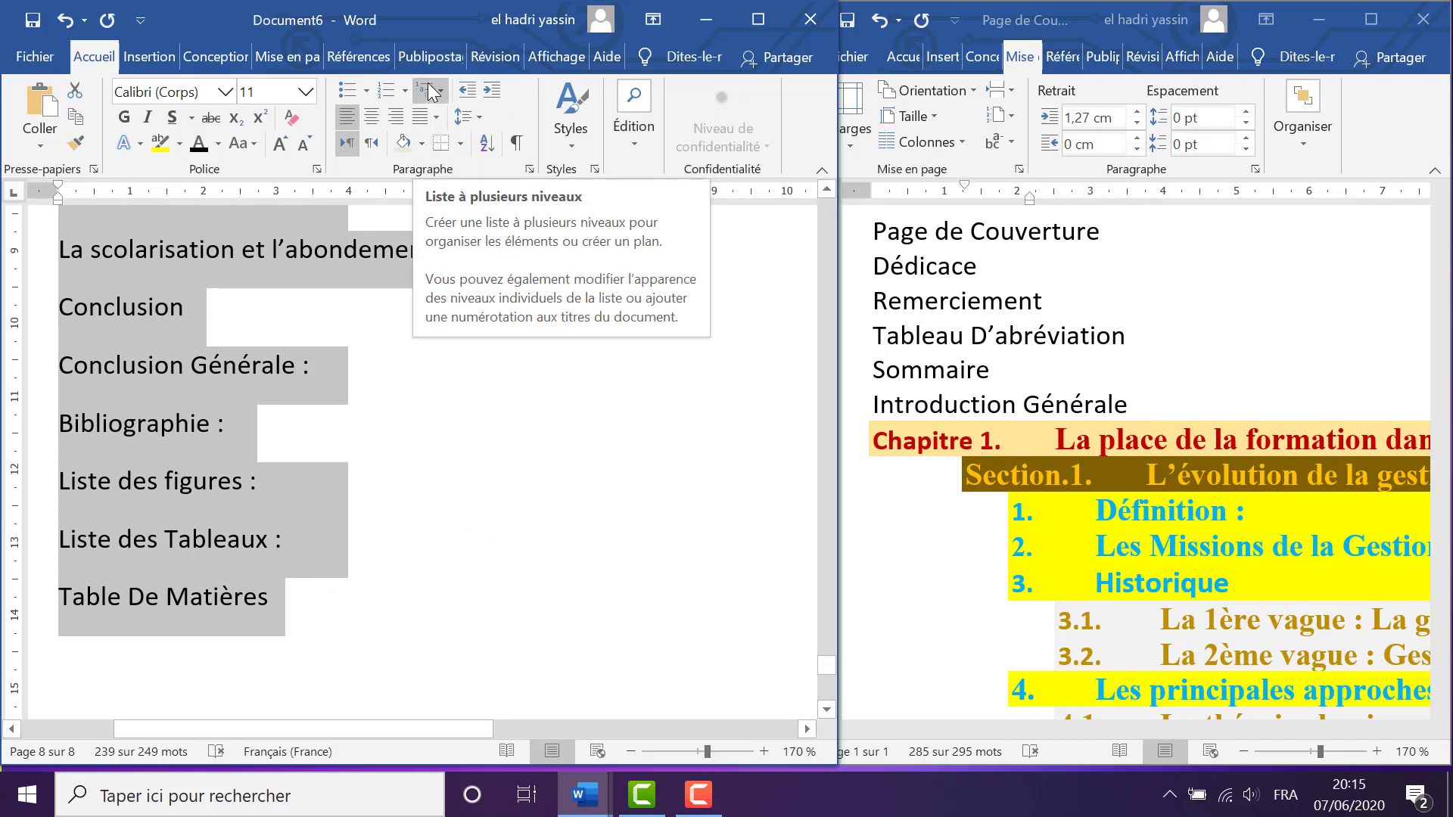
pyautogui.click(430, 90)
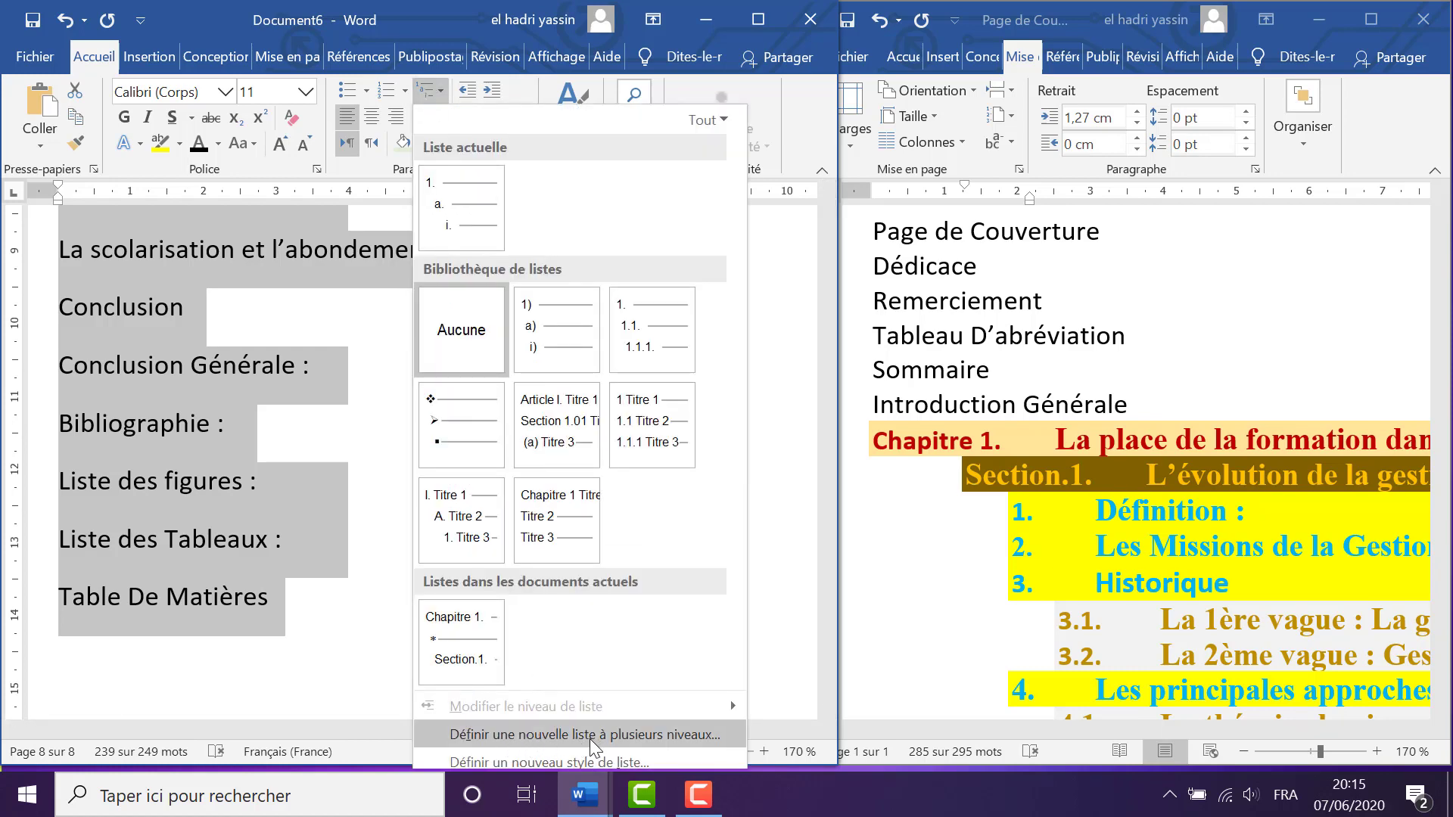
pyautogui.moveTo(647, 349)
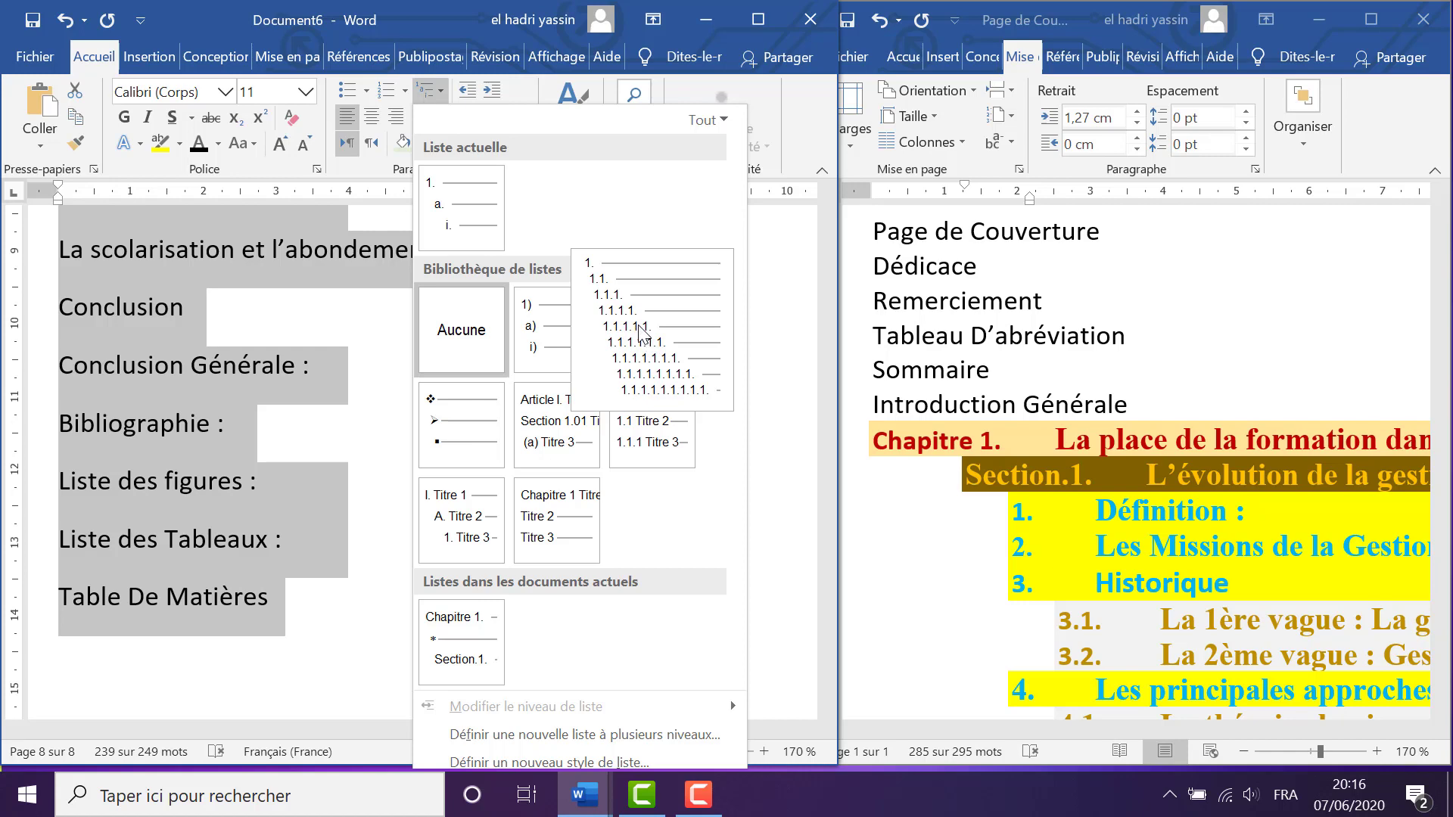
pyautogui.click(642, 333)
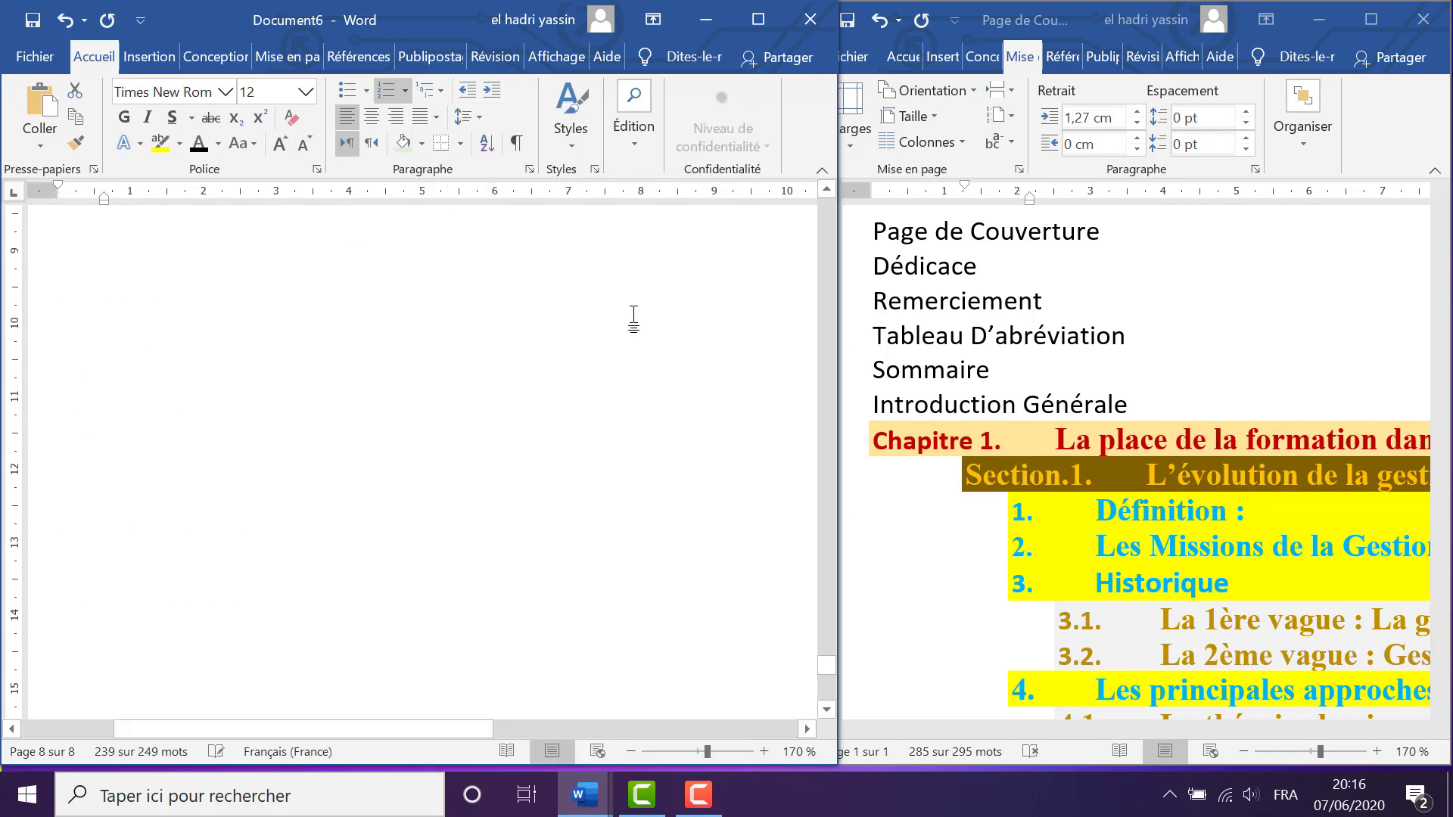
pyautogui.click(447, 88)
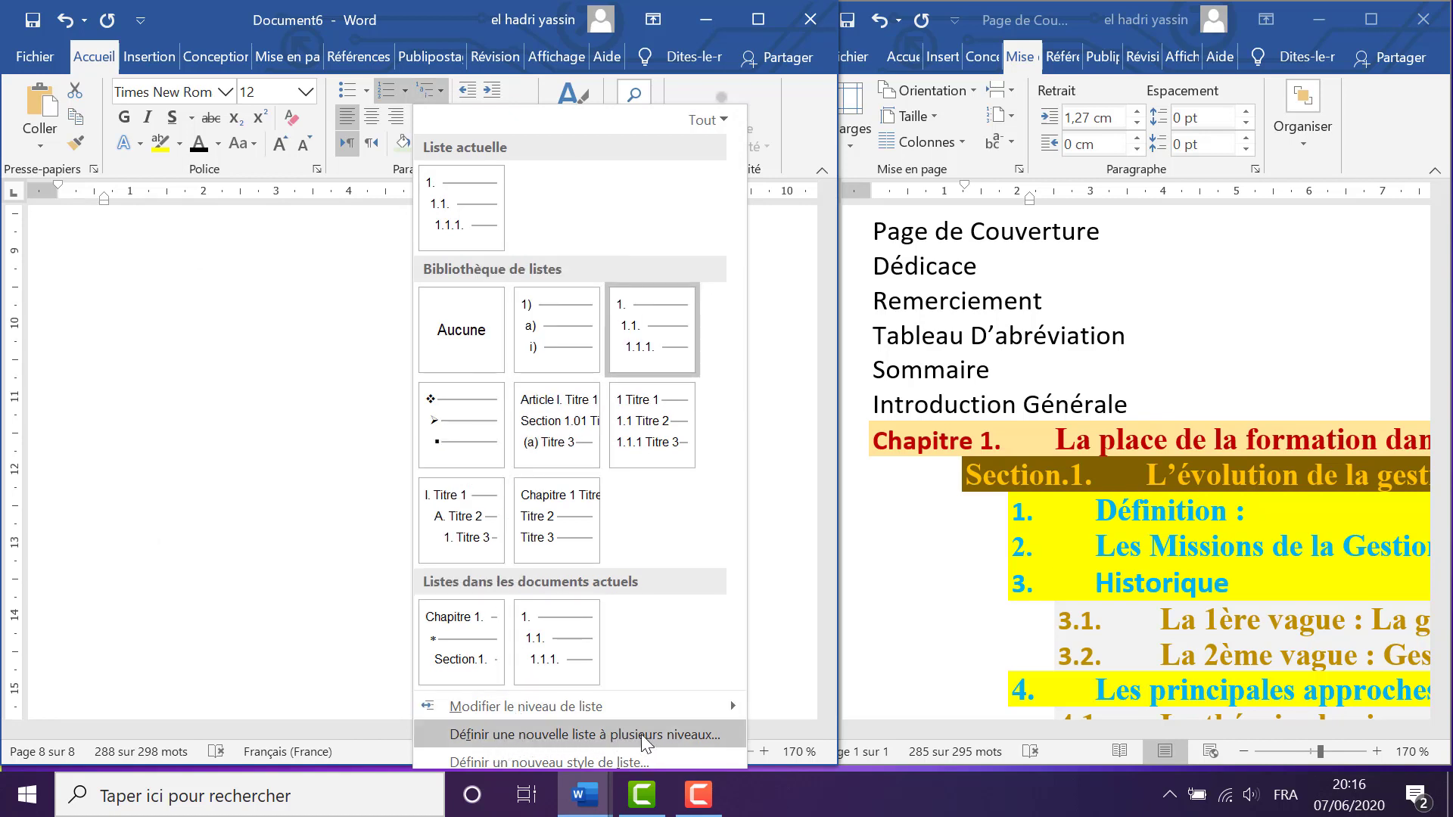
pyautogui.moveTo(633, 319)
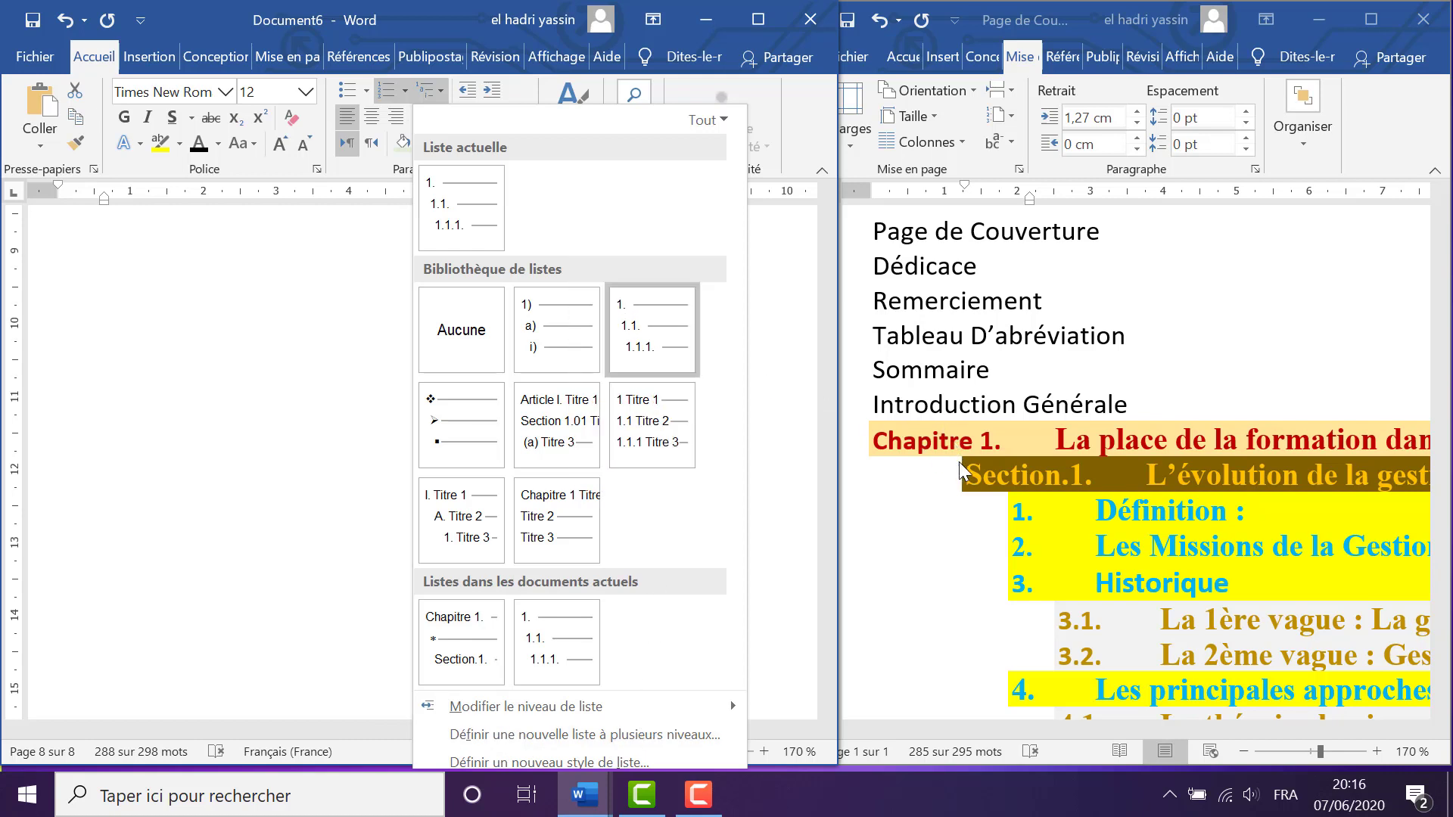
pyautogui.moveTo(665, 354)
pyautogui.click(613, 735)
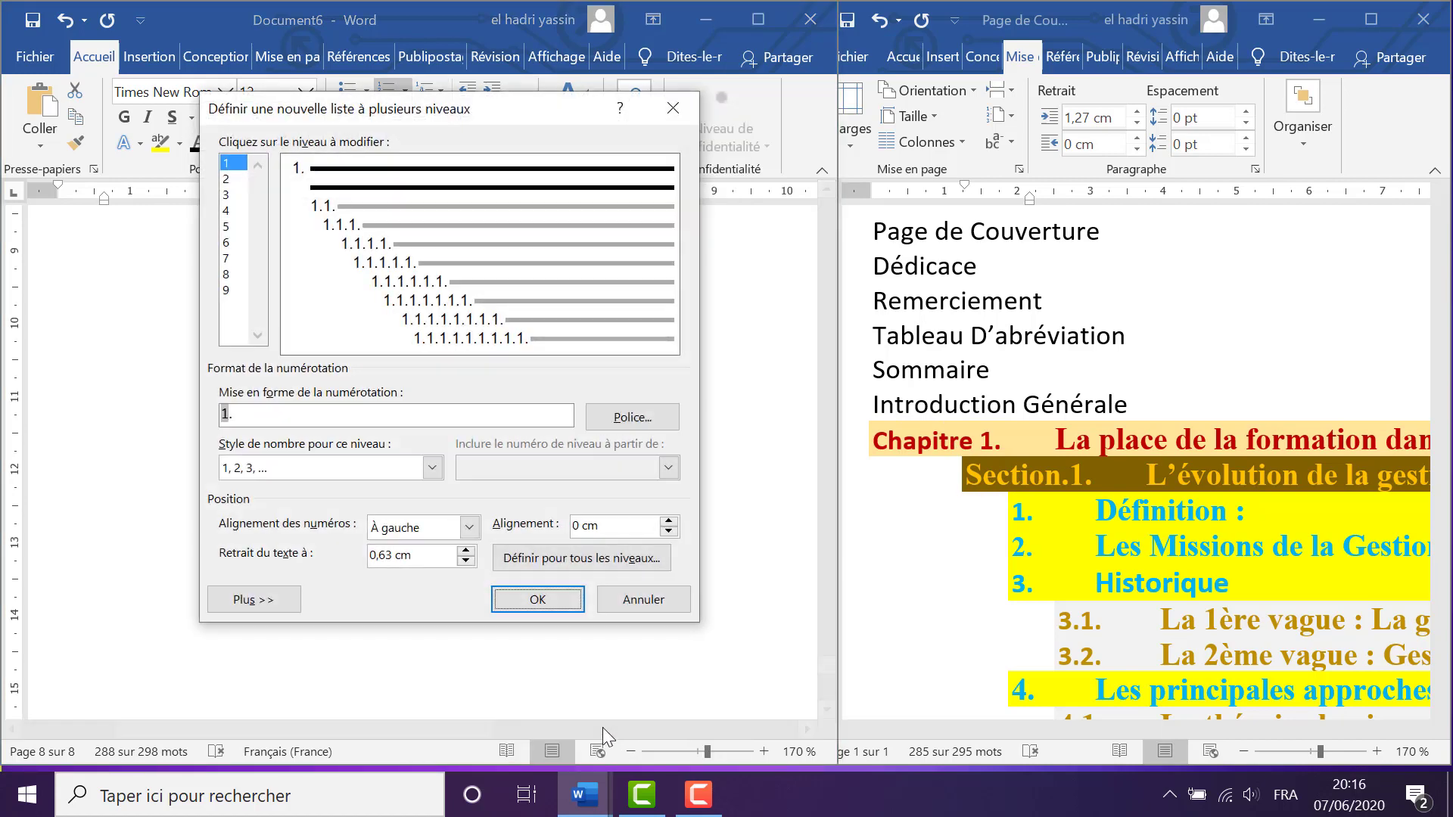
pyautogui.moveTo(430, 112); pyautogui.dragTo(479, 157)
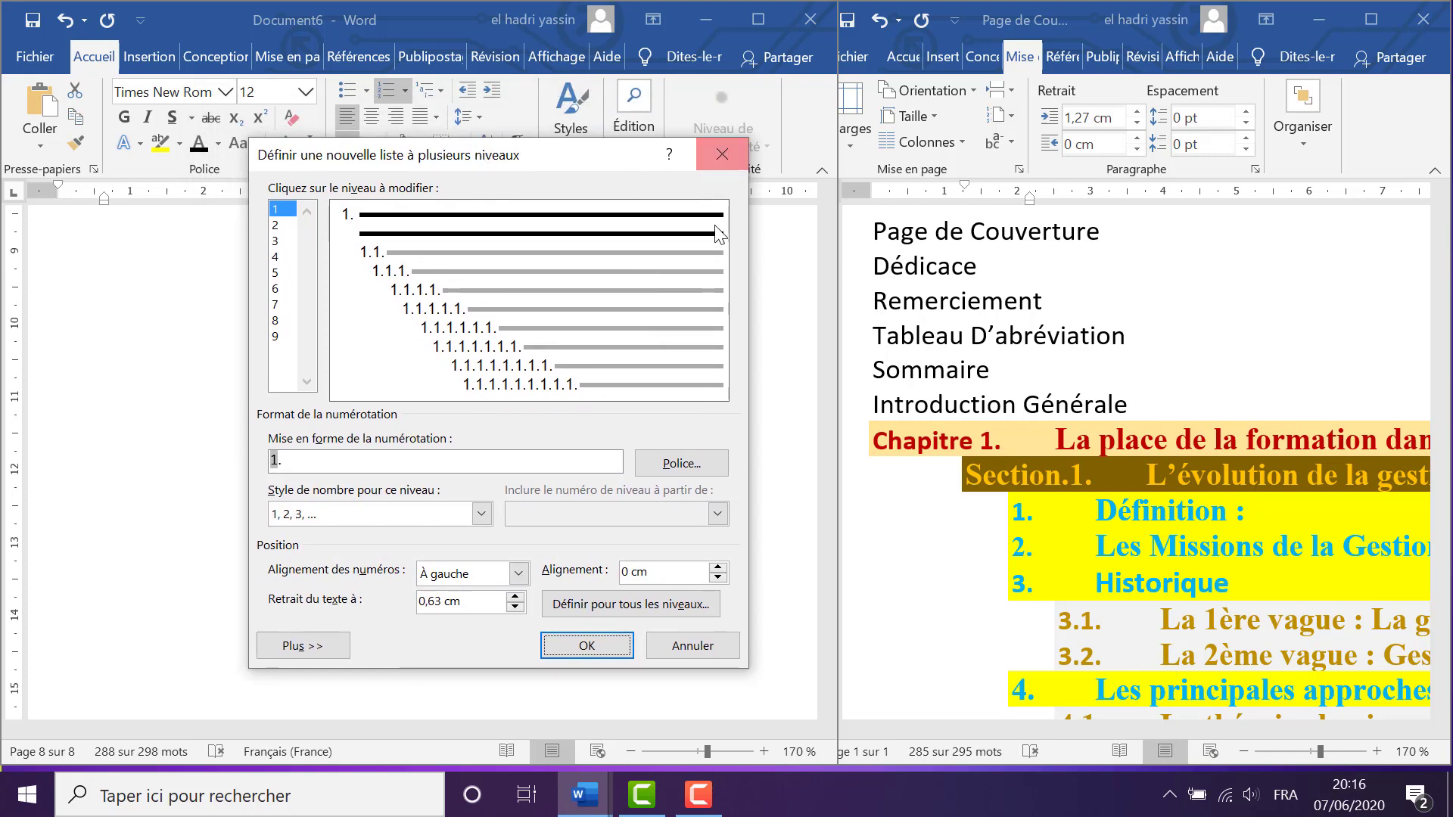
pyautogui.click(722, 161)
# Collapse the ribbon of the original outline document to show more of its numbered headings
pyautogui.scroll(-3, 1087, 454)
pyautogui.scroll(-1, 1087, 454)
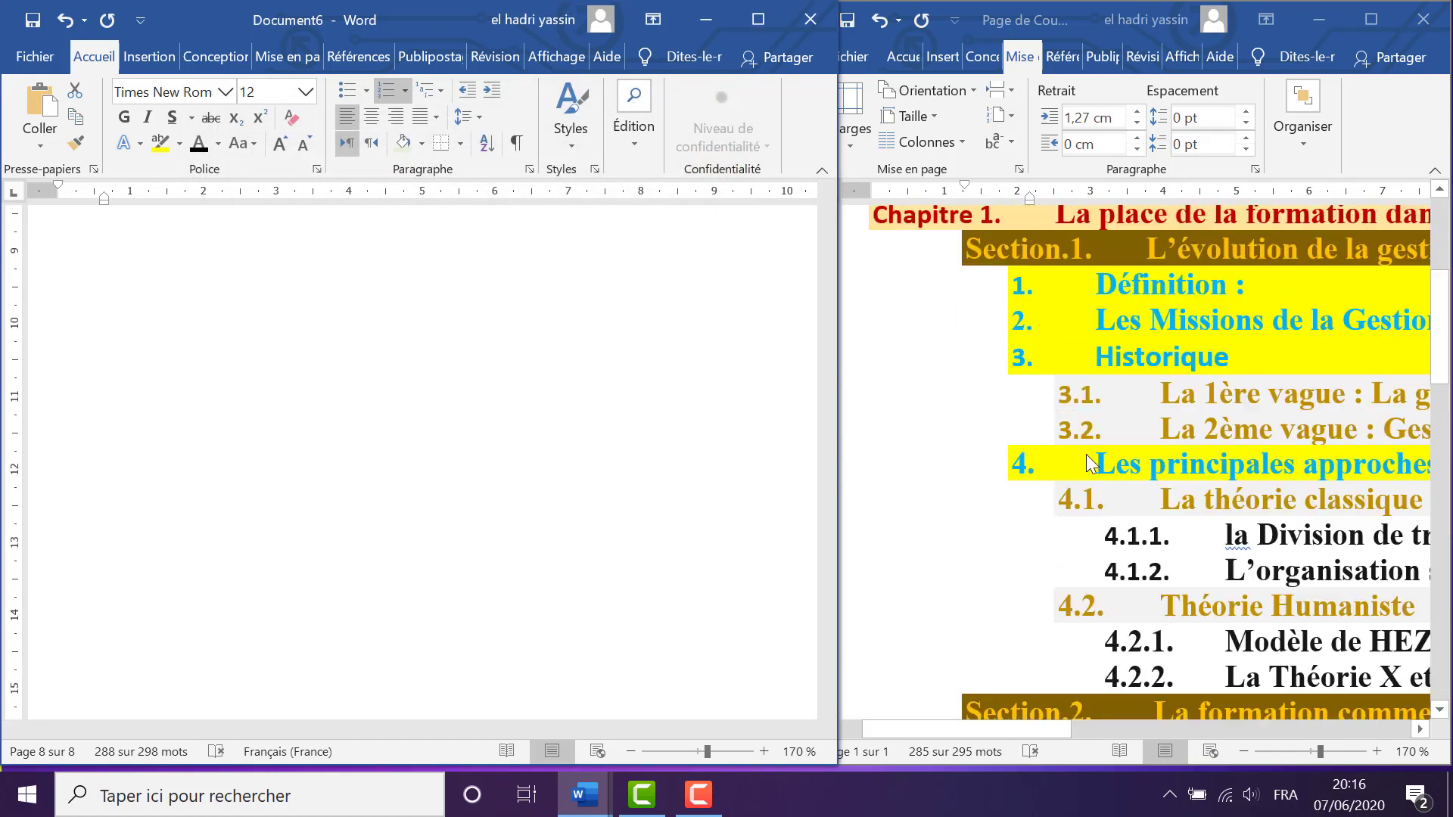
pyautogui.scroll(2, 1087, 454)
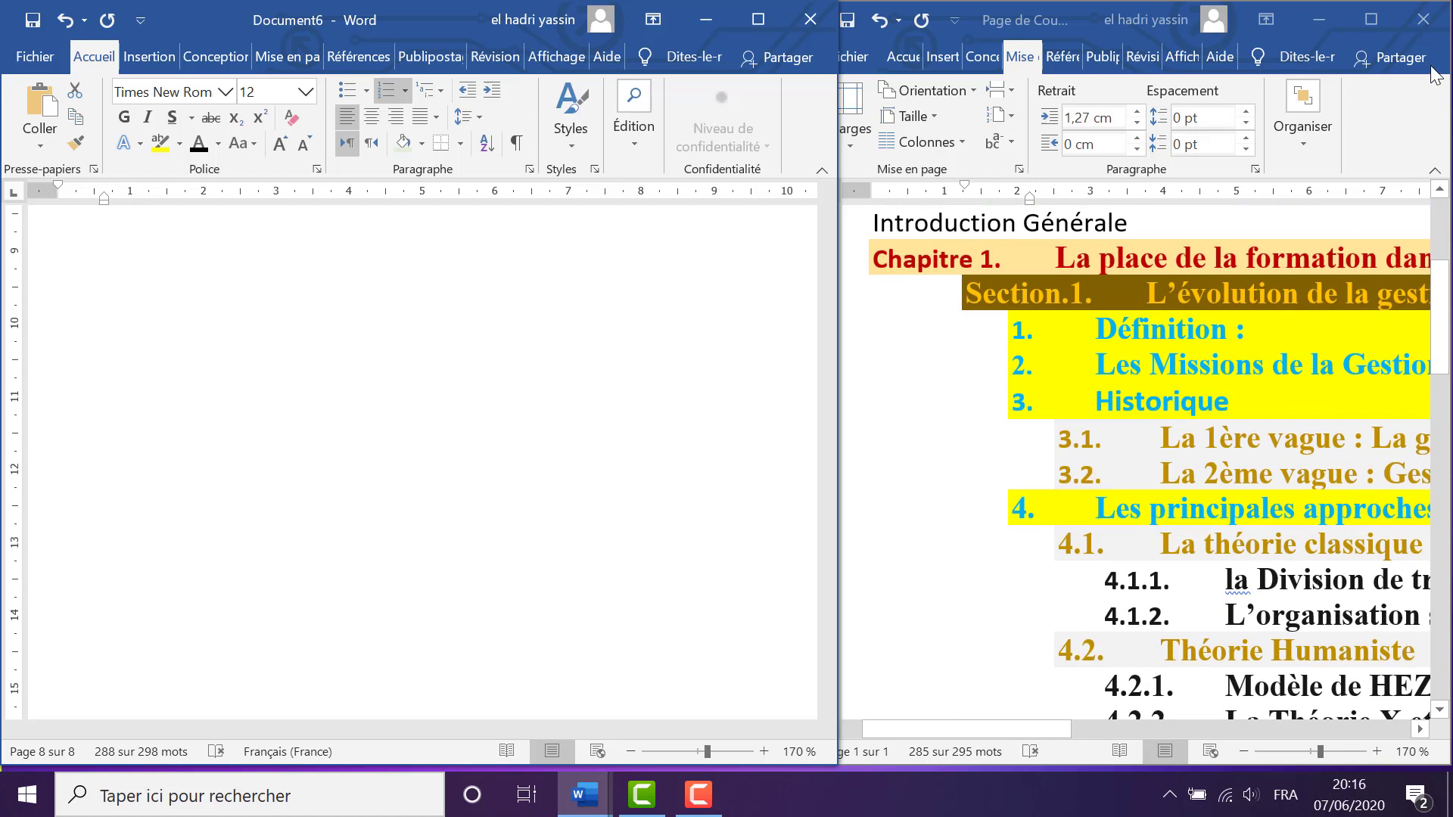
pyautogui.click(1448, 170)
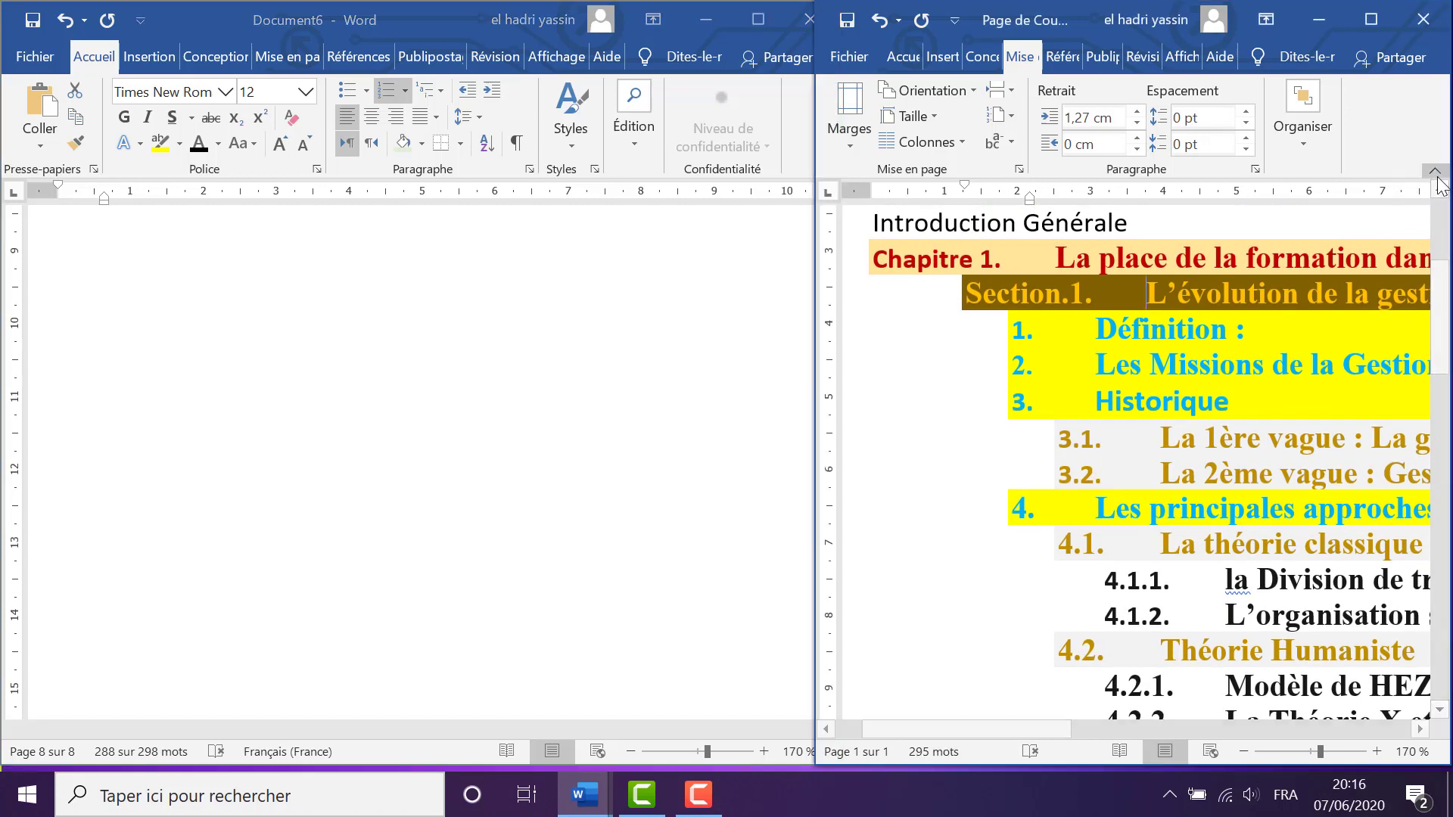
pyautogui.scroll(-3, 1231, 306)
pyautogui.scroll(3, 1231, 307)
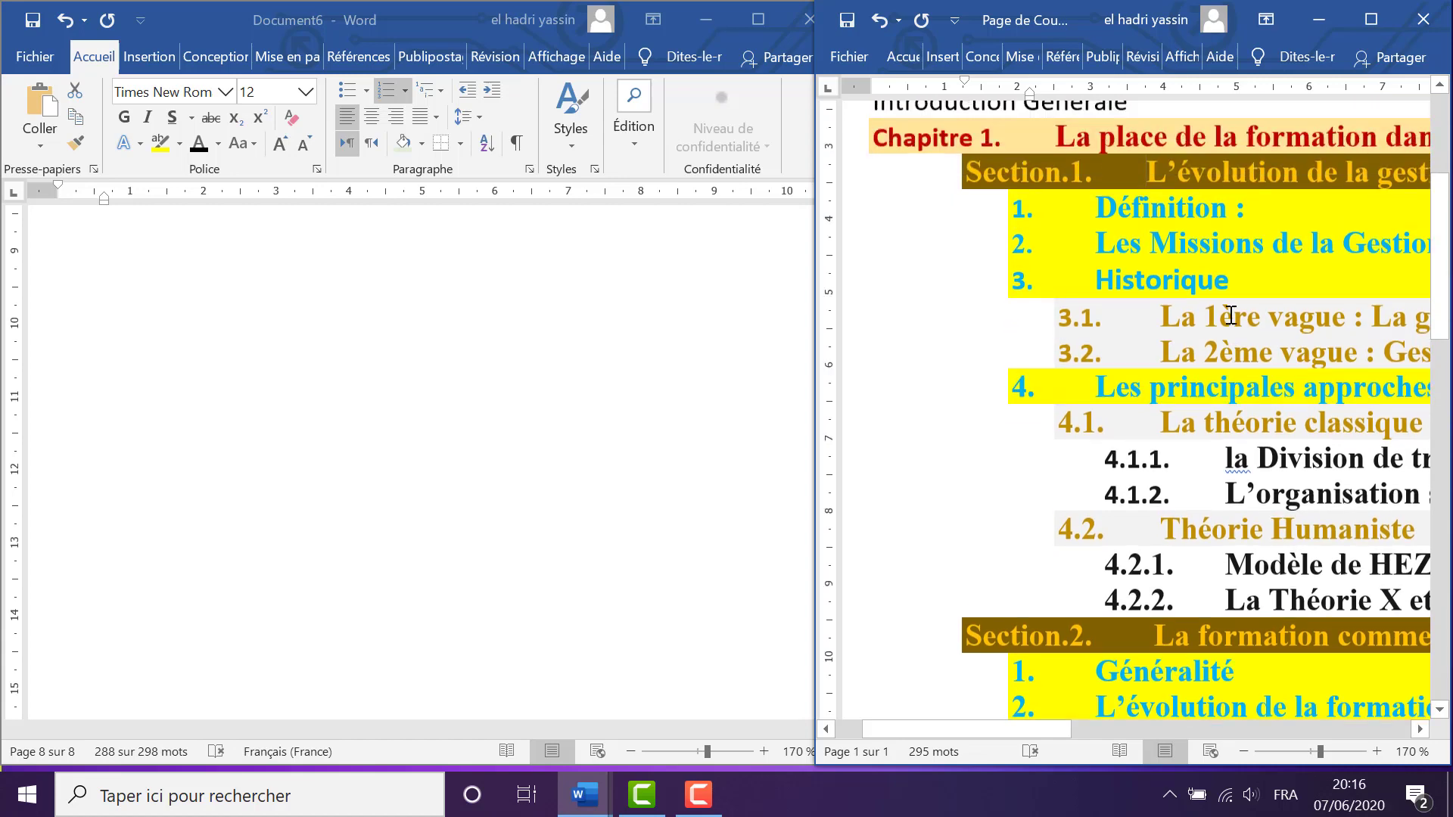
# Define a new multilevel list for the outline and set its level 1 number format to "Chapitre 1."
pyautogui.click(438, 91)
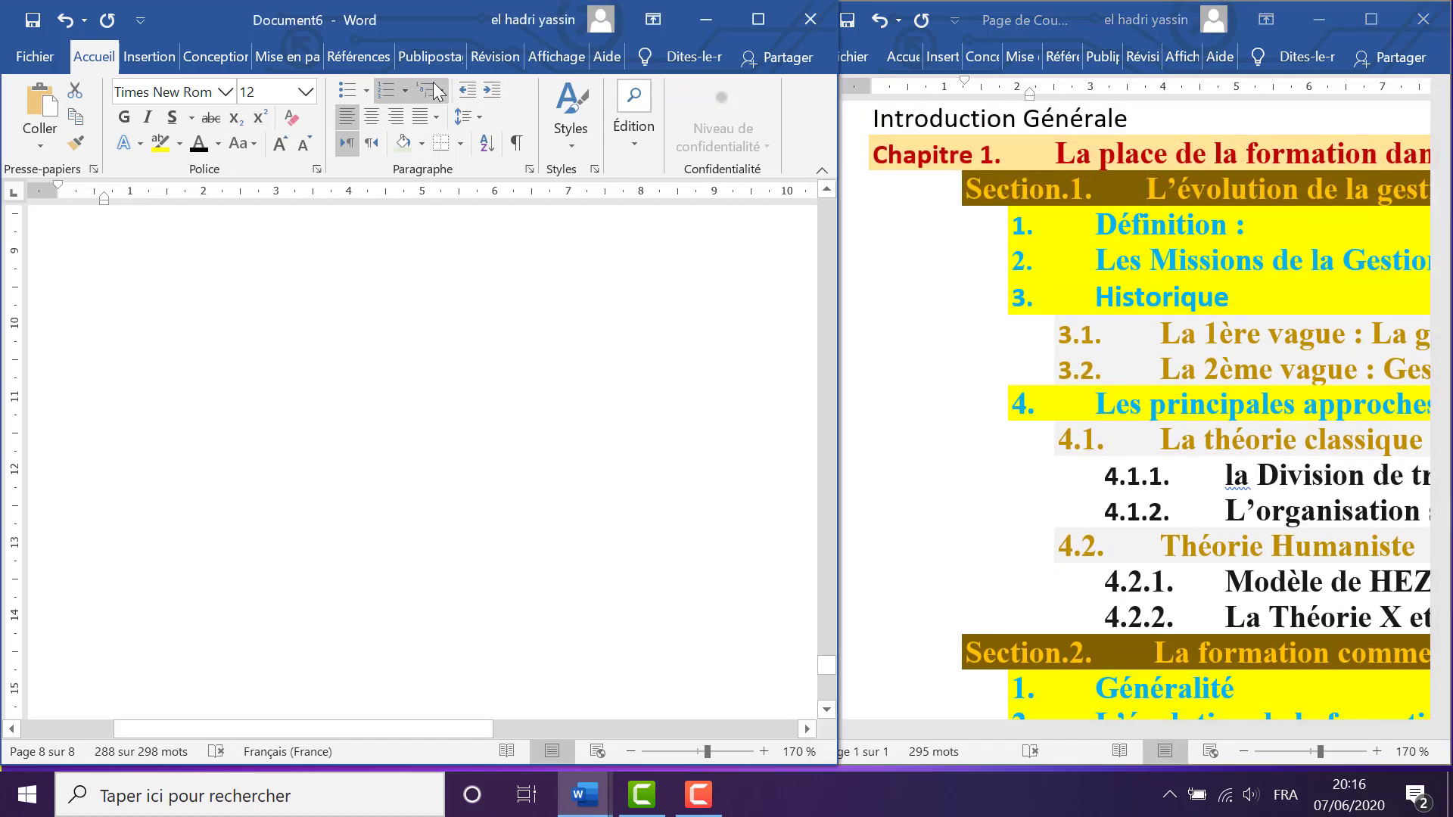
pyautogui.click(439, 92)
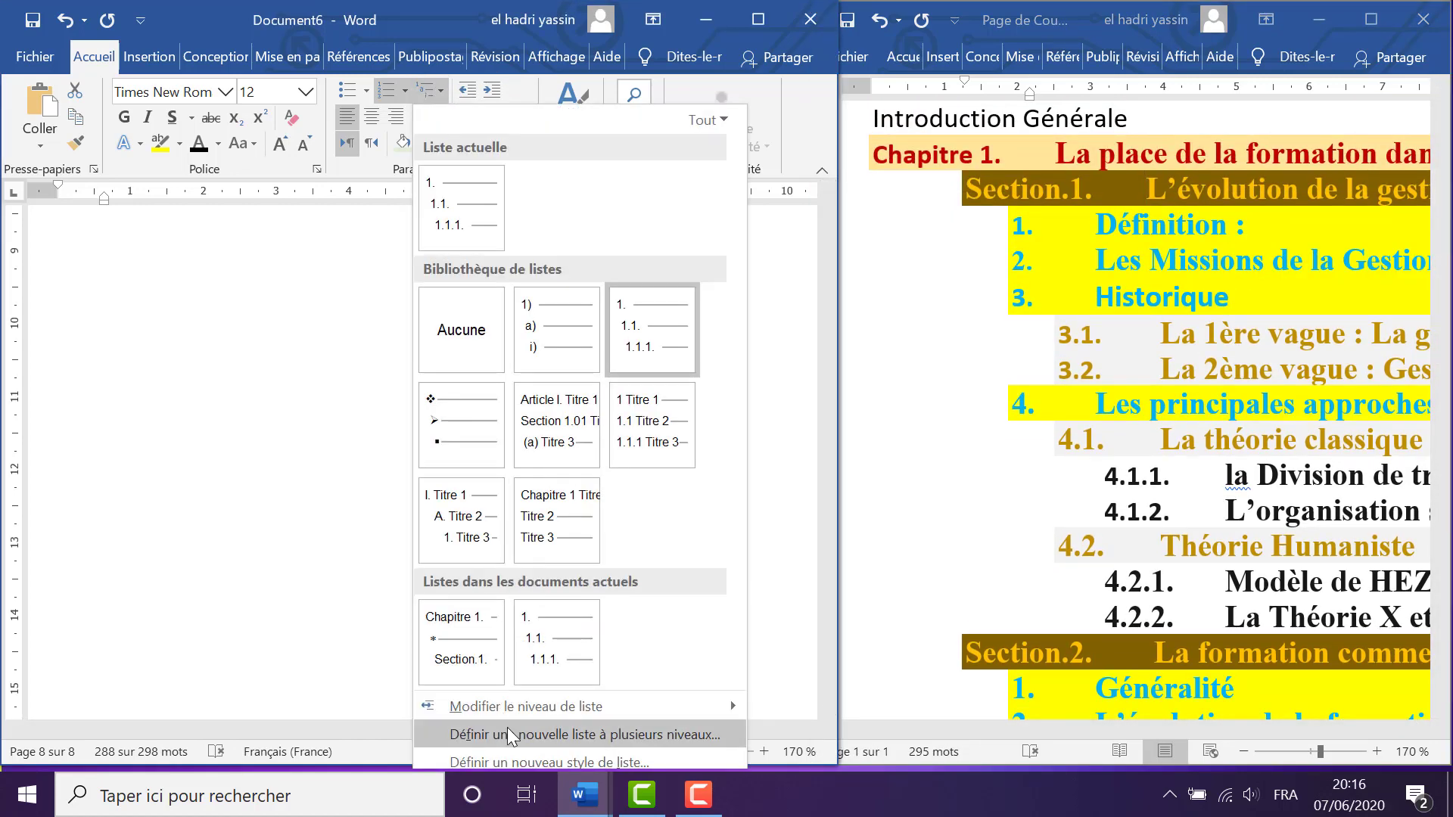
pyautogui.click(484, 733)
pyautogui.click(274, 211)
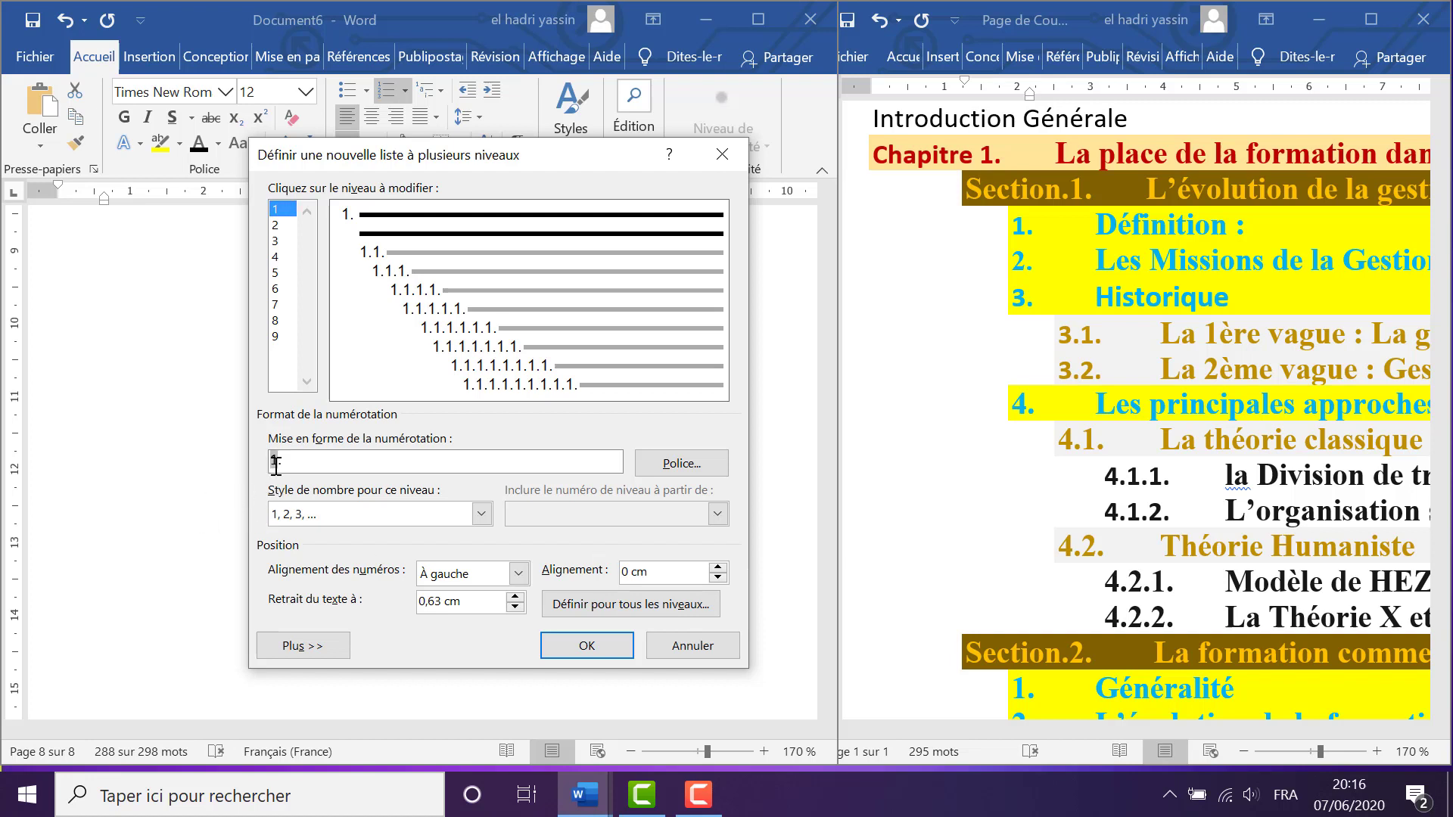
pyautogui.write('Chapitre')
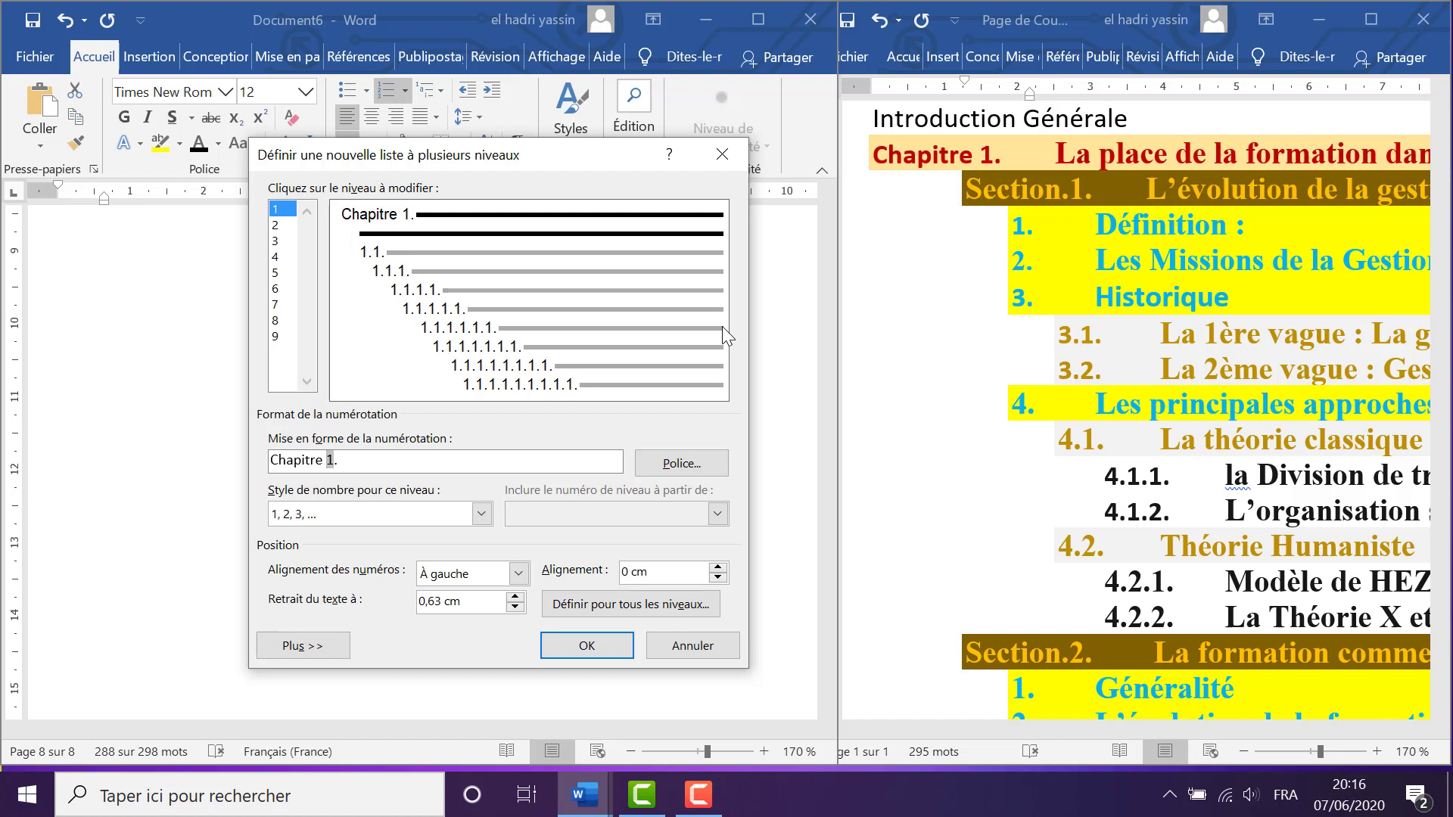
# Set the level 2 number format of the new list to "Section.1." without the chapter number
pyautogui.click(275, 225)
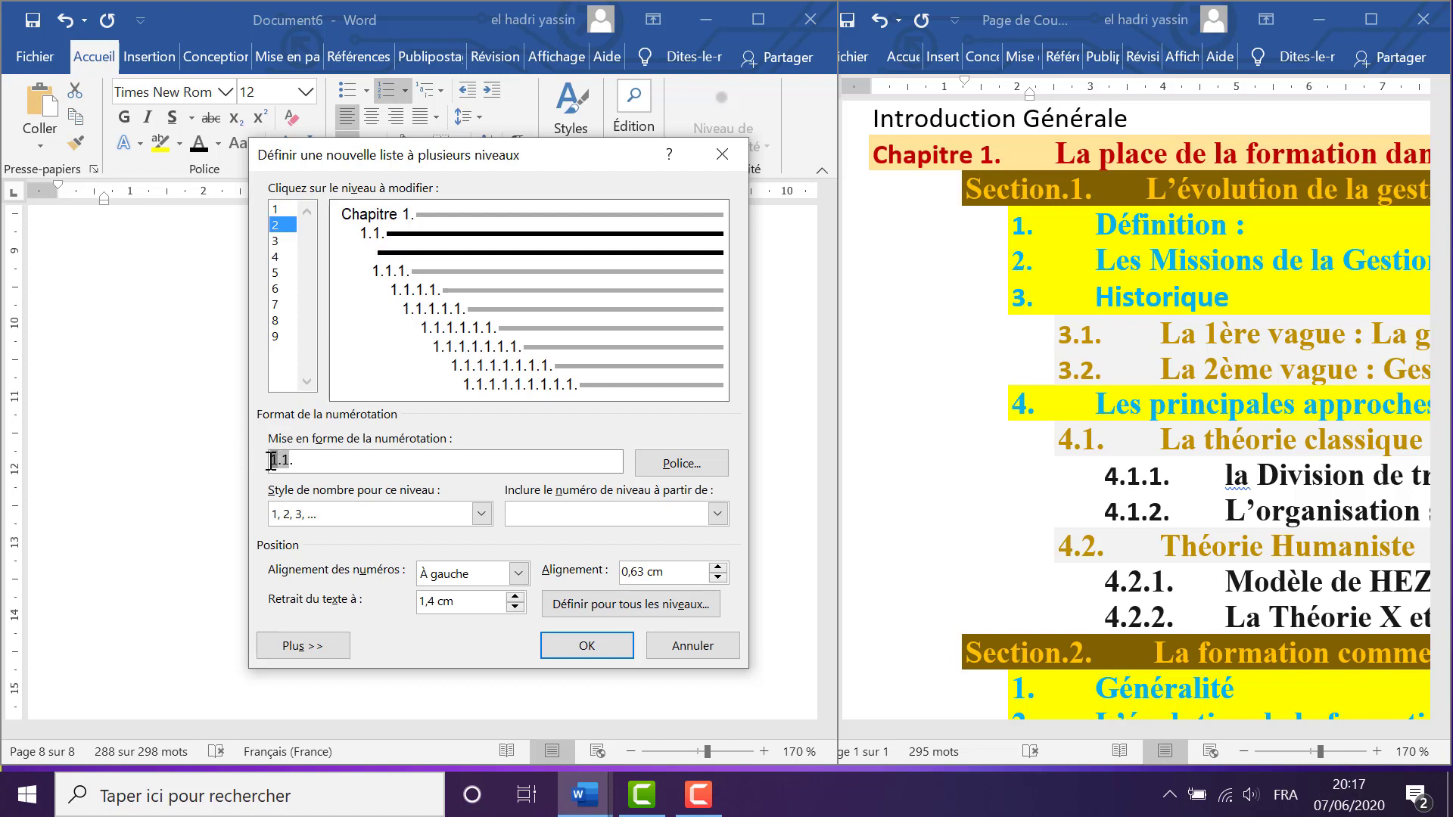
pyautogui.press('BackSpace')
pyautogui.press('BackSpace')
pyautogui.write('Section')
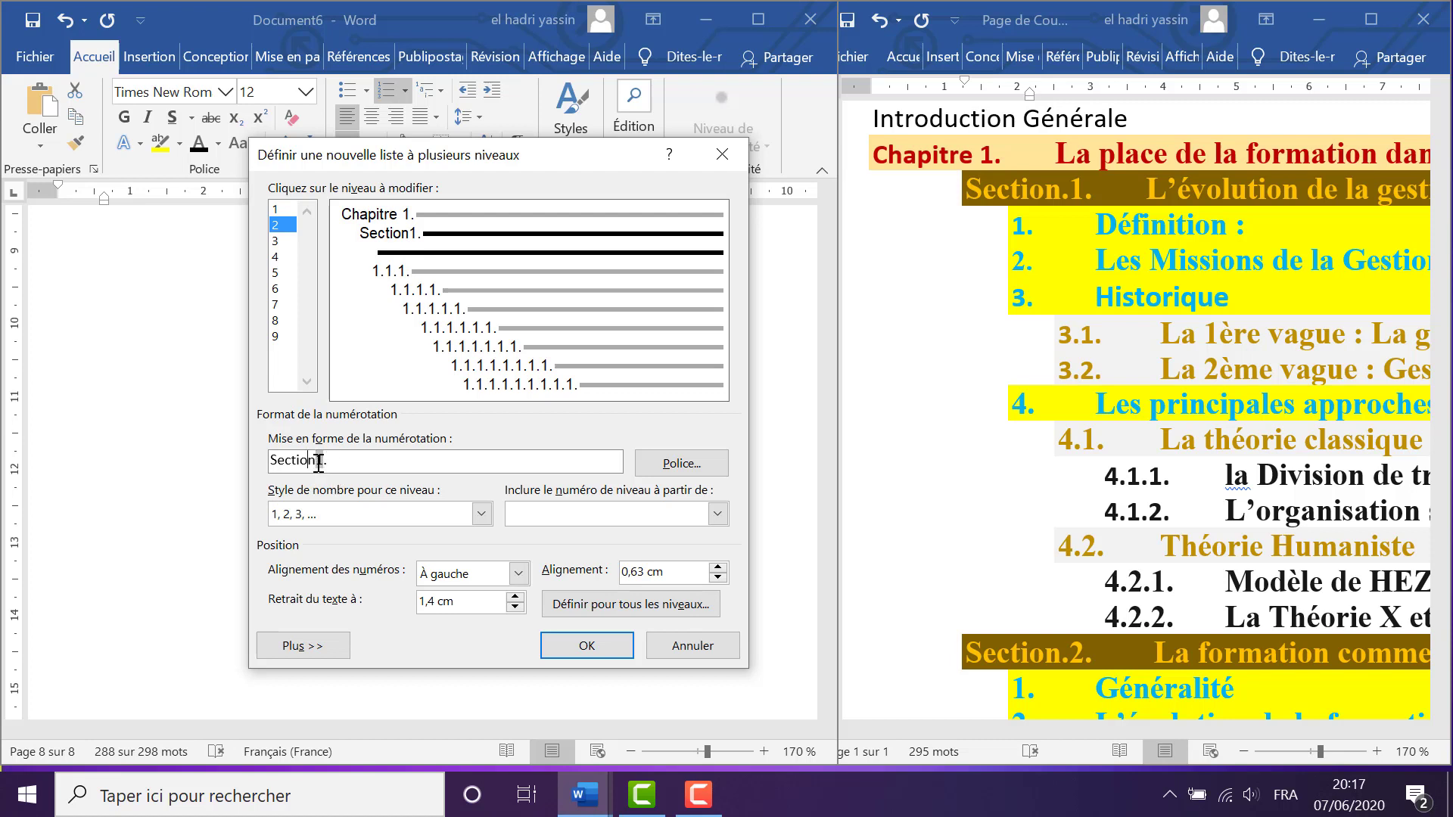
pyautogui.write('.')
# Shorten the level 3 number format to "1." and the level 4 format to "1.1." by removing the chapter and section numbers
pyautogui.click(274, 241)
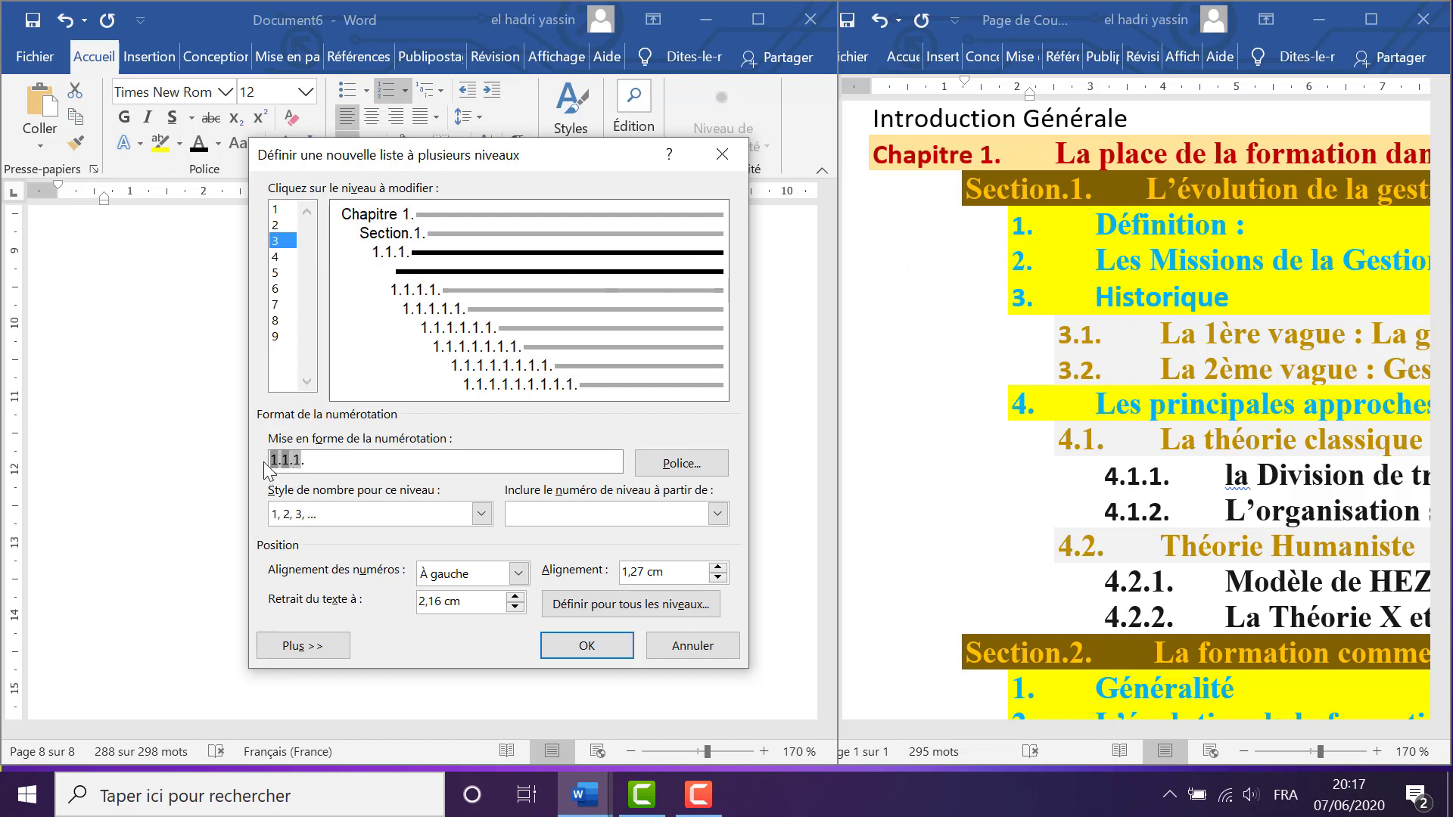
pyautogui.press('BackSpace')
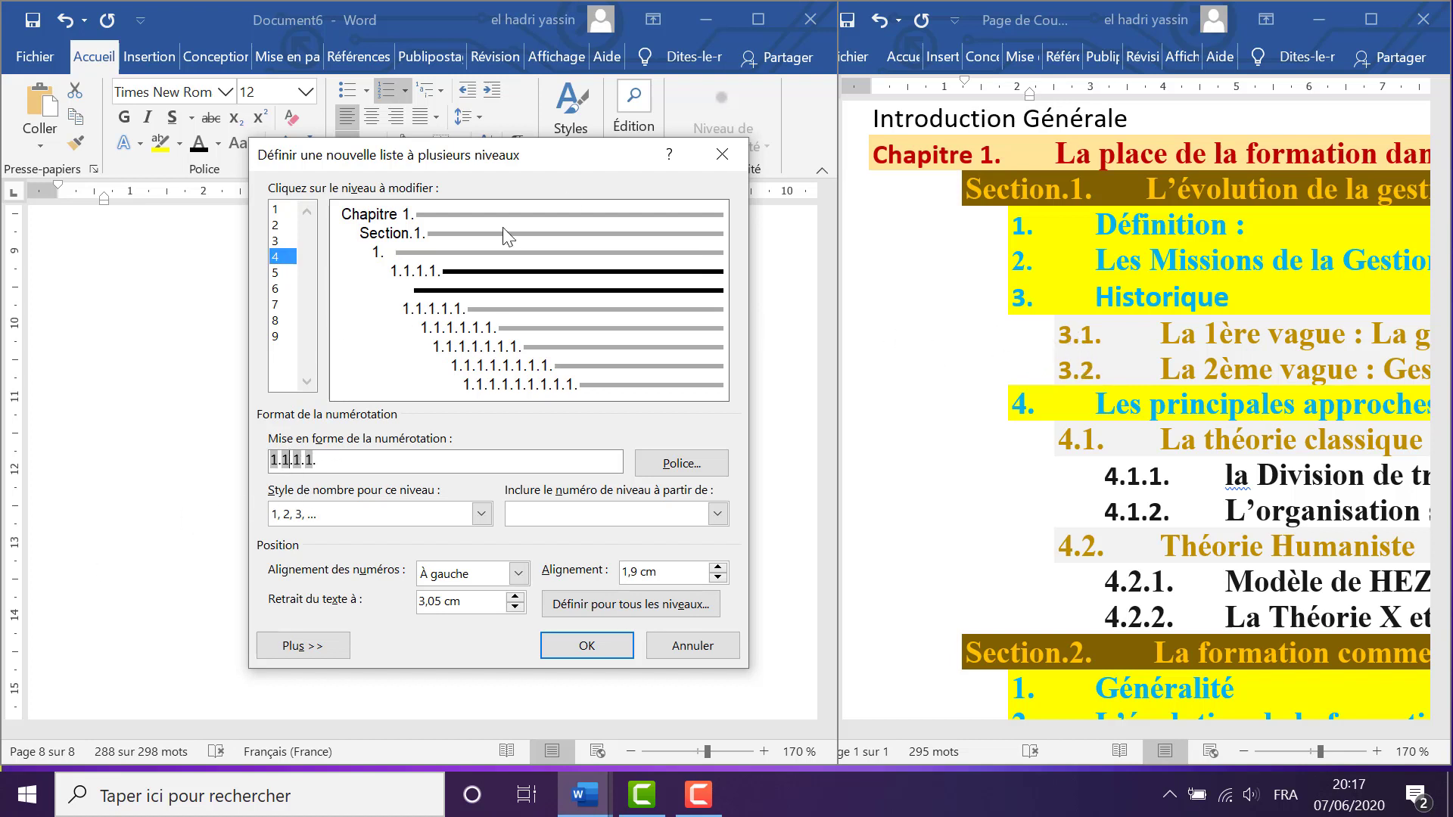
pyautogui.press('BackSpace')
pyautogui.press('BackSpace')
pyautogui.press('BackSpace')
pyautogui.press('BackSpace')
# Shorten the level 5 number format to "1.1.1." by removing the chapter and section numbers
pyautogui.click(276, 273)
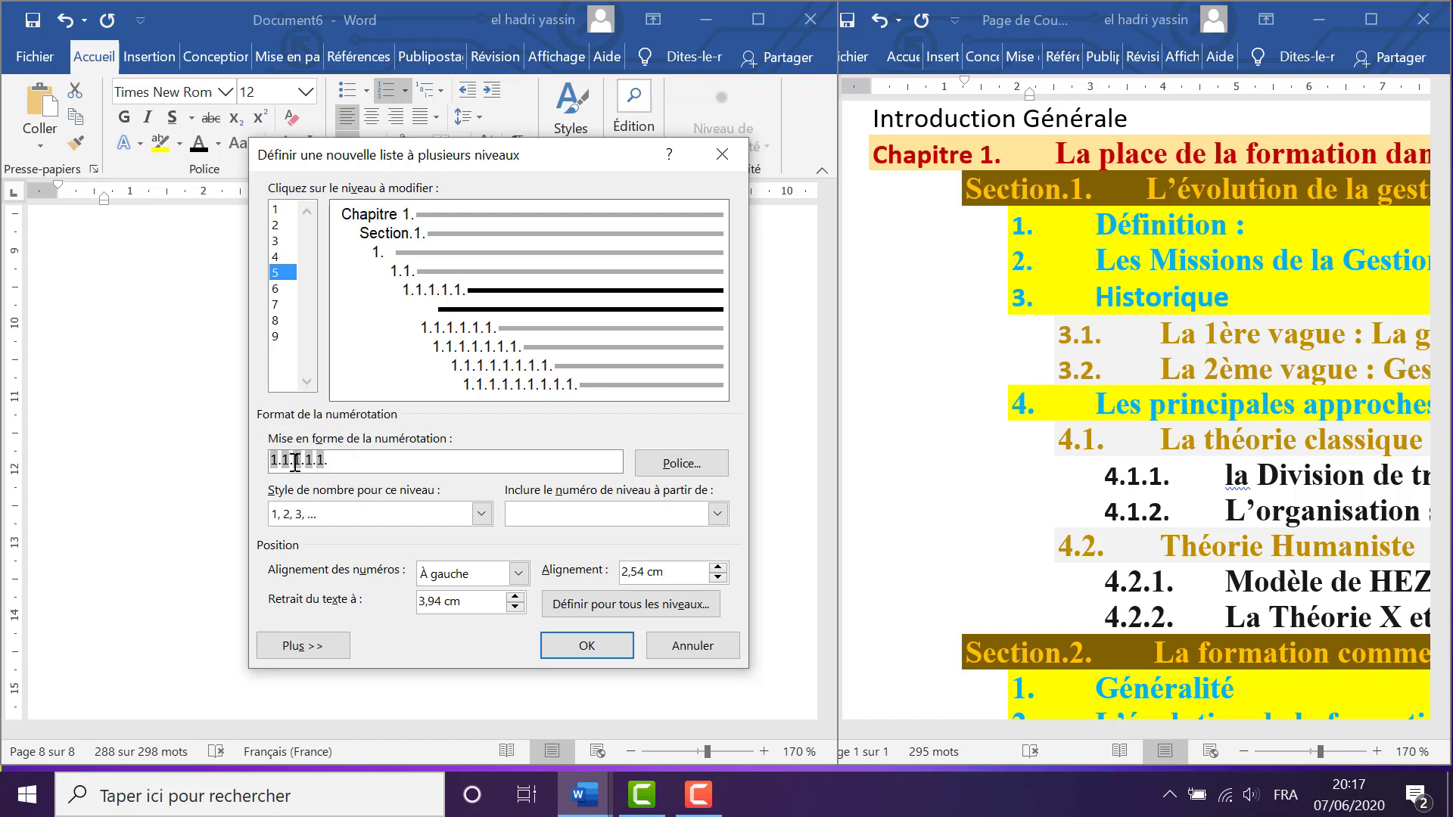
pyautogui.press('BackSpace')
pyautogui.press('BackSpace')
pyautogui.press('BackSpace')
pyautogui.press('BackSpace')
# Remove the chapter and section numbers from the level 6 format and apply the new multilevel list to the outline
pyautogui.click(277, 290)
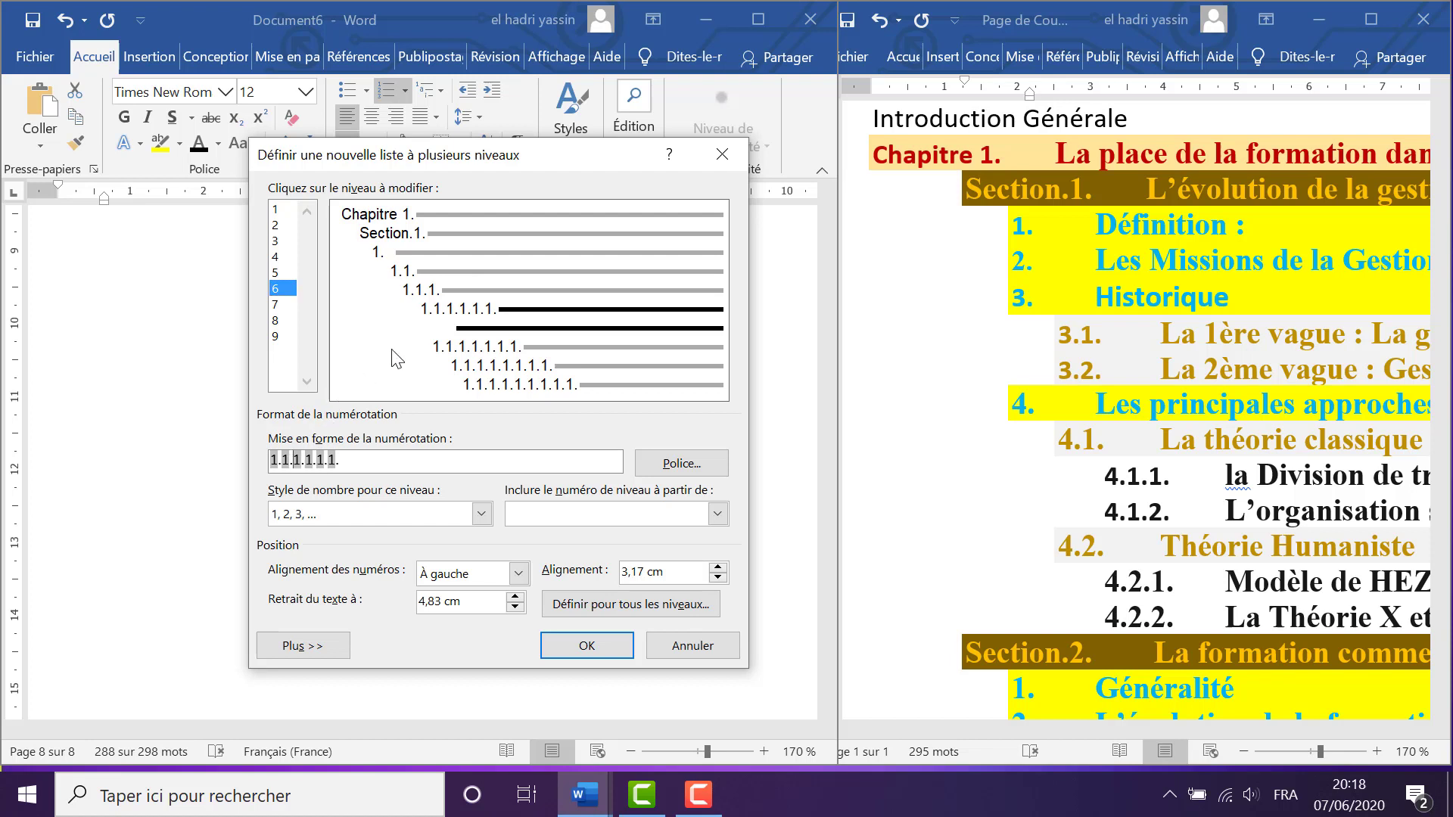
pyautogui.press('BackSpace')
pyautogui.press('BackSpace')
pyautogui.press('BackSpace')
pyautogui.press('BackSpace')
pyautogui.click(587, 645)
# Demote the heading "L'évolution de la gestion de ressources humaines" to the Section level under Chapitre 1
pyautogui.scroll(3, 599, 569)
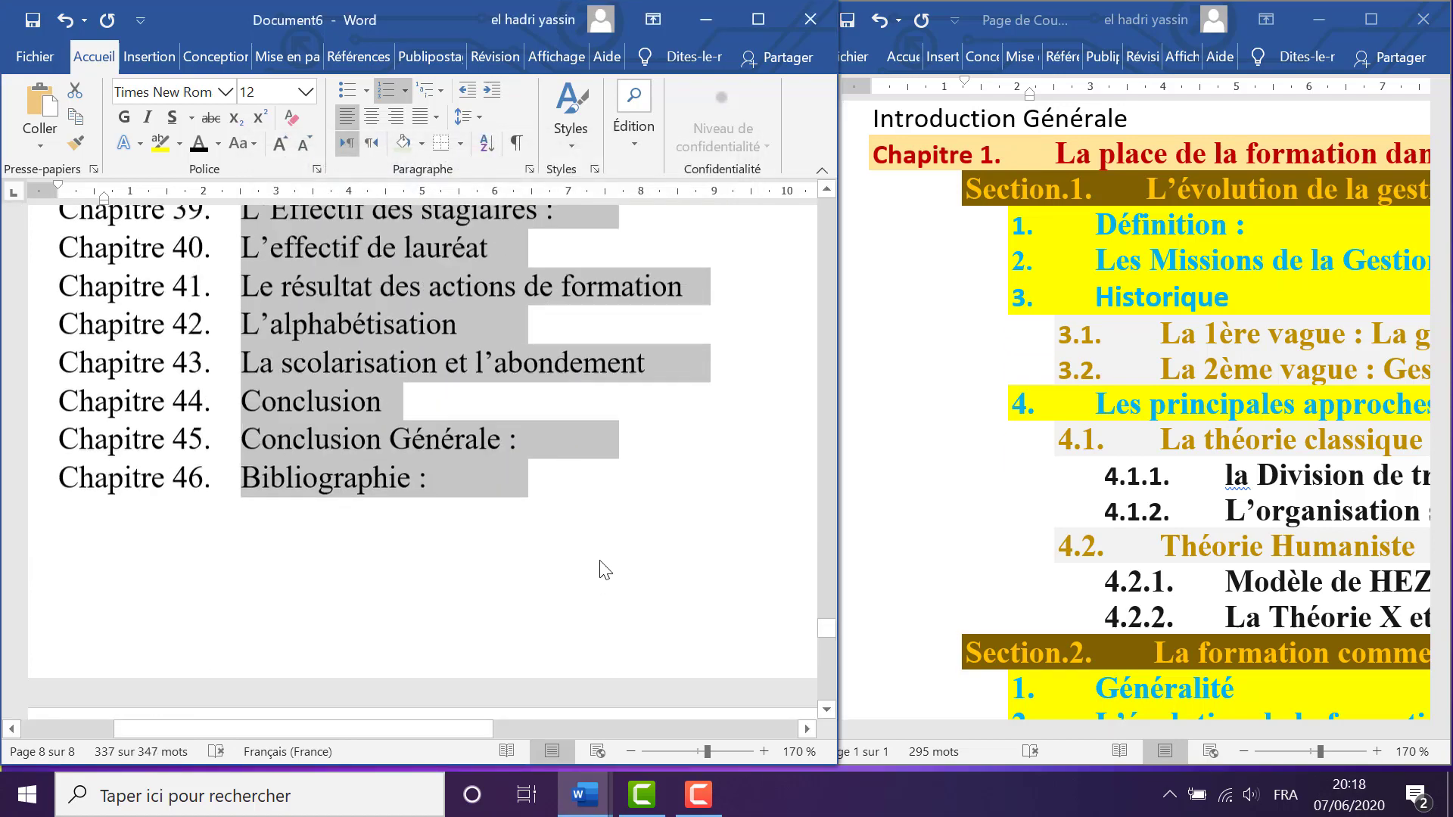
pyautogui.scroll(15, 606, 569)
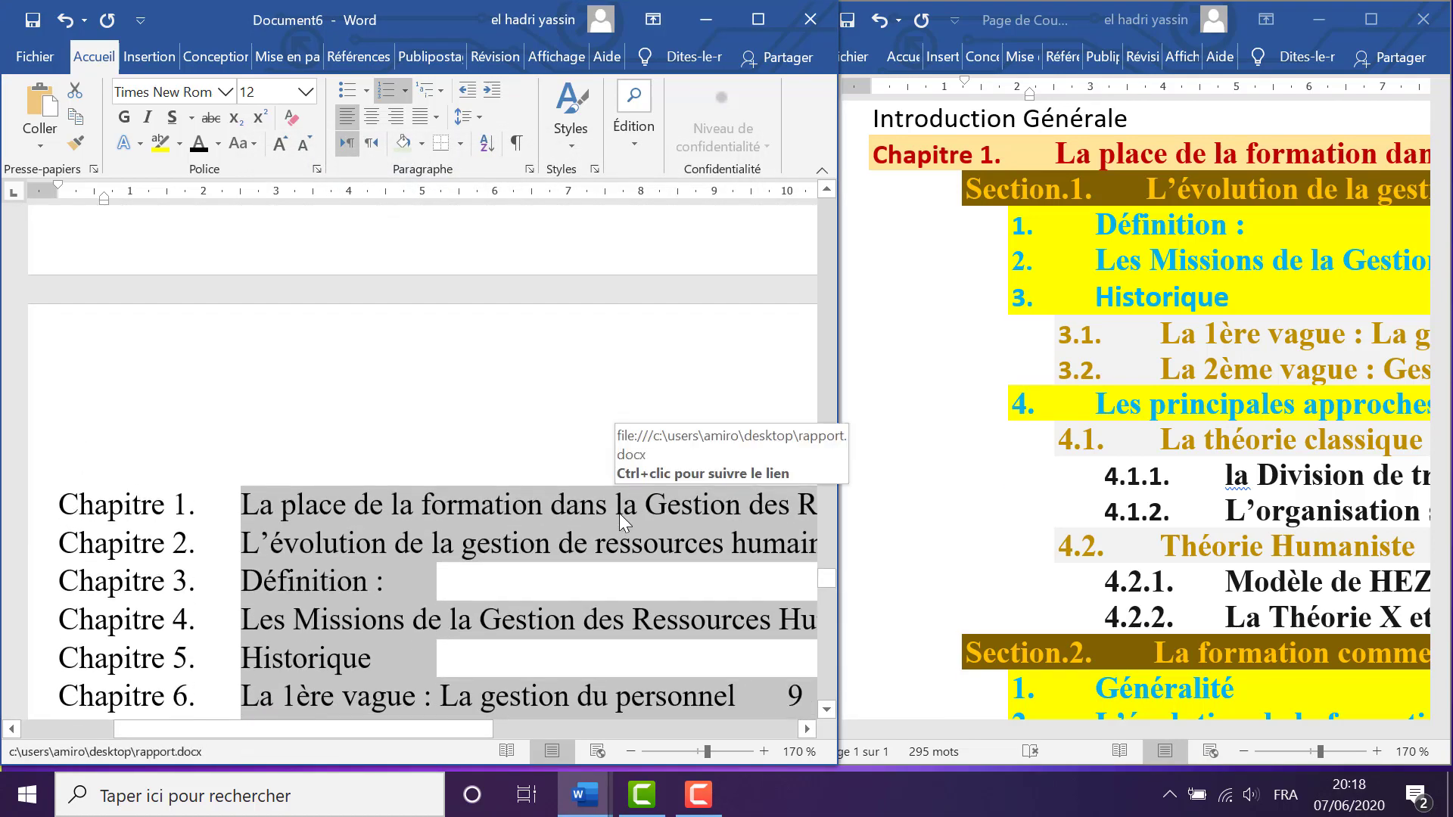
pyautogui.scroll(-3, 619, 513)
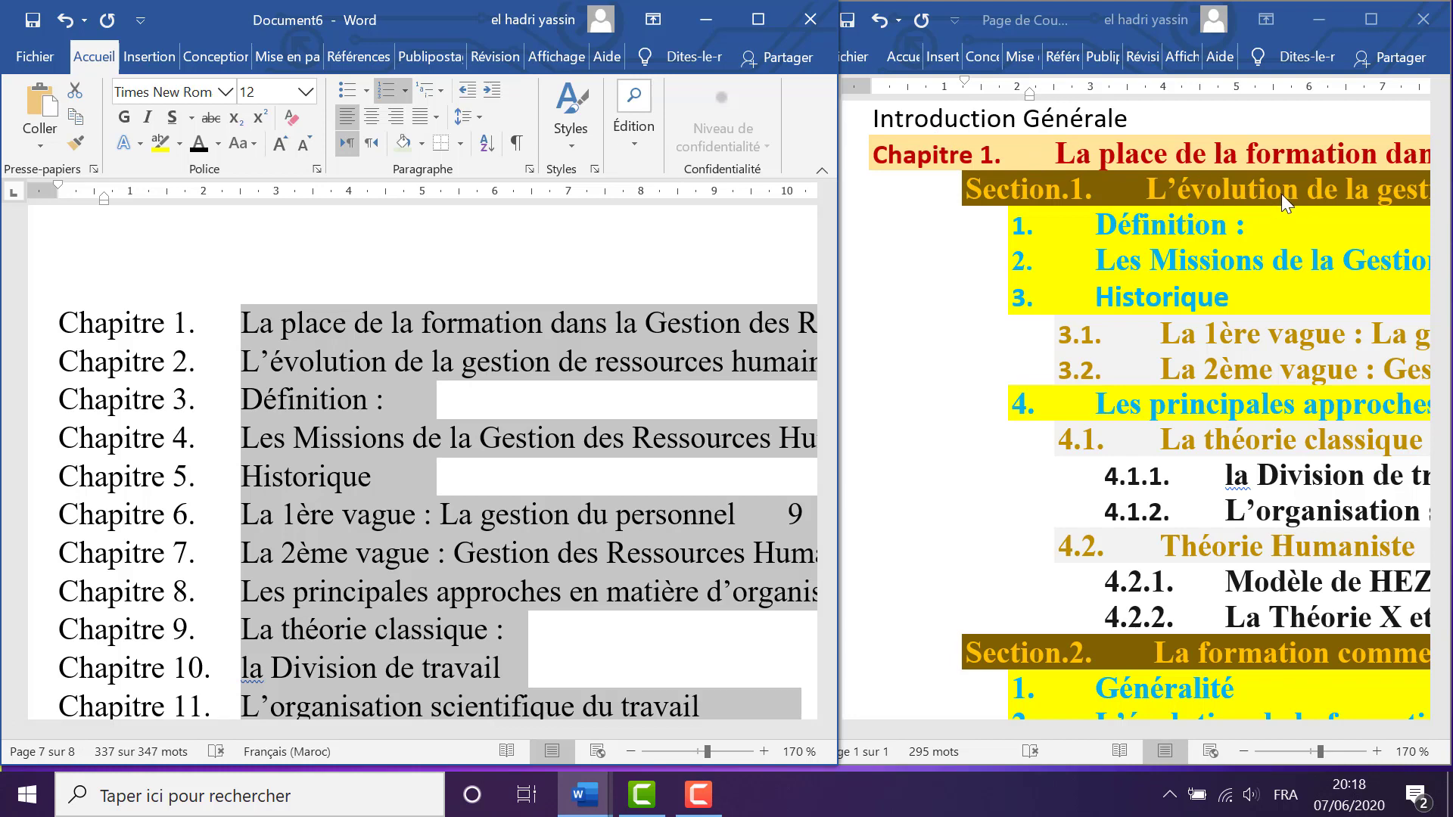
pyautogui.click(371, 363)
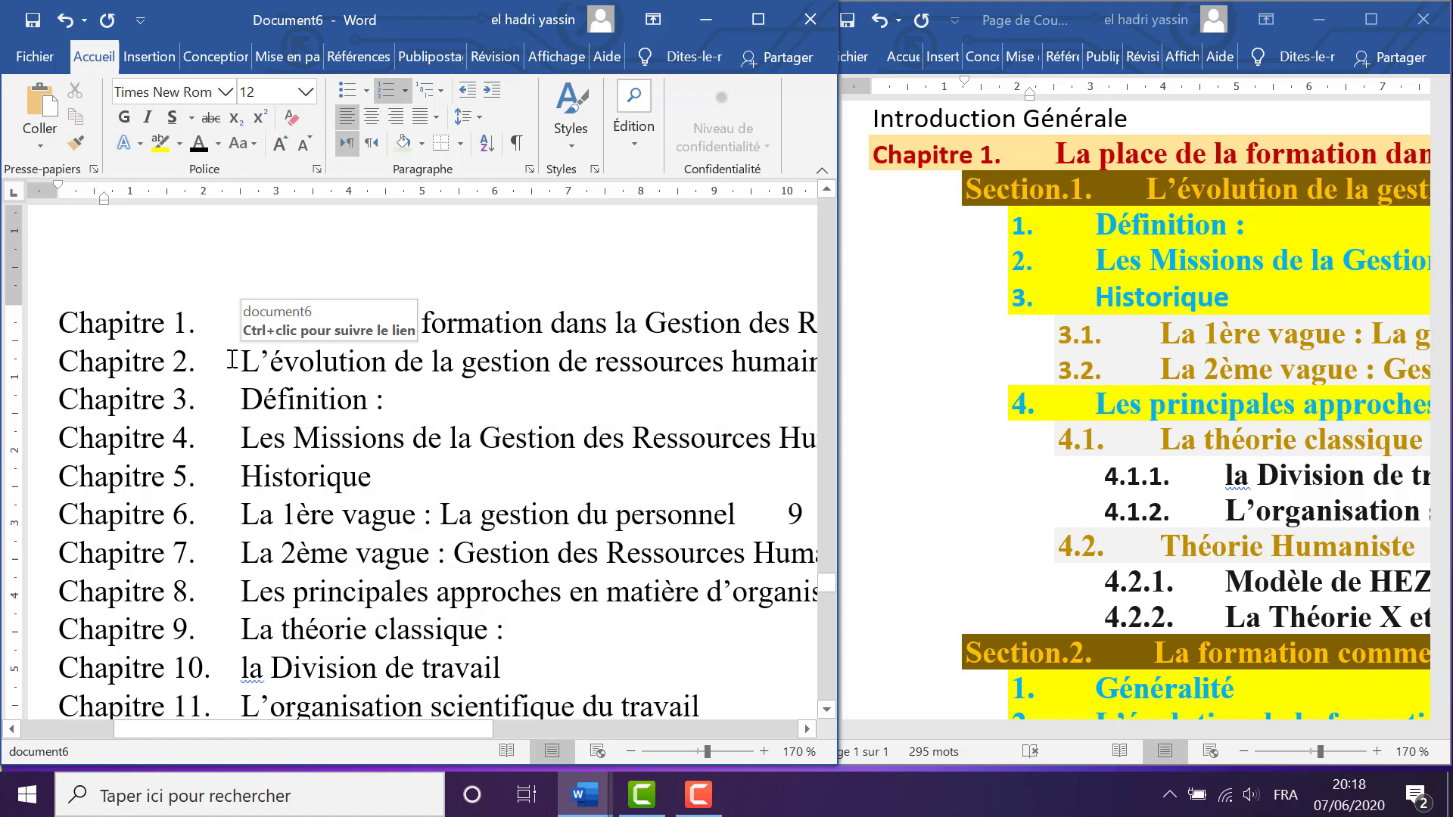
pyautogui.press('Tab')
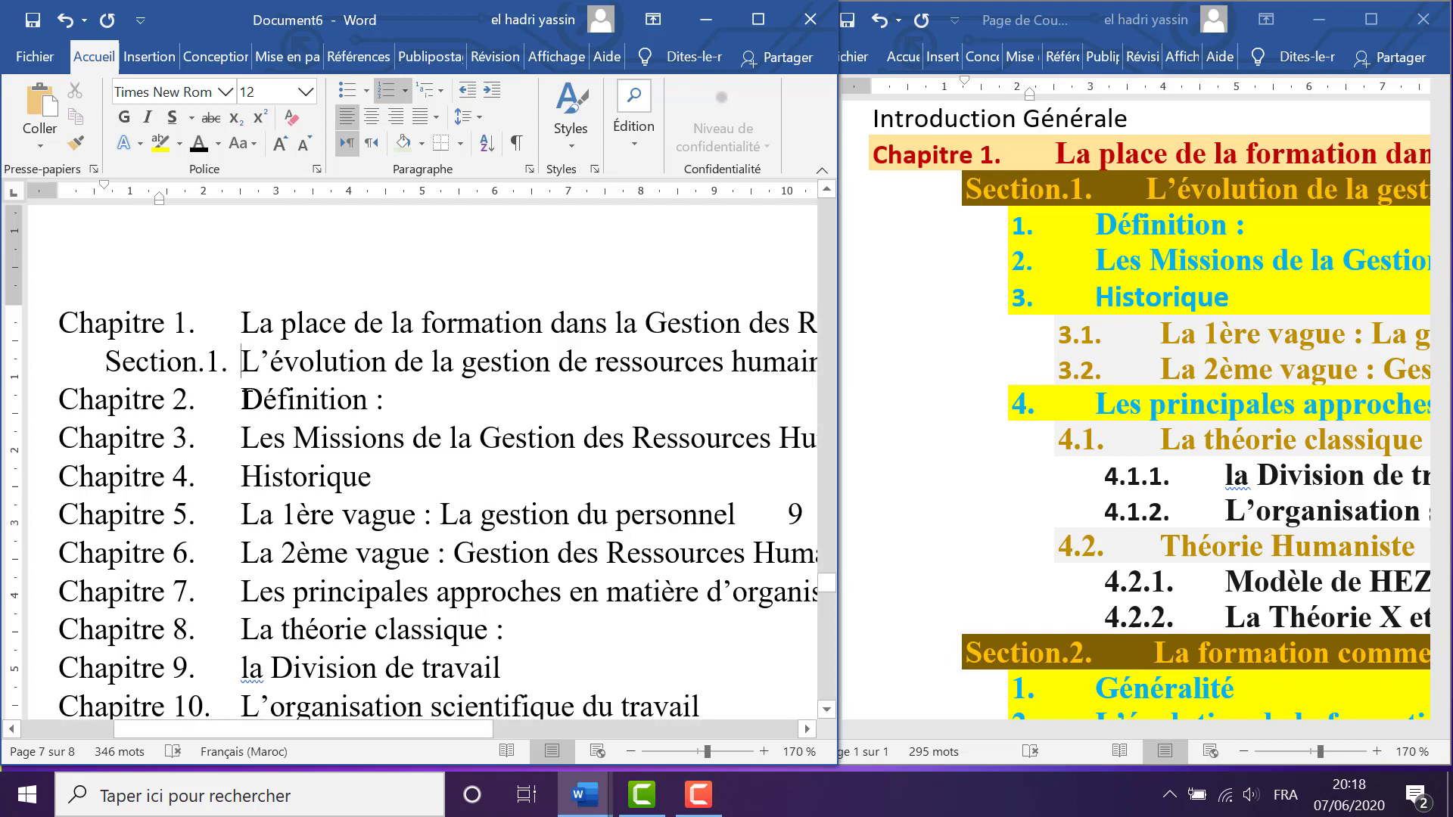
# Demote the headings from "Définition" through "Historique" to list level 3, below Section.1
pyautogui.moveTo(248, 397); pyautogui.dragTo(356, 453)
pyautogui.moveTo(357, 453)
pyautogui.mouseDown()
pyautogui.moveTo(373, 469)
pyautogui.moveTo(327, 415)
pyautogui.moveTo(260, 398)
pyautogui.moveTo(383, 442)
pyautogui.moveTo(371, 477)
pyautogui.mouseUp()
pyautogui.press('Tab')
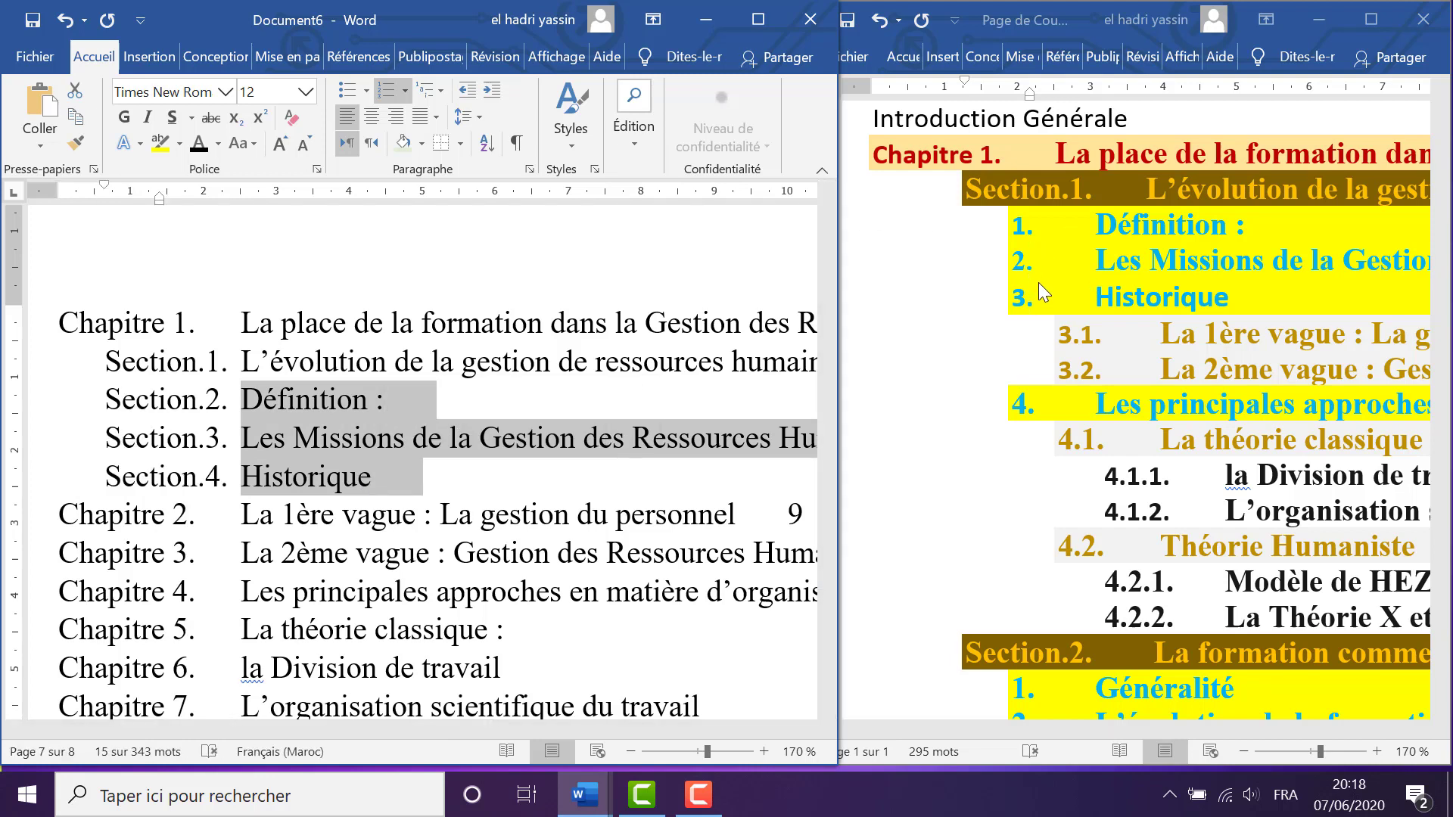
pyautogui.press('Tab')
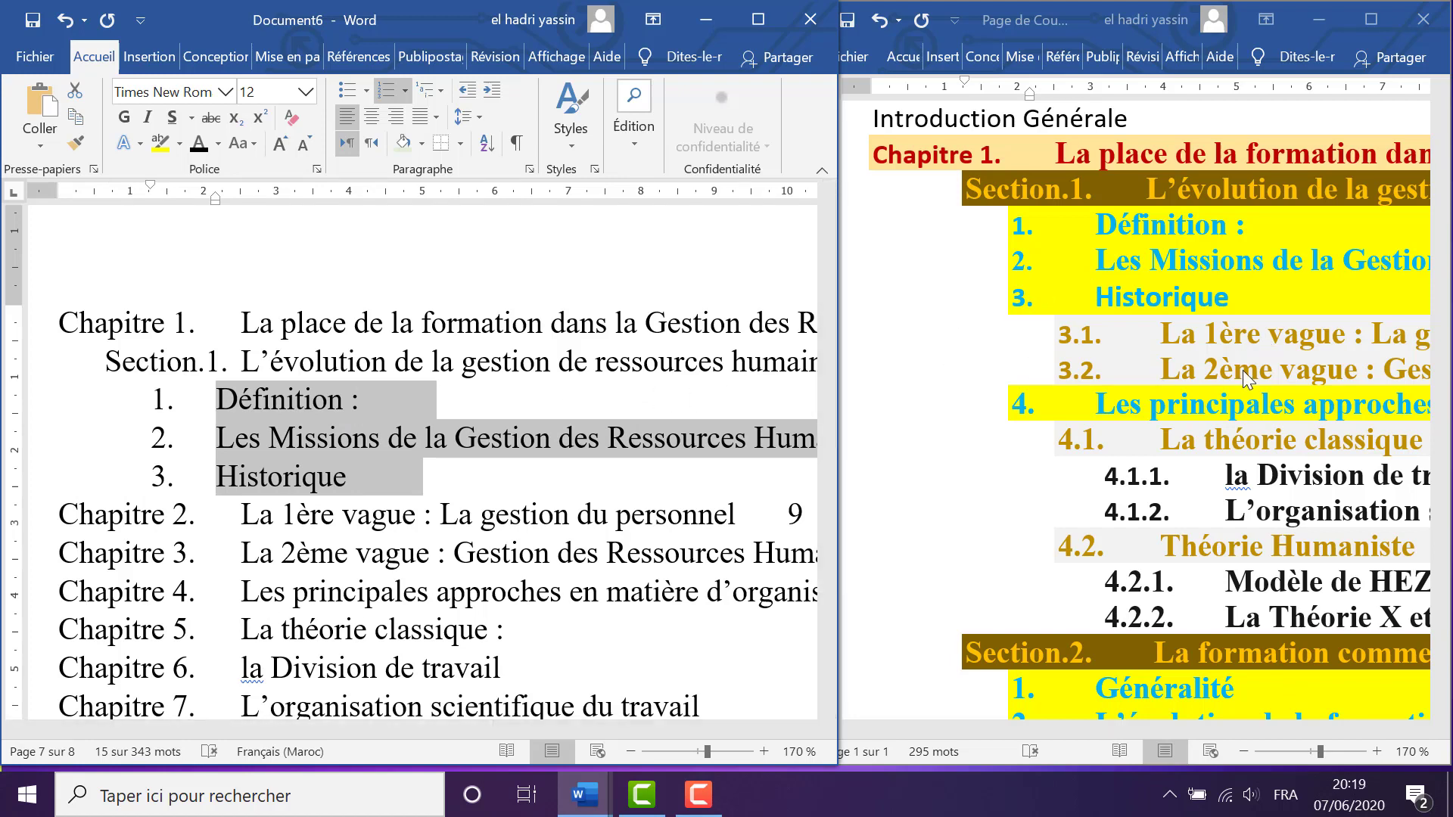
# Demote the "La 1ère vague" and "La 2ème vague" headings to list level 4, under "Historique"
pyautogui.moveTo(242, 515); pyautogui.dragTo(465, 550)
pyautogui.press('Tab')
pyautogui.press('Tab')
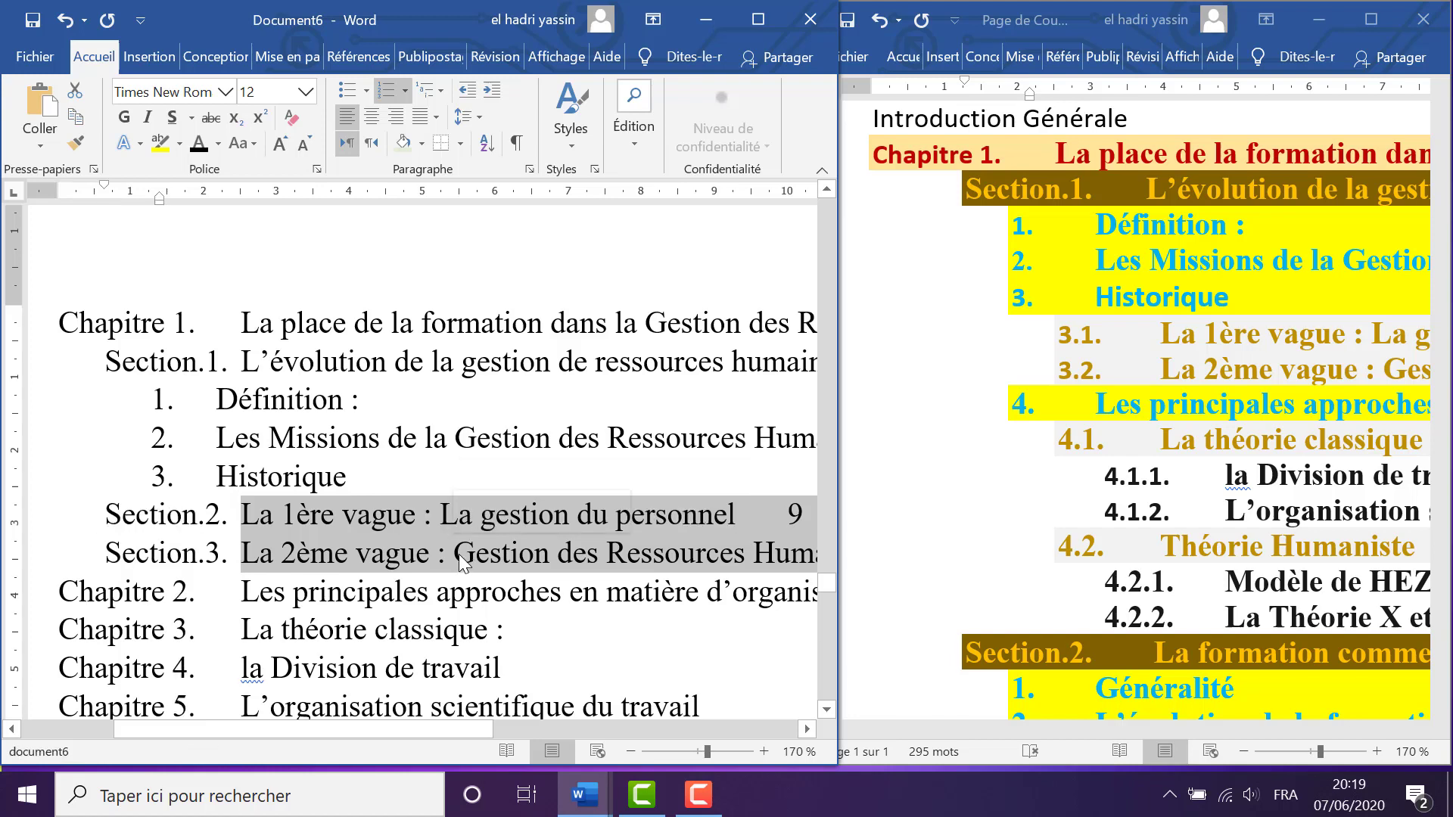
pyautogui.press('Tab')
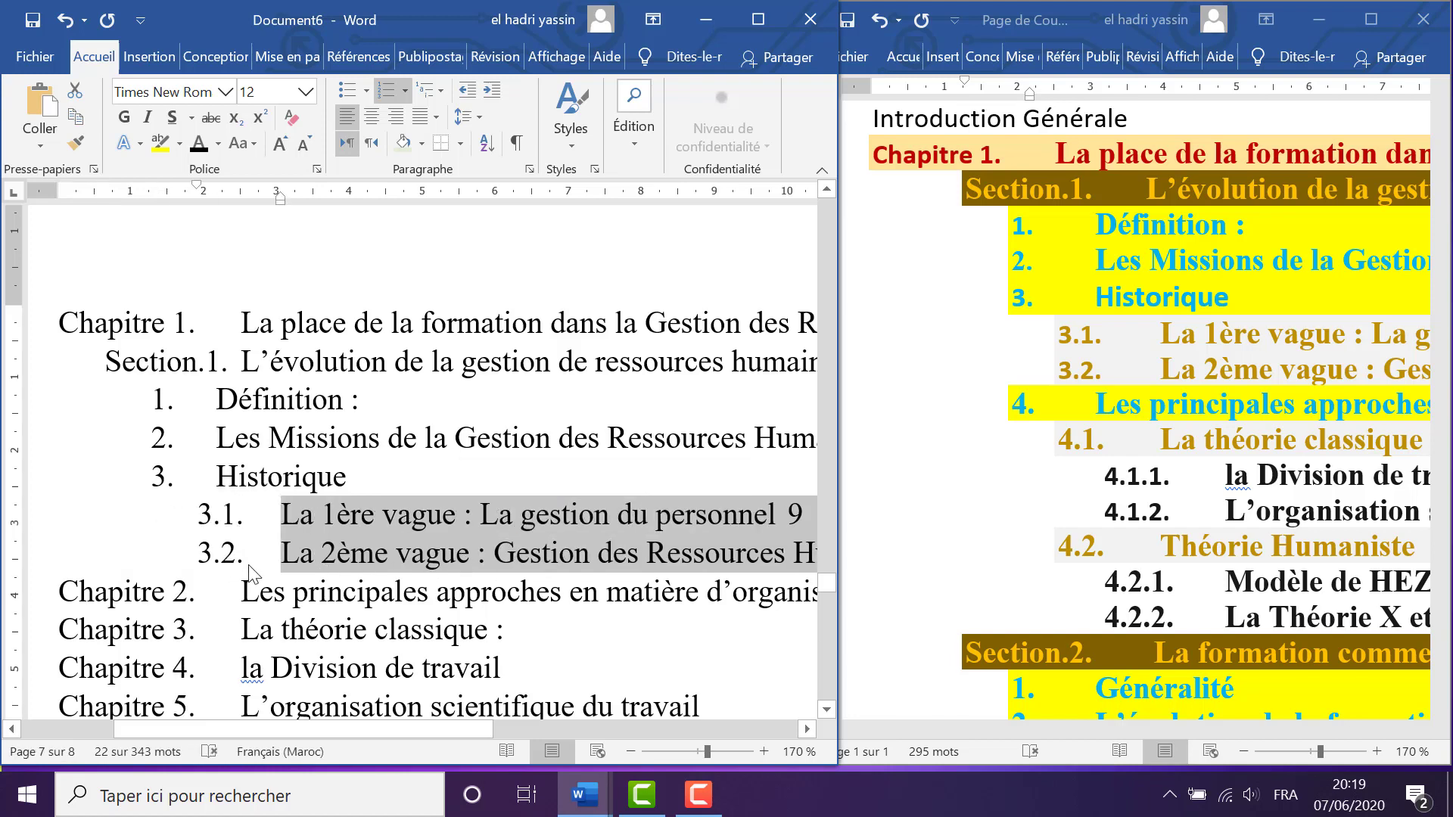
pyautogui.scroll(-2, 362, 454)
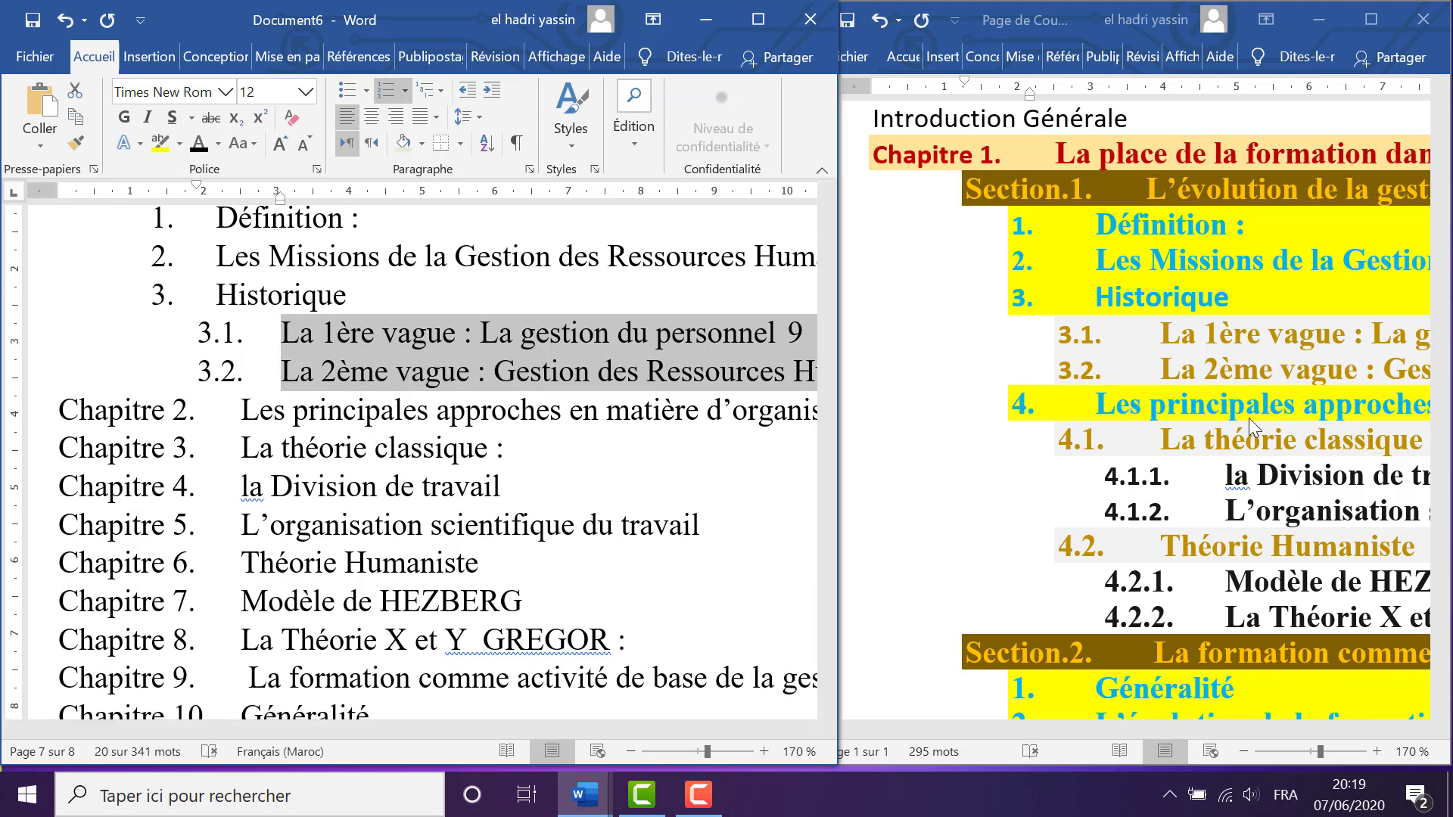
# Demote the heading "Les principales approches en matière d'organisation" to list level 3, following "Historique"
pyautogui.click(239, 415)
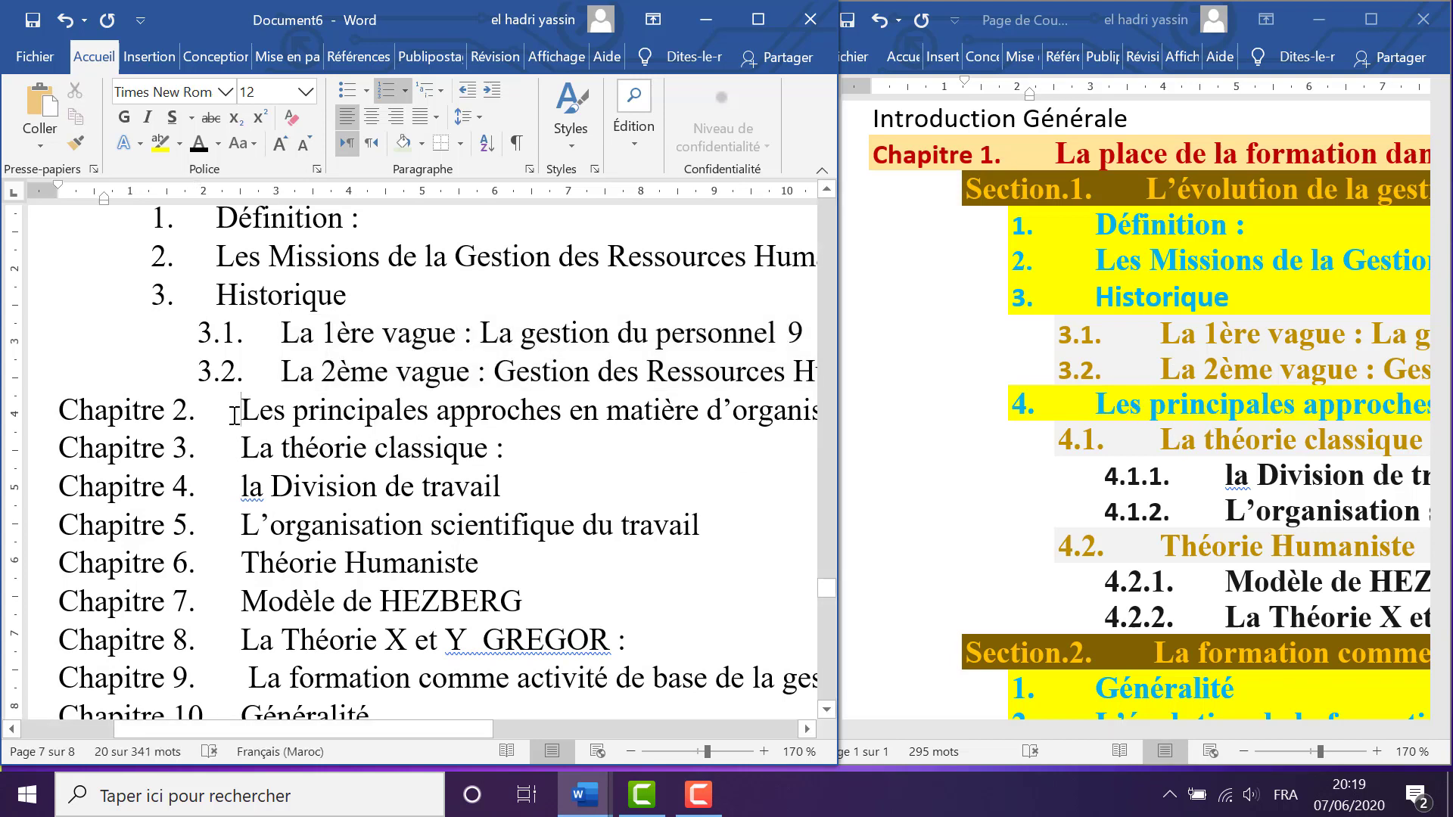
pyautogui.press('Tab')
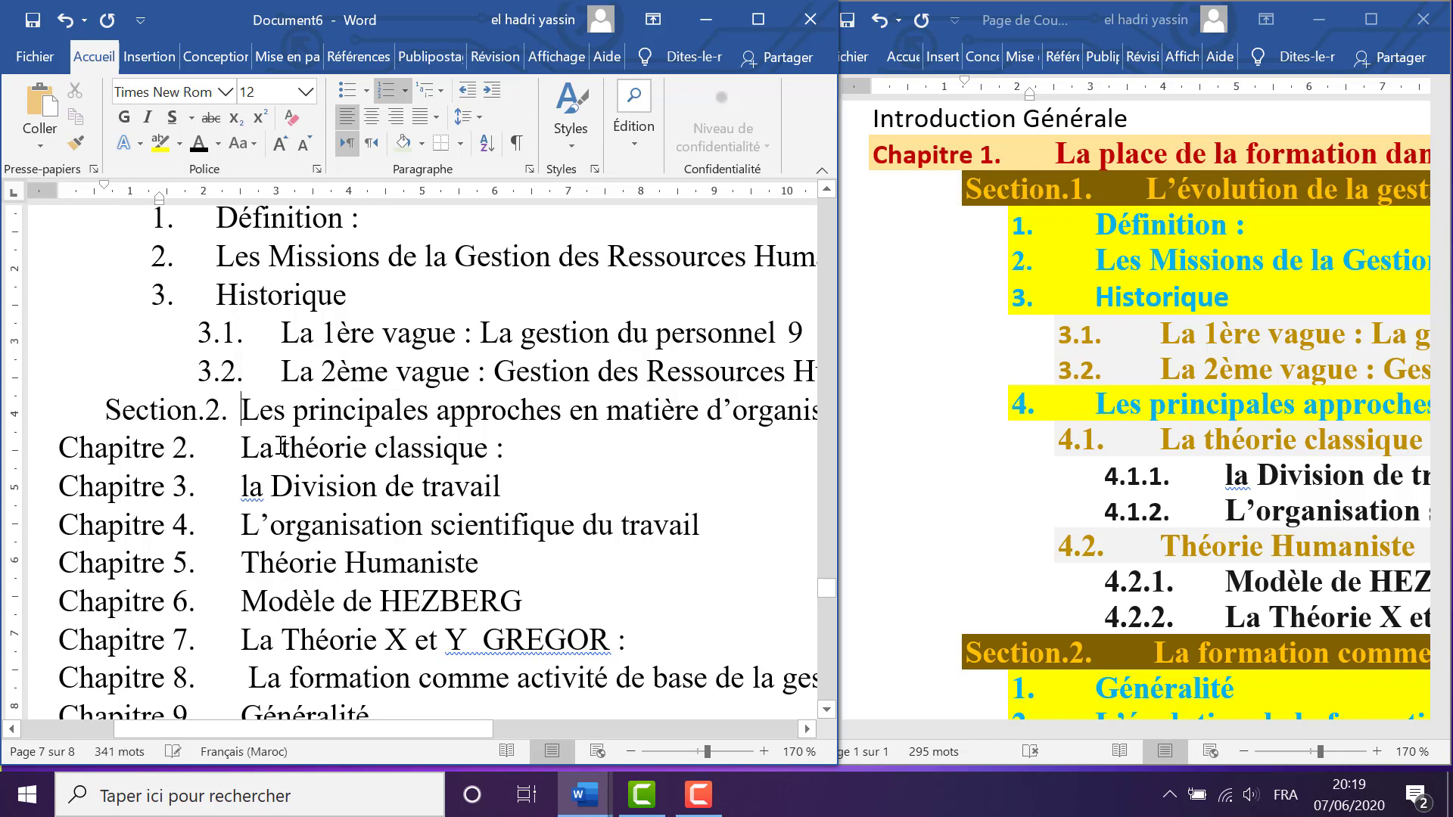
pyautogui.press('Tab')
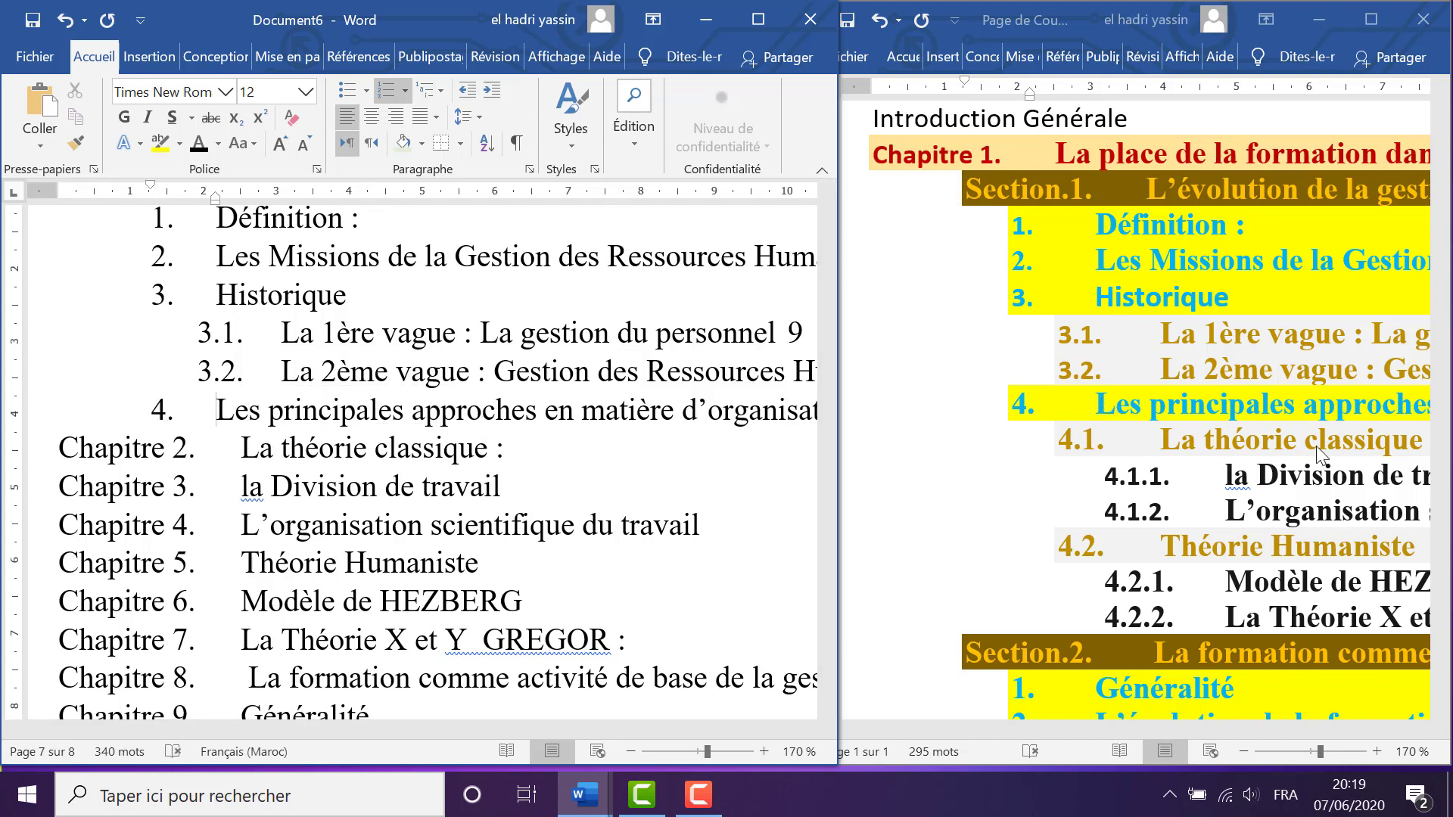
# Demote the heading "La théorie classique" to list level 4, under "Les principales approches"
pyautogui.click(240, 449)
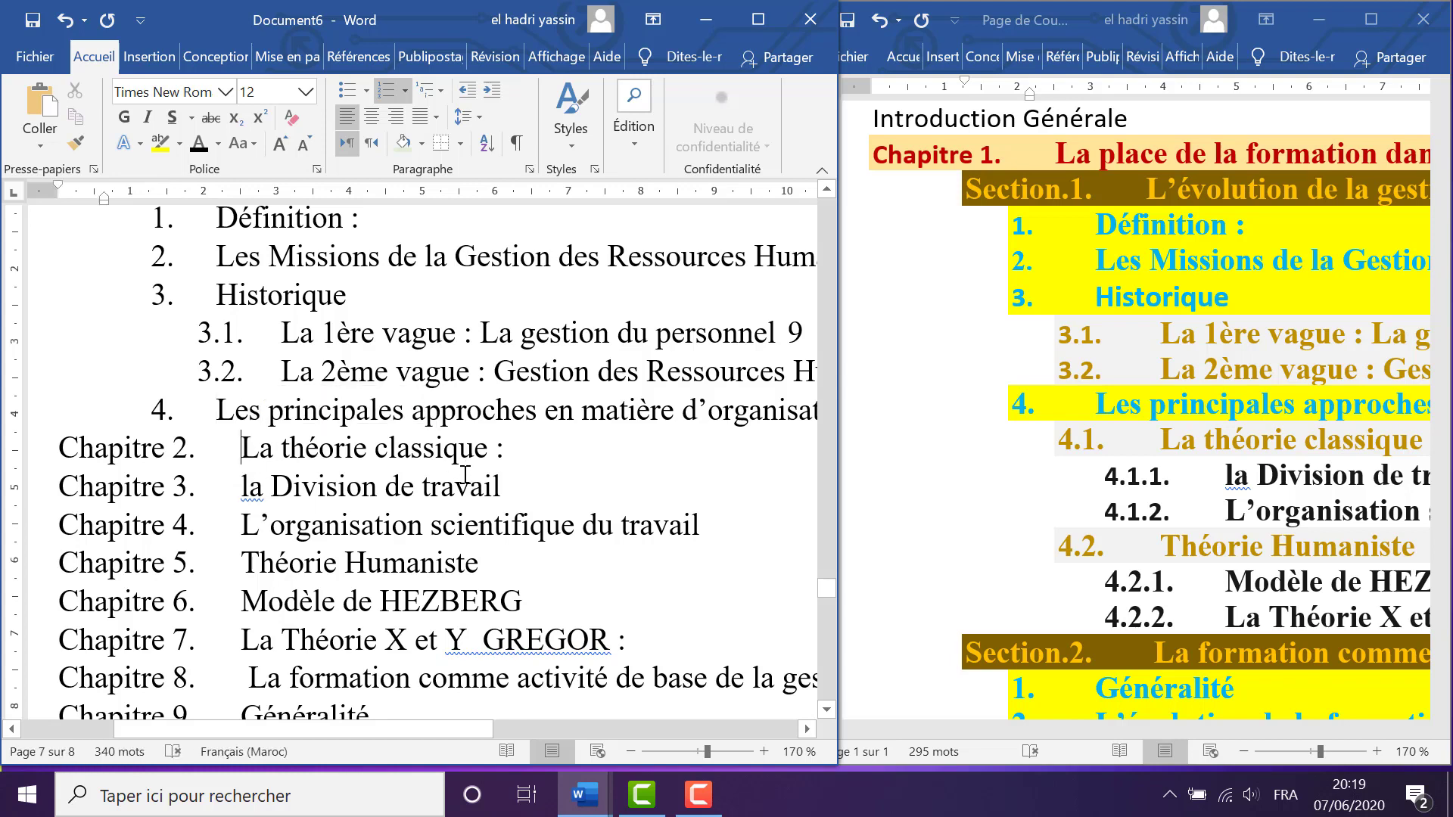
pyautogui.press('Tab')
pyautogui.press('Tab')
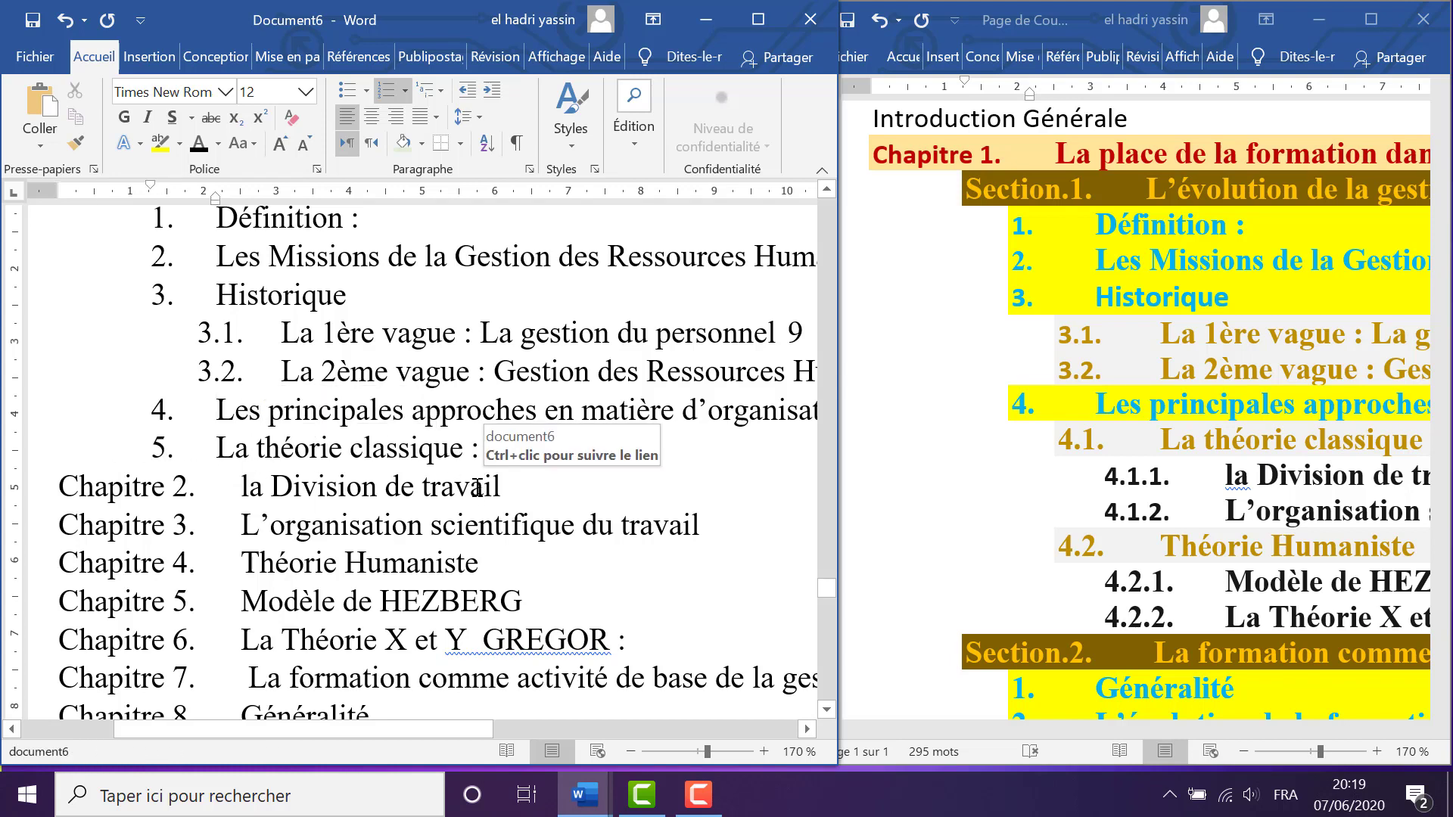
pyautogui.press('Tab')
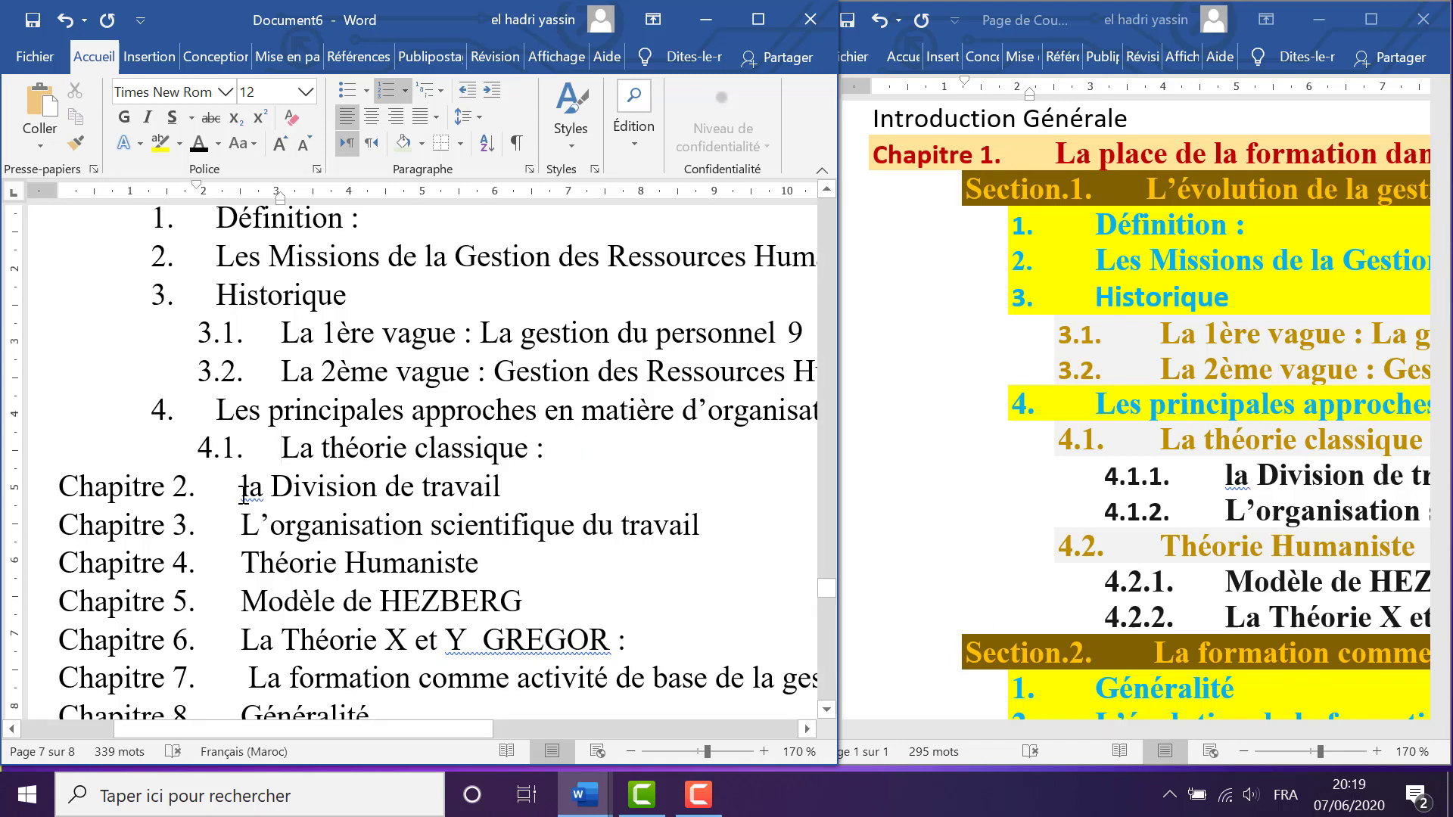
# Demote the headings "la Division de travail" and "L'organisation scientifique du travail" to list level 5, under "La théorie classique"
pyautogui.moveTo(243, 490); pyautogui.dragTo(483, 515)
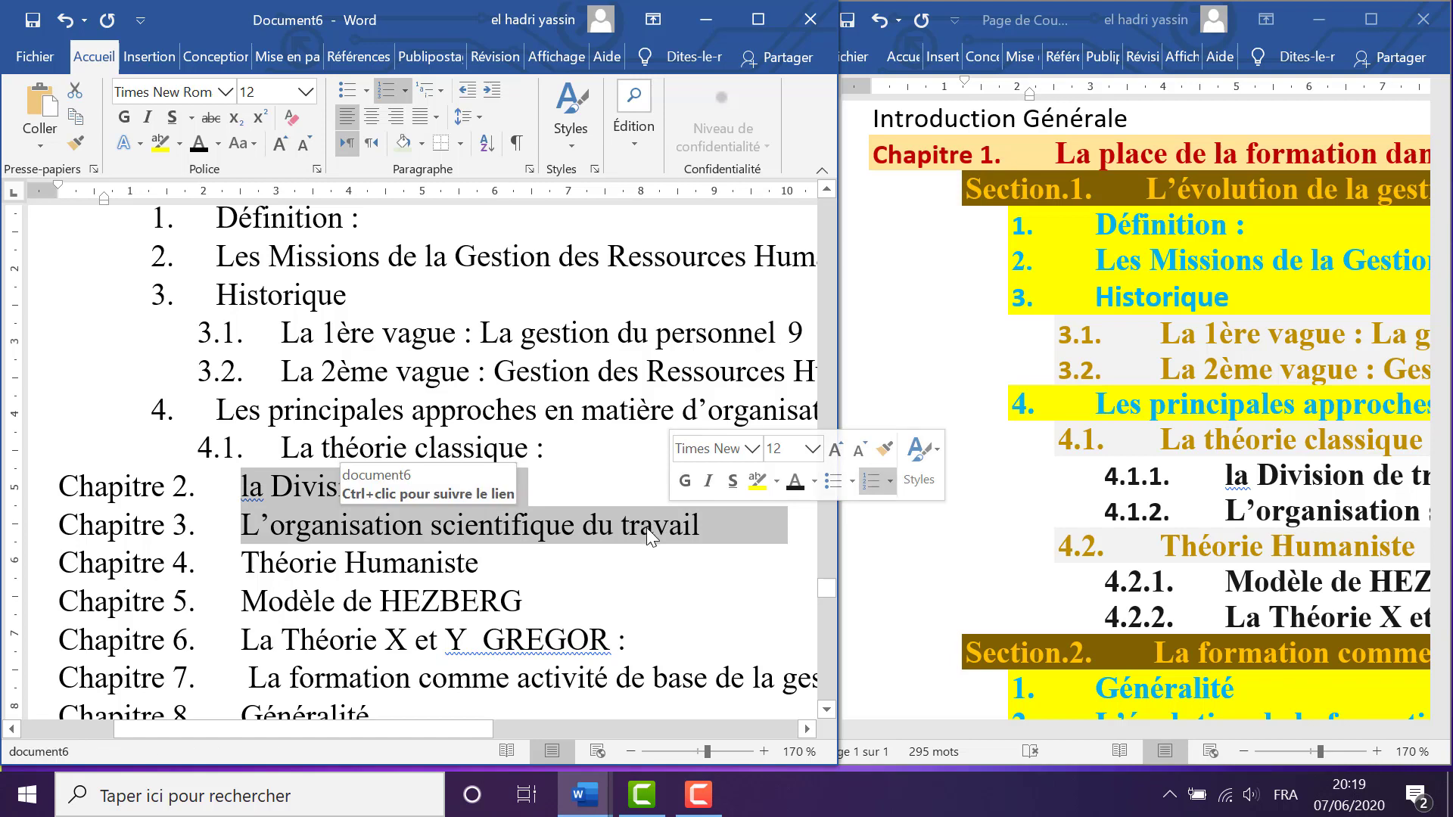
pyautogui.press('Tab')
pyautogui.press('Tab')
pyautogui.press('Tab')
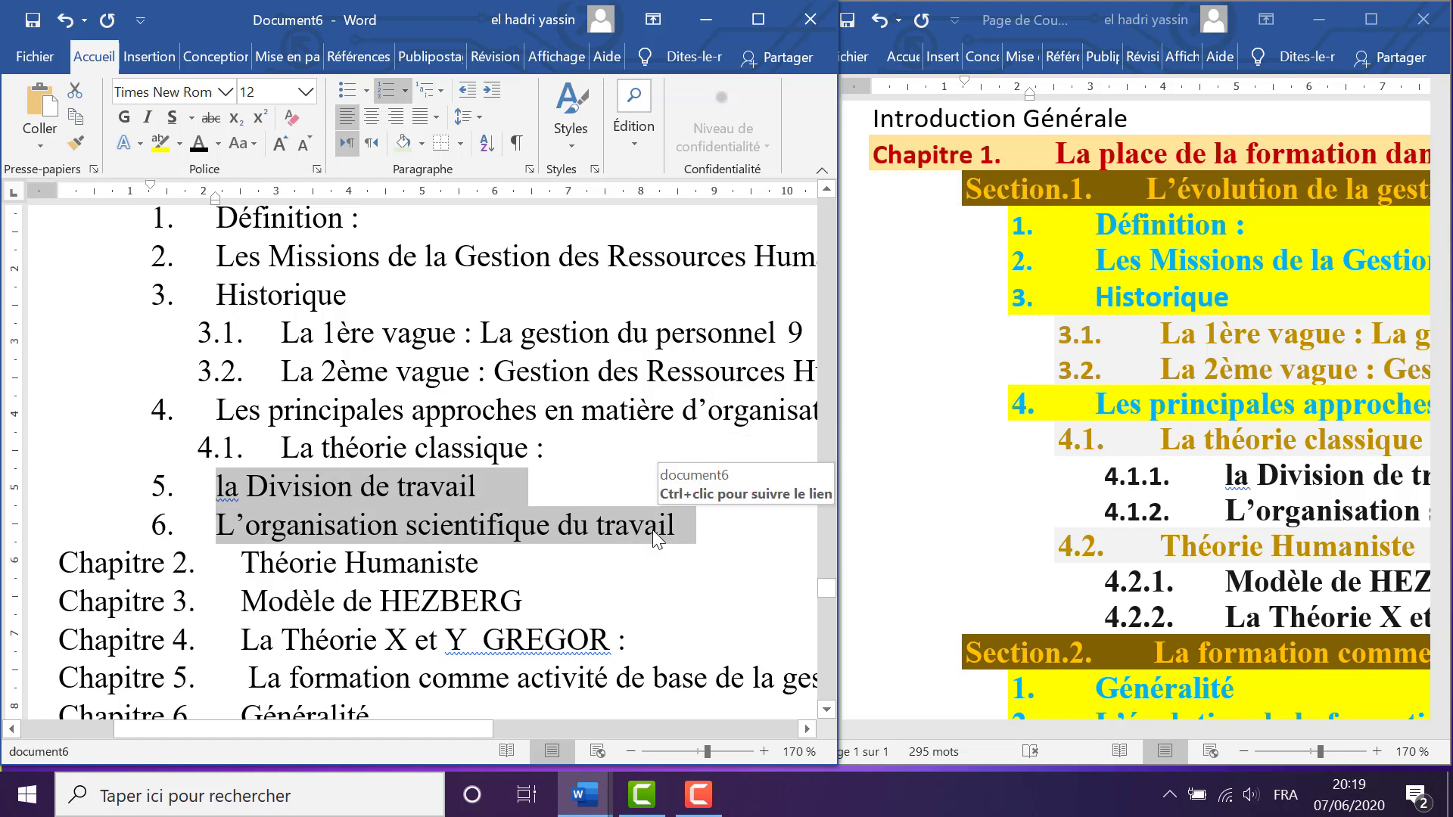
pyautogui.press('Tab')
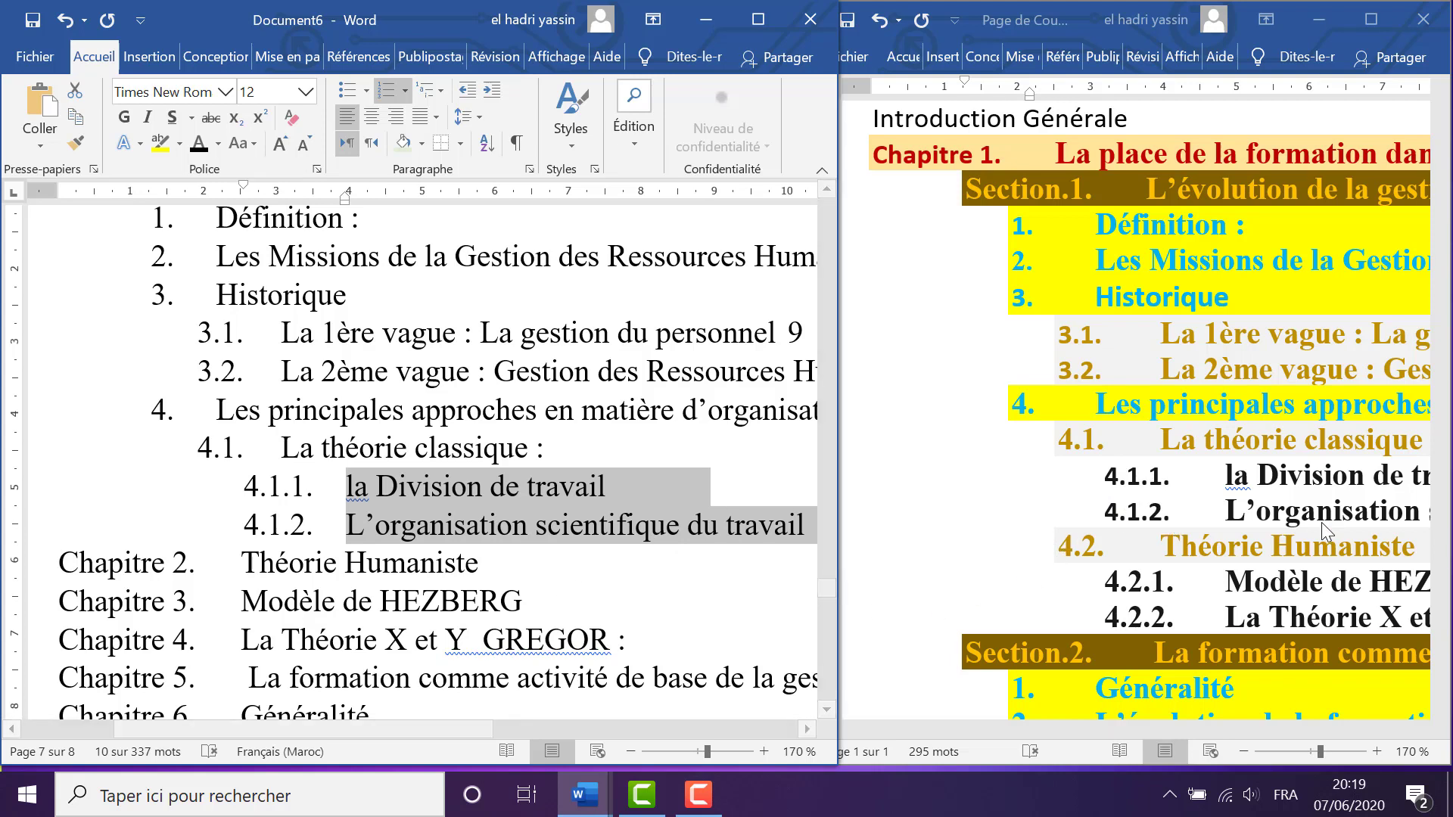
# Demote the heading "Théorie Humaniste" to list level 4, alongside "La théorie classique"
pyautogui.click(258, 568)
pyautogui.press('Tab')
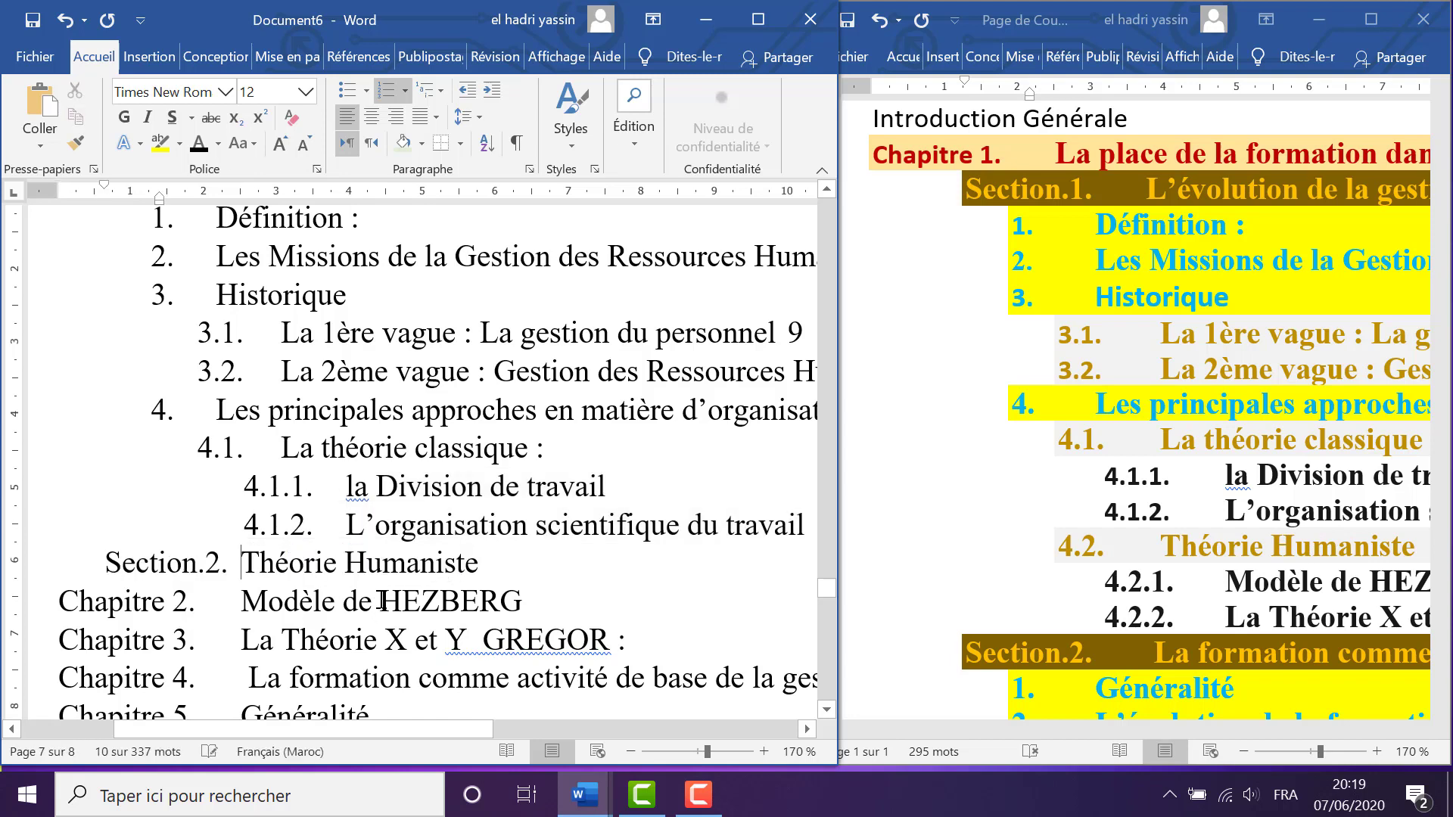
pyautogui.press('Tab')
pyautogui.press('Tab')
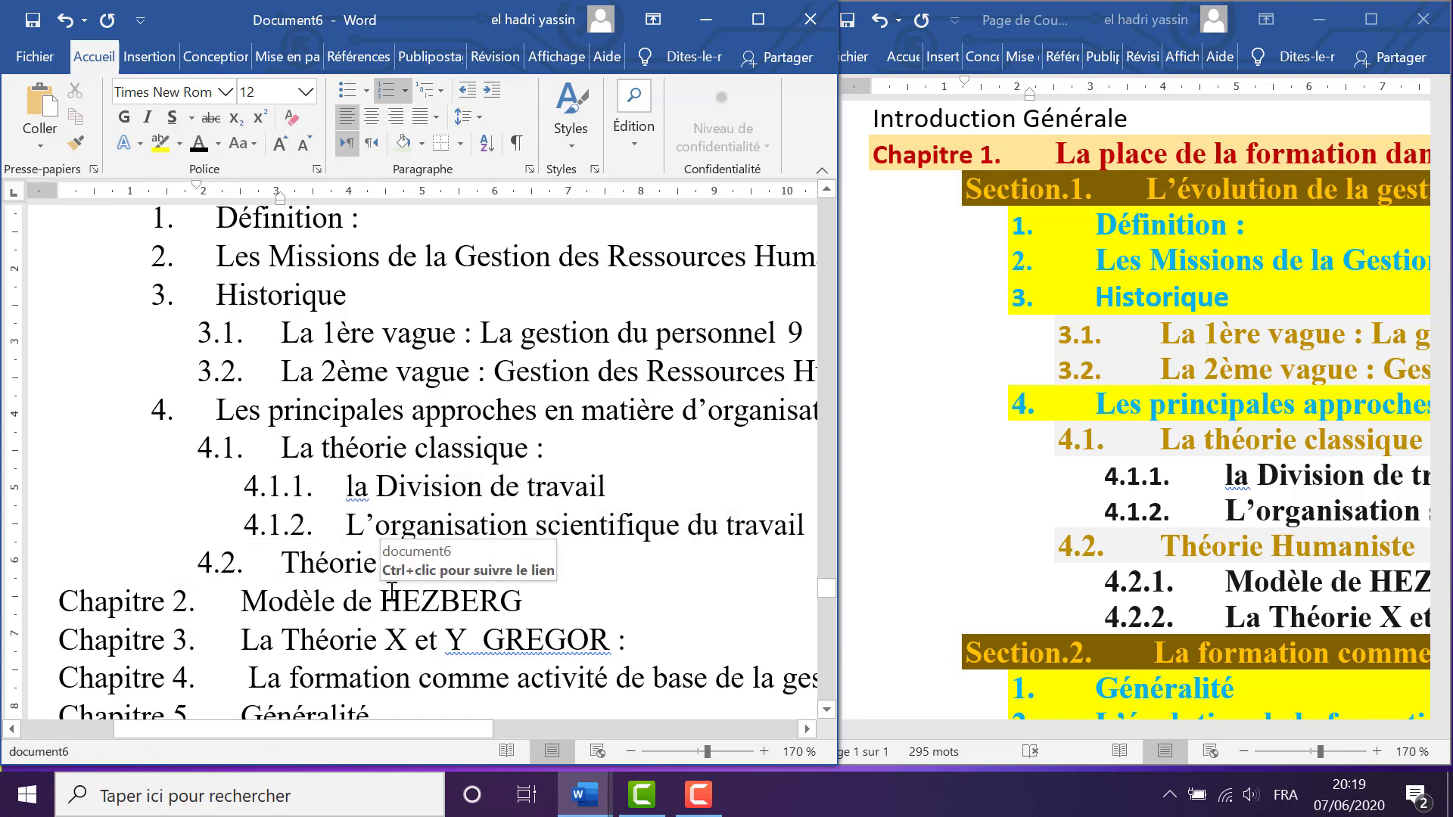
# Demote the headings "Modèle de HEZBERG" and "La Théorie X et Y GREGOR" to list level 5, under "Théorie Humaniste"
pyautogui.scroll(-2, 395, 589)
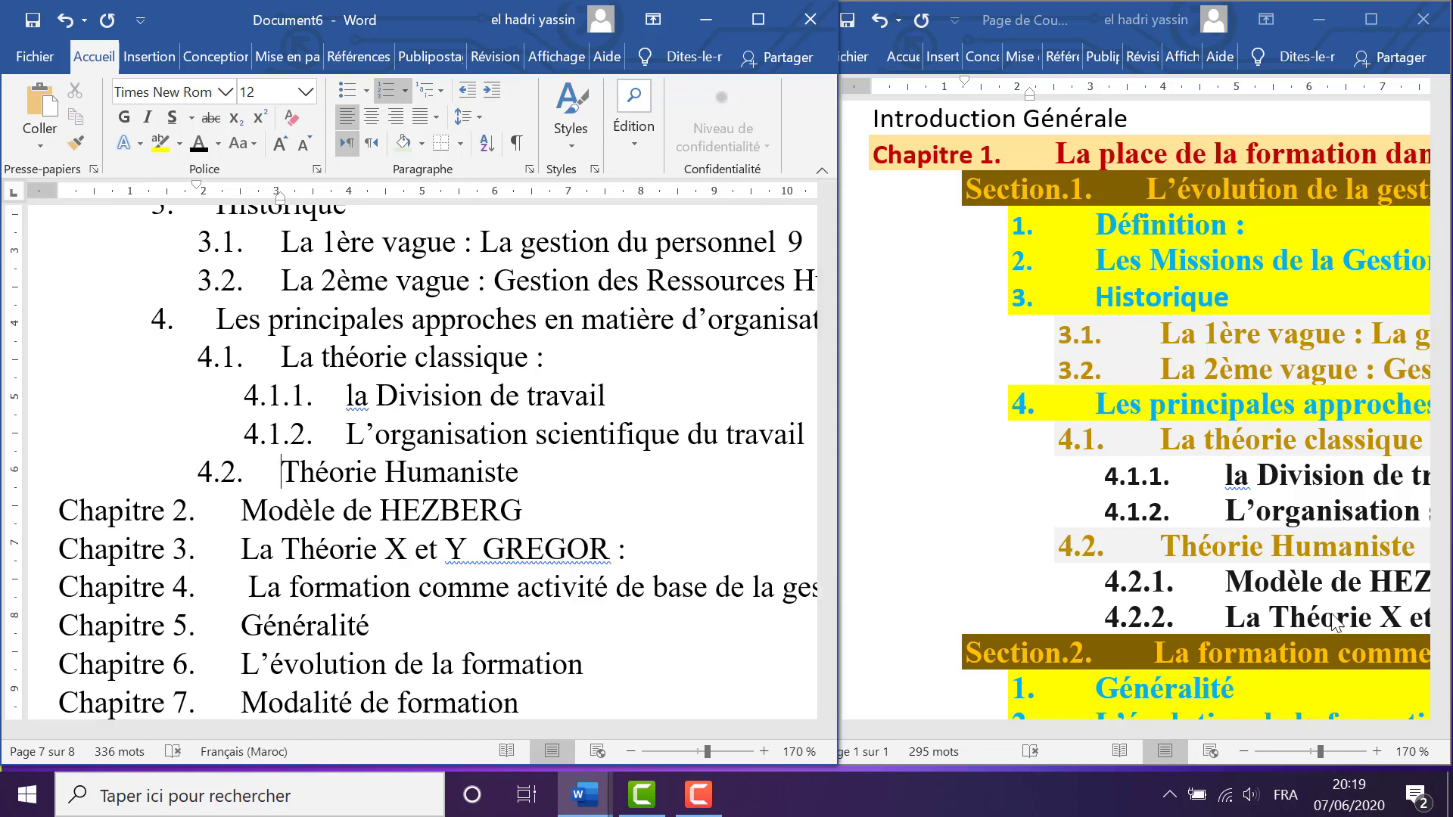
pyautogui.moveTo(240, 515); pyautogui.dragTo(592, 542)
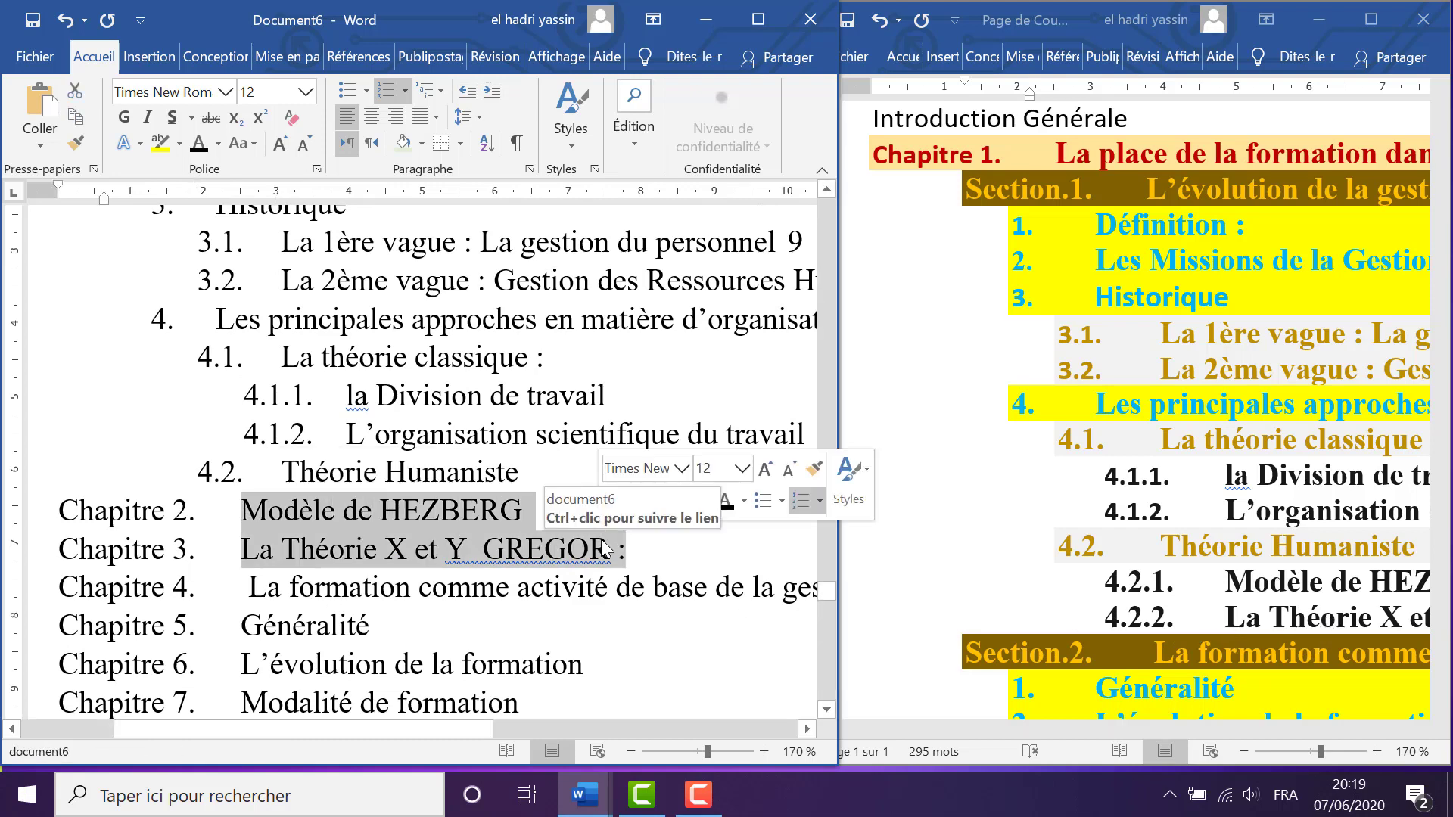
pyautogui.press('Tab')
pyautogui.press('Tab')
pyautogui.press('Tab')
pyautogui.press('Tab')
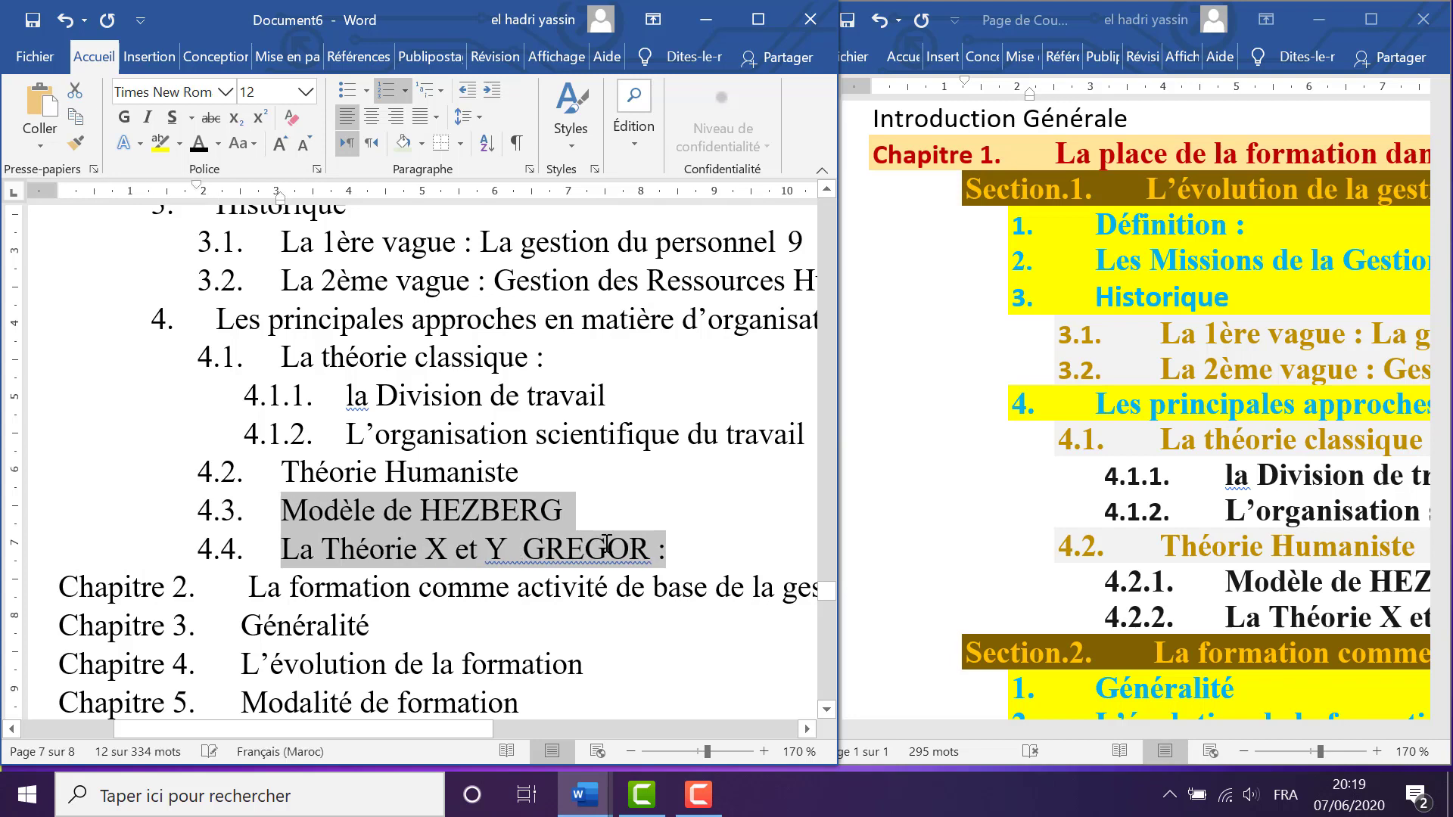
# Demote the heading "La formation comme activité de base" to the Section level, matching Section.2 in the reference outline
pyautogui.scroll(-3, 609, 553)
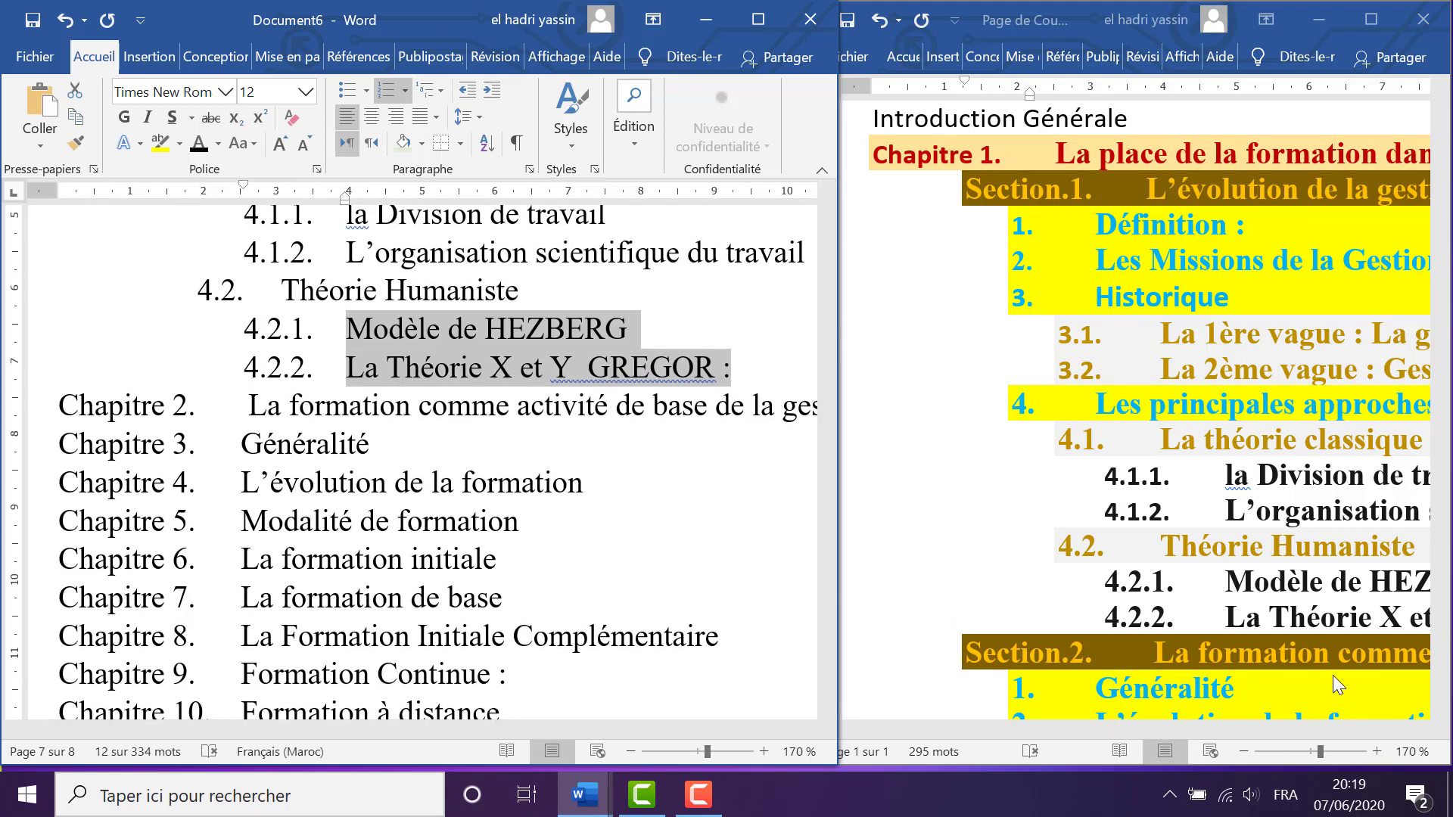
pyautogui.scroll(-3, 1325, 659)
pyautogui.scroll(-1, 1313, 634)
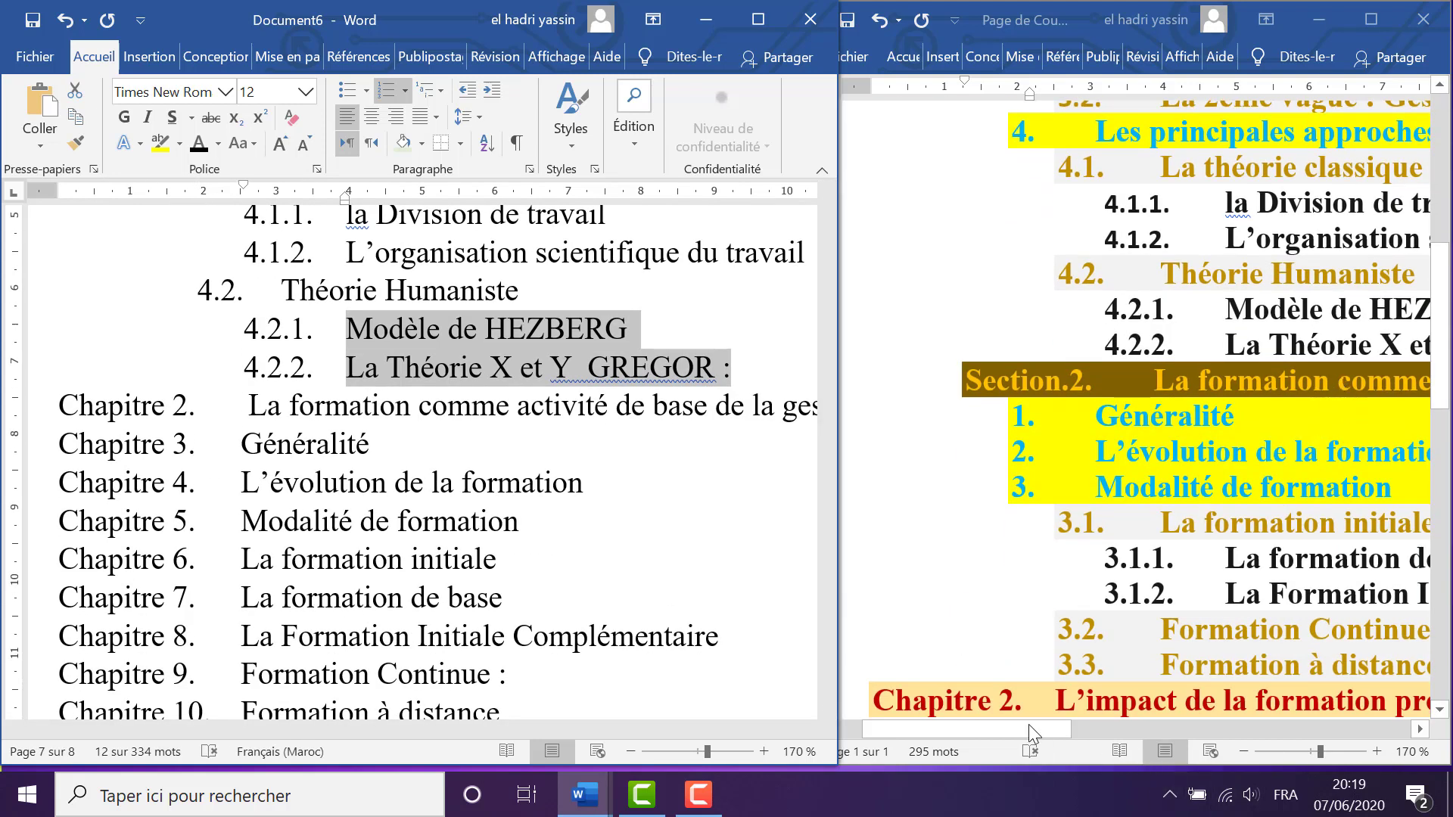
pyautogui.moveTo(1031, 725); pyautogui.dragTo(1069, 724)
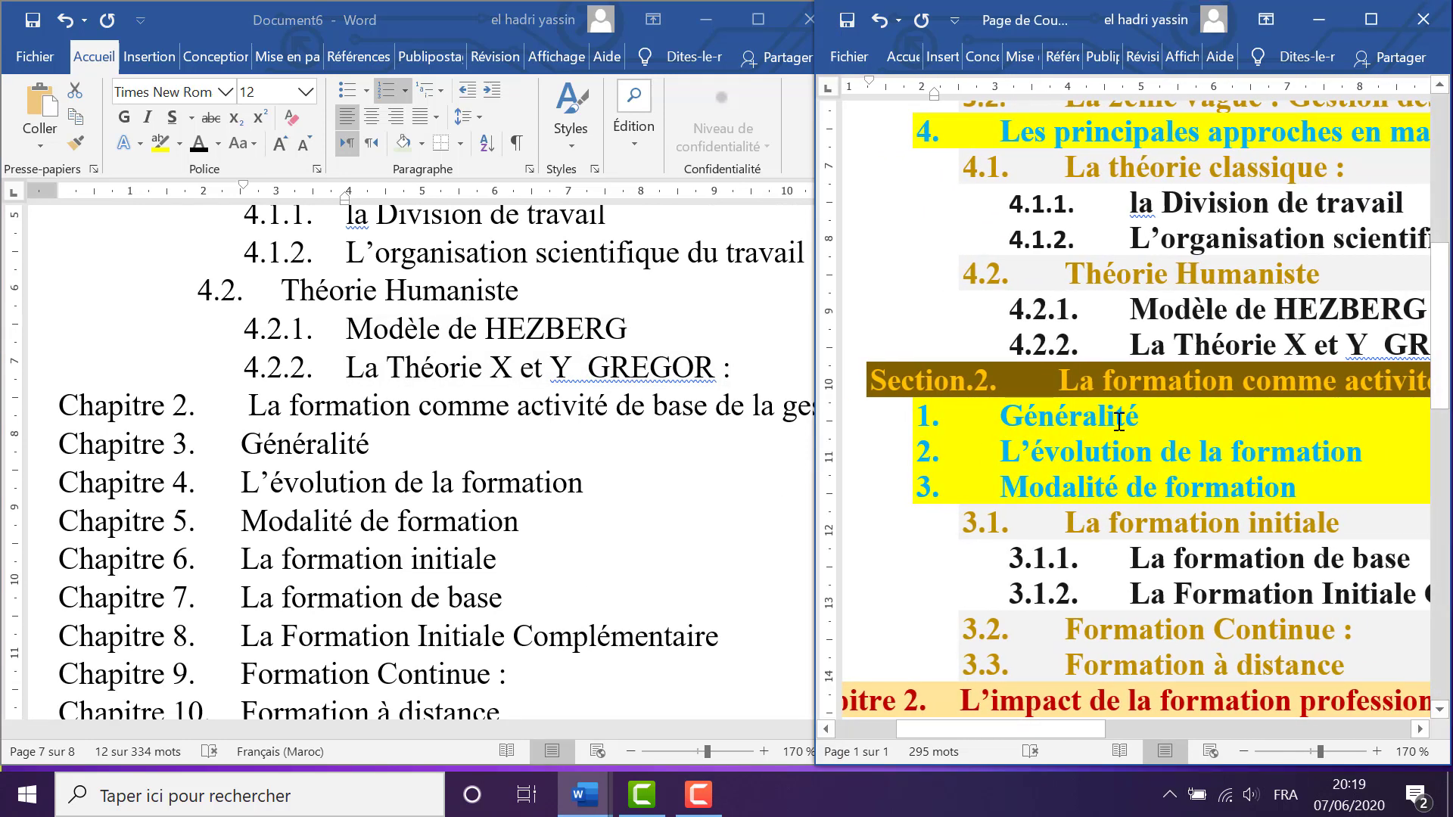
pyautogui.click(243, 409)
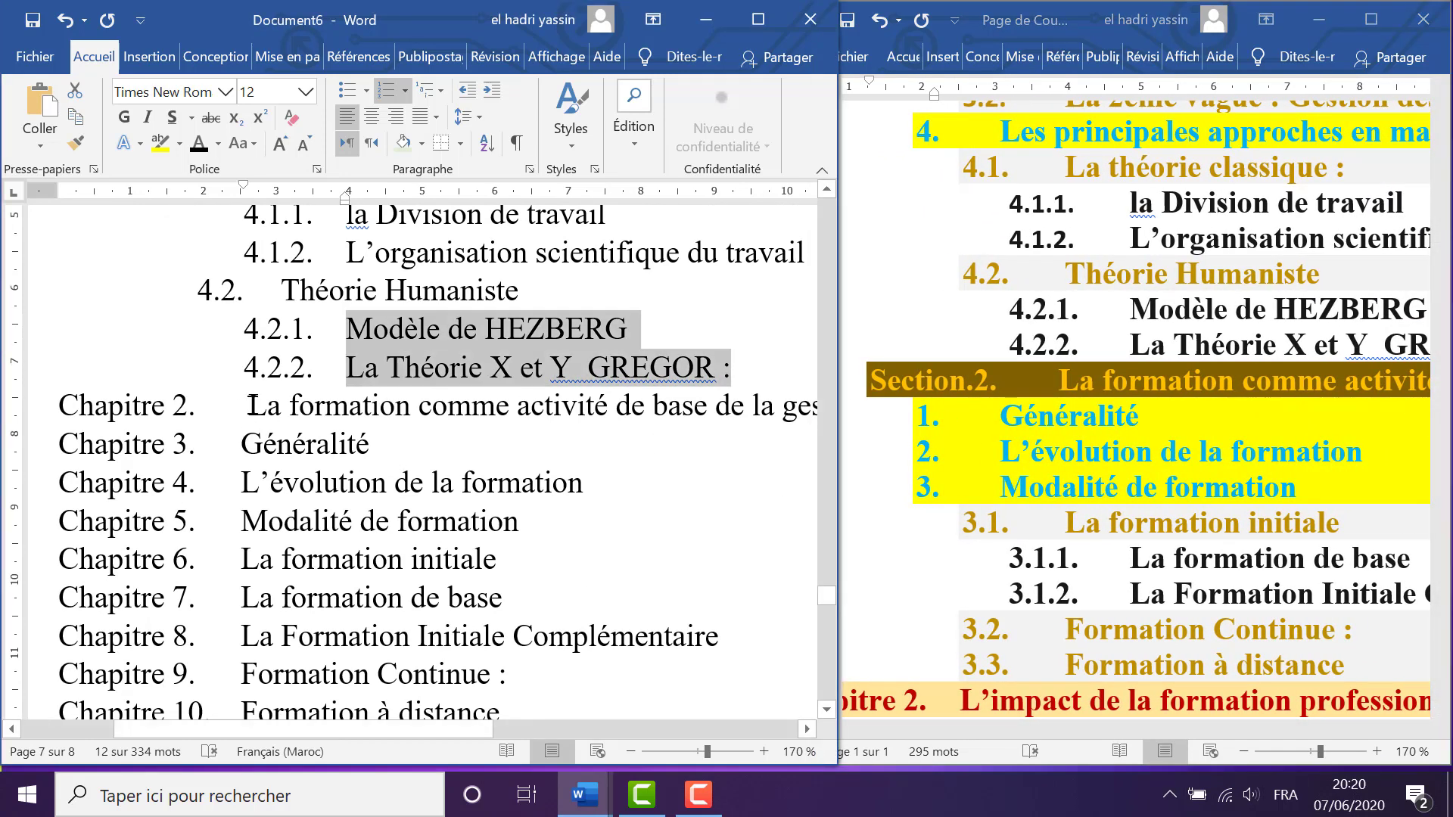
pyautogui.click(255, 405)
pyautogui.press('Tab')
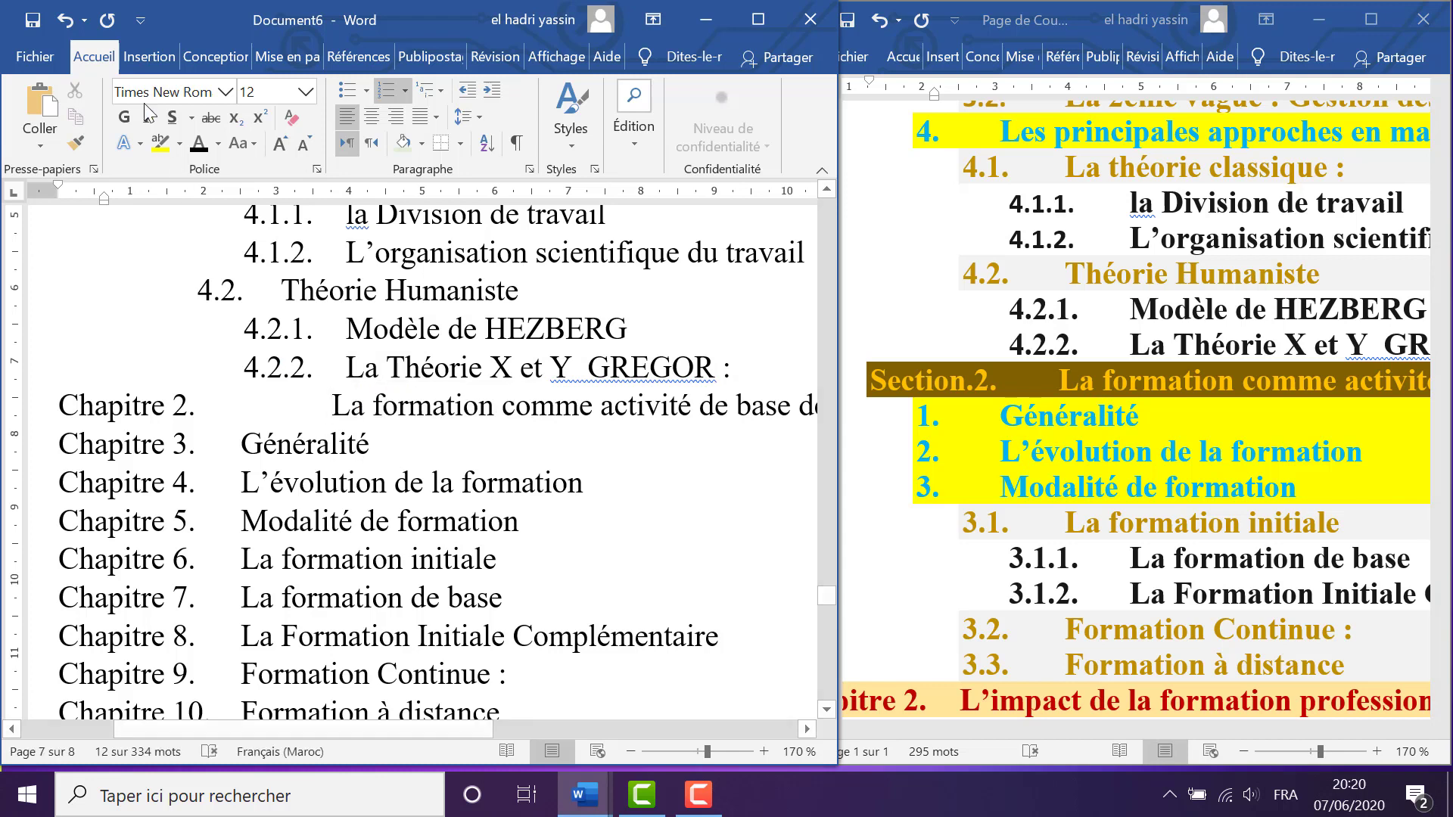
pyautogui.click(64, 24)
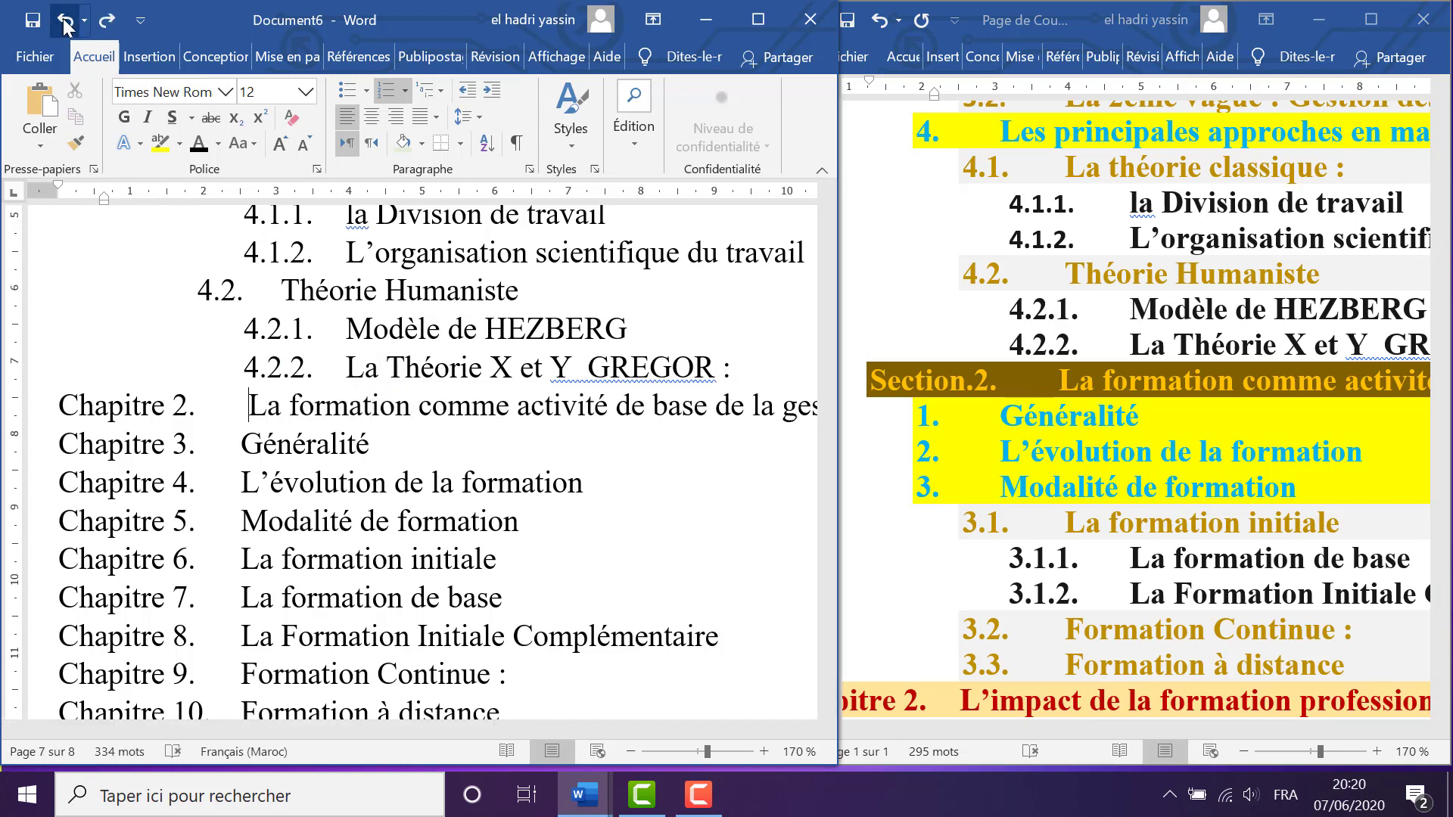
pyautogui.click(107, 20)
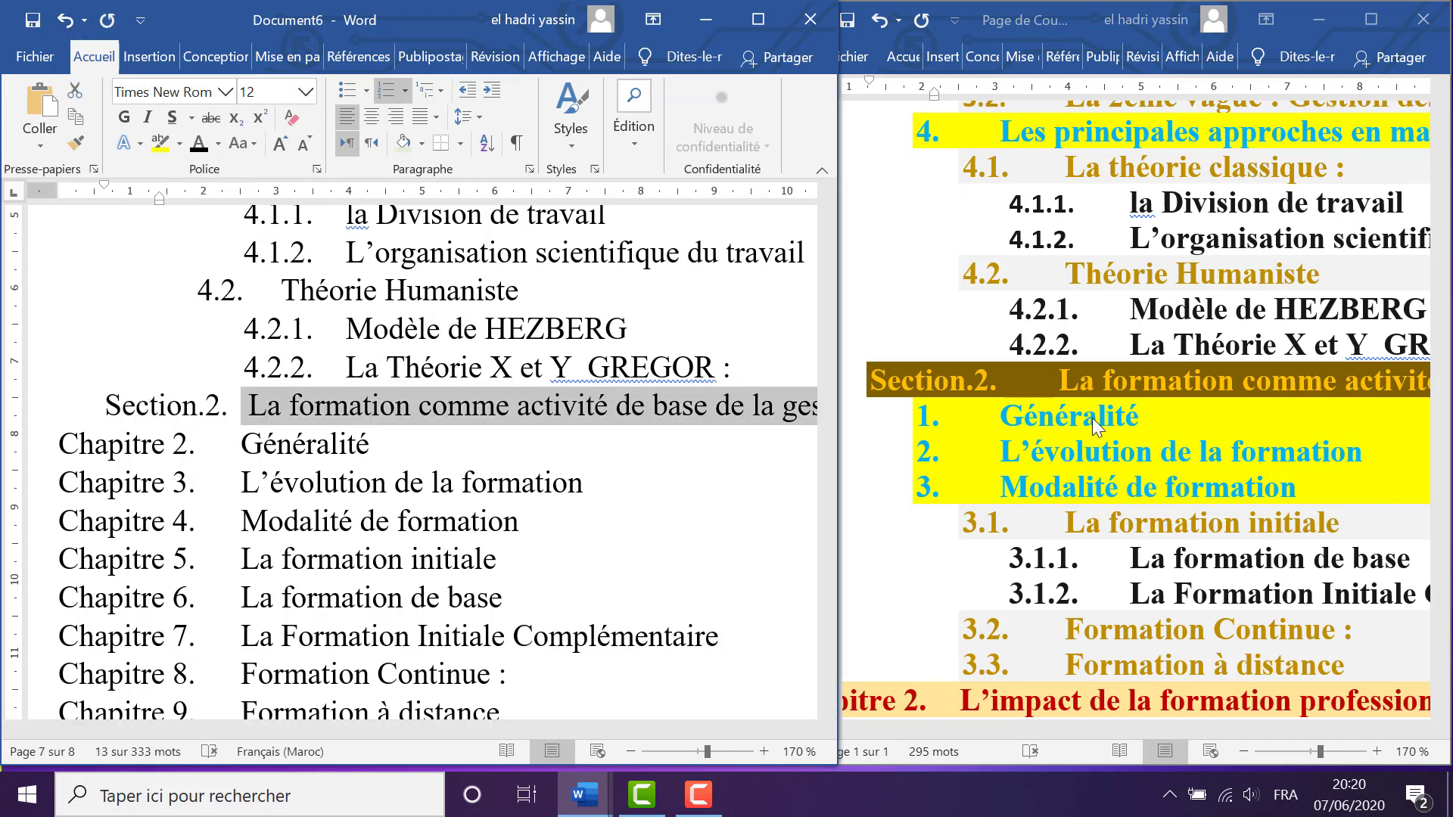
# Demote the headings "Généralité", "L'évolution de la formation" and "Modalité de formation" to list level 3, under Section.2
pyautogui.moveTo(244, 445); pyautogui.dragTo(616, 519)
pyautogui.click(613, 521)
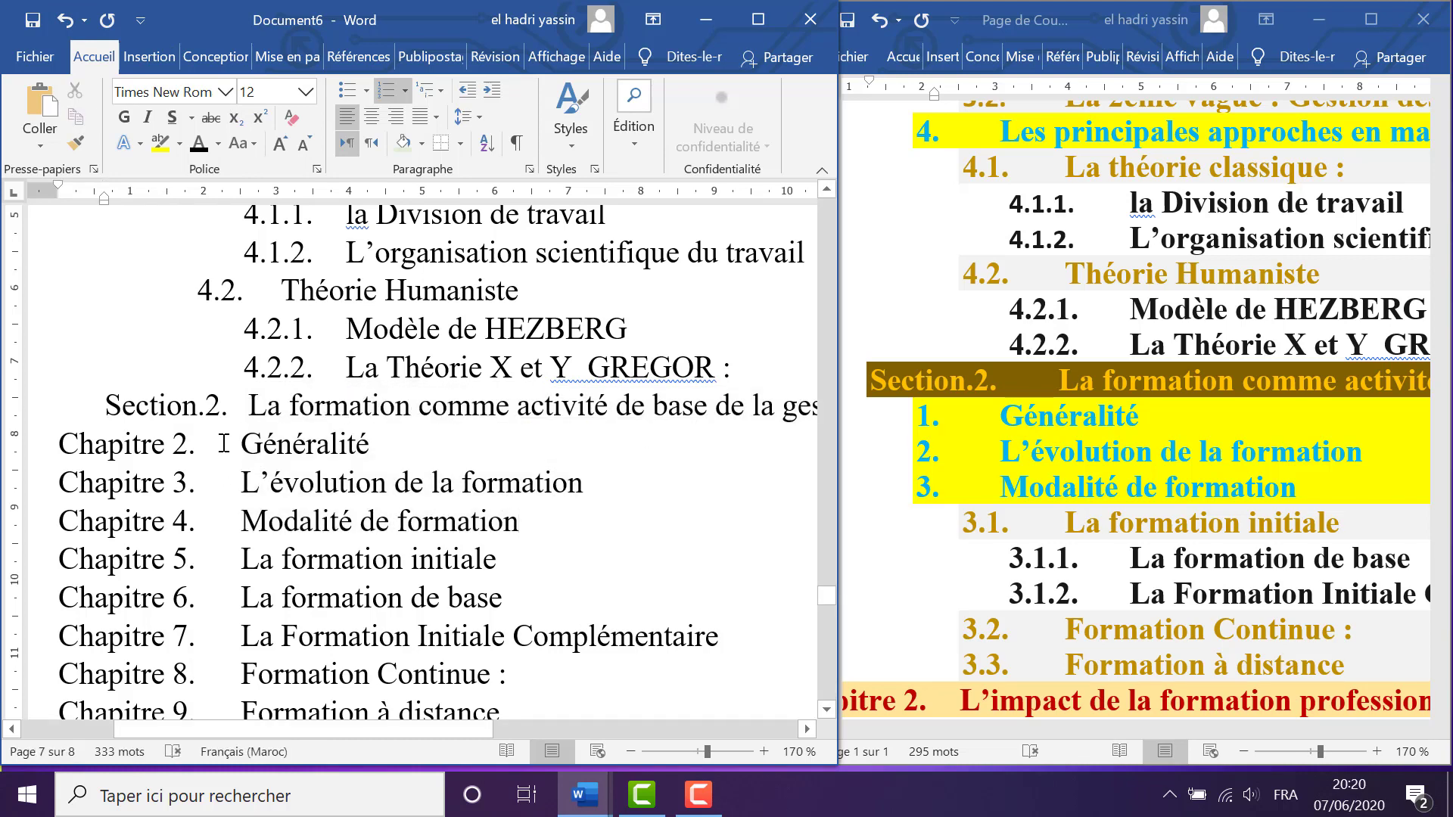
pyautogui.moveTo(294, 451); pyautogui.dragTo(536, 519)
pyautogui.press('Tab')
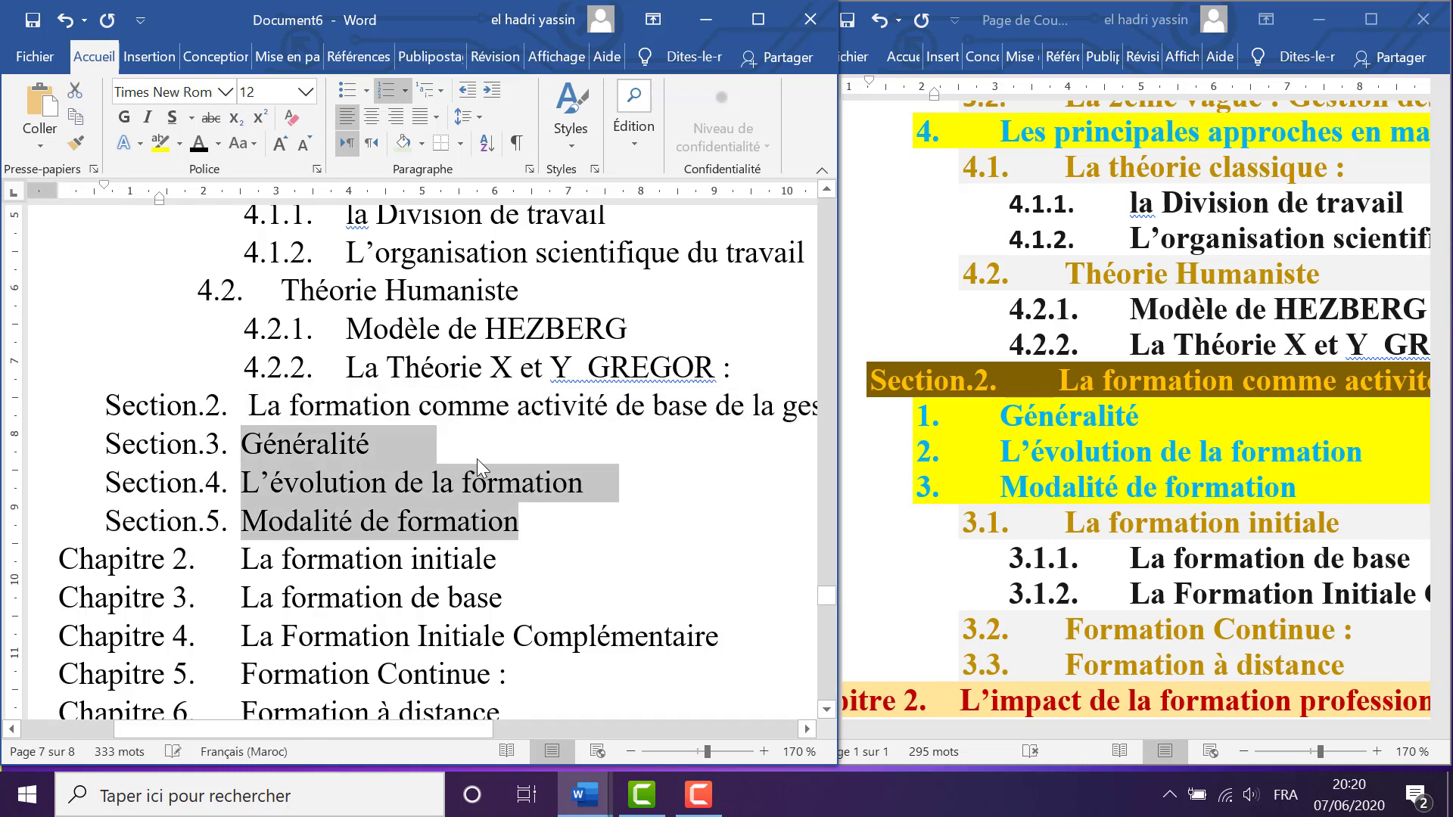
pyautogui.press('Tab')
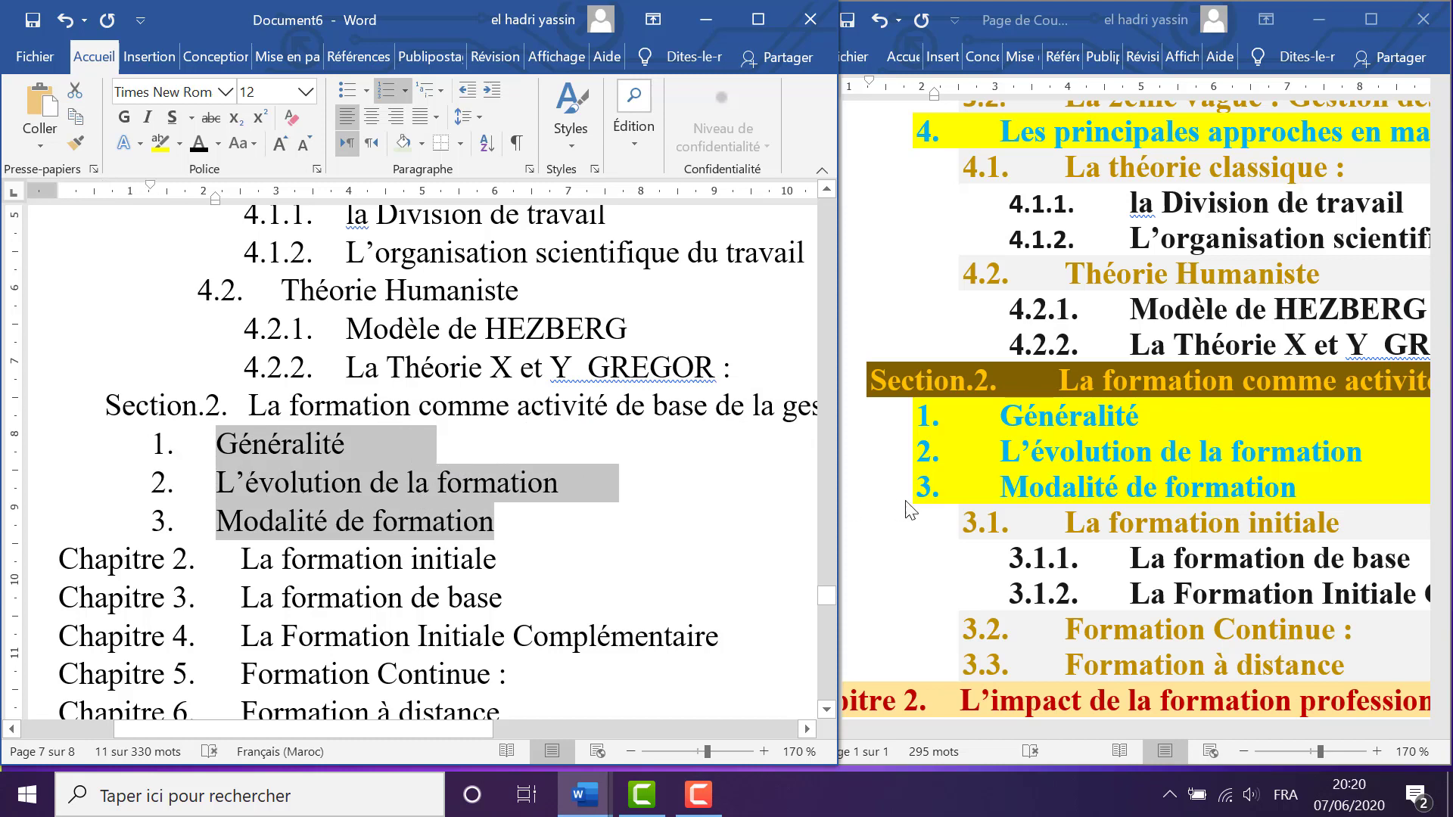
# Try demoting the headings "La formation initiale" and "La formation de base" together to list level 4, and undo the change
pyautogui.scroll(-2, 911, 510)
pyautogui.scroll(-1, 532, 445)
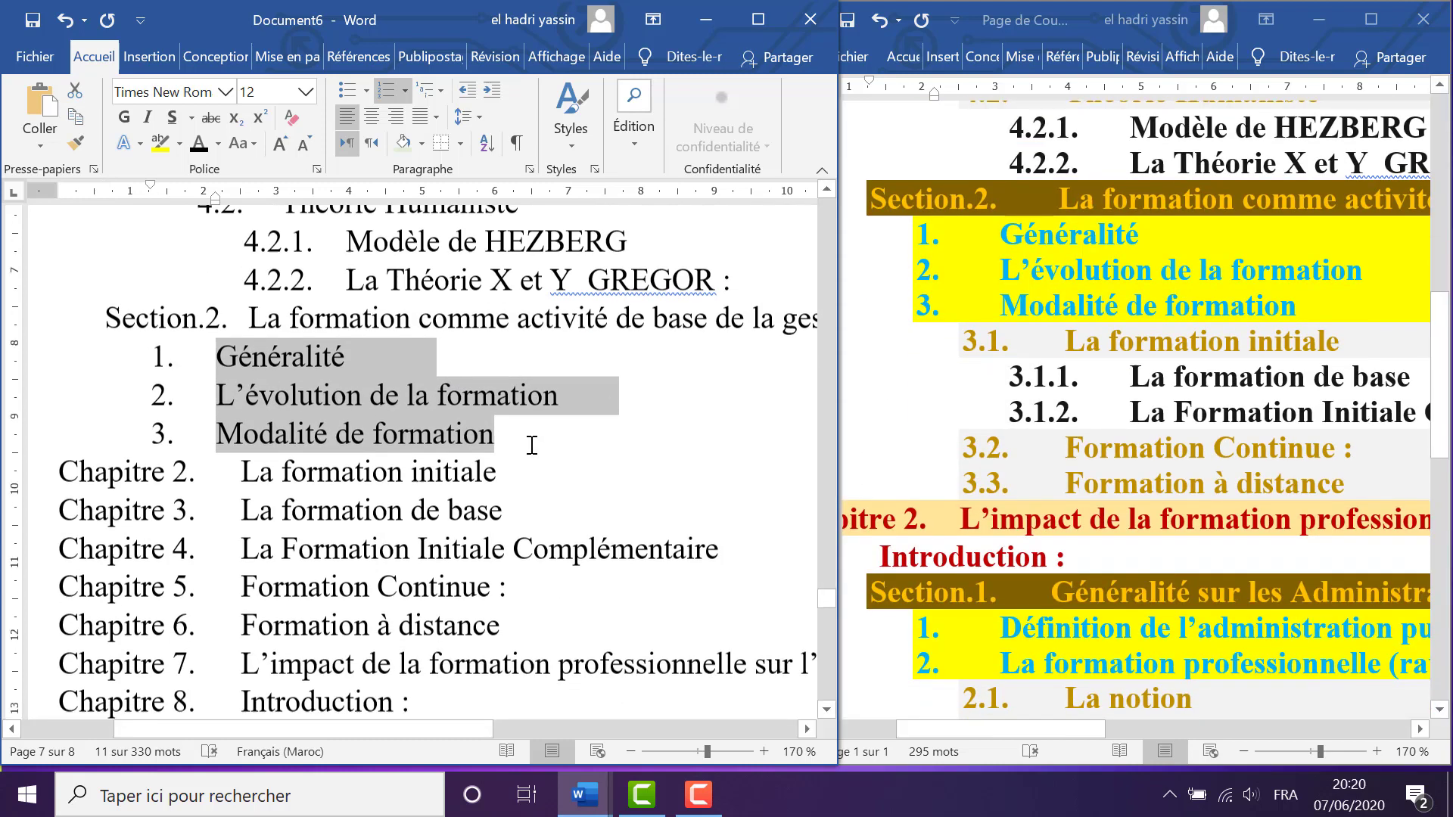
pyautogui.scroll(-1, 532, 445)
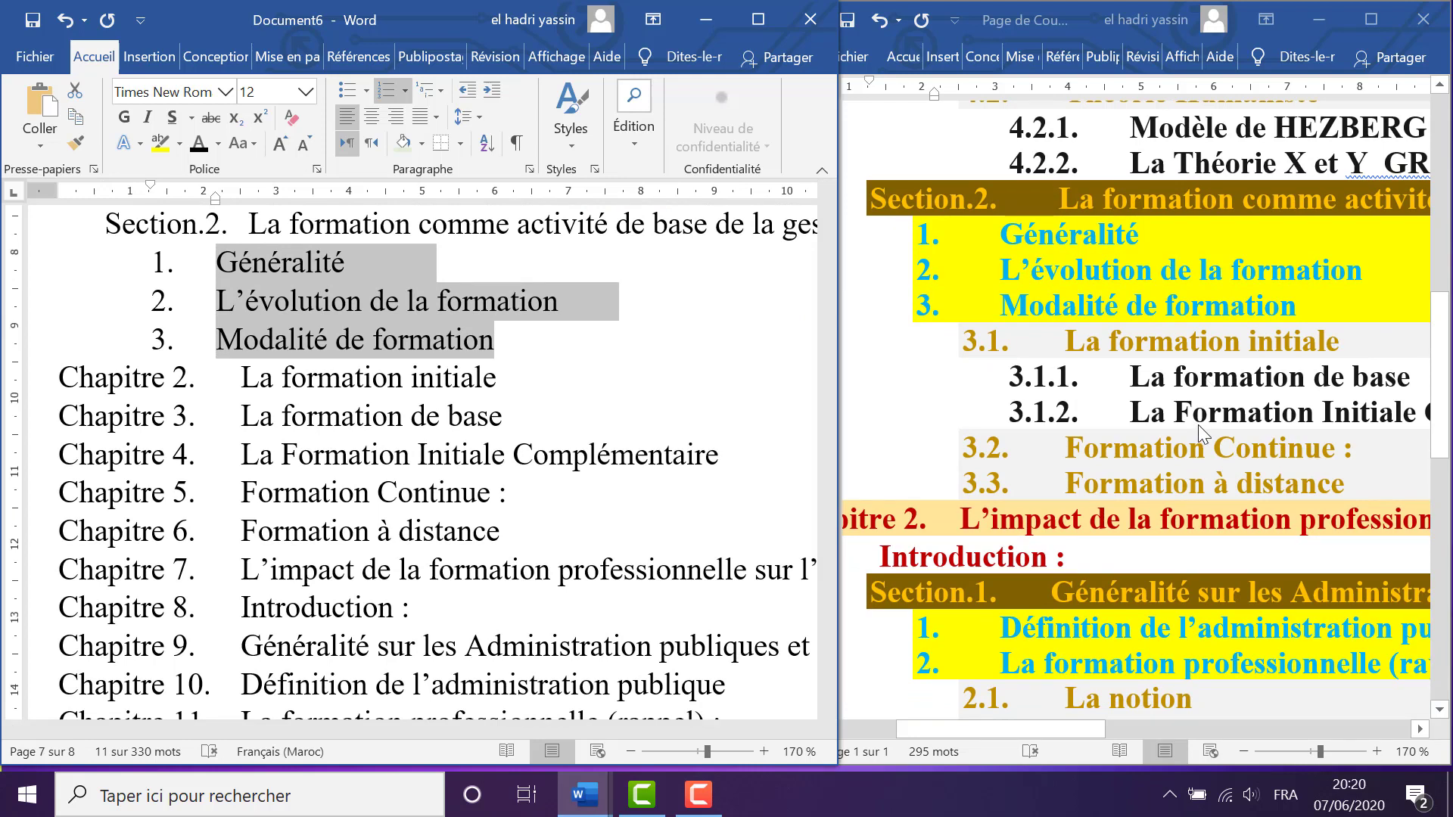
pyautogui.moveTo(244, 378); pyautogui.dragTo(489, 416)
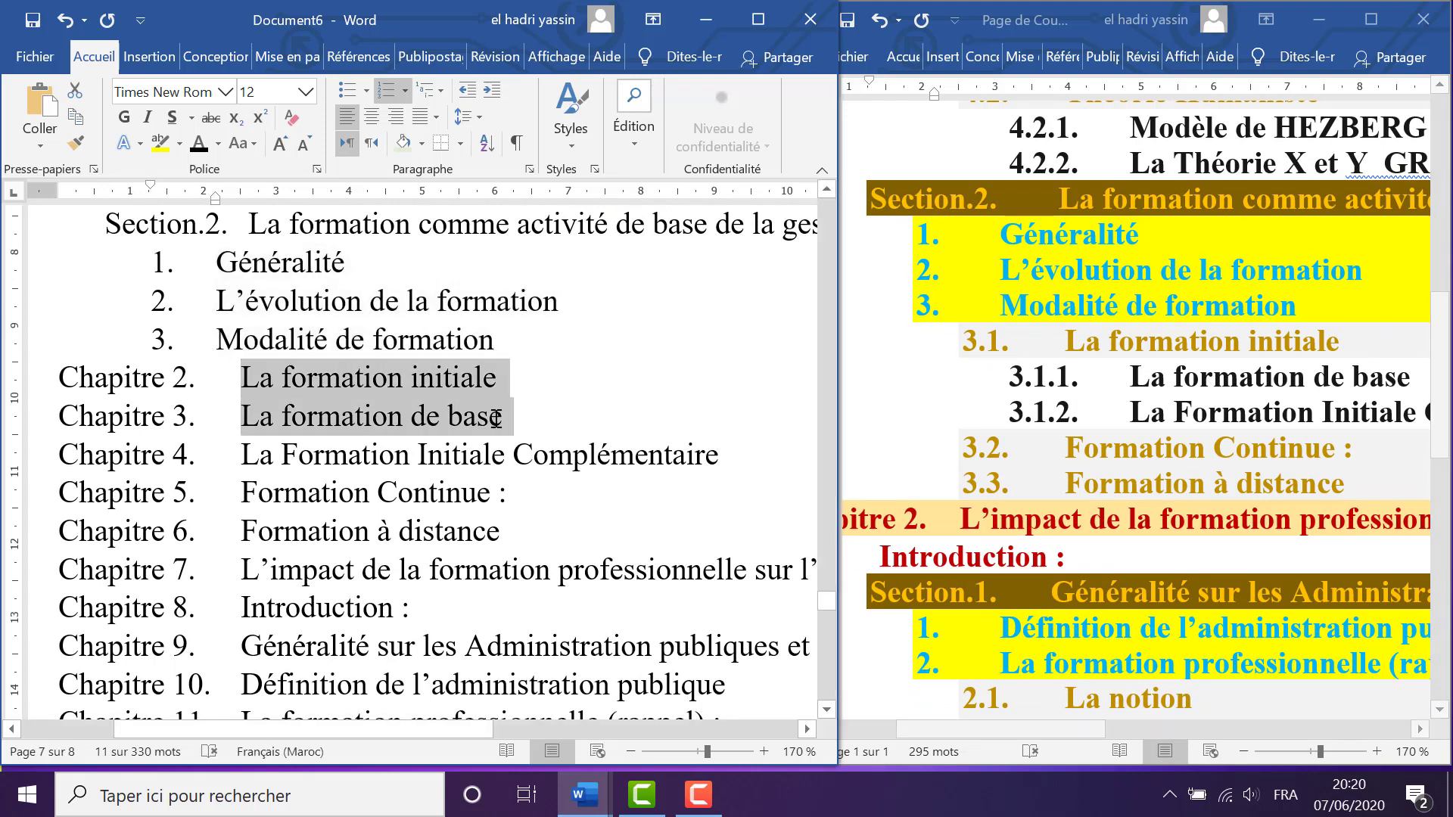
pyautogui.press('Tab')
pyautogui.press('Tab')
pyautogui.press('Tab')
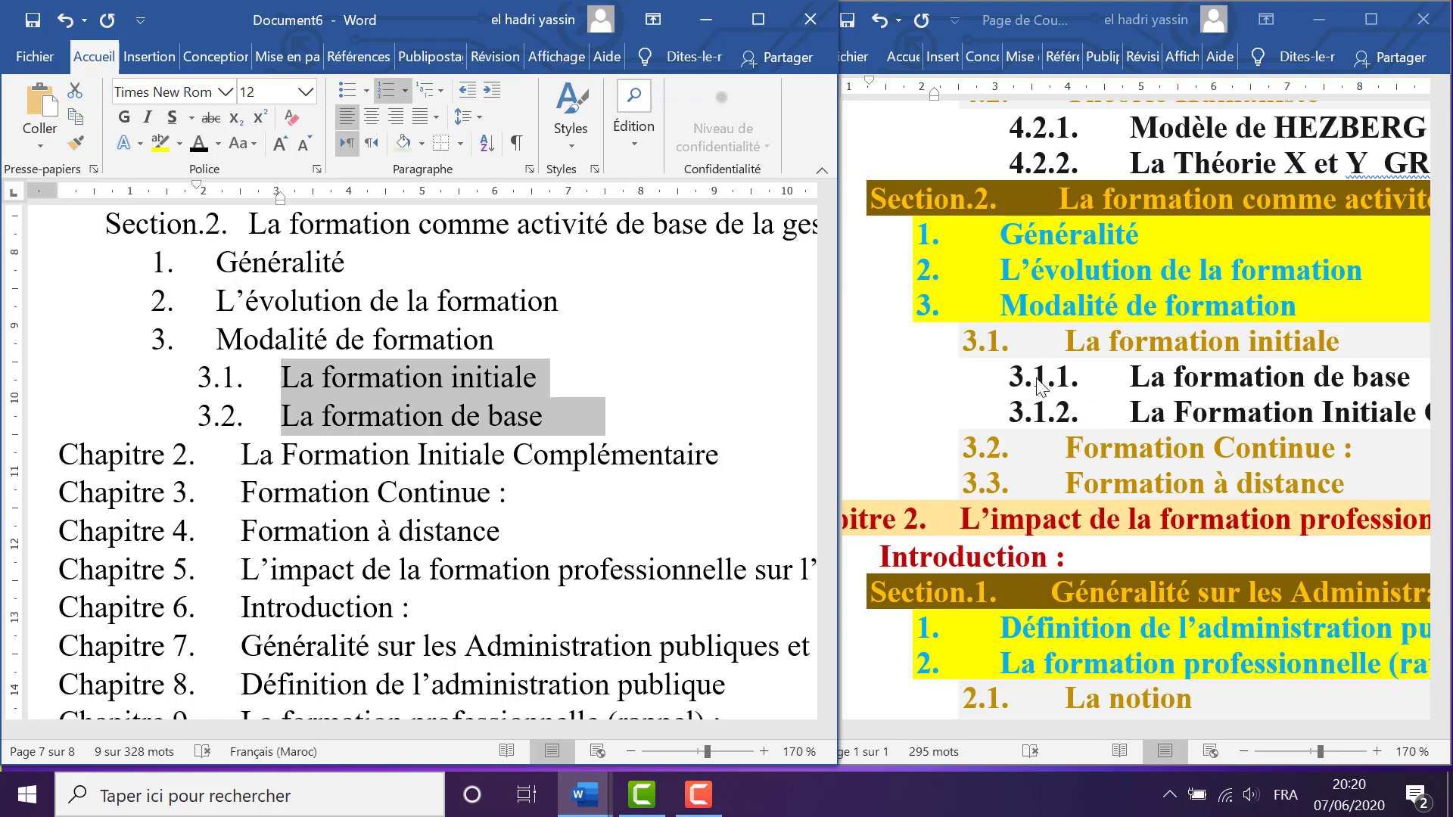
pyautogui.click(64, 23)
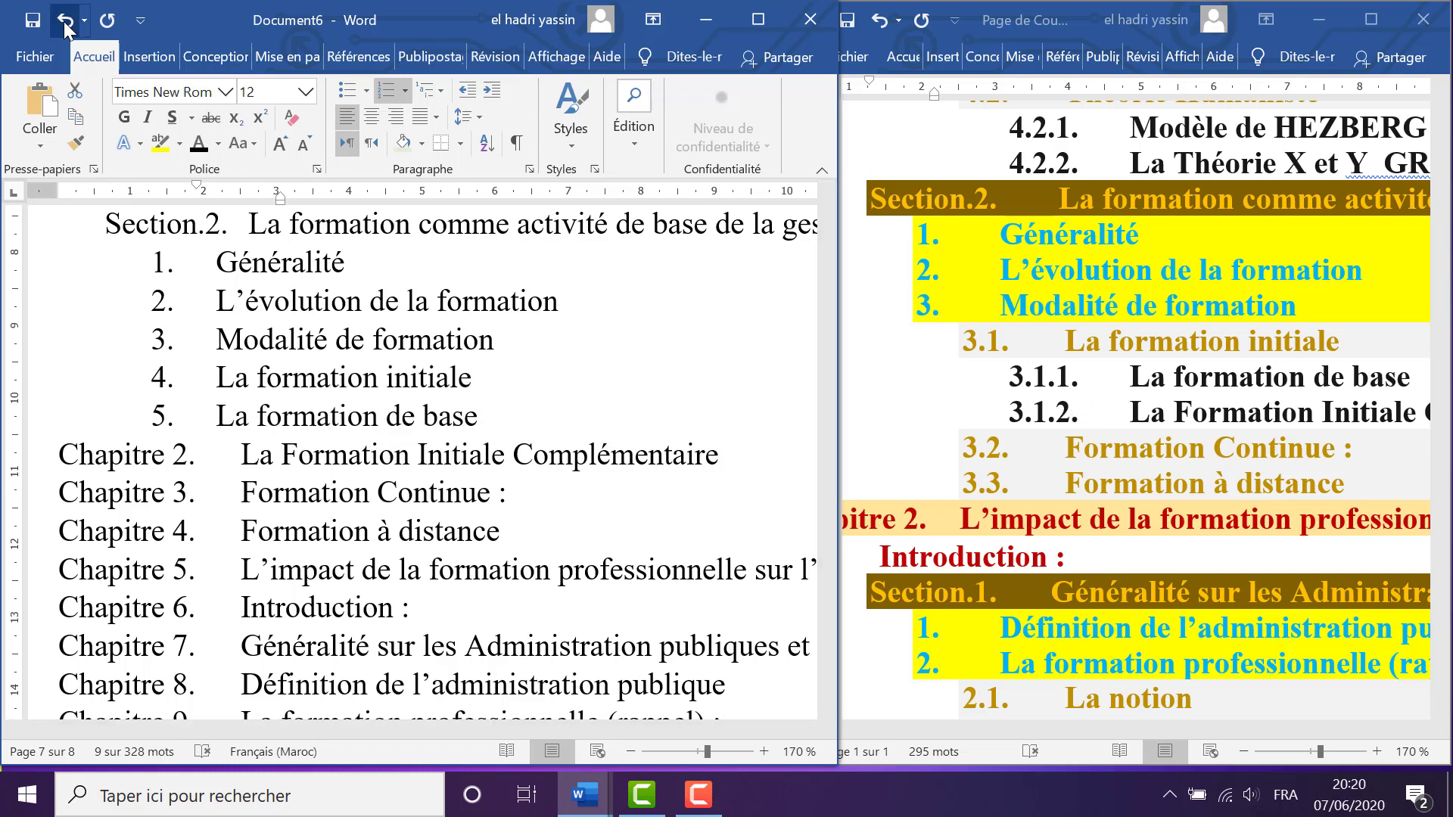
pyautogui.click(66, 26)
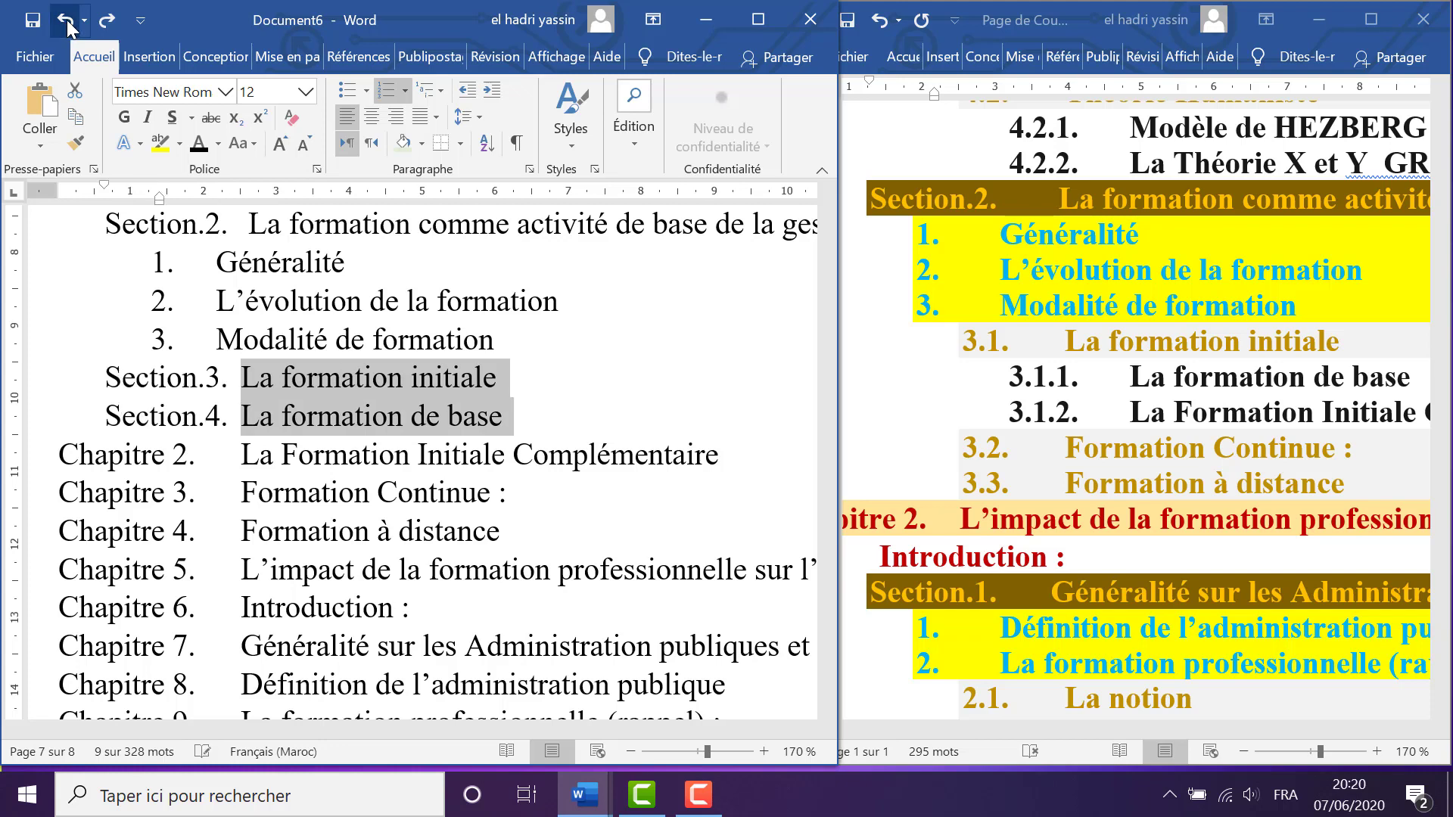
pyautogui.click(67, 26)
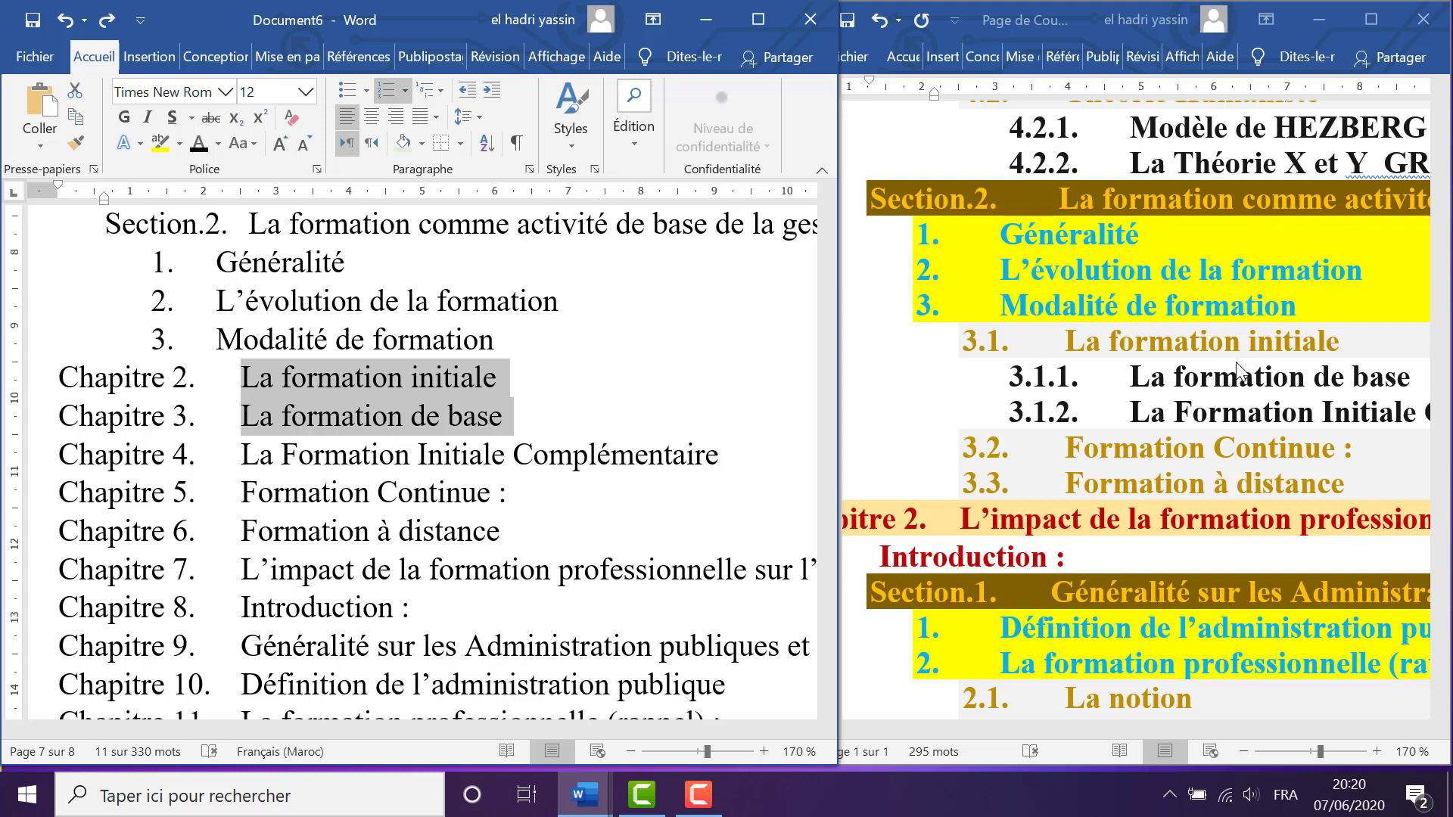
# Demote only the heading "La formation initiale" to list level 4, under "Modalité de formation"
pyautogui.click(309, 421)
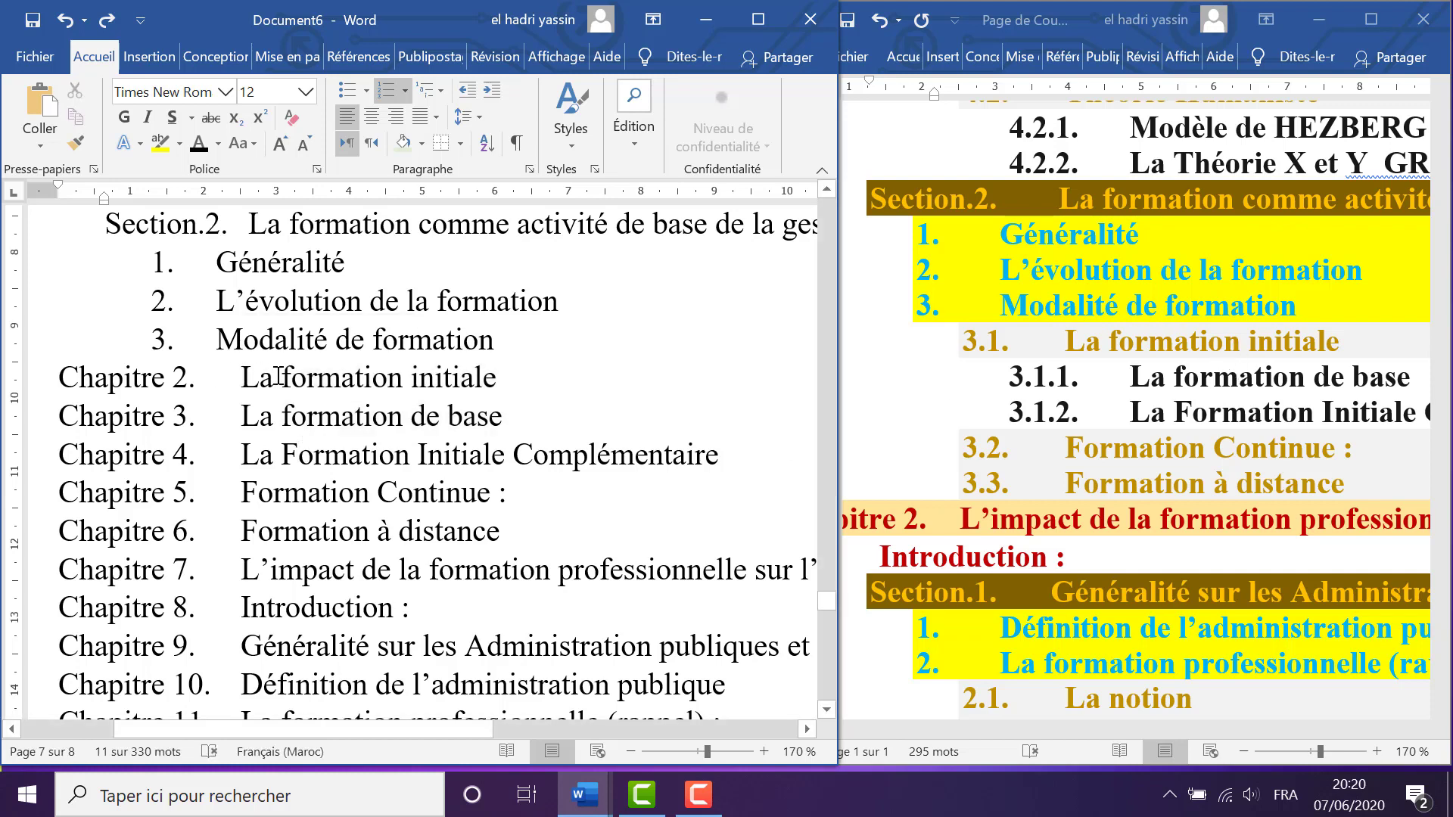
pyautogui.moveTo(243, 378); pyautogui.dragTo(511, 374)
pyautogui.press('Tab')
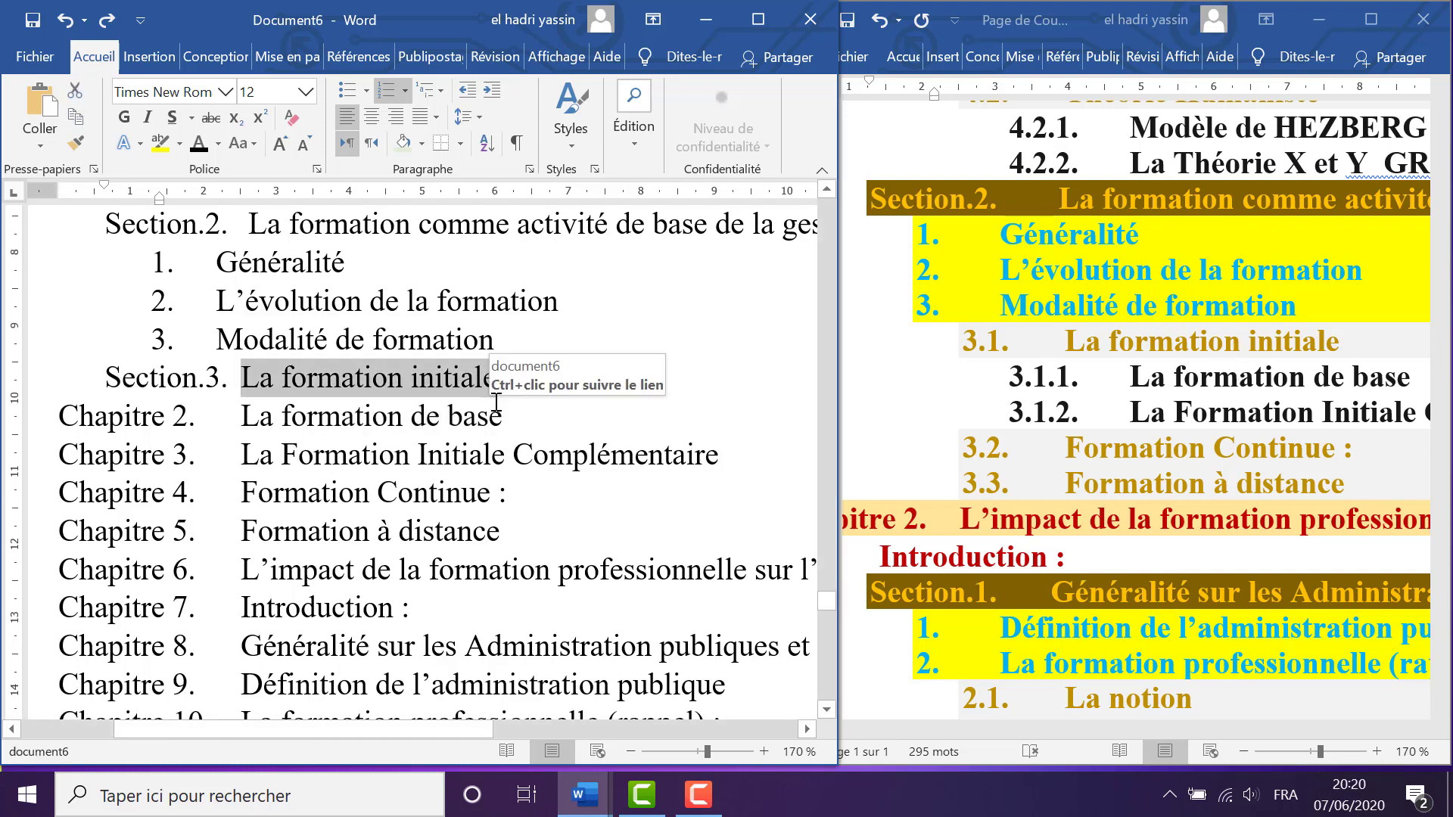
pyautogui.press('Tab')
pyautogui.press('Tab')
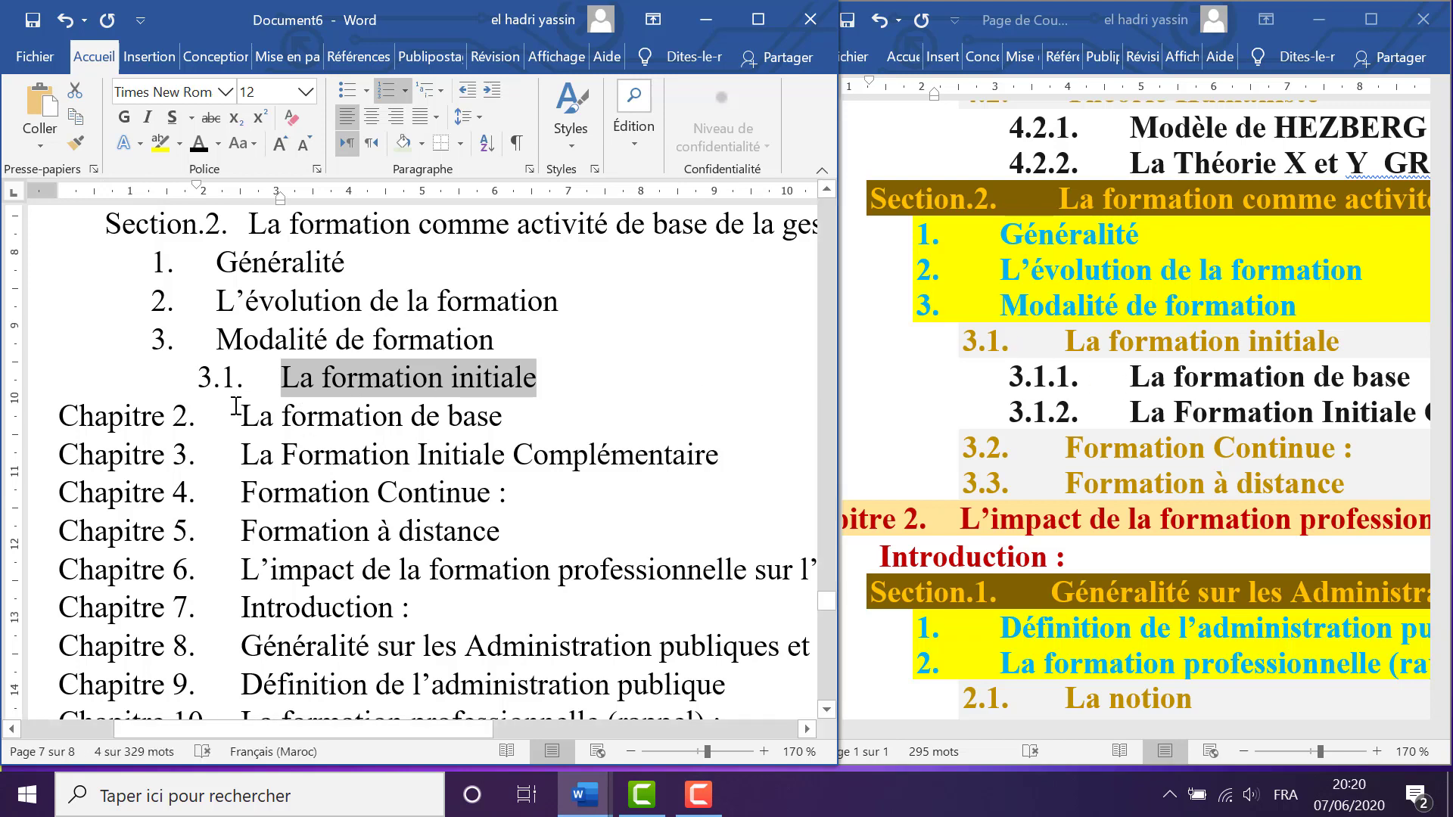
# Demote the headings "La formation de base" and "La Formation Initiale Complémentaire" to list level 5, under "La formation initiale"
pyautogui.moveTo(242, 421); pyautogui.dragTo(575, 447)
pyautogui.press('Tab')
pyautogui.press('Tab')
pyautogui.press('Tab')
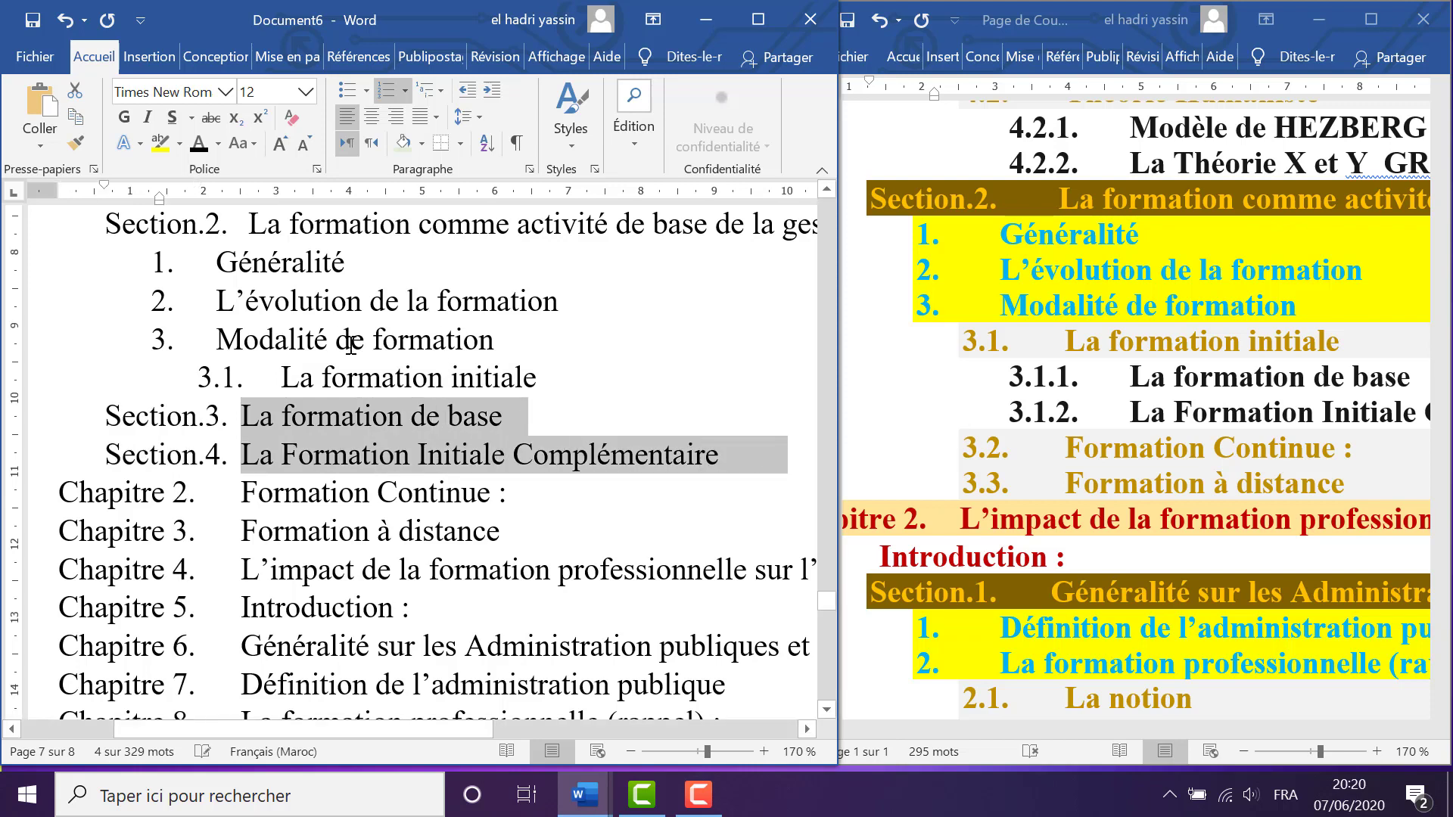
pyautogui.press('Tab')
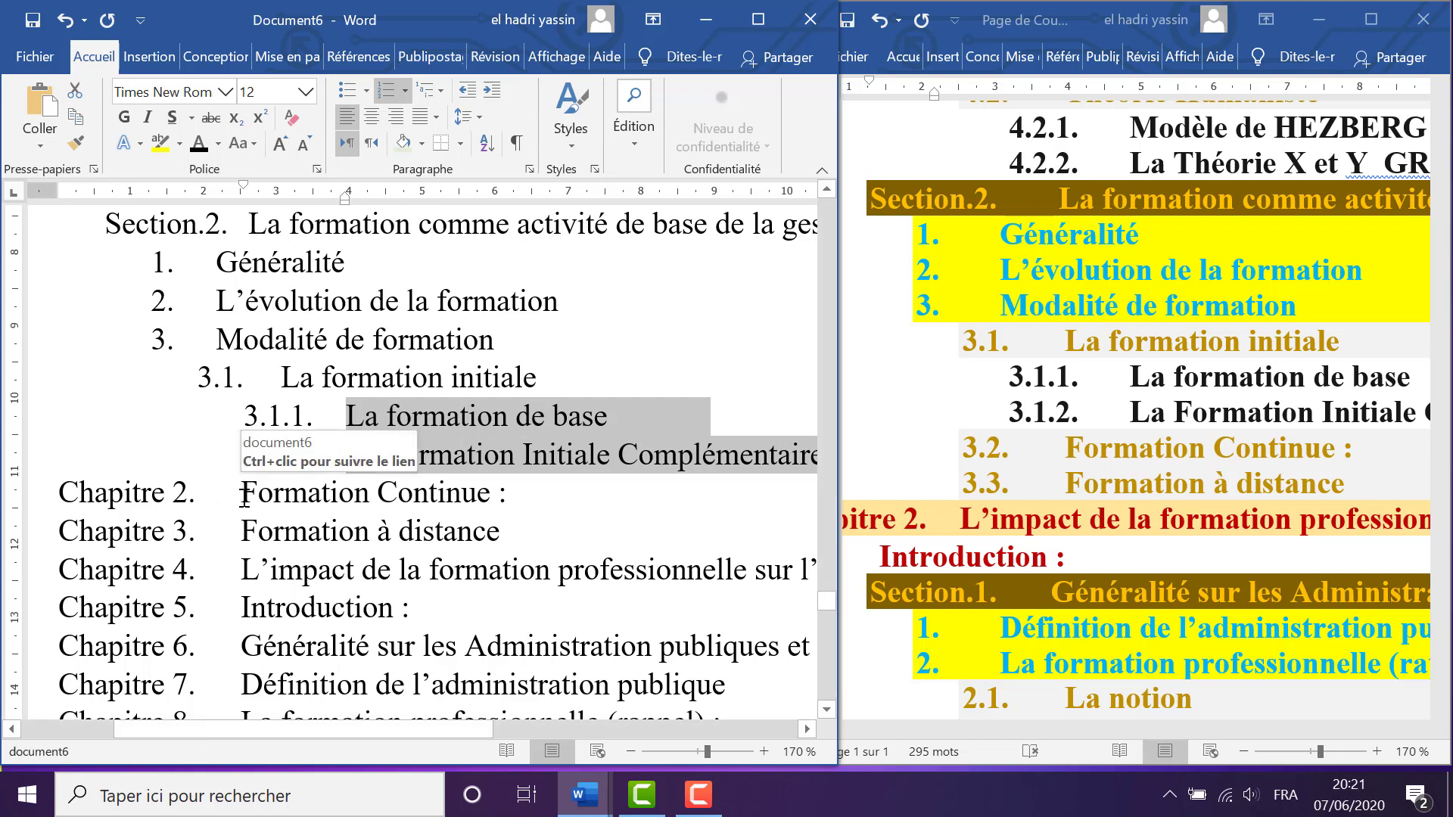
# Demote the headings "Formation Continue" and "Formation à distance" to list level 4, under "Modalité de formation"
pyautogui.moveTo(242, 494); pyautogui.dragTo(515, 533)
pyautogui.press('Tab')
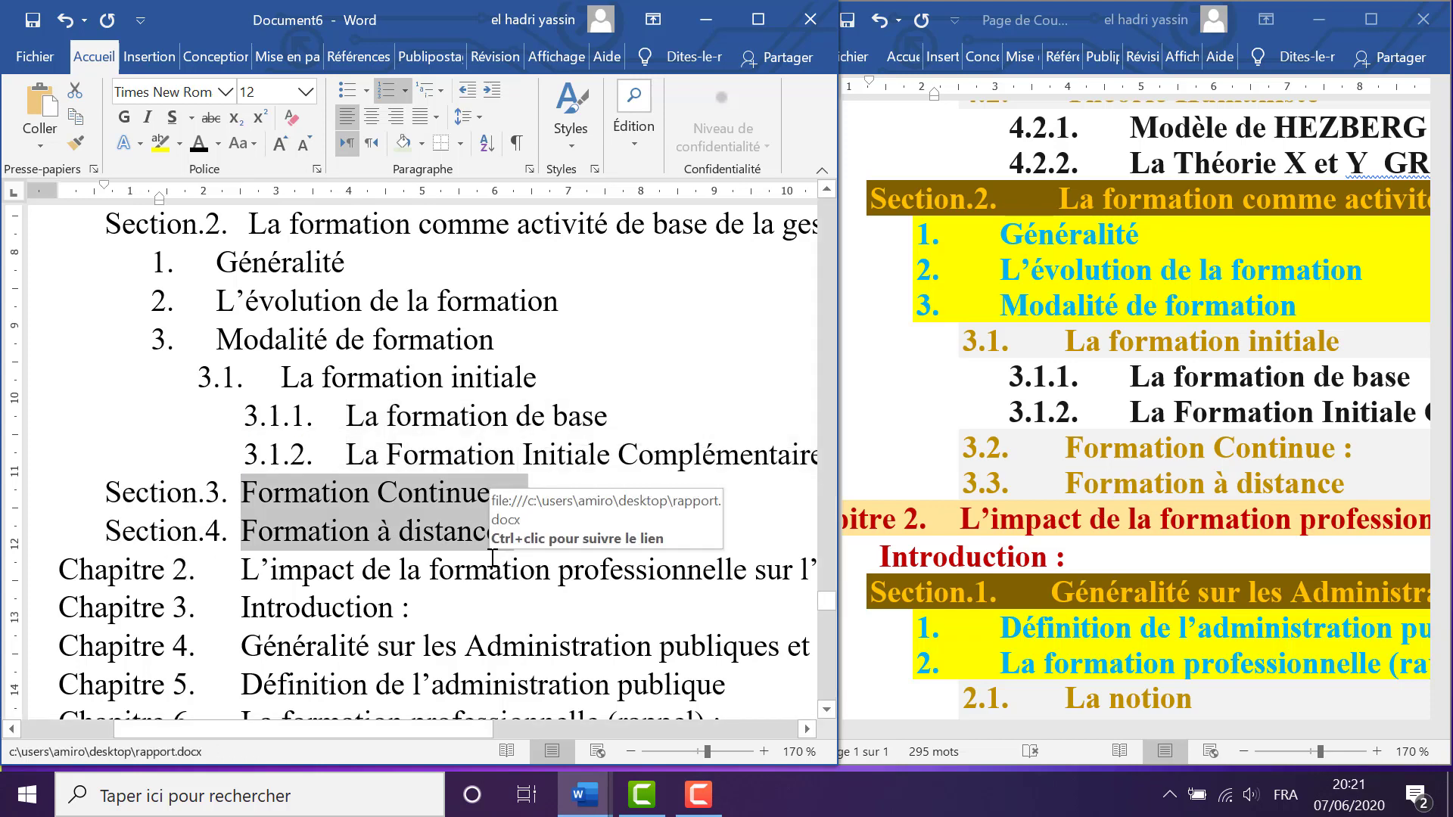
pyautogui.press('Tab')
pyautogui.press('Tab')
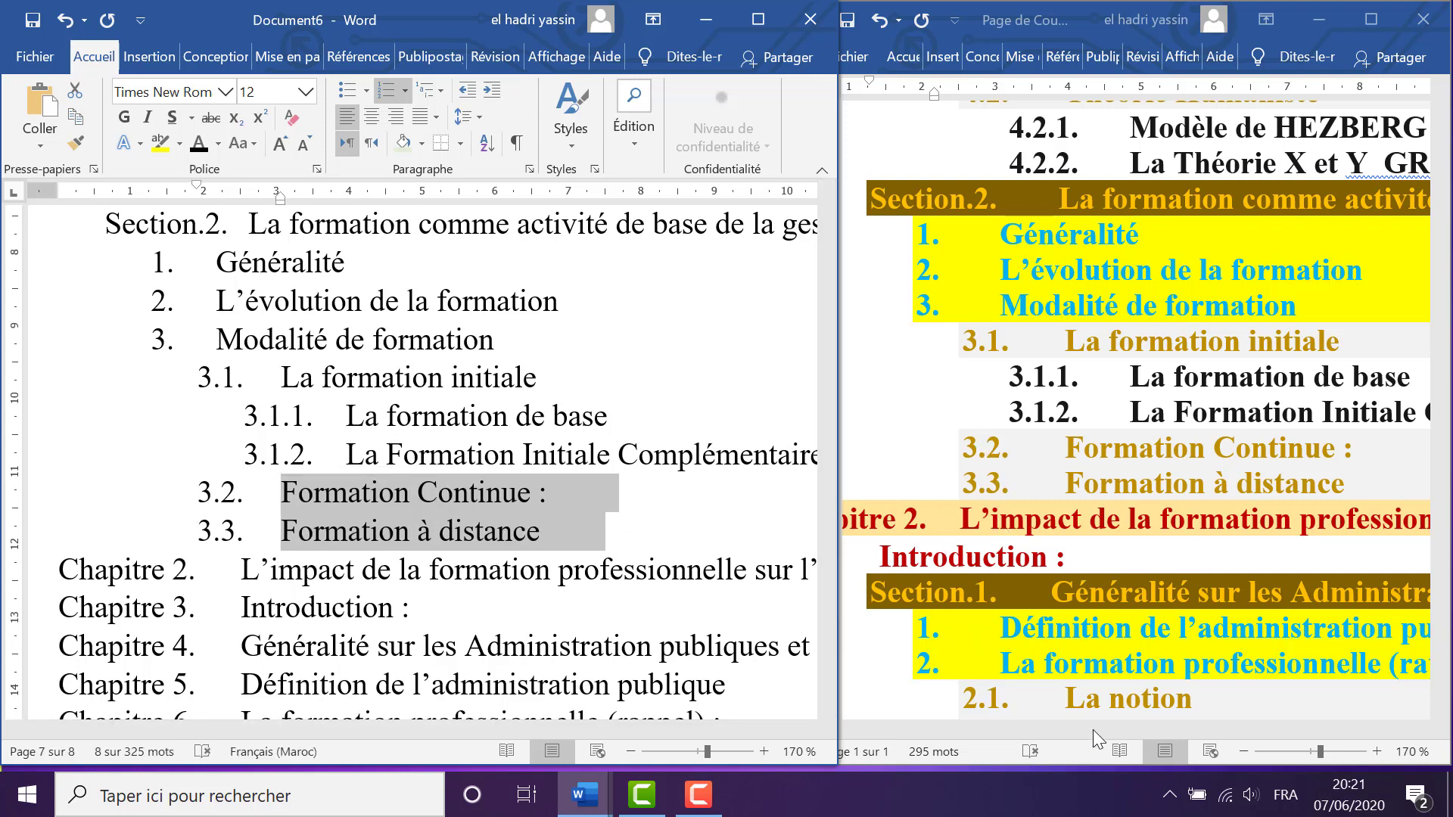
# Replace the chapter numbering of "Introduction" below Chapitre 2 with the four-diamond bullet
pyautogui.click(895, 522)
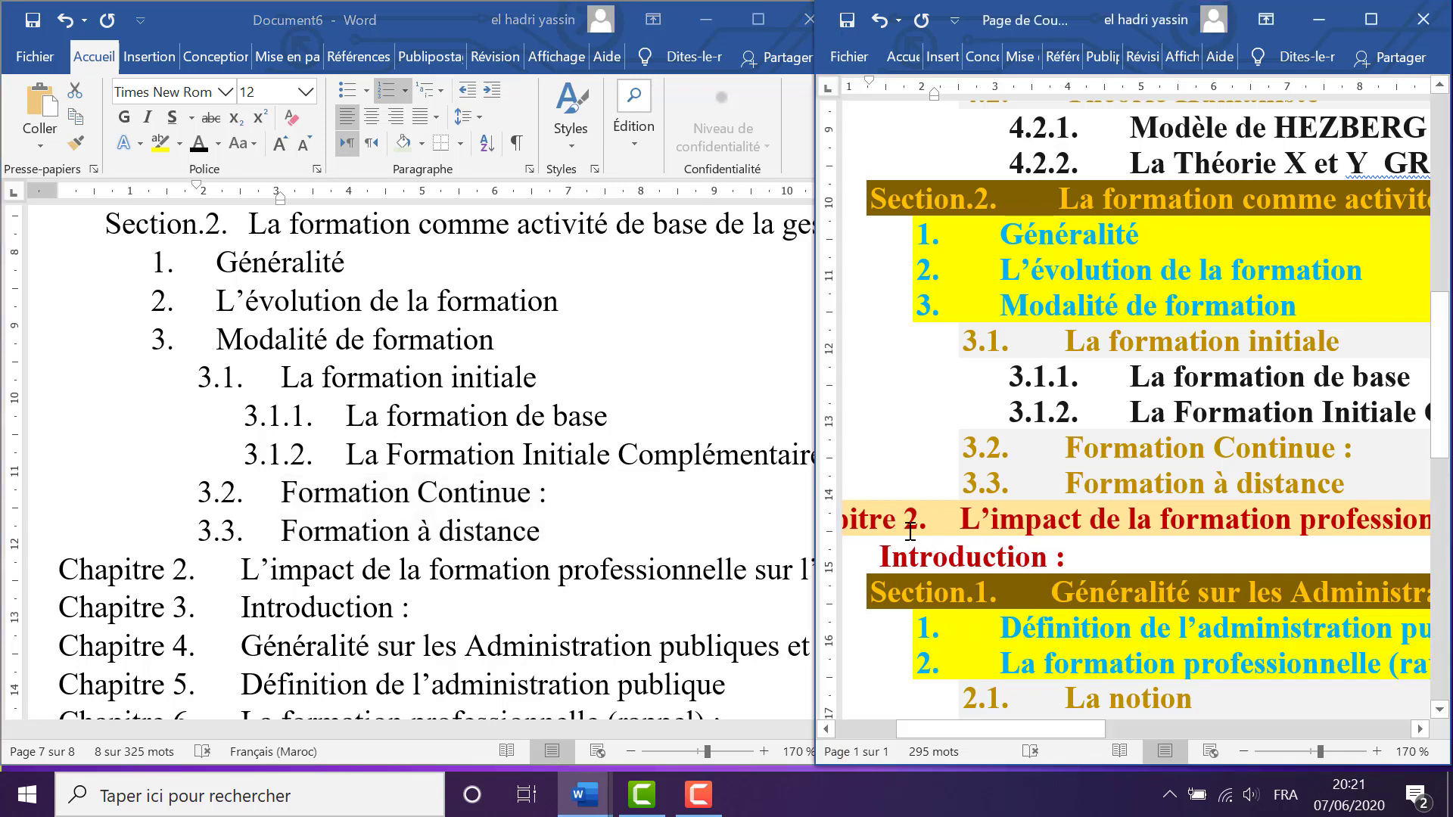
pyautogui.moveTo(950, 730); pyautogui.dragTo(876, 731)
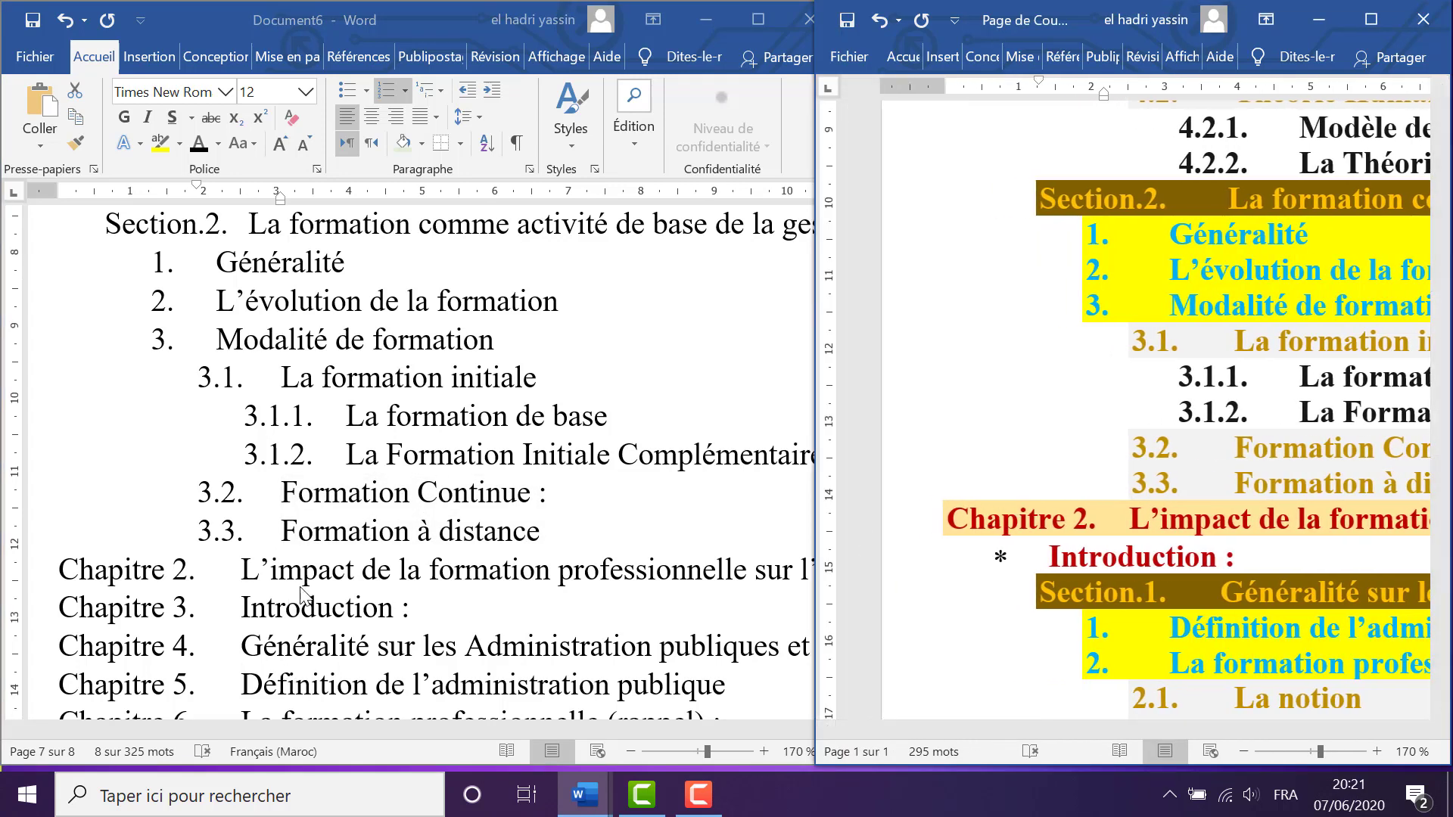
pyautogui.scroll(-2, 280, 559)
pyautogui.click(347, 402)
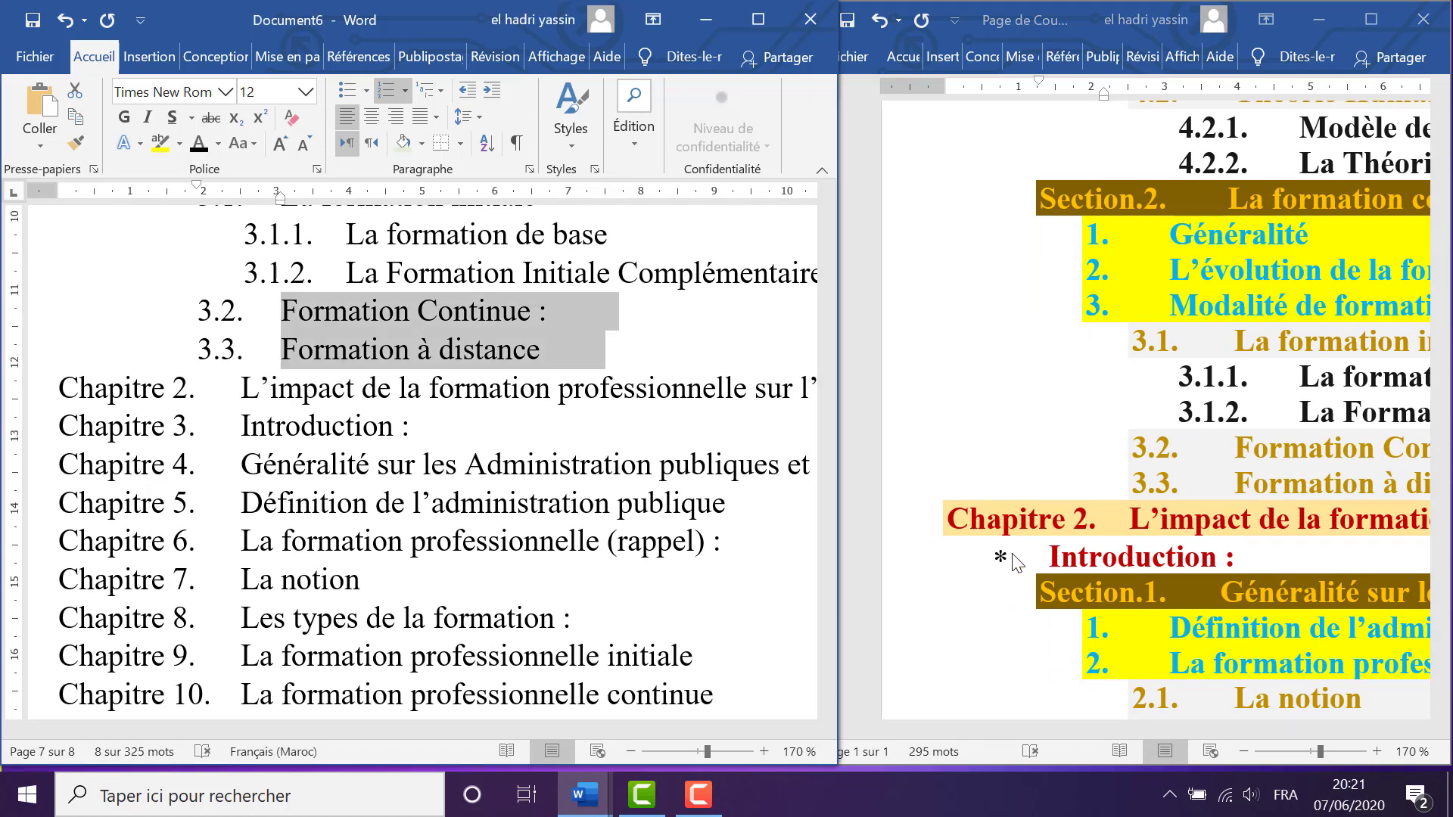
pyautogui.click(243, 426)
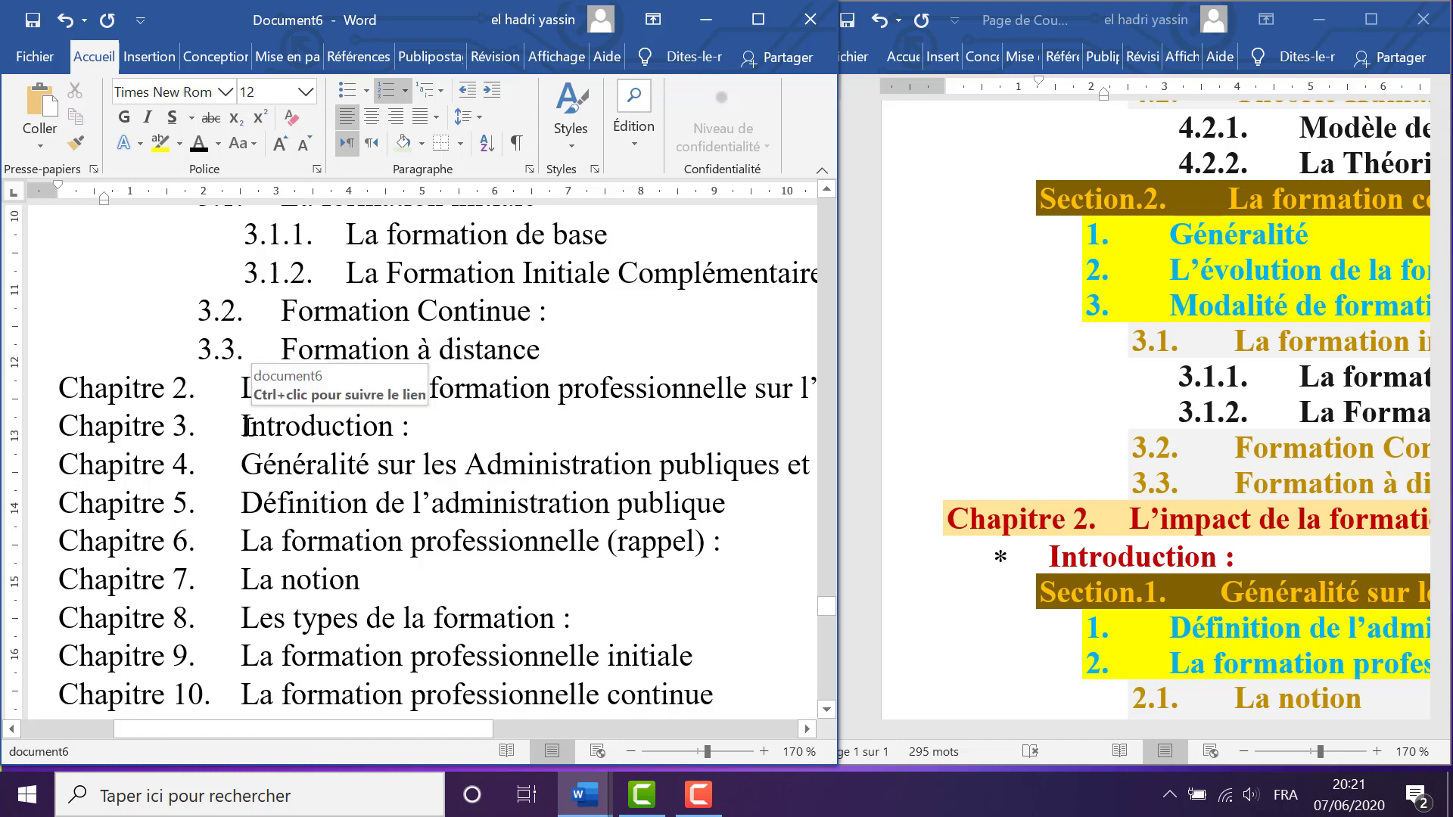
pyautogui.press('BackSpace')
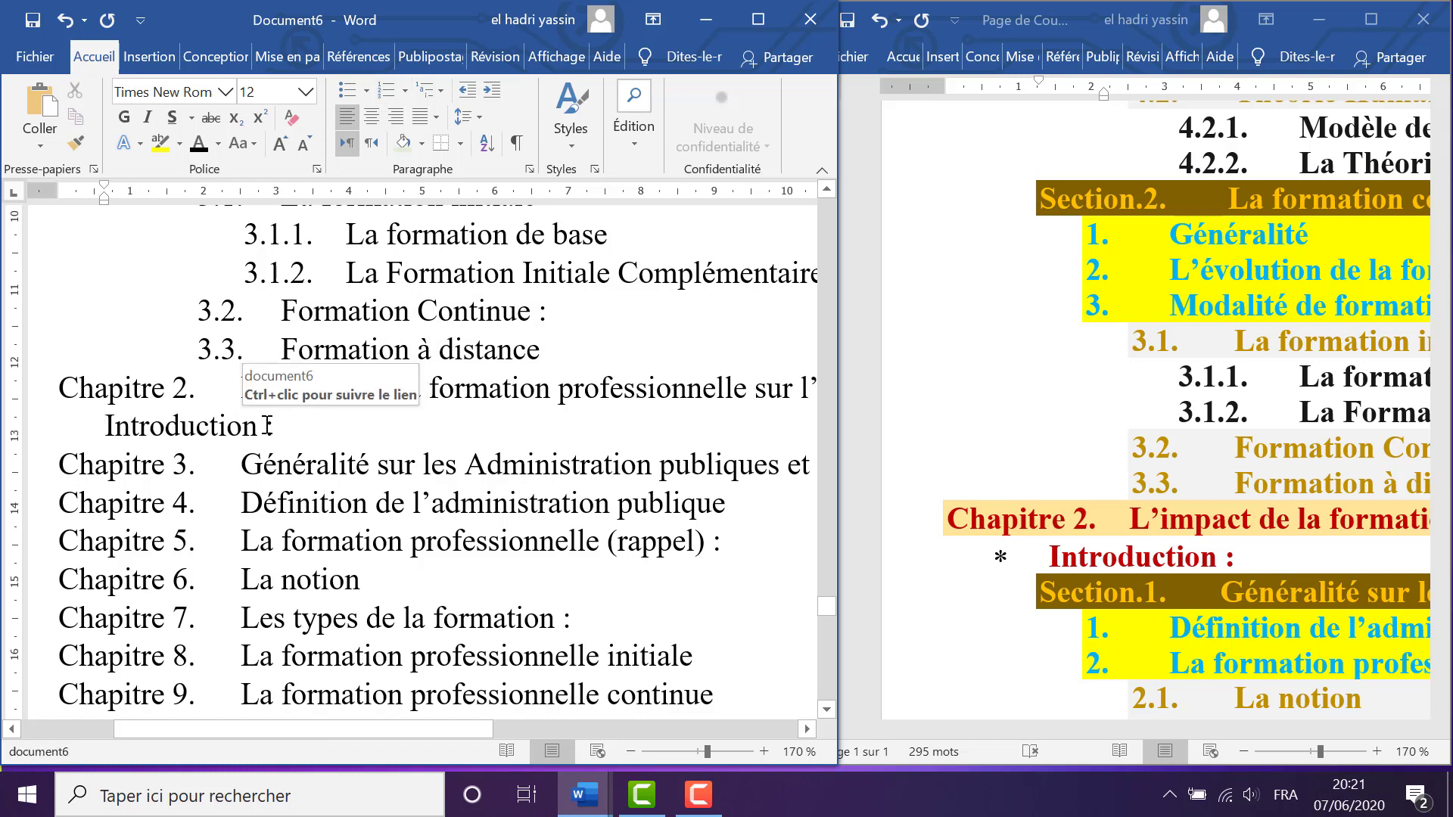
pyautogui.click(366, 90)
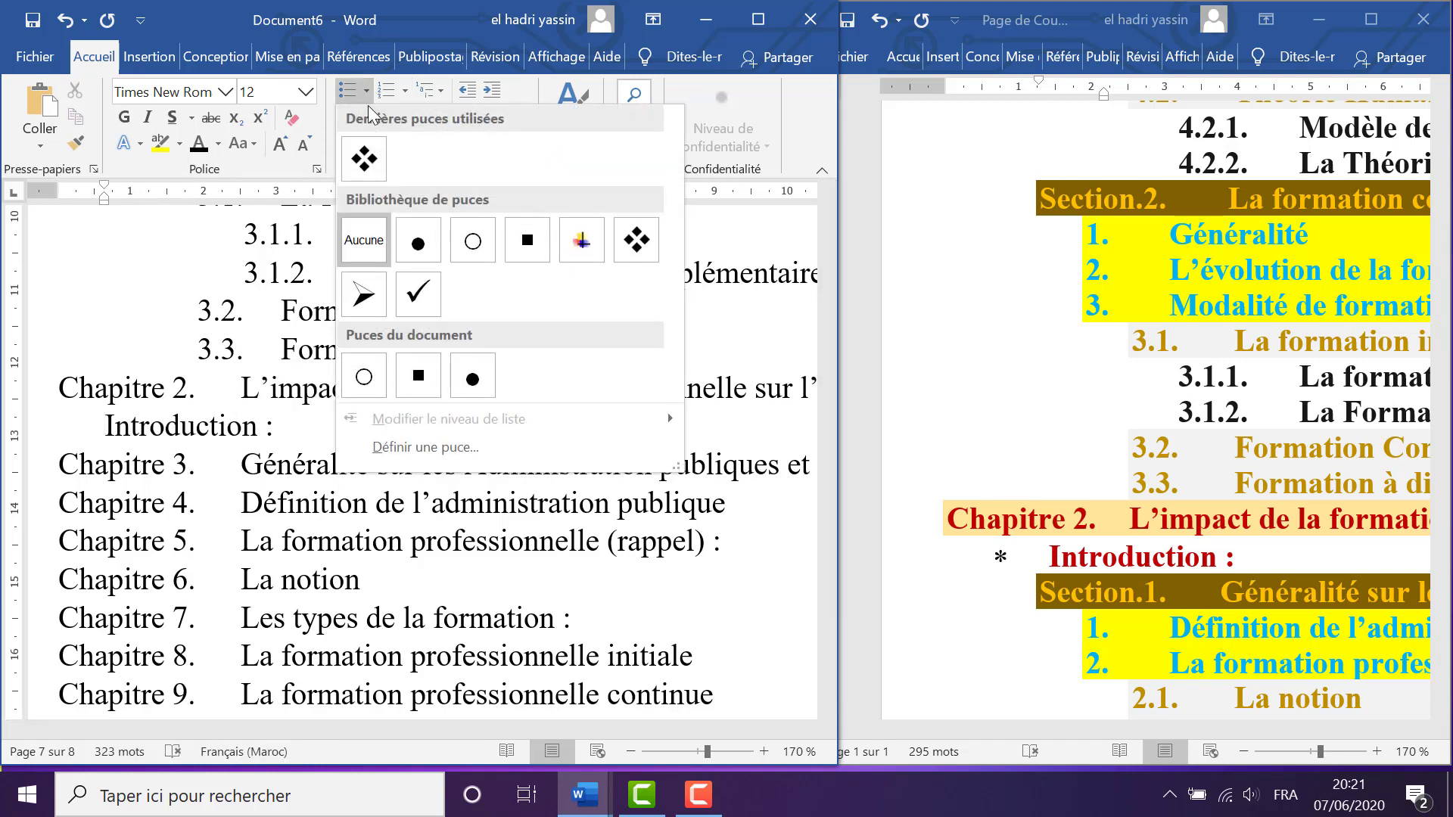
pyautogui.click(365, 158)
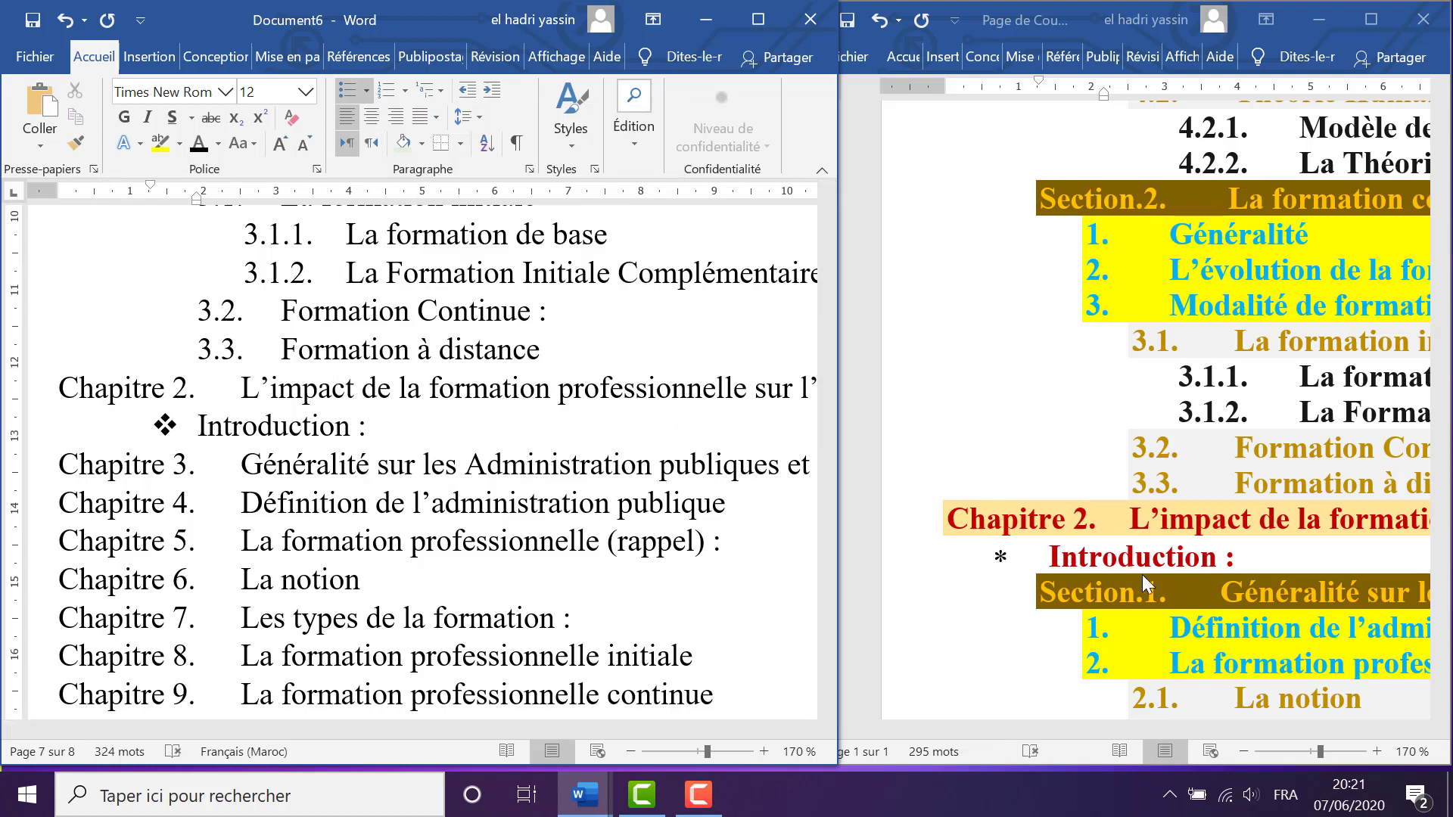
# Demote "Généralité sur les Administration publiques" to the Section level, and "Définition de l'administration publique" and "La formation professionnelle (rappel)" to list level 3
pyautogui.scroll(-4, 1146, 583)
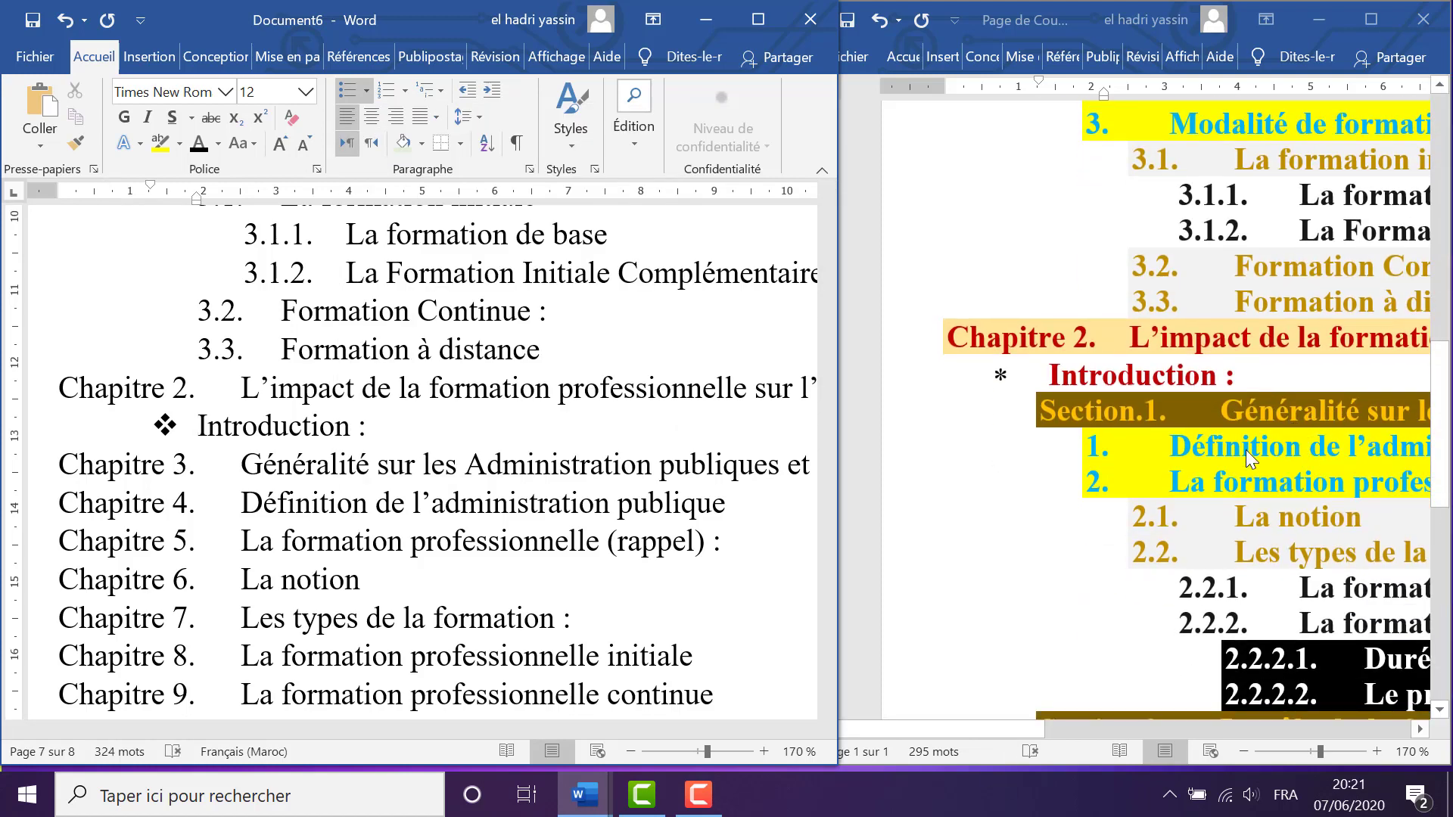
pyautogui.click(228, 469)
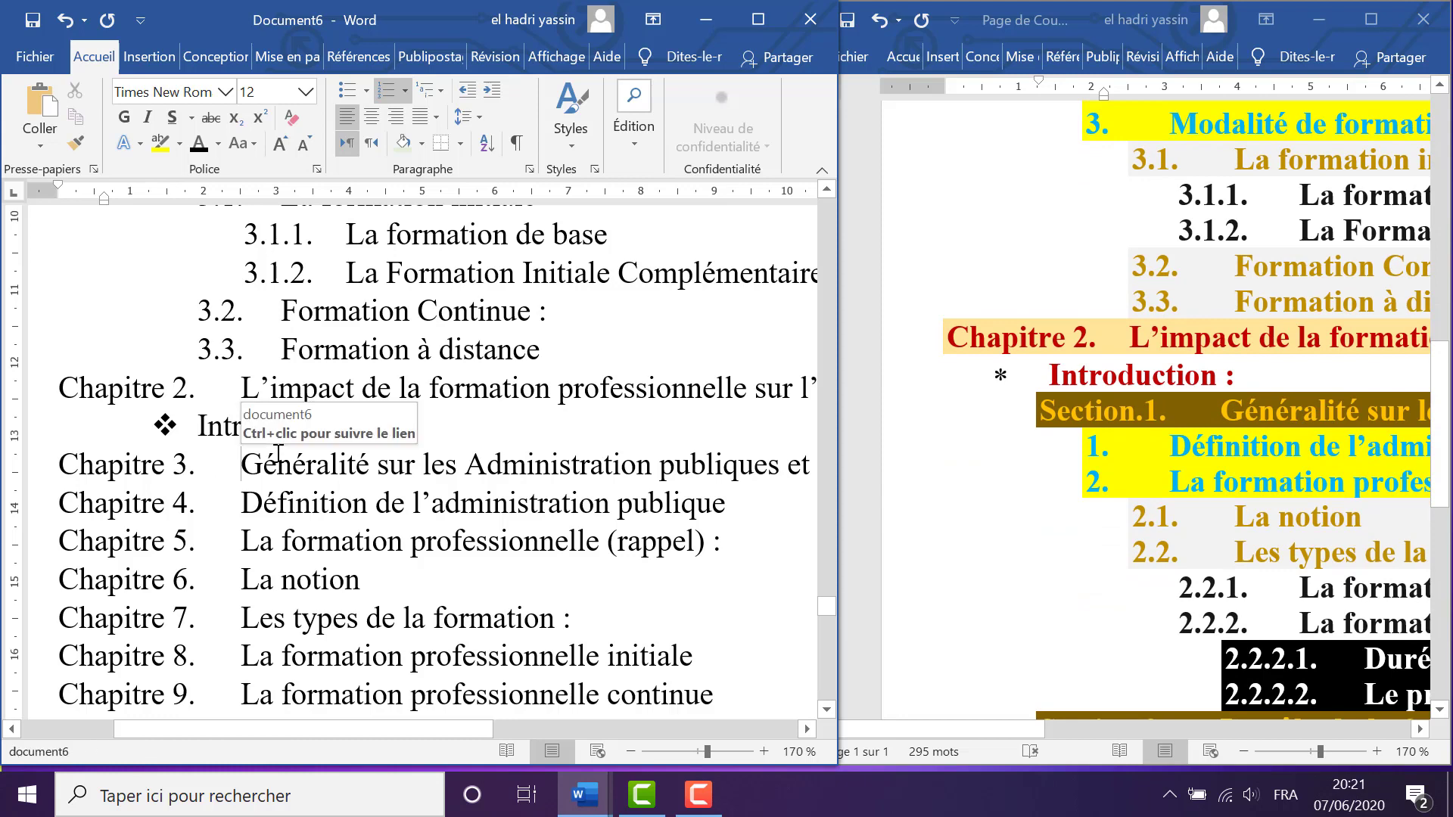
pyautogui.press('Tab')
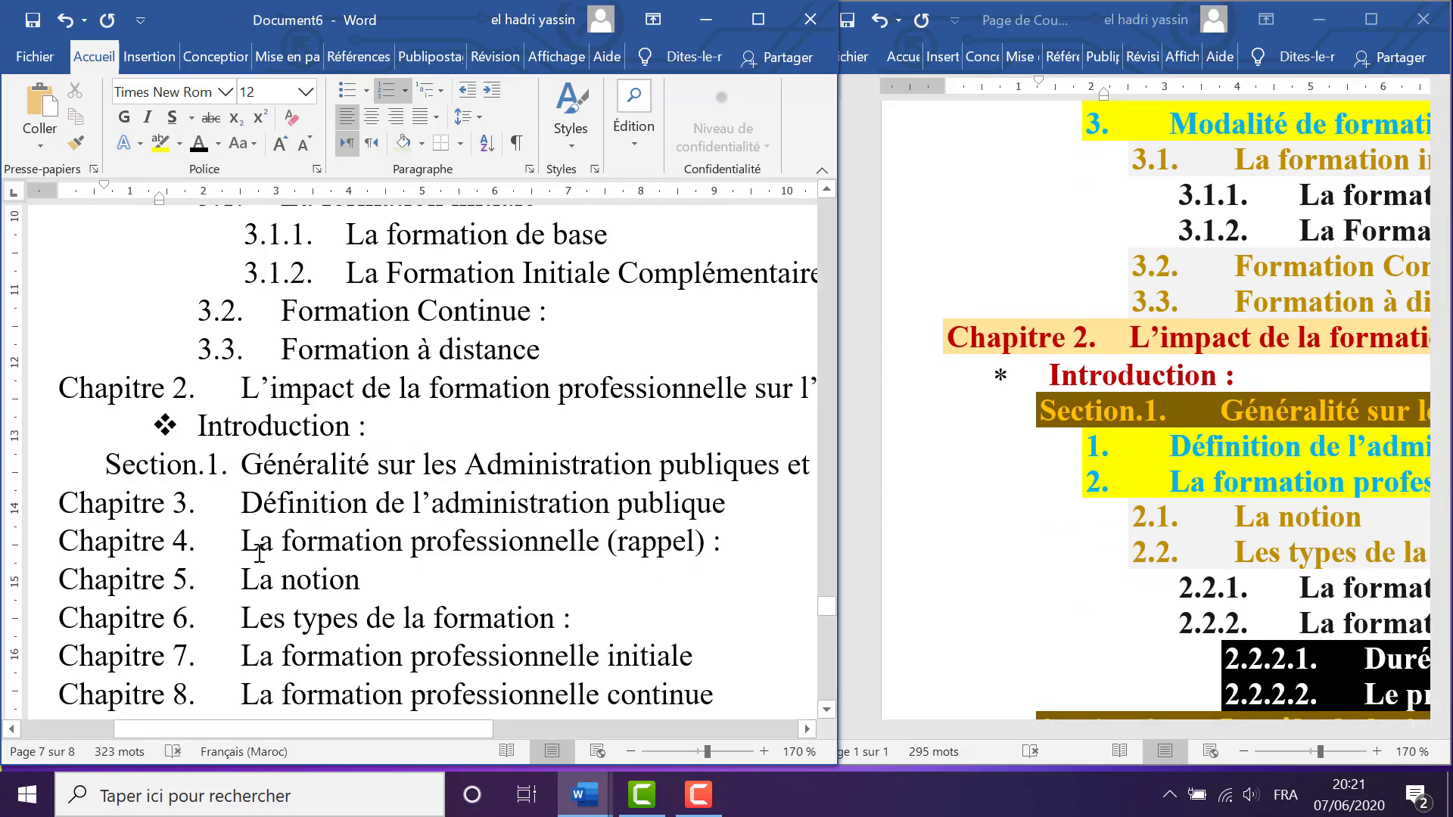
pyautogui.moveTo(239, 503); pyautogui.dragTo(728, 538)
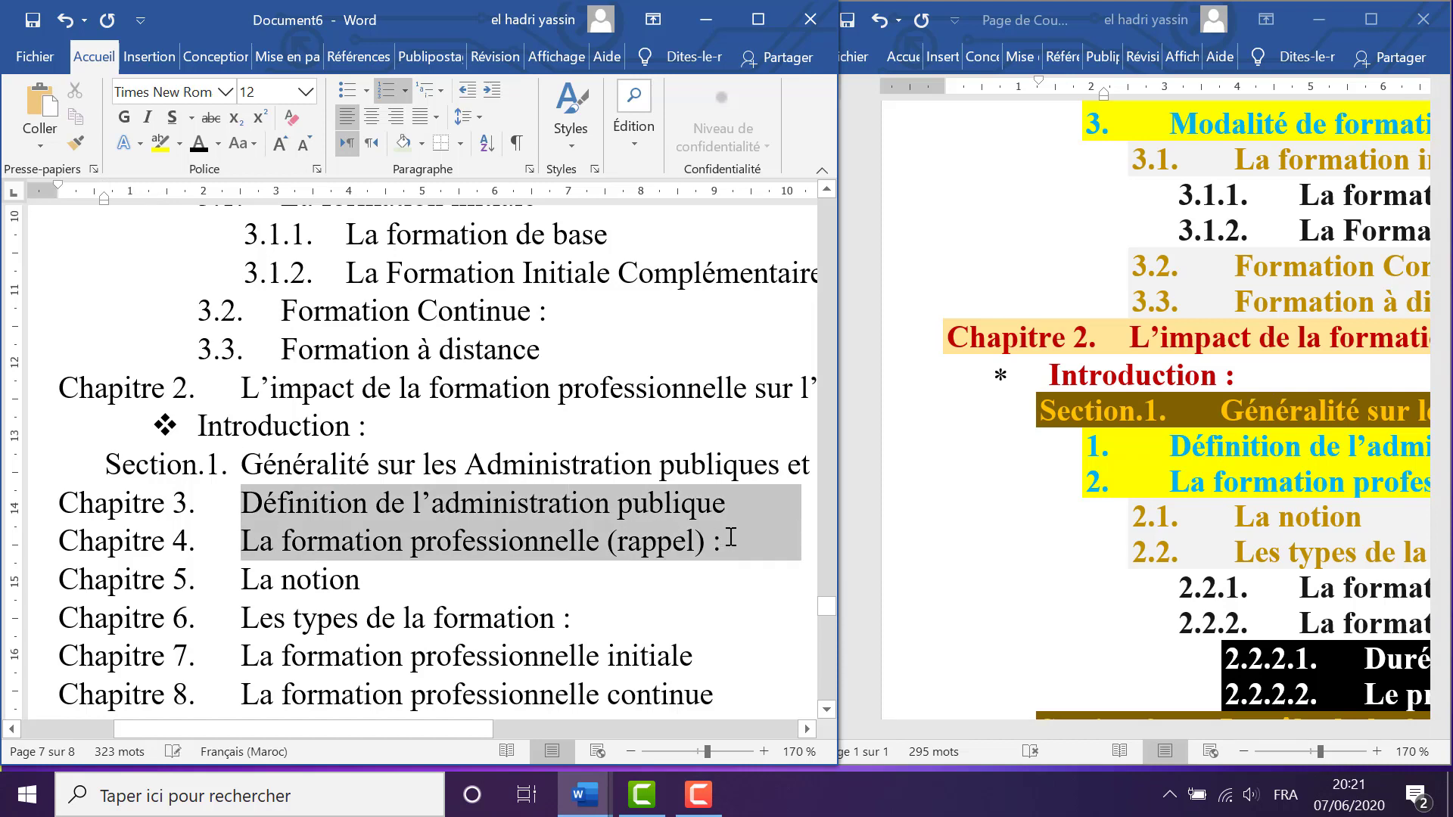
pyautogui.press('Tab')
pyautogui.press('Tab')
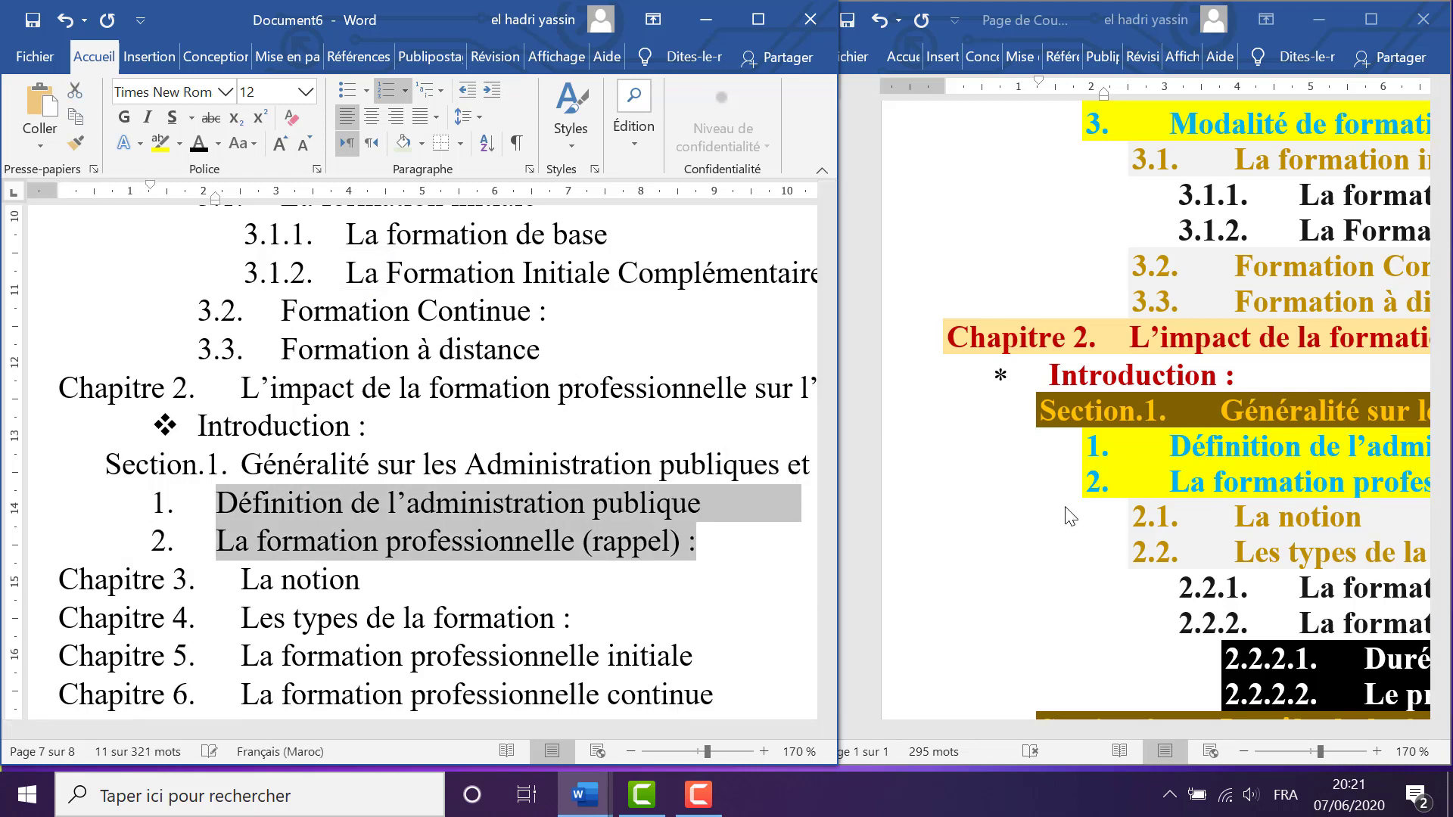
# Demote the headings "La notion" and "Les types de la formation" to list level 4, under "La formation professionnelle (rappel)"
pyautogui.scroll(-4, 801, 594)
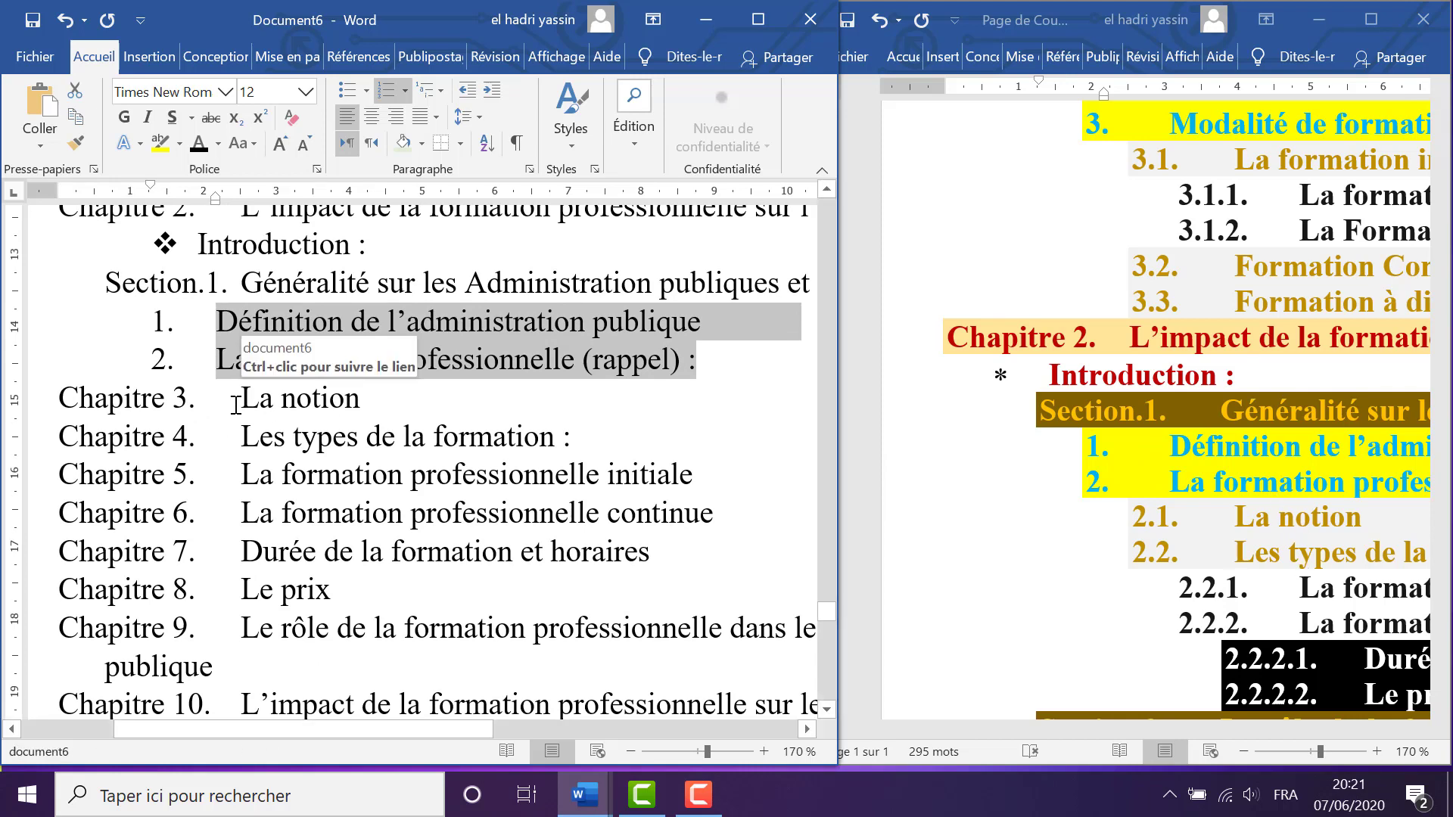
pyautogui.moveTo(240, 399); pyautogui.dragTo(498, 446)
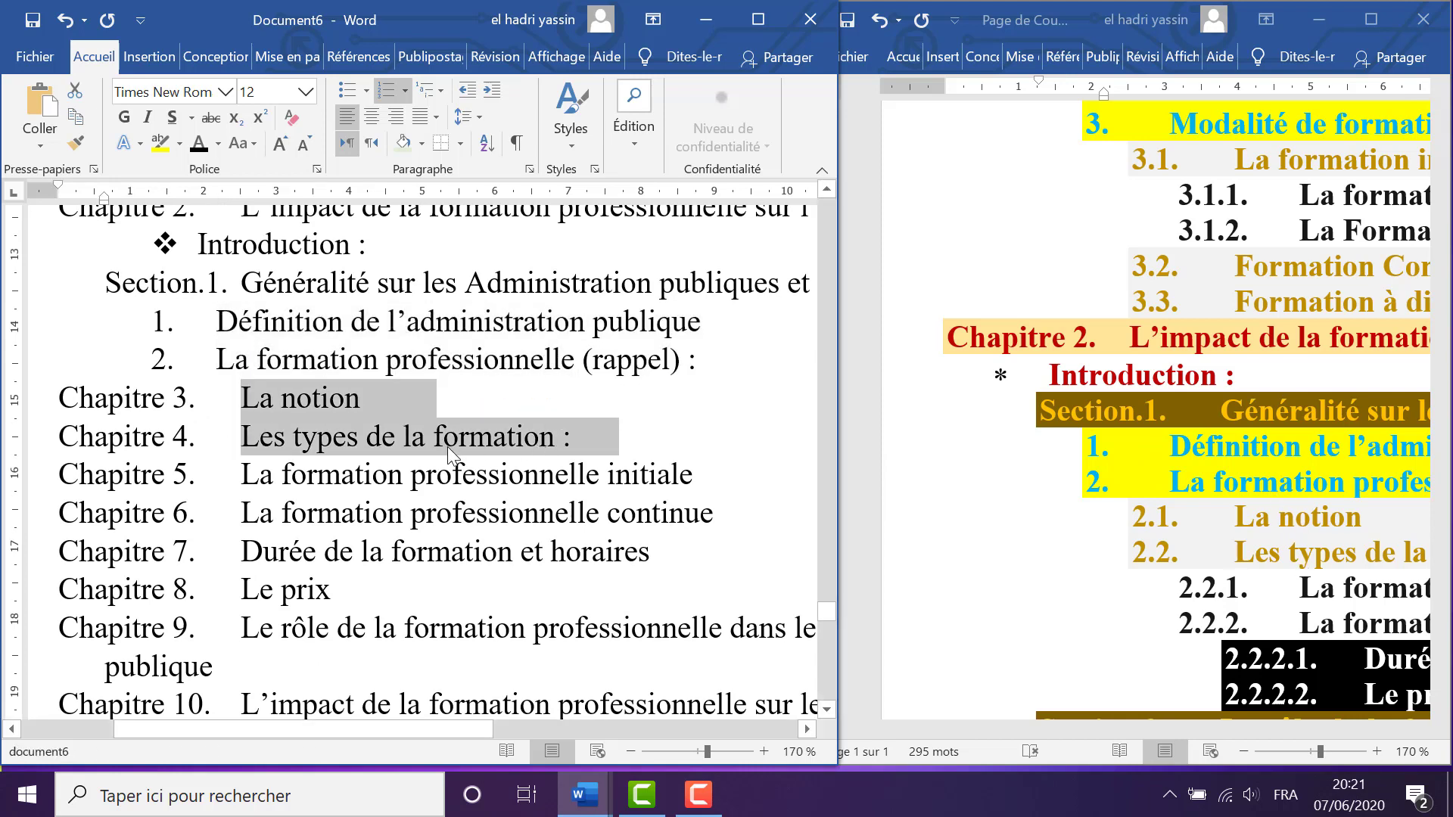
pyautogui.press('Tab')
pyautogui.press('Tab')
pyautogui.press('Tab')
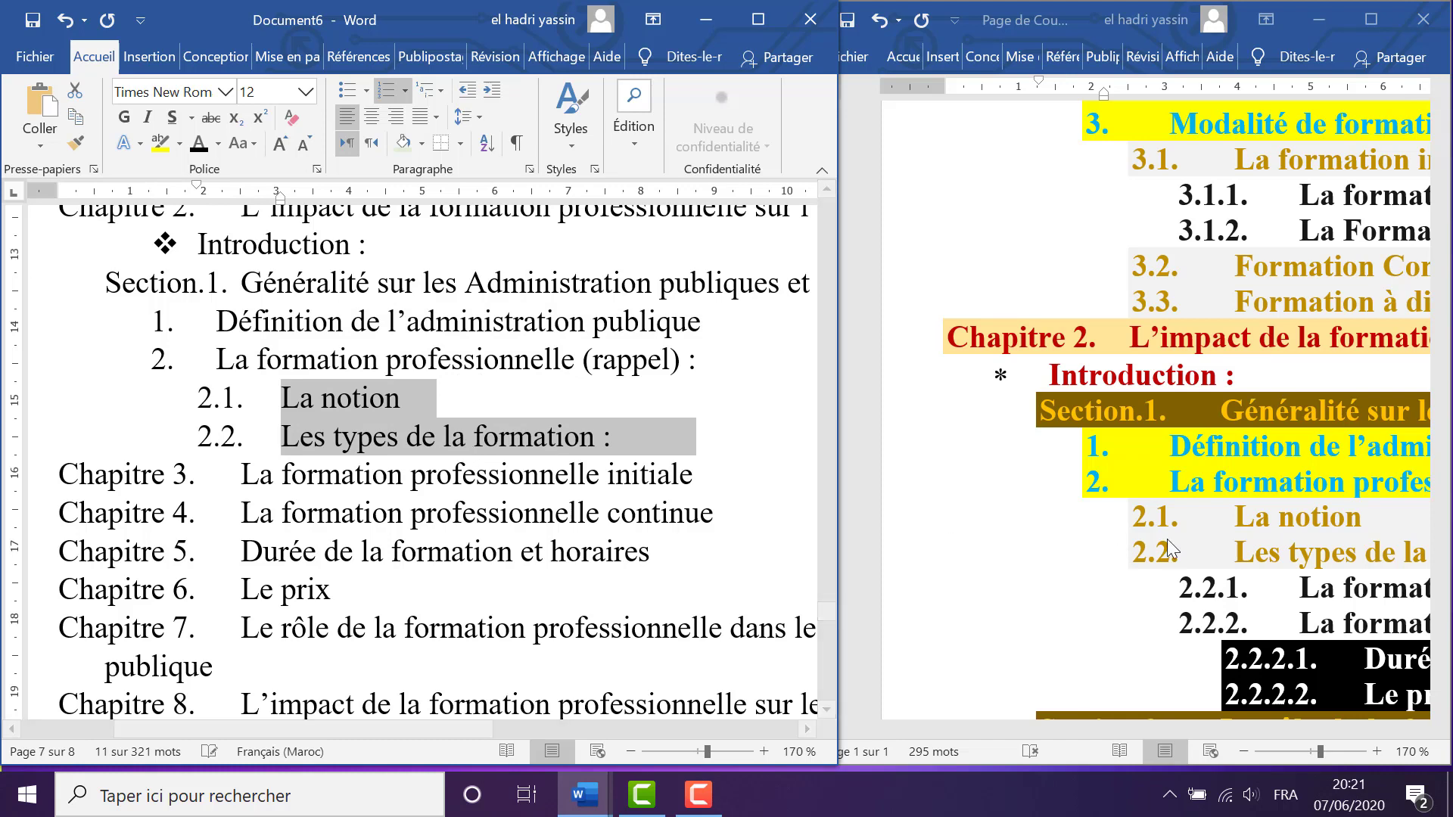
# Demote "La formation professionnelle initiale" and "La formation professionnelle continue" to list level 5, under "Les types de la formation"
pyautogui.scroll(-1, 179, 559)
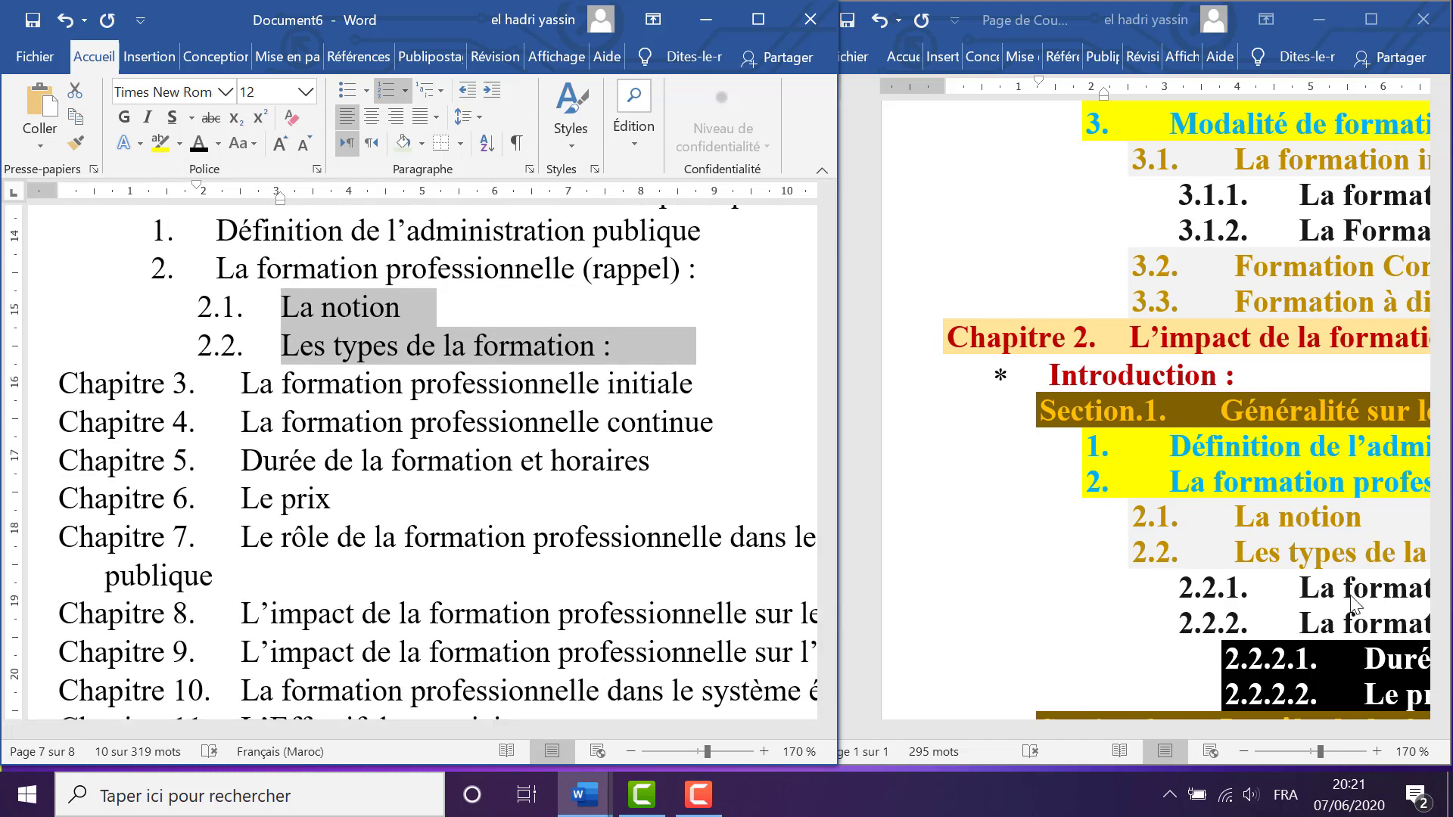
pyautogui.moveTo(244, 383); pyautogui.dragTo(701, 429)
pyautogui.press('Tab')
pyautogui.press('Tab')
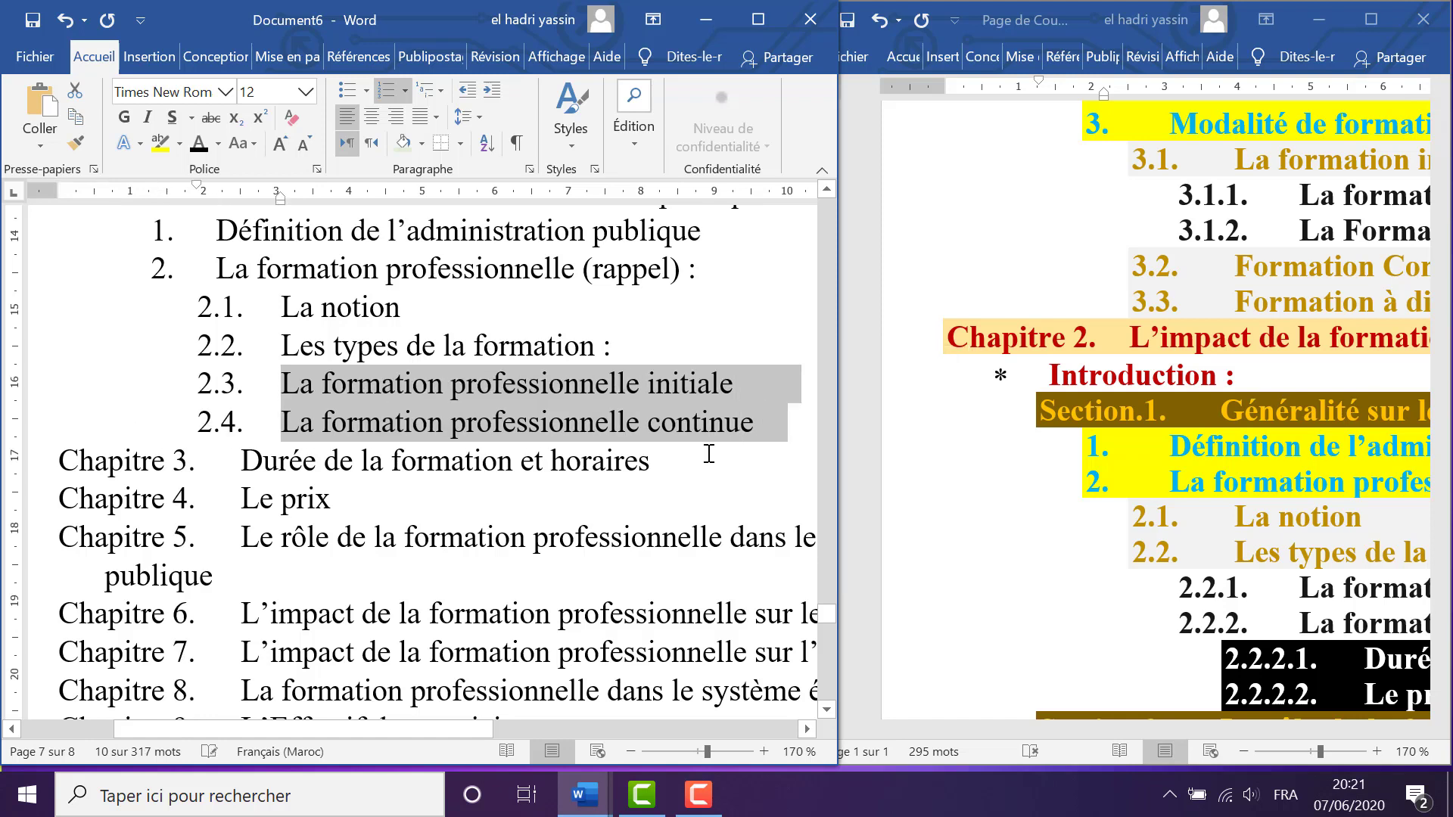
pyautogui.press('Tab')
# Demote the headings "Durée de la formation et horaires" and "Le prix" to list level 6, under "La formation professionnelle continue"
pyautogui.scroll(-3, 1230, 602)
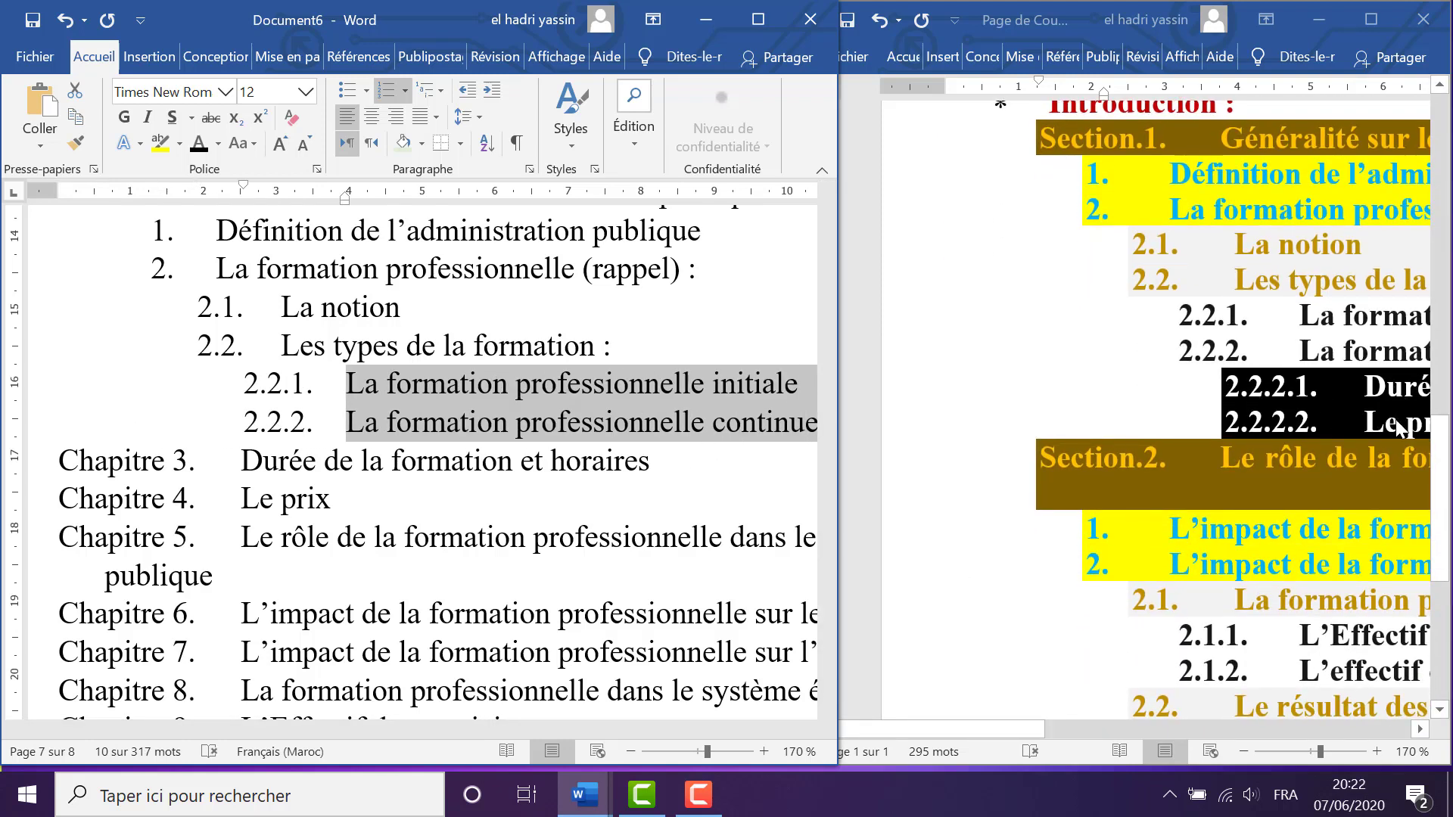
pyautogui.moveTo(237, 463); pyautogui.dragTo(345, 496)
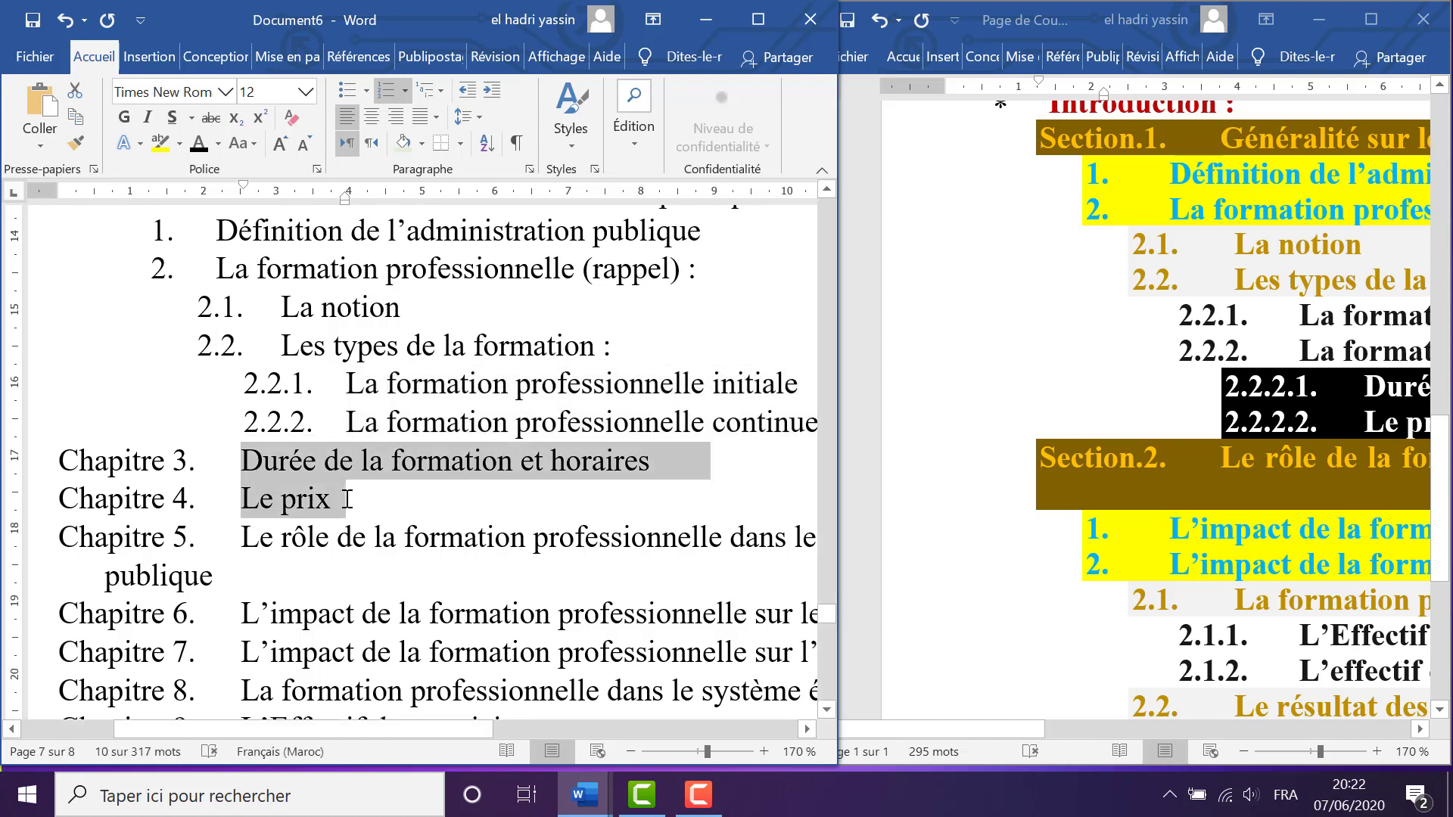
pyautogui.press('Tab')
pyautogui.press('Tab')
pyautogui.press('Tab')
pyautogui.press('Tab')
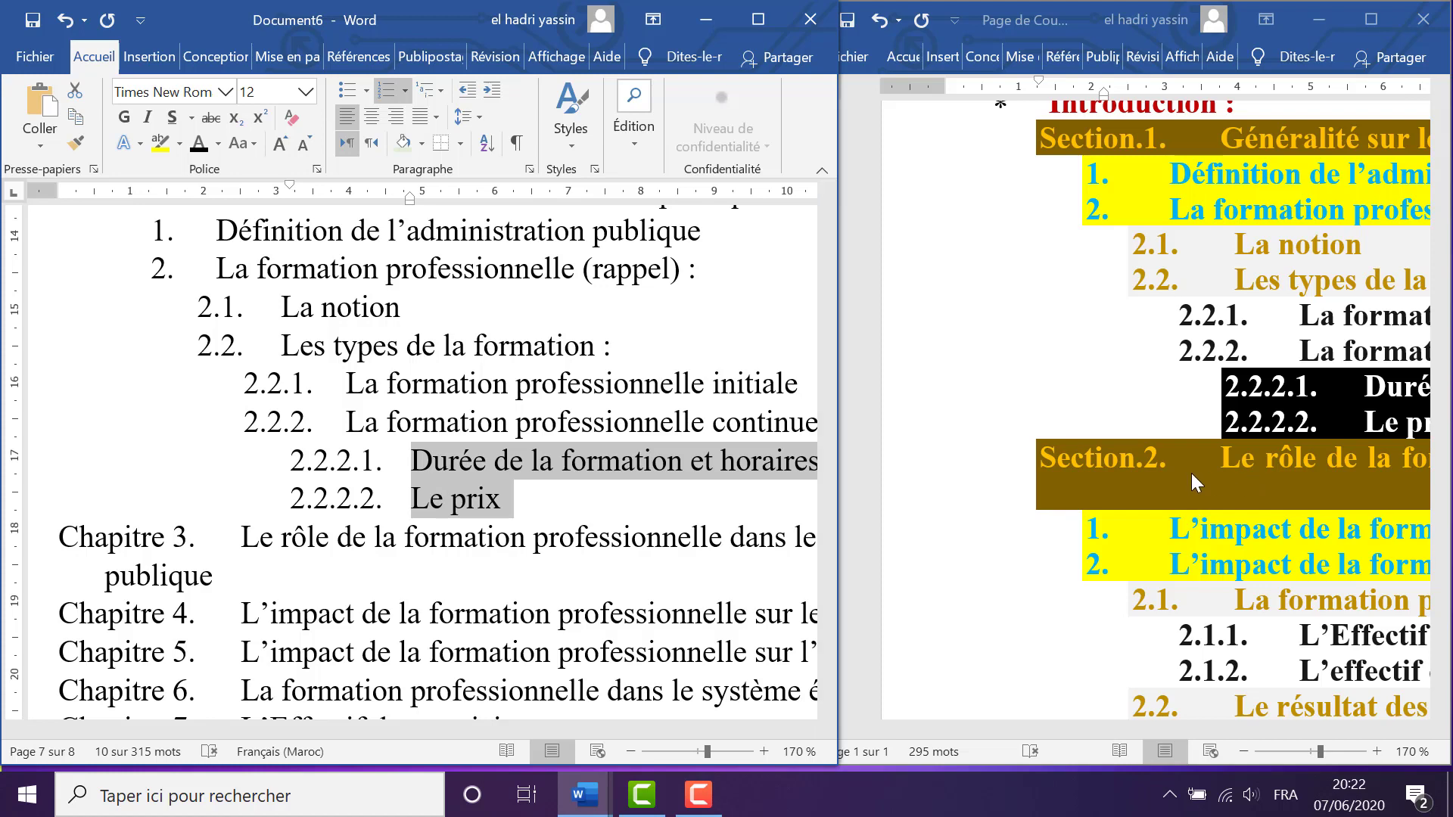
# Demote "Le rôle de la formation professionnelle" to the Section level and the two "L'impact de la formation professionnelle" headings below it to list level 3
pyautogui.click(244, 539)
pyautogui.press('Tab')
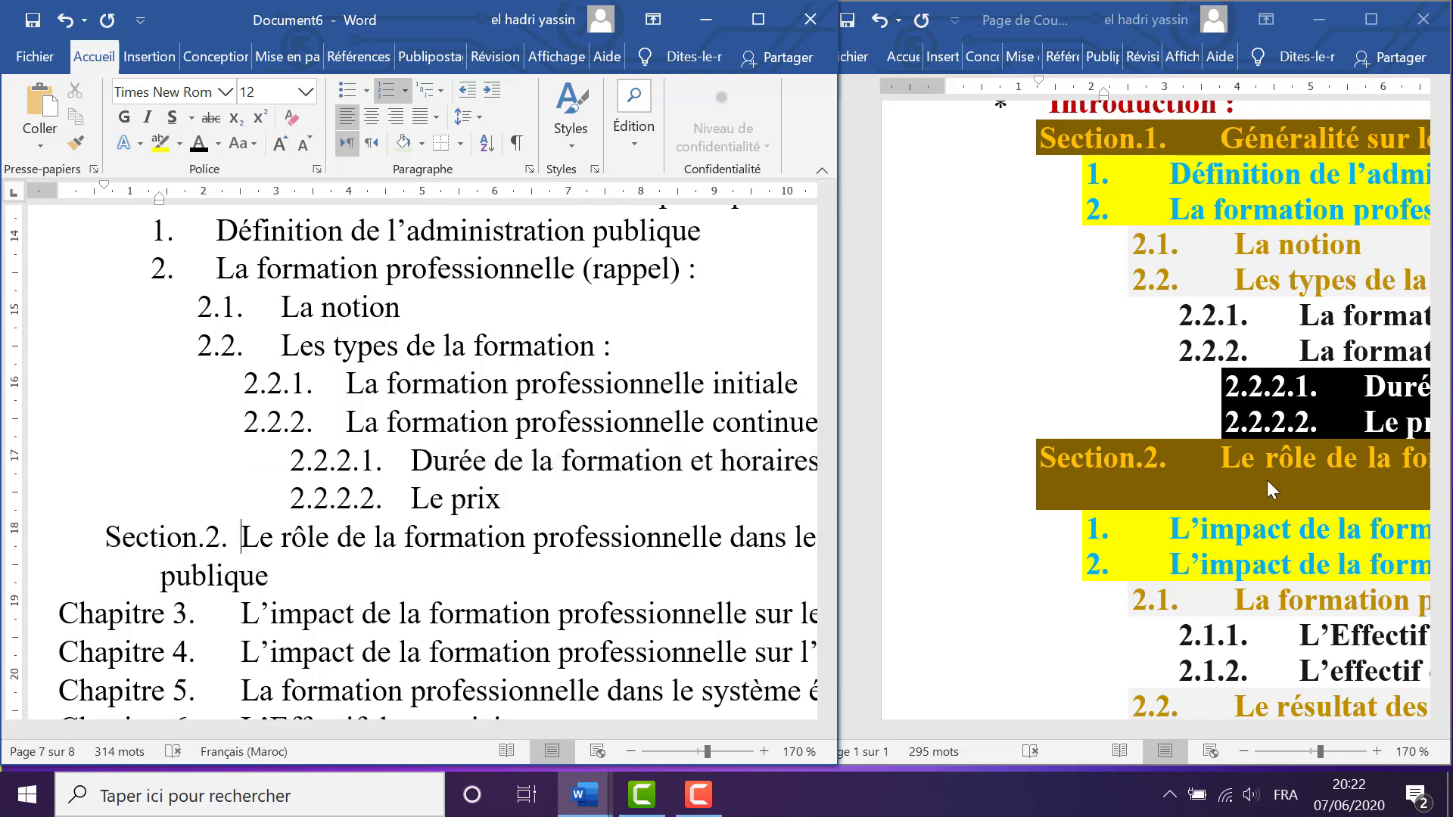
pyautogui.scroll(-3, 1267, 480)
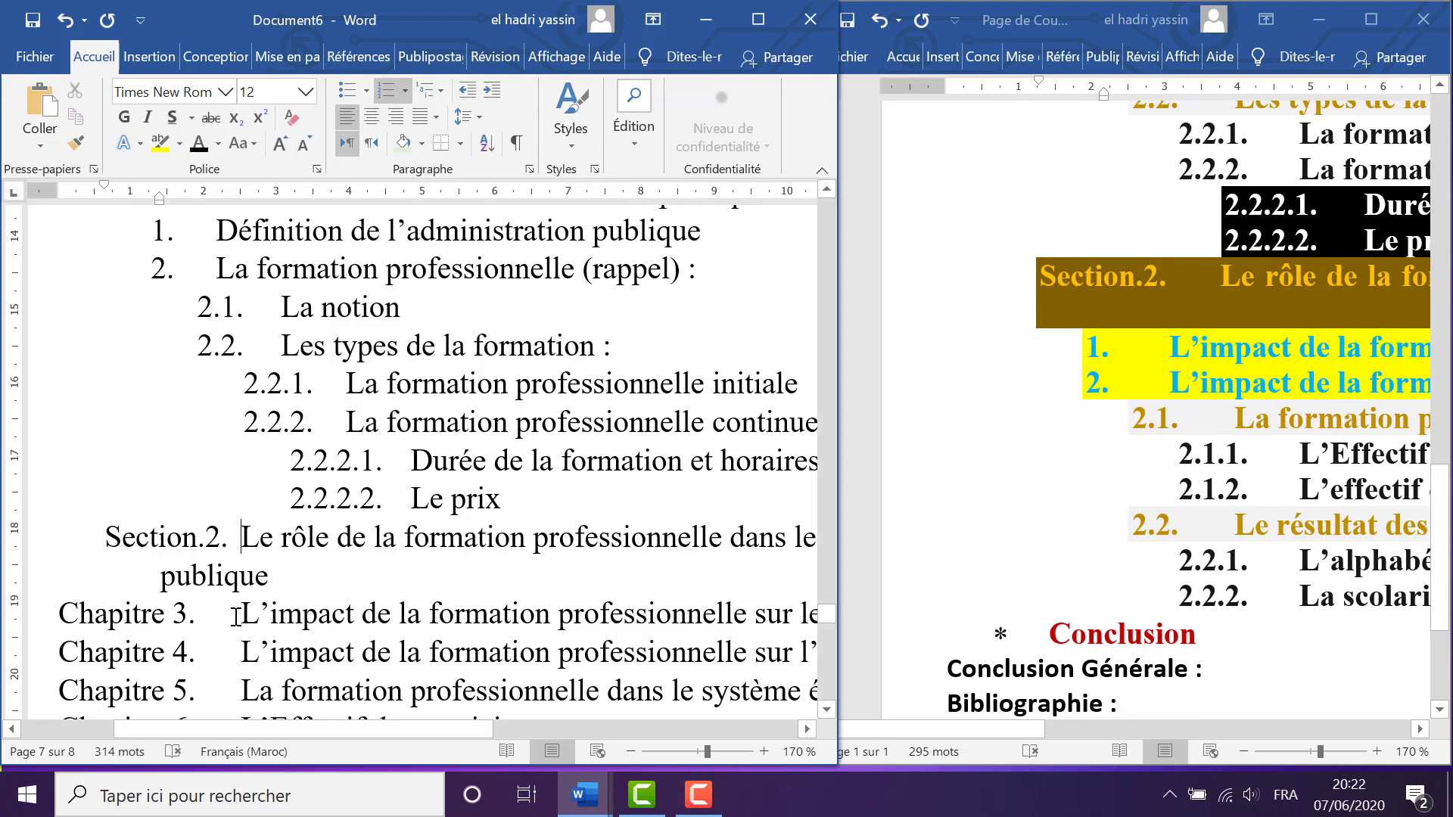
pyautogui.moveTo(236, 616); pyautogui.dragTo(356, 656)
pyautogui.press('Tab')
pyautogui.press('Tab')
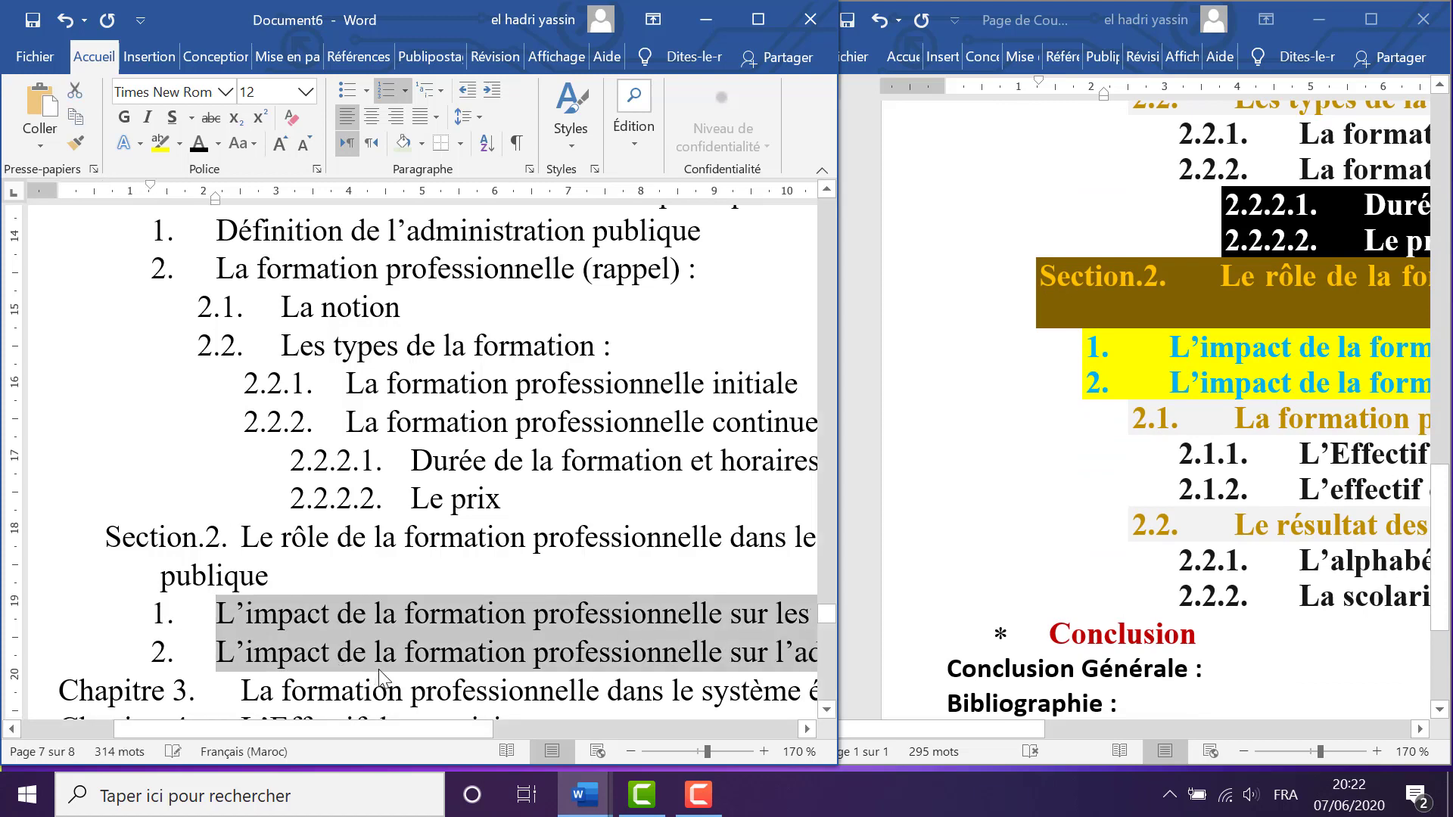
# Demote the heading "La formation professionnelle dans le système" to list level 4, under the second "L'impact de la formation professionnelle" heading
pyautogui.scroll(-3, 1272, 385)
pyautogui.scroll(-1, 1230, 306)
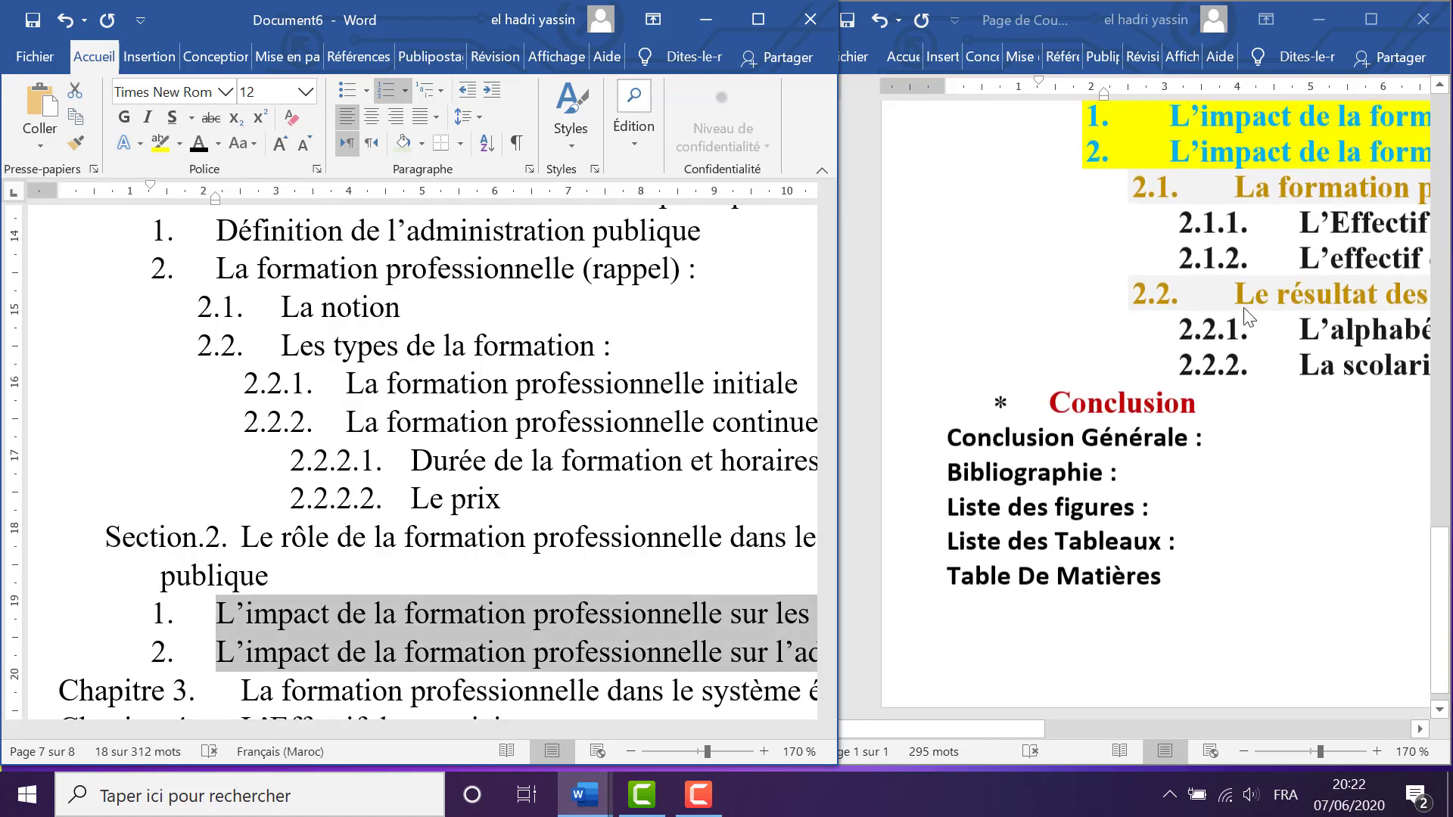
pyautogui.scroll(-1, 471, 527)
pyautogui.scroll(-2, 471, 527)
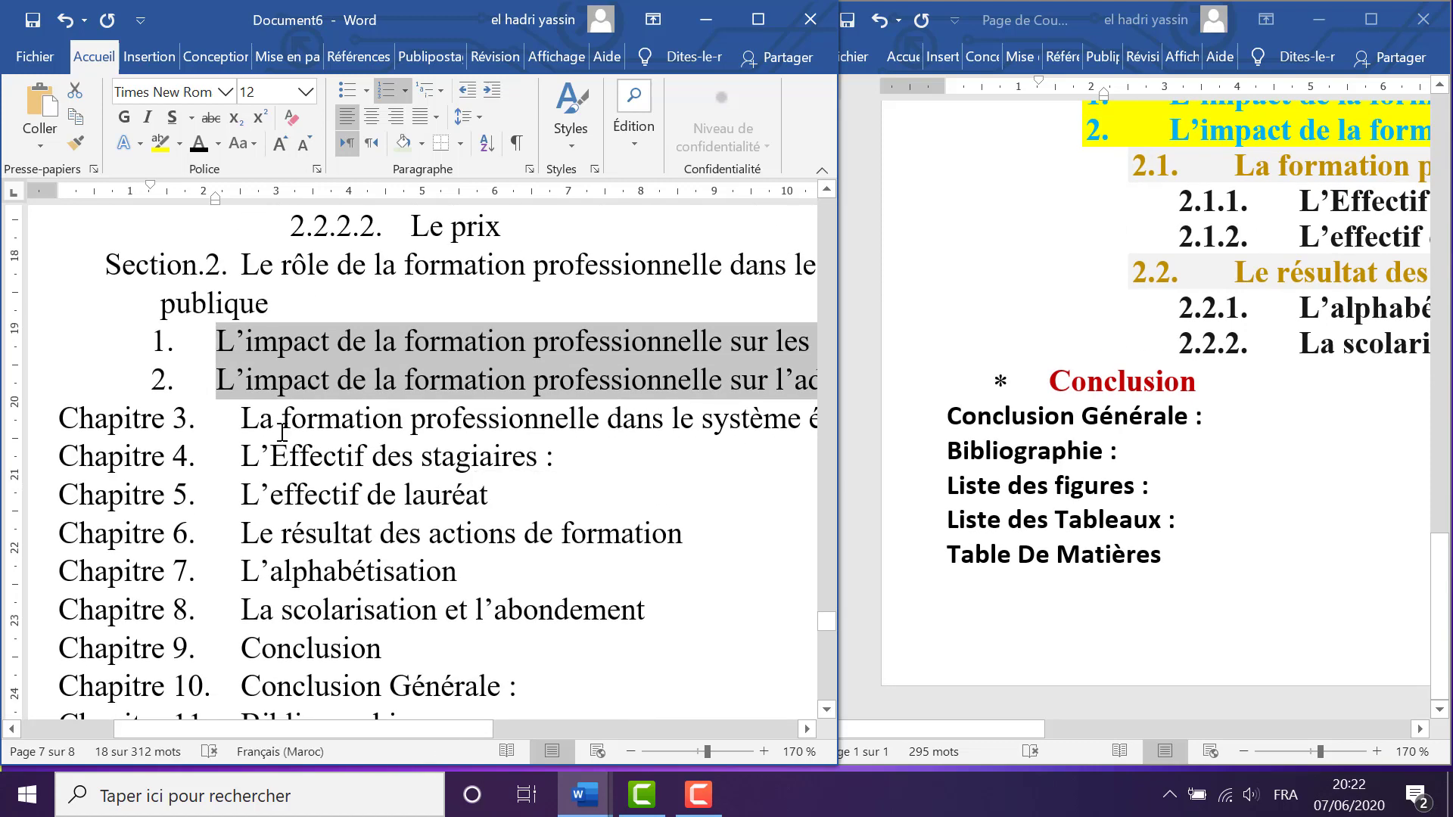
pyautogui.click(227, 422)
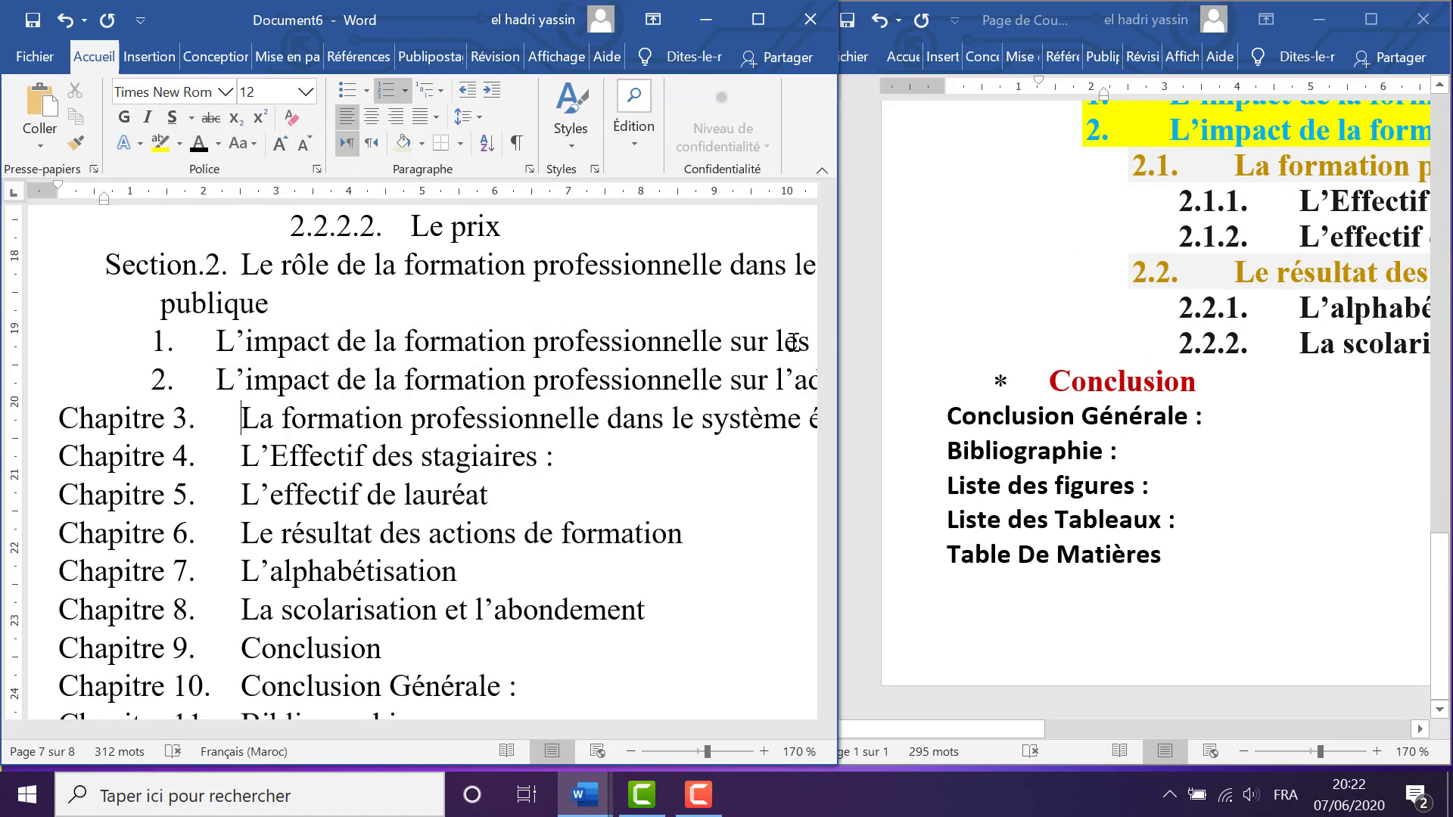
pyautogui.press('Tab')
pyautogui.press('Tab')
pyautogui.press('Tab')
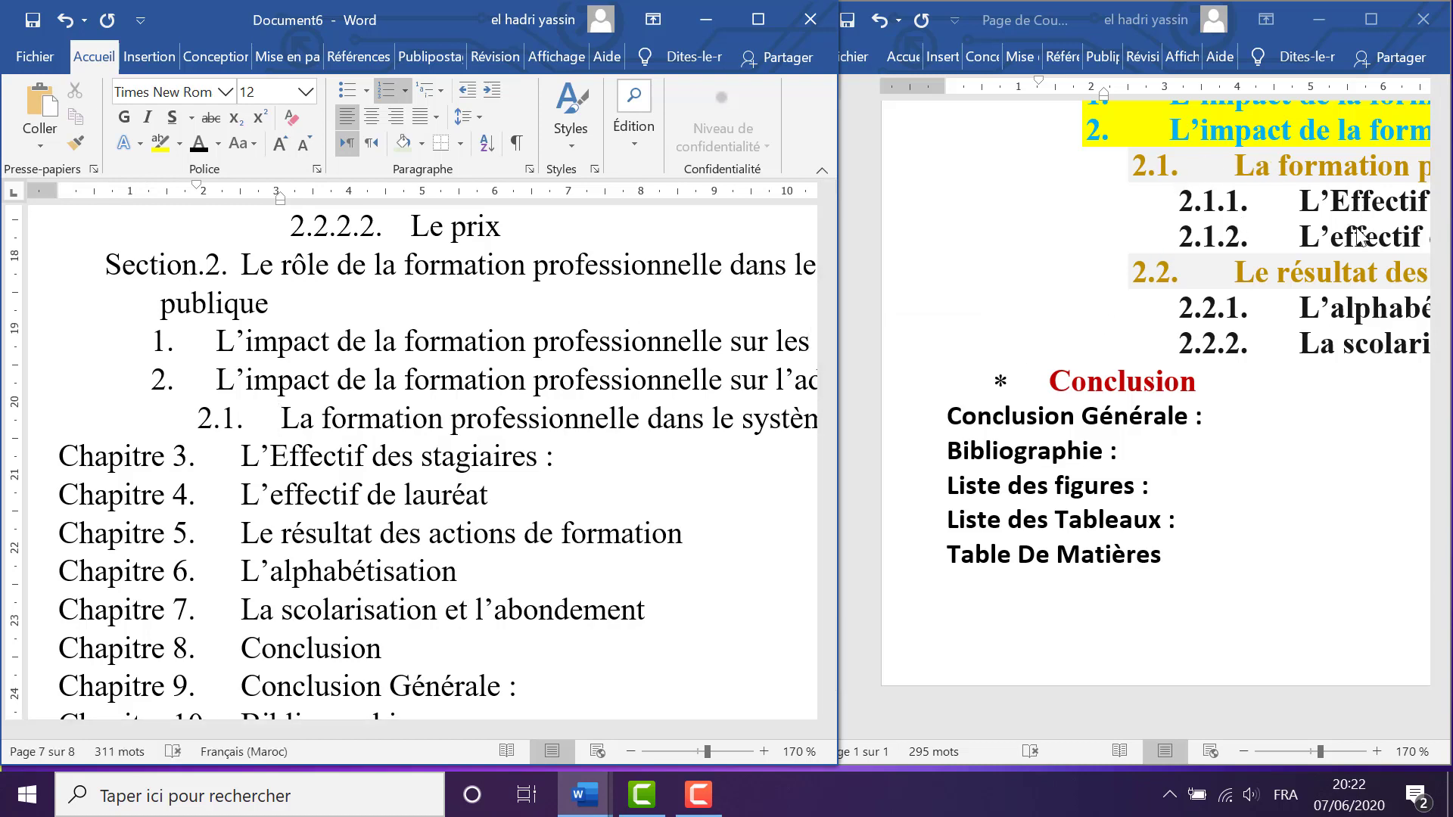
# Demote the headings "L'Effectif des stagiaires" and "L'effectif de lauréat" to list level 5, under "La formation professionnelle dans le système"
pyautogui.moveTo(246, 458); pyautogui.dragTo(495, 493)
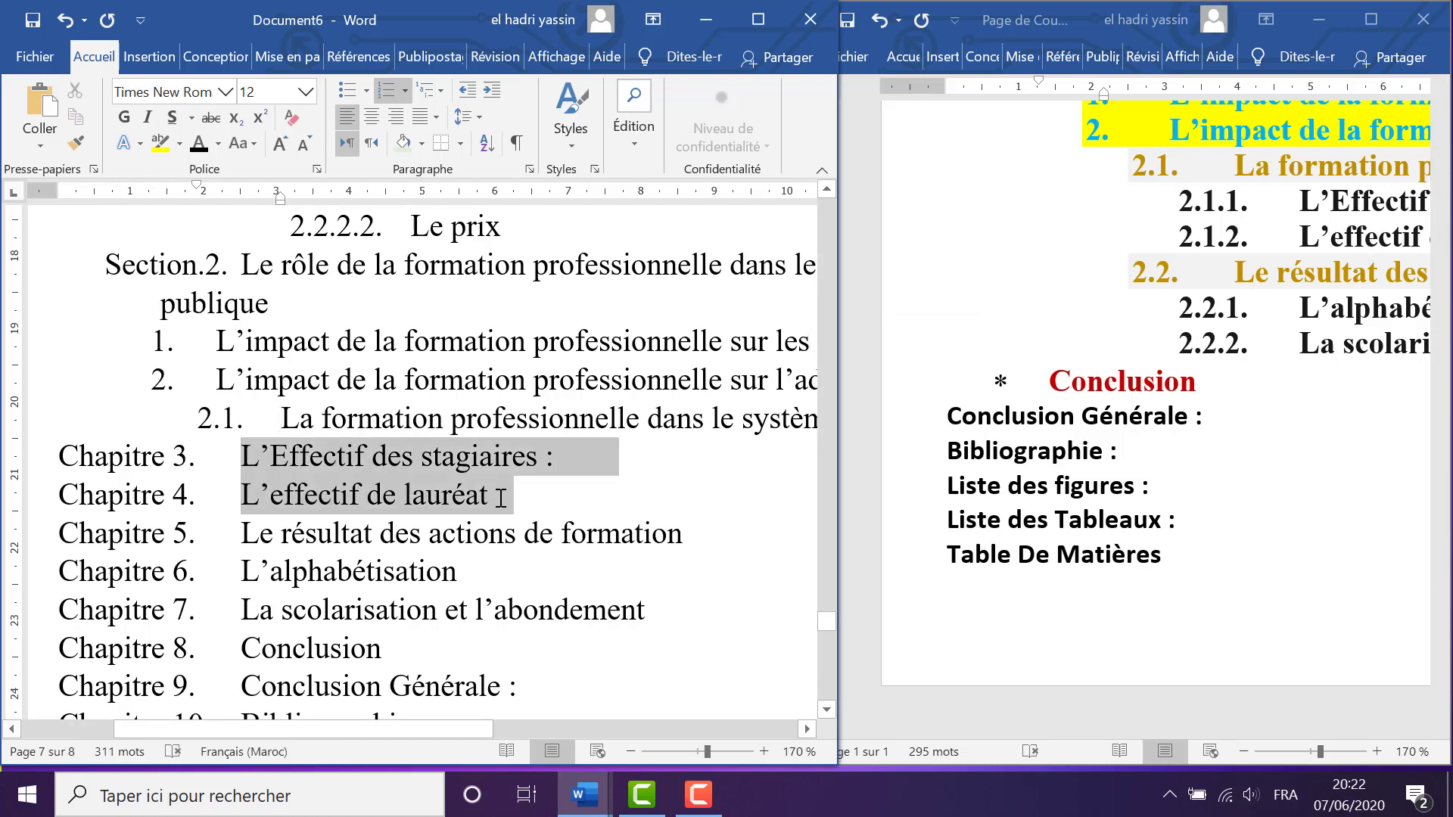
pyautogui.press('Tab')
pyautogui.press('Tab')
pyautogui.press('Tab')
pyautogui.press('Tab')
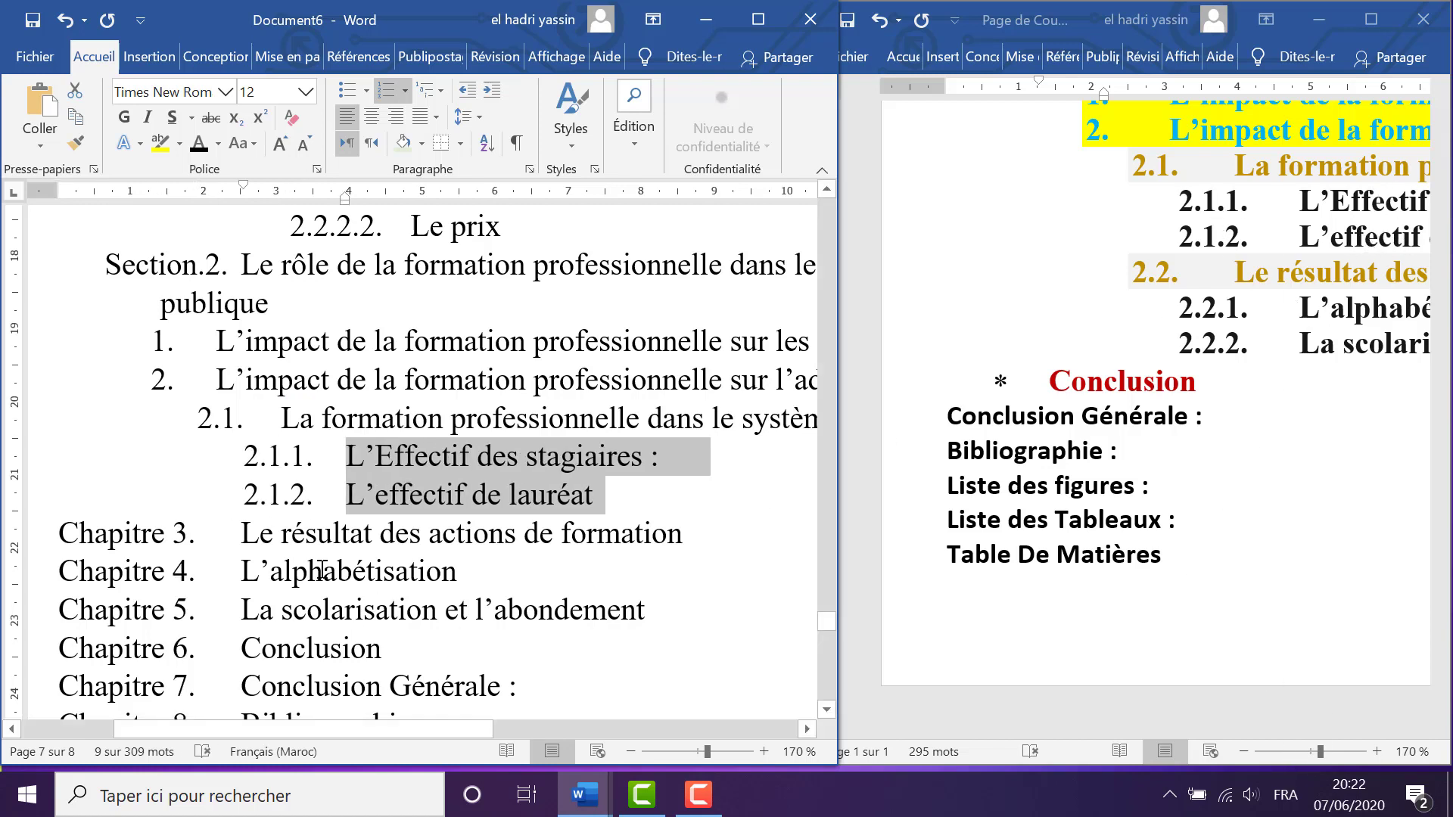
# Demote the heading "Le résultat des actions de formation" to list level 4, matching 2.2 in the reference outline
pyautogui.click(240, 533)
pyautogui.press('Tab')
pyautogui.press('Tab')
pyautogui.press('Tab')
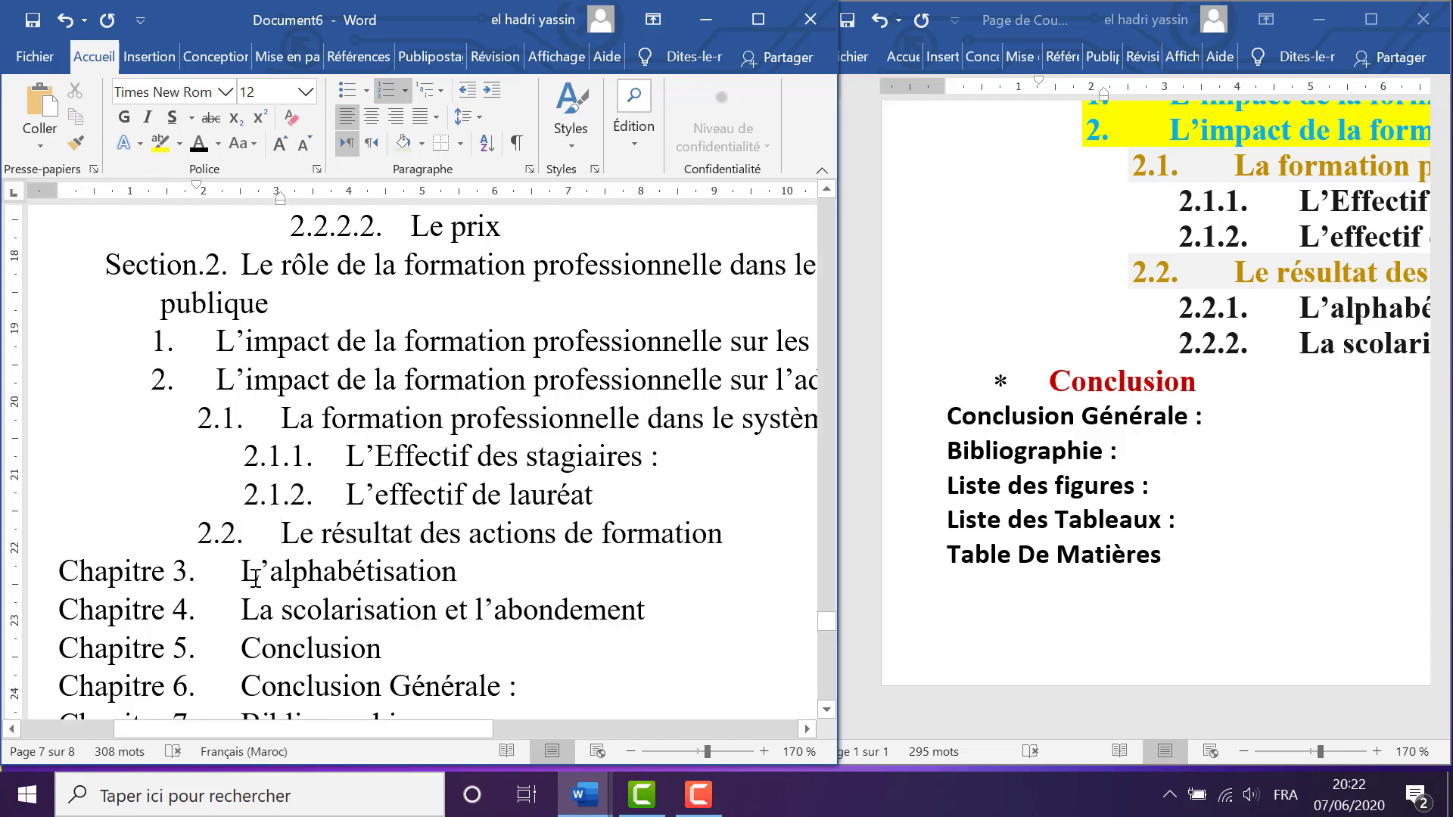
# Demote the headings "L'alphabétisation" and "La scolarisation et l'abondement" to list level 5, under "Le résultat des actions de formation"
pyautogui.moveTo(242, 571); pyautogui.dragTo(649, 616)
pyautogui.press('Tab')
pyautogui.press('Tab')
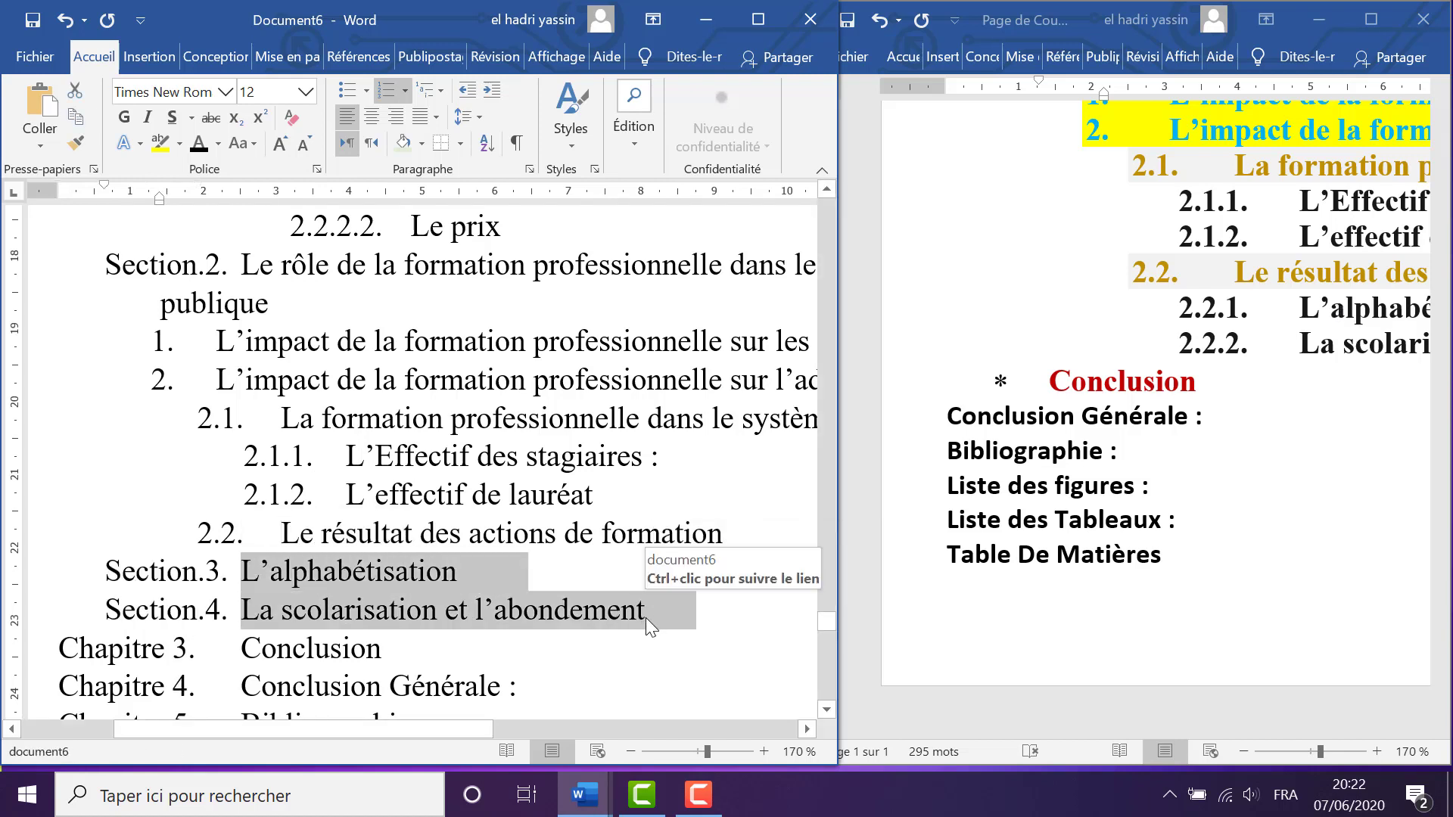
pyautogui.press('Tab')
pyautogui.press('Tab')
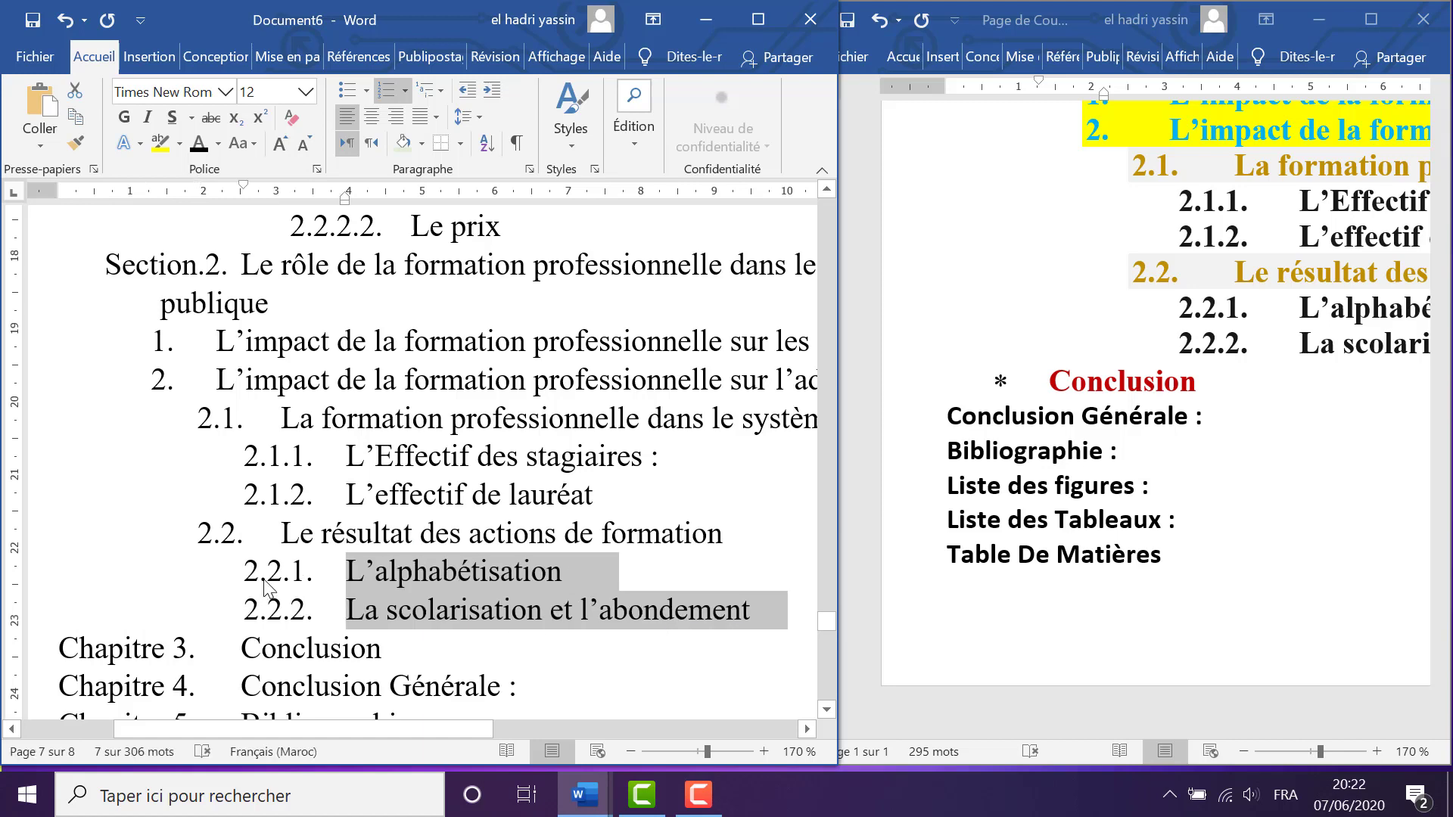
# Remove the chapter numbering from the heading "Conclusion" and give it the four-diamond bullet
pyautogui.scroll(-2, 260, 515)
pyautogui.click(250, 481)
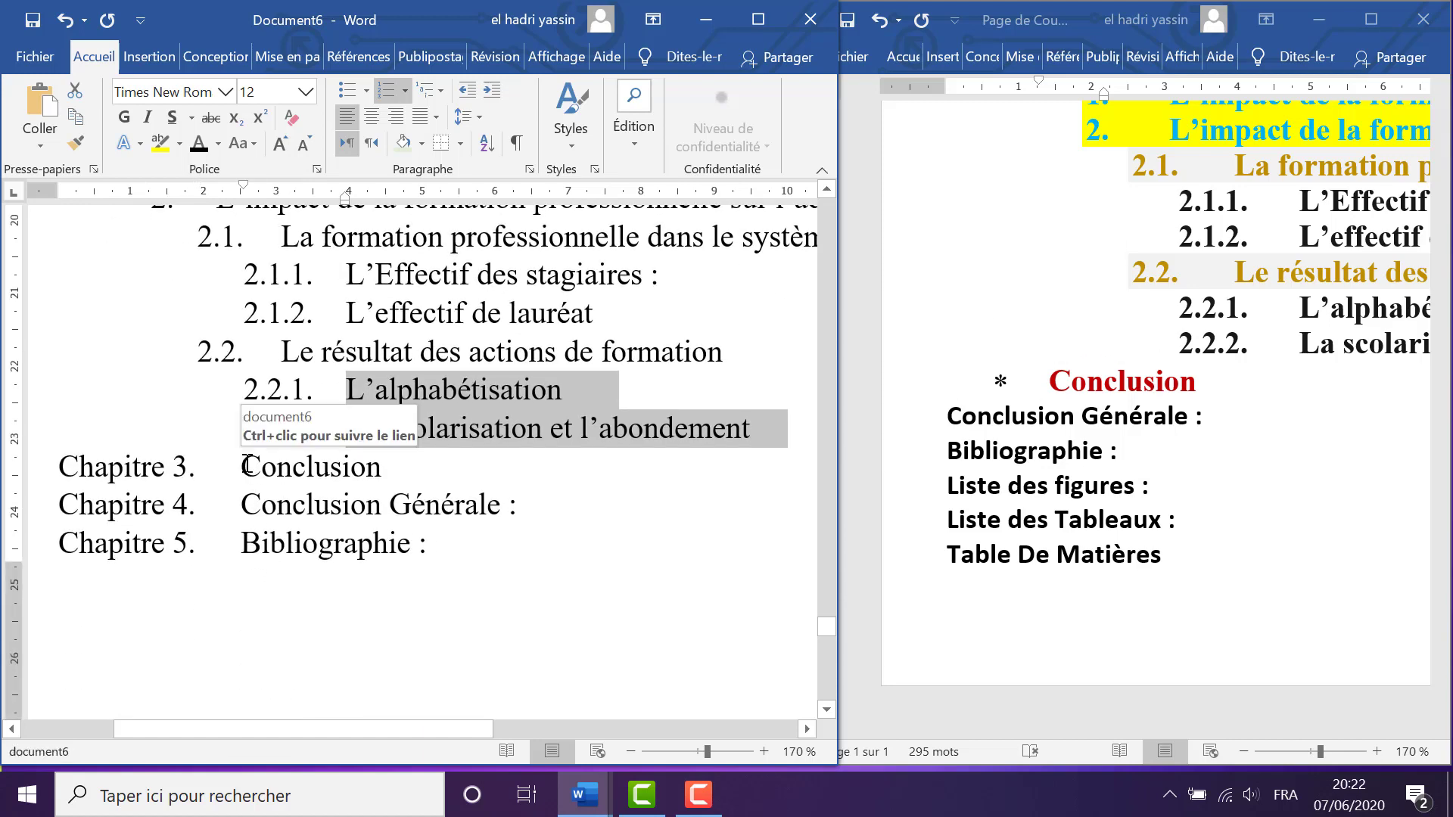
pyautogui.press('BackSpace')
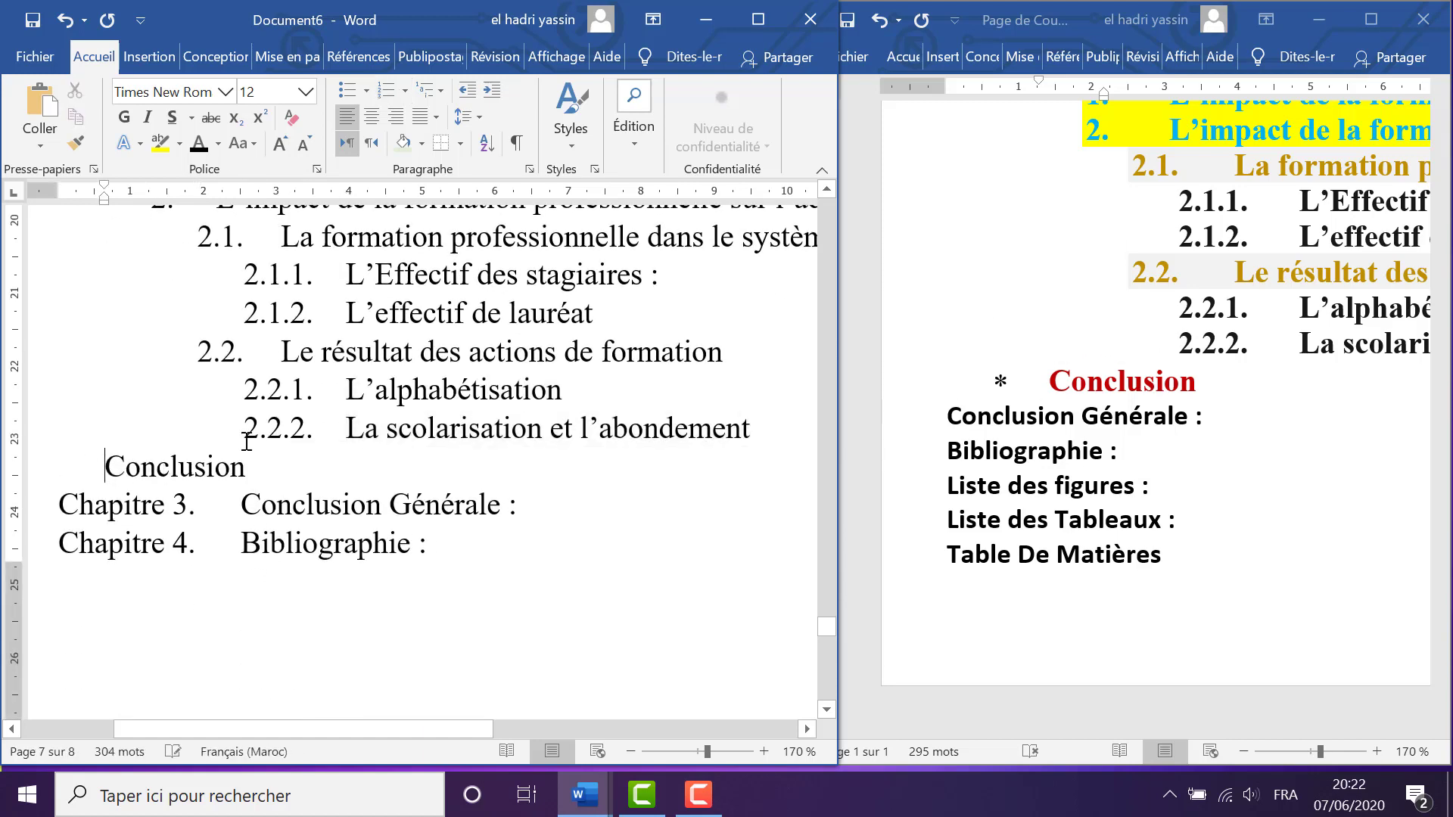
pyautogui.click(367, 90)
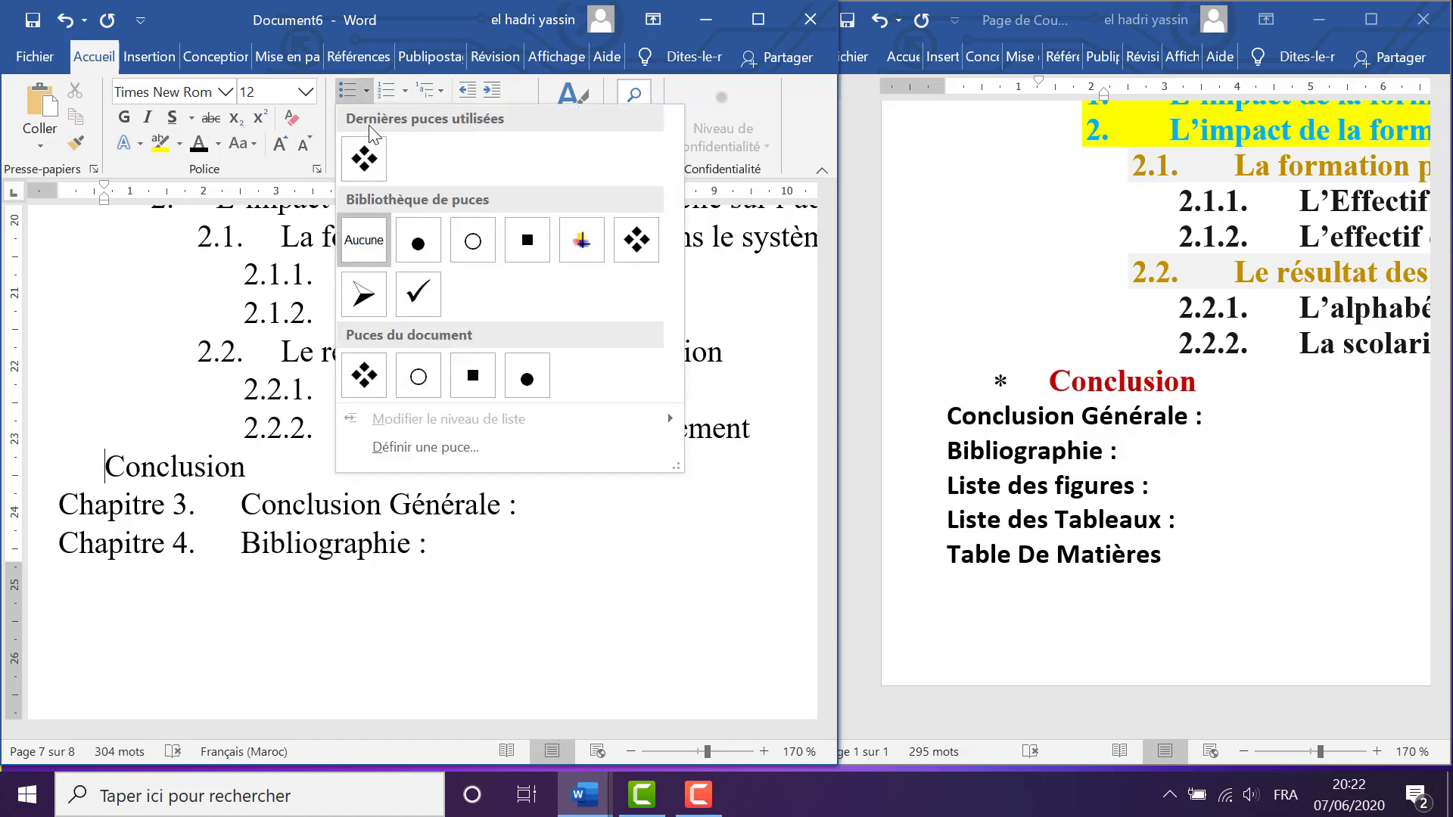
pyautogui.click(359, 156)
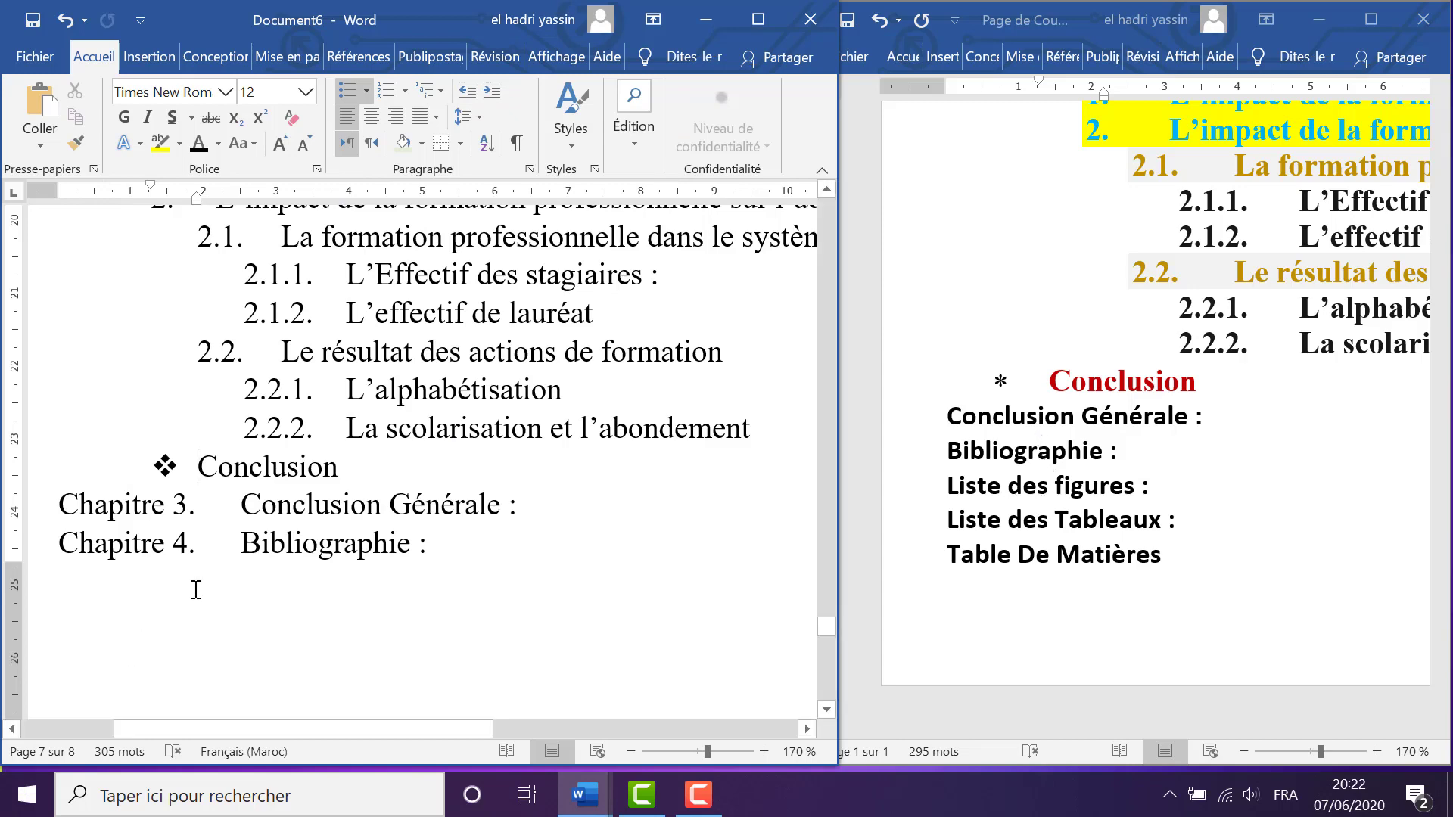
# Remove the multilevel list numbering from the closing headings, "Conclusion Générale" through "Table De Matières"
pyautogui.scroll(-3, 195, 593)
pyautogui.moveTo(244, 415); pyautogui.dragTo(491, 666)
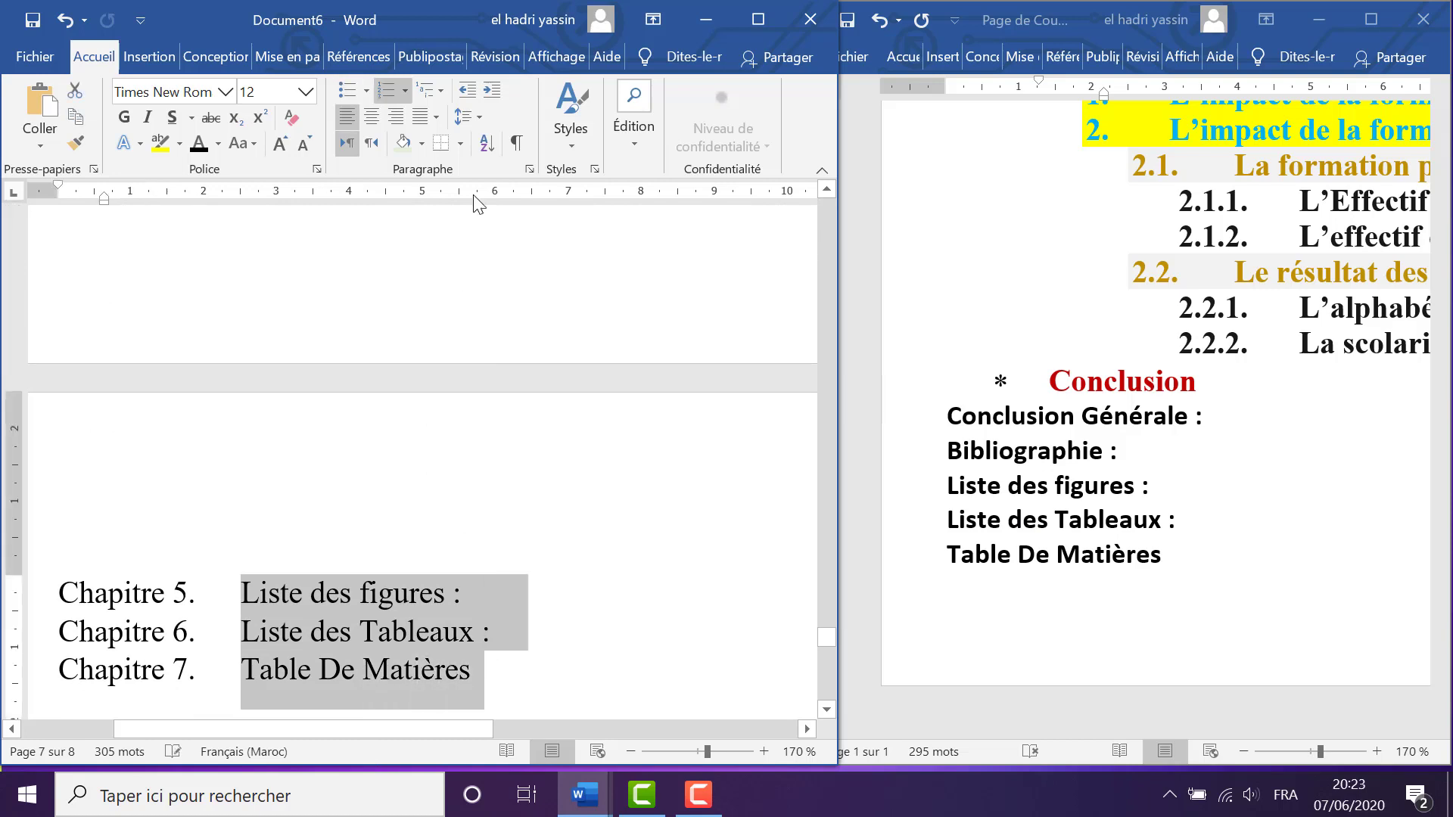
pyautogui.click(442, 89)
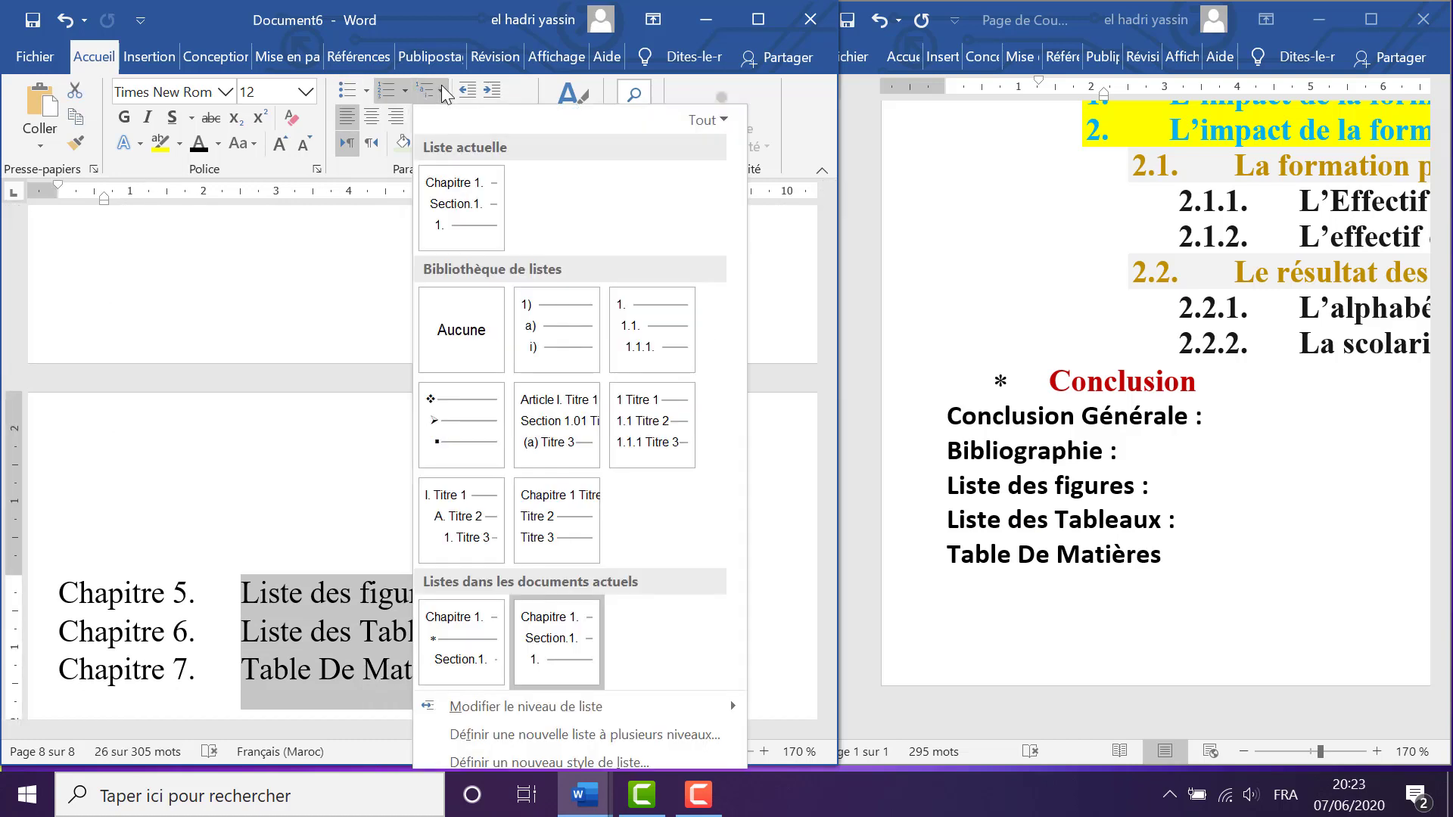
pyautogui.click(451, 347)
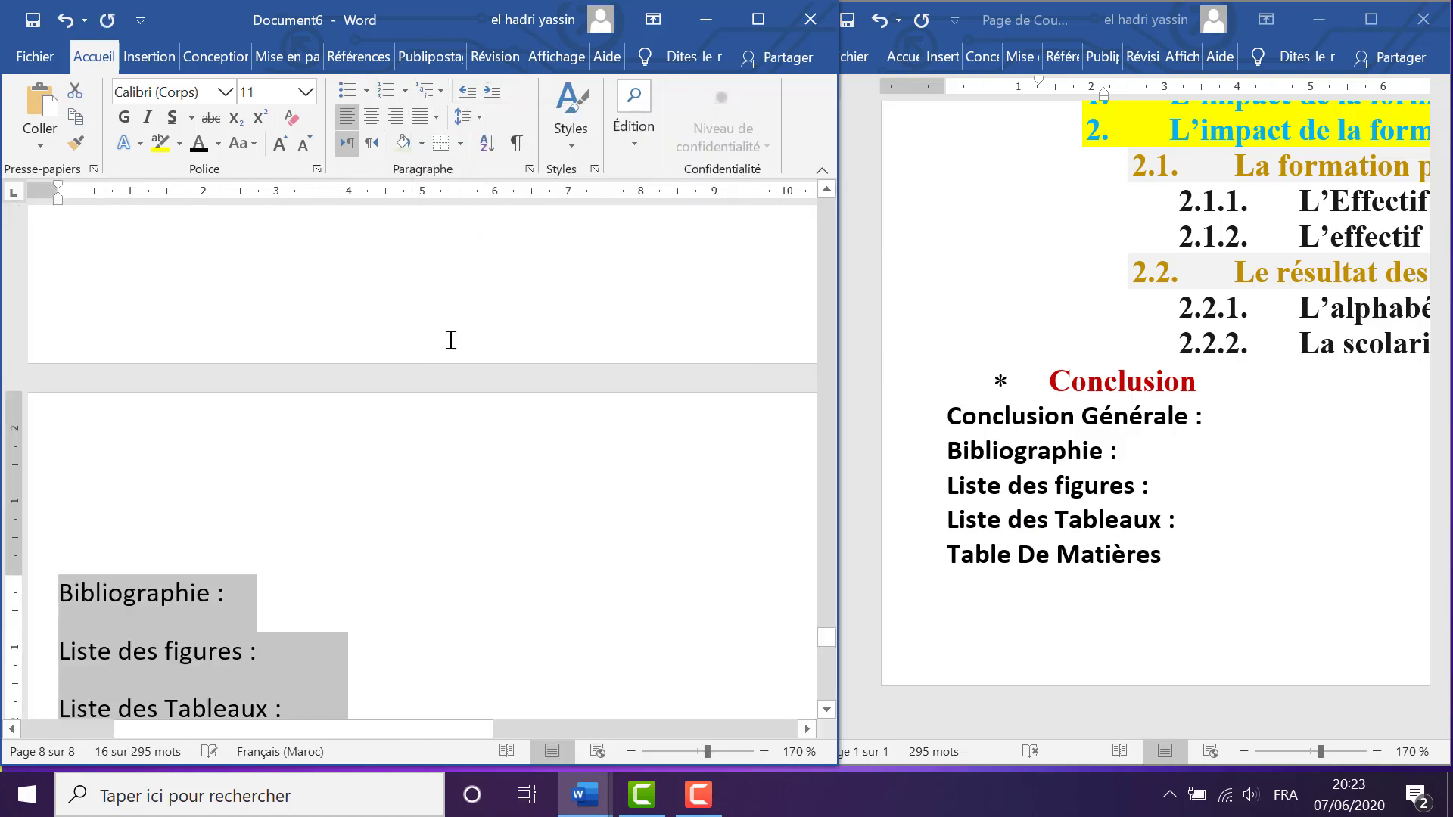
# Minimize the reference document's window and maximize the new report's window
pyautogui.scroll(5, 361, 488)
pyautogui.scroll(13, 361, 488)
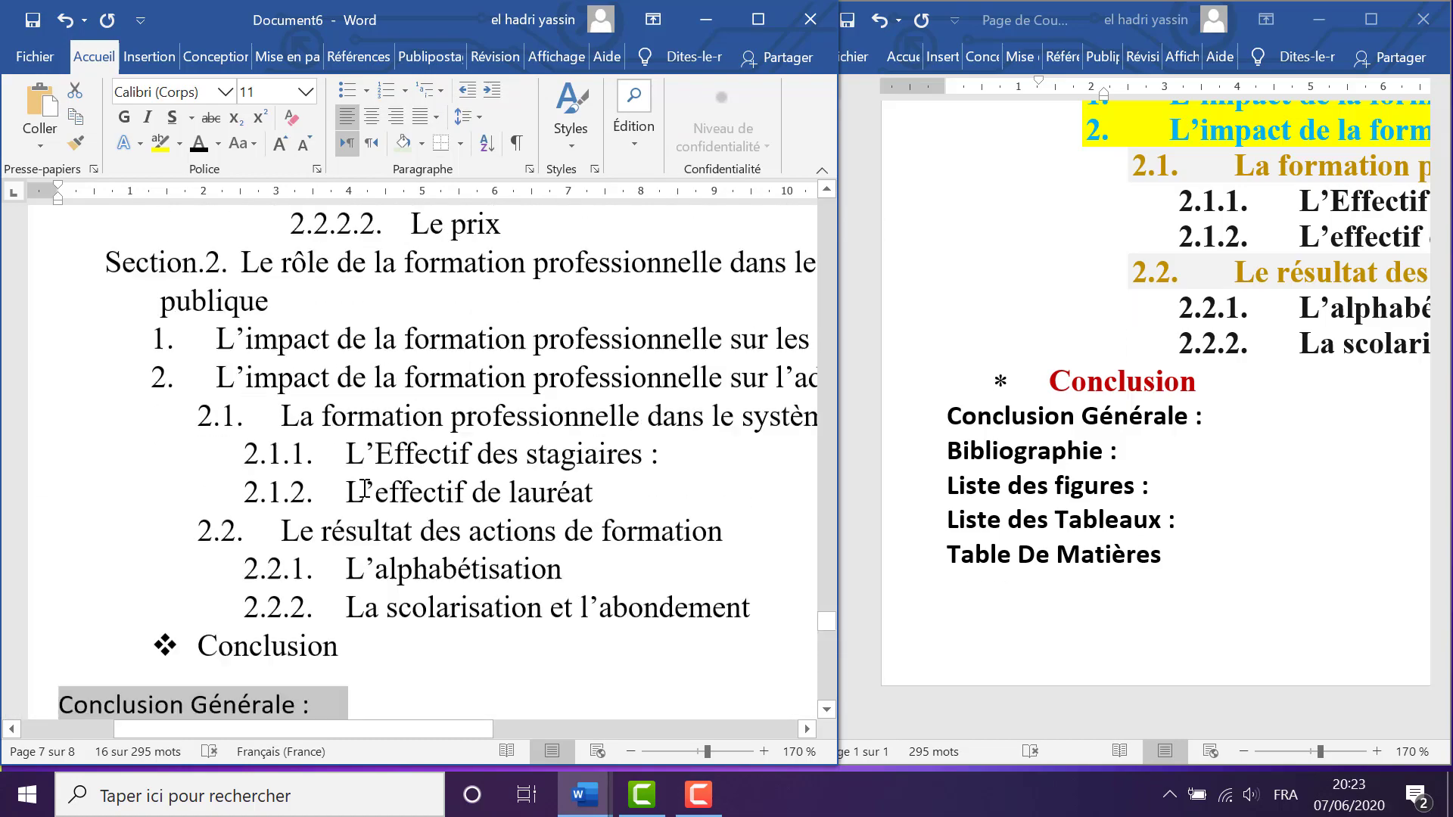
pyautogui.scroll(4, 418, 463)
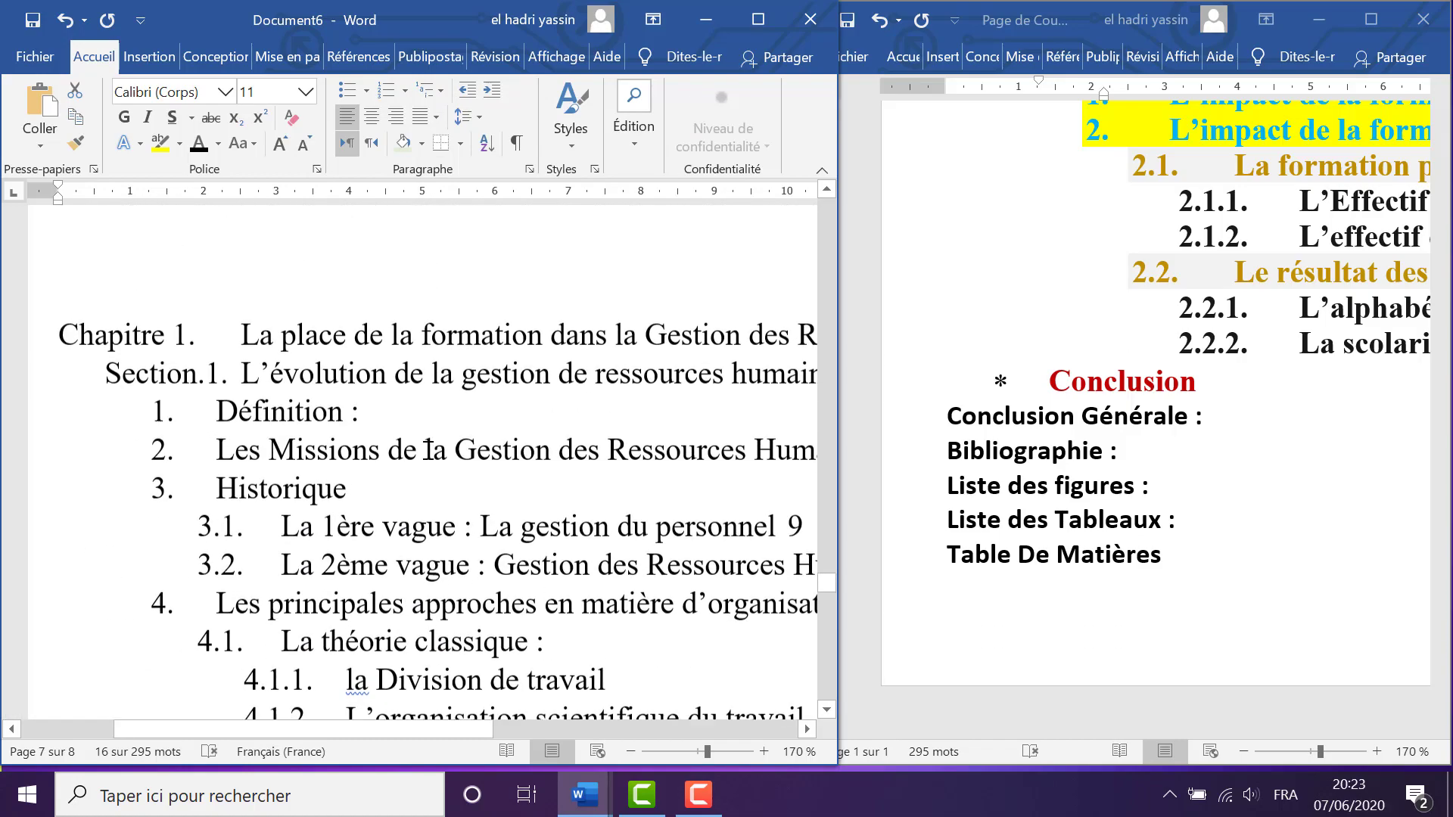
pyautogui.scroll(-5, 424, 450)
pyautogui.scroll(2, 426, 450)
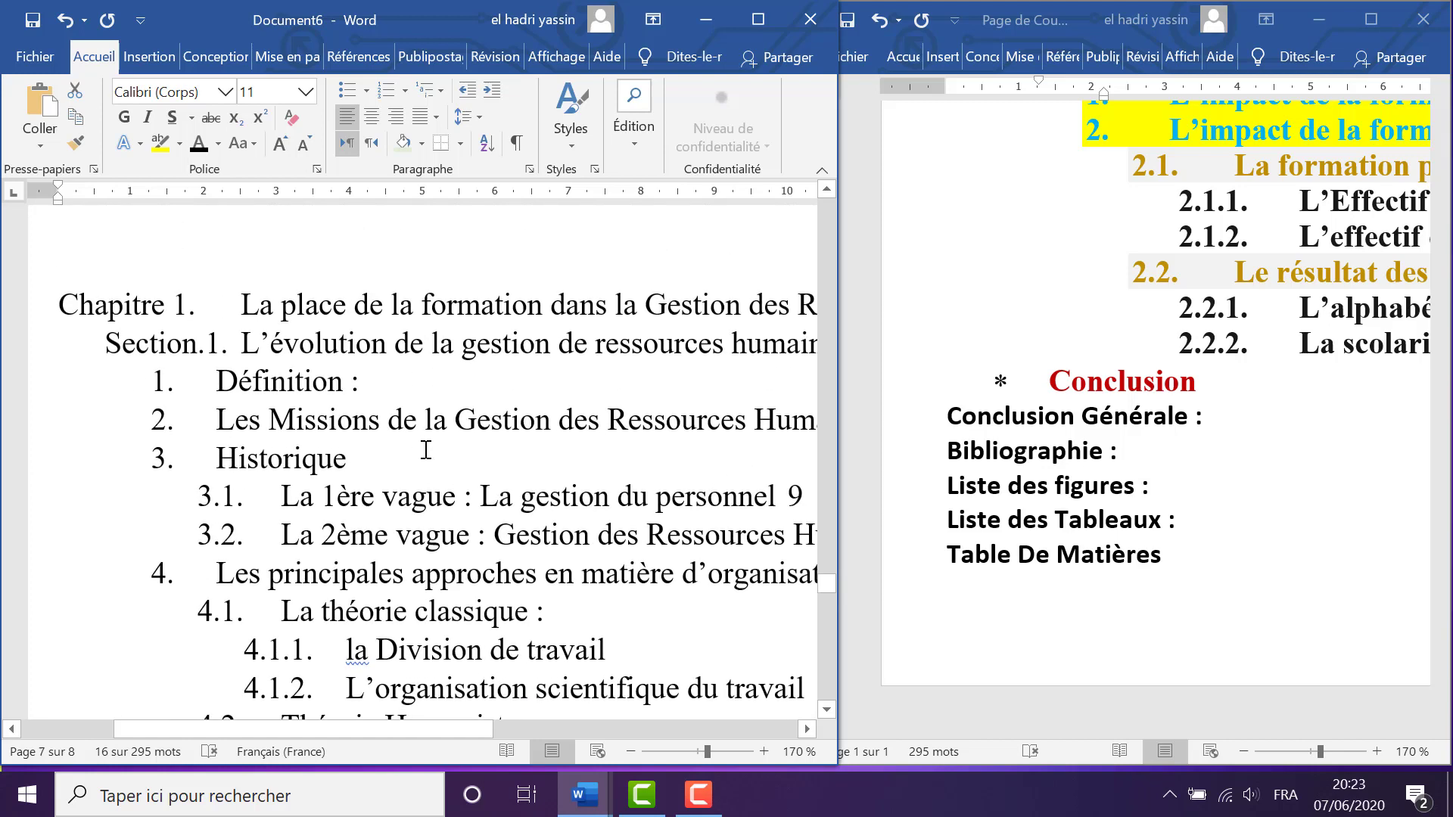
pyautogui.scroll(2, 427, 449)
pyautogui.scroll(-5, 429, 448)
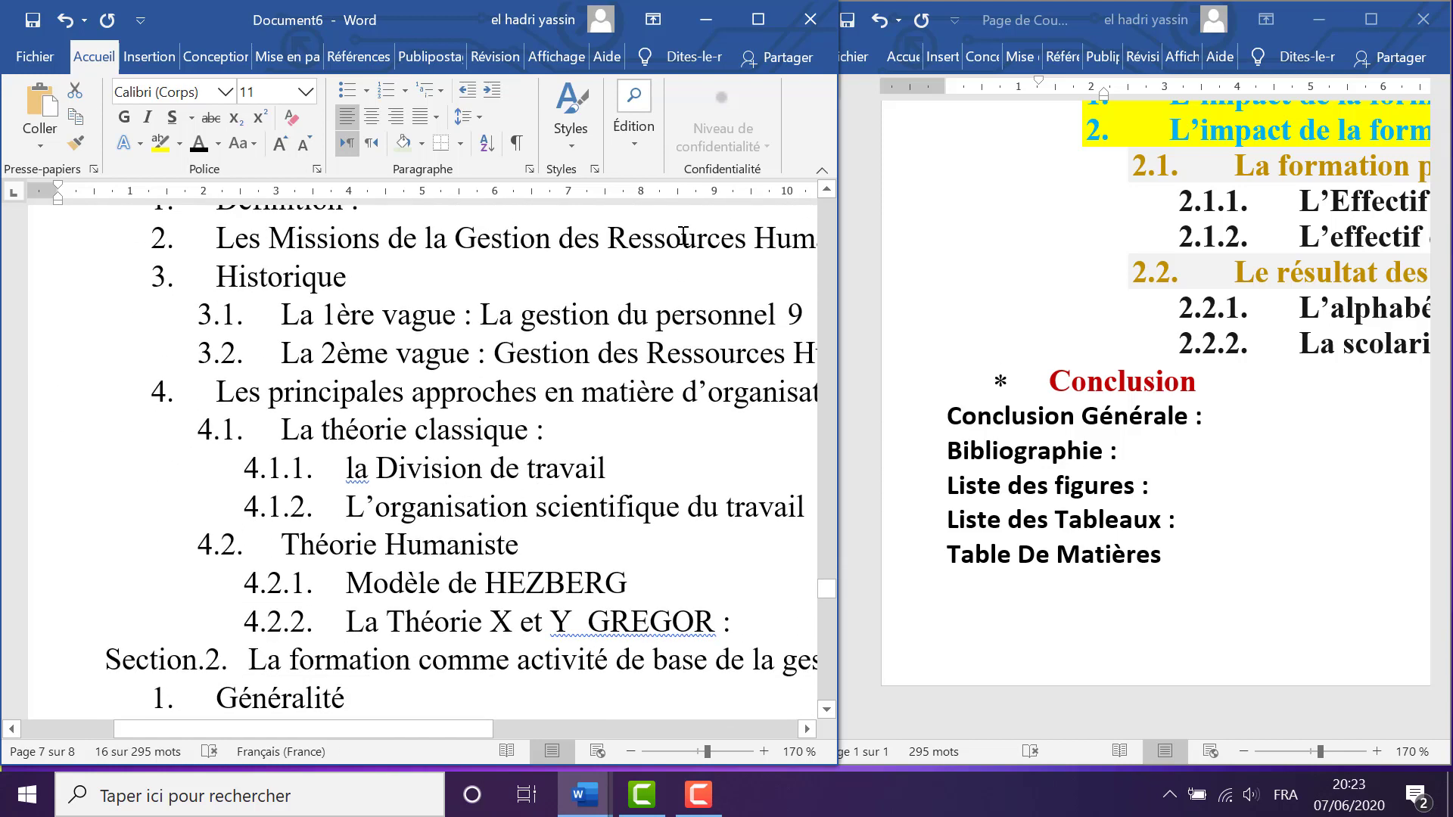
pyautogui.click(1321, 19)
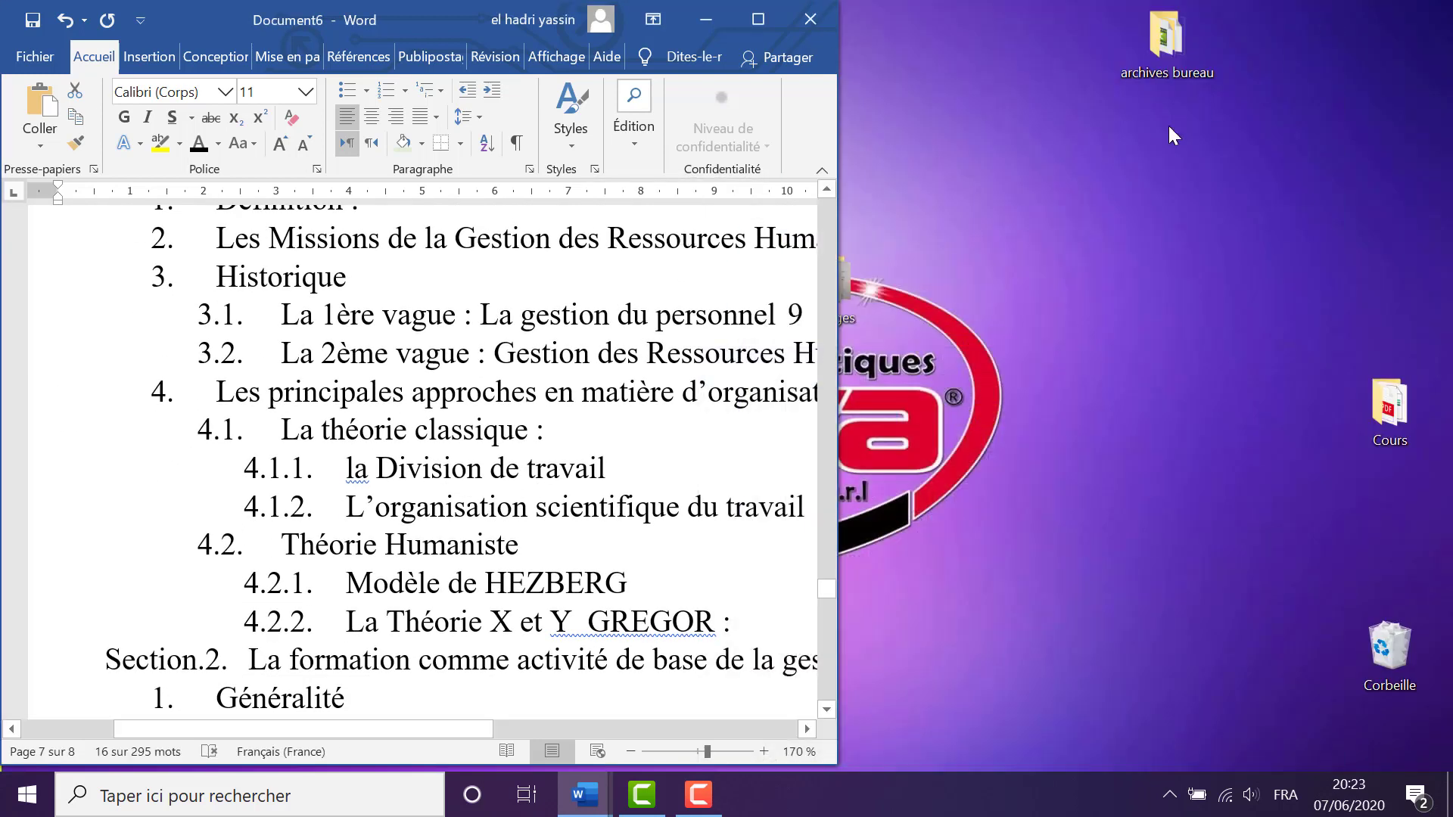
pyautogui.click(757, 26)
# Review the whole report outline at 100% zoom, from "Introduction Générale" through the numbered chapters to "Table De Matières"
pyautogui.scroll(5, 883, 509)
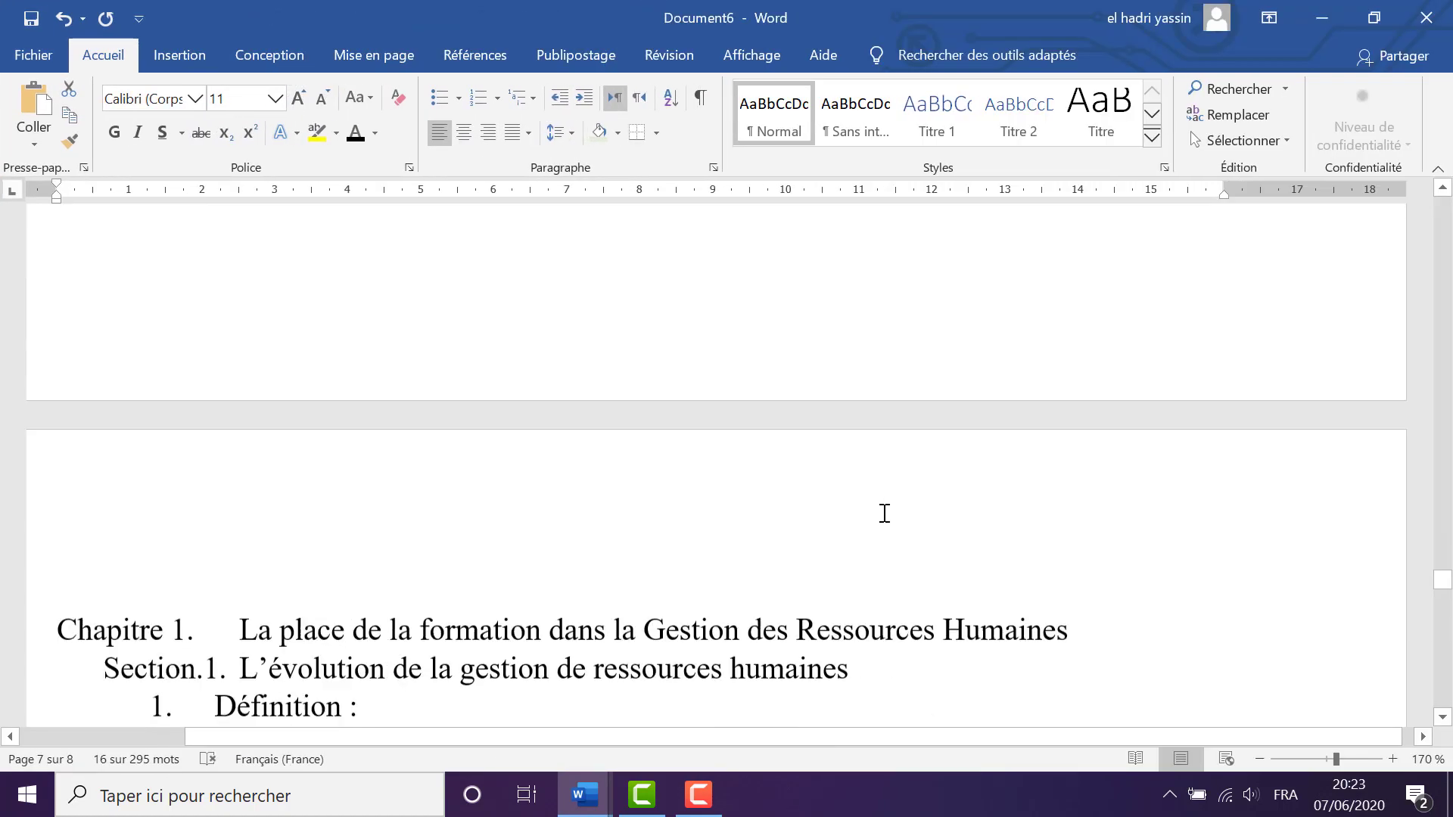
pyautogui.scroll(-3, 870, 497)
pyautogui.scroll(-2, 909, 621)
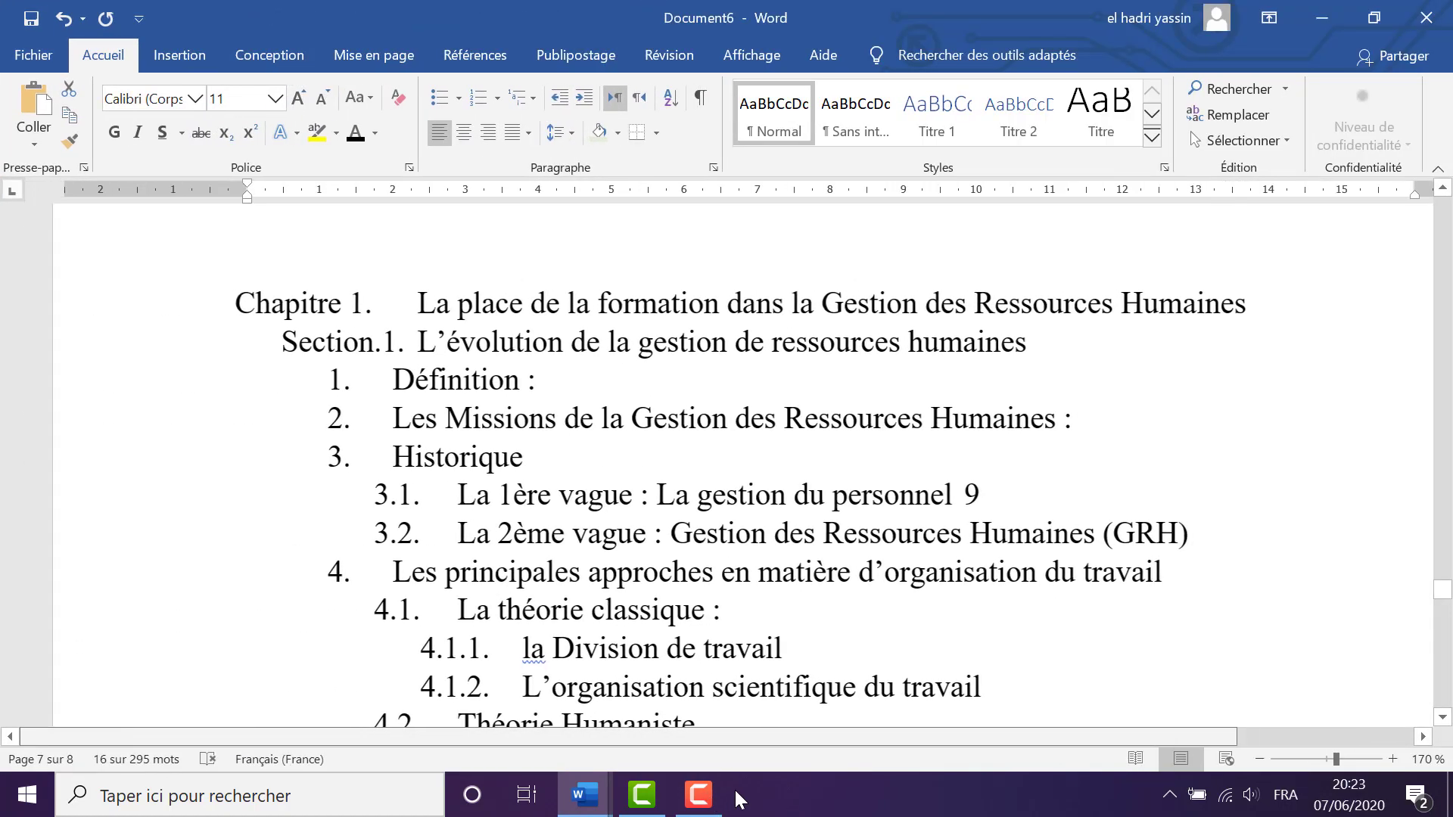
pyautogui.scroll(-5, 844, 555)
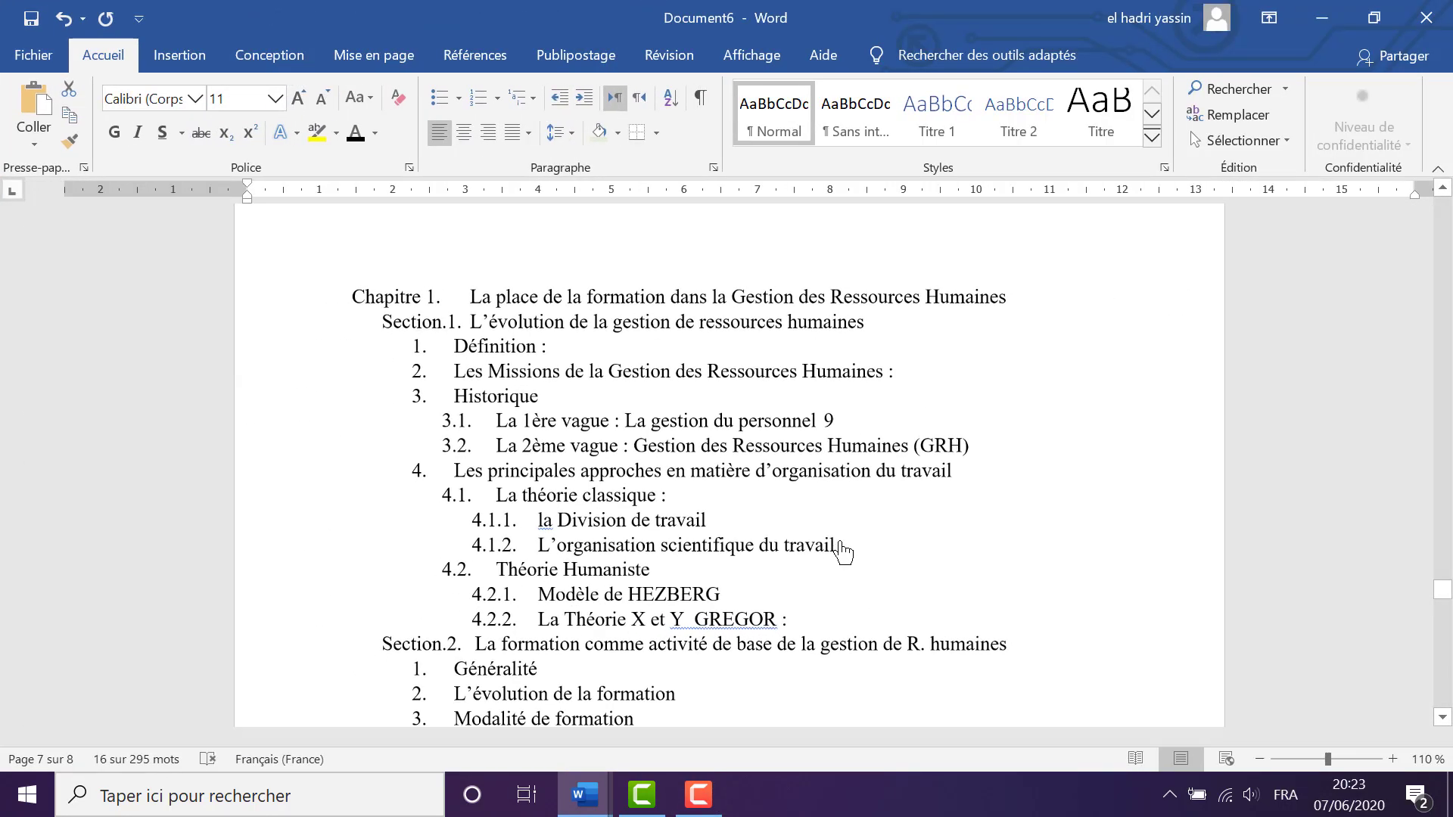
pyautogui.scroll(2, 767, 551)
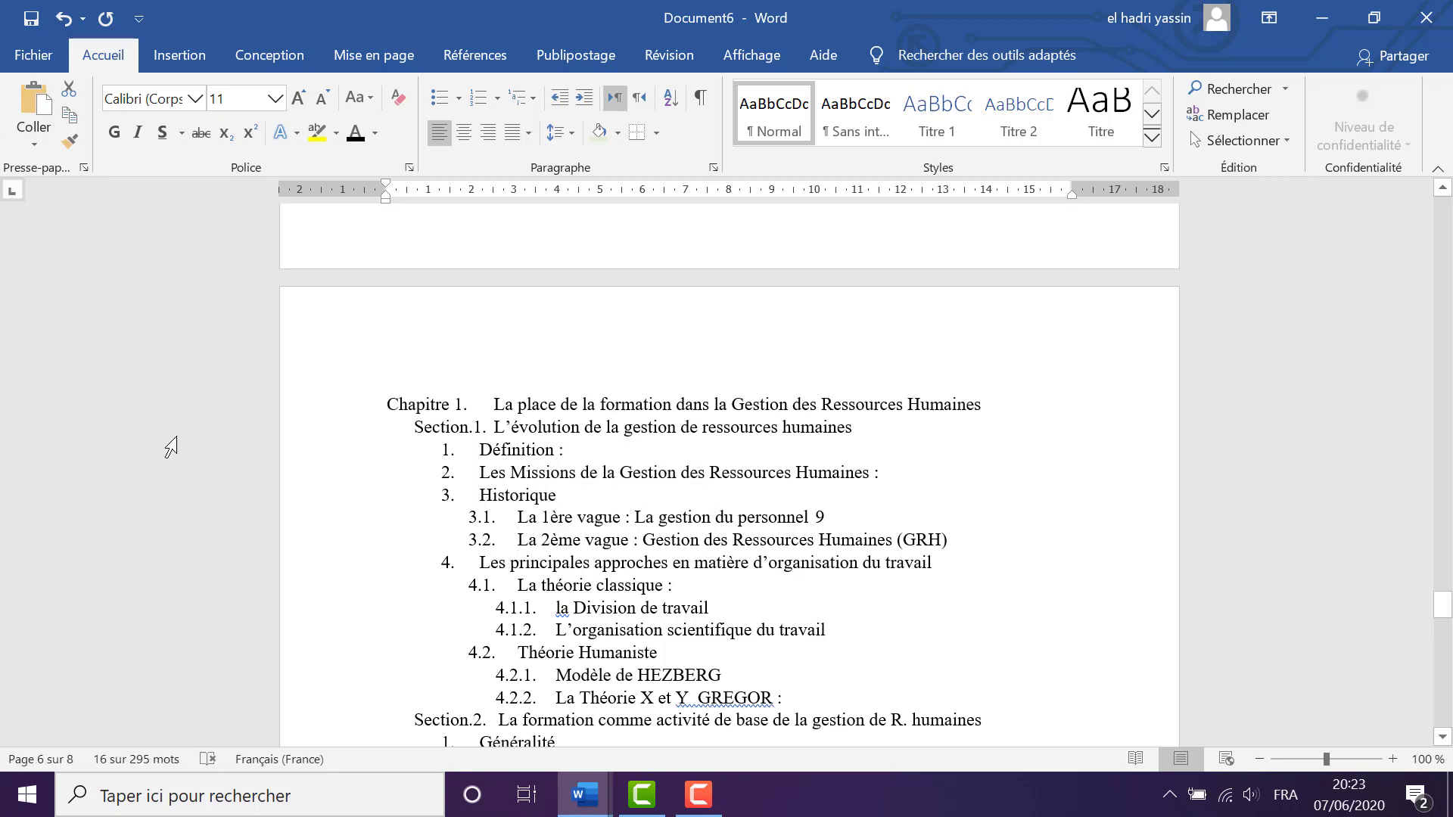
pyautogui.scroll(3, 396, 424)
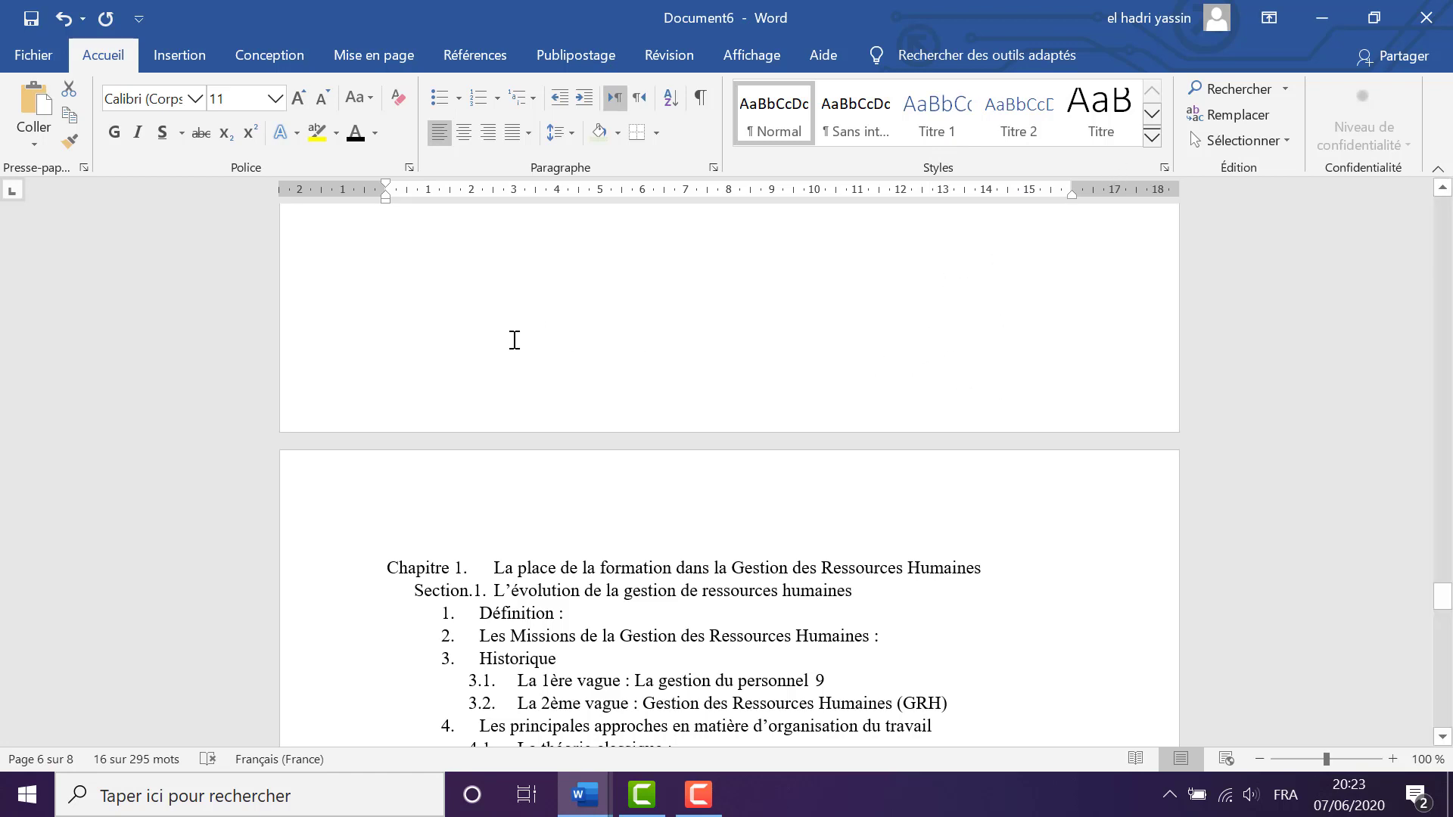
pyautogui.scroll(5, 825, 424)
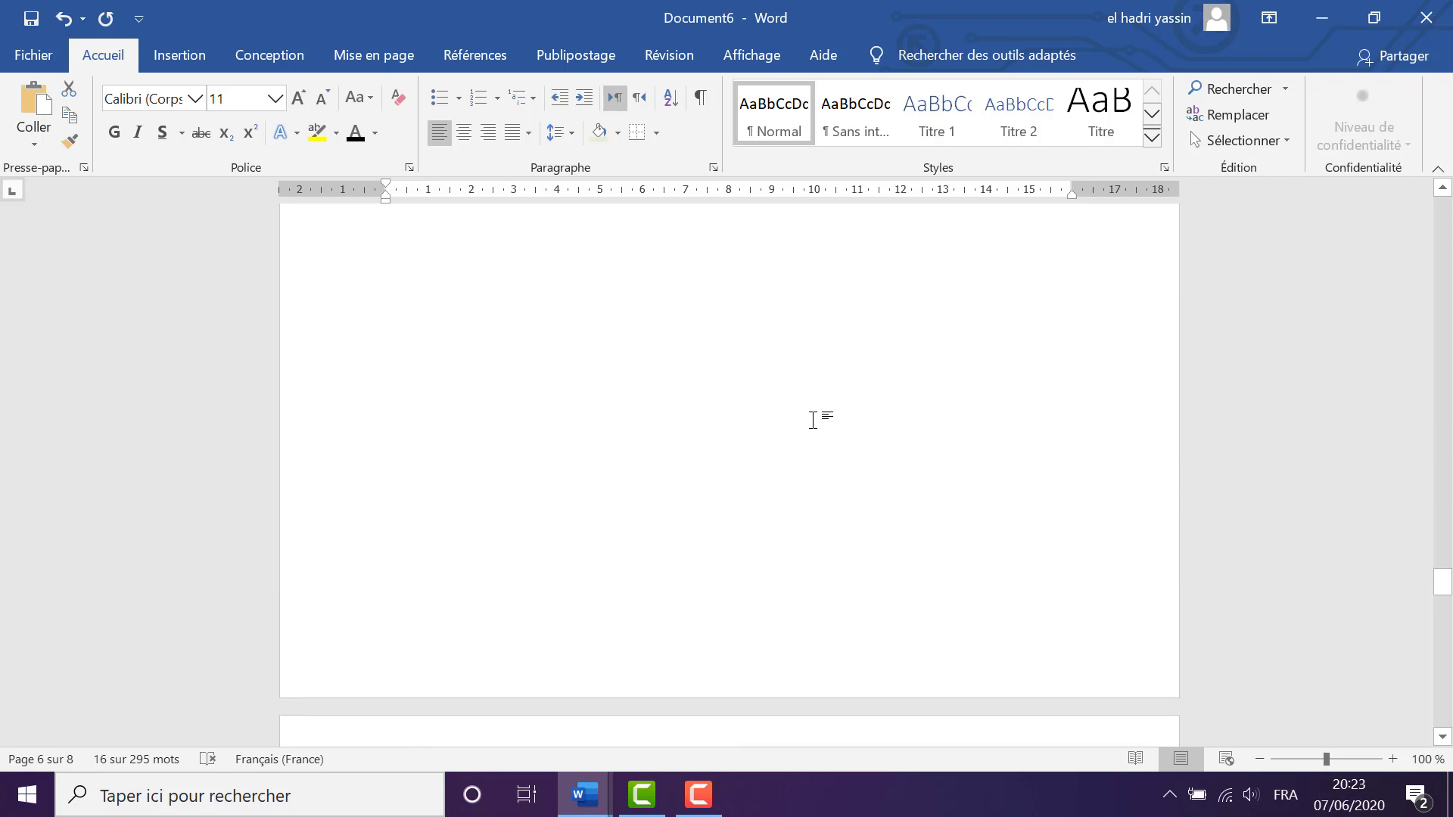
pyautogui.scroll(5, 813, 415)
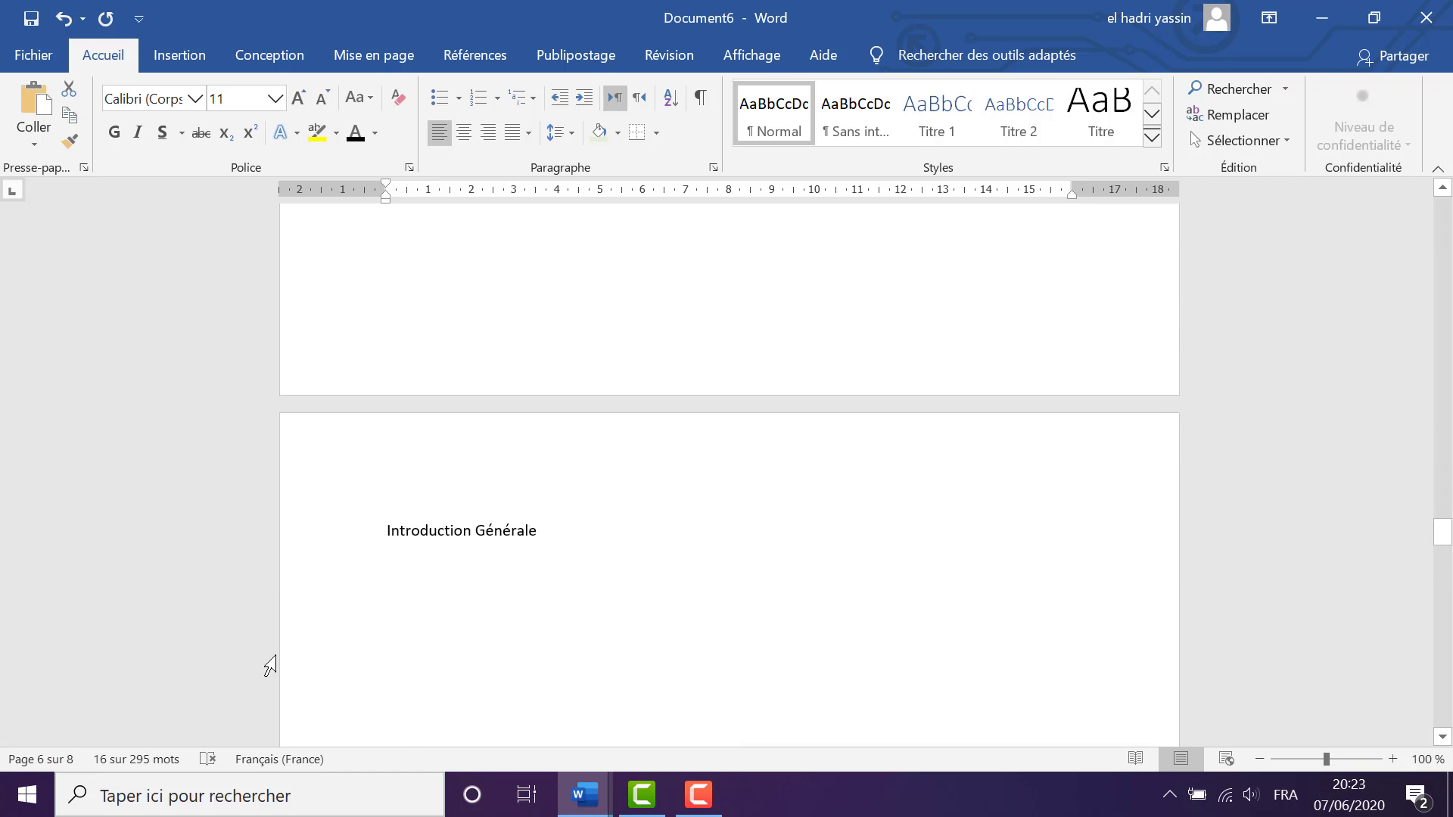
pyautogui.moveTo(384, 524); pyautogui.dragTo(522, 532)
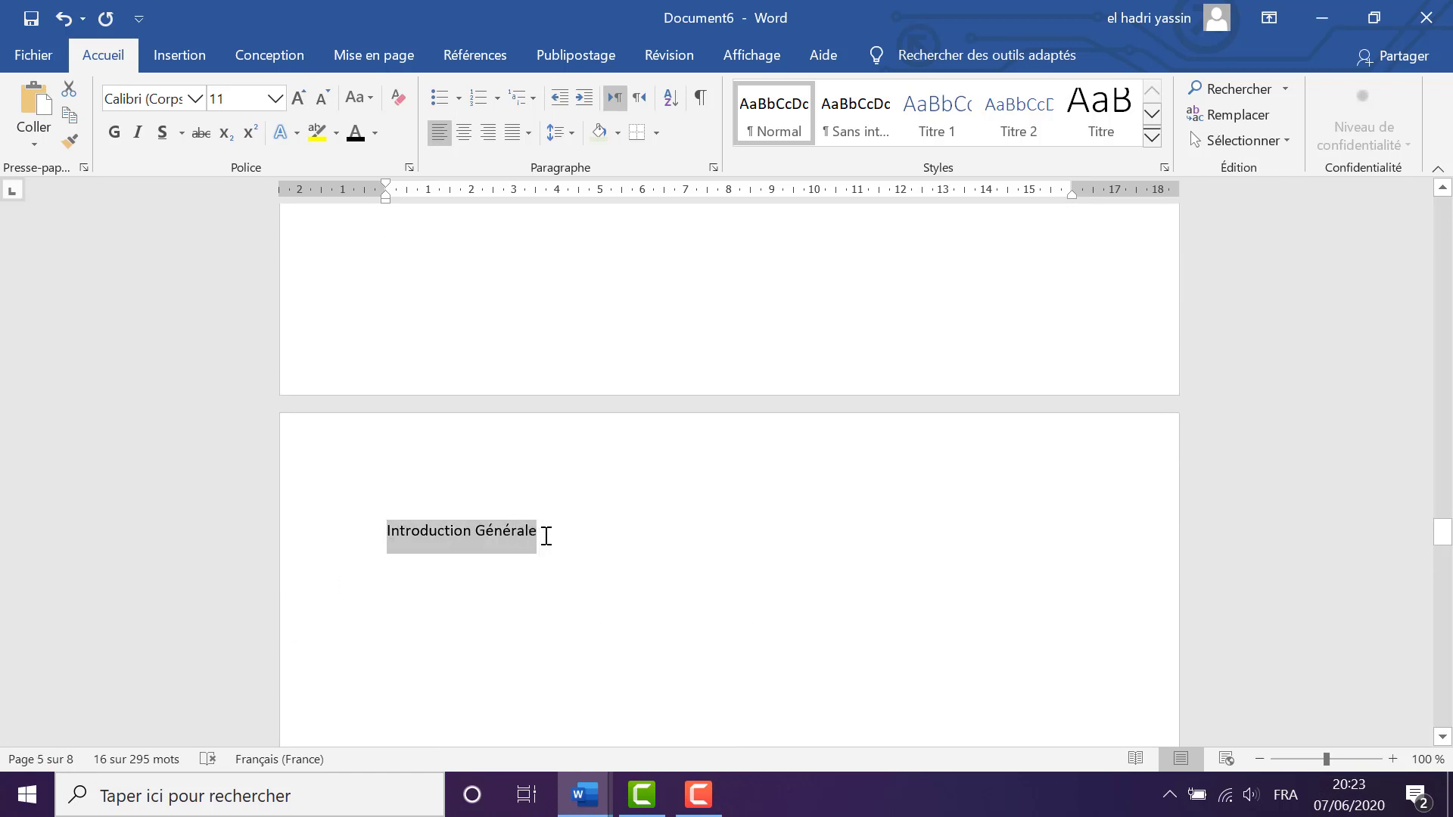
pyautogui.scroll(-5, 523, 538)
pyautogui.scroll(-15, 529, 535)
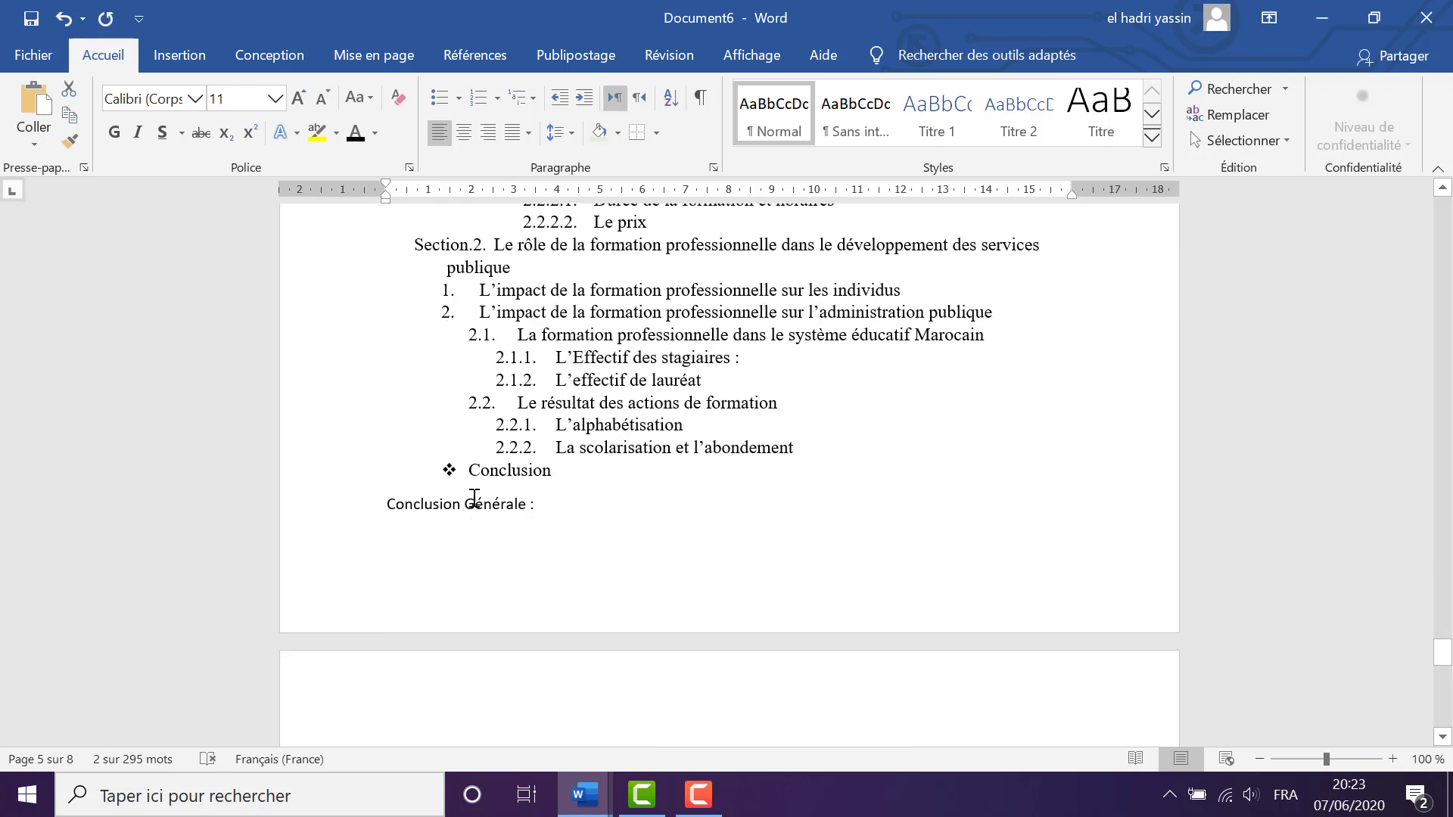
pyautogui.scroll(-5, 474, 496)
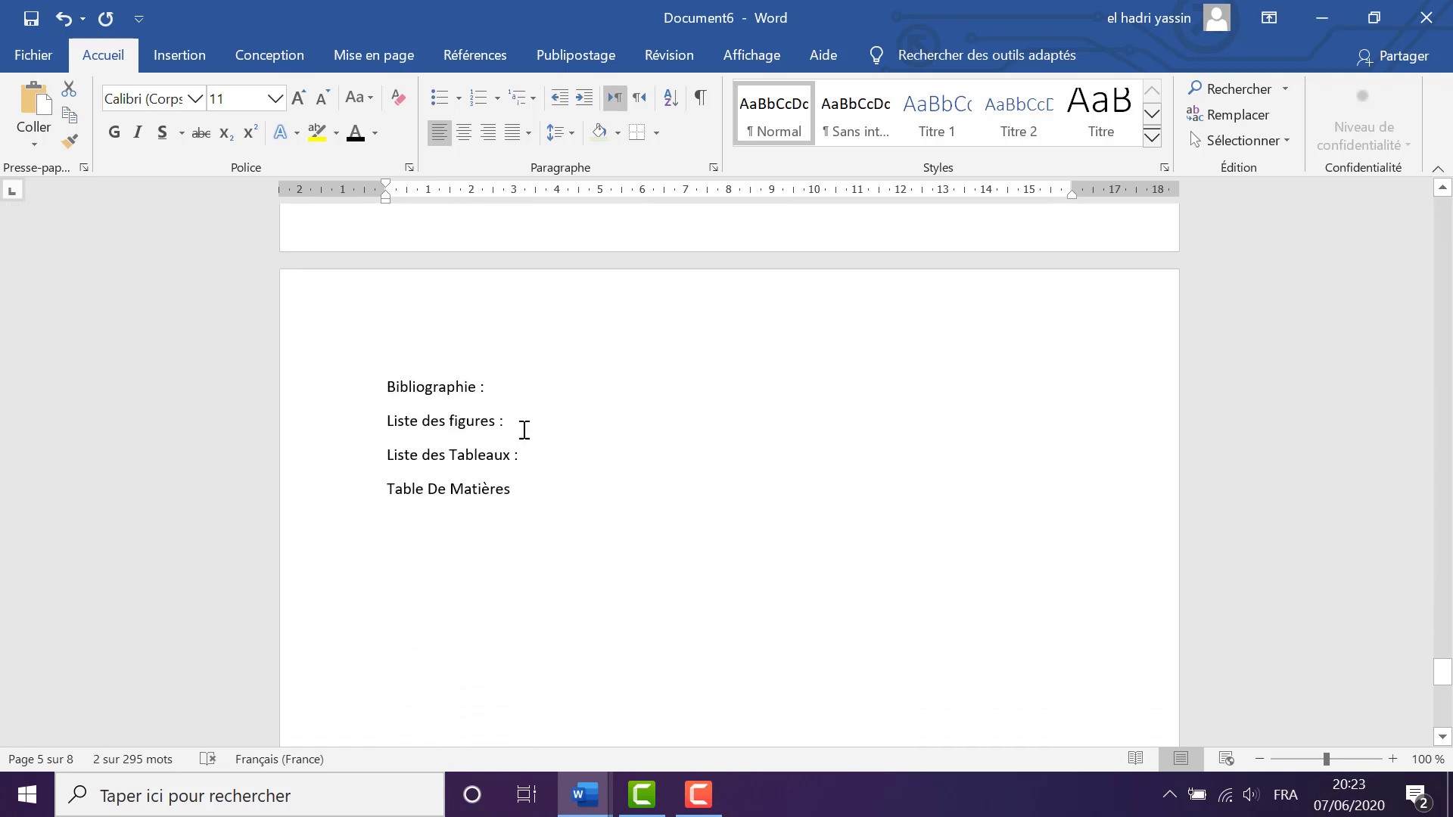
pyautogui.scroll(20, 466, 510)
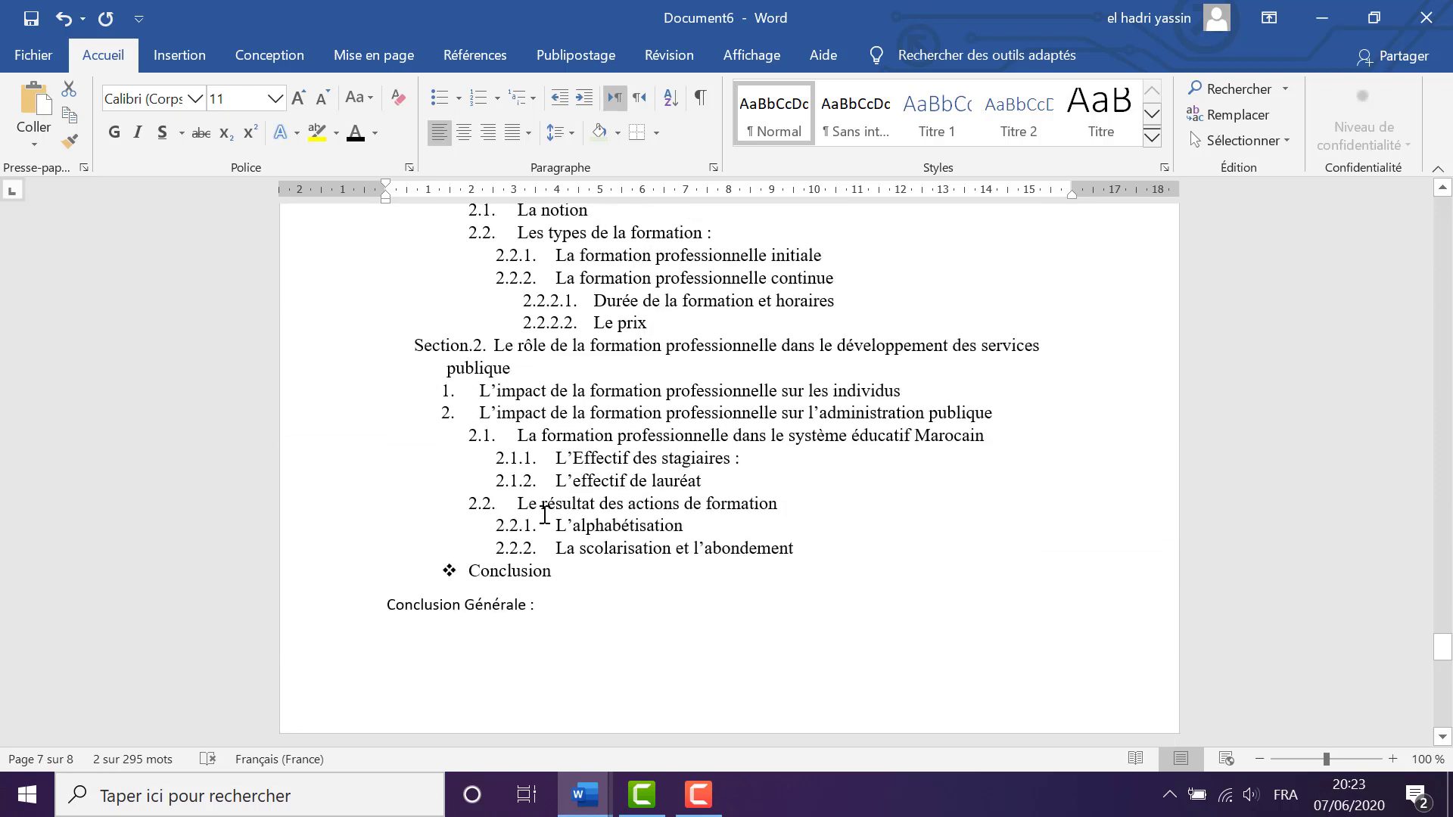
pyautogui.scroll(6, 530, 454)
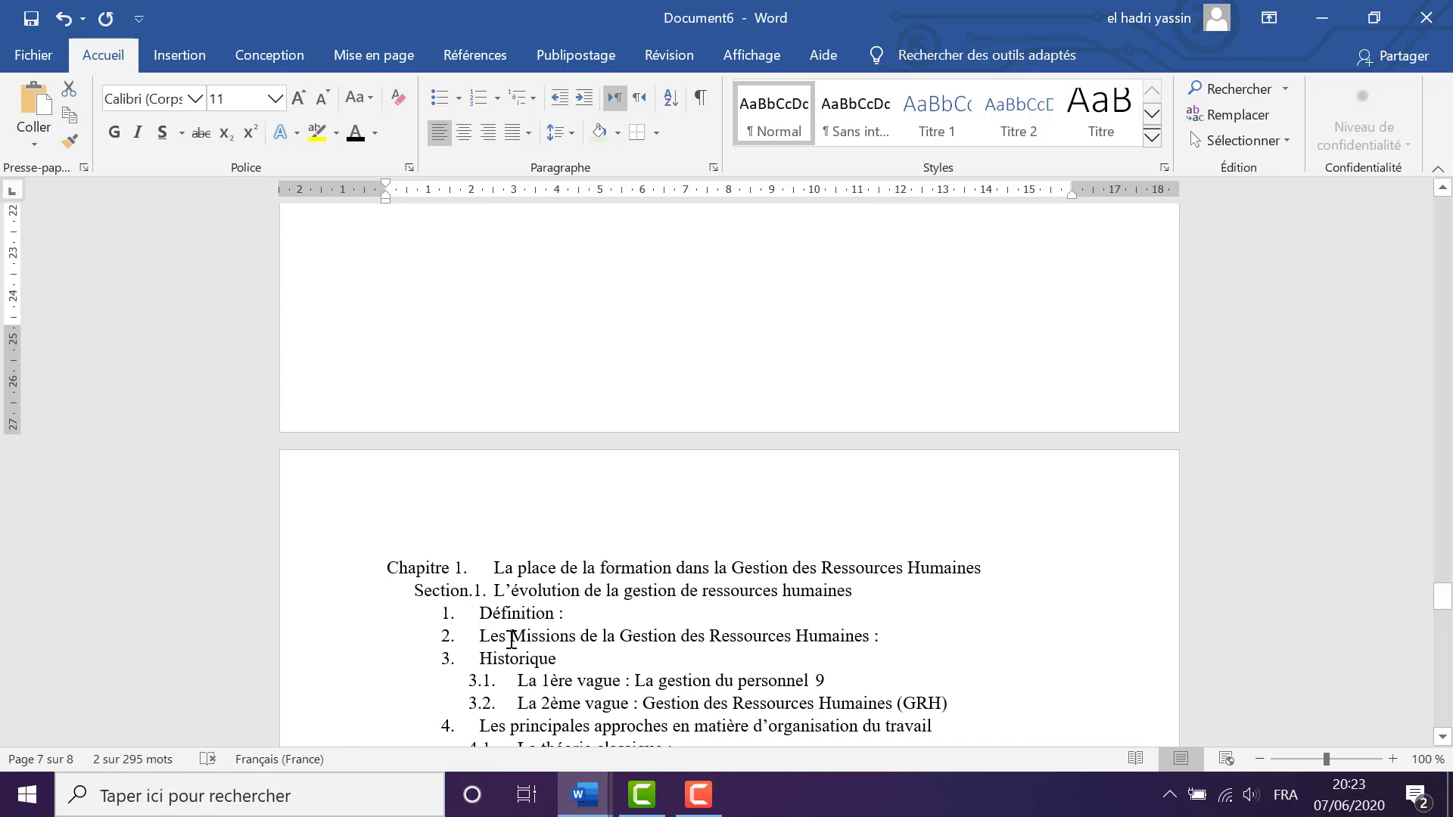
pyautogui.scroll(10, 523, 605)
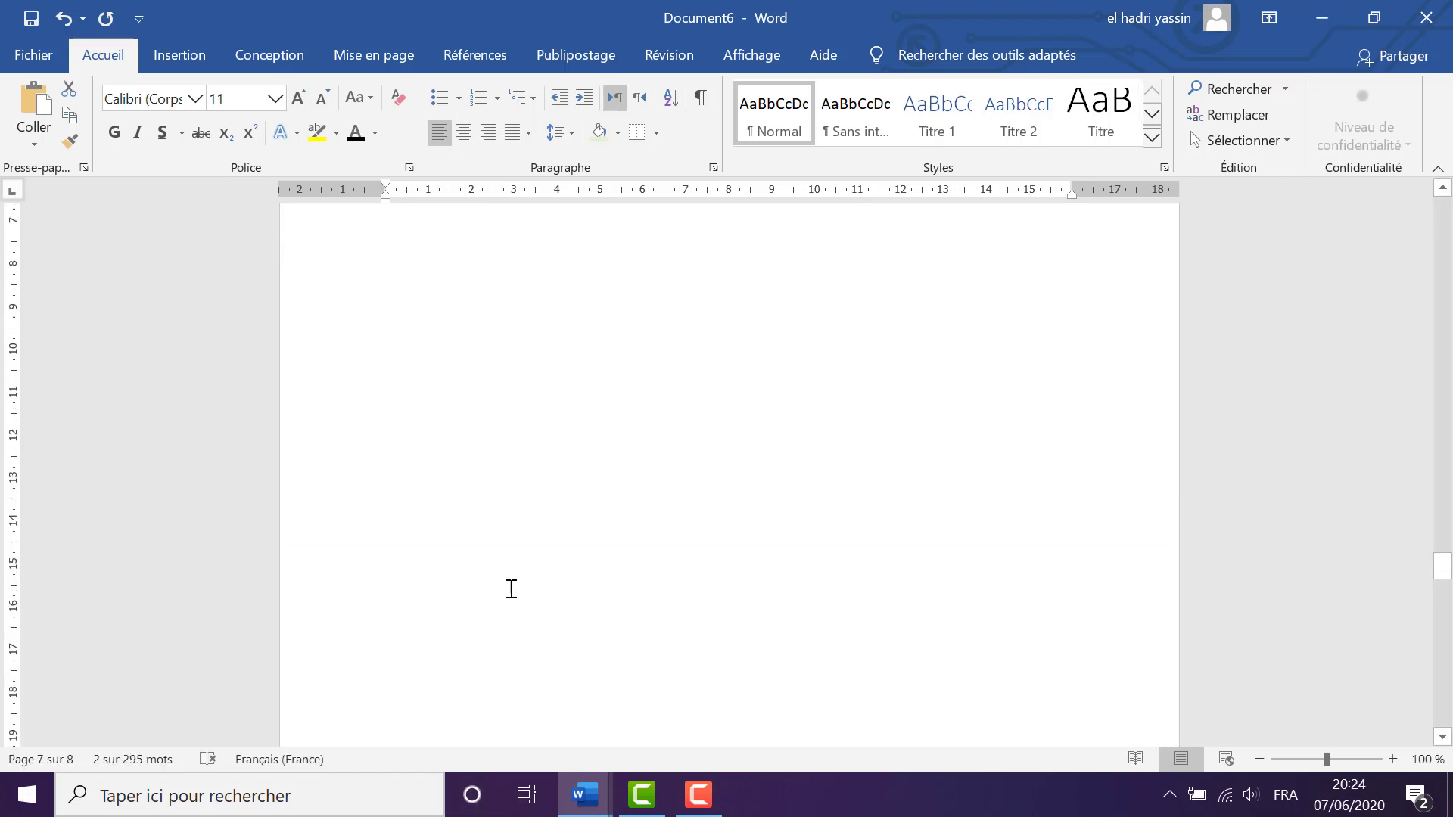
# Centre the heading "Introduction Générale", make it bold and underlined, and enlarge it to size 18
pyautogui.scroll(2, 529, 573)
pyautogui.click(605, 348)
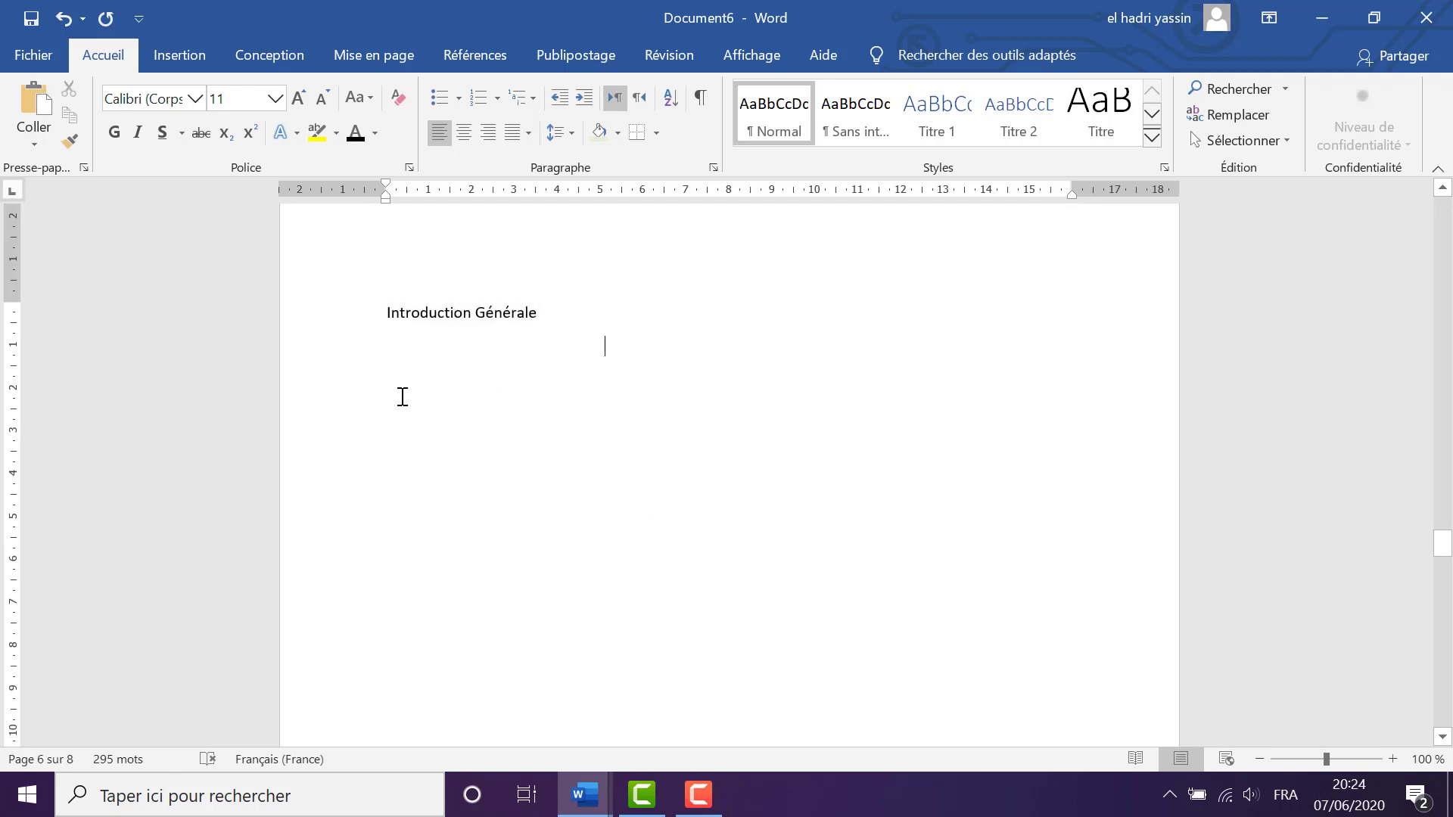
pyautogui.click(330, 310)
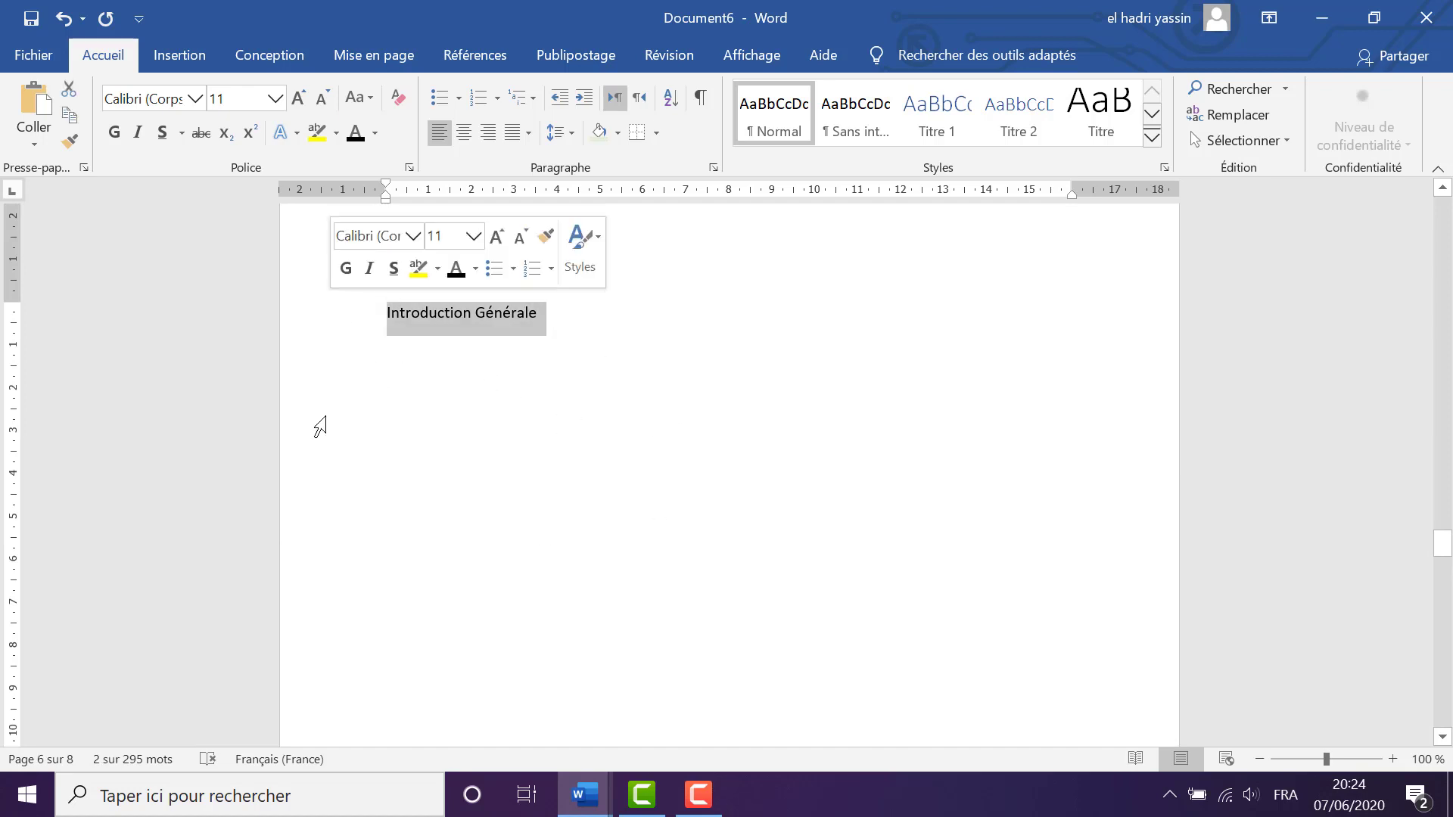
pyautogui.click(464, 133)
pyautogui.click(115, 133)
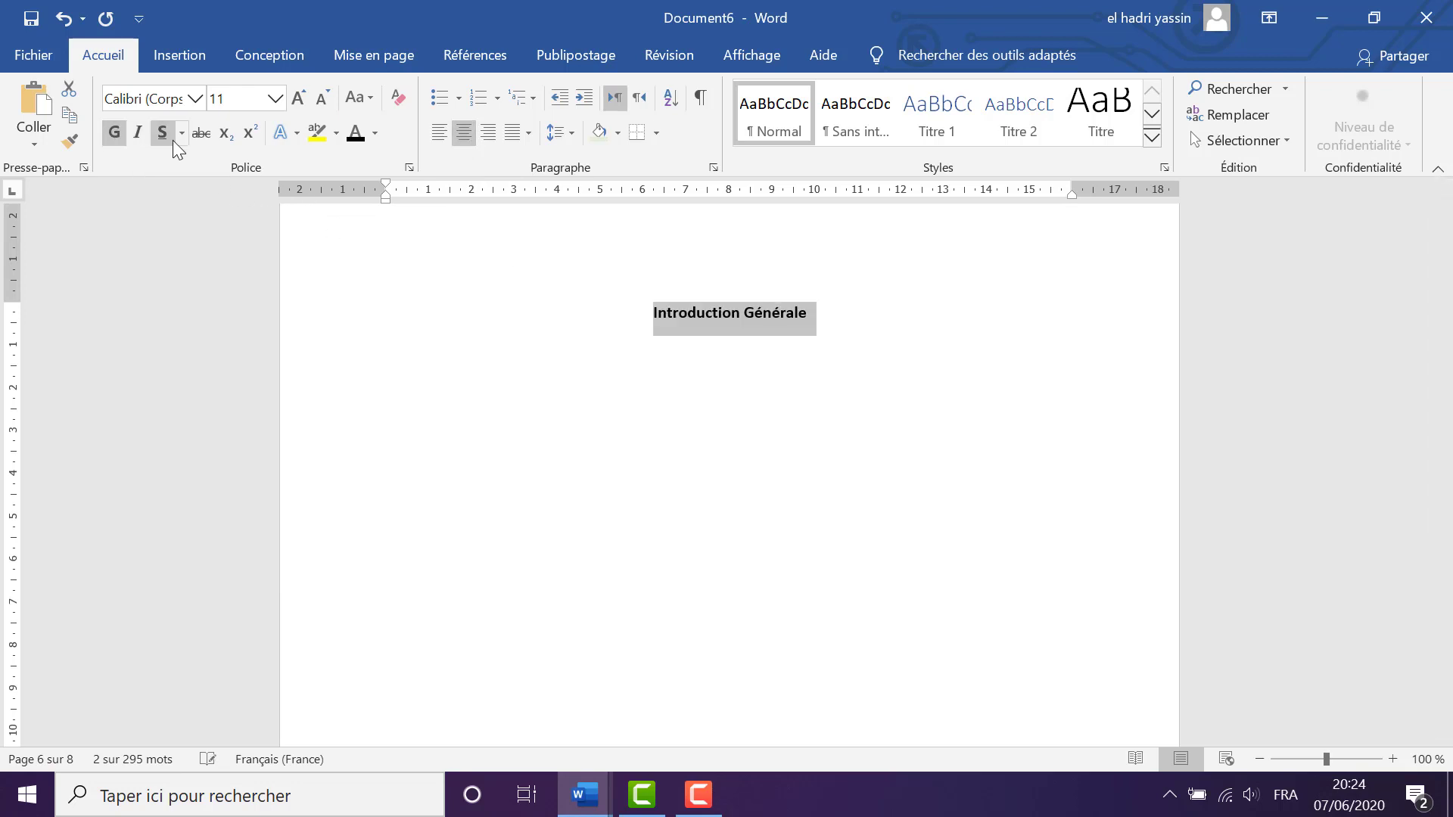
pyautogui.click(162, 133)
pyautogui.click(299, 97)
pyautogui.click(299, 98)
pyautogui.click(300, 98)
pyautogui.click(300, 98)
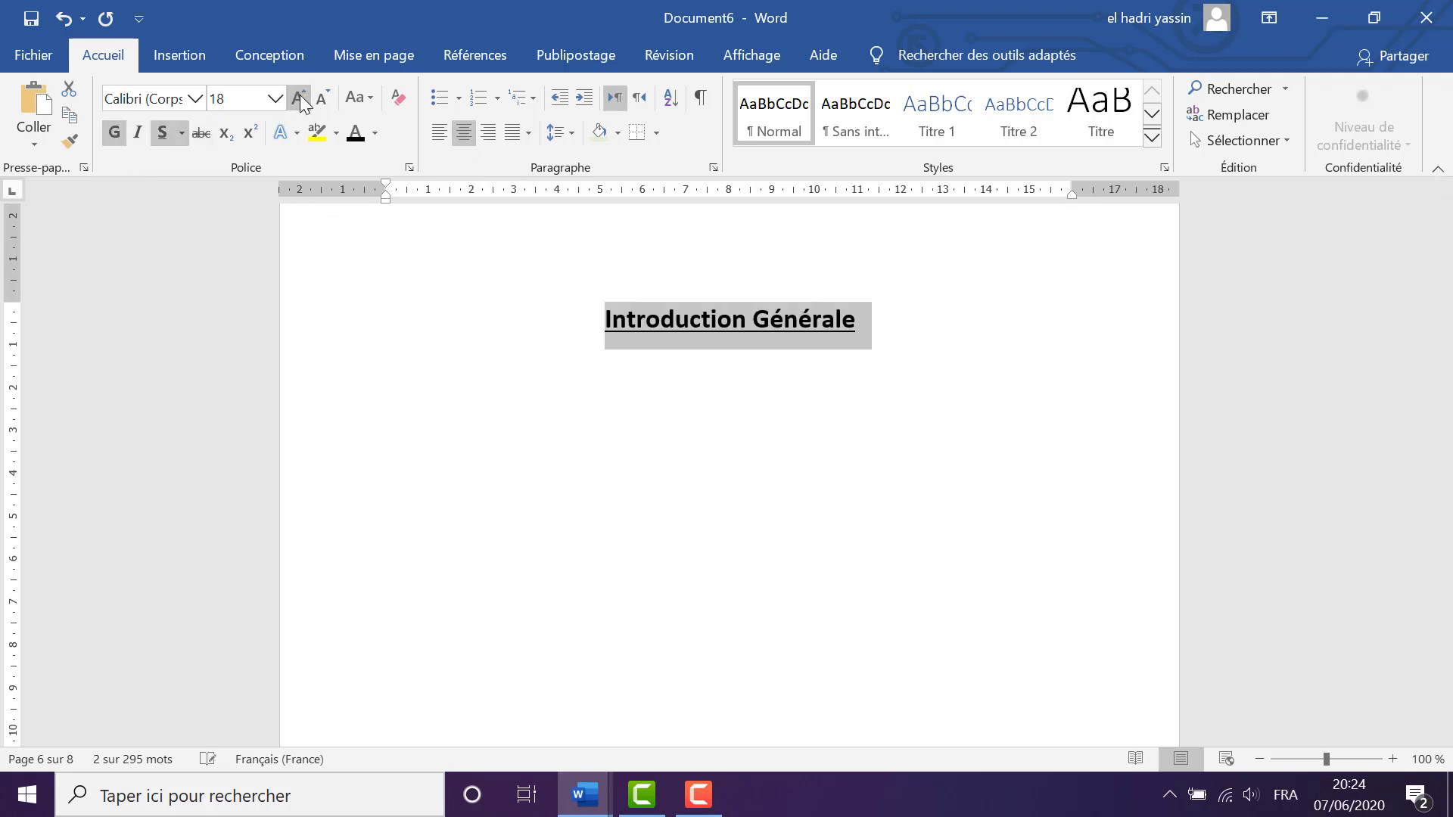
# Set the heading "Introduction Générale" to the Algerian font and the standard purple colour
pyautogui.click(194, 99)
pyautogui.click(195, 293)
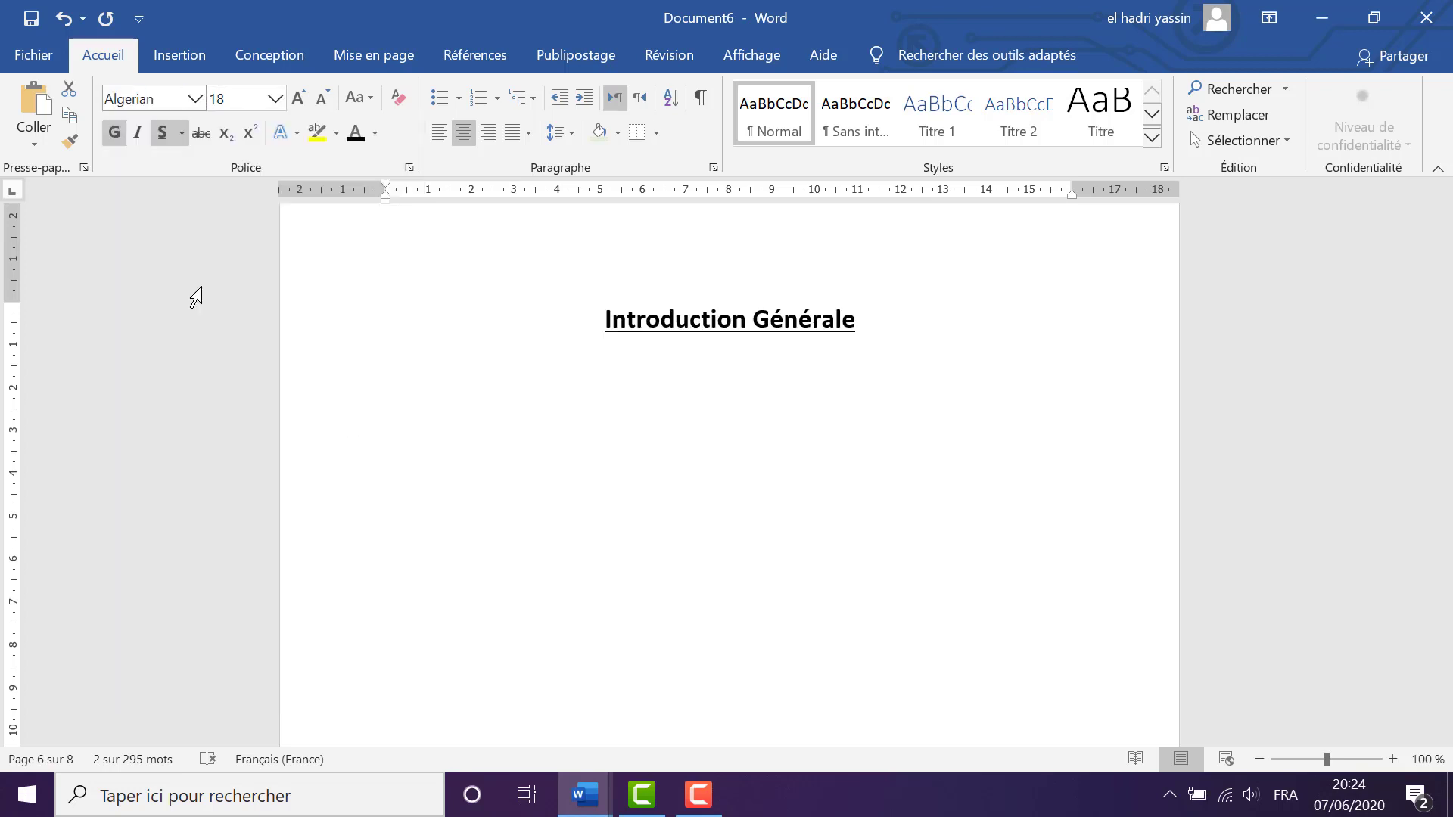
pyautogui.click(376, 135)
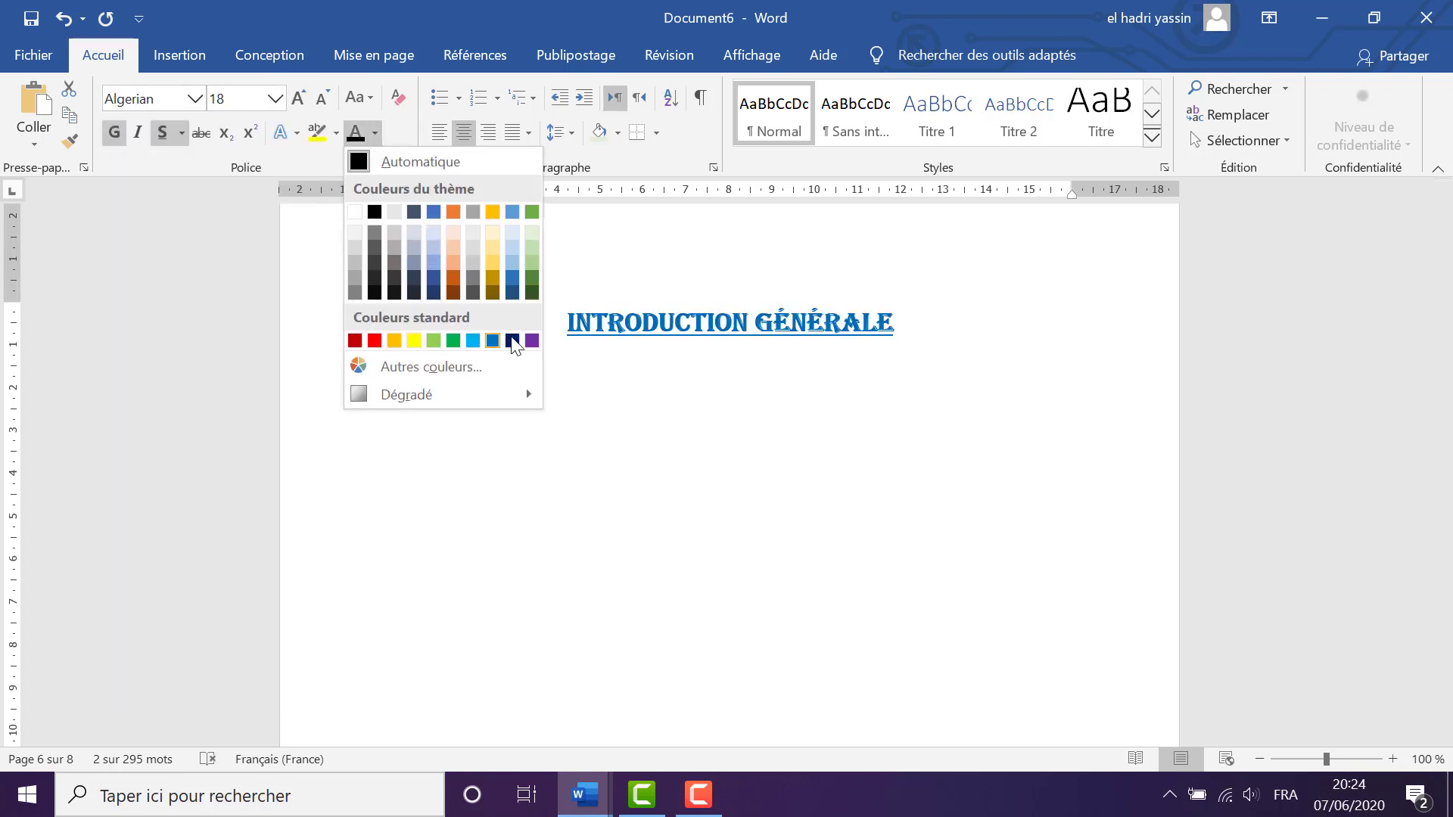
pyautogui.click(533, 340)
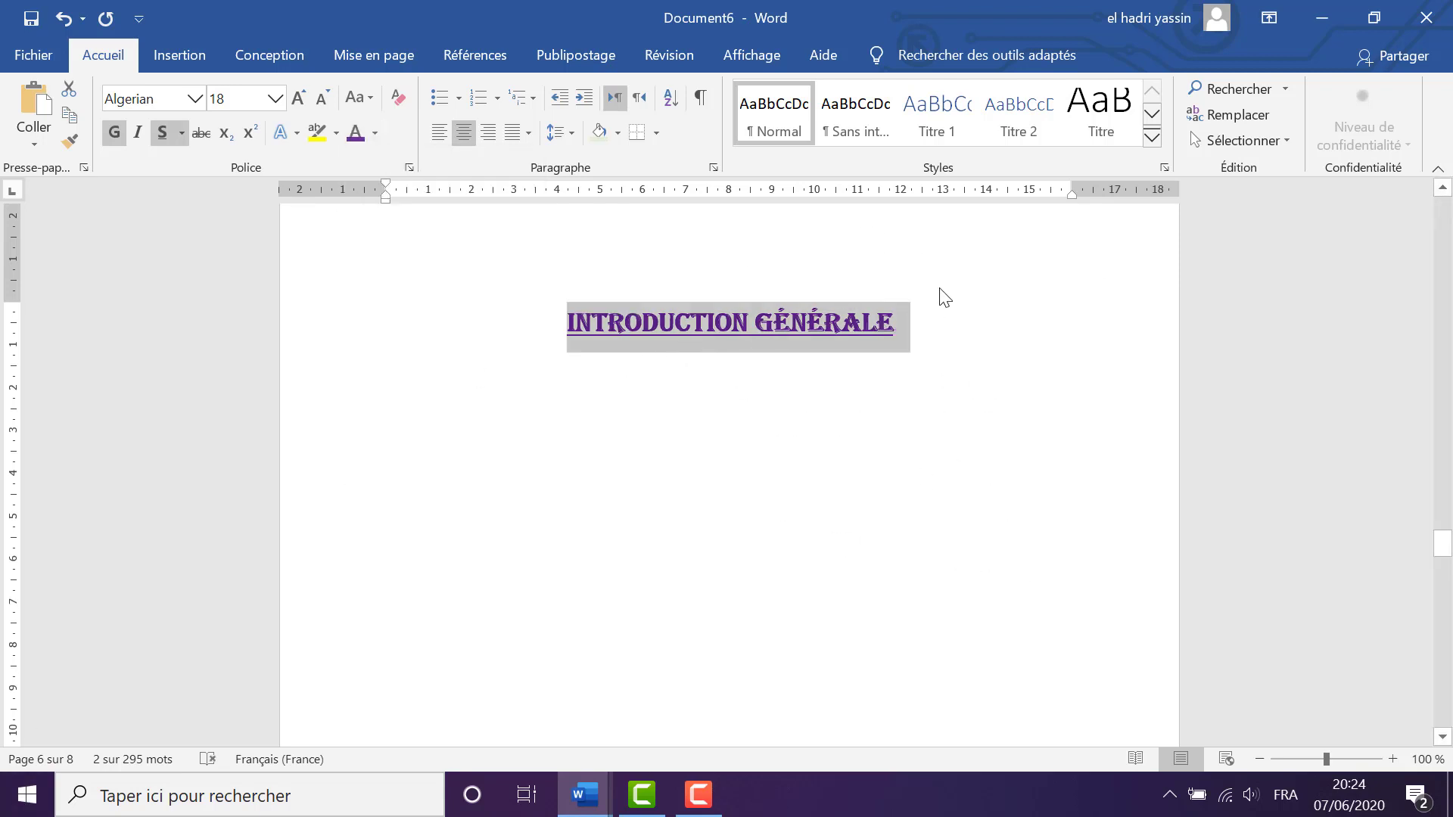
# Update the Titre 1 style to match the formatting of the selected heading "Introduction Générale"
pyautogui.rightClick(936, 127)
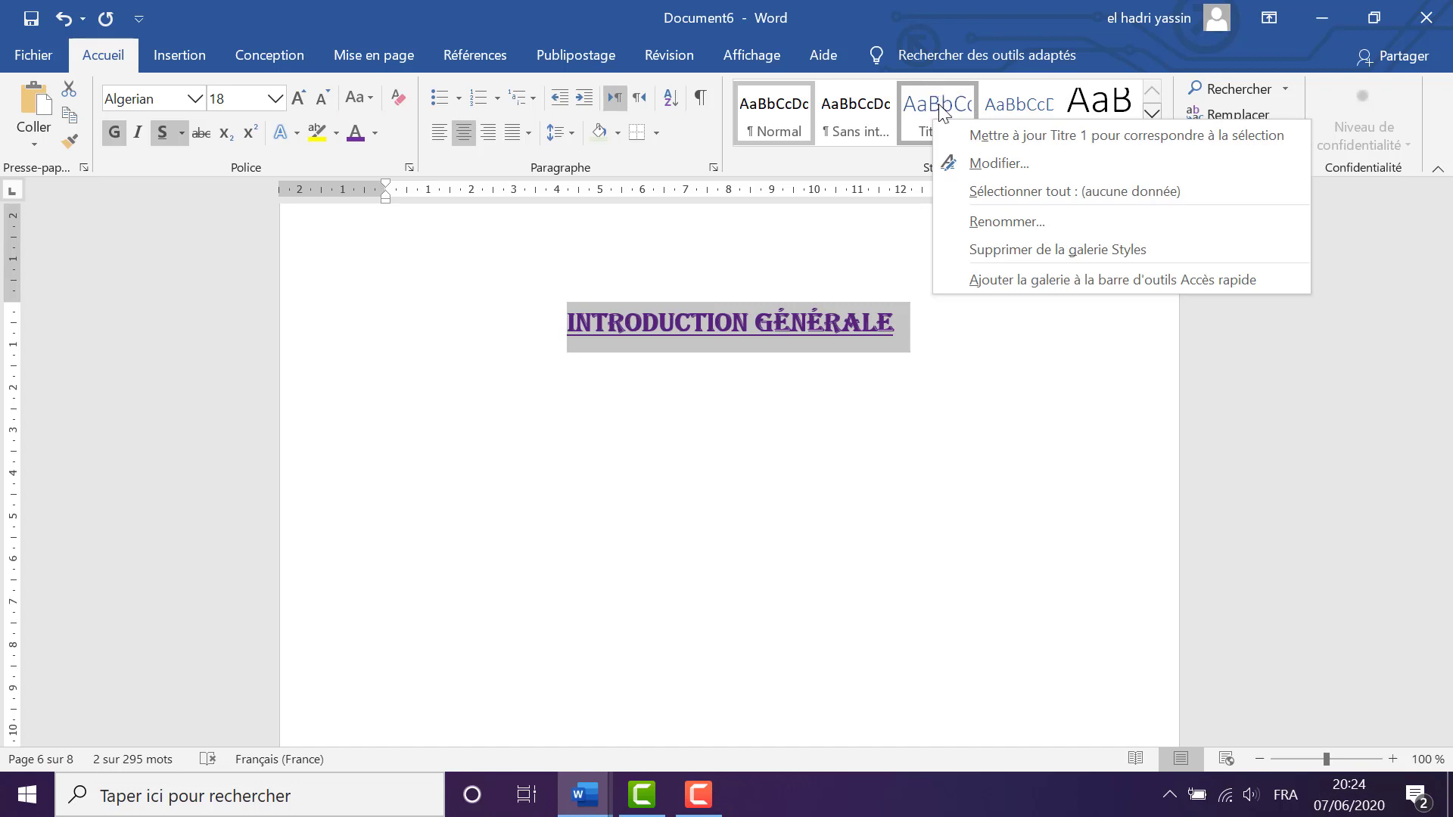
pyautogui.click(1017, 136)
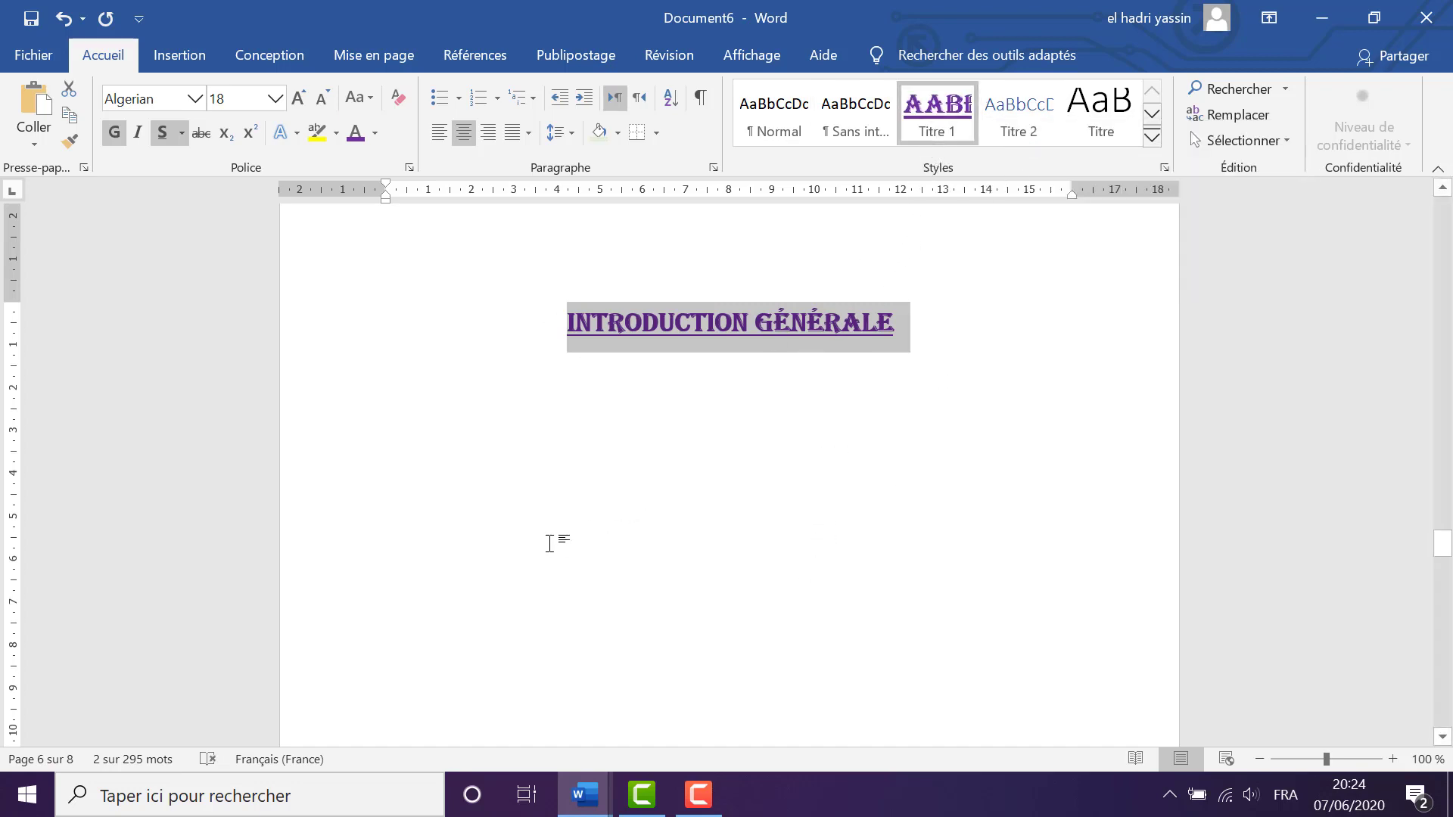
# Apply the Titre 1 style to the closing headings from "Conclusion Générale" to "Table De Matières", all purple and underlined
pyautogui.scroll(-5, 545, 550)
pyautogui.scroll(-15, 546, 552)
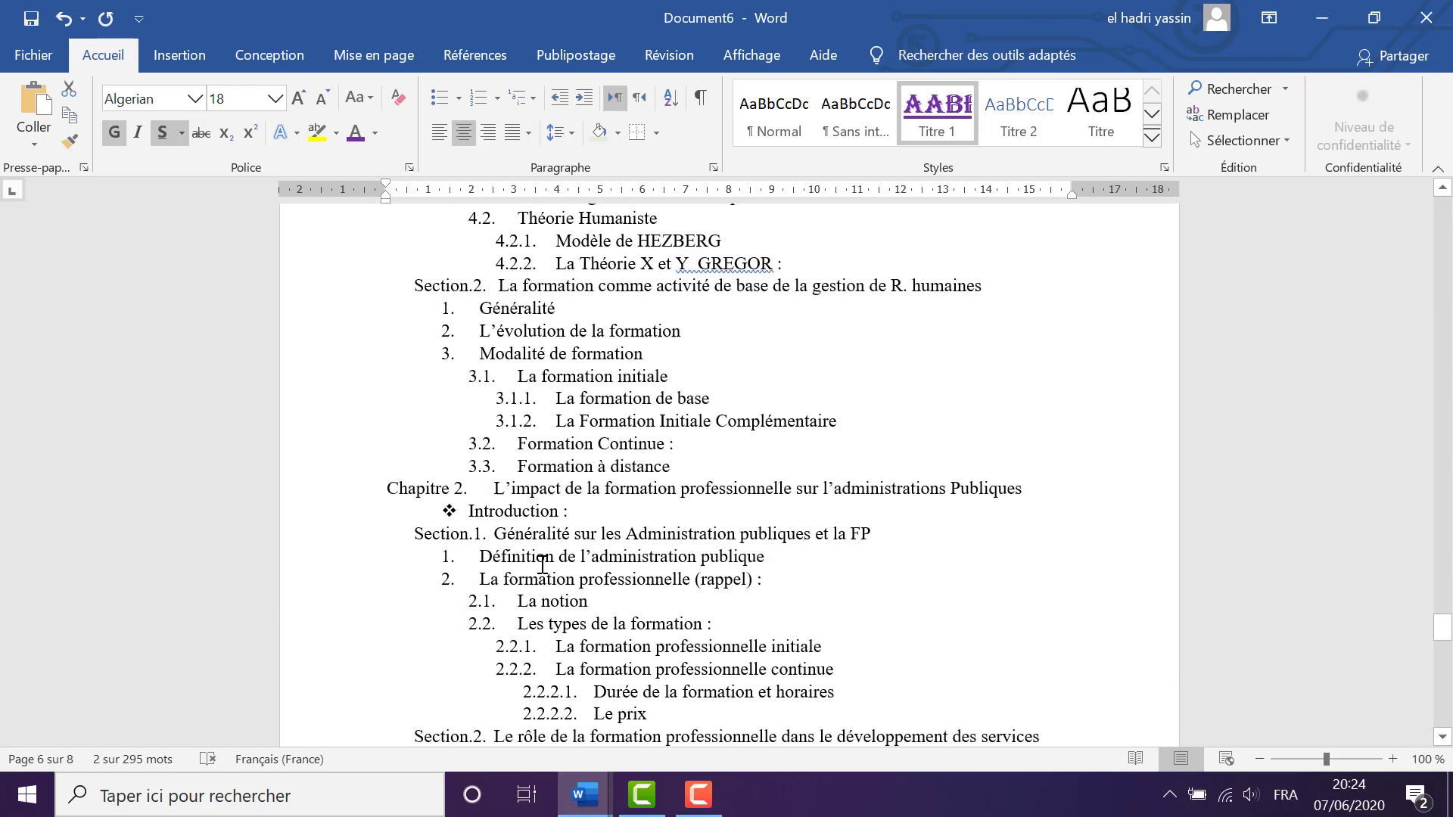
pyautogui.scroll(-6, 546, 579)
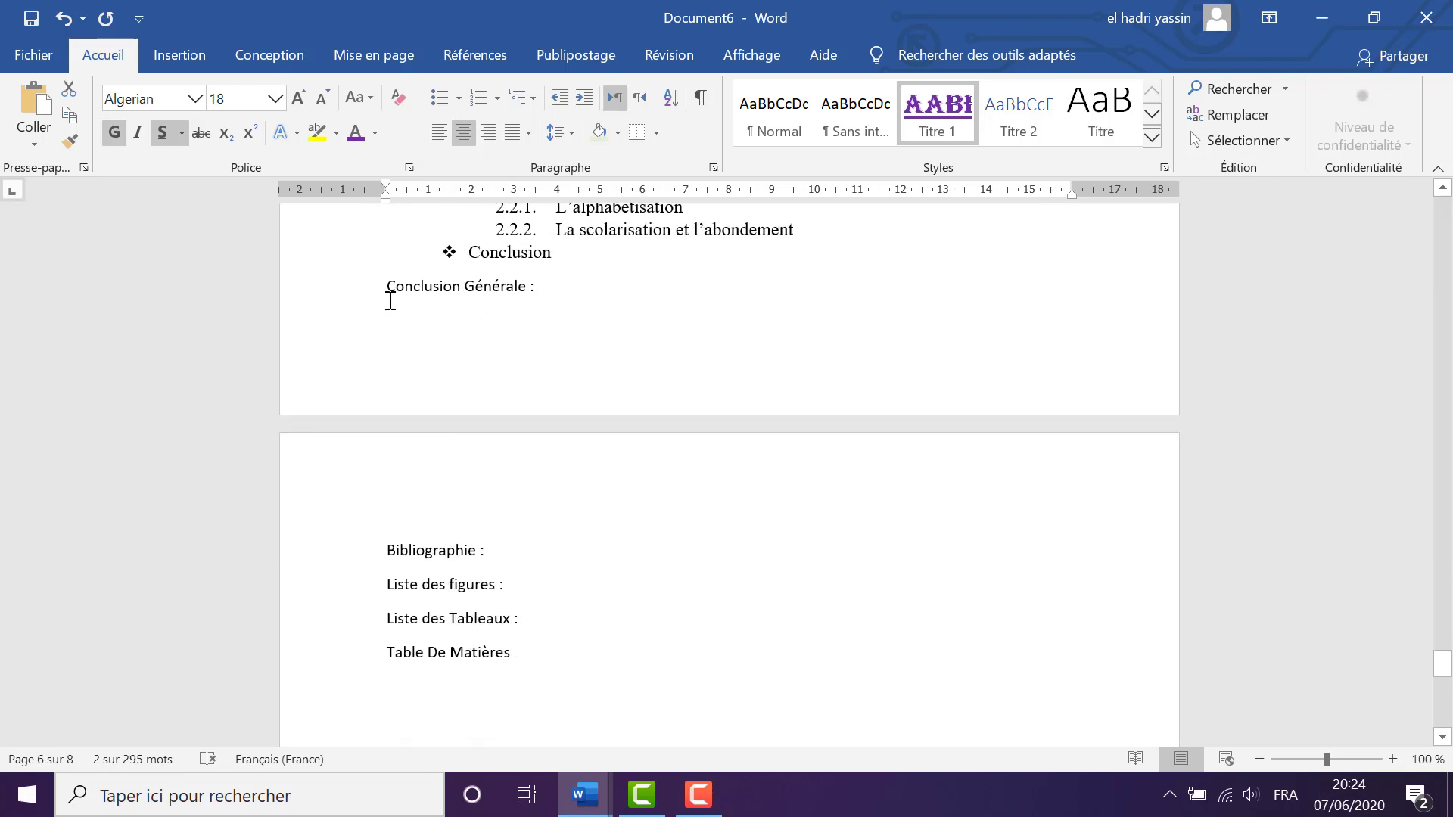
pyautogui.moveTo(381, 288); pyautogui.dragTo(531, 655)
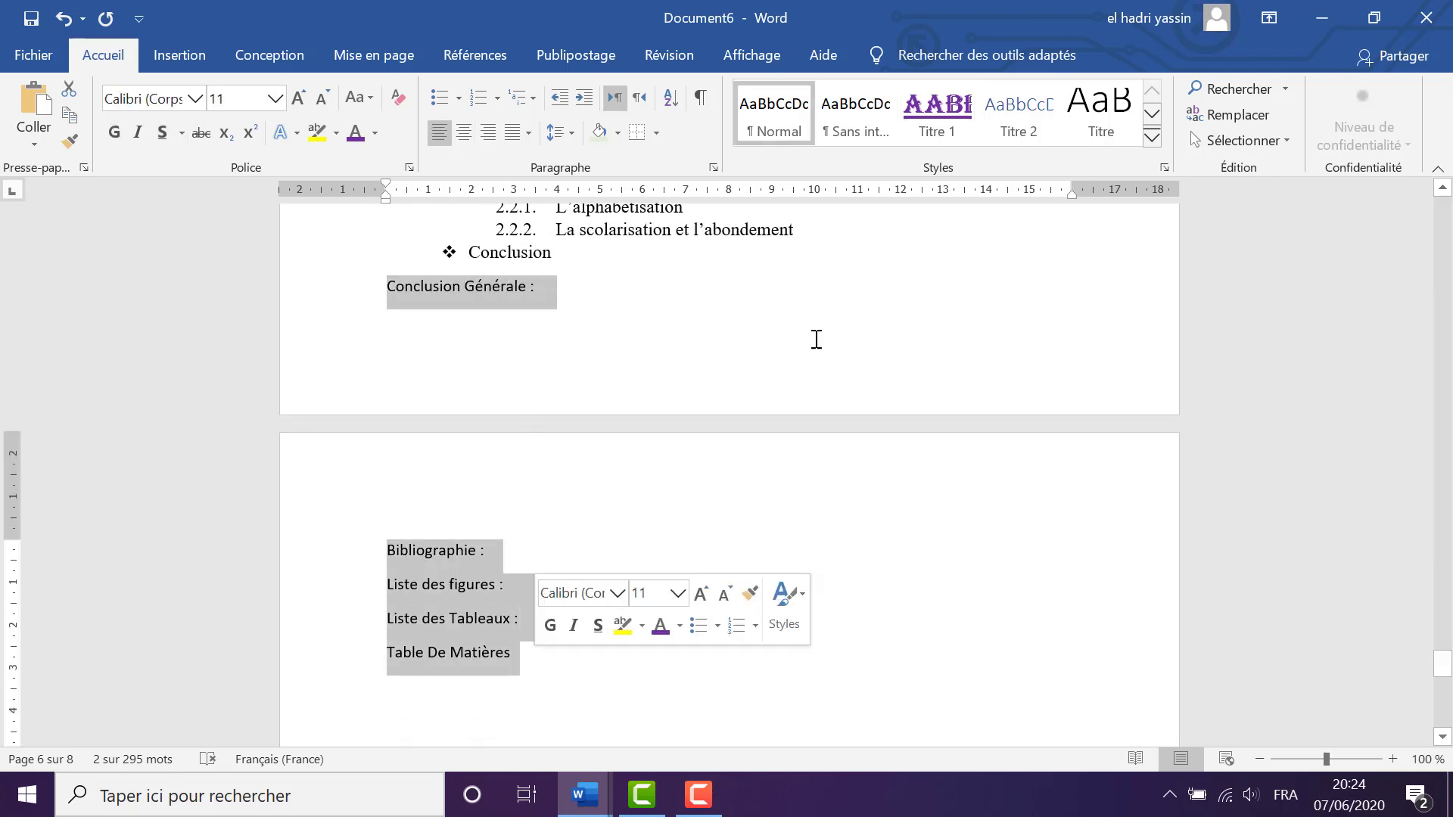
pyautogui.click(958, 121)
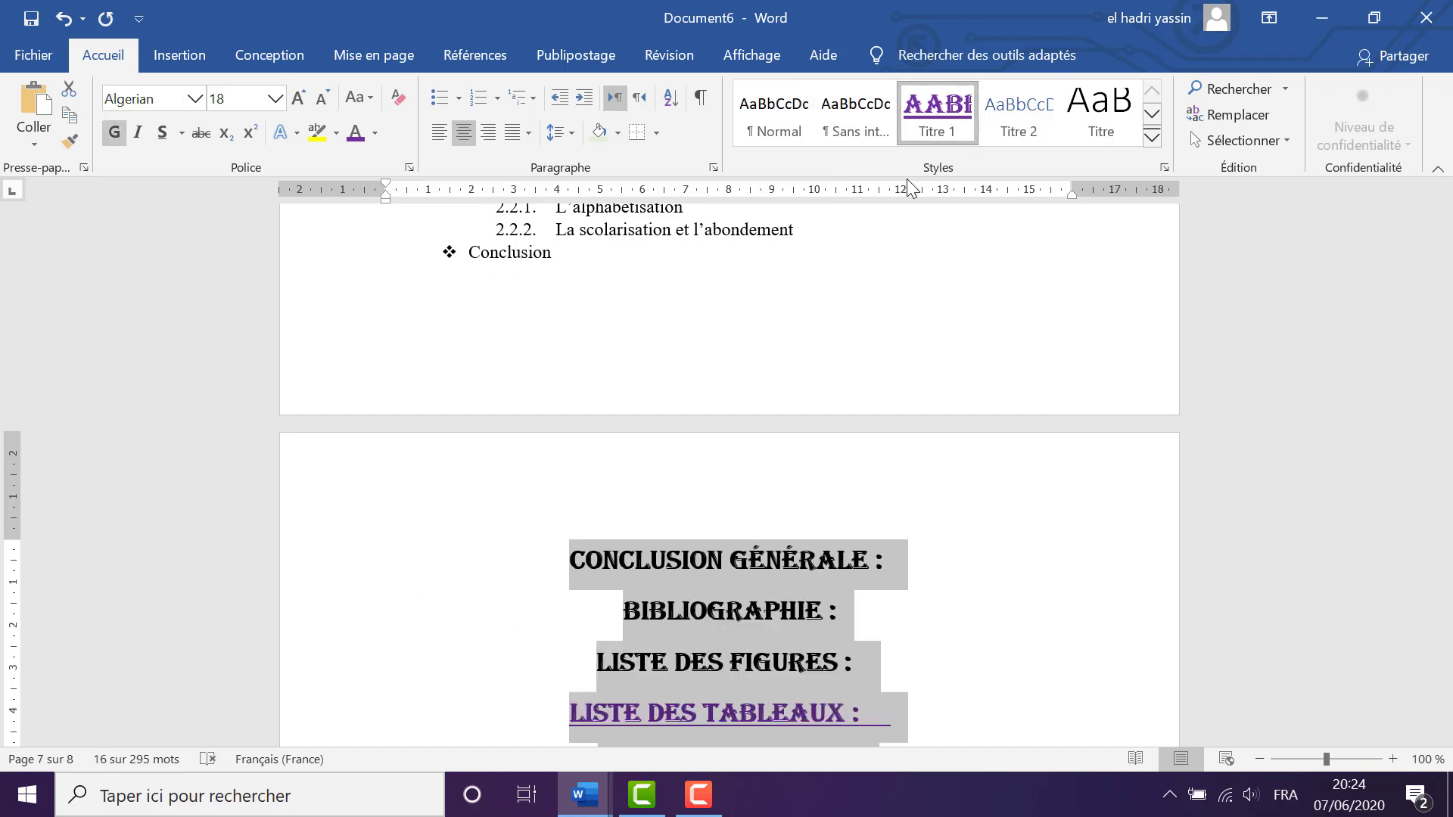
pyautogui.scroll(5, 383, 516)
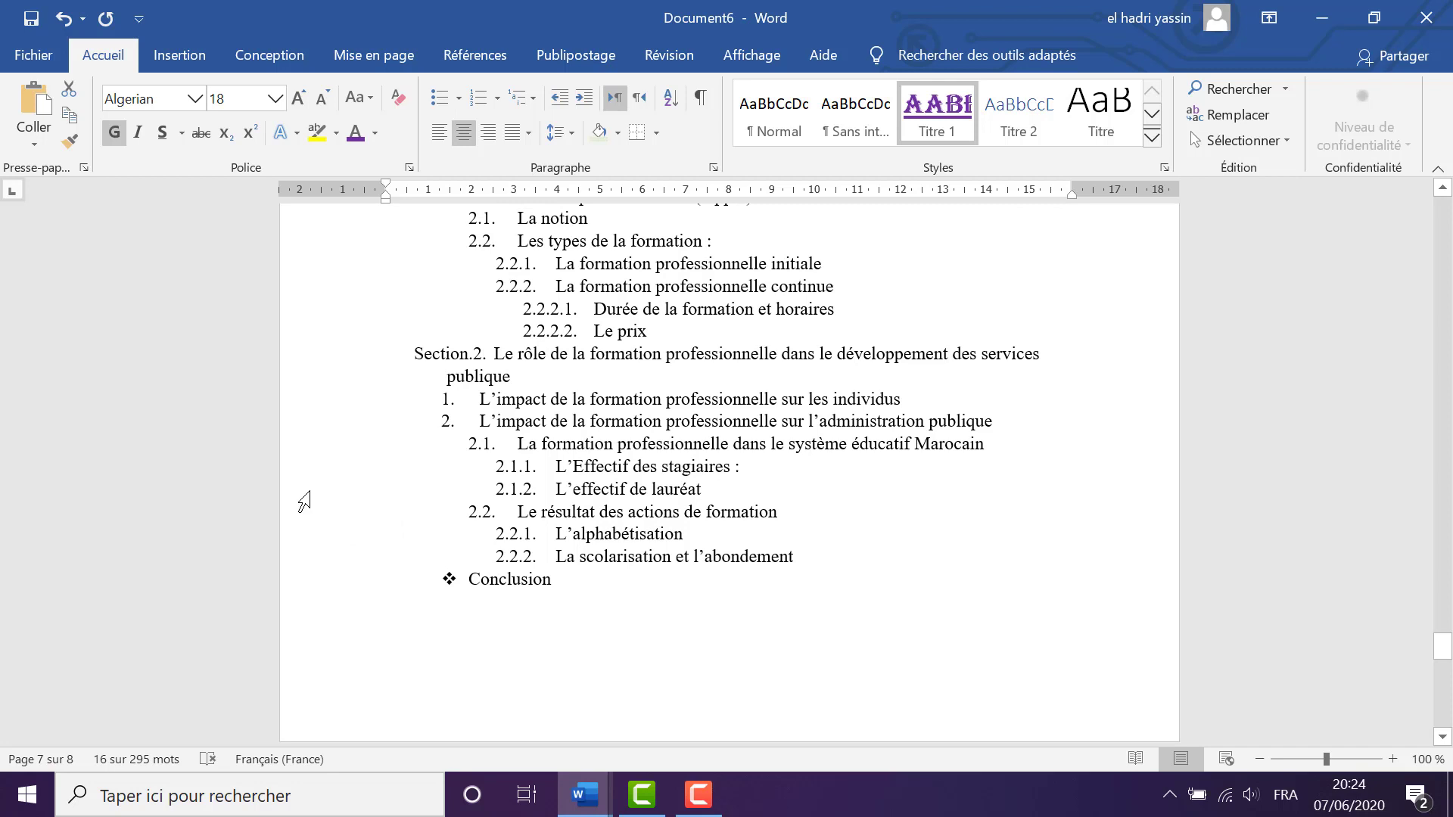
pyautogui.scroll(1, 305, 502)
pyautogui.scroll(-3, 35, 310)
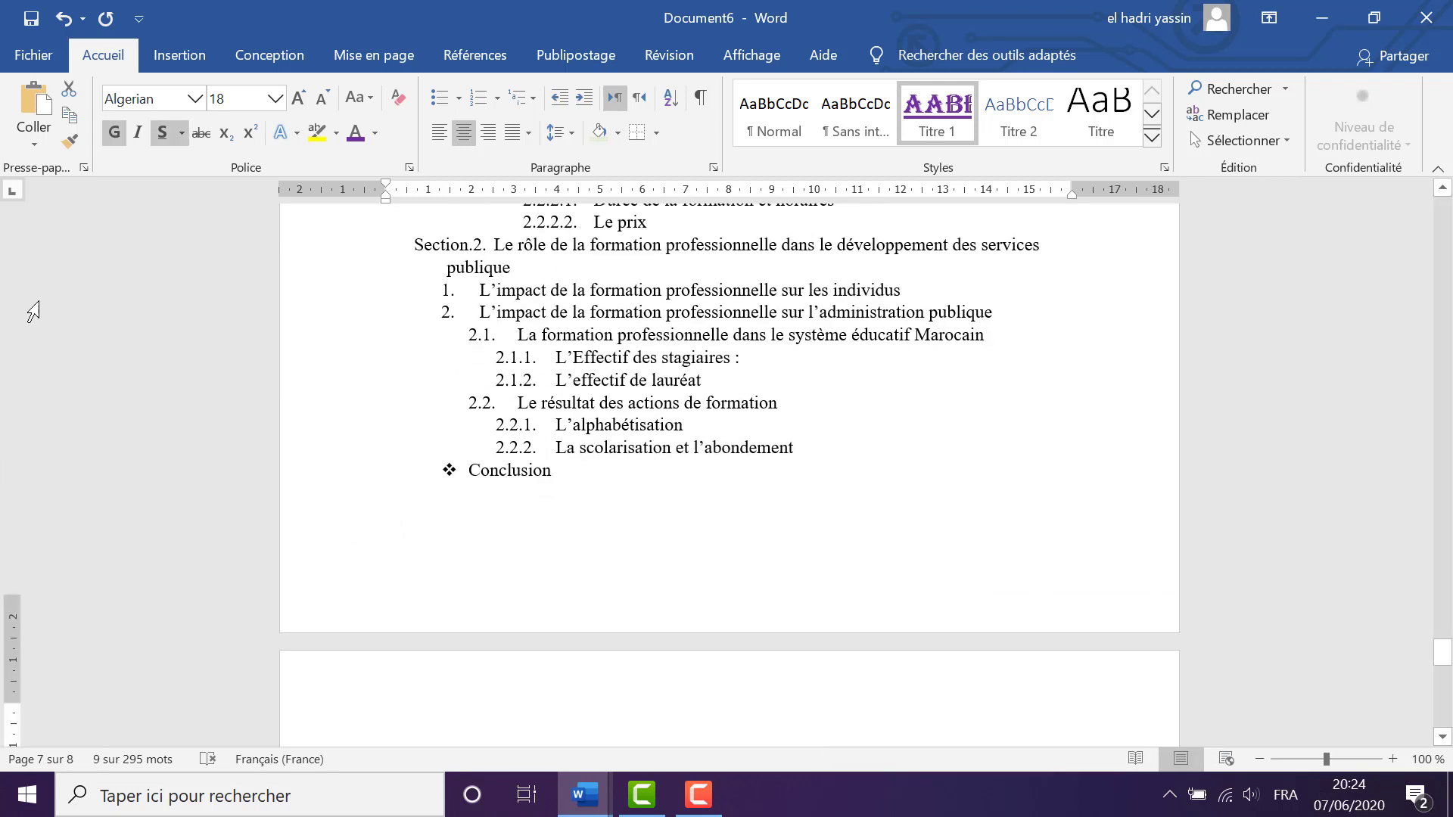
pyautogui.scroll(-4, 34, 310)
pyautogui.scroll(-2, 703, 546)
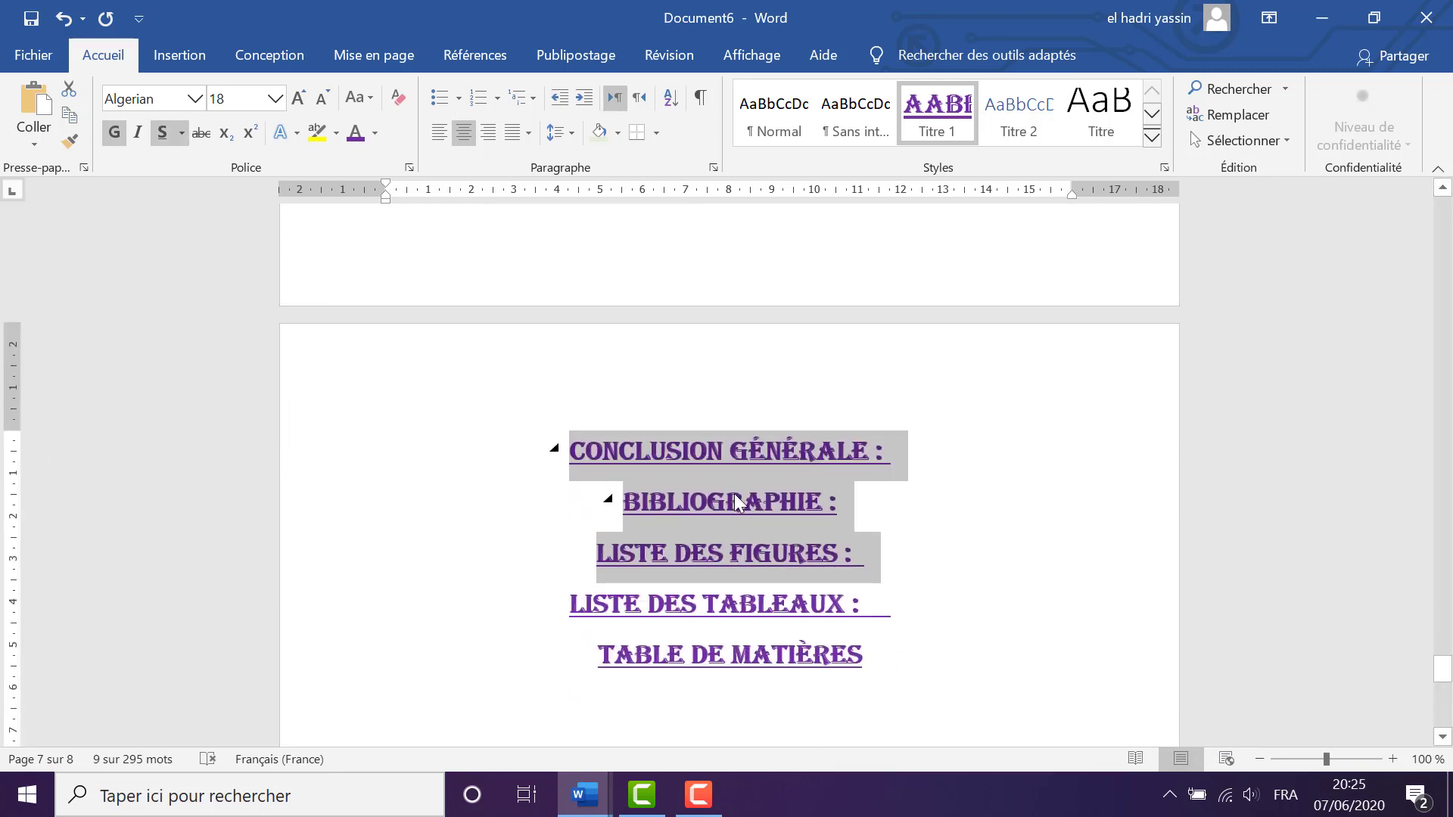
# Insert a page break after the Chapitre 1 title so that its Section.1 outline starts on a new page
pyautogui.scroll(15, 871, 455)
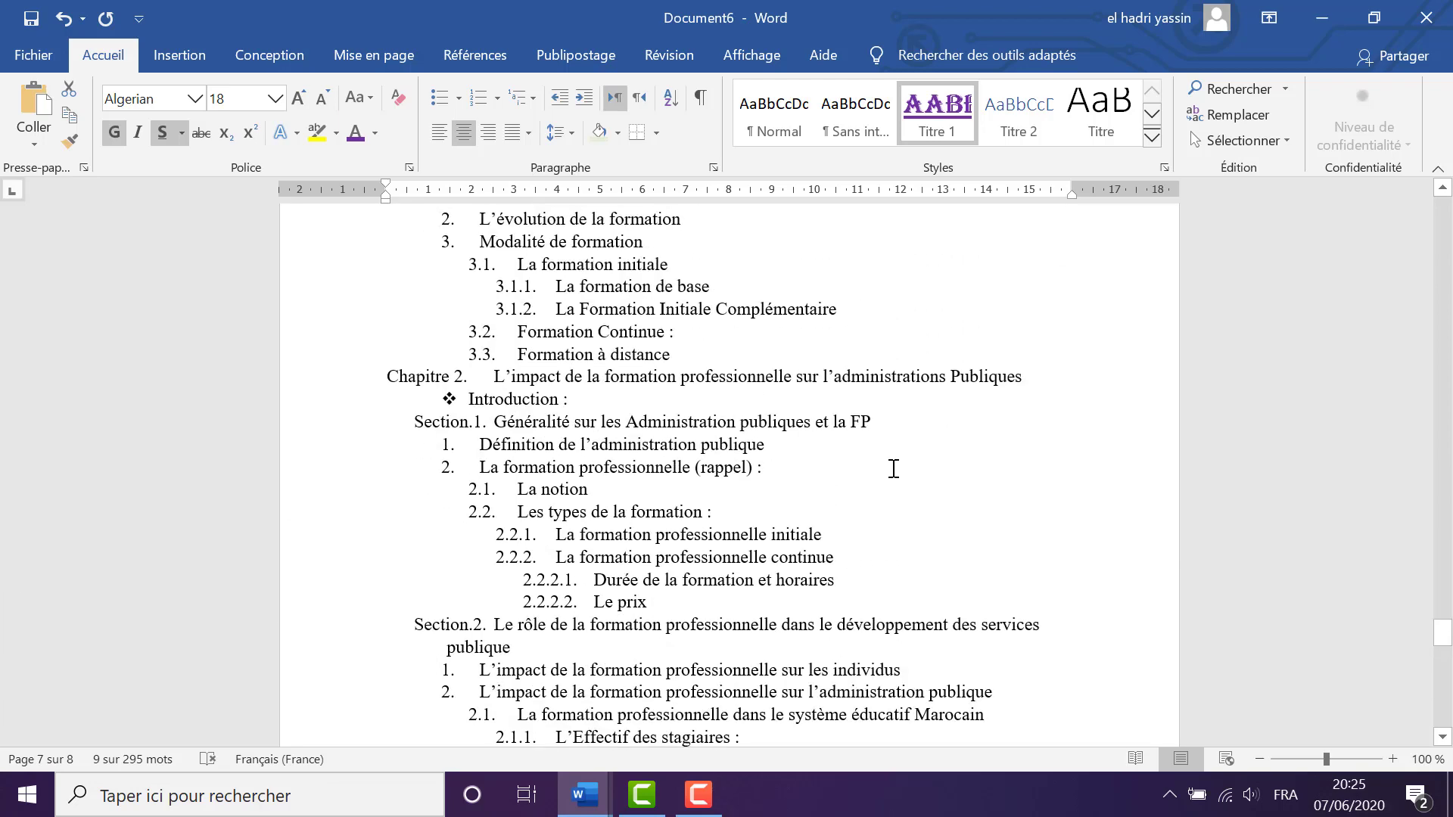
pyautogui.scroll(8, 890, 459)
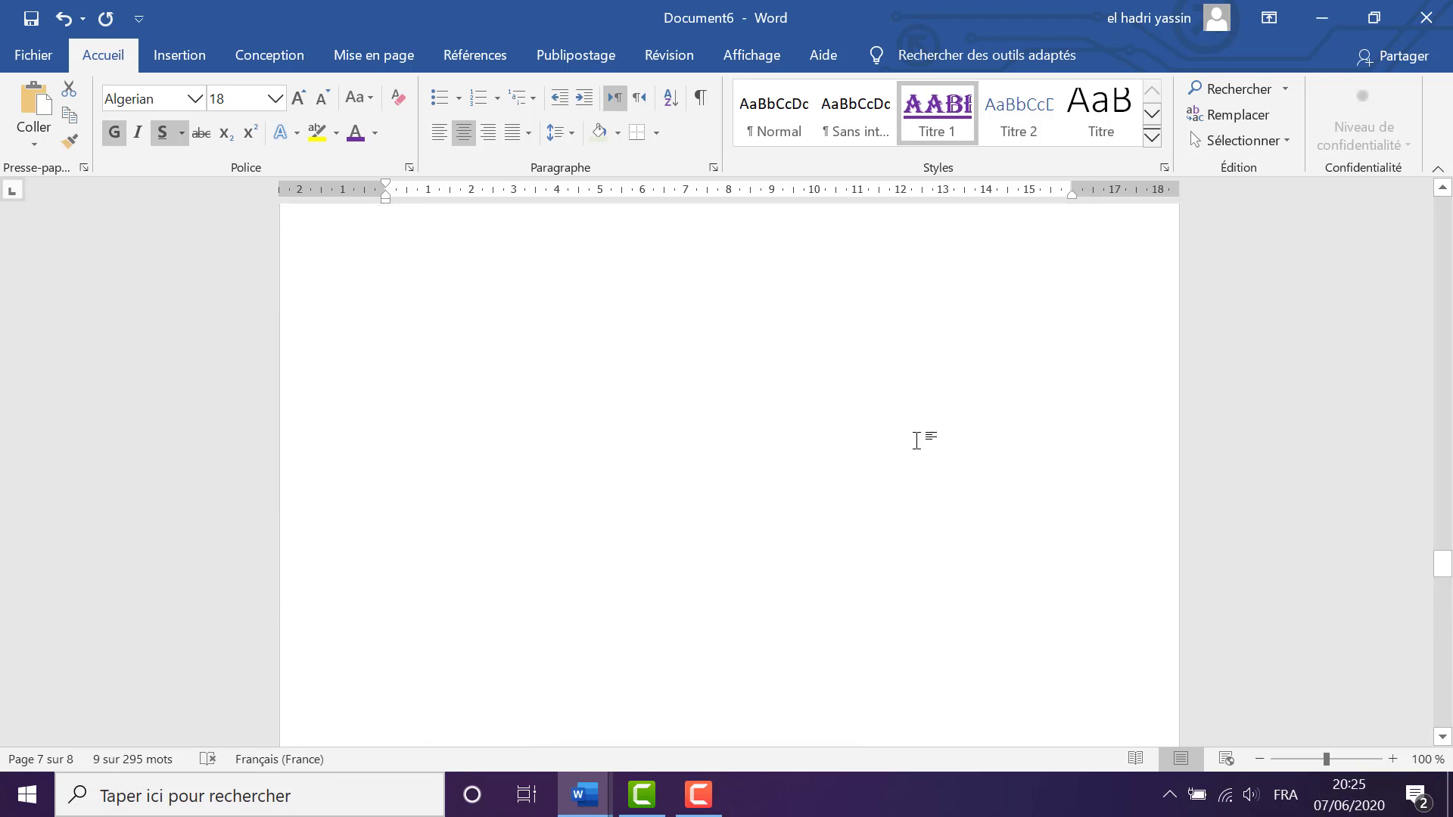
pyautogui.scroll(9, 917, 441)
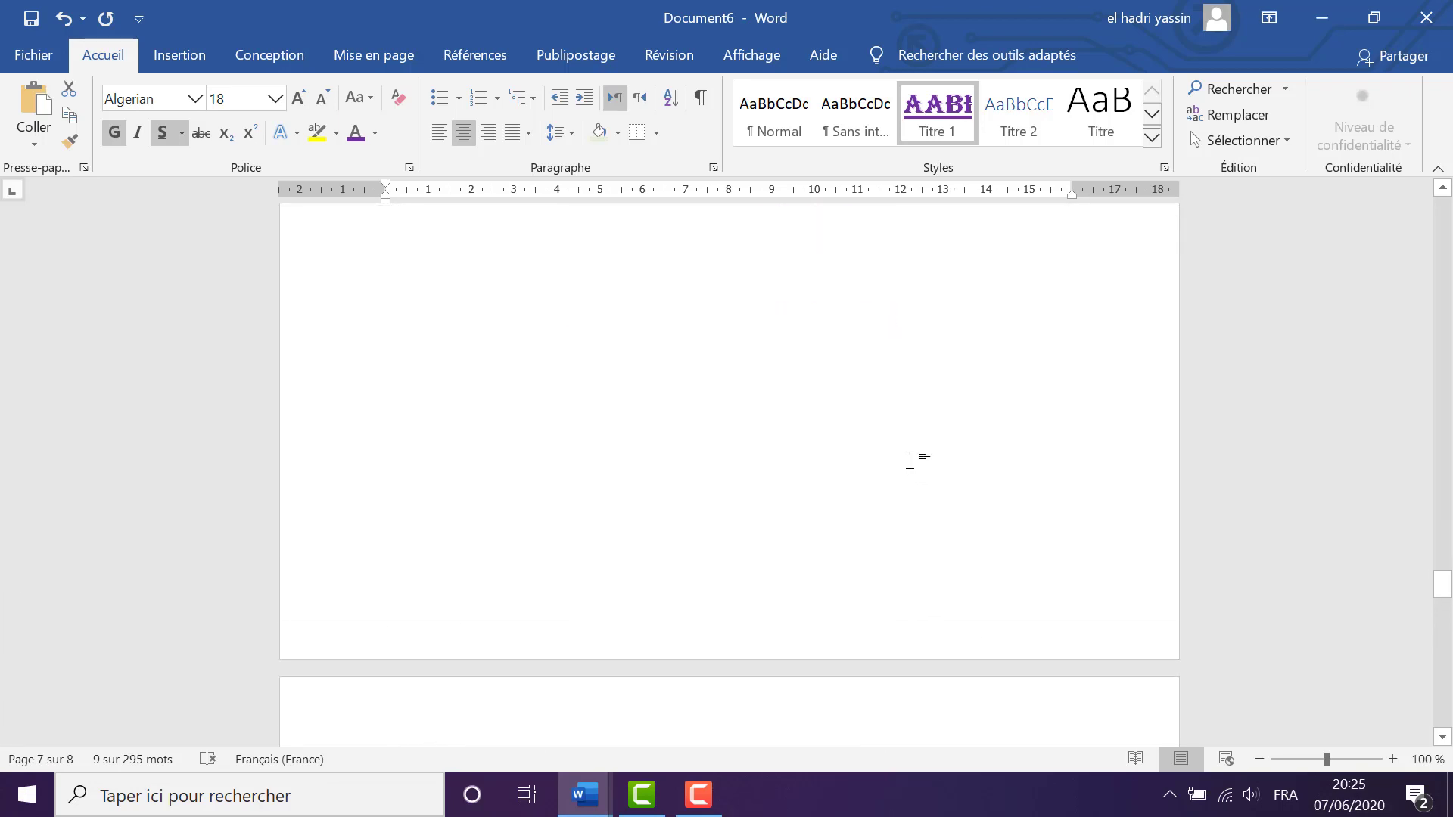
pyautogui.scroll(-5, 910, 460)
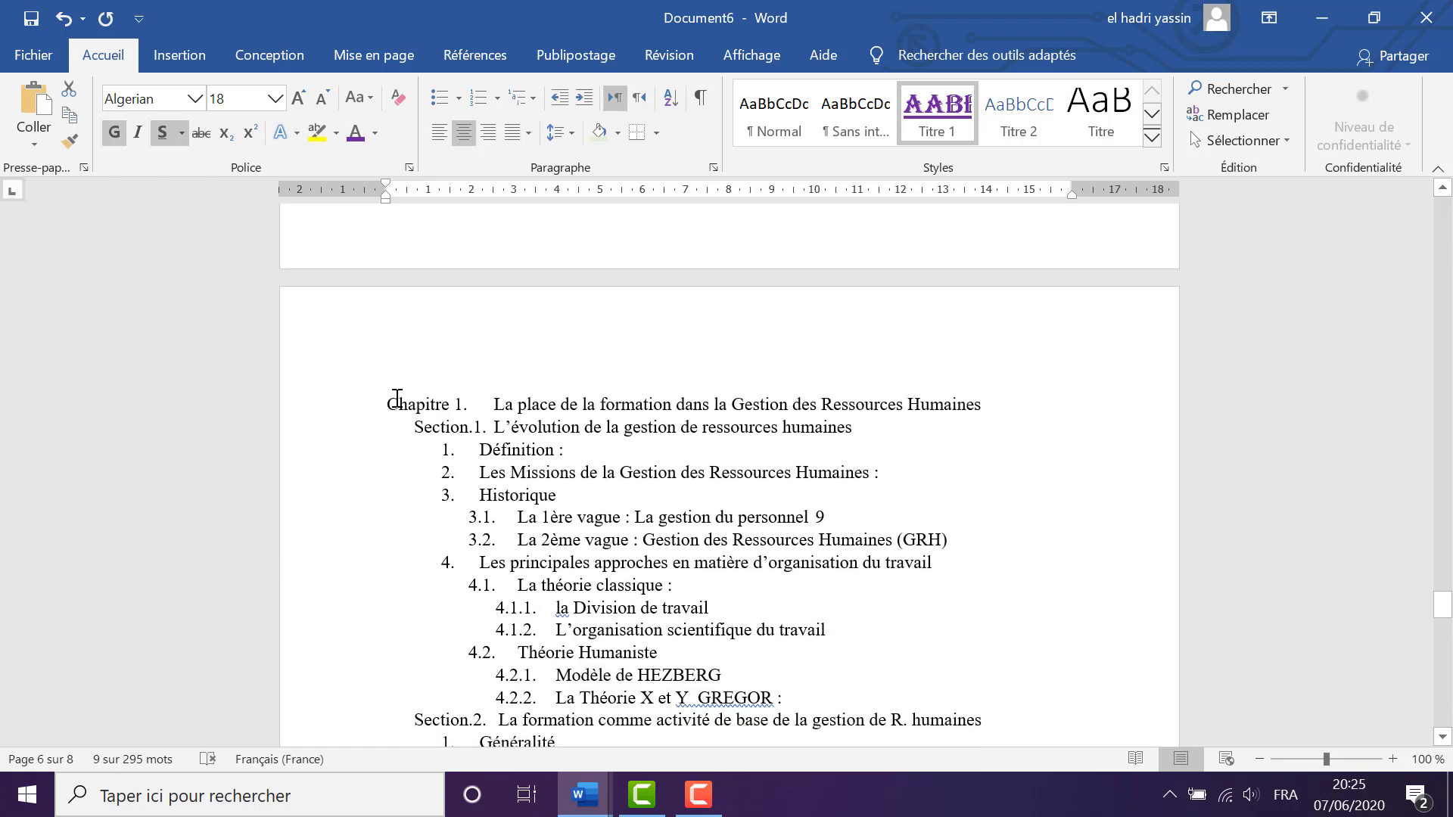
pyautogui.scroll(-5, 378, 595)
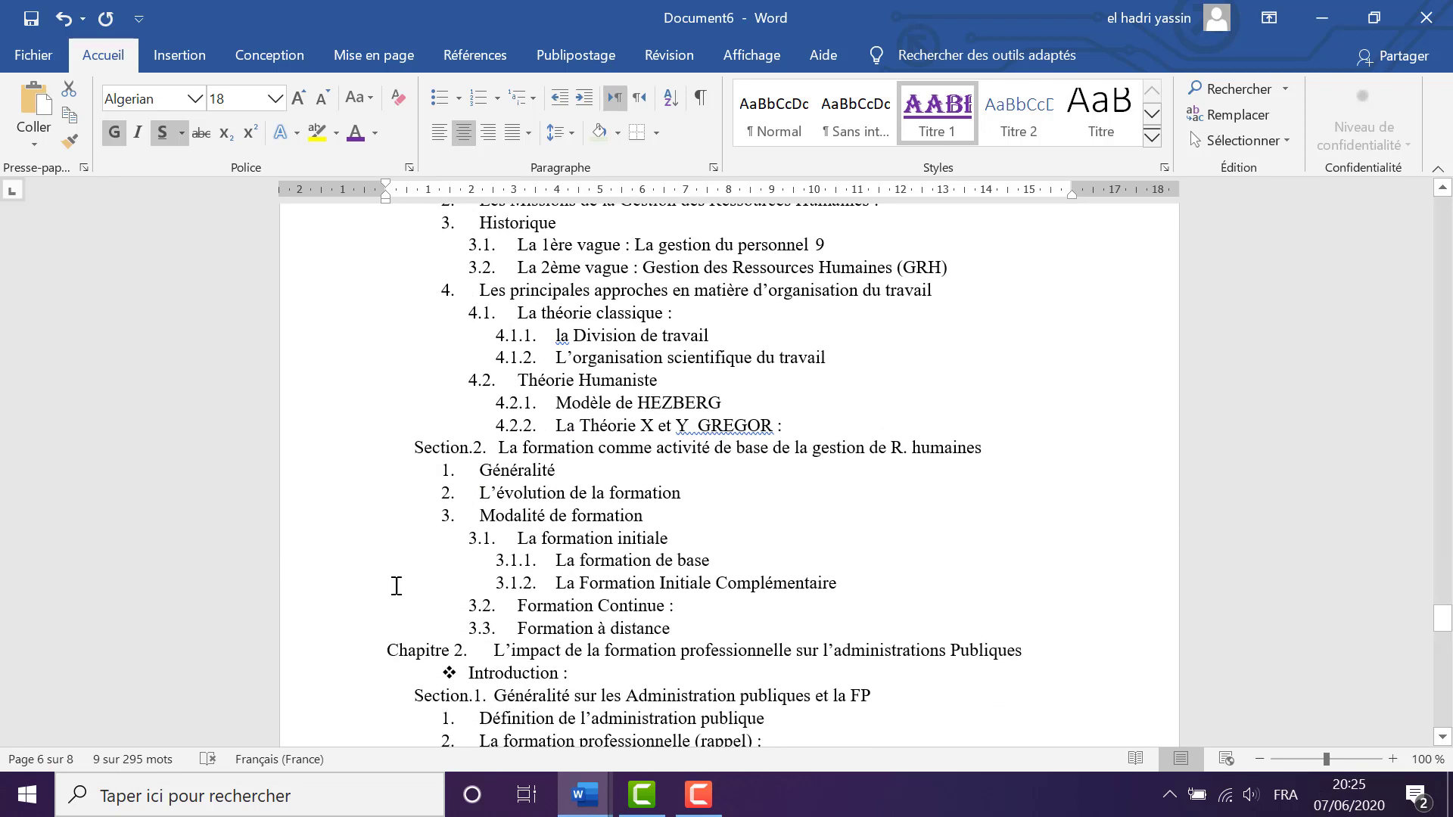
pyautogui.scroll(7, 396, 584)
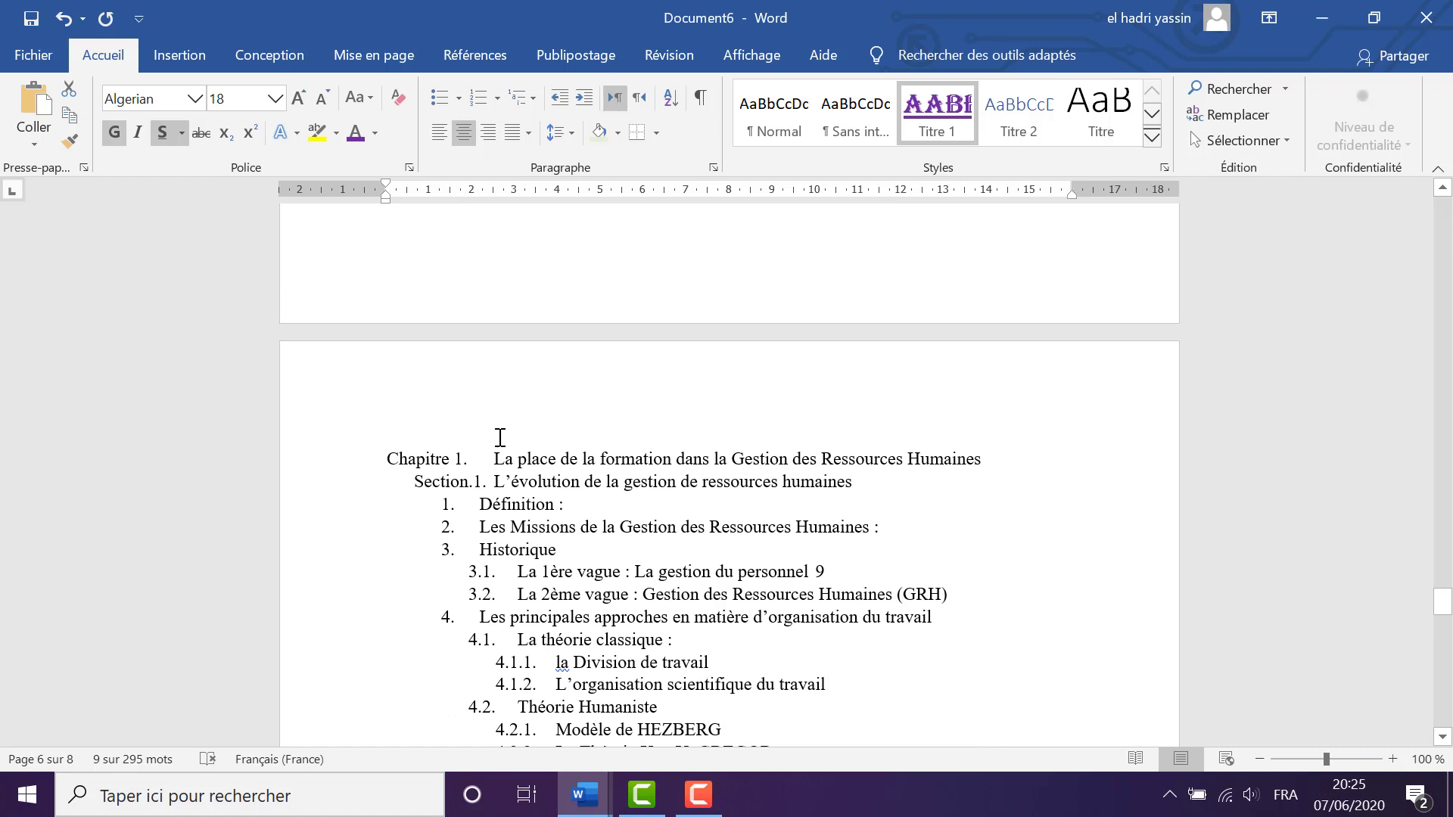
pyautogui.click(988, 460)
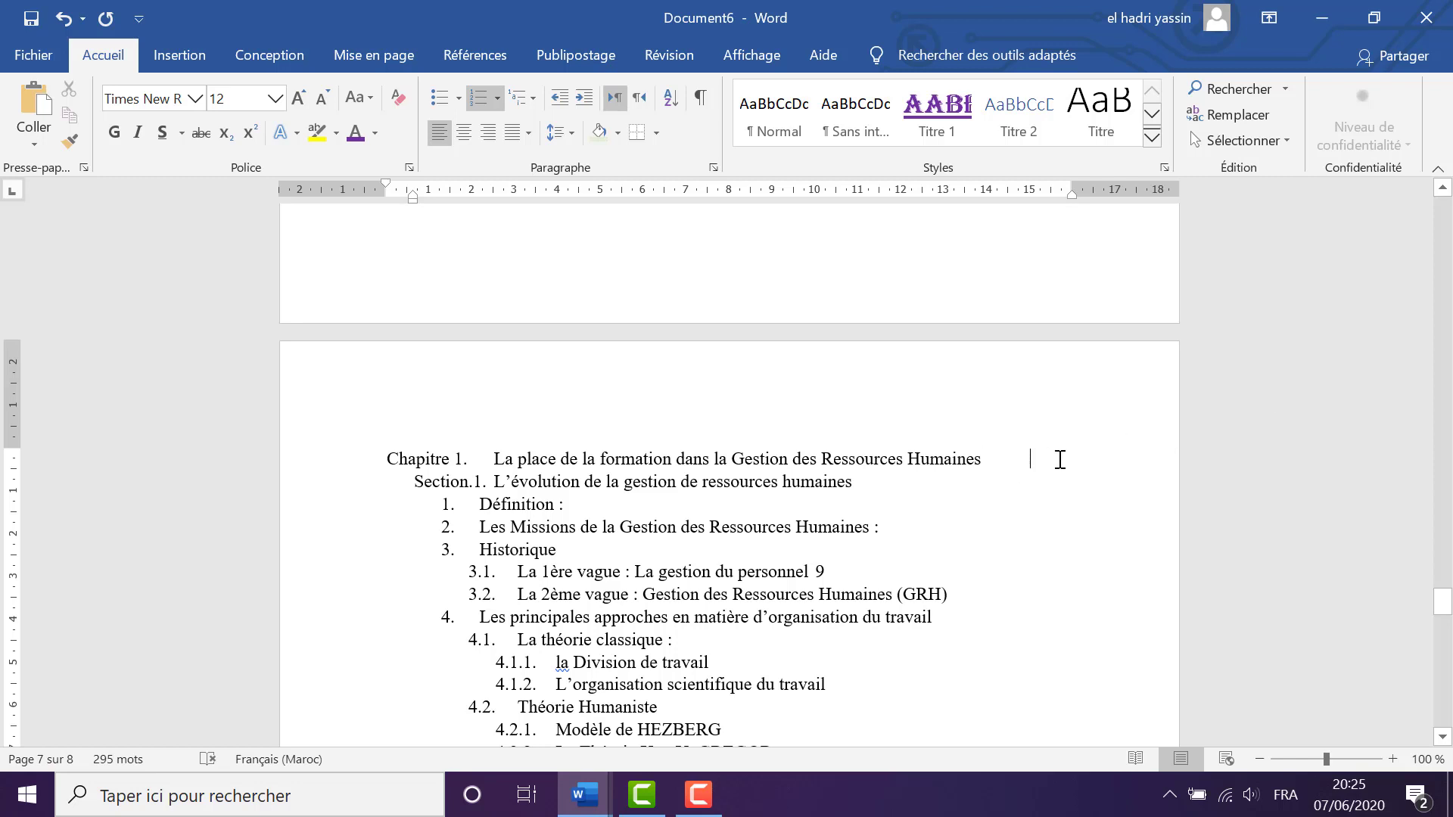
pyautogui.press('Return')
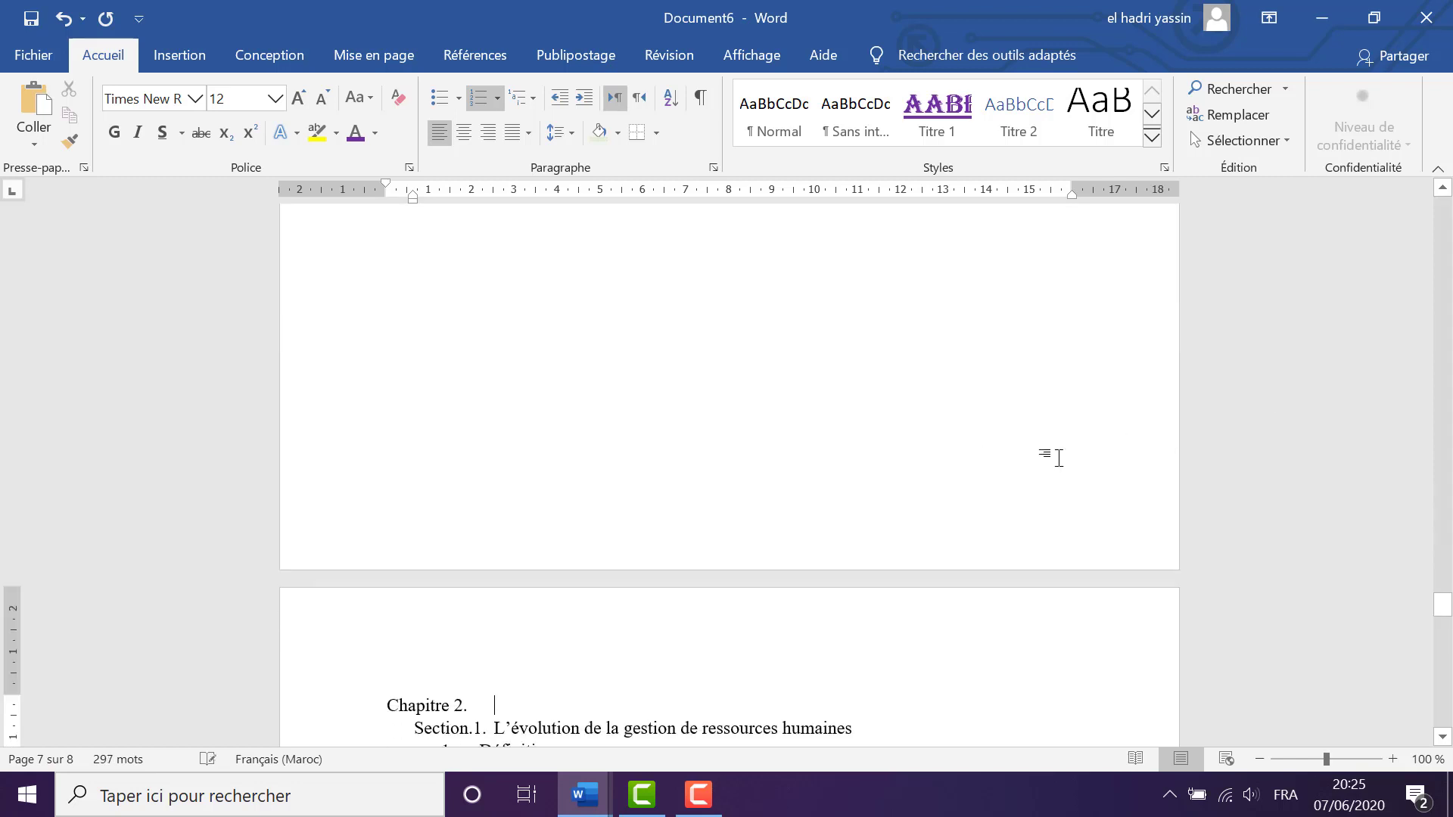
pyautogui.scroll(7, 902, 509)
pyautogui.scroll(1, 464, 527)
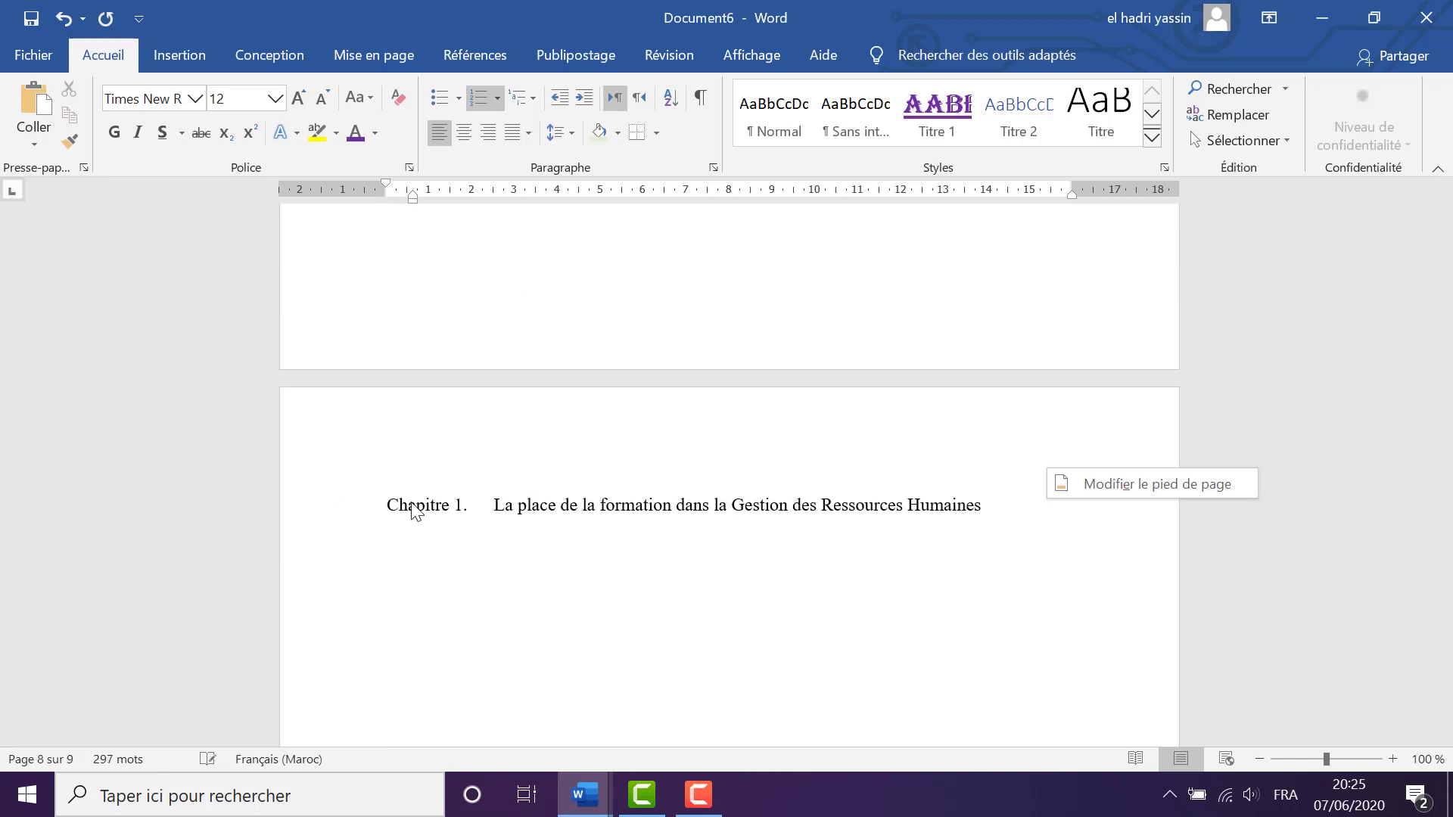
# Draw a horizontal scroll shape about 6.7 cm high and 15.98 cm wide on the Chapitre 1 title page
pyautogui.click(382, 395)
pyautogui.scroll(-7, 656, 462)
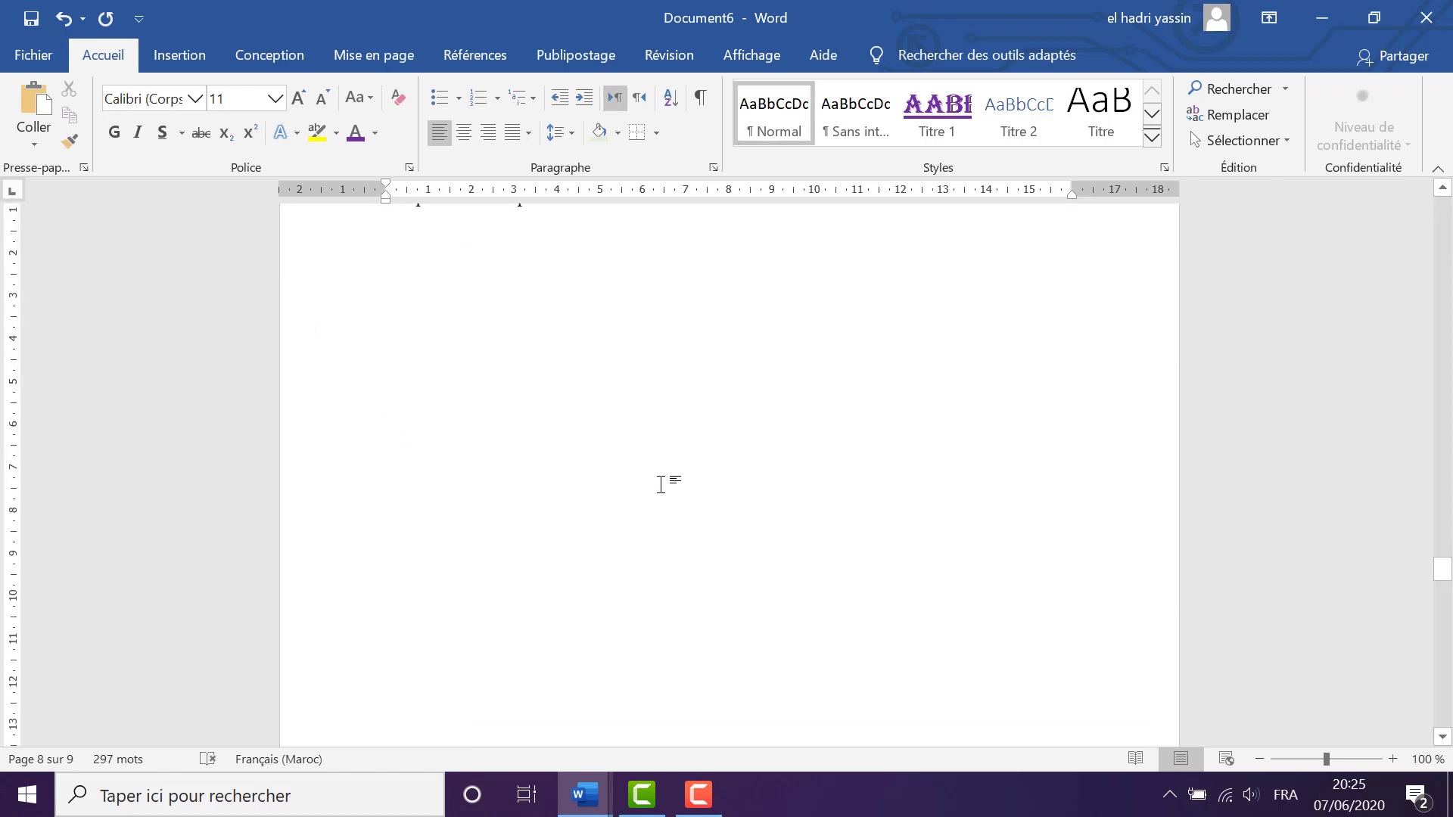
pyautogui.click(189, 57)
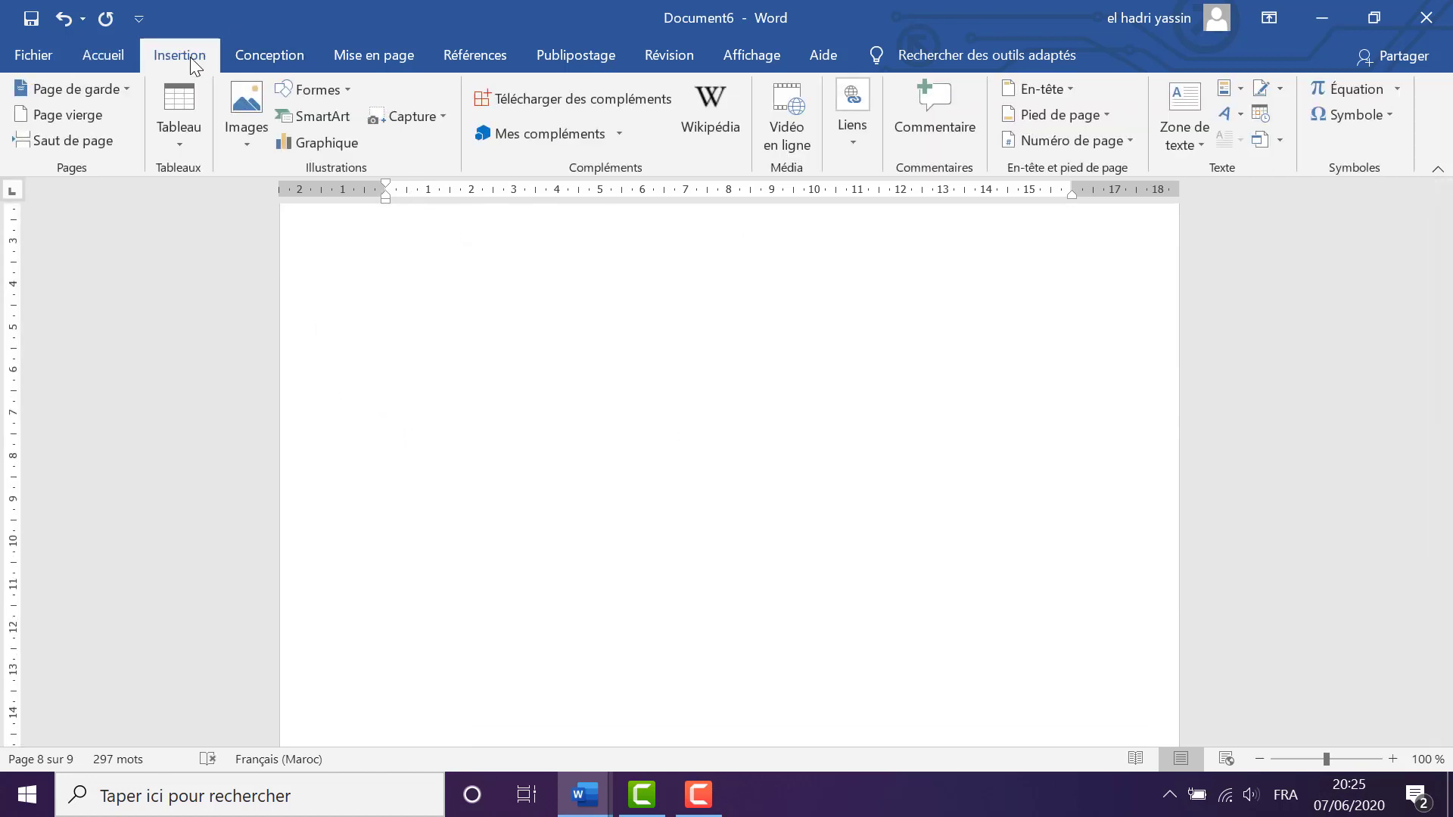
pyautogui.click(311, 94)
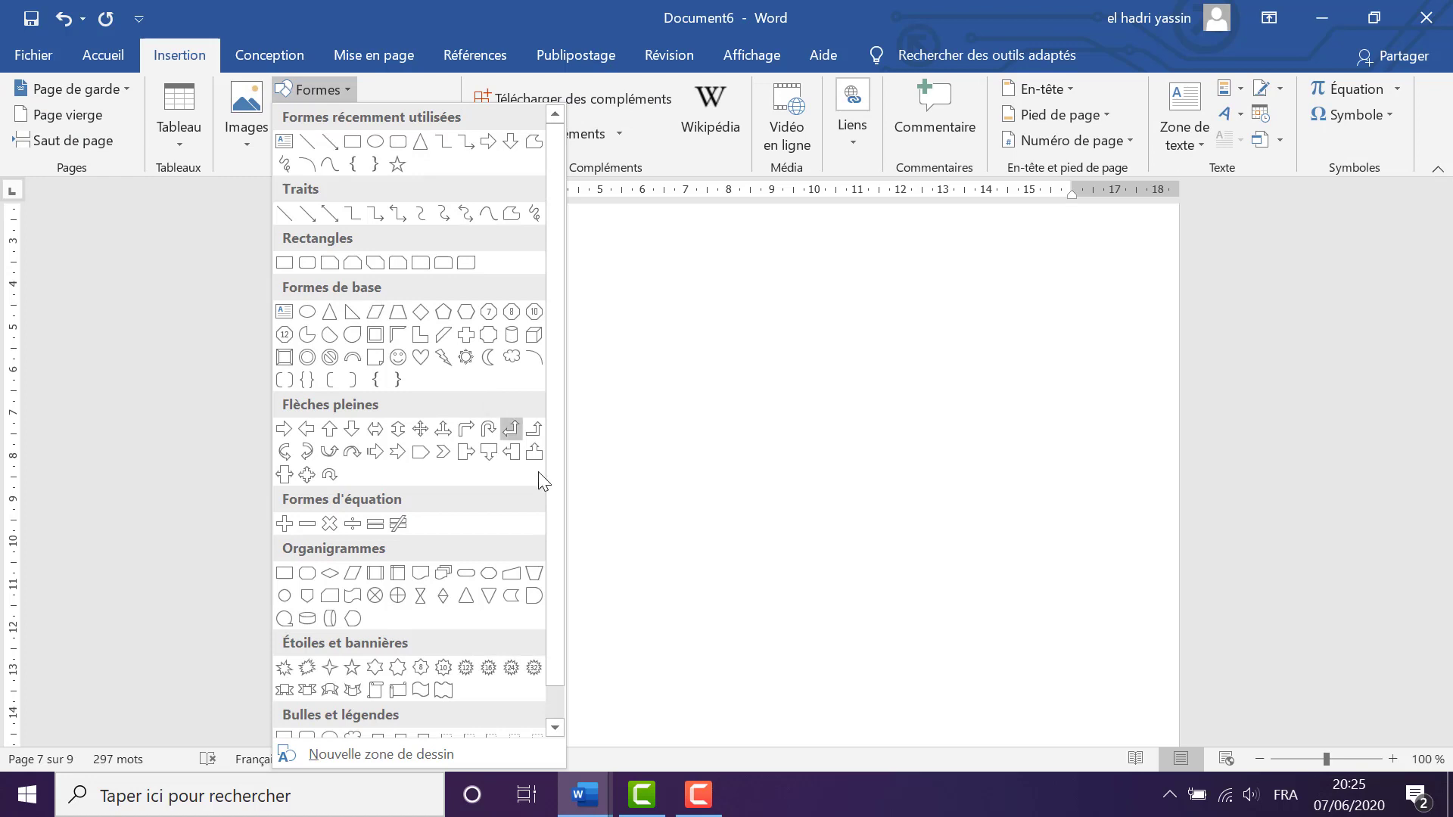
pyautogui.click(399, 690)
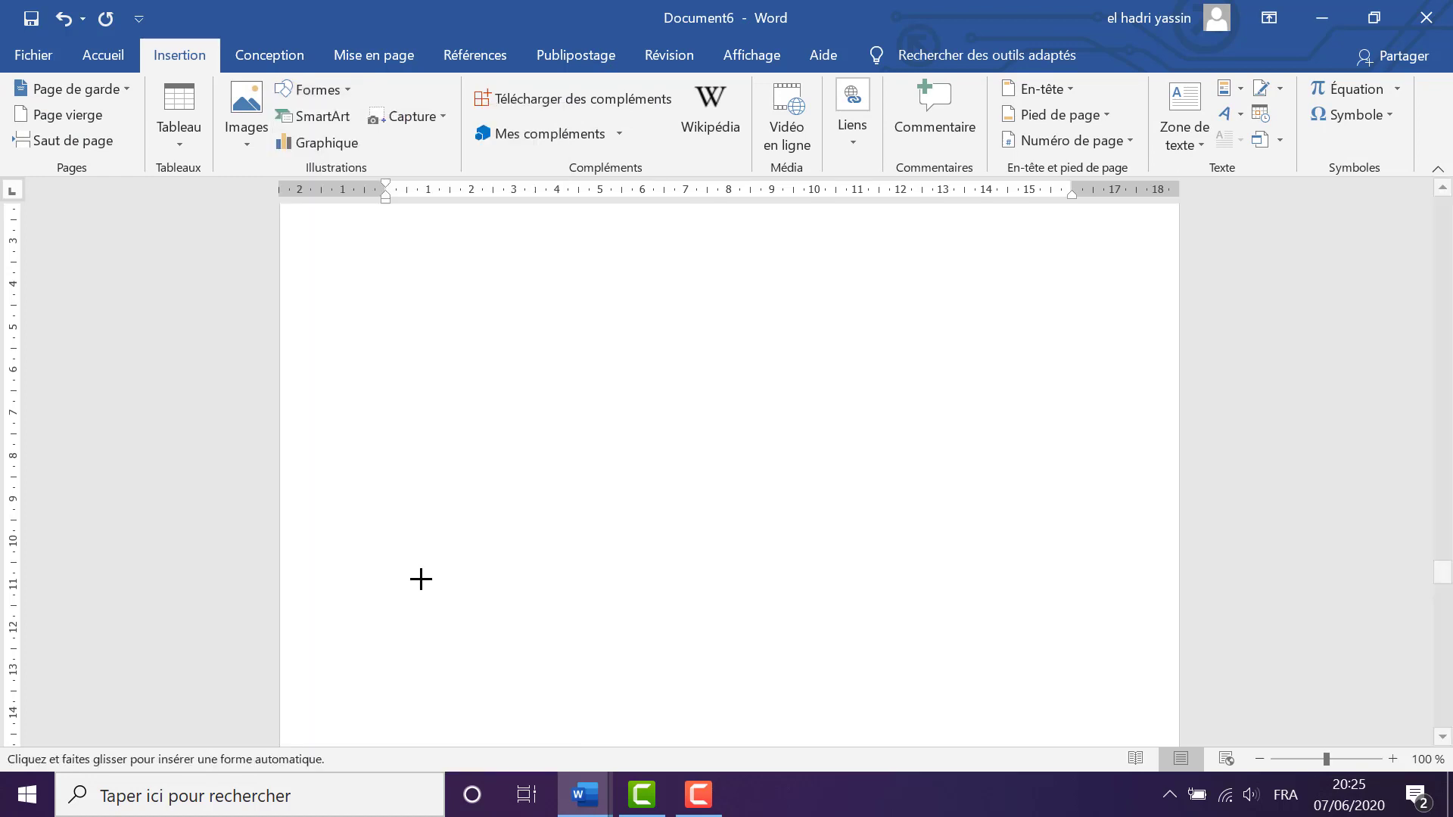
pyautogui.moveTo(372, 350); pyautogui.dragTo(1060, 639)
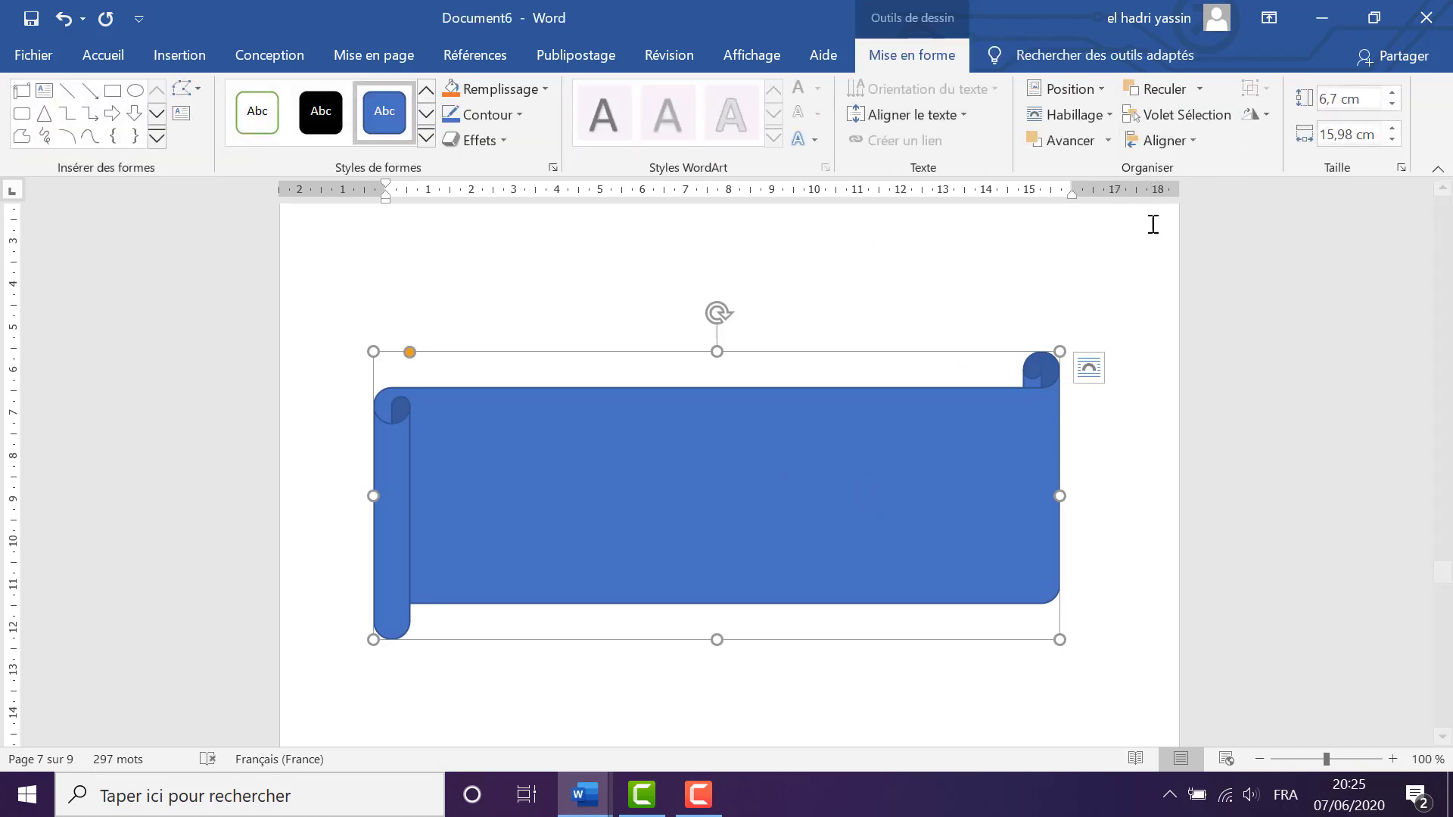
# Align the scroll shape to the centre and the middle of the page, relative to the margins
pyautogui.click(1161, 142)
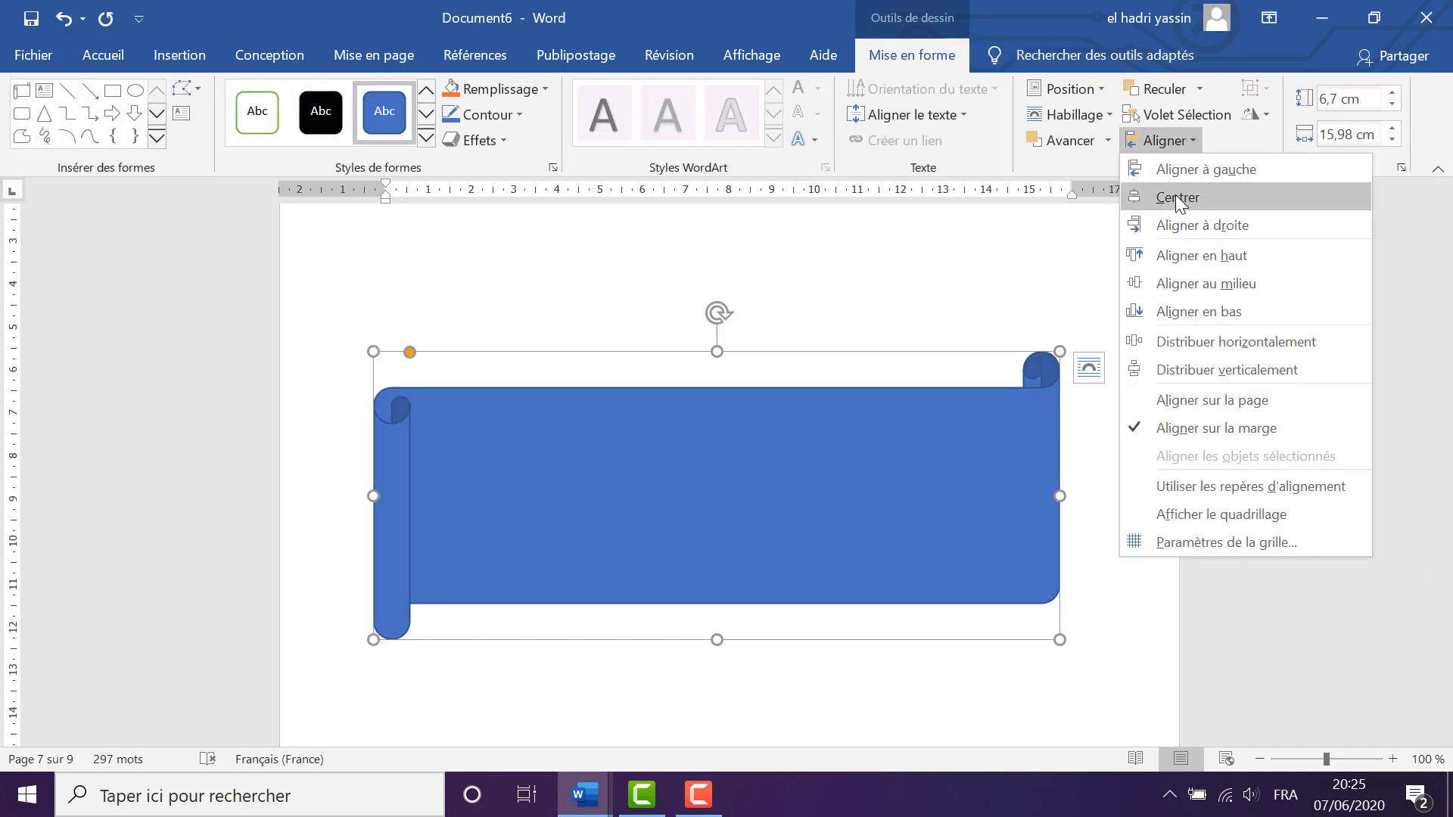
pyautogui.click(1177, 198)
pyautogui.click(1160, 142)
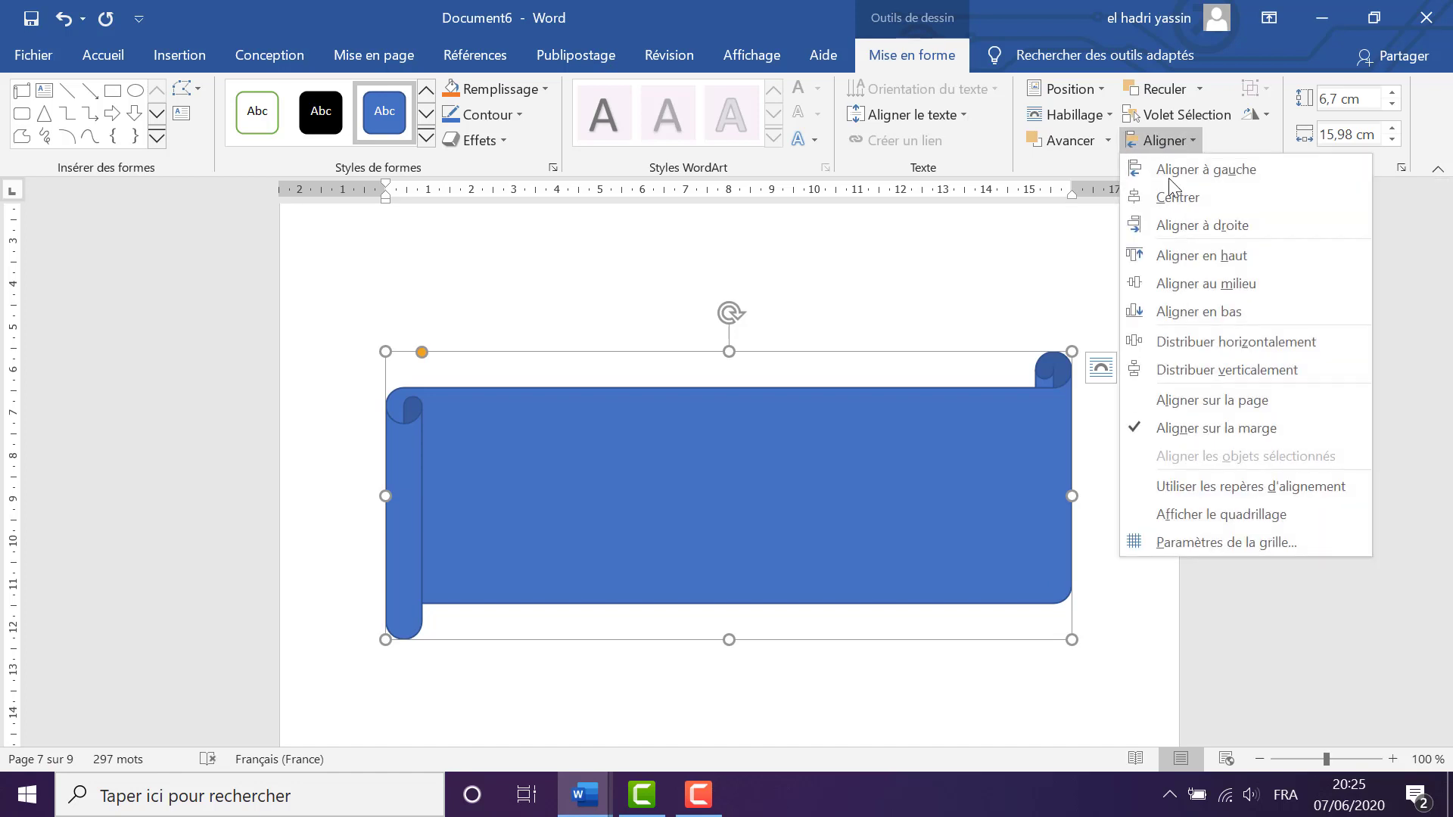
pyautogui.click(1218, 283)
pyautogui.scroll(-4, 715, 584)
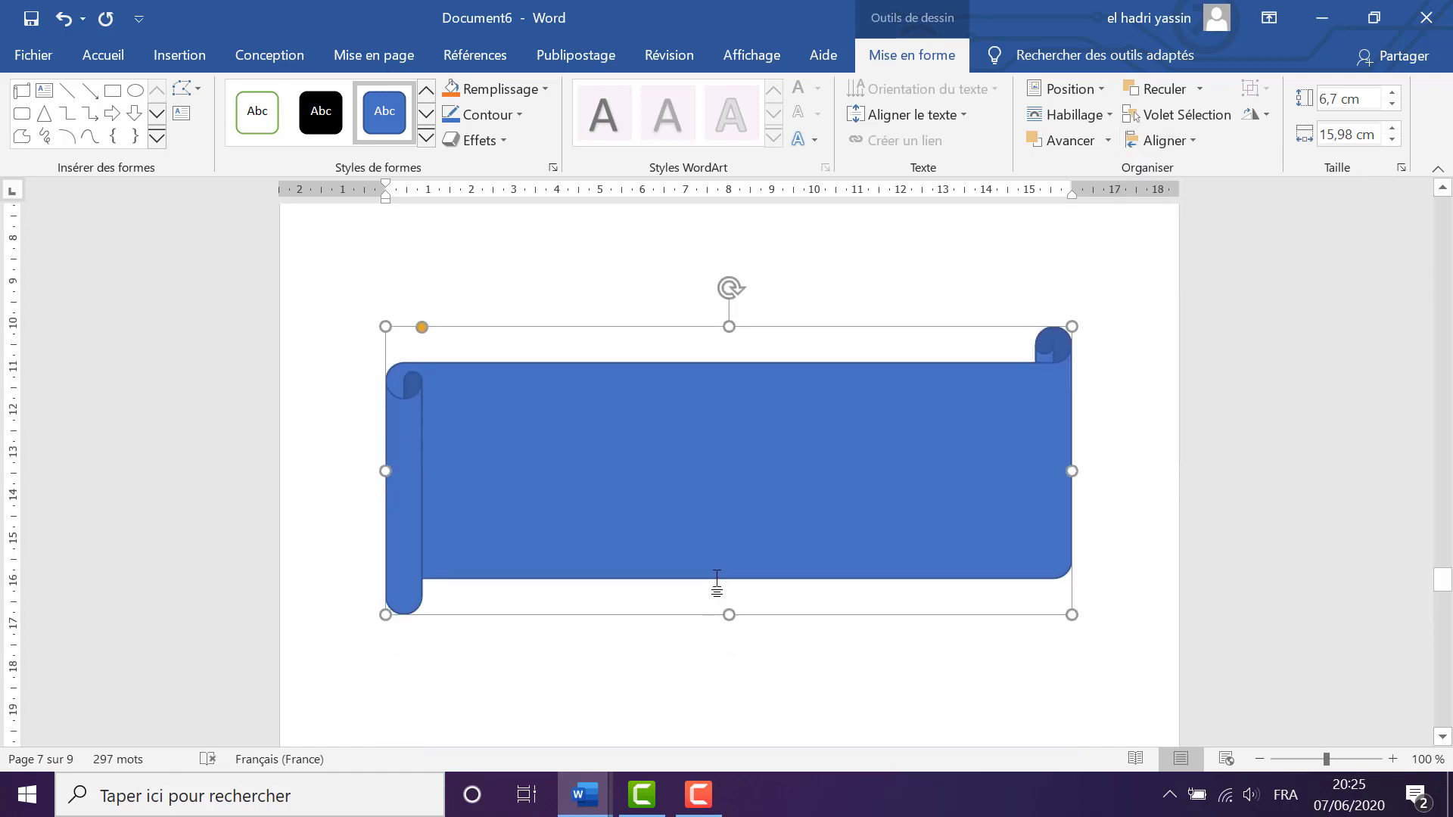
pyautogui.scroll(8, 730, 521)
pyautogui.scroll(-4, 736, 498)
pyautogui.scroll(-5, 738, 501)
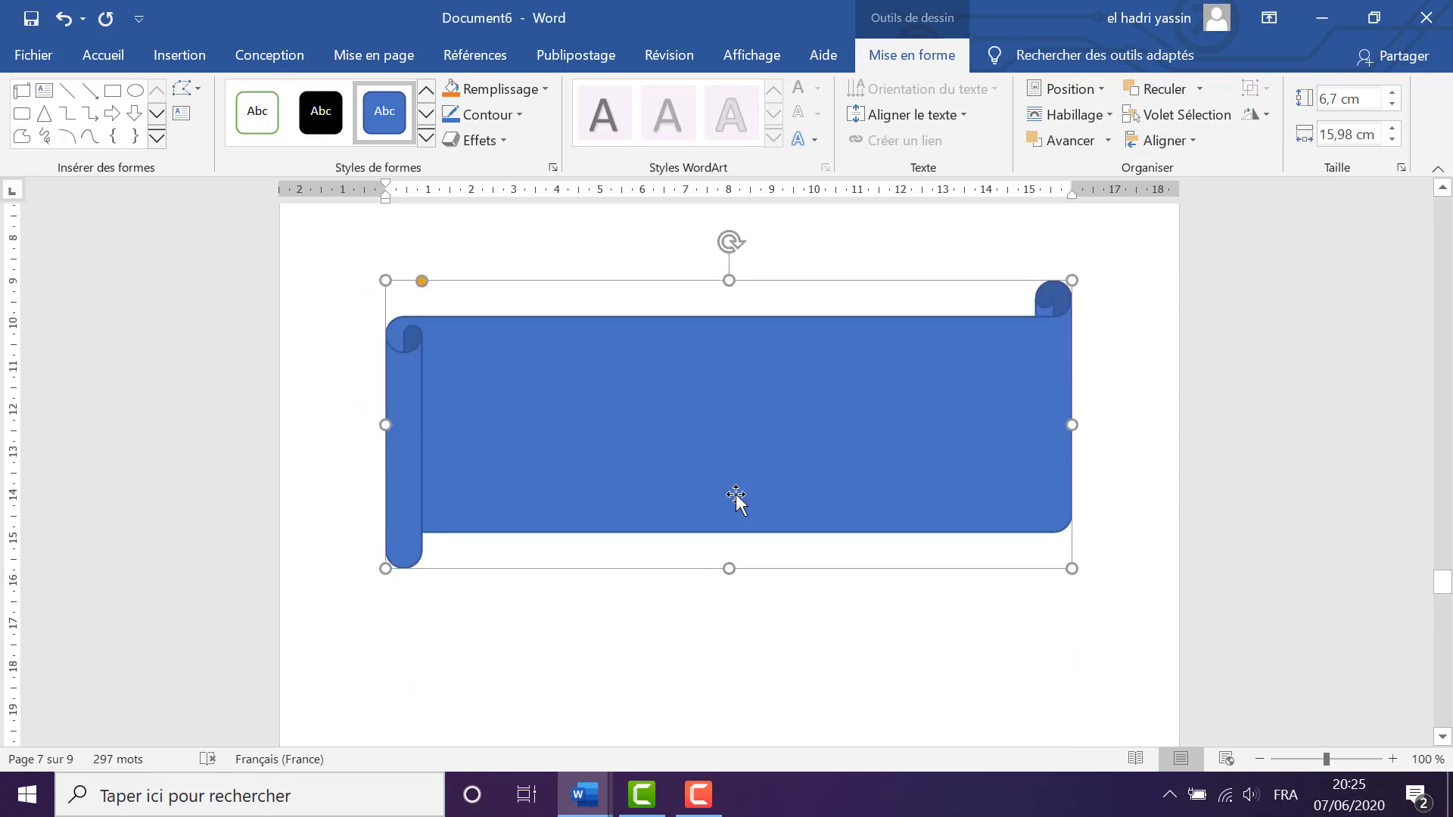
pyautogui.scroll(4, 739, 502)
pyautogui.scroll(-2, 745, 509)
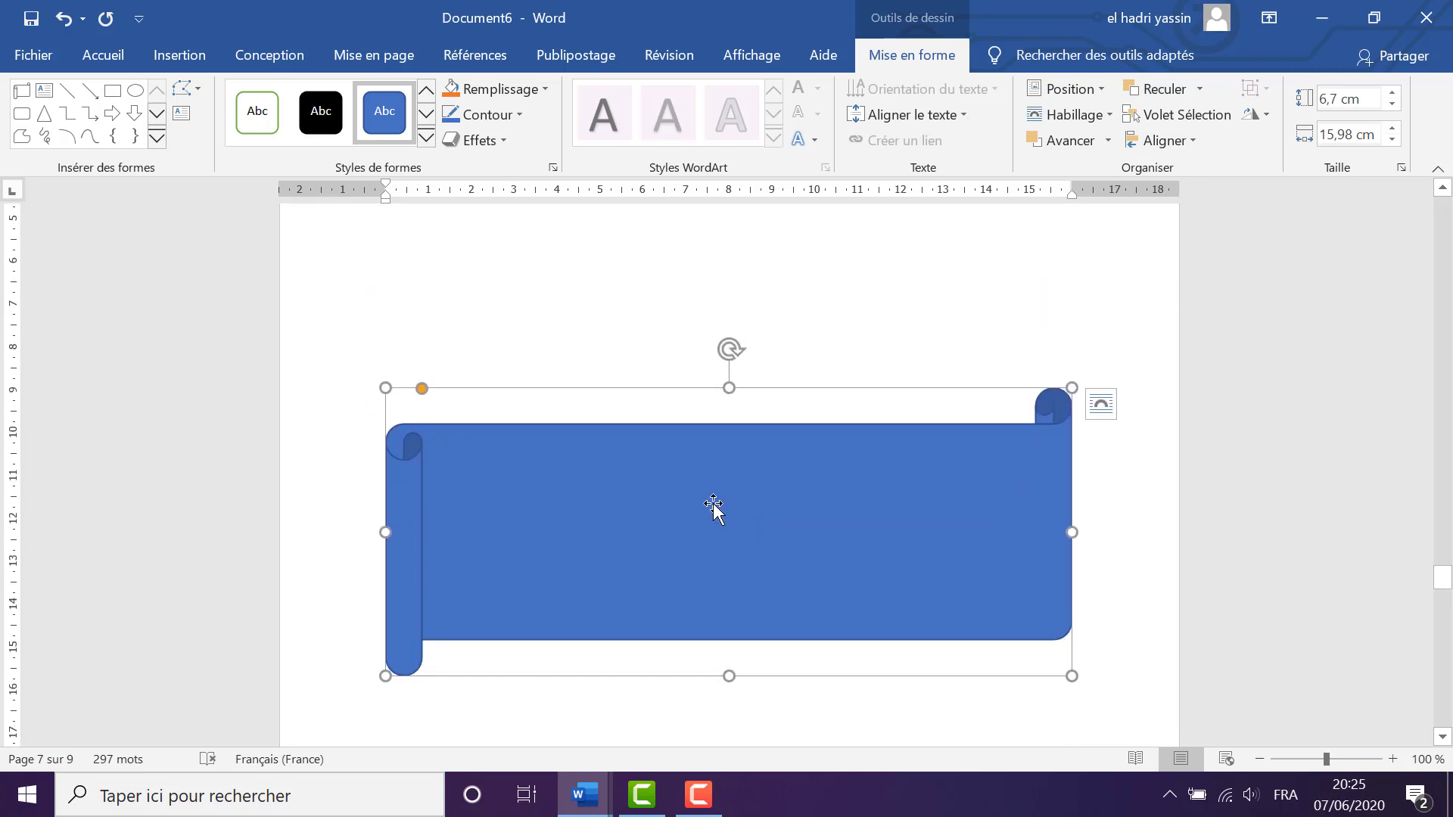
# Undo the latest edits and cut the whole Chapitre 1 title line, "La place de la formation dans la Gestion des Ressources Humaines"
pyautogui.hotkey('ctrl', 'z')
pyautogui.hotkey('ctrl', 'z')
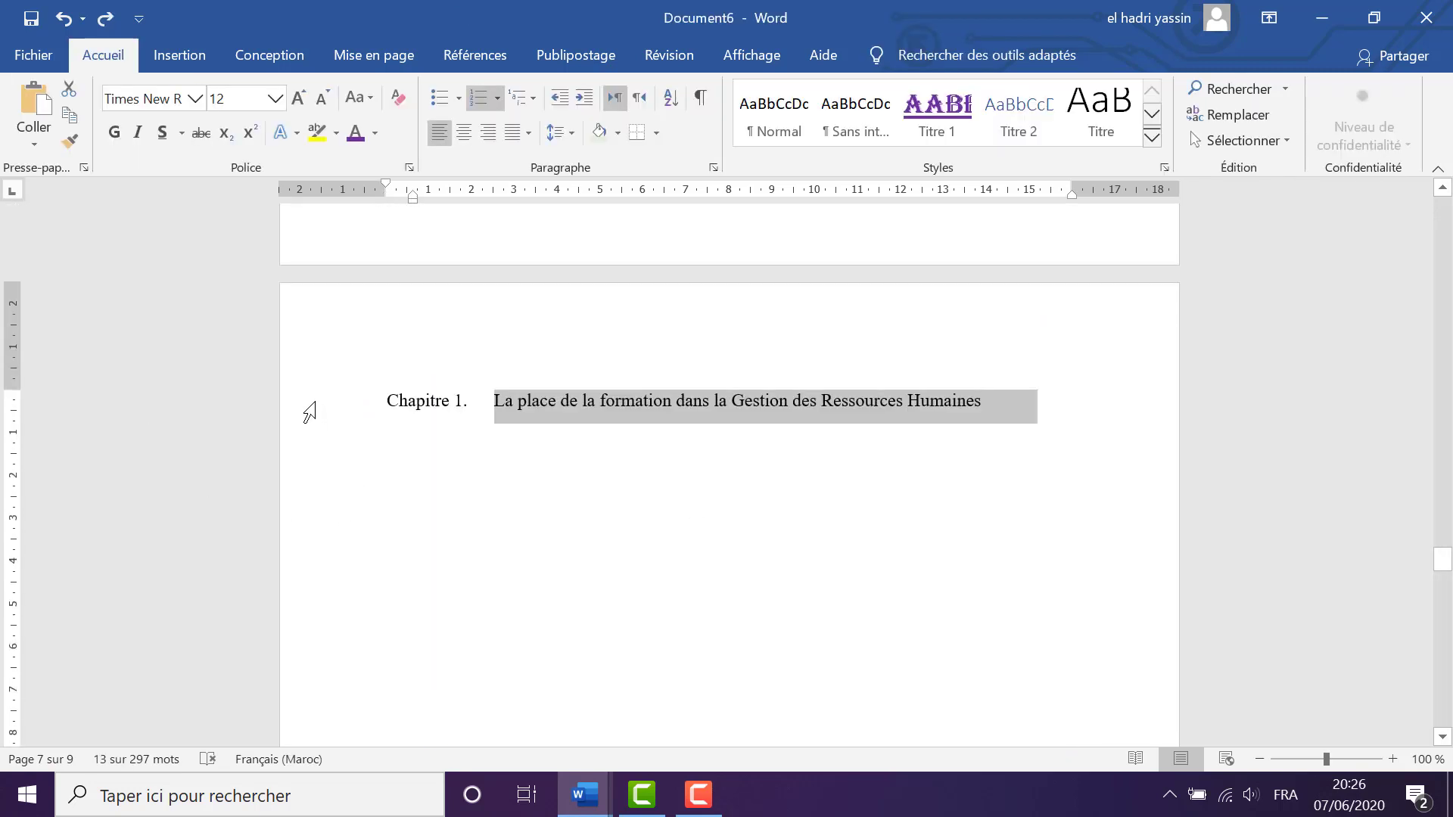
pyautogui.rightClick(502, 406)
pyautogui.click(555, 347)
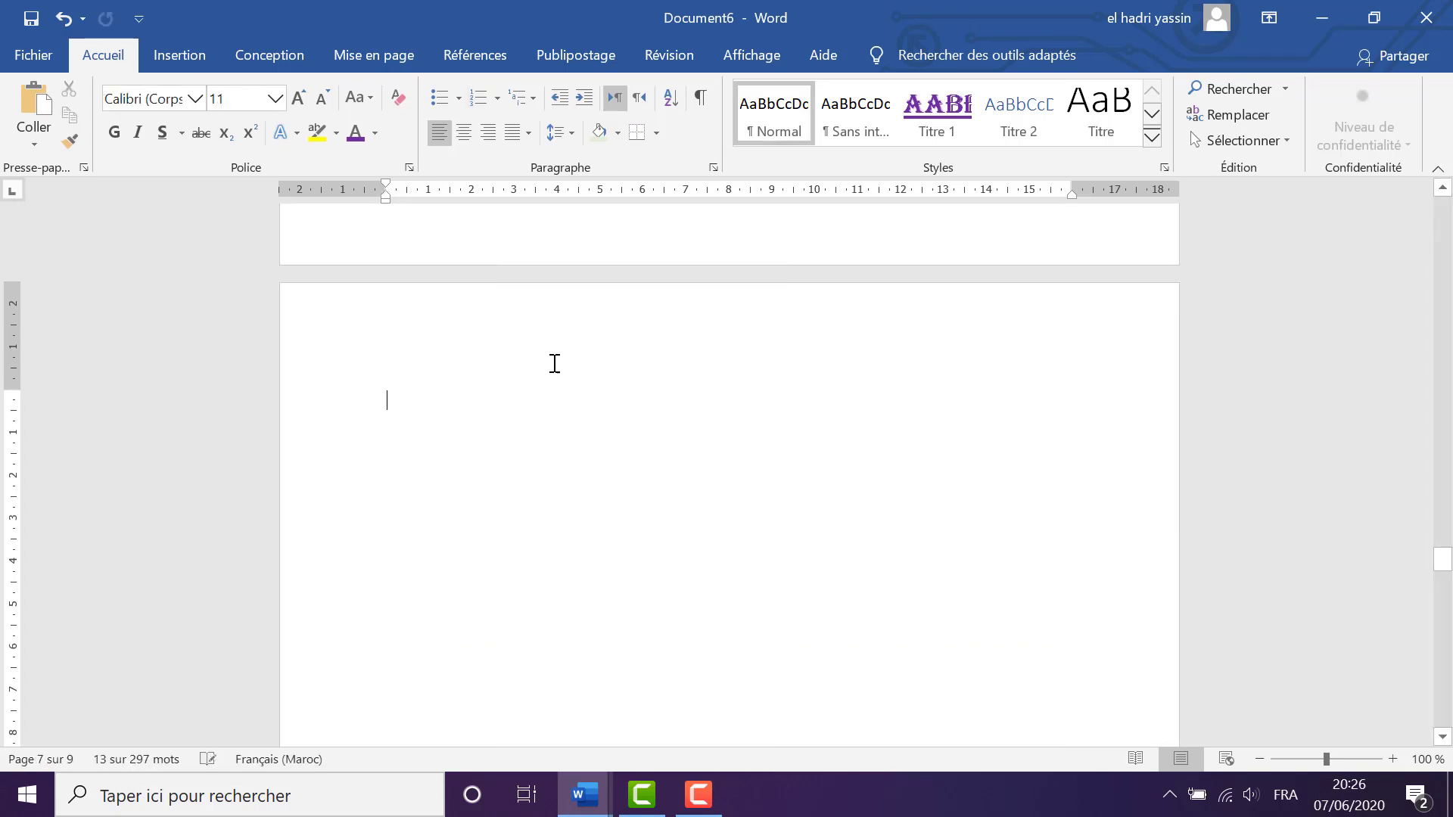
# Add text to the scroll shape by pasting the cut Chapitre 1 title into it, and select the pasted title
pyautogui.scroll(-5, 607, 587)
pyautogui.click(639, 452)
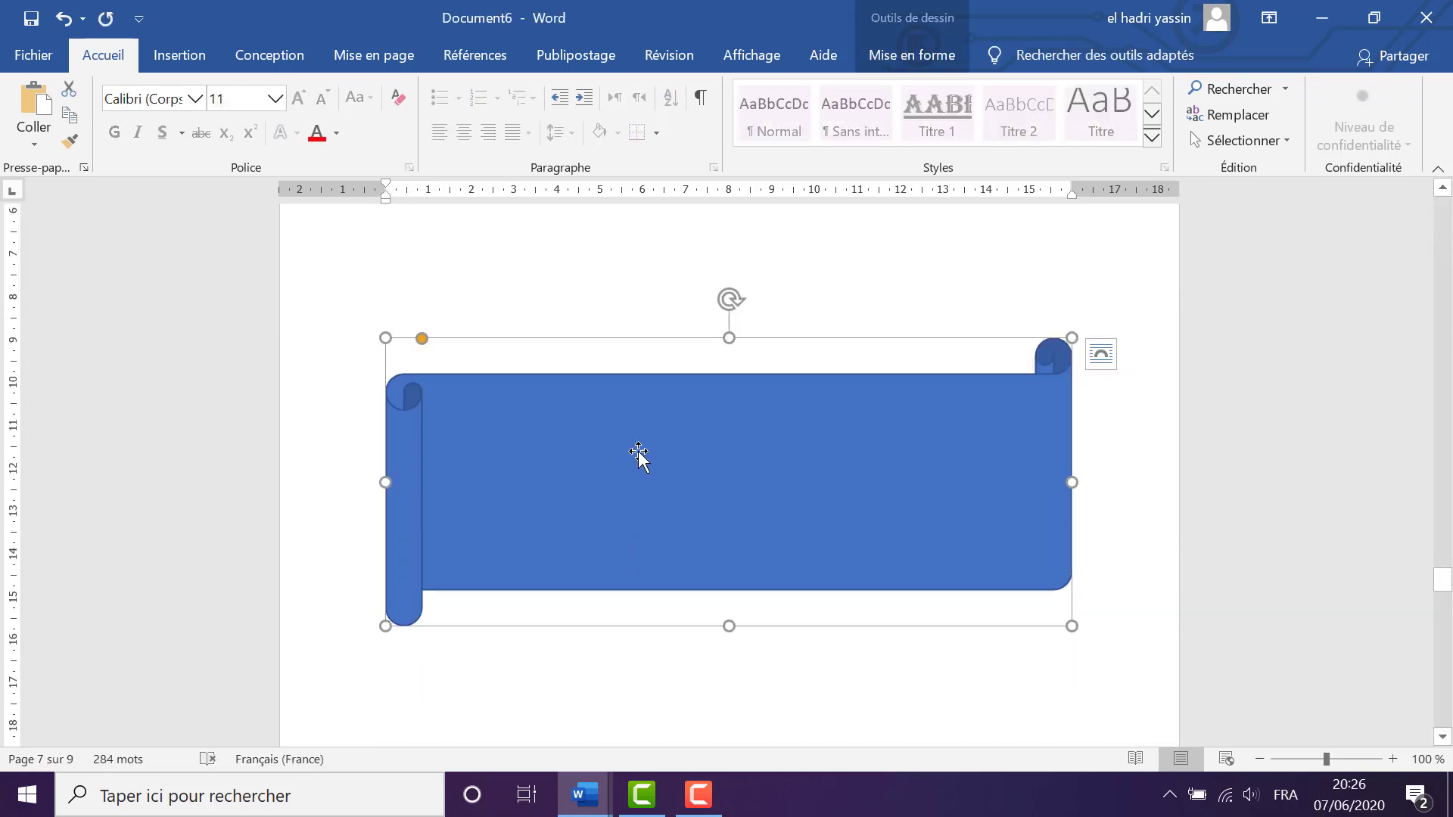
pyautogui.rightClick(638, 454)
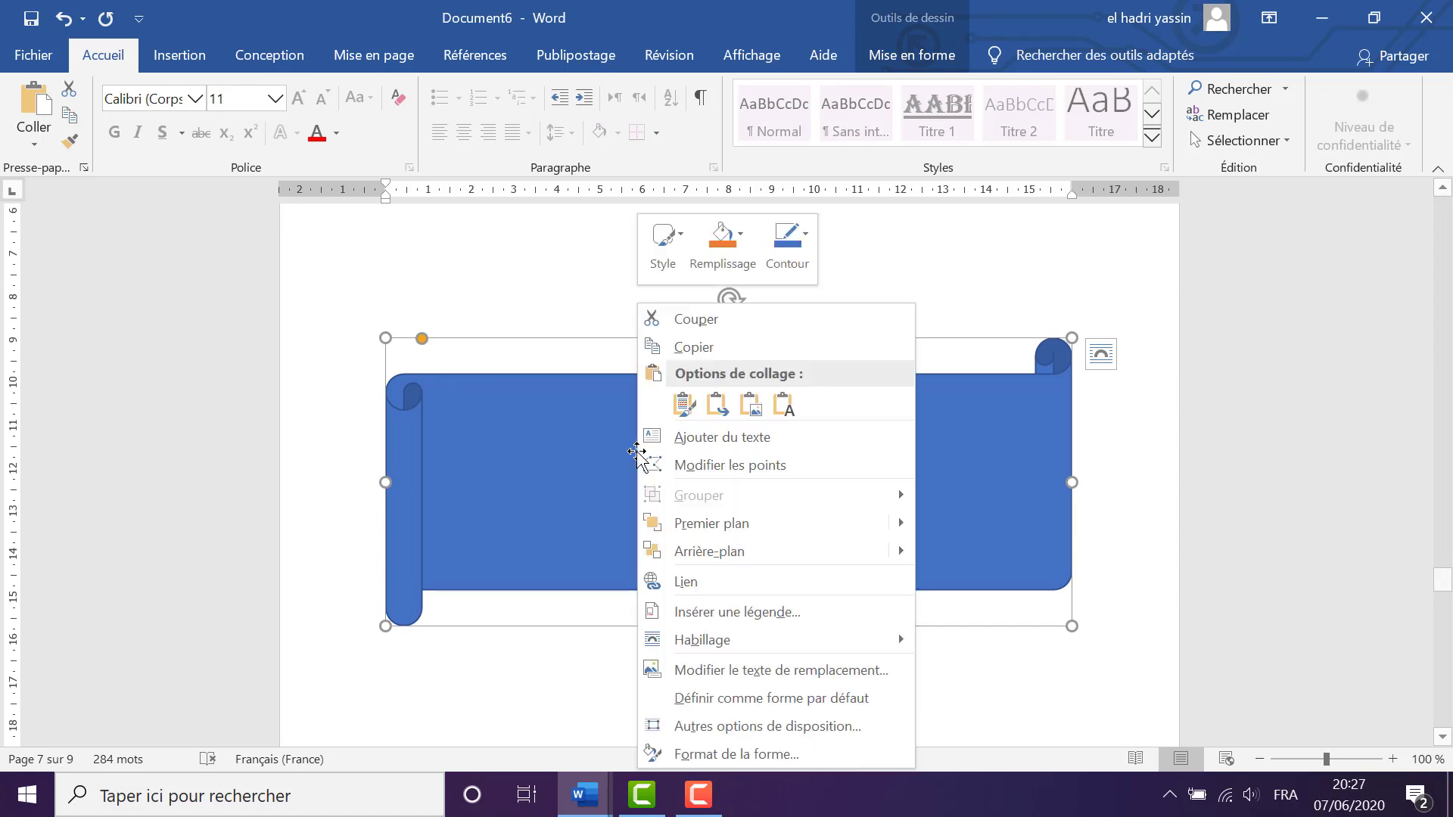
pyautogui.click(723, 437)
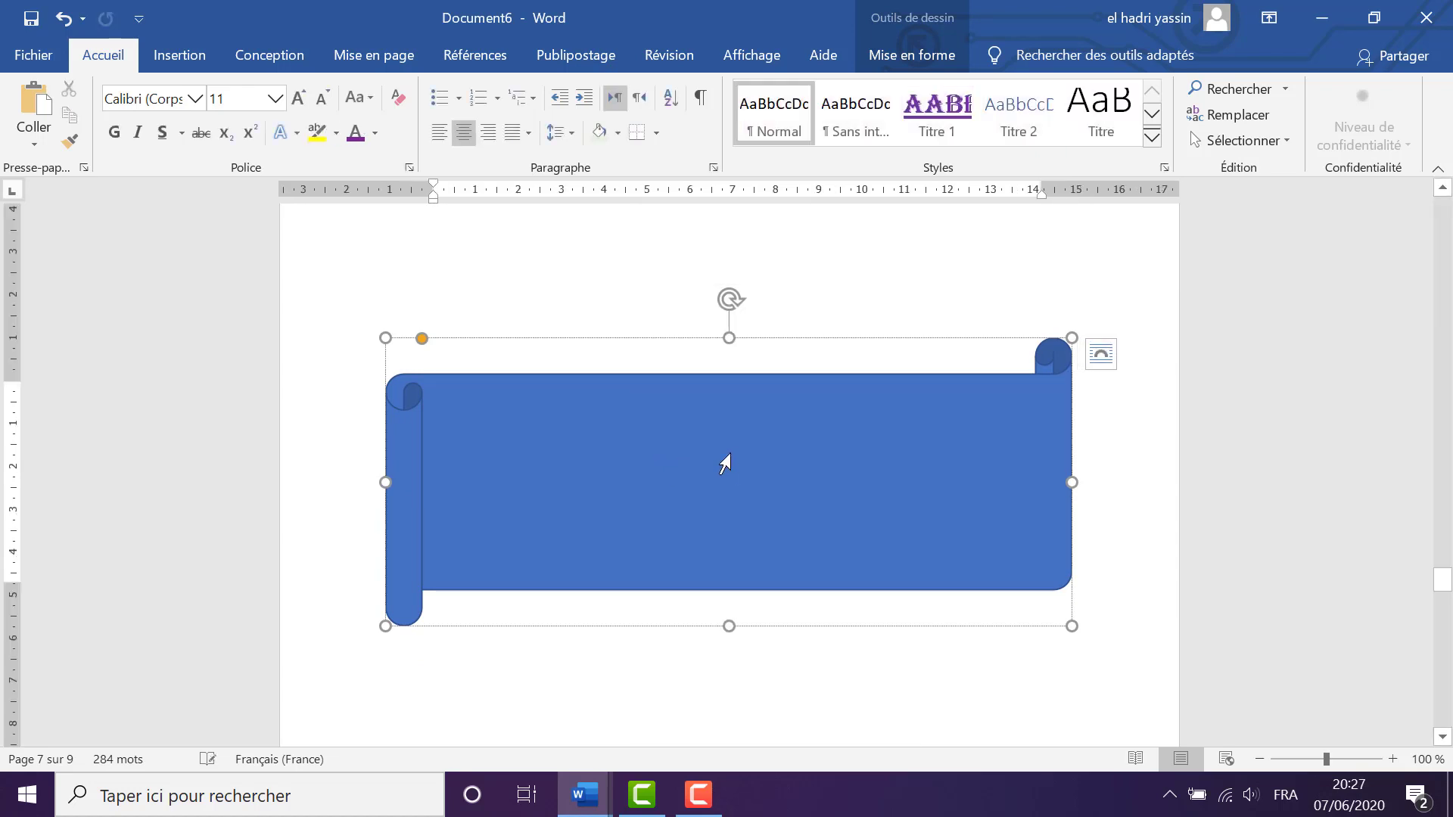
pyautogui.click(30, 101)
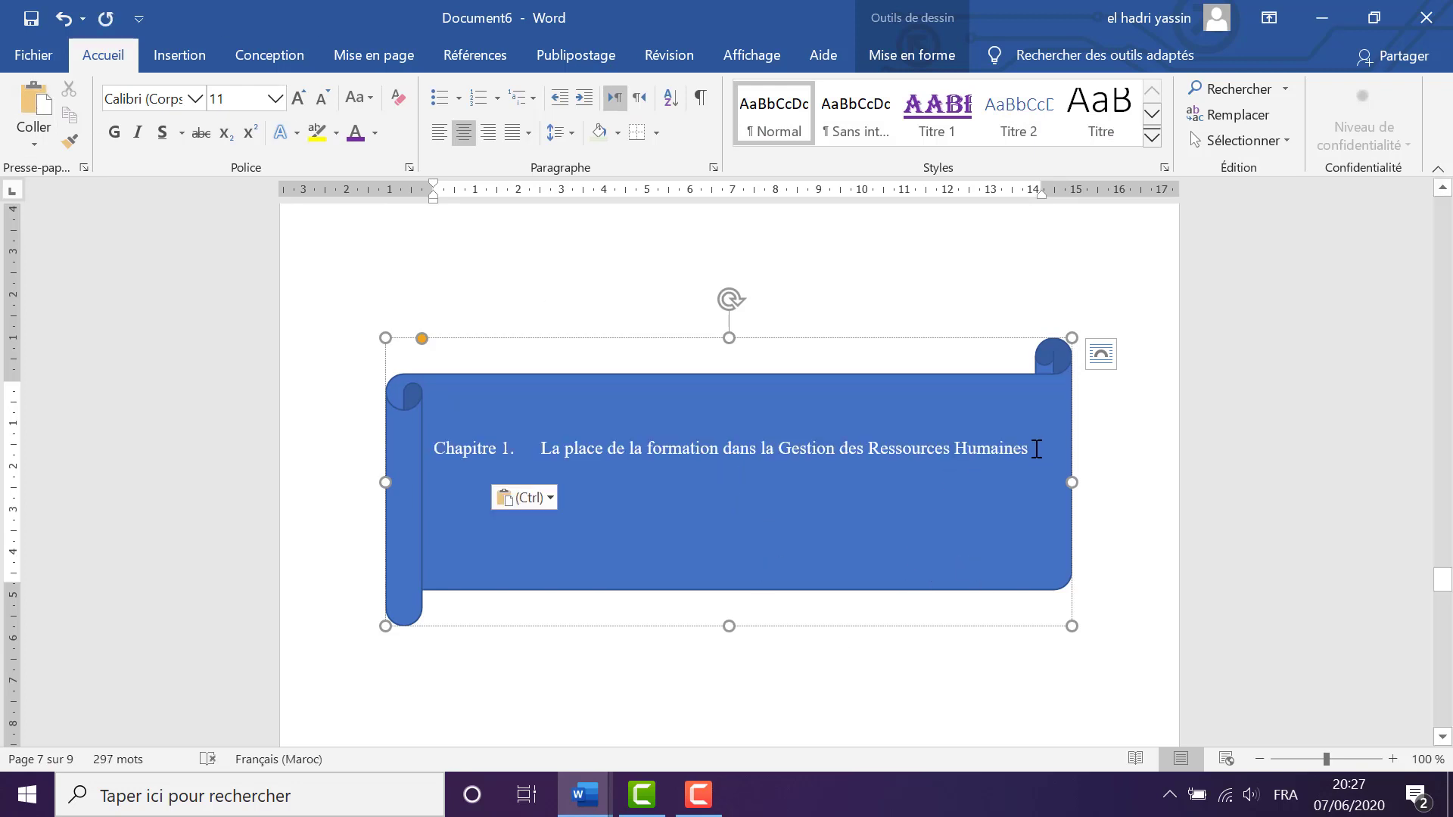
pyautogui.moveTo(1036, 448); pyautogui.dragTo(433, 449)
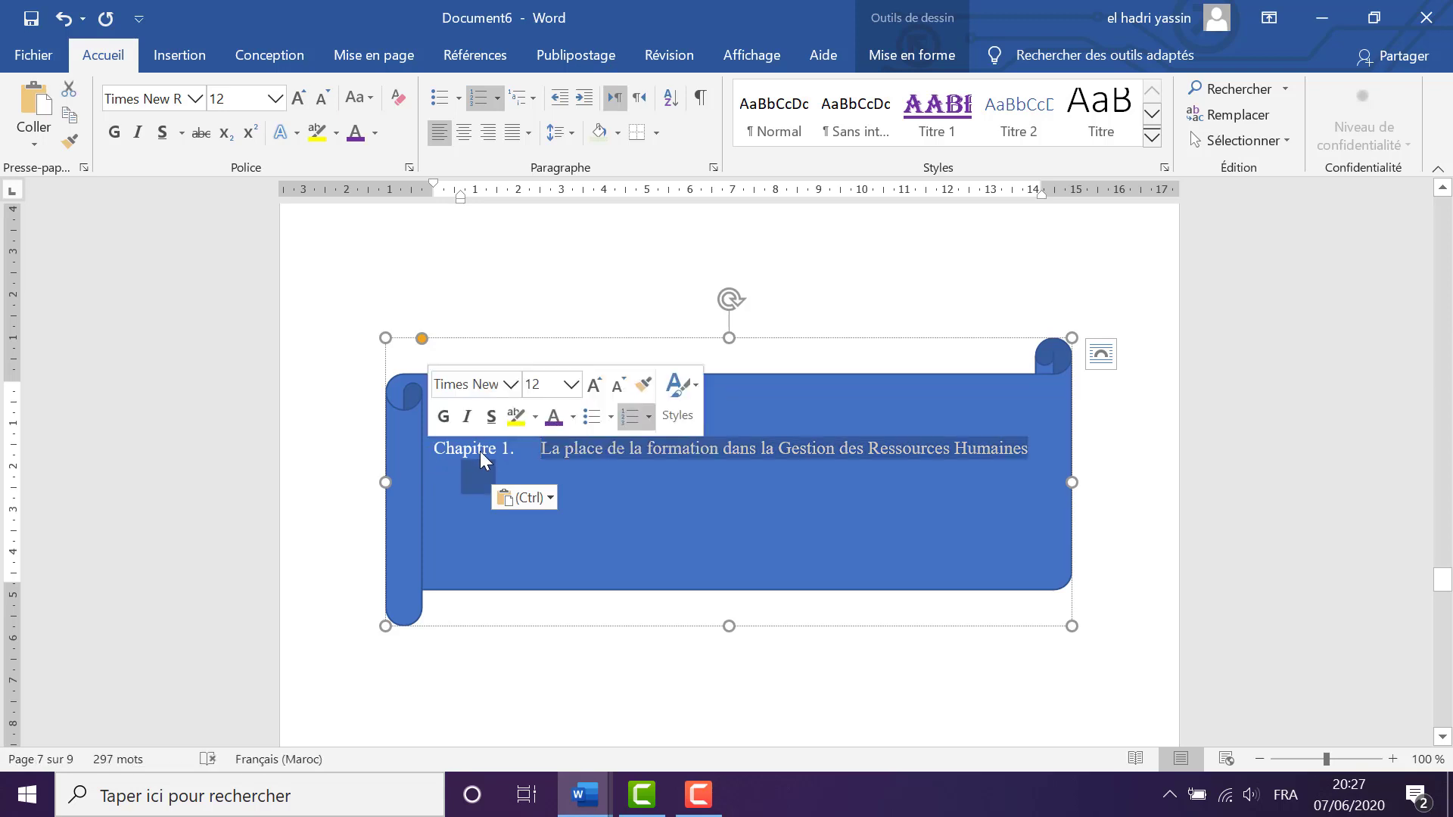
# Enlarge the Chapitre 1 title inside the scroll shape to 20 pt and centre it
pyautogui.click(999, 427)
pyautogui.moveTo(1035, 452); pyautogui.dragTo(454, 451)
pyautogui.moveTo(543, 449); pyautogui.dragTo(1021, 444)
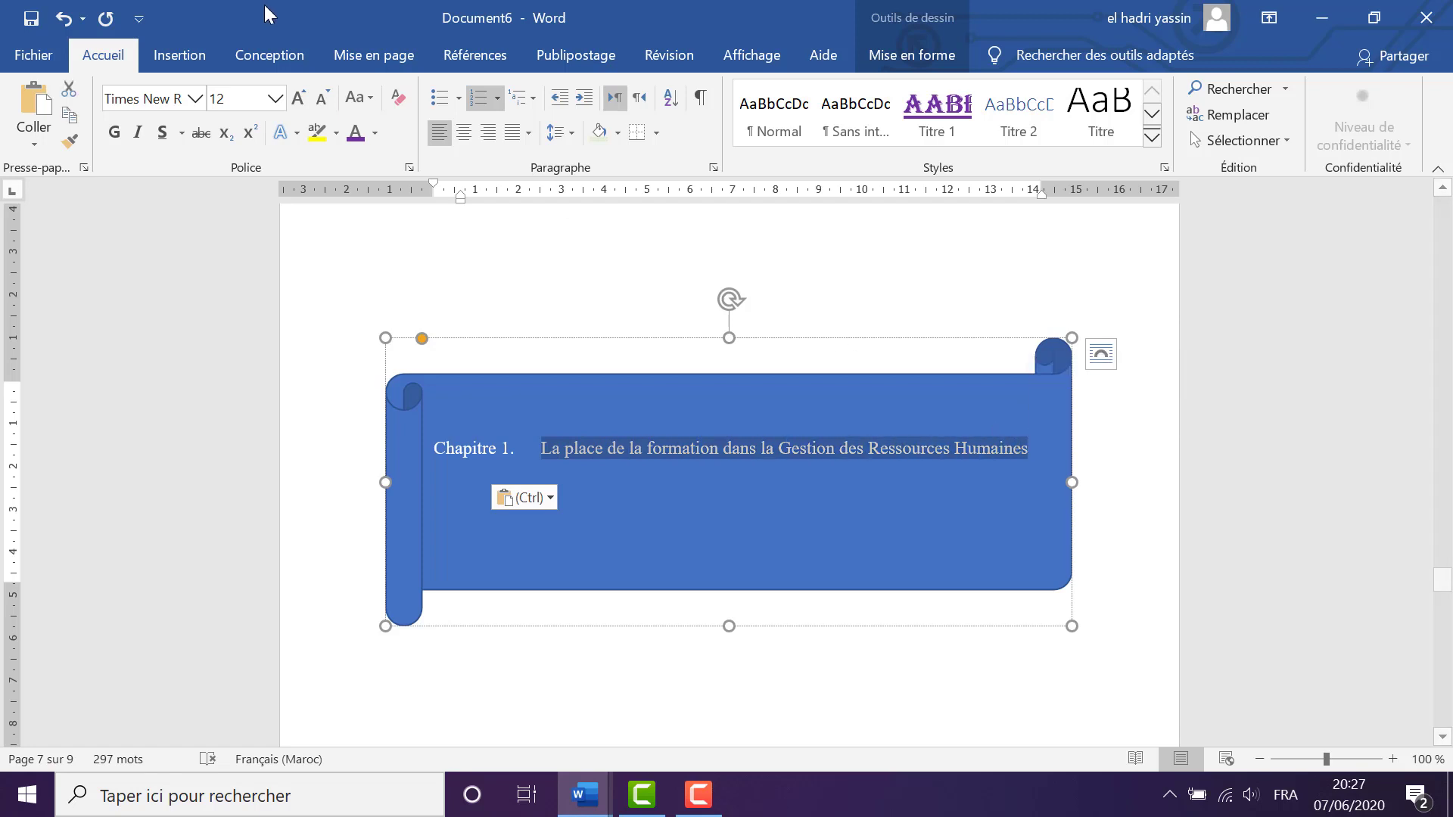
pyautogui.click(297, 100)
pyautogui.click(298, 100)
pyautogui.click(298, 100)
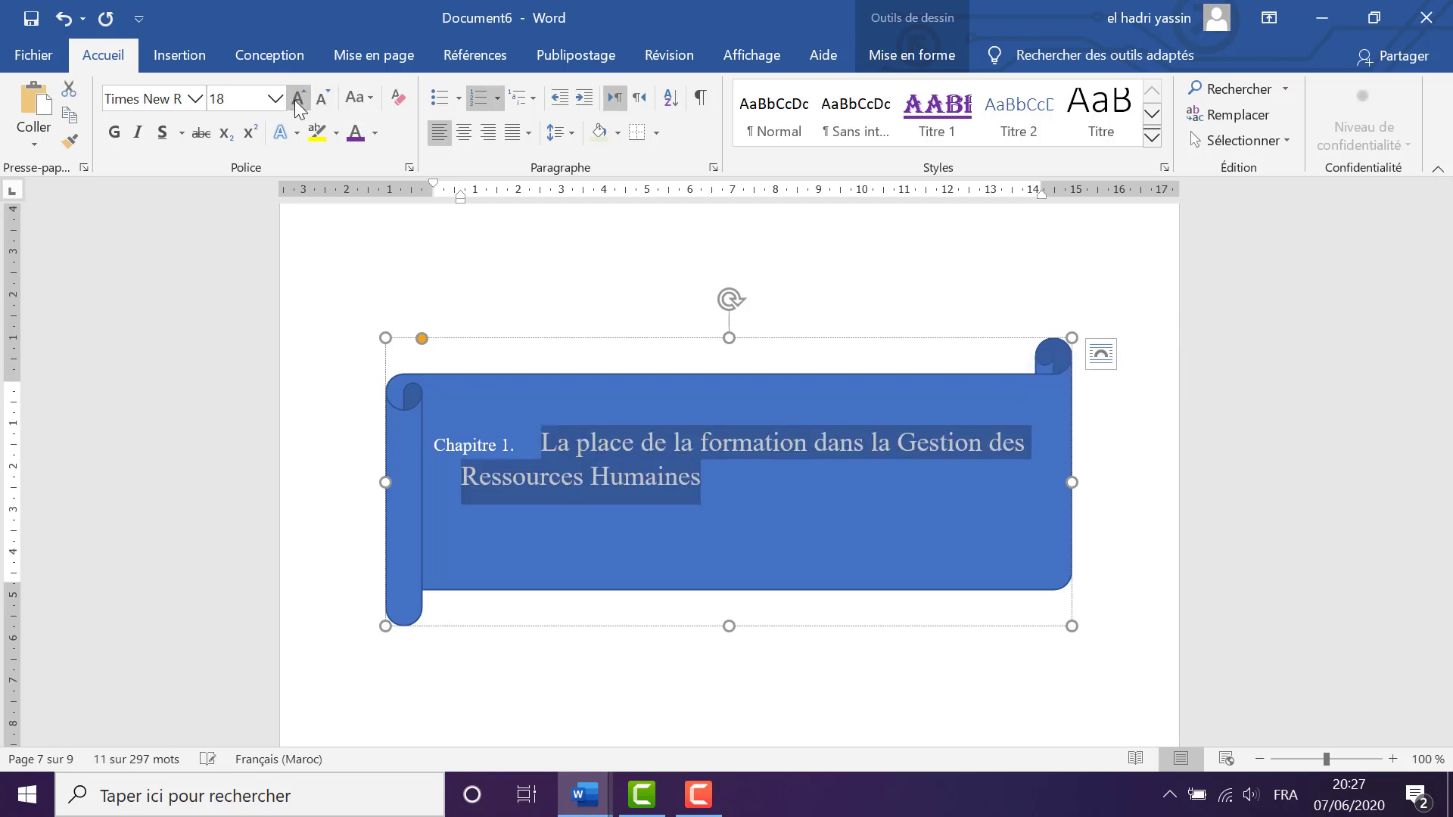
pyautogui.click(297, 100)
pyautogui.click(298, 99)
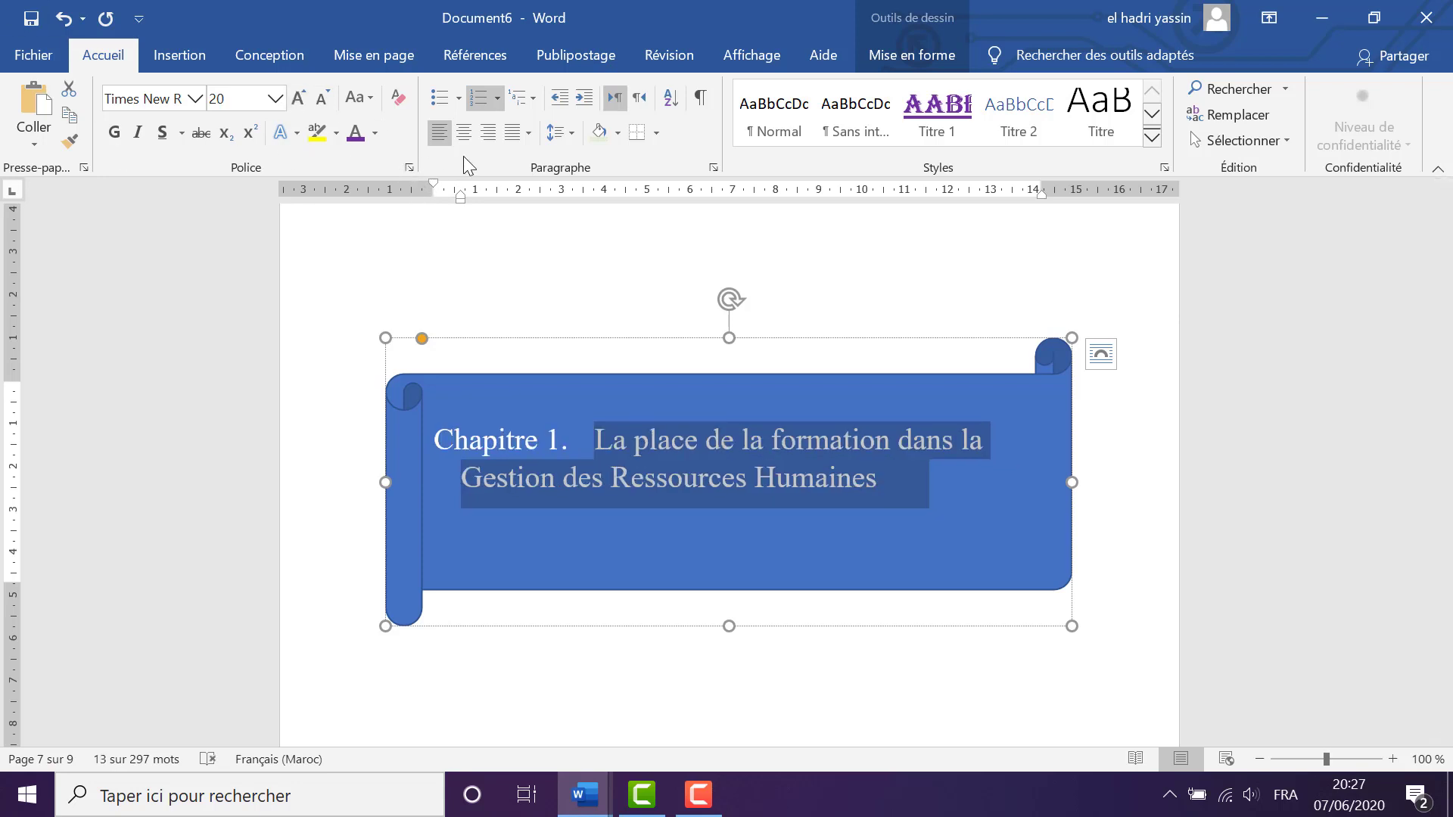
pyautogui.click(465, 134)
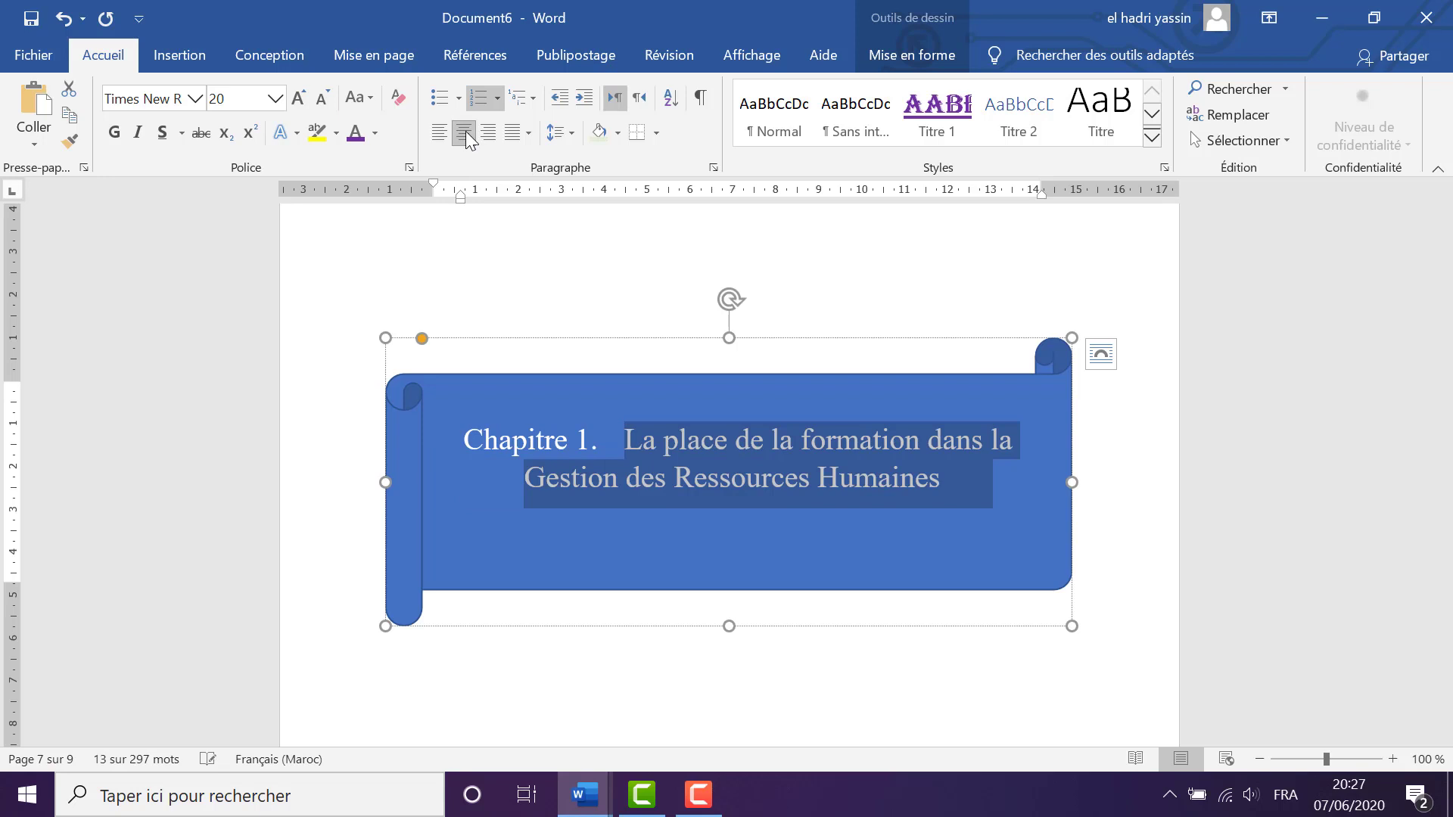
# Make the Chapitre 1 title bold and underlined, and set its font to Algerian
pyautogui.click(114, 132)
pyautogui.click(162, 134)
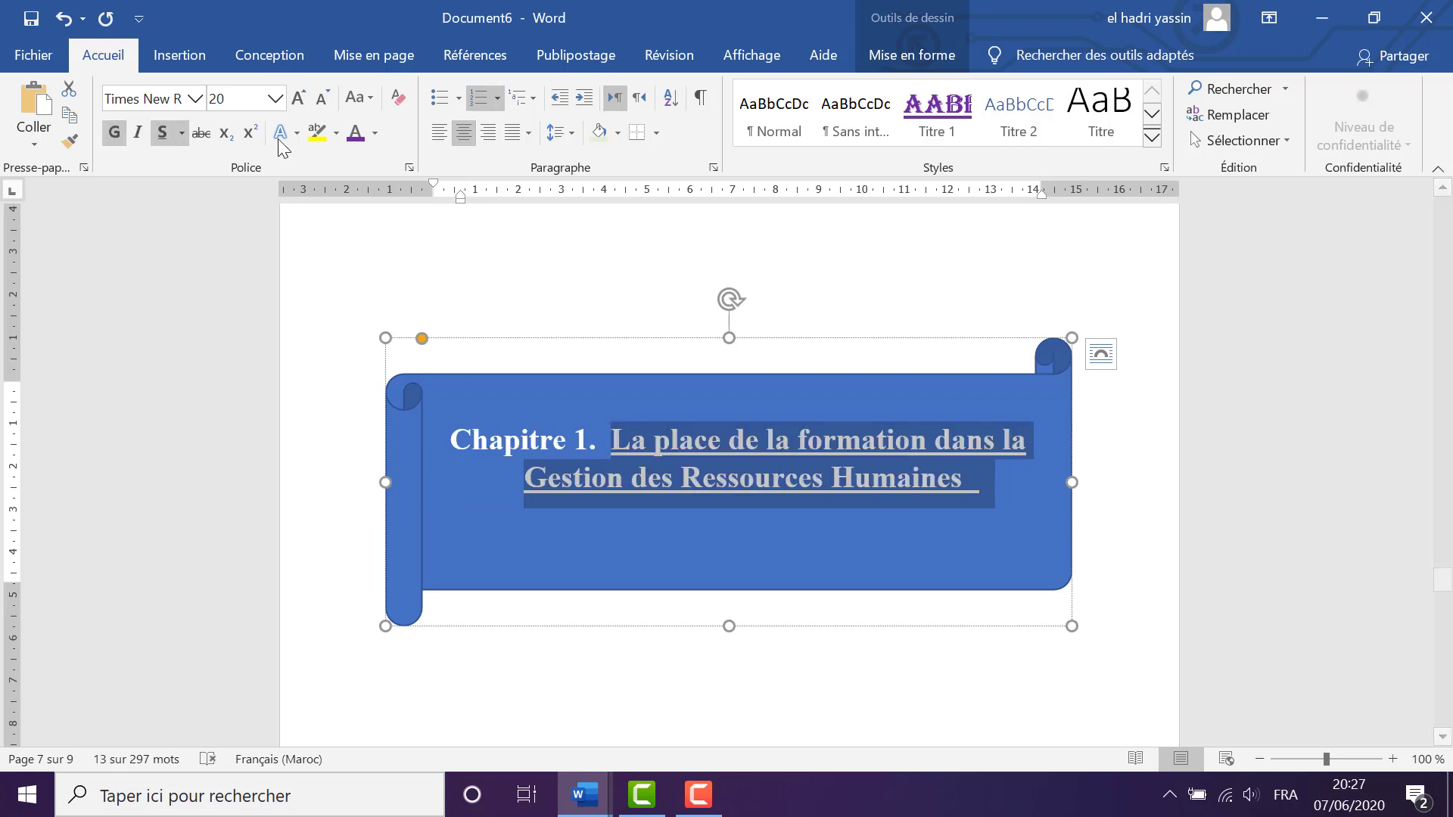
pyautogui.click(195, 99)
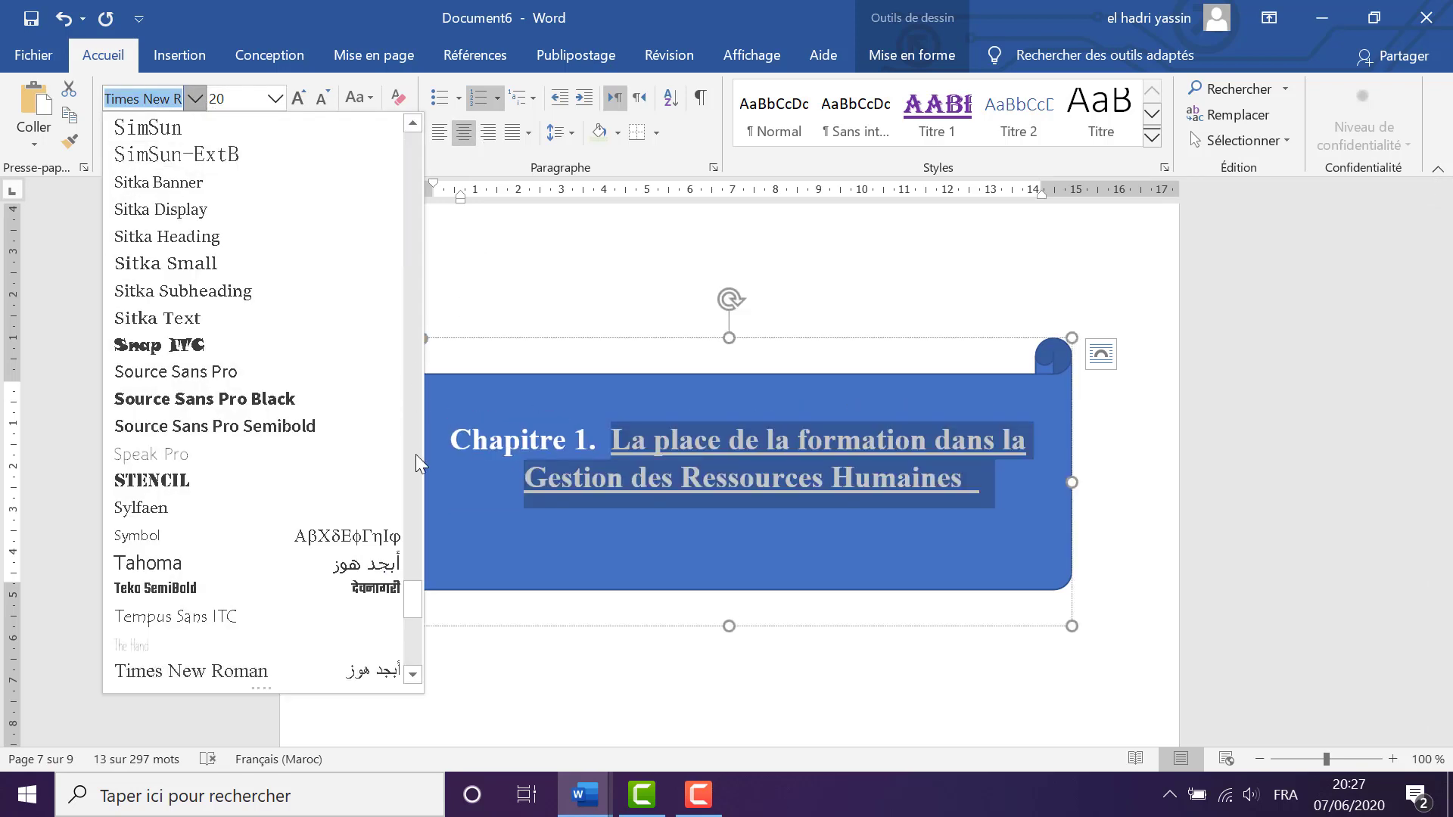
pyautogui.moveTo(414, 611); pyautogui.dragTo(379, 153)
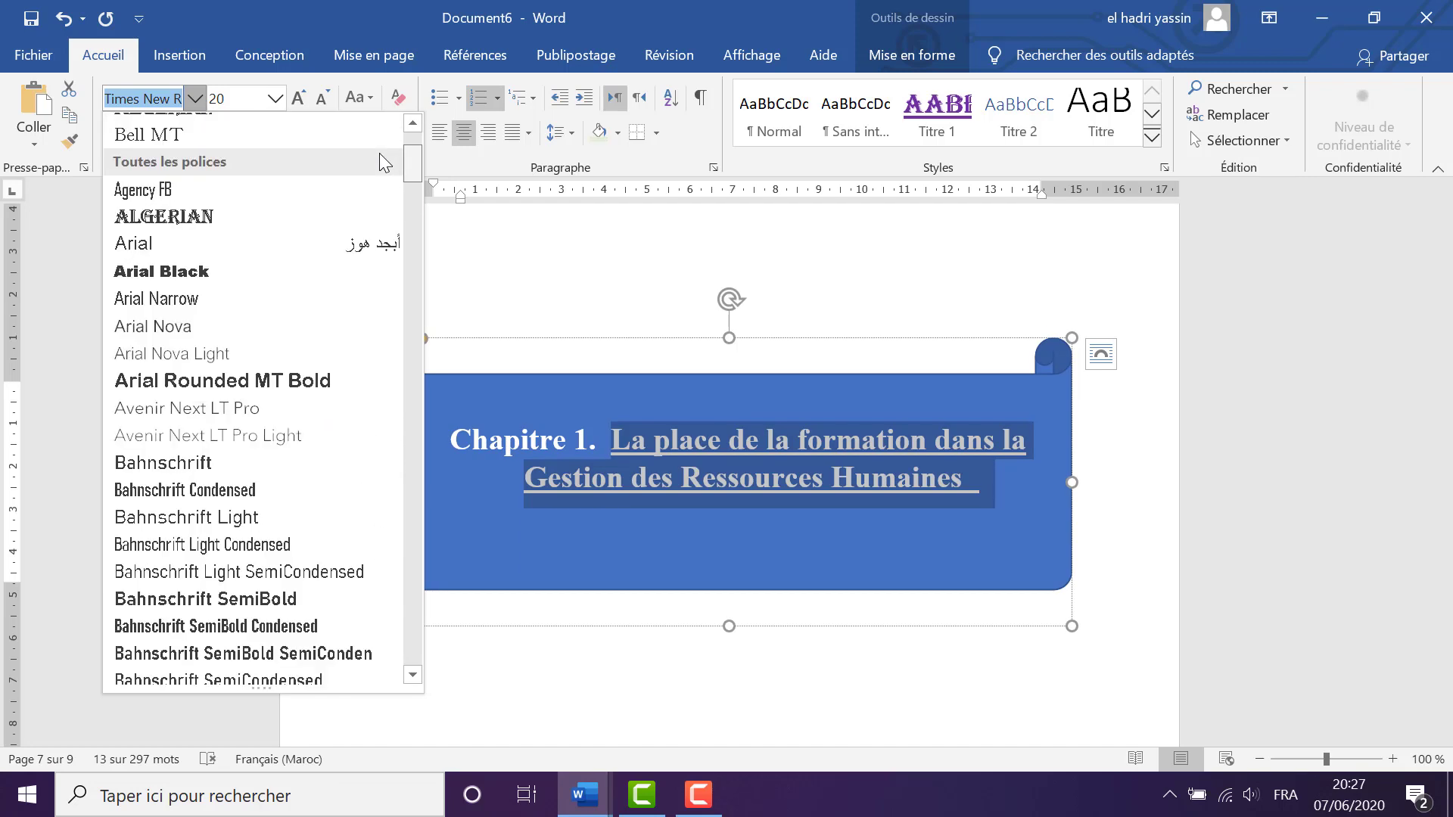
pyautogui.click(303, 214)
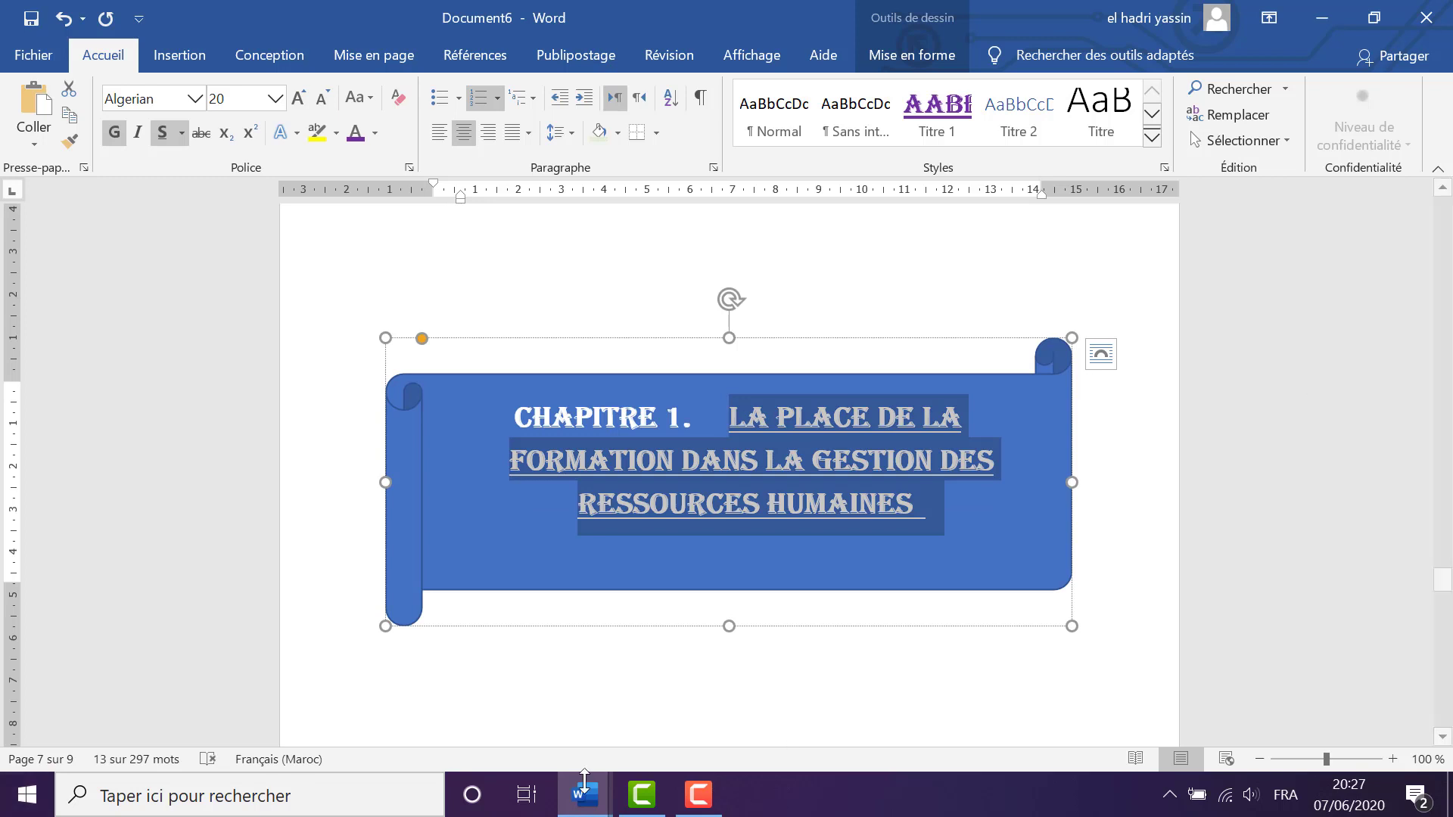
# Fill the Chapitre 1 scroll shape with the light orange theme colour
pyautogui.click(1012, 382)
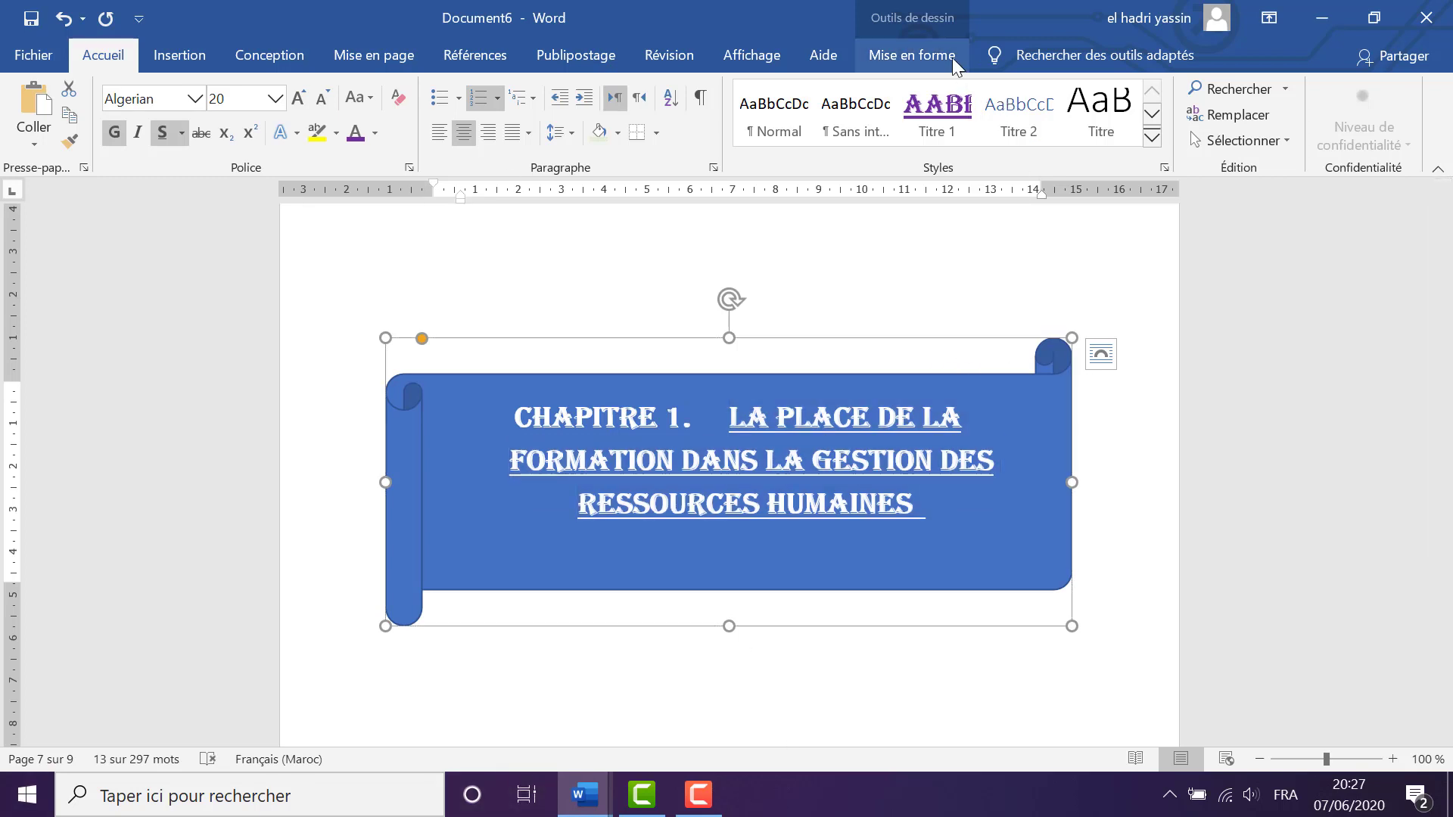
pyautogui.click(912, 54)
pyautogui.click(517, 92)
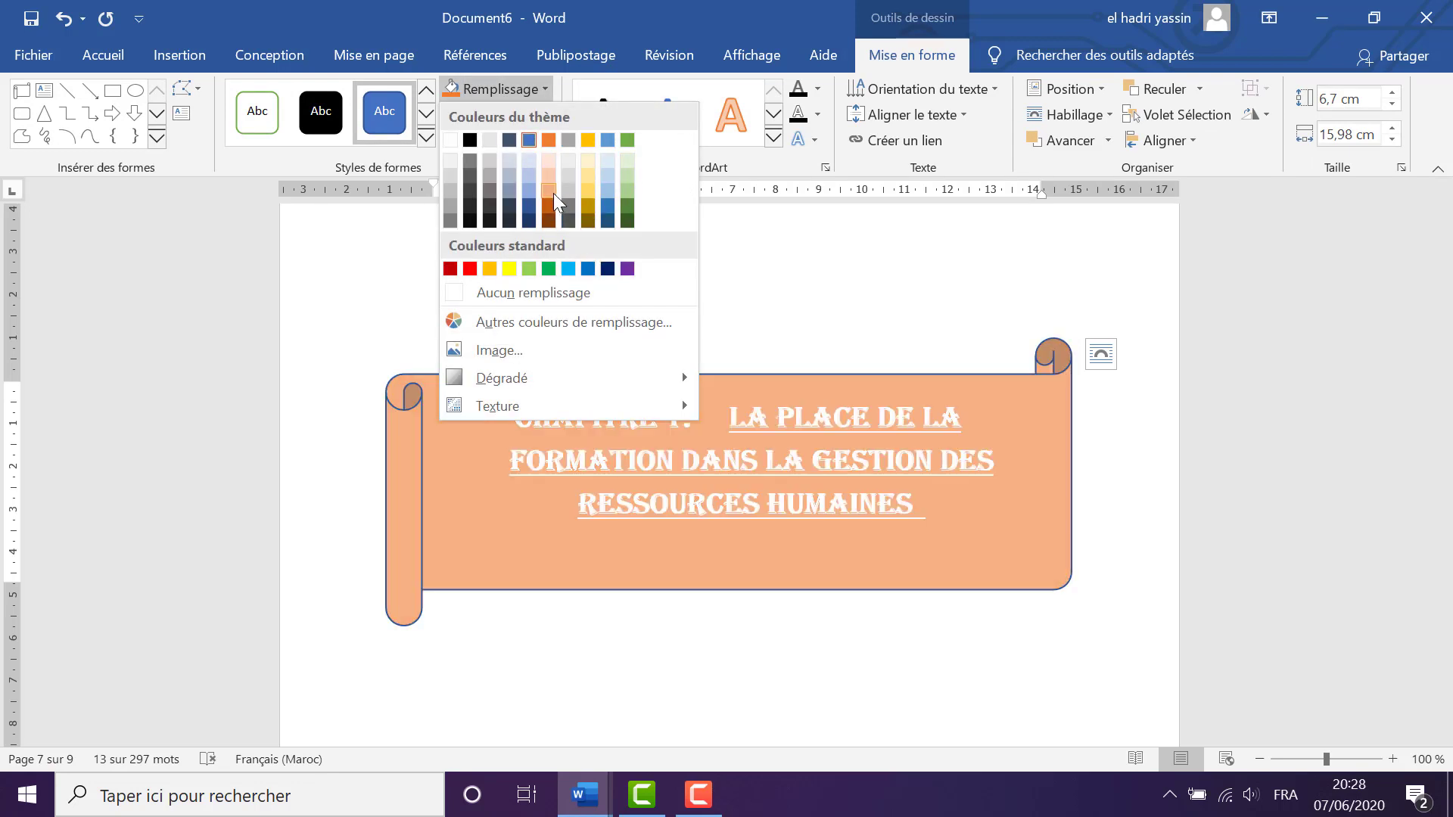
pyautogui.click(552, 192)
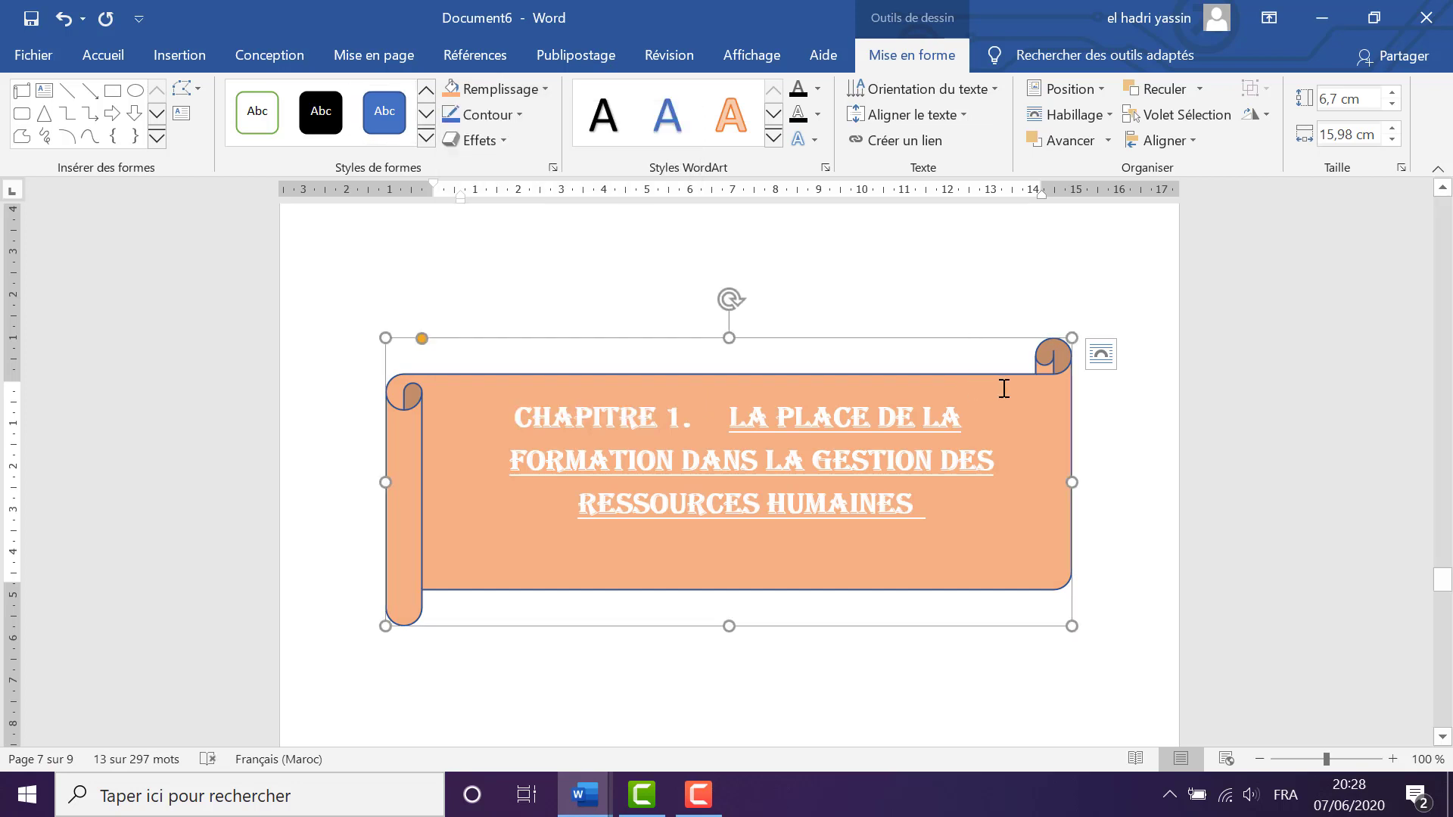
pyautogui.click(778, 299)
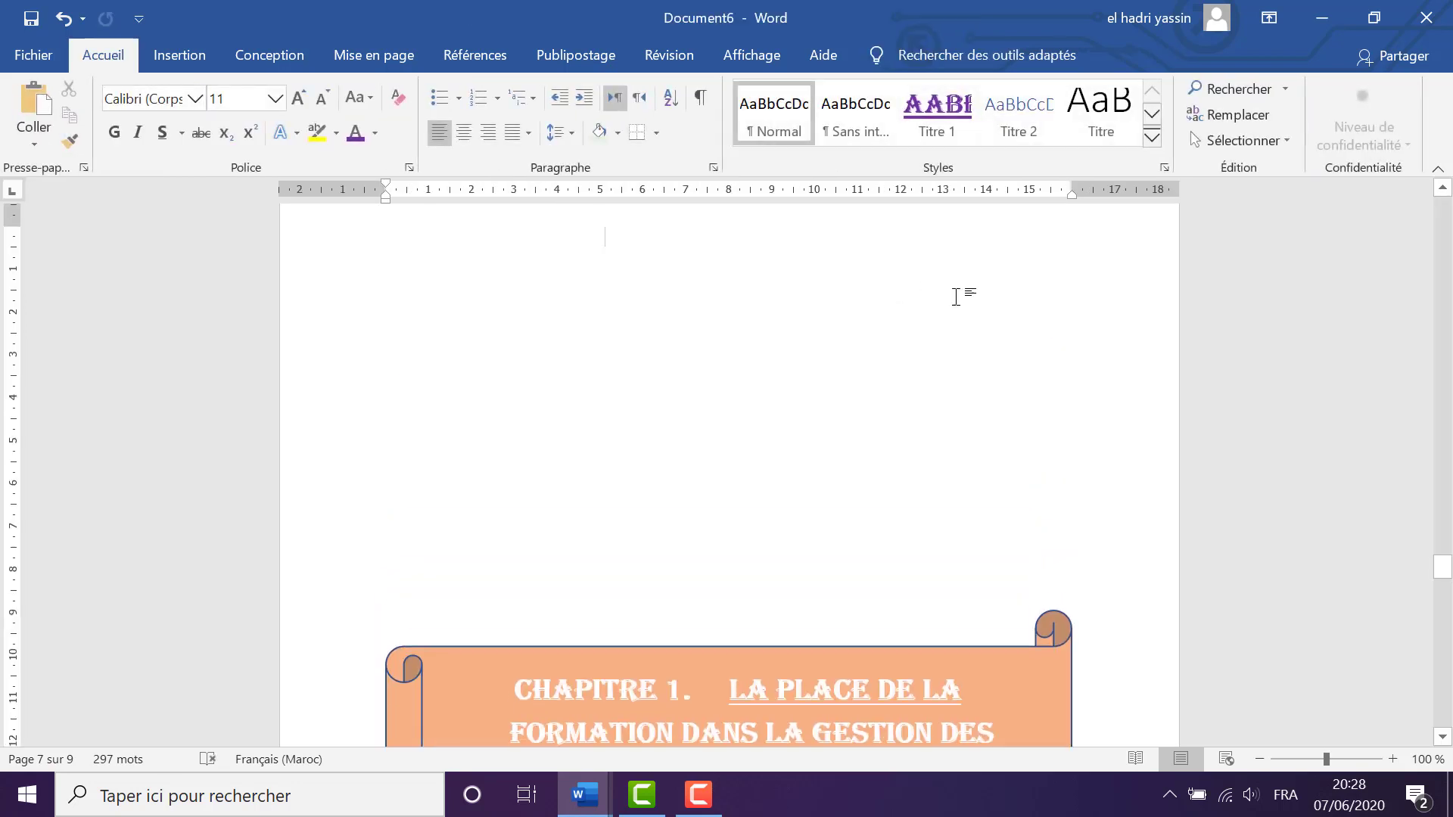
# Update the Titre 2 style to match the formatted Chapitre 1 title in the scroll shape
pyautogui.scroll(-4, 954, 295)
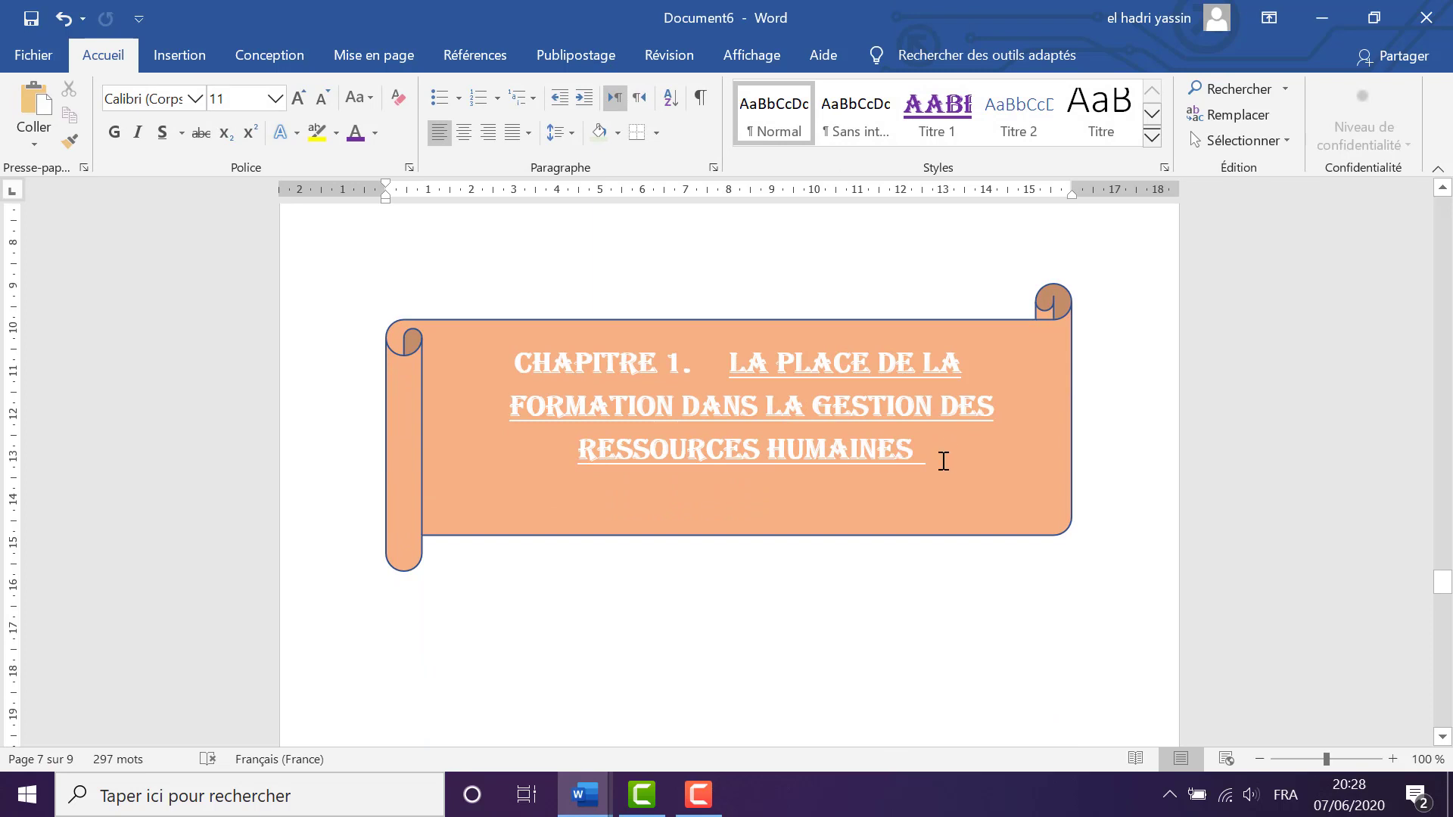
pyautogui.moveTo(937, 452); pyautogui.dragTo(493, 394)
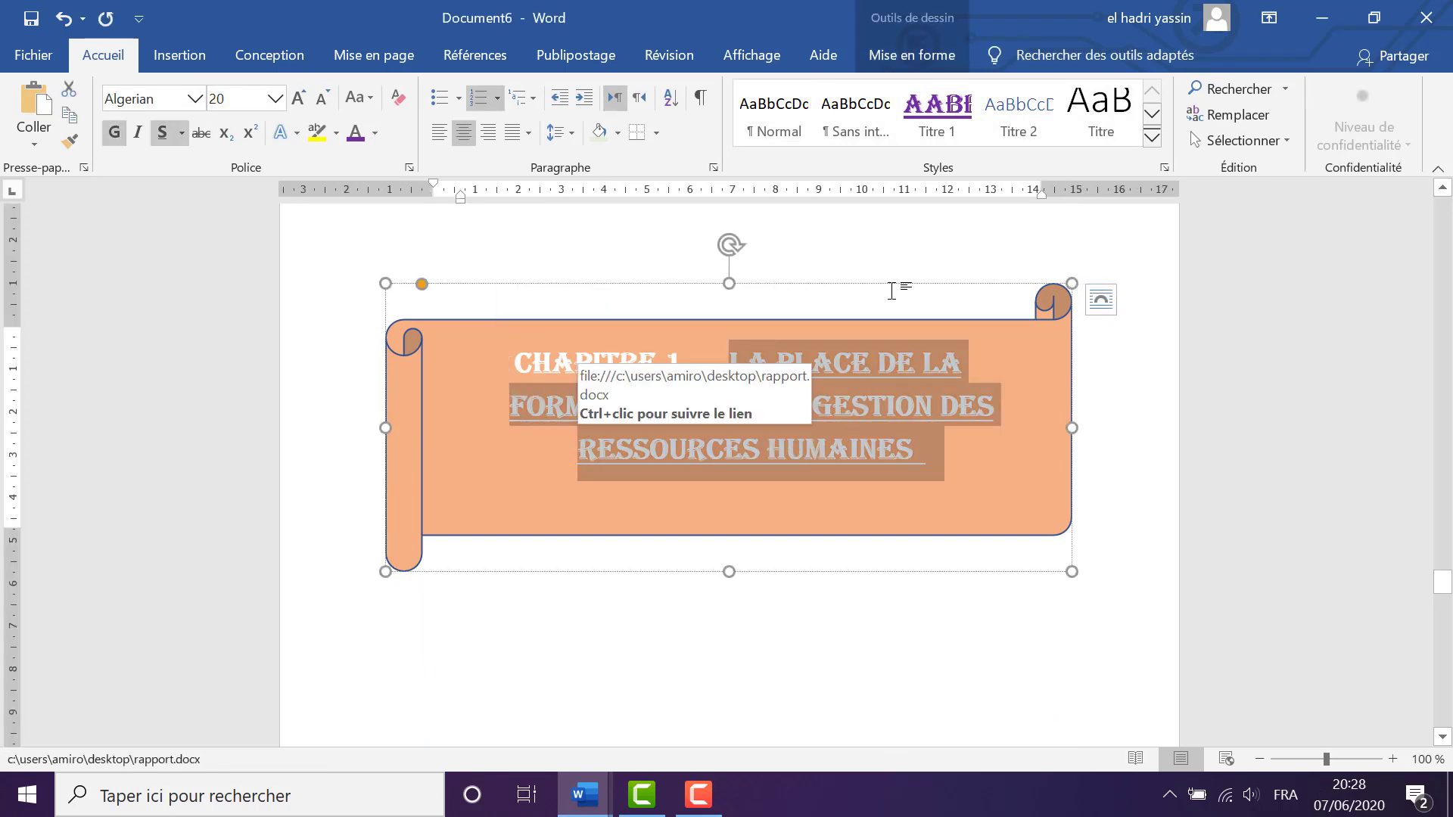
pyautogui.rightClick(1019, 123)
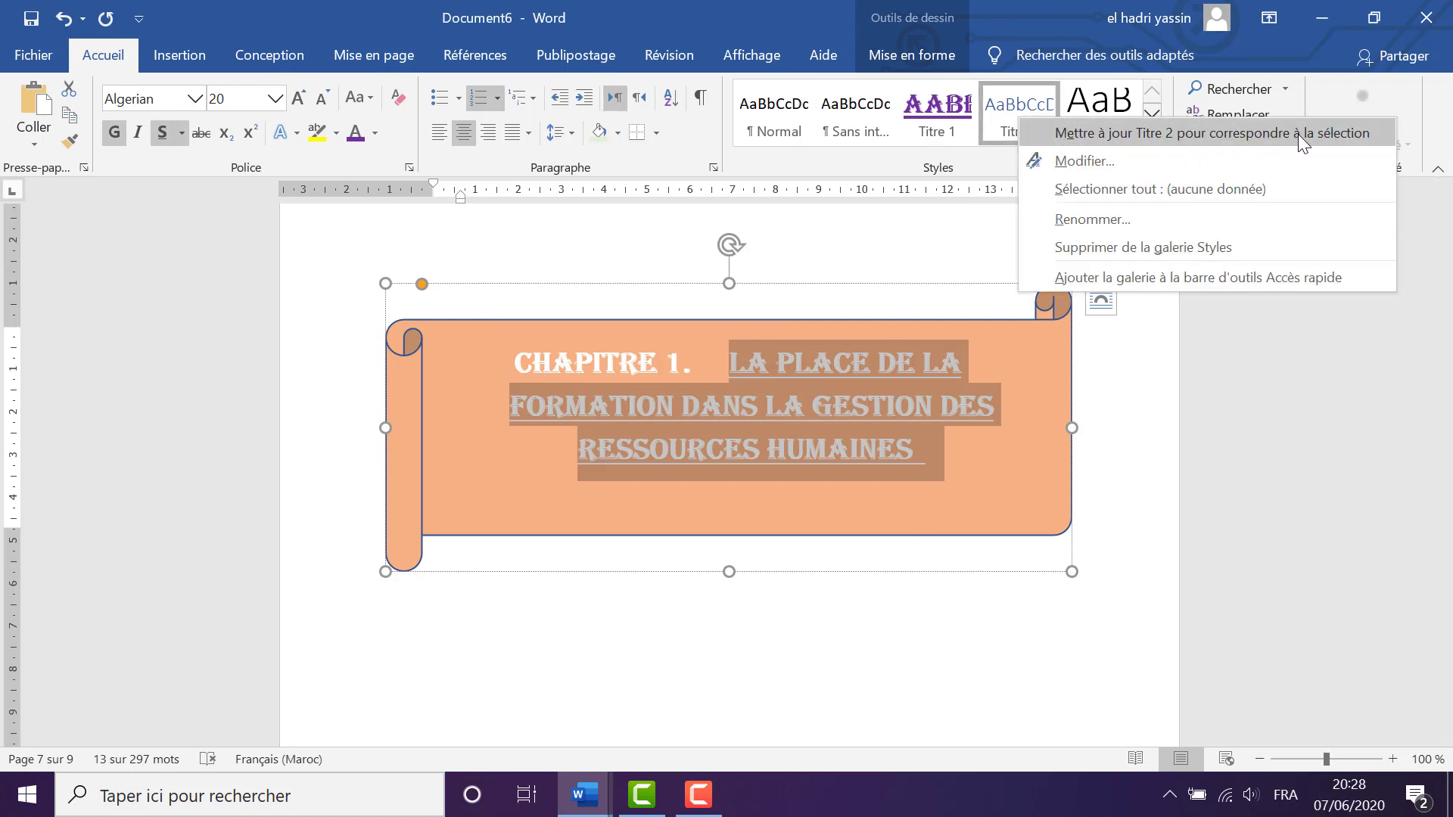
pyautogui.click(1328, 132)
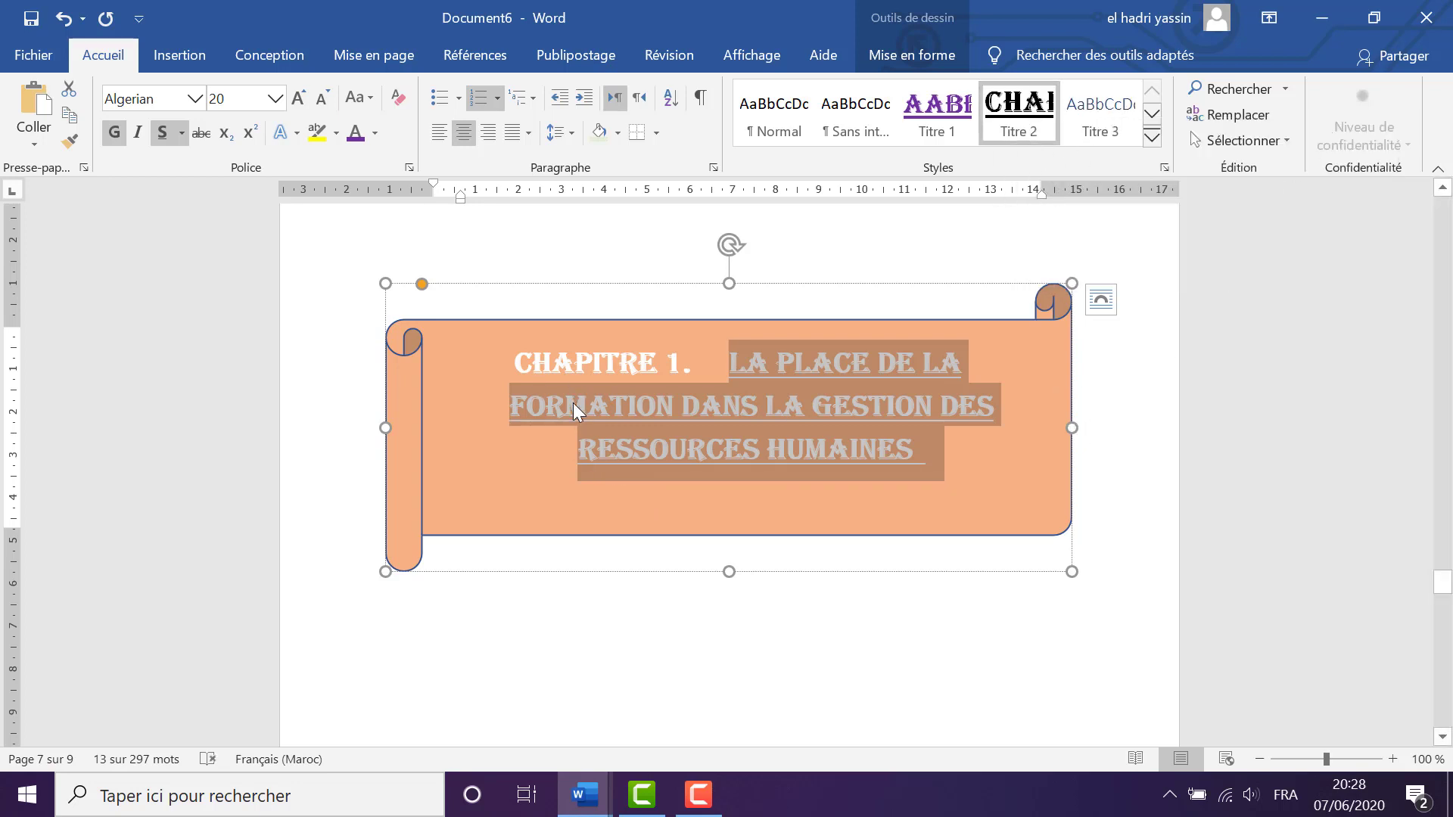
pyautogui.click(878, 634)
pyautogui.scroll(6, 882, 639)
pyautogui.scroll(-11, 804, 557)
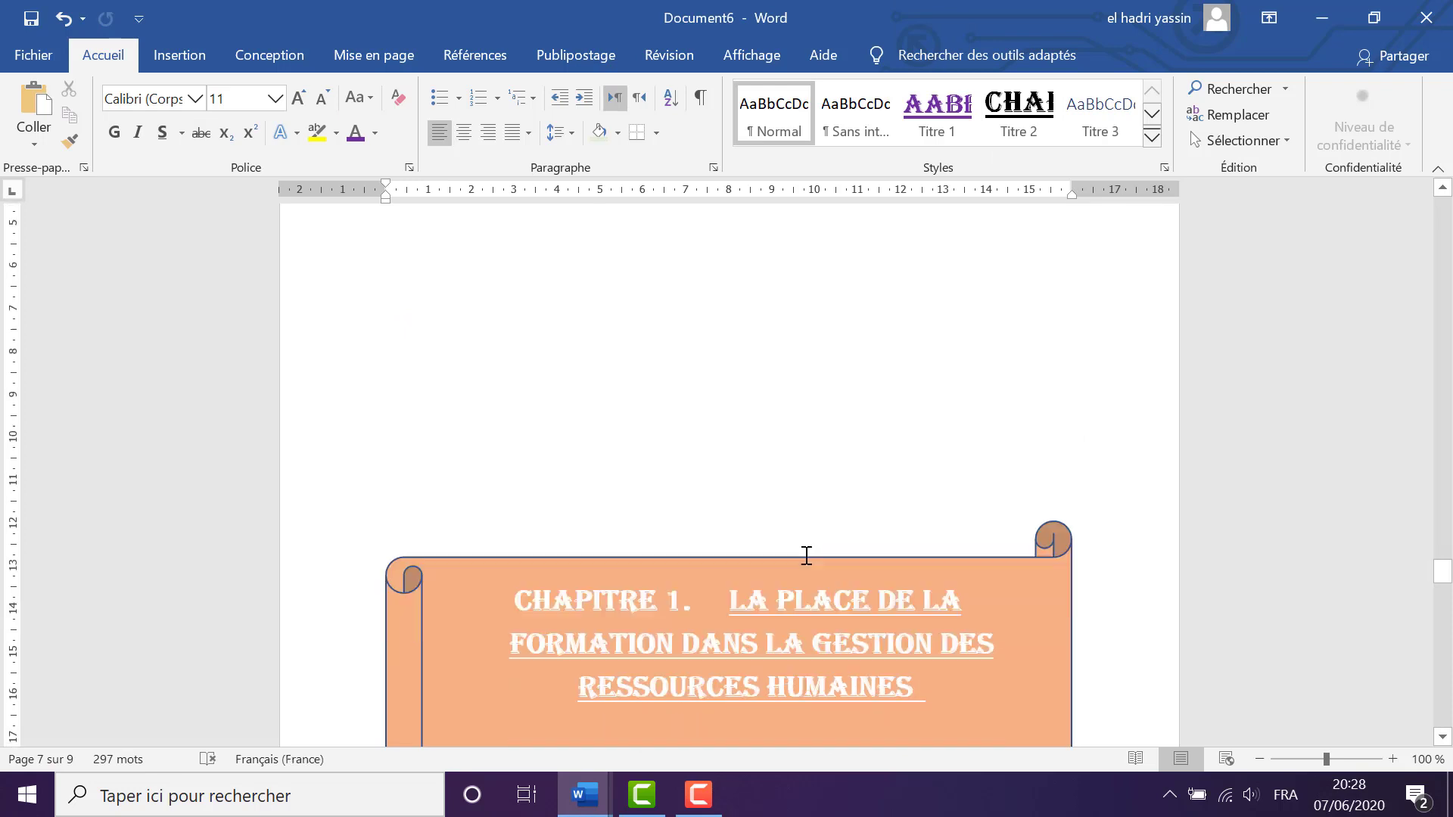
# Insert a page break after "Formation à distance" so Chapitre 2 starts a new page, and remove the extra numbered item
pyautogui.scroll(2, 803, 561)
pyautogui.scroll(-9, 769, 512)
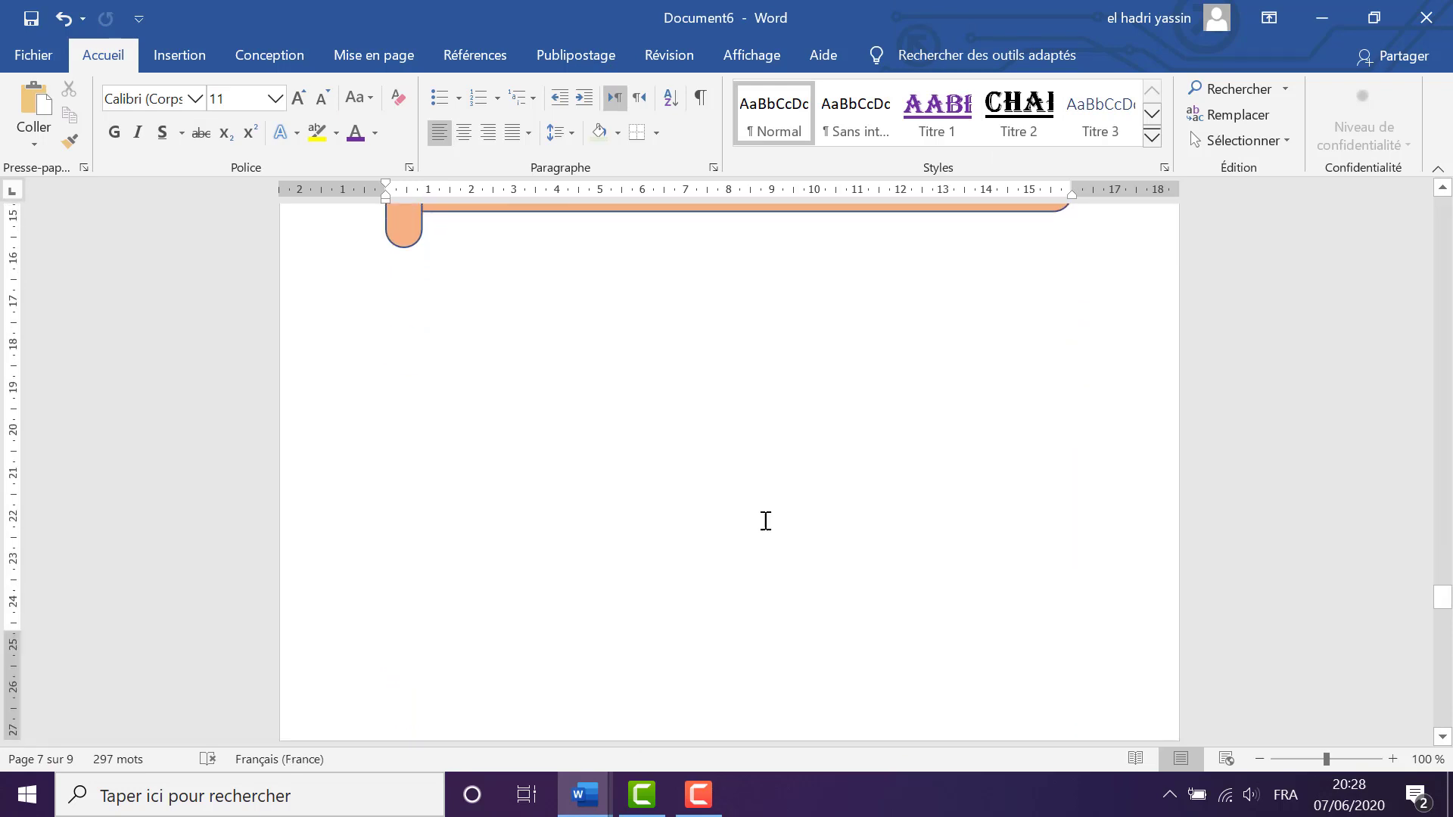
pyautogui.scroll(-4, 768, 523)
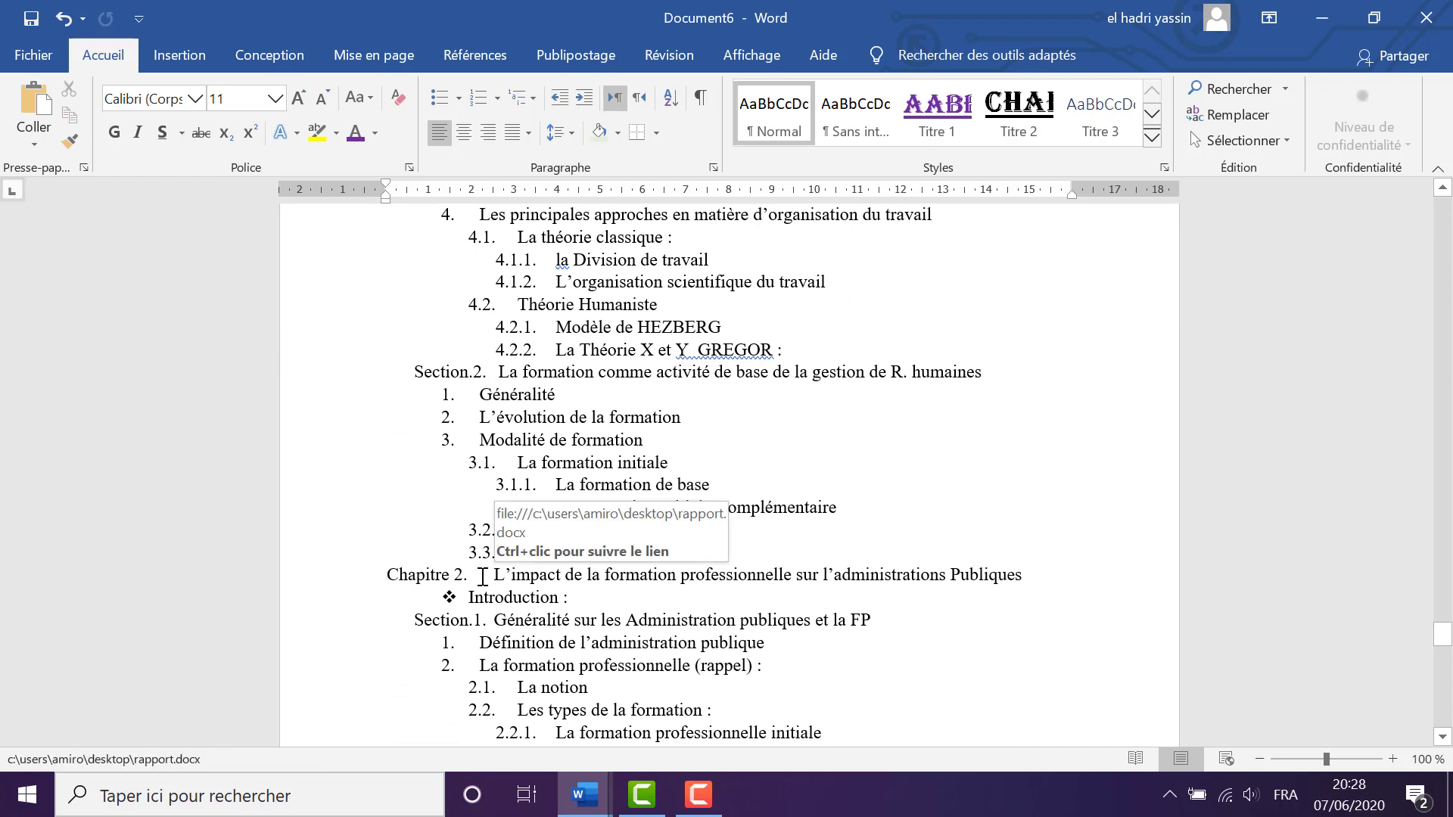
pyautogui.click(488, 575)
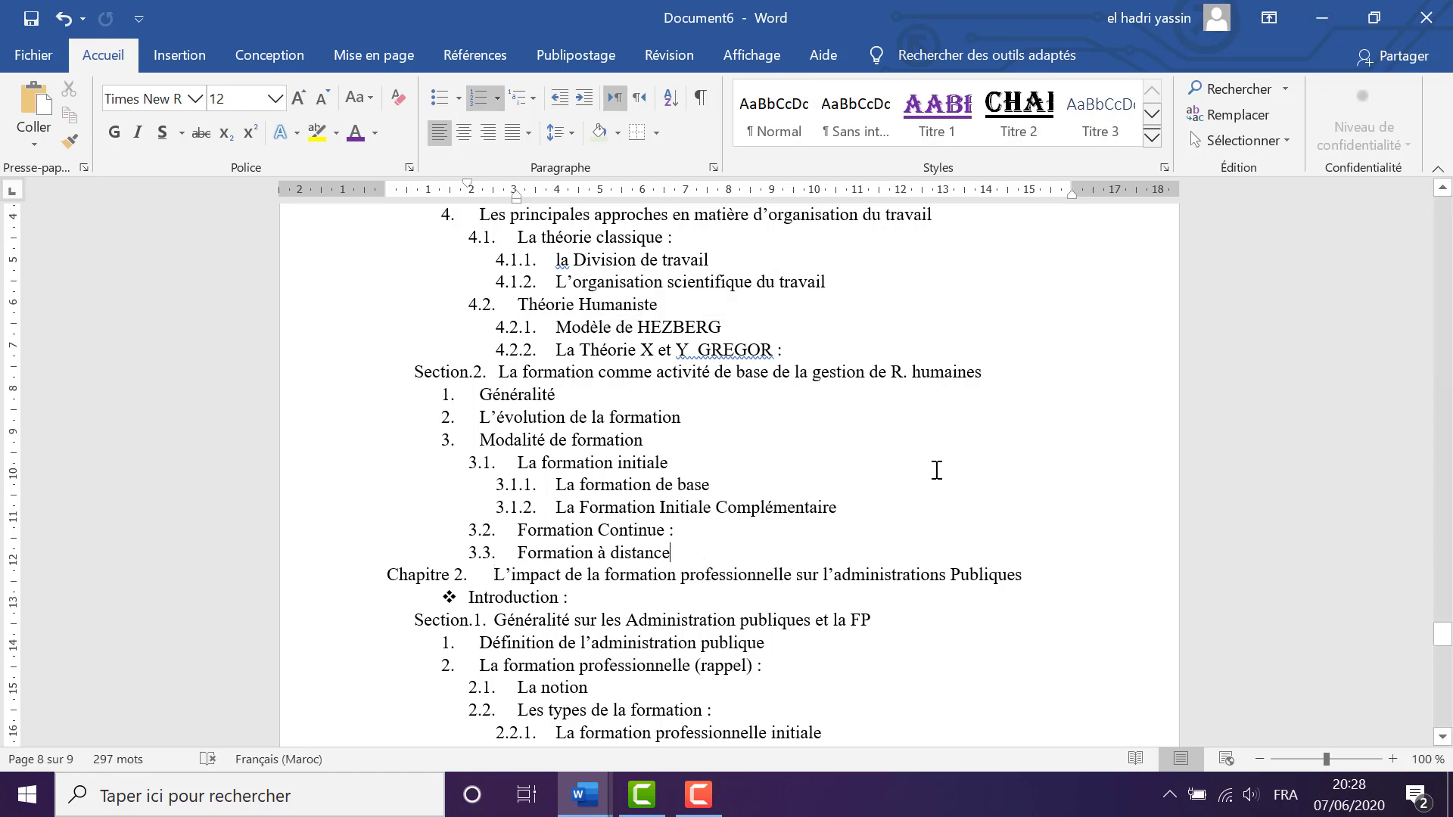
pyautogui.hotkey('ctrl', 'Return')
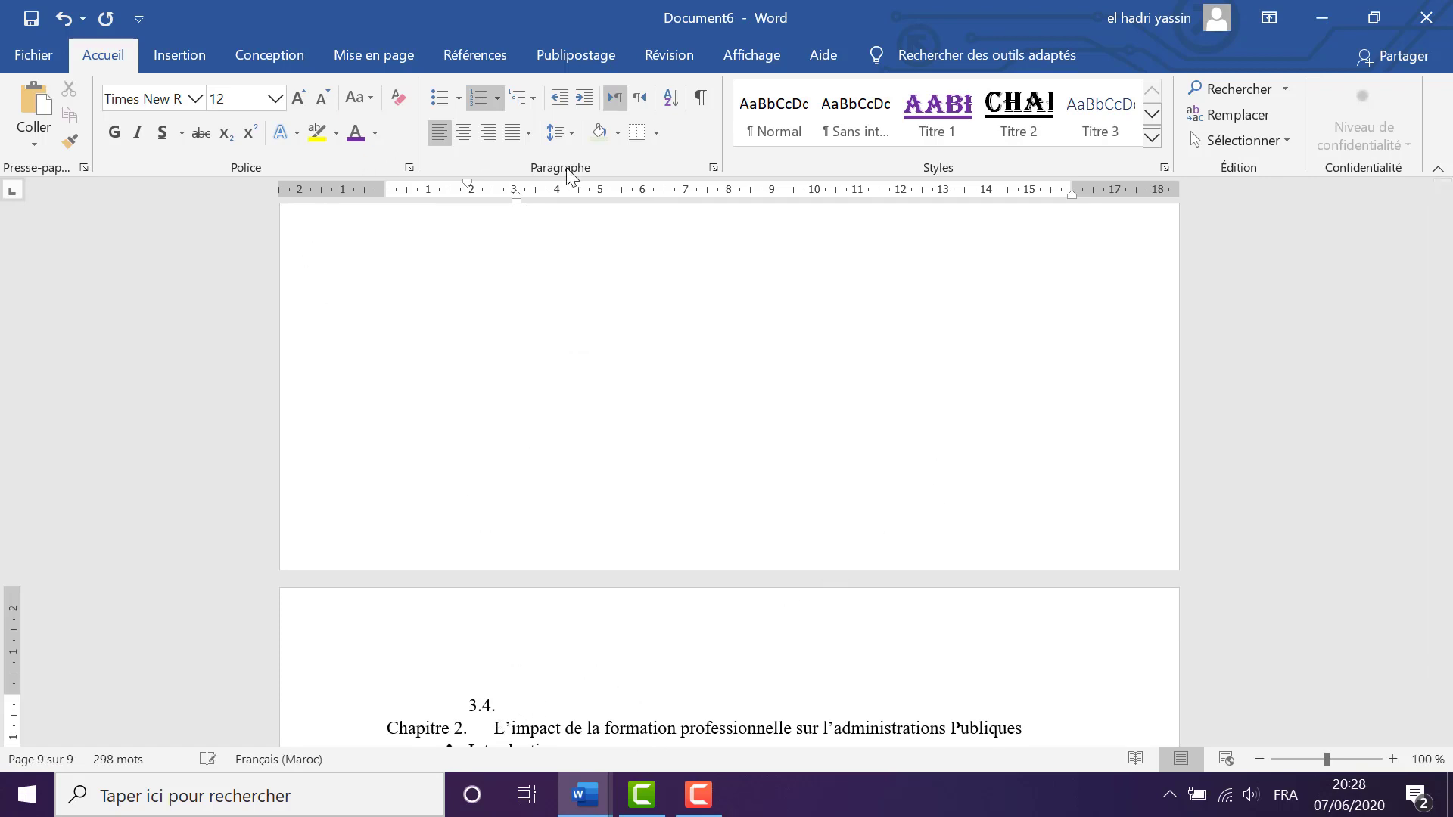
pyautogui.press('BackSpace')
pyautogui.press('BackSpace')
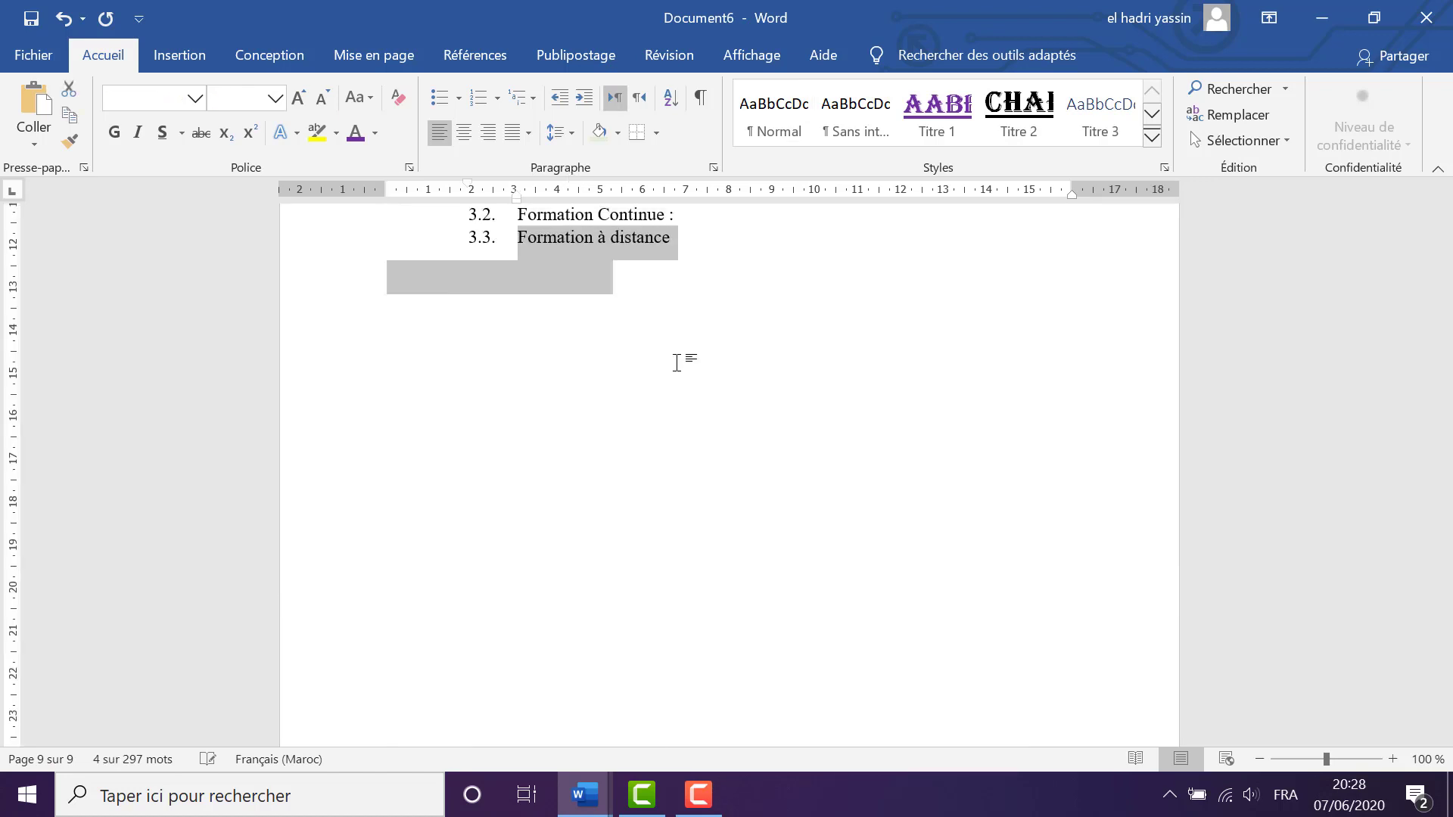
# Insert a page break after the Chapitre 2 title line and remove the extra chapter numbering before "Introduction"
pyautogui.scroll(-10, 1007, 575)
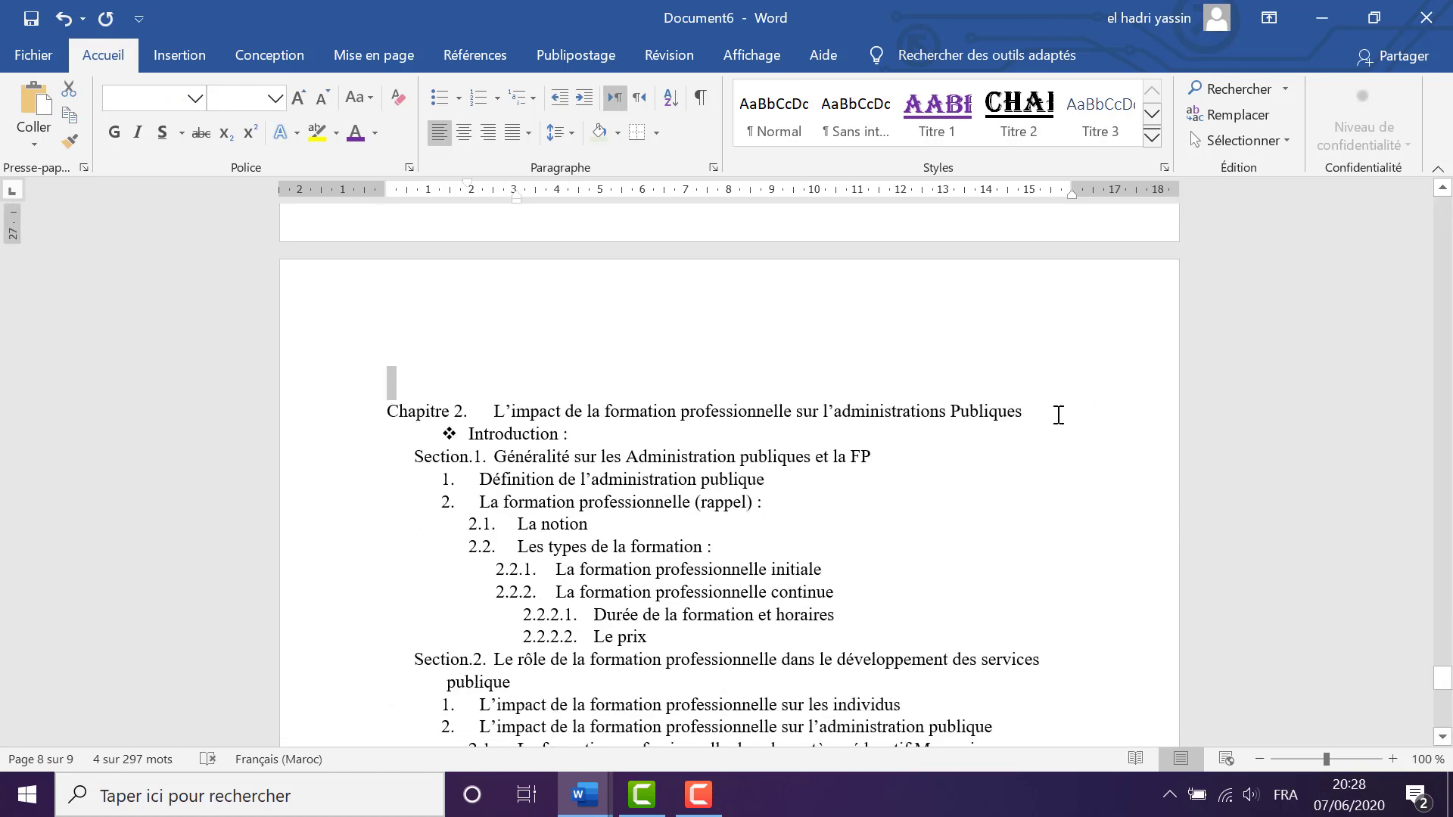
pyautogui.click(1057, 416)
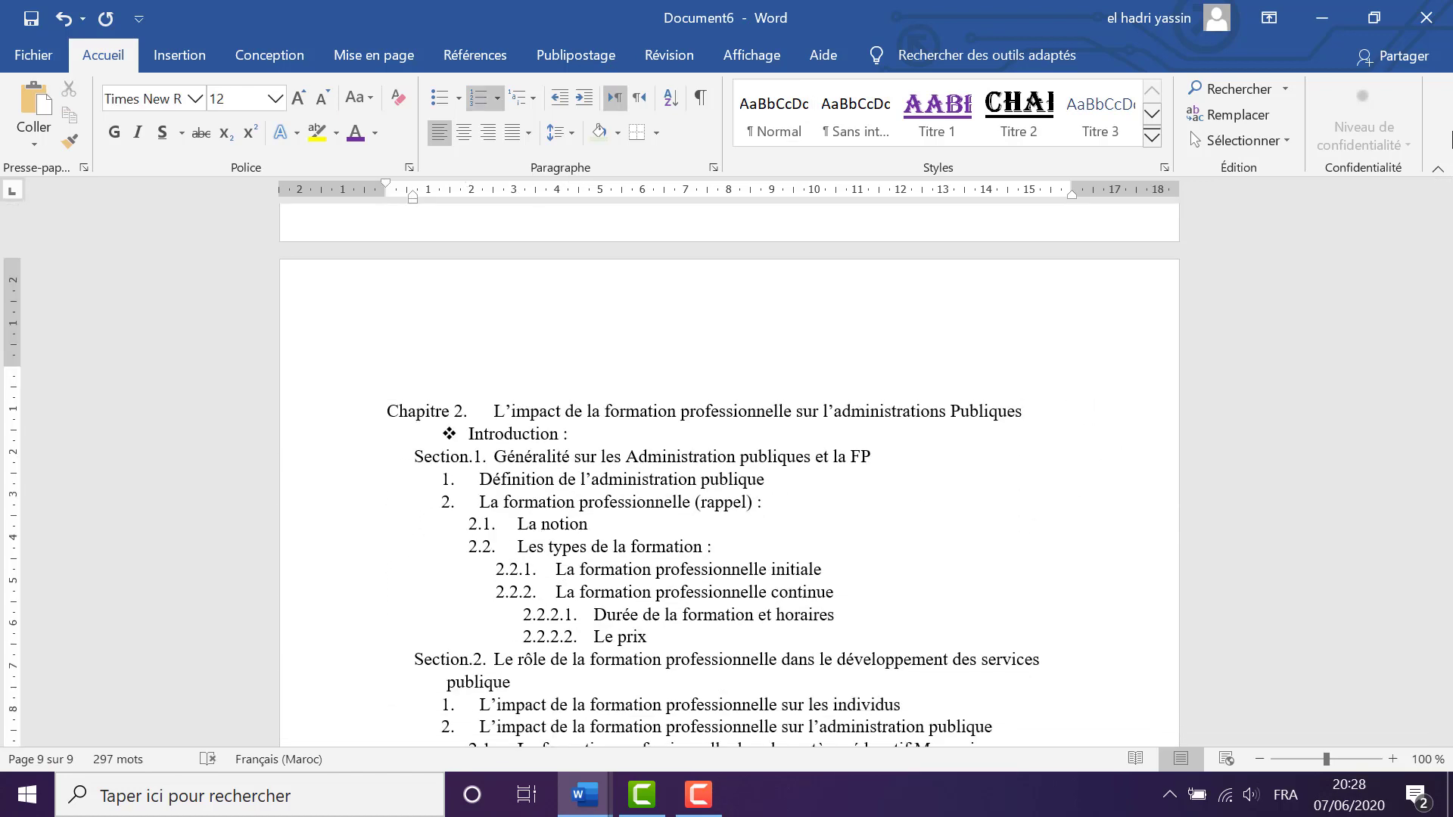
pyautogui.press('Return')
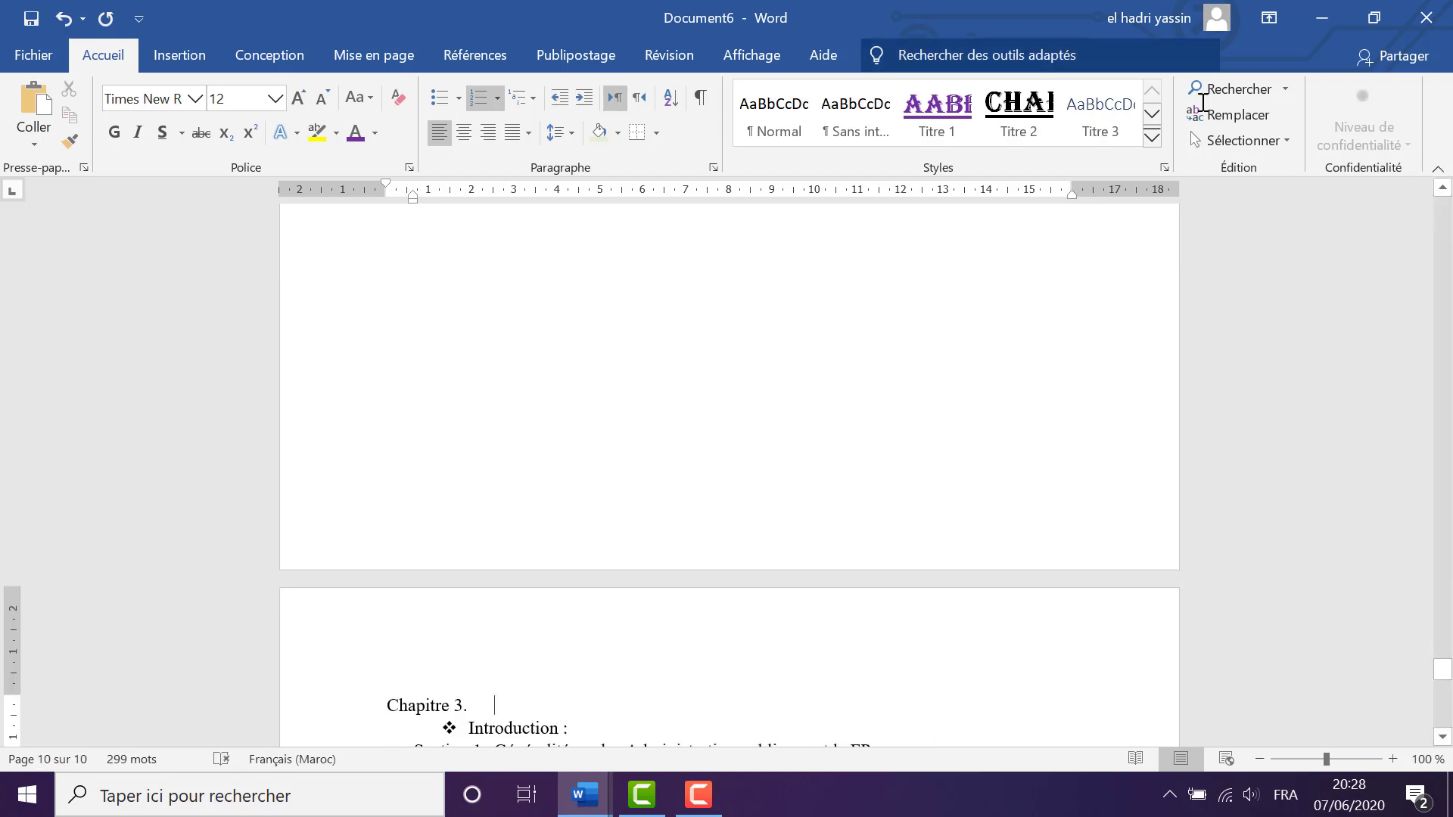
pyautogui.scroll(3, 796, 468)
pyautogui.scroll(-4, 793, 445)
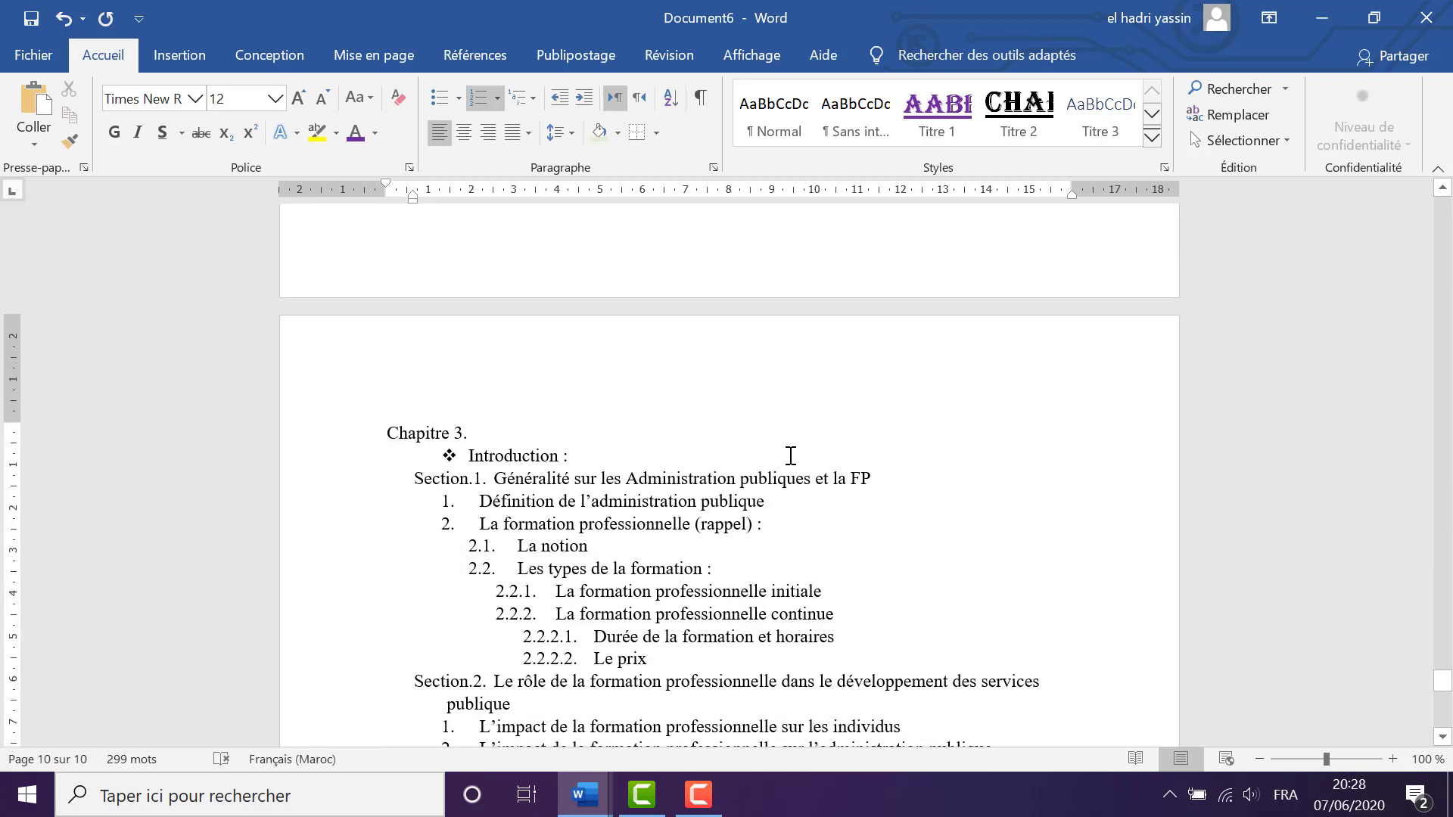
pyautogui.press('BackSpace')
pyautogui.press('BackSpace')
# Copy the orange scroll banner of Chapitre 1 and paste it below the Chapitre 2 title line
pyautogui.scroll(4, 785, 443)
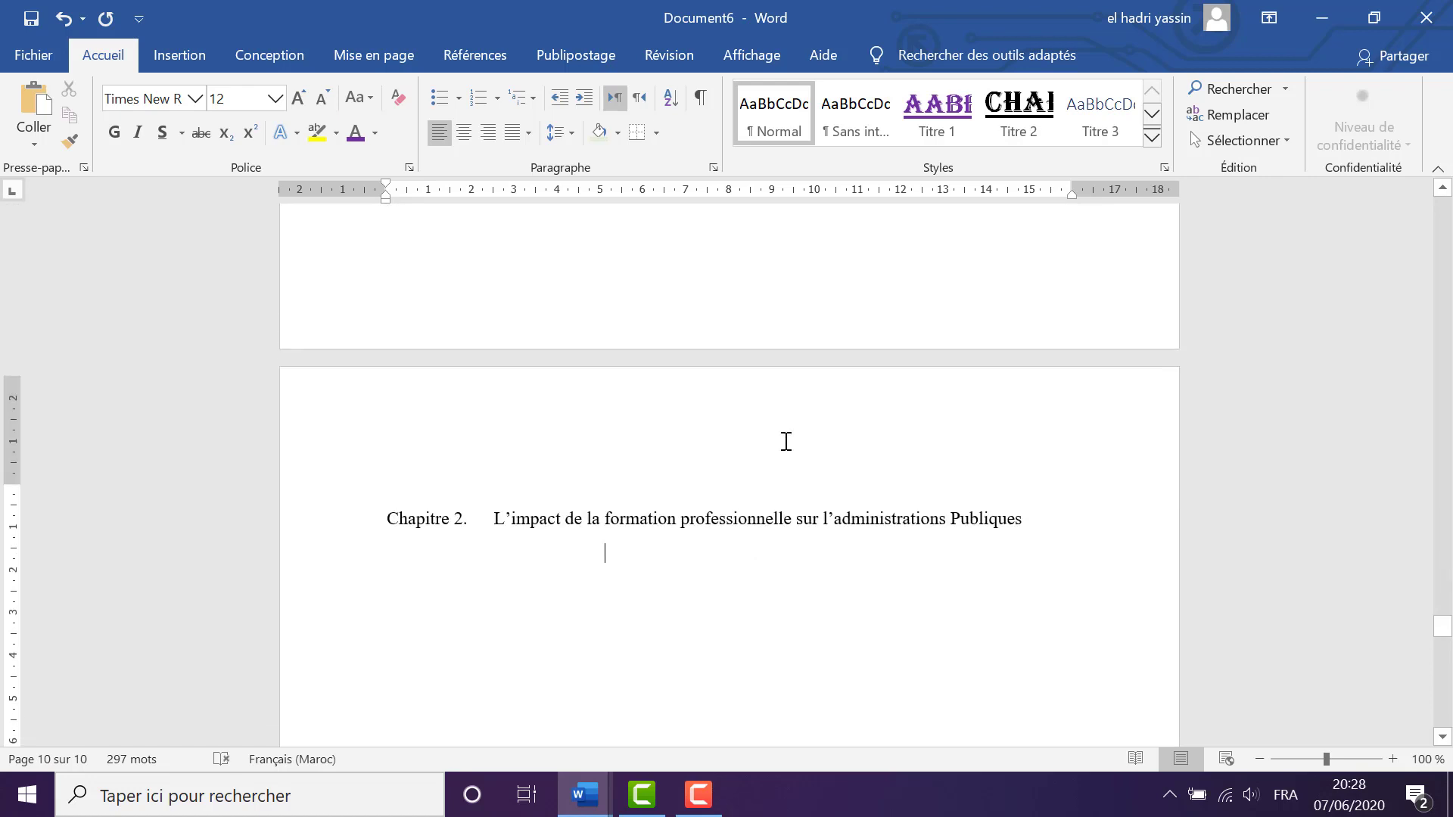
pyautogui.scroll(-2, 719, 487)
pyautogui.scroll(-1, 560, 409)
pyautogui.scroll(10, 558, 415)
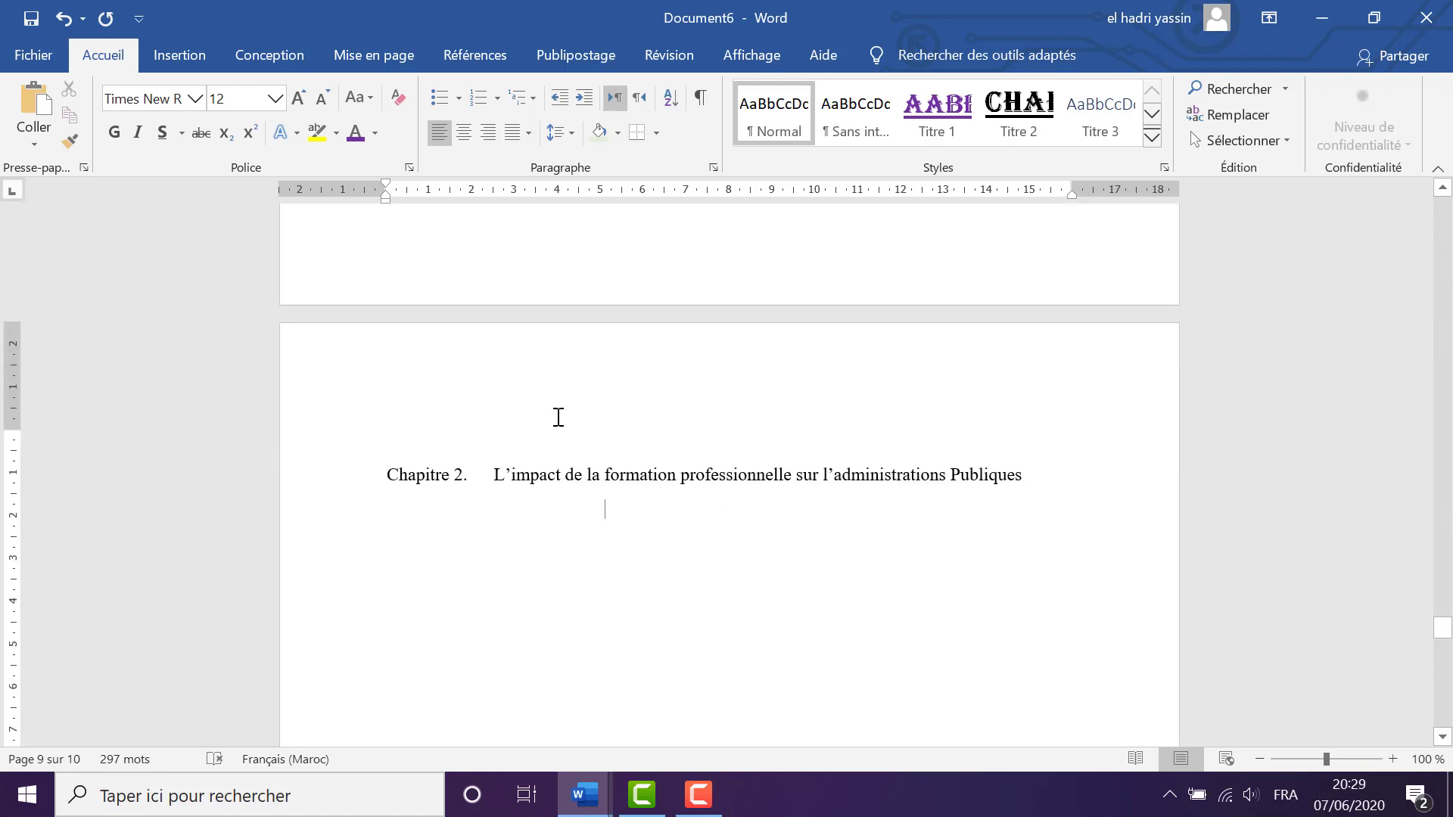
pyautogui.scroll(20, 641, 384)
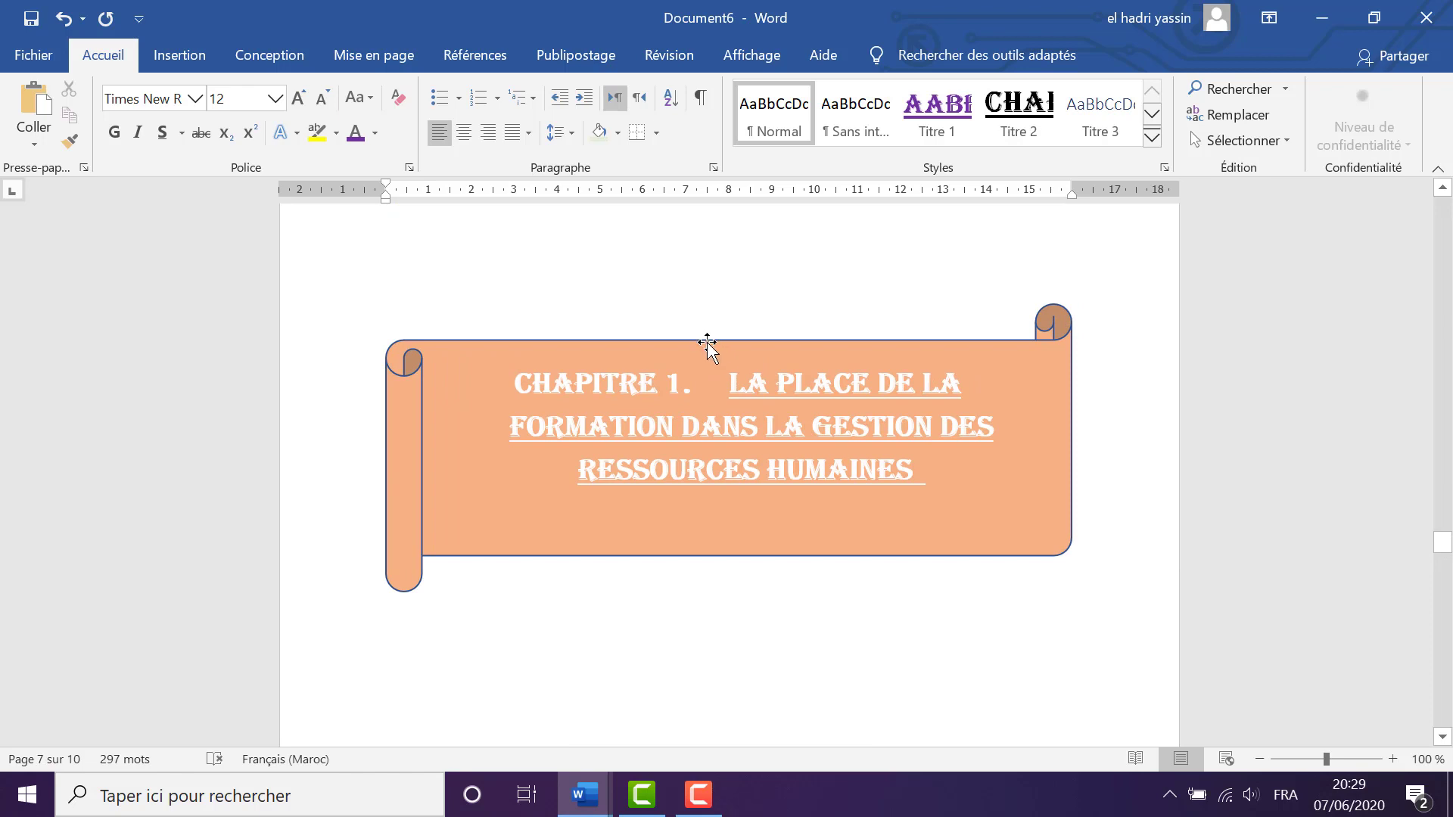
pyautogui.click(707, 343)
pyautogui.rightClick(709, 339)
pyautogui.click(738, 348)
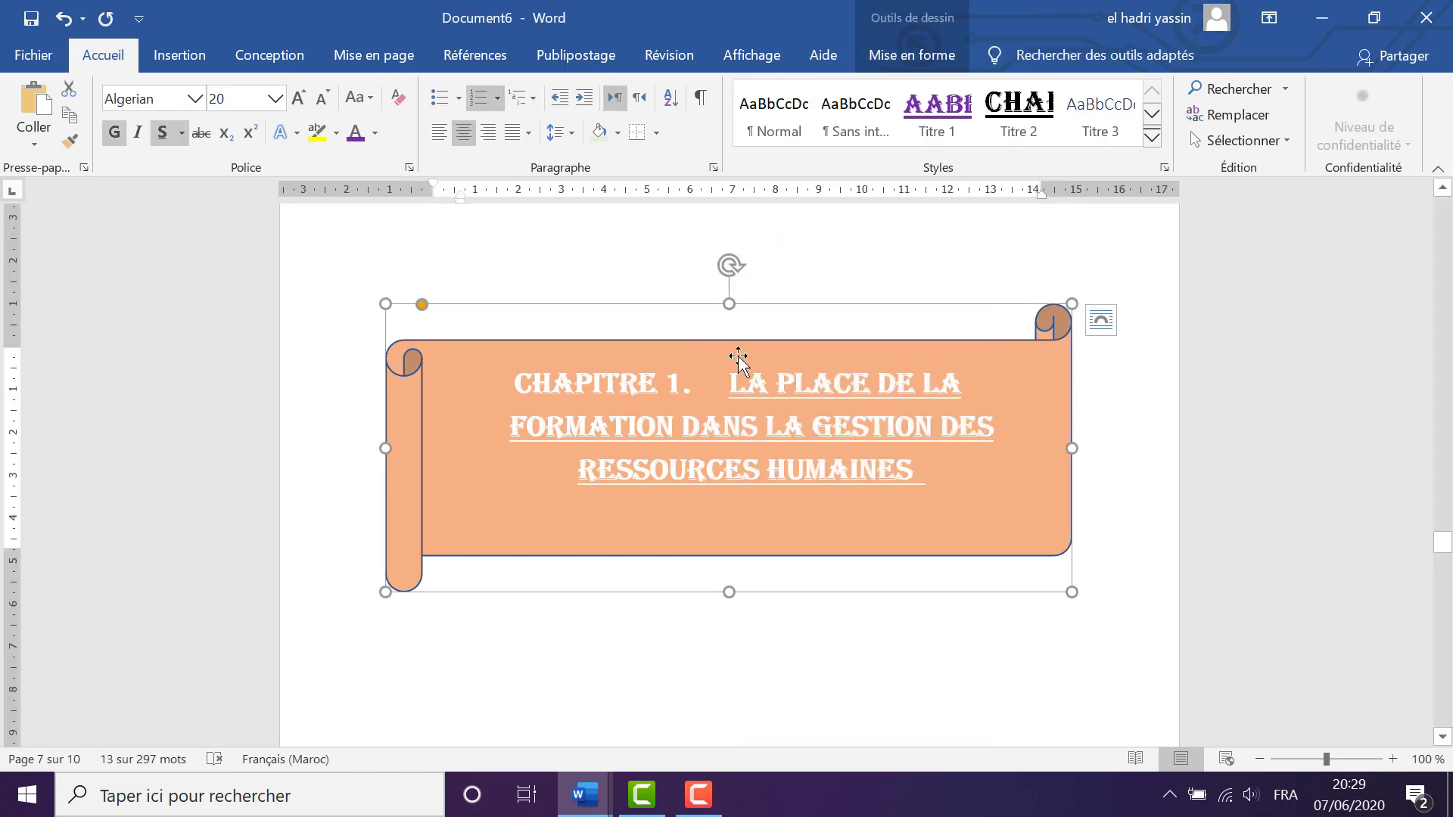
pyautogui.scroll(-20, 704, 499)
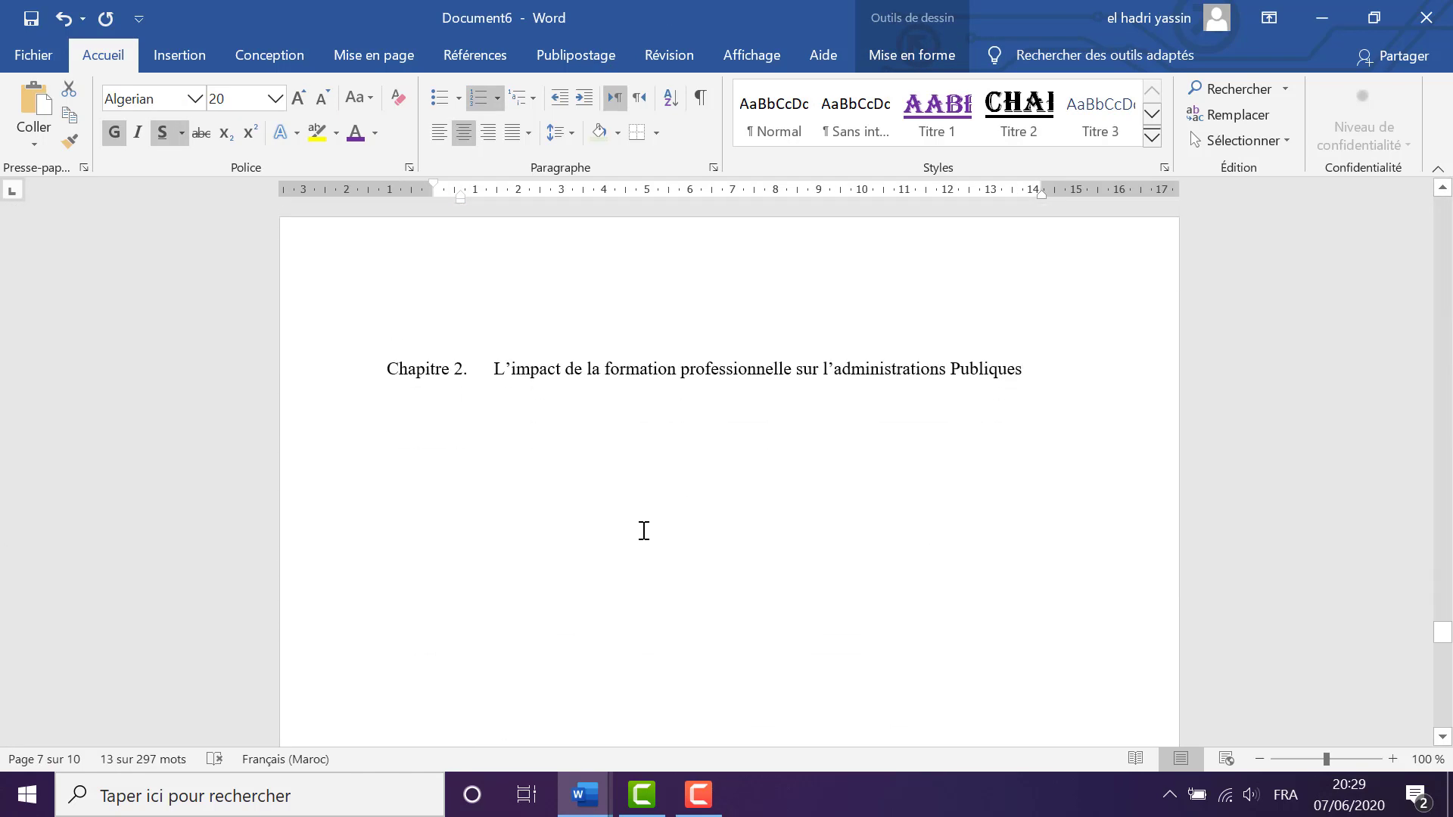
pyautogui.click(603, 496)
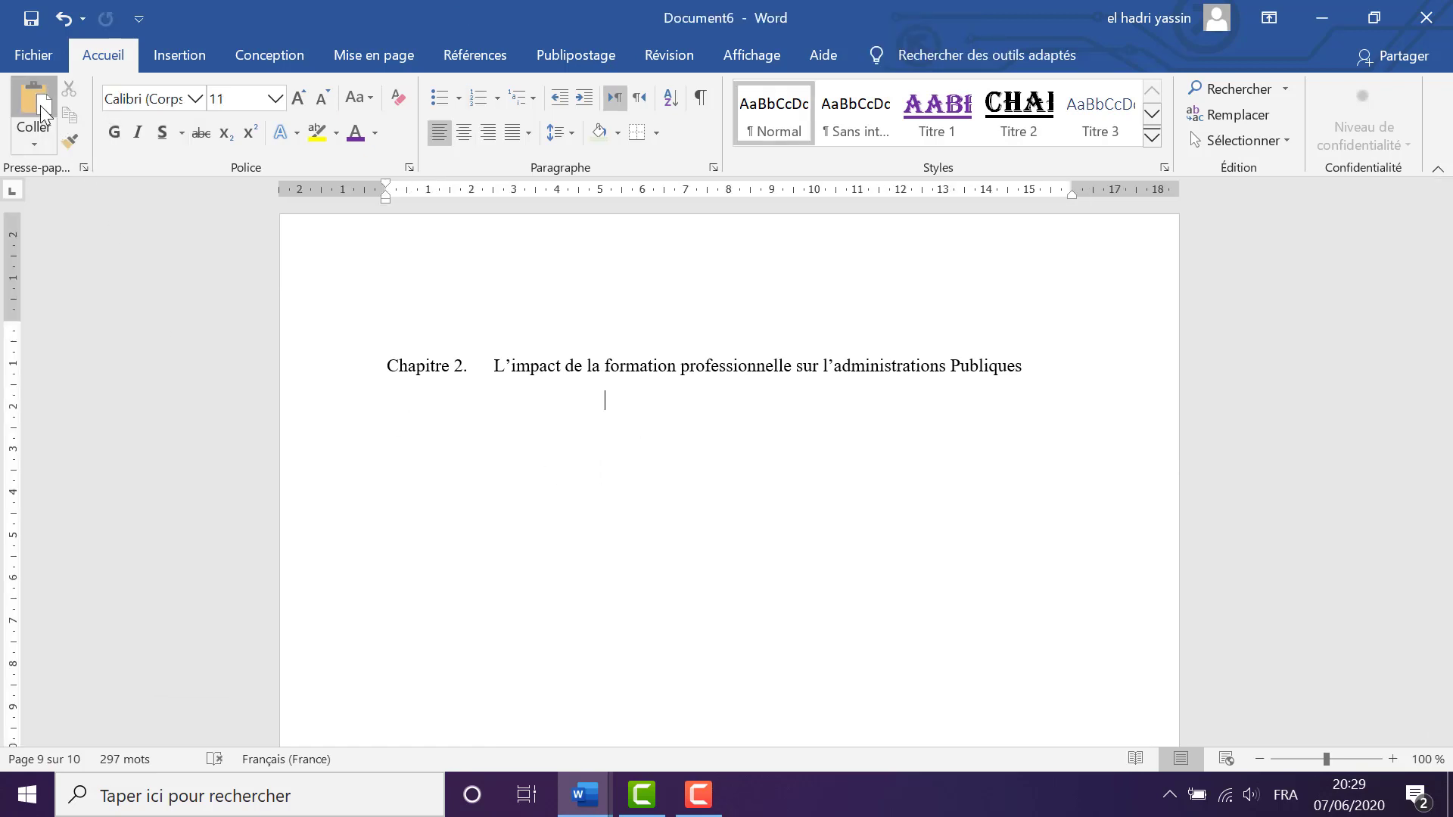
pyautogui.click(34, 102)
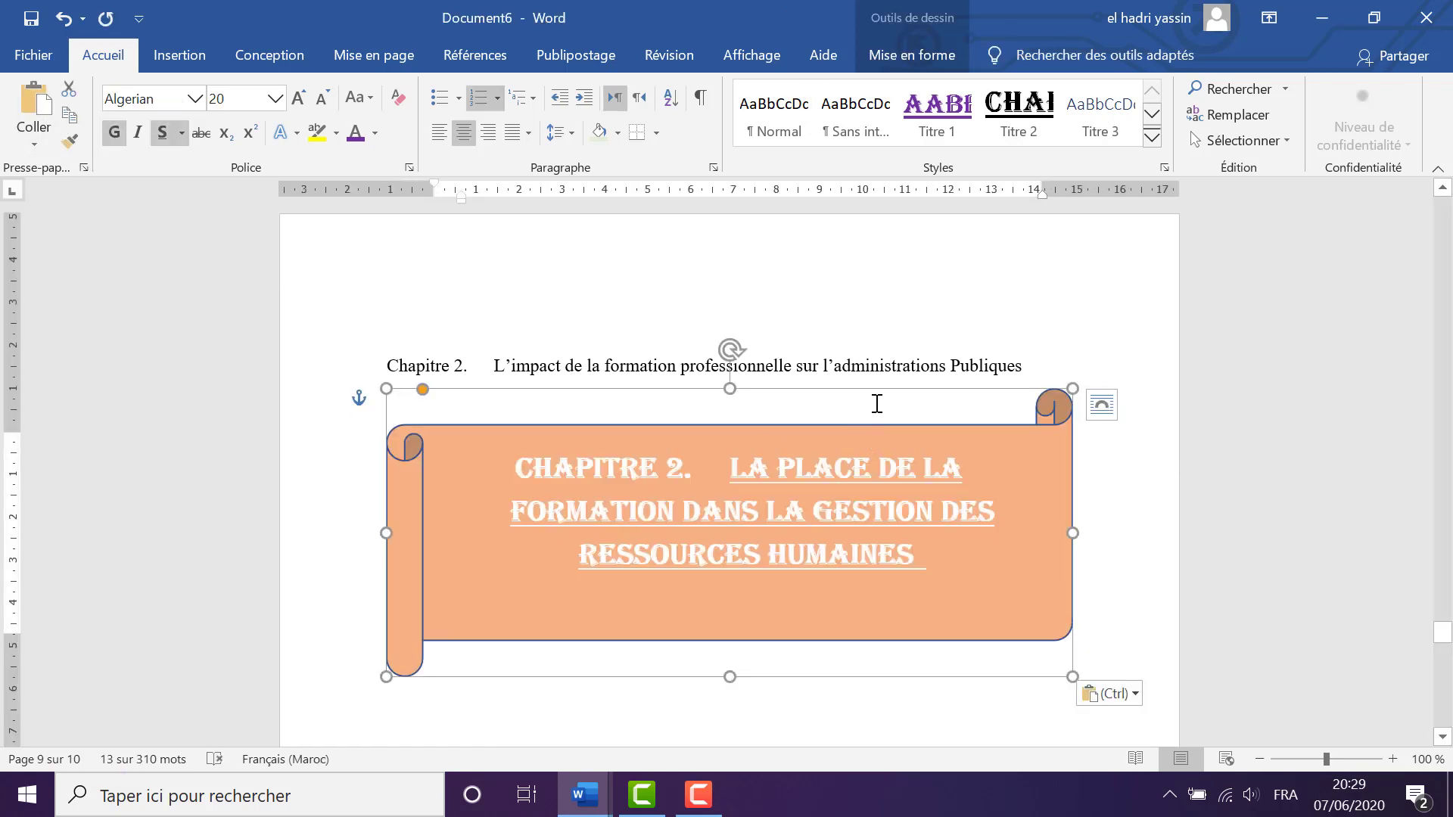
# Align the pasted Chapitre 2 banner to the horizontal centre and vertical middle of the page
pyautogui.click(912, 54)
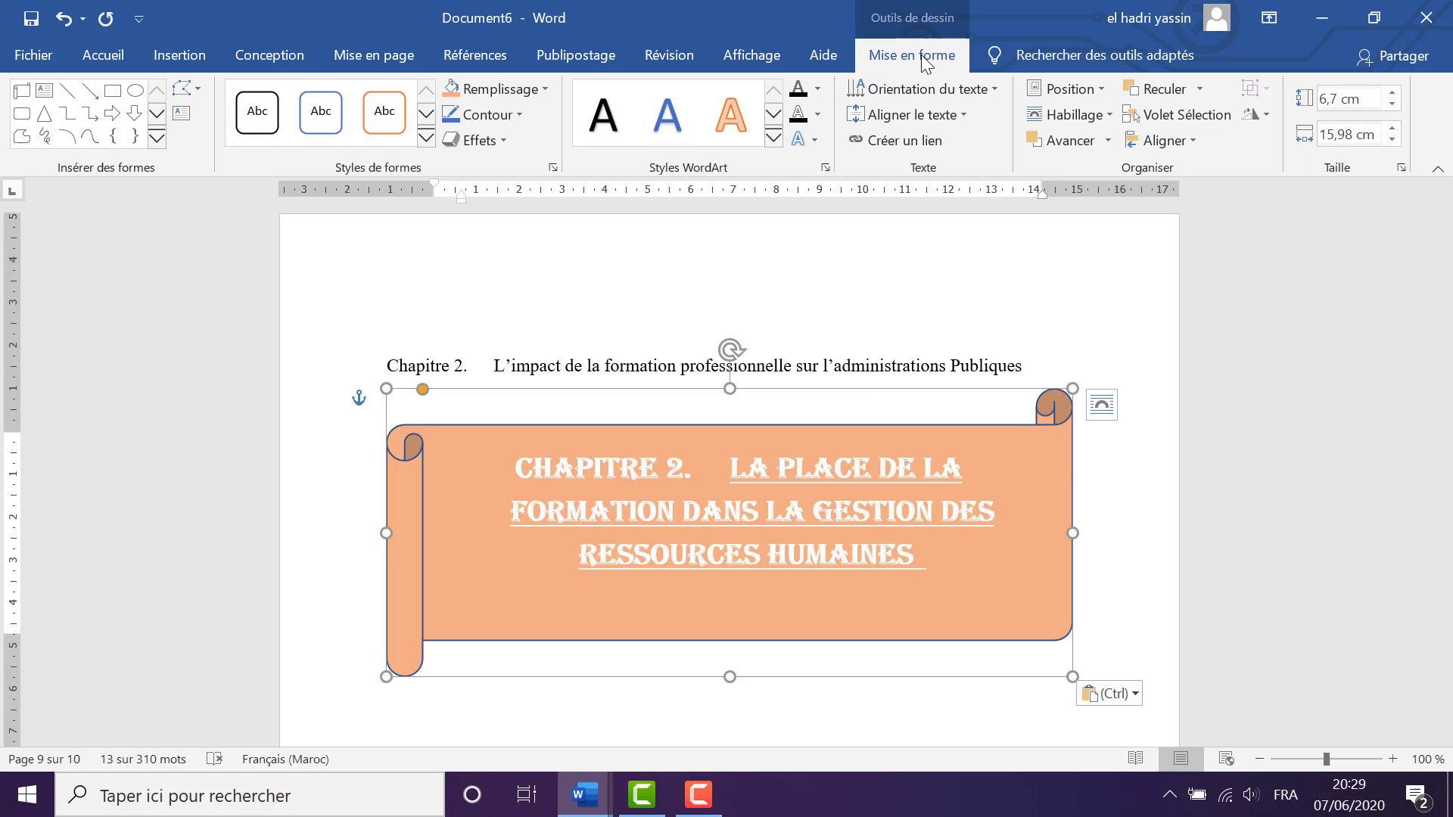
pyautogui.click(1169, 142)
pyautogui.click(1186, 195)
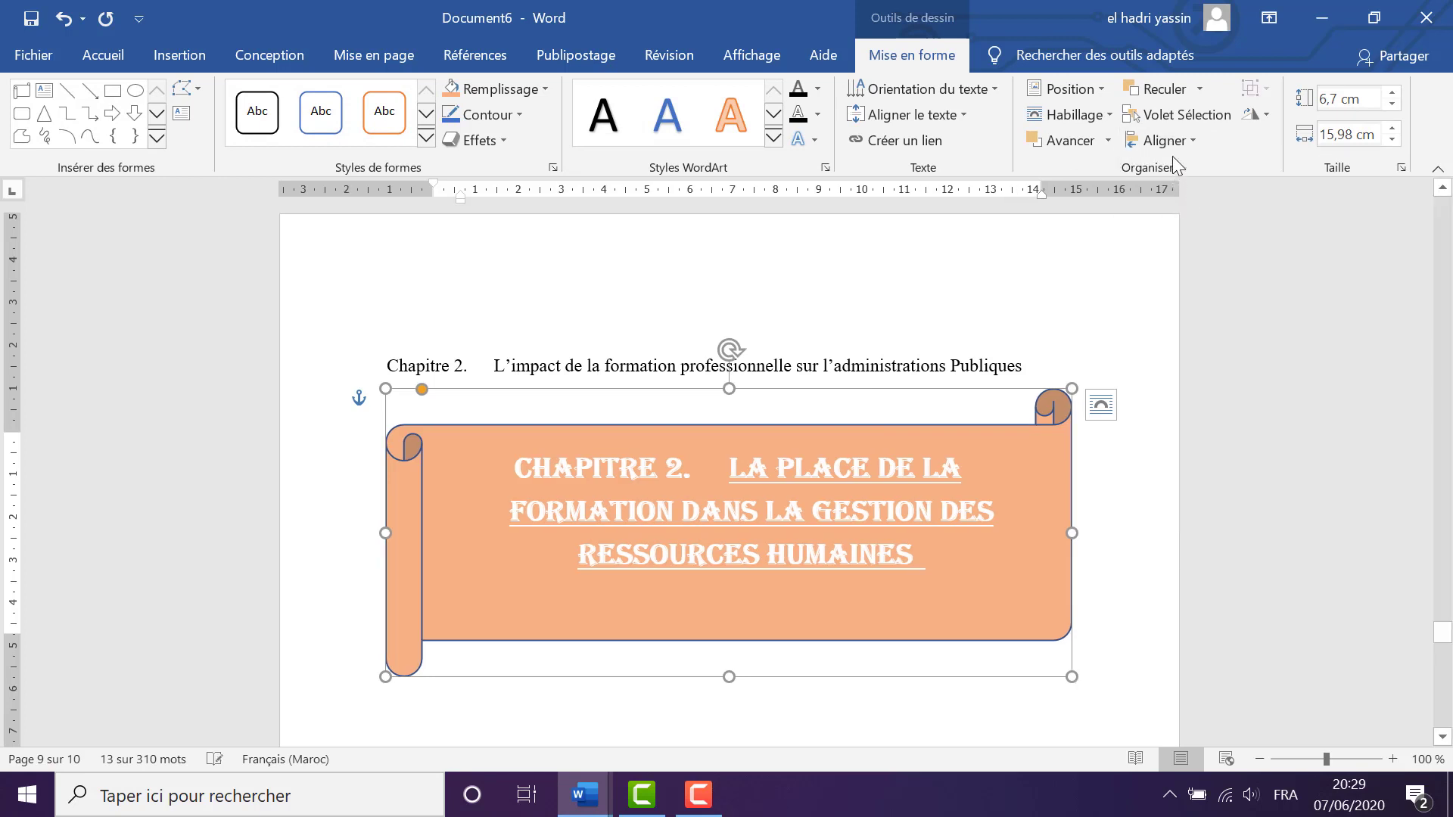
pyautogui.click(1166, 140)
pyautogui.click(1223, 284)
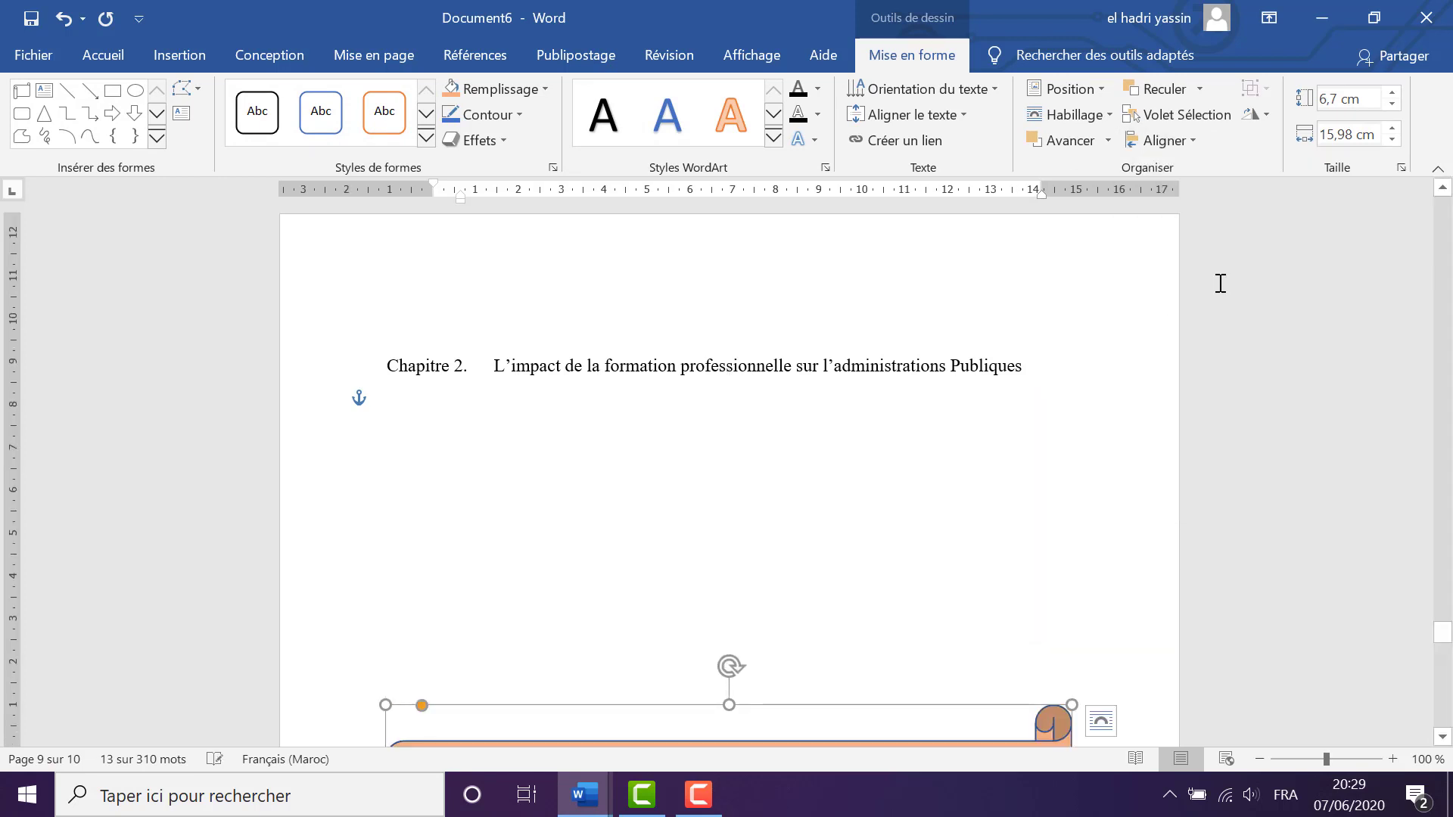
# Cut the title "L'impact de la formation professionnelle sur l'administrations Publiques" from the plain Chapitre 2 line above the banner
pyautogui.scroll(-2, 681, 455)
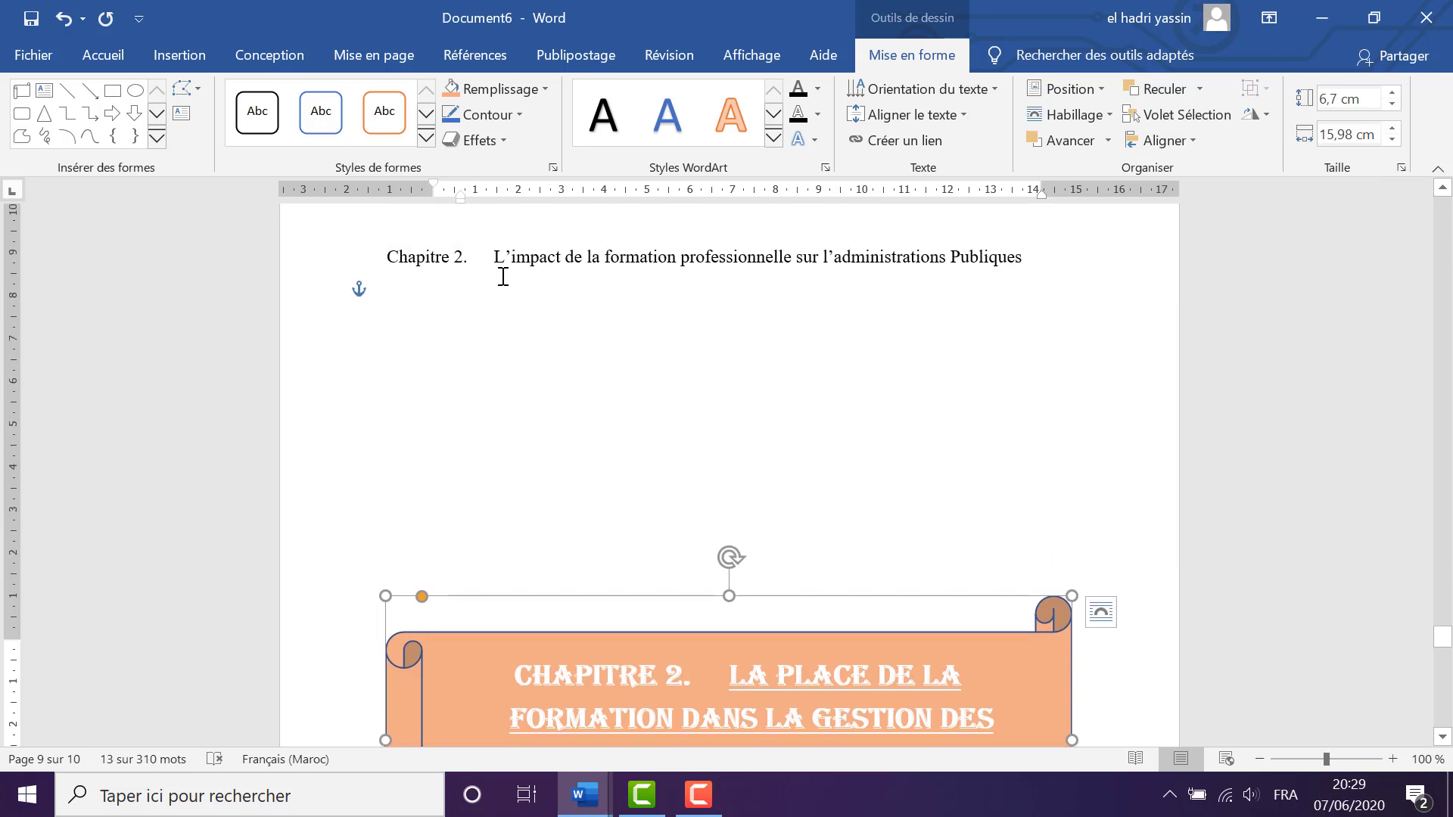
pyautogui.moveTo(499, 261); pyautogui.dragTo(1010, 260)
pyautogui.rightClick(1002, 260)
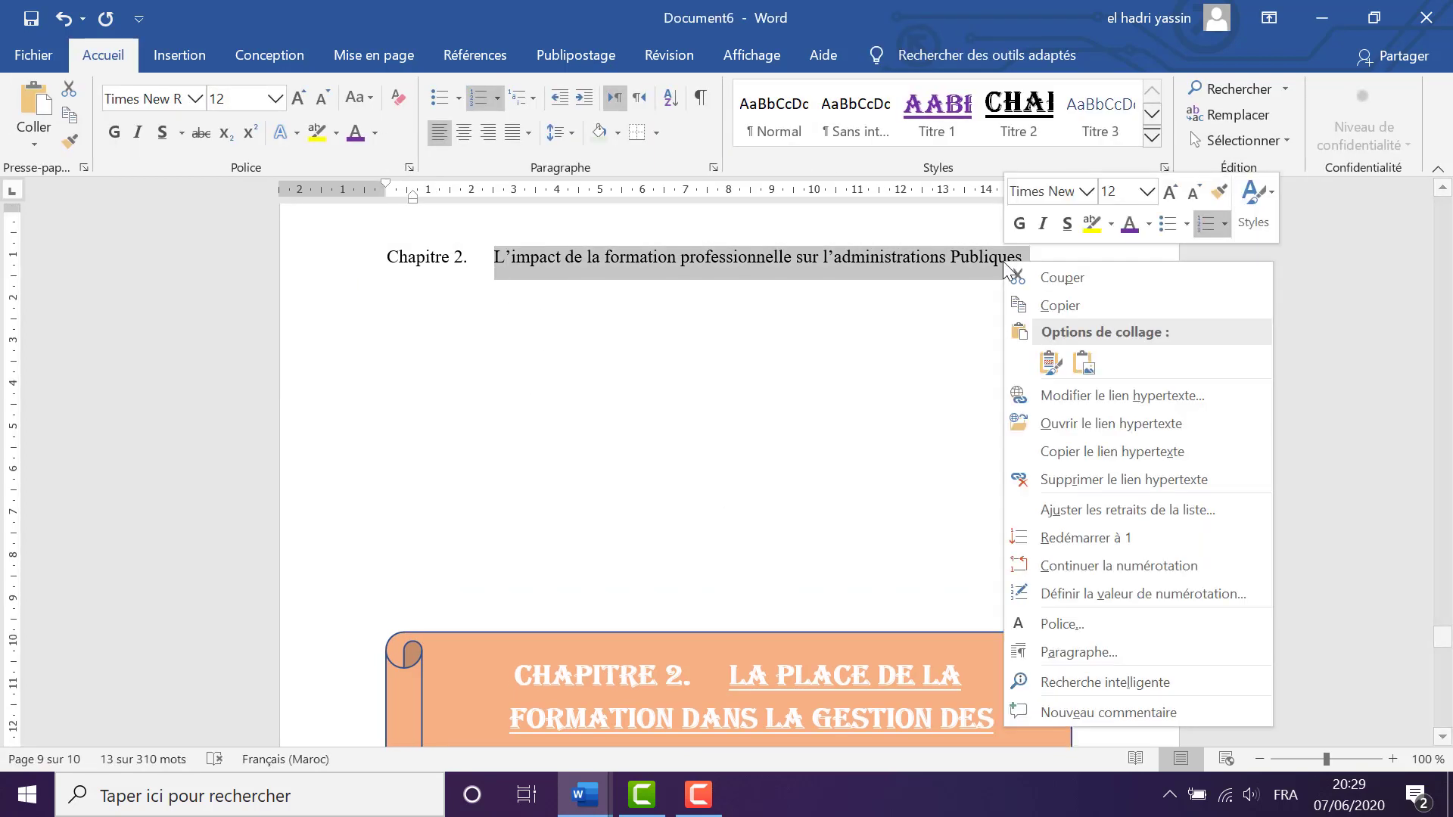
pyautogui.click(1034, 277)
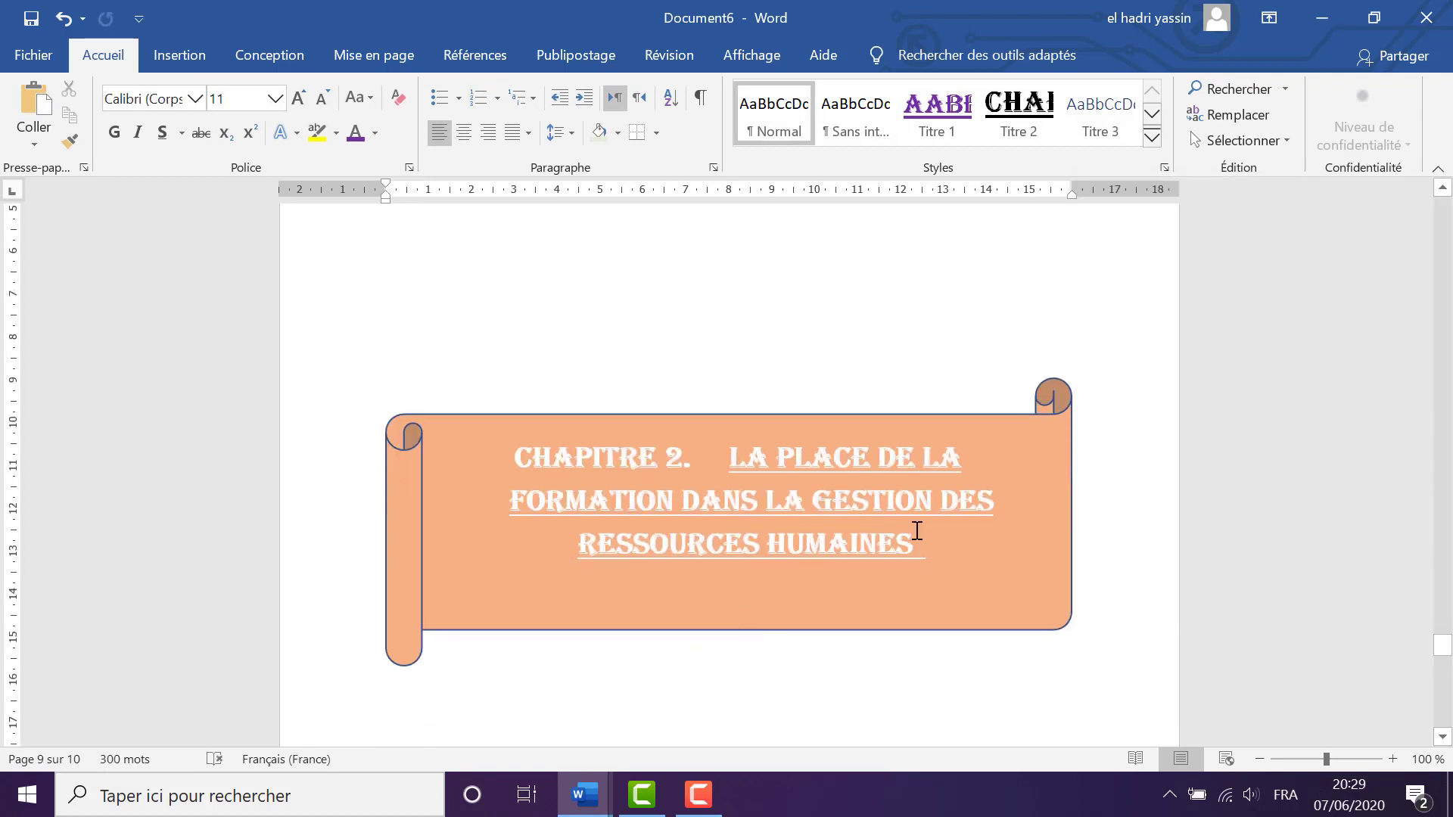
# Try to replace the Chapitre 2 banner's title with the cut text, pasted as text only
pyautogui.moveTo(923, 545); pyautogui.dragTo(728, 456)
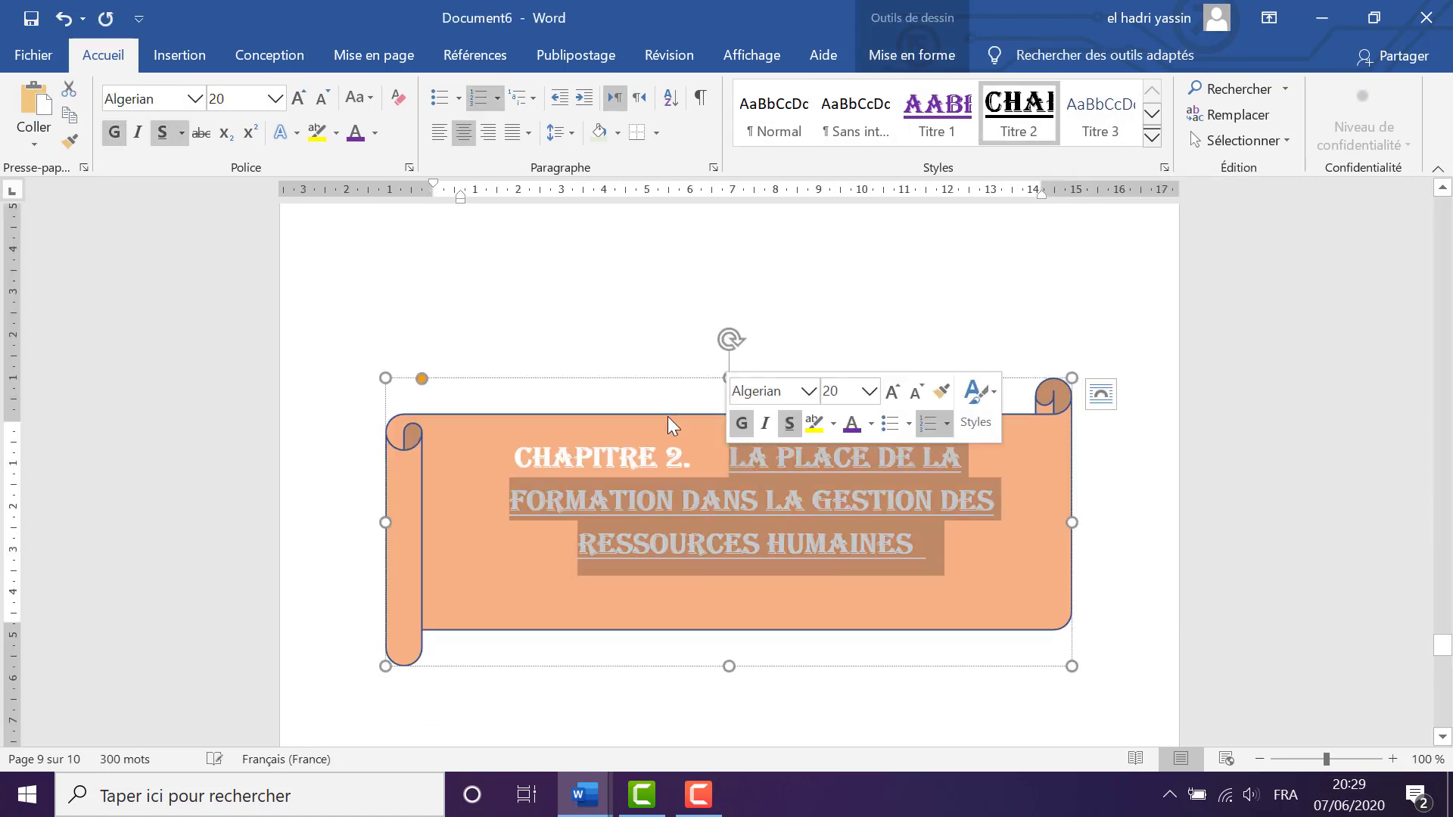
pyautogui.click(34, 143)
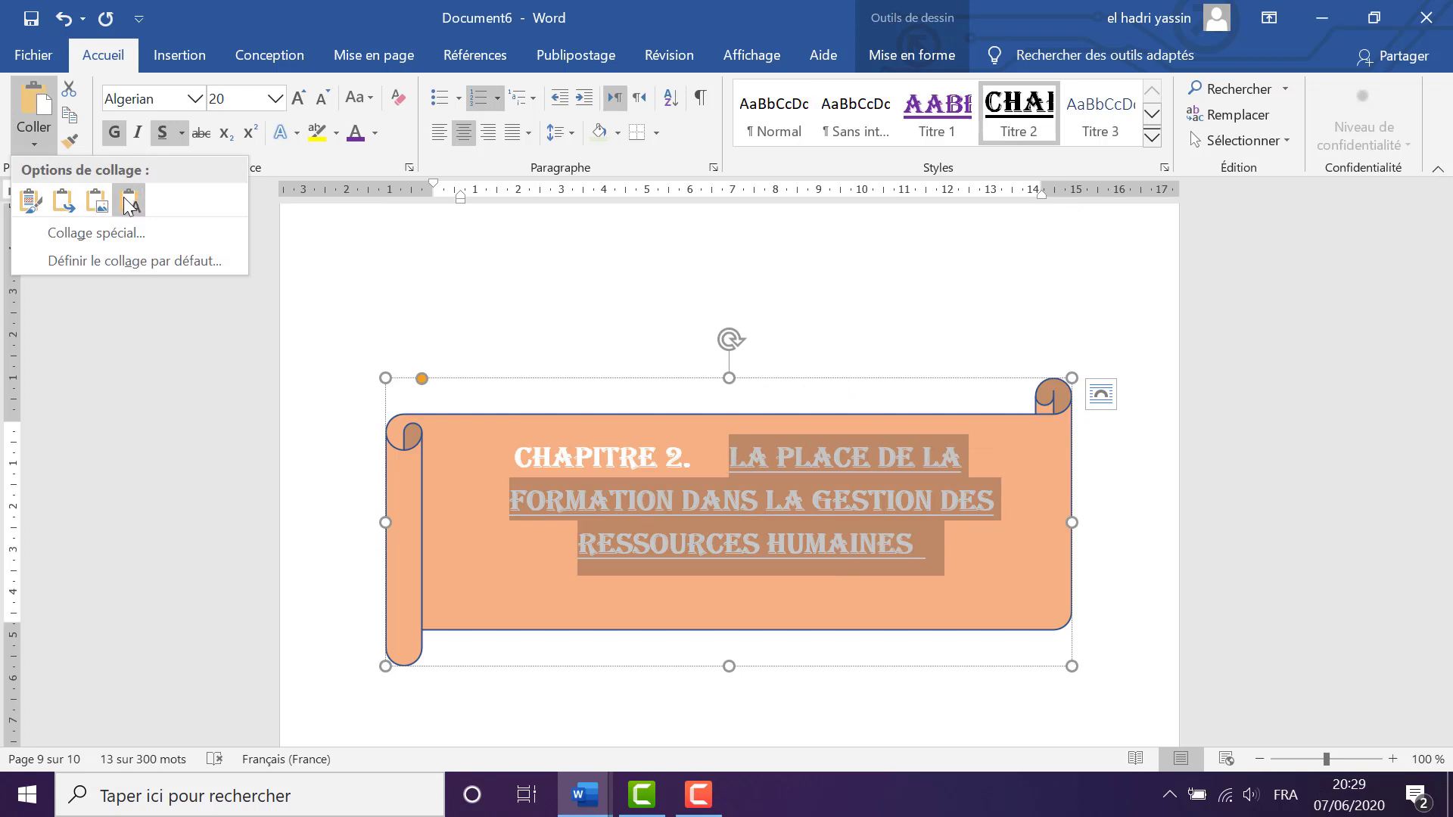
pyautogui.click(129, 199)
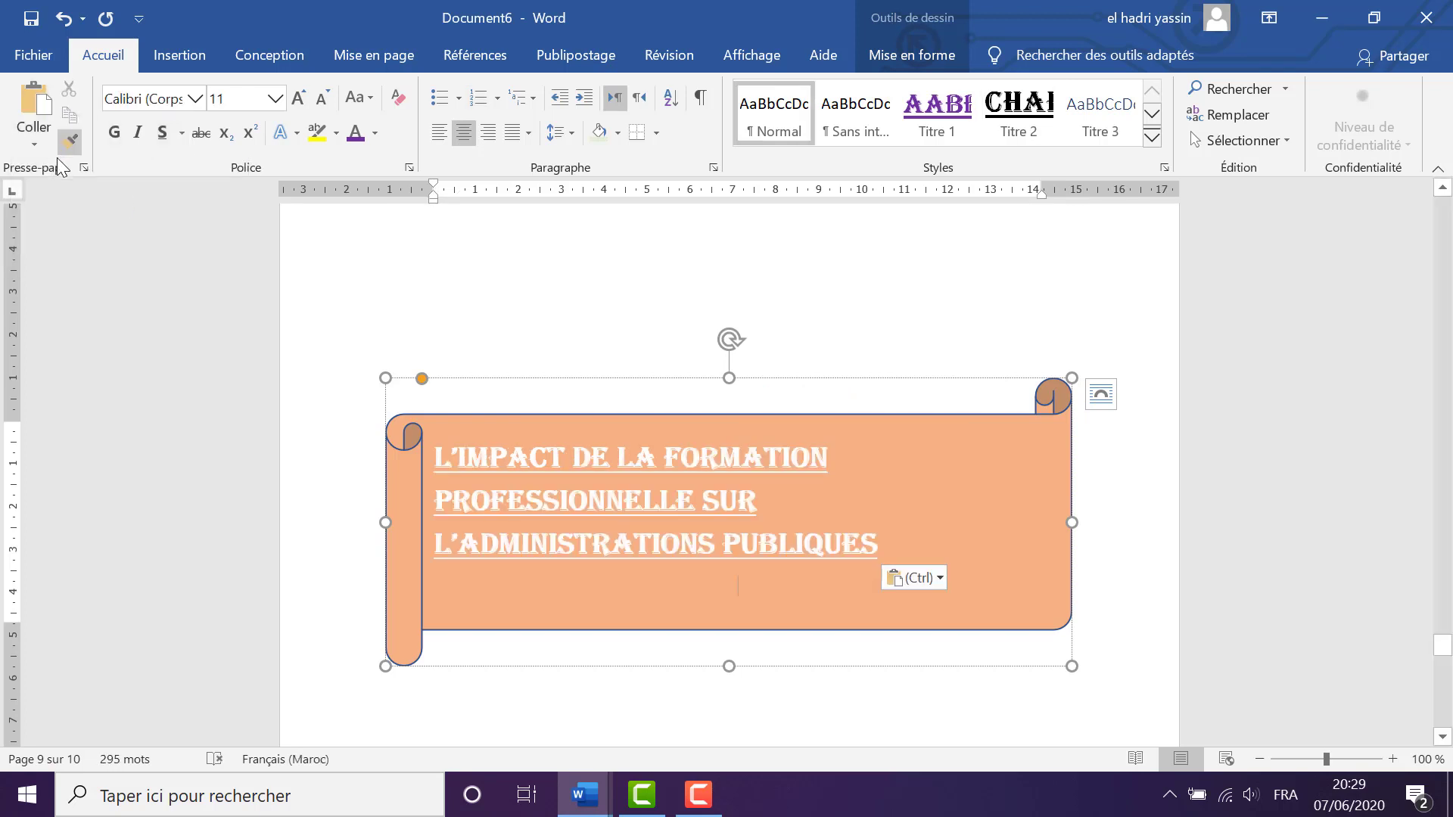
pyautogui.click(76, 19)
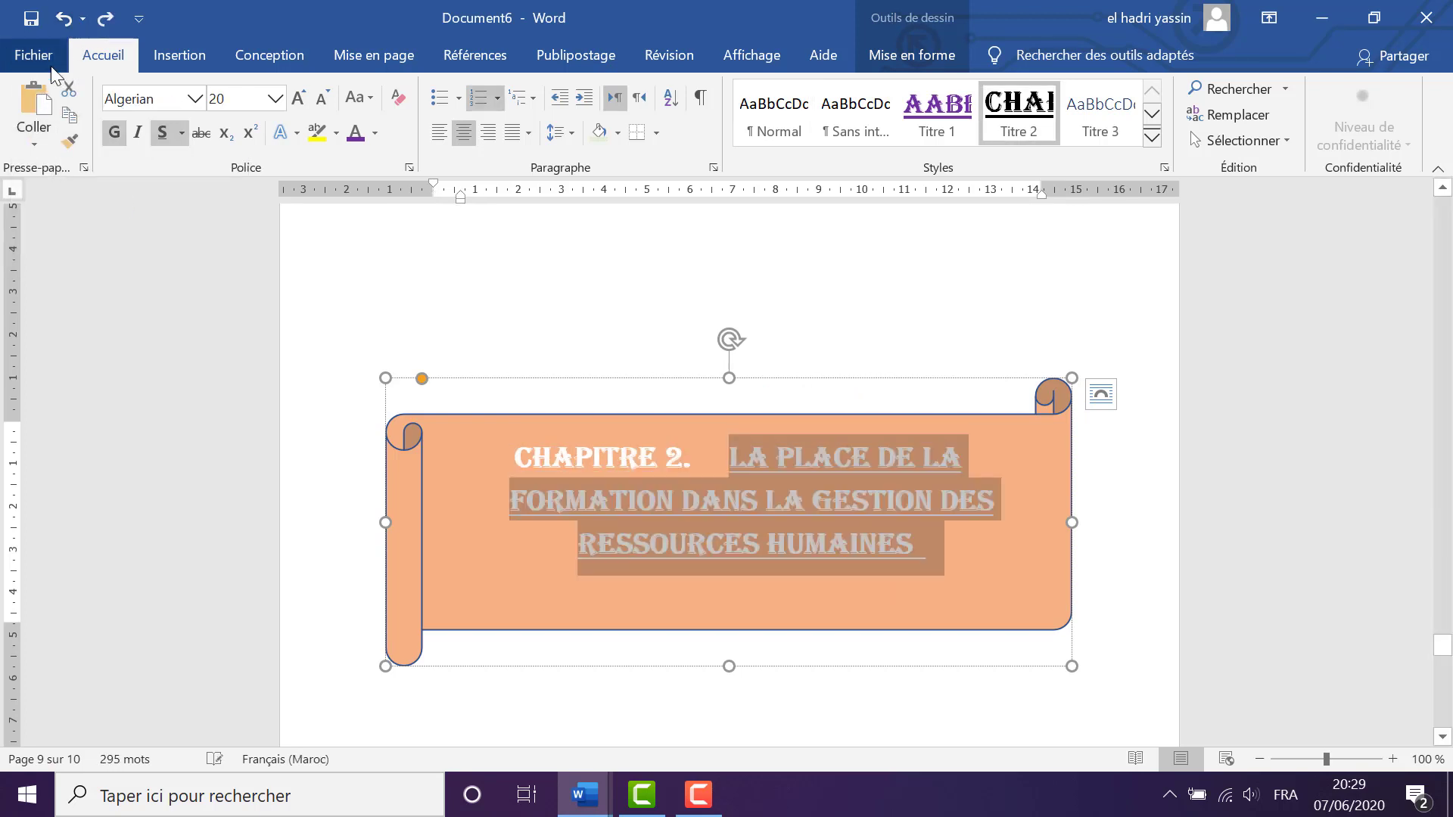
# Paste the cut Chapitre 2 title over the banner's old title and copy the Chapitre 1 banner title's formatting onto it
pyautogui.click(34, 99)
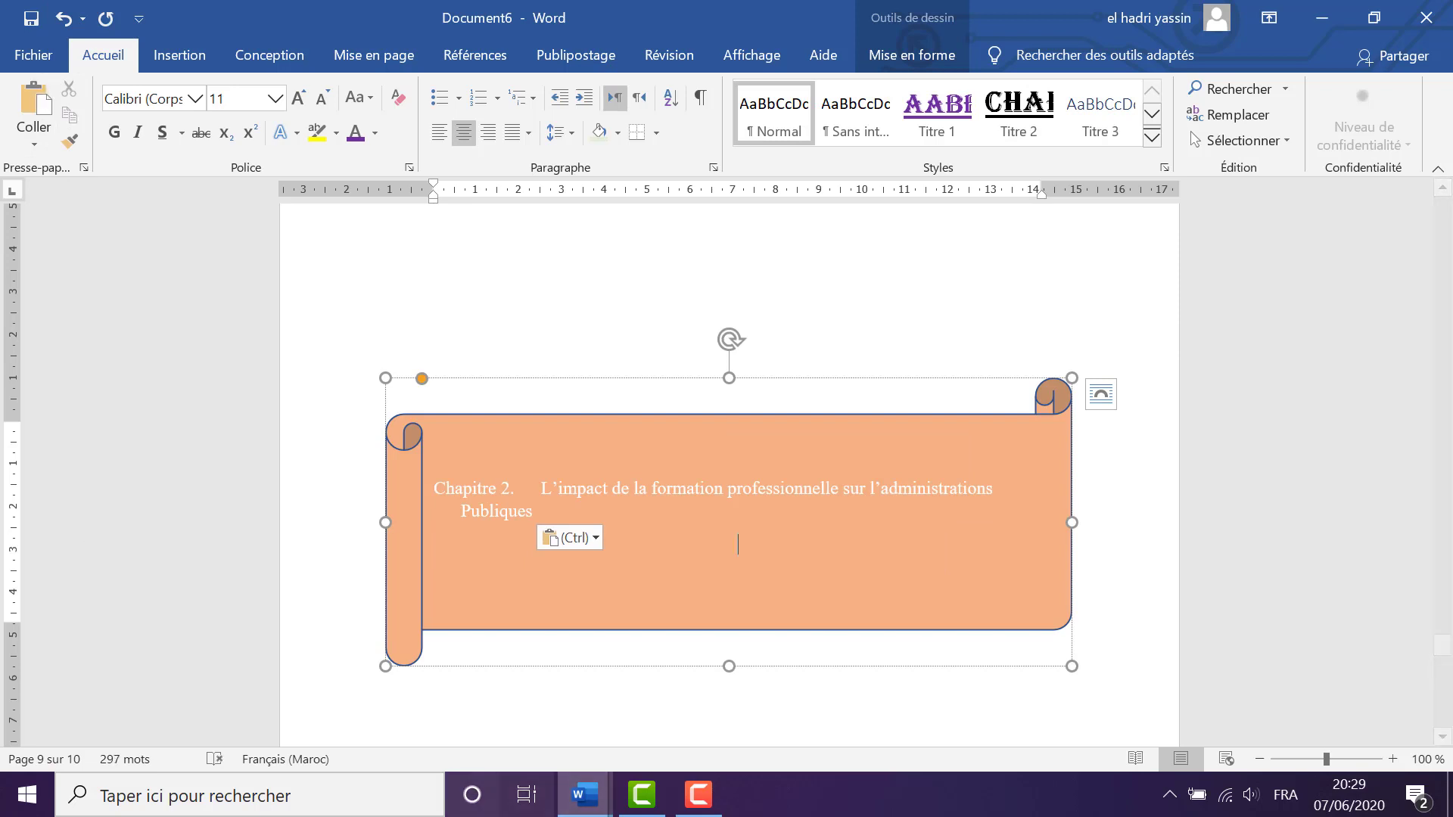
pyautogui.scroll(10, 553, 519)
pyautogui.scroll(5, 614, 493)
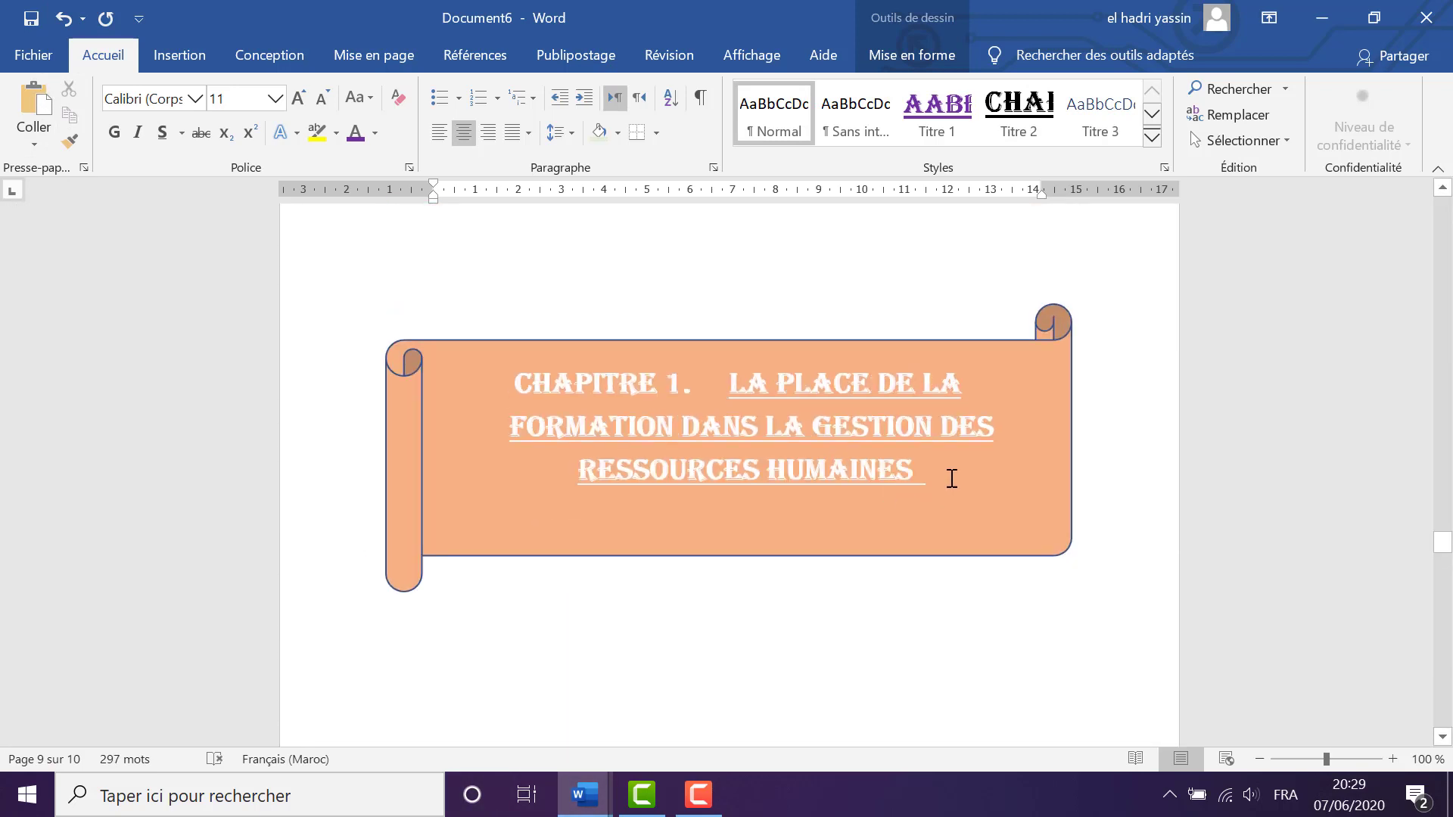
pyautogui.moveTo(951, 477); pyautogui.dragTo(496, 370)
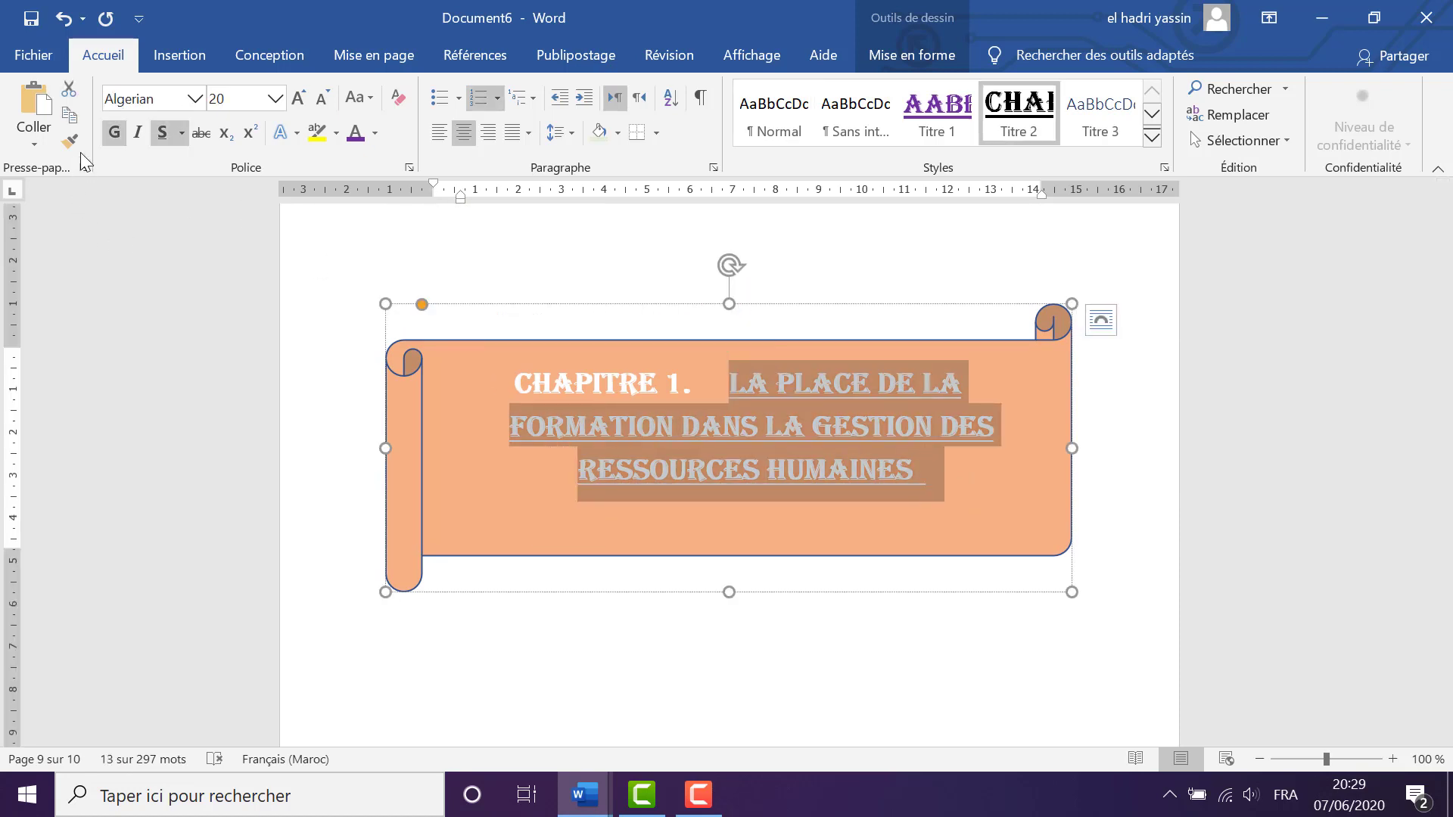
pyautogui.scroll(-15, 373, 445)
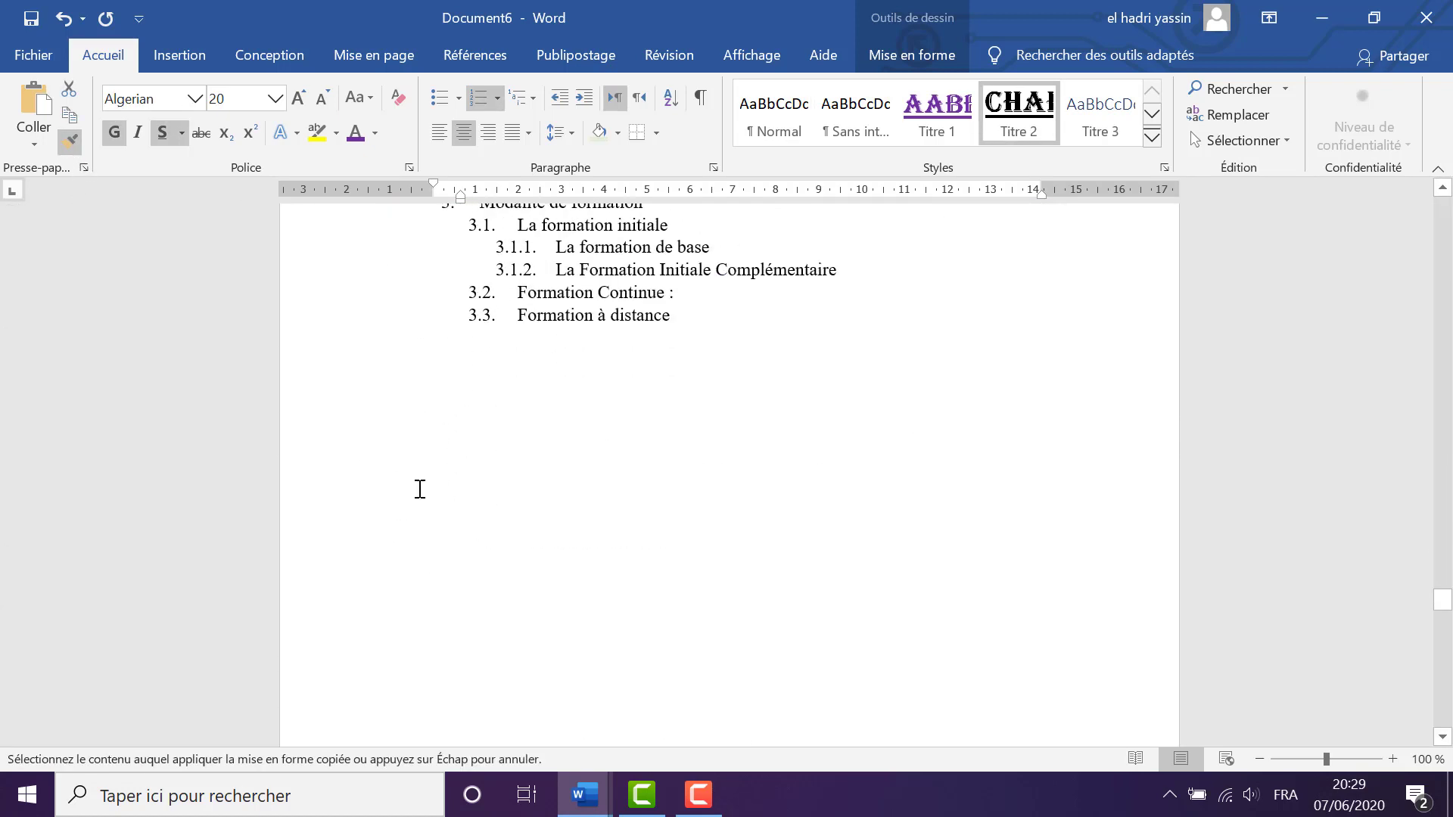
pyautogui.scroll(-10, 461, 469)
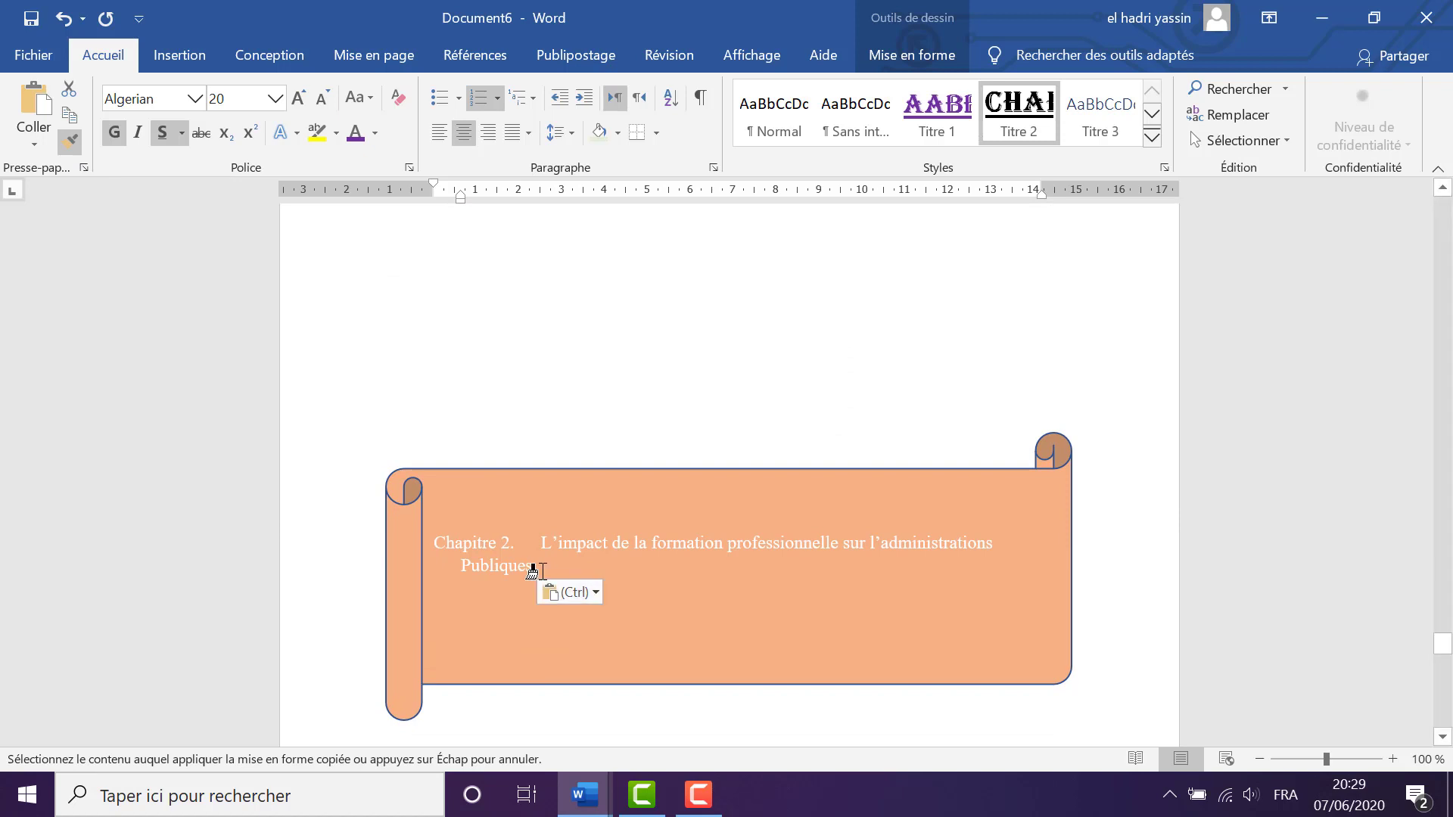
pyautogui.moveTo(537, 567); pyautogui.dragTo(438, 551)
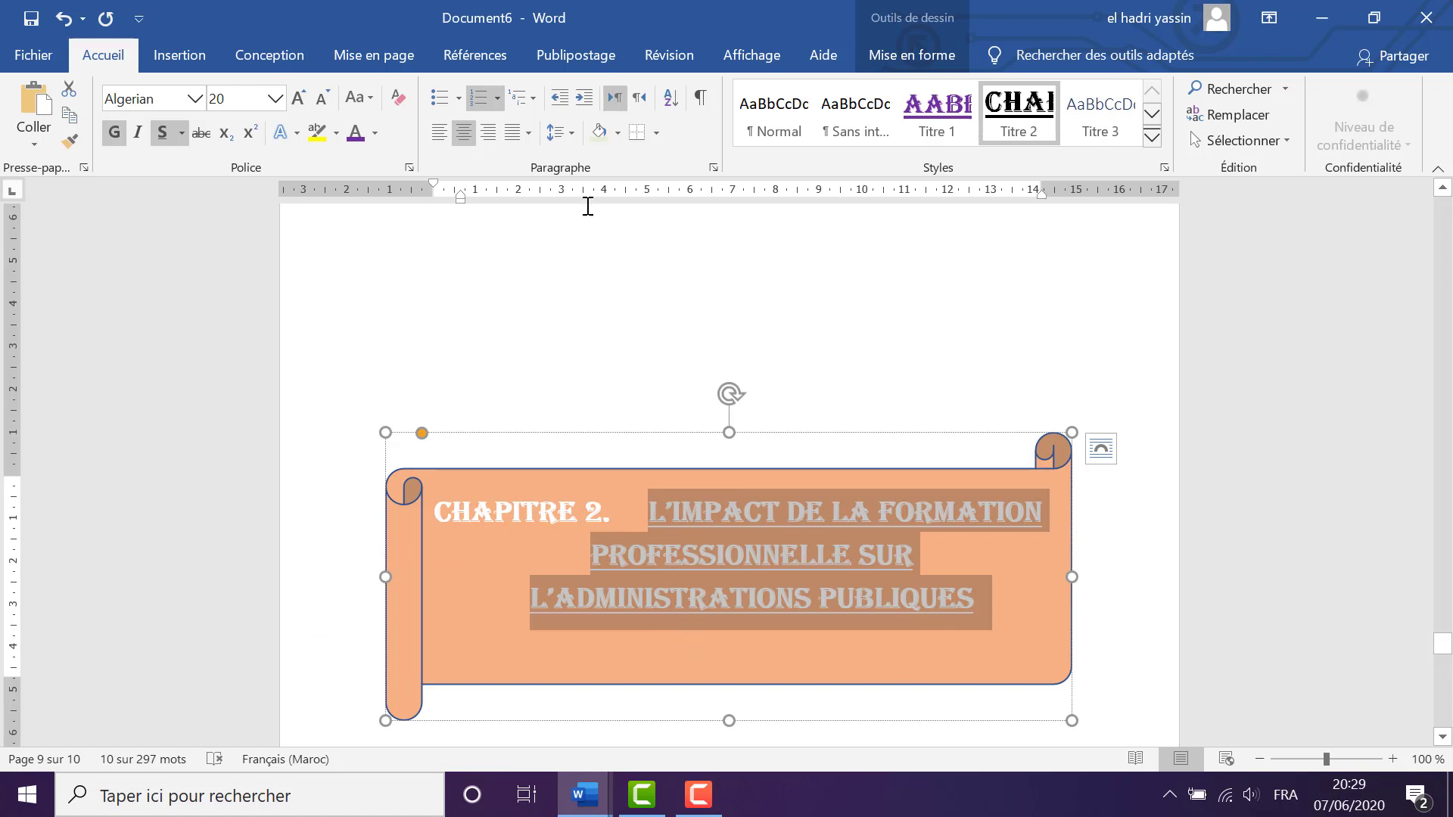
pyautogui.scroll(3, 654, 392)
pyautogui.click(650, 359)
pyautogui.scroll(7, 636, 363)
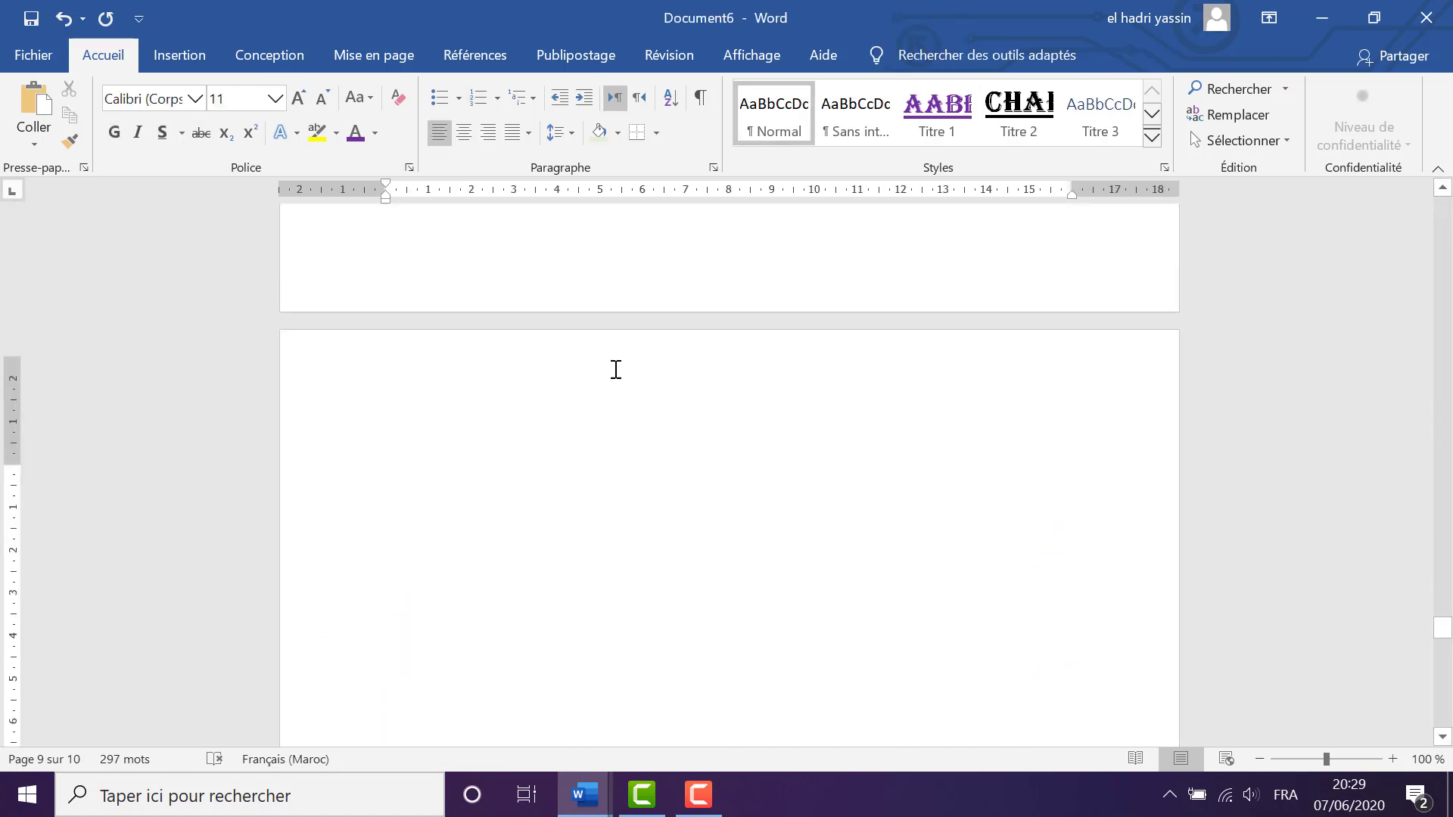
pyautogui.scroll(15, 444, 491)
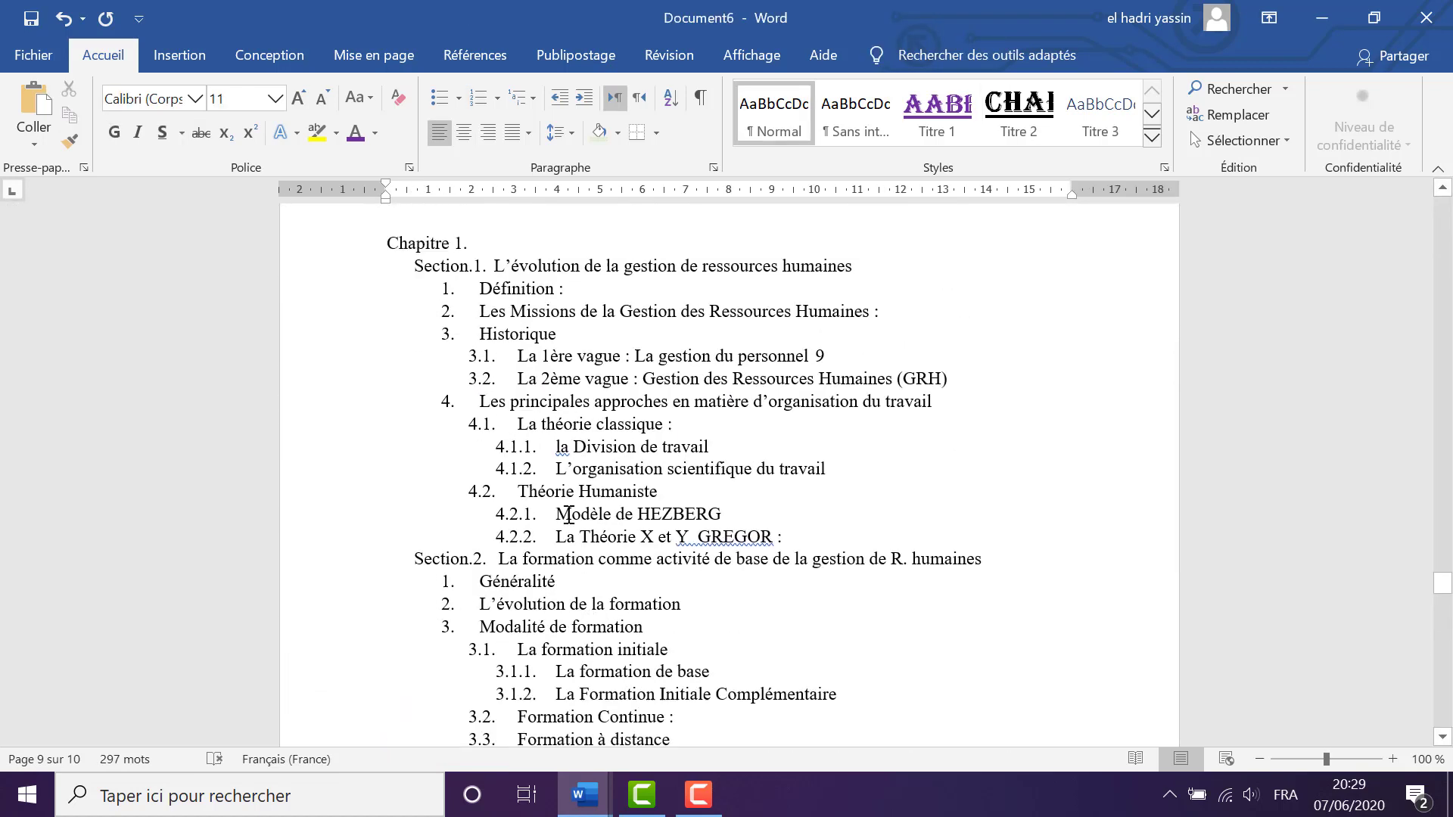
pyautogui.scroll(-15, 656, 523)
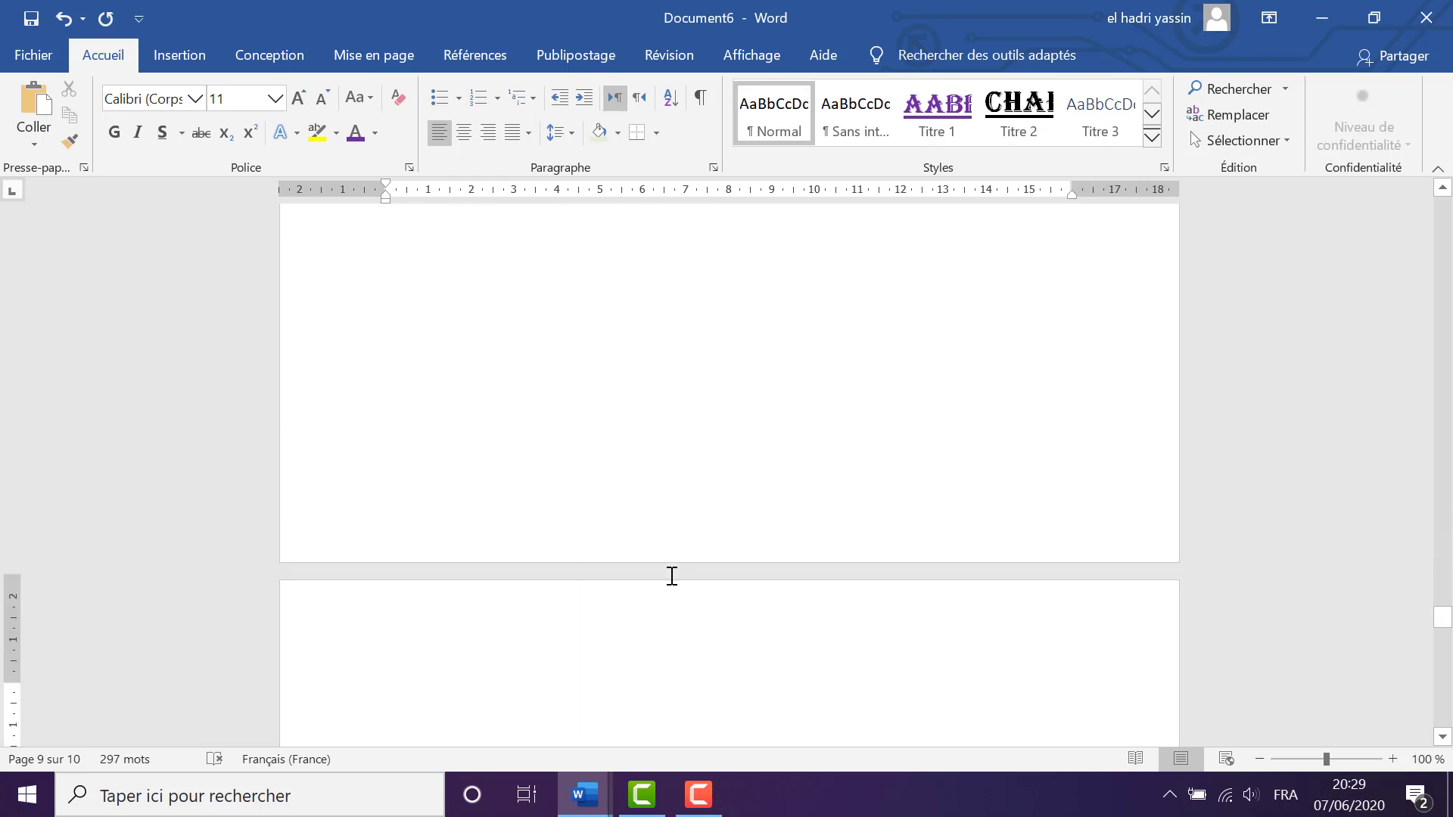
# Remove the leftover empty "Chapitre 1." numbered line and its blank line above the Section.1 heading
pyautogui.scroll(-3, 682, 567)
pyautogui.click(743, 467)
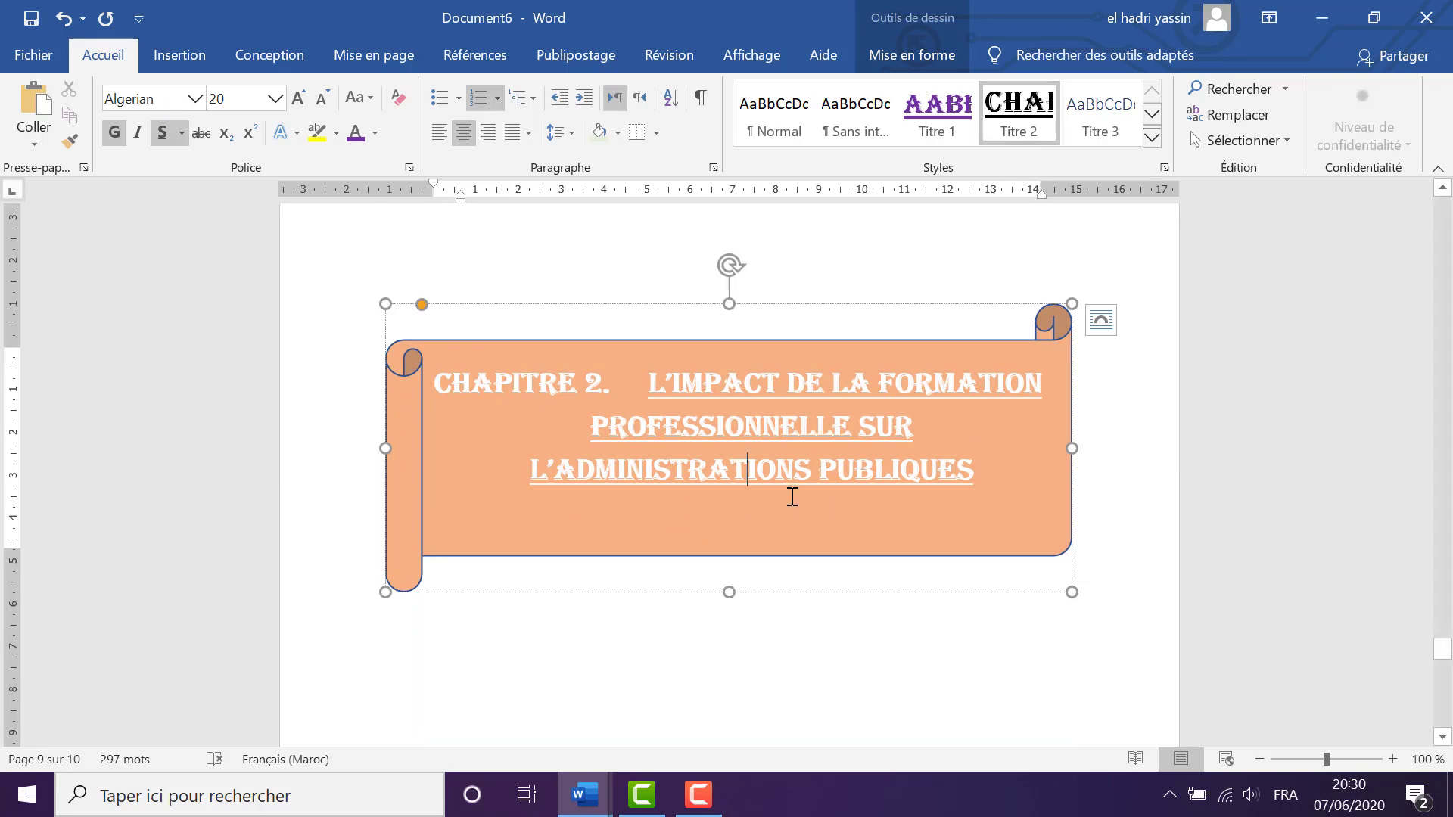
pyautogui.scroll(5, 791, 497)
pyautogui.scroll(10, 833, 469)
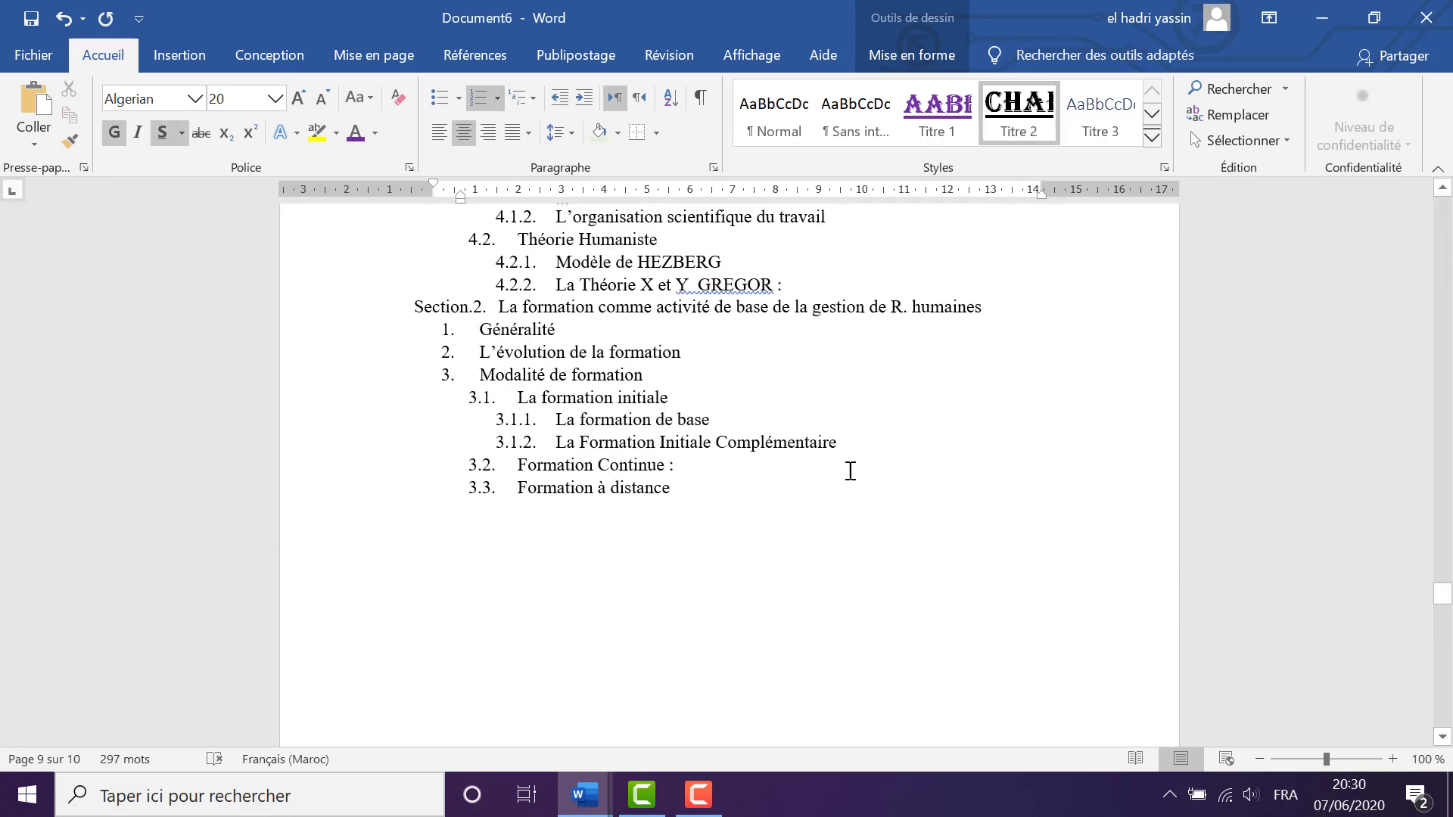
pyautogui.scroll(10, 878, 477)
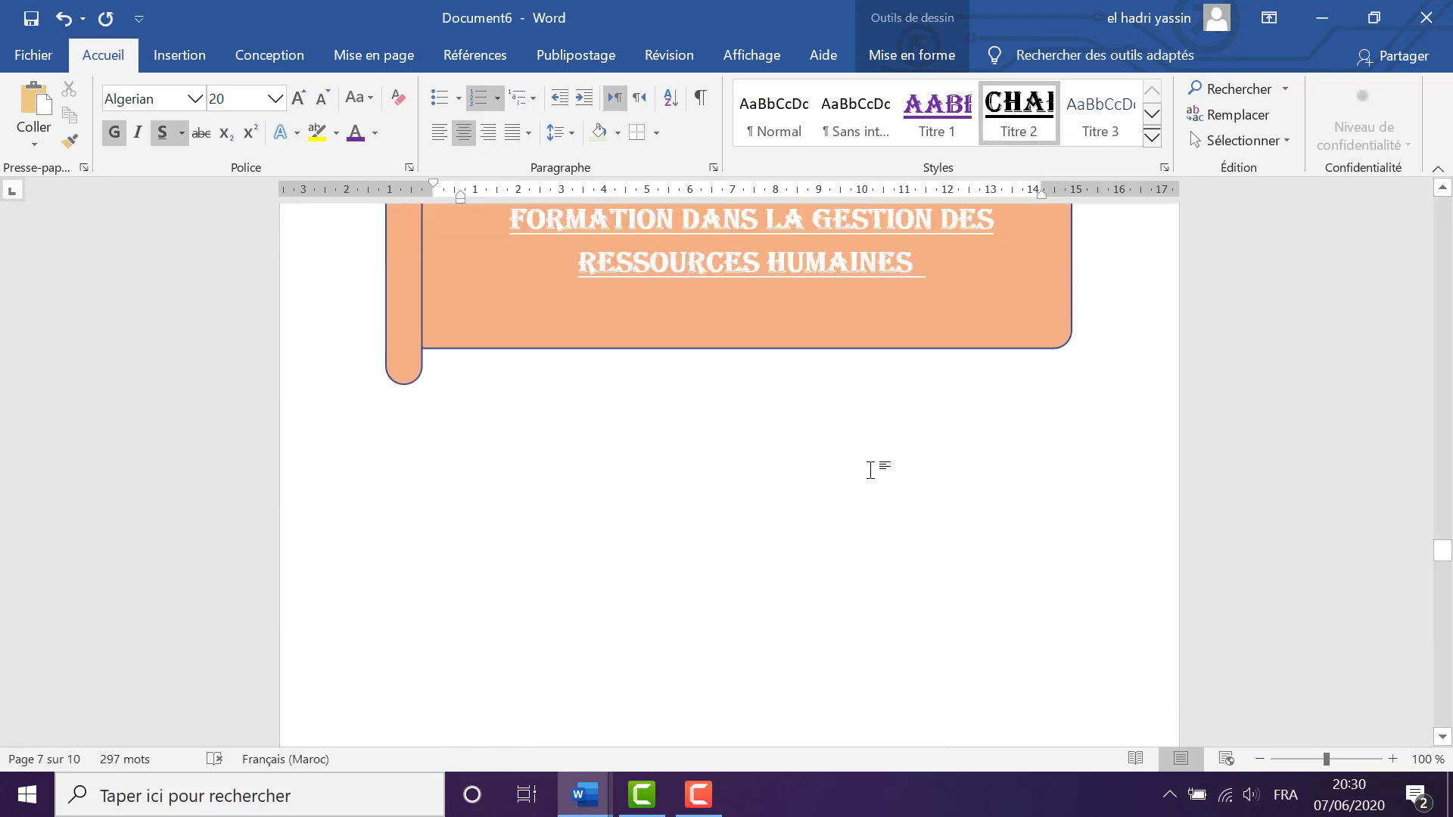
pyautogui.scroll(-12, 860, 519)
pyautogui.click(490, 501)
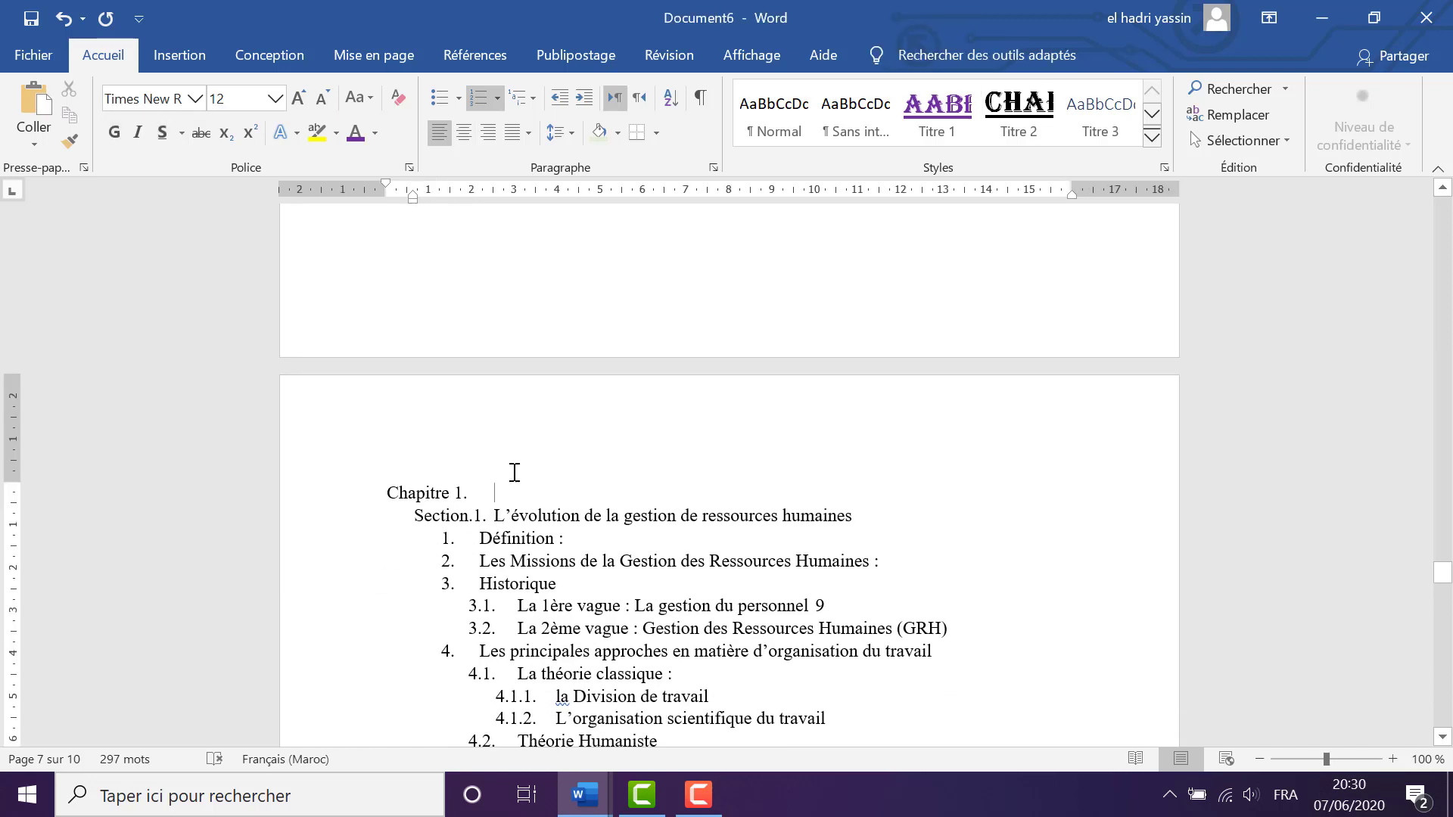
pyautogui.scroll(15, 525, 464)
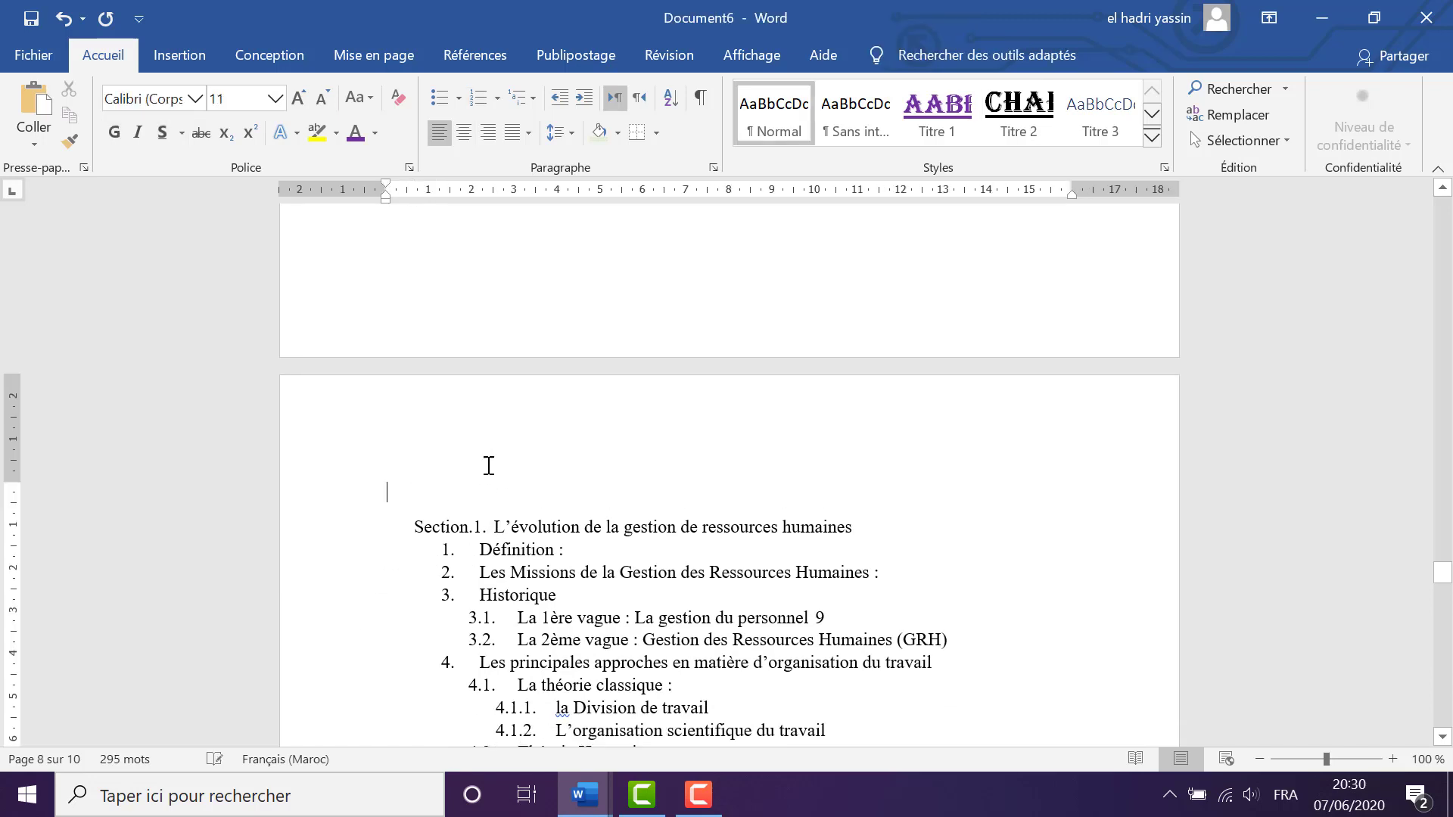
pyautogui.scroll(-11, 492, 484)
pyautogui.scroll(-5, 402, 486)
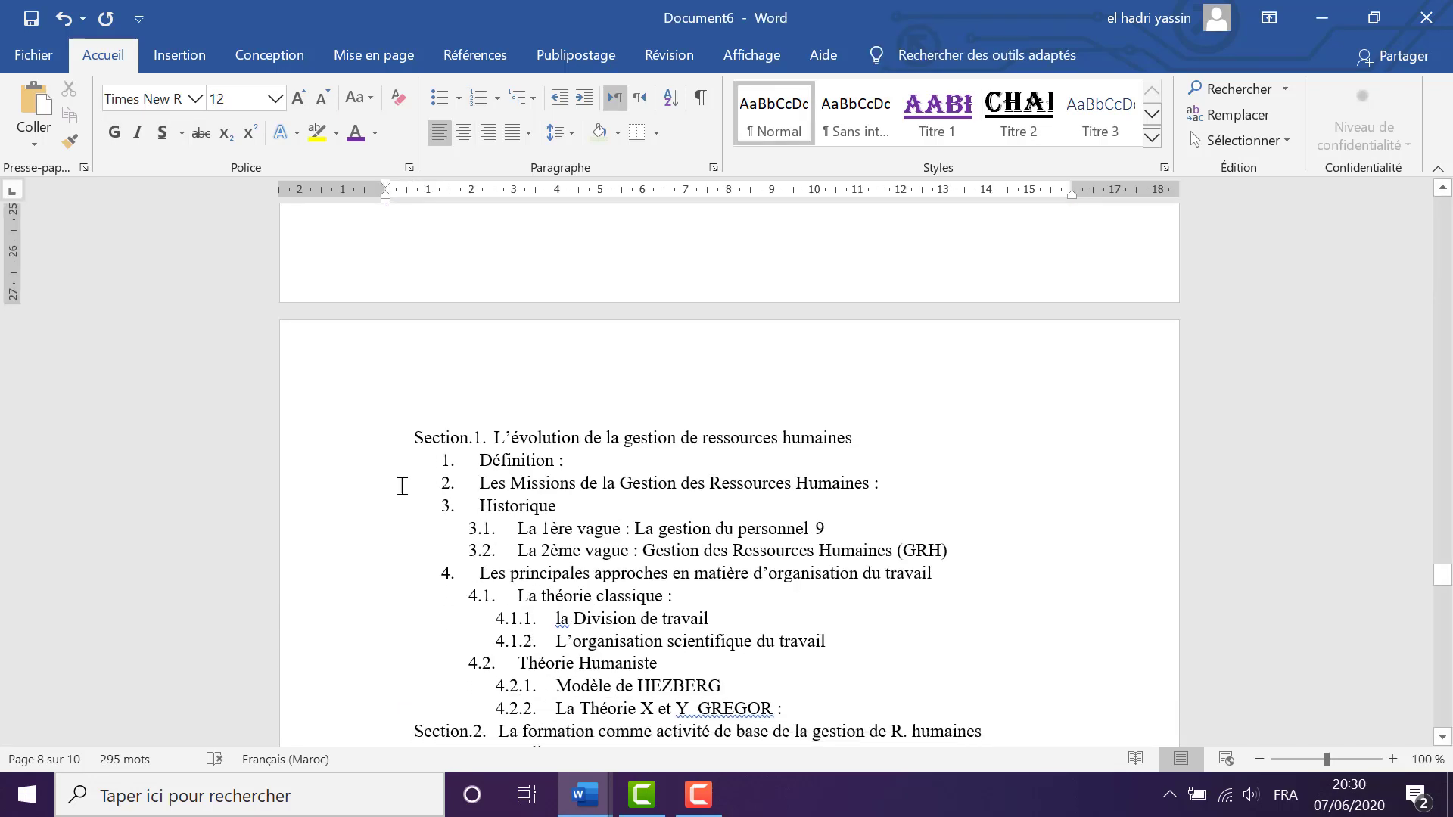
# Centre the Section.1 heading "L'évolution de la gestion de ressources humaines" and make it bold, underlined and 16 pt
pyautogui.click(285, 441)
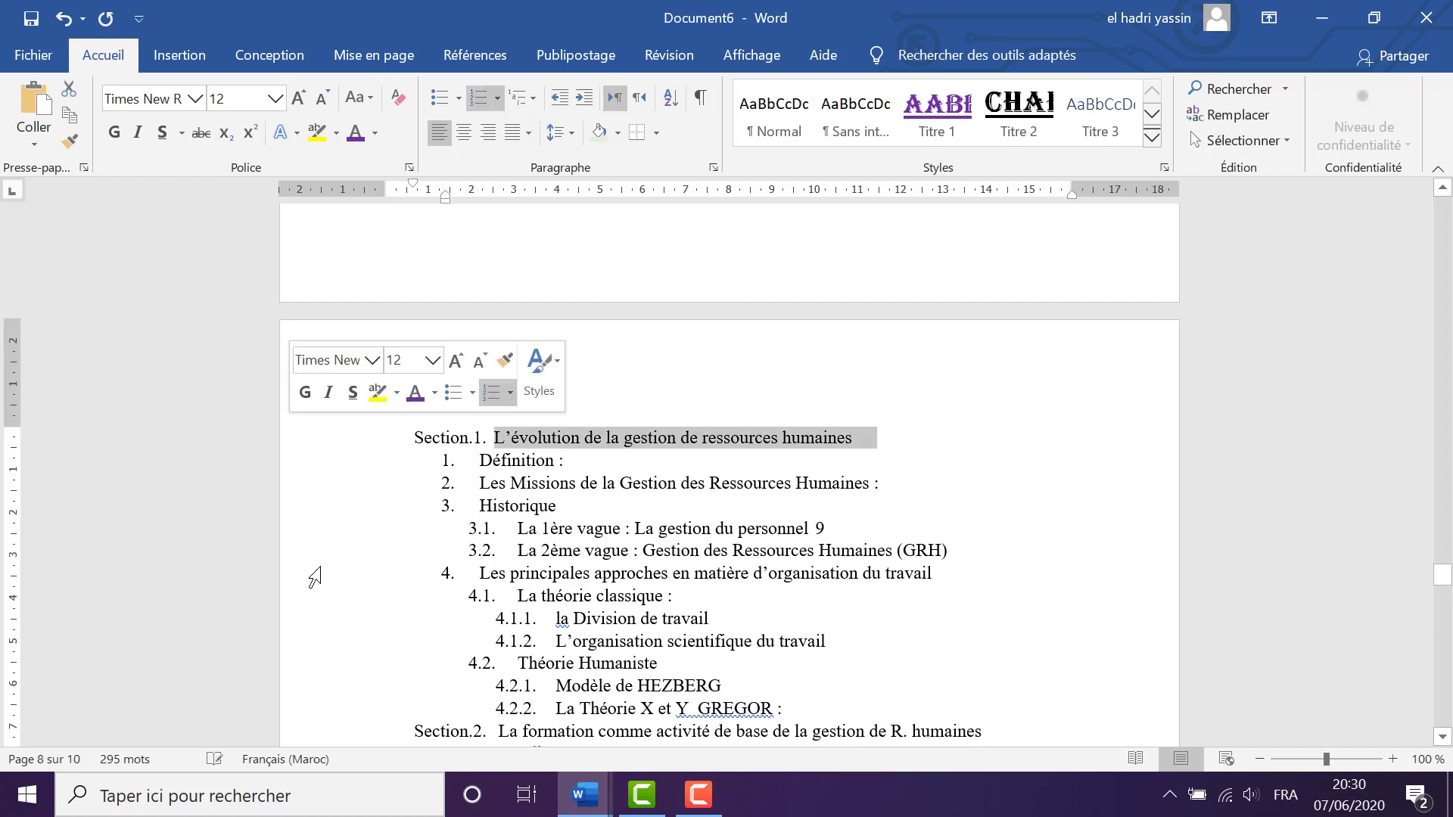
pyautogui.click(464, 133)
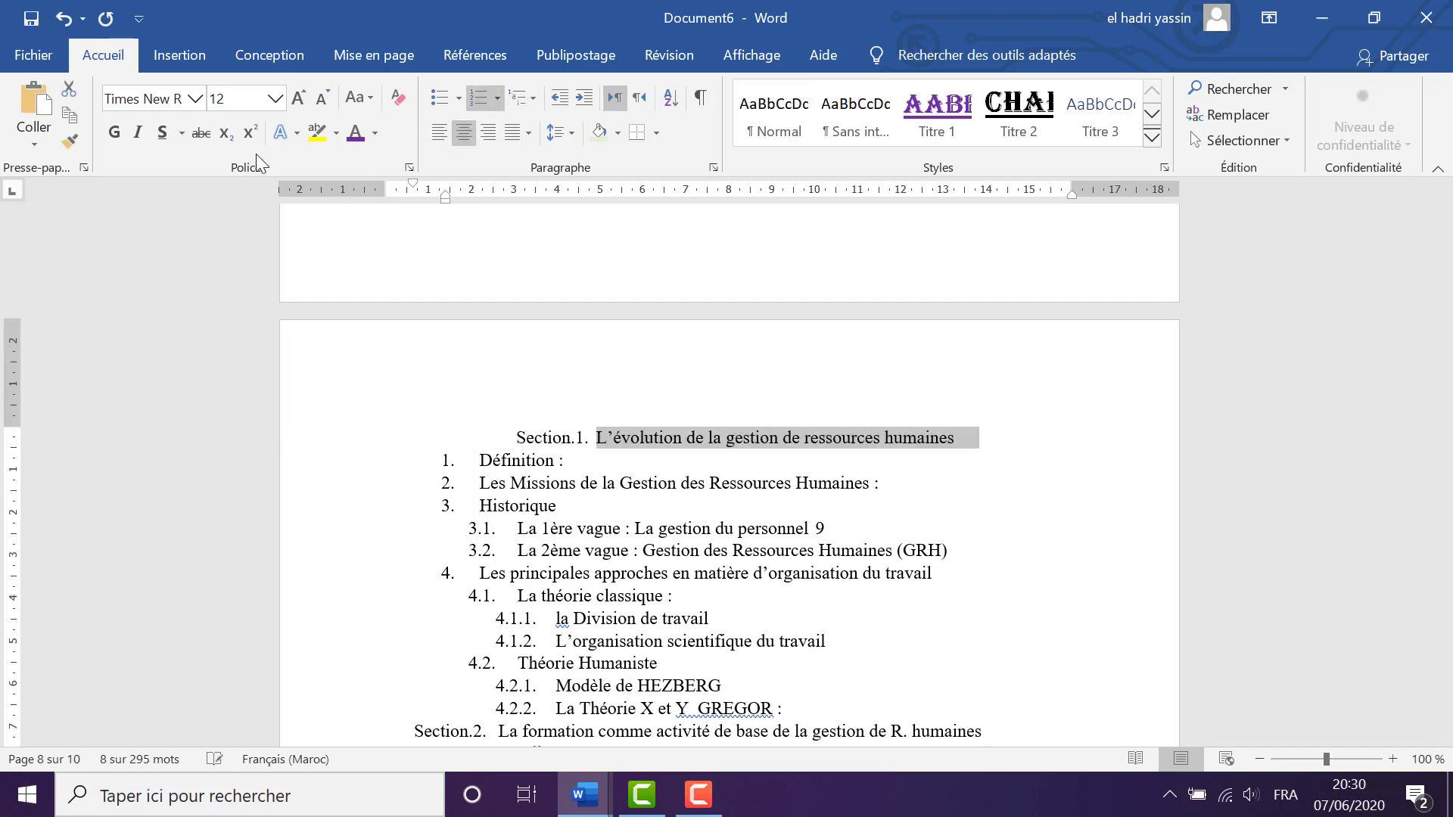
pyautogui.click(112, 135)
pyautogui.click(161, 134)
pyautogui.click(275, 98)
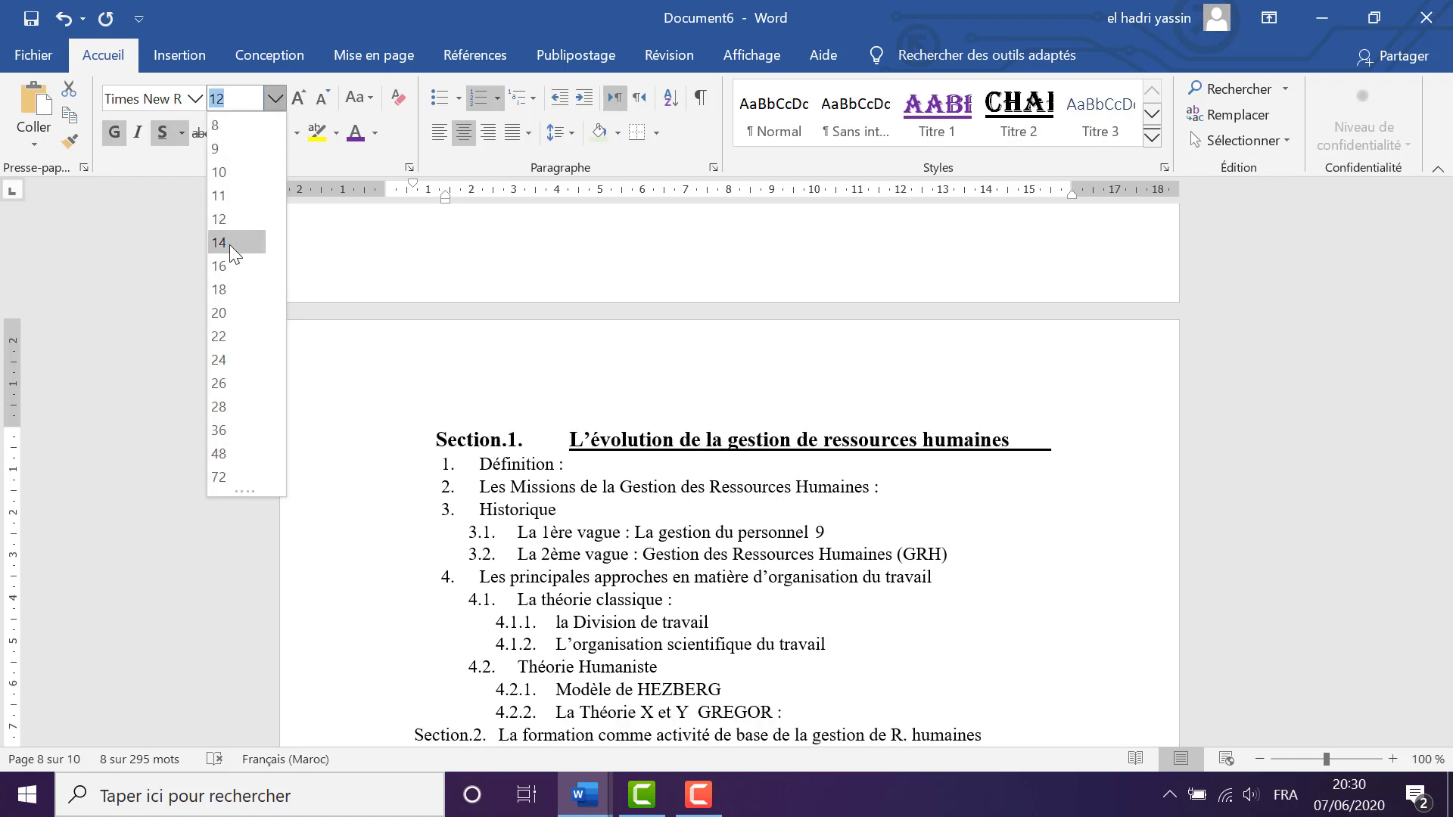
pyautogui.click(232, 263)
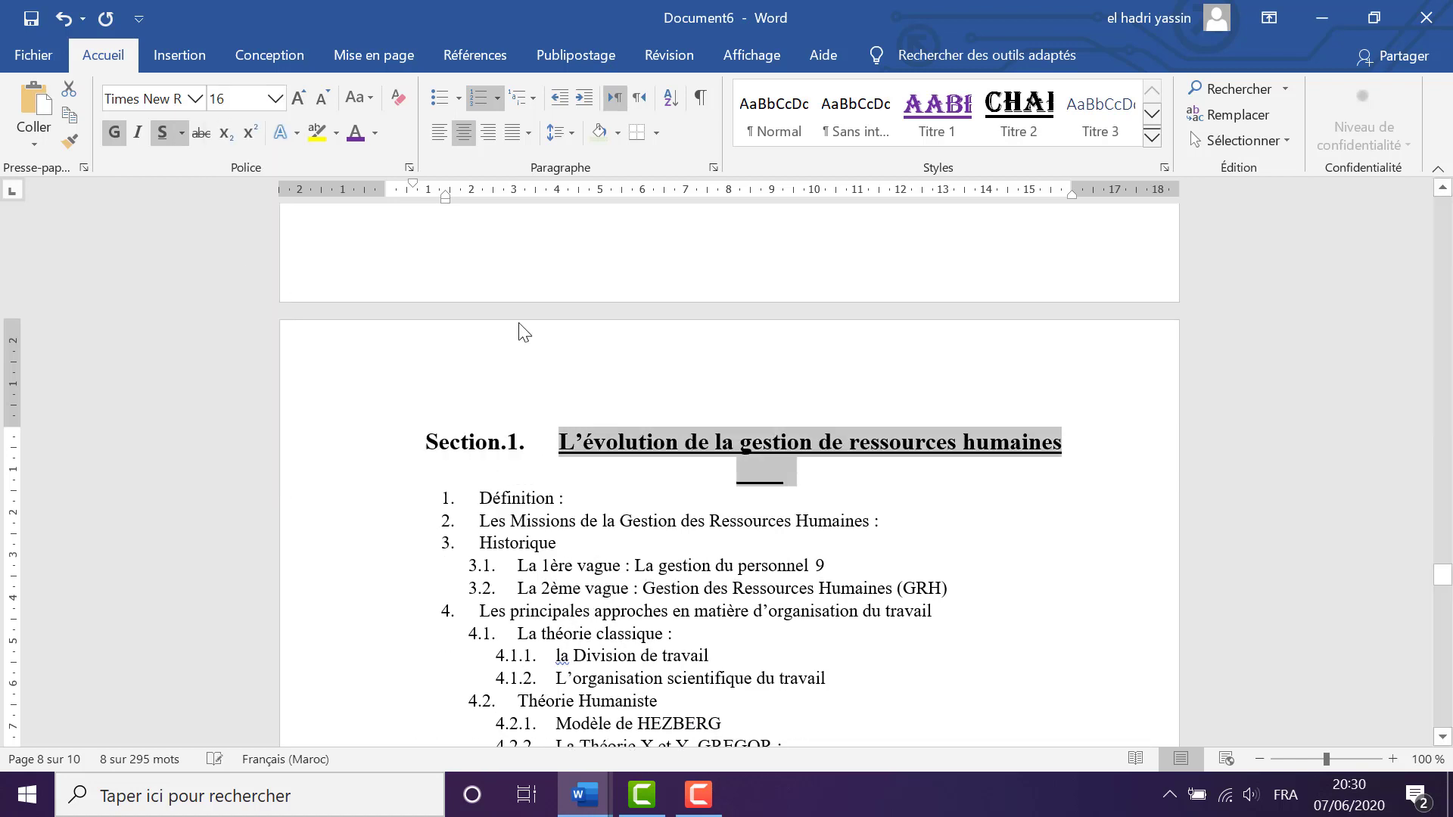
# Delete the trailing spaces after the Section.1 heading and shade its paragraph light gold
pyautogui.click(787, 477)
pyautogui.moveTo(788, 477); pyautogui.dragTo(726, 480)
pyautogui.press('Delete')
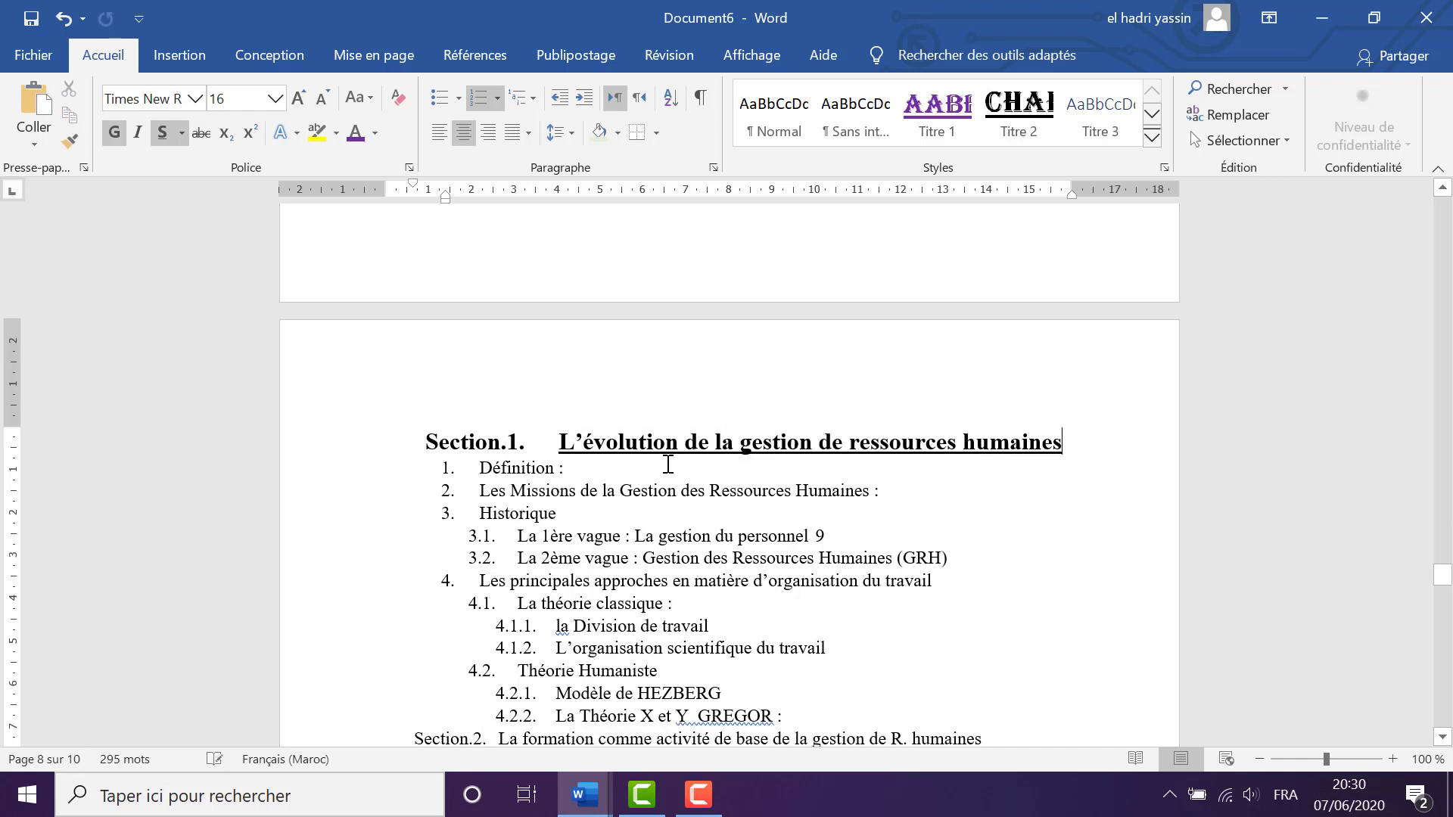
pyautogui.click(342, 454)
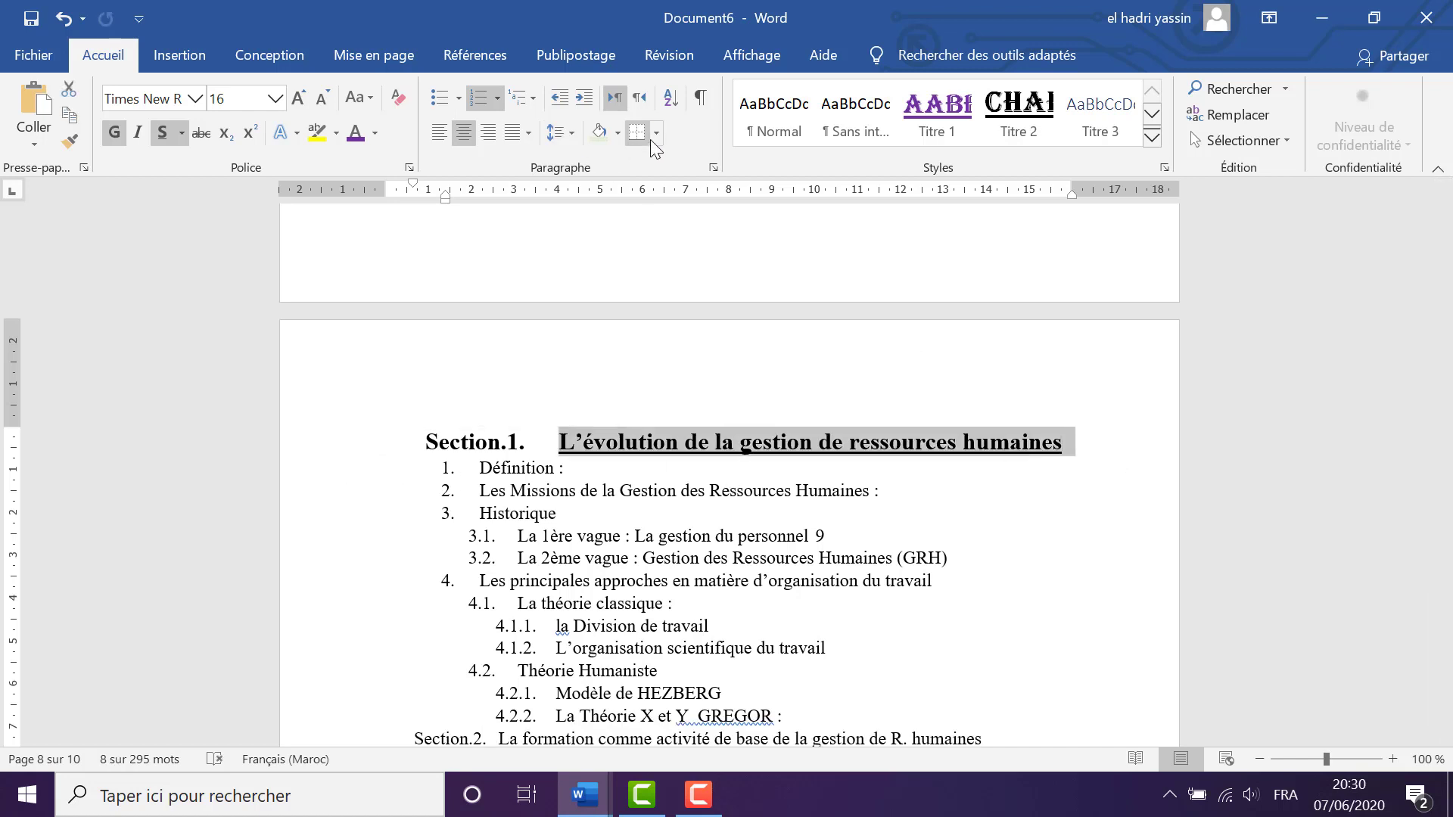
pyautogui.click(618, 134)
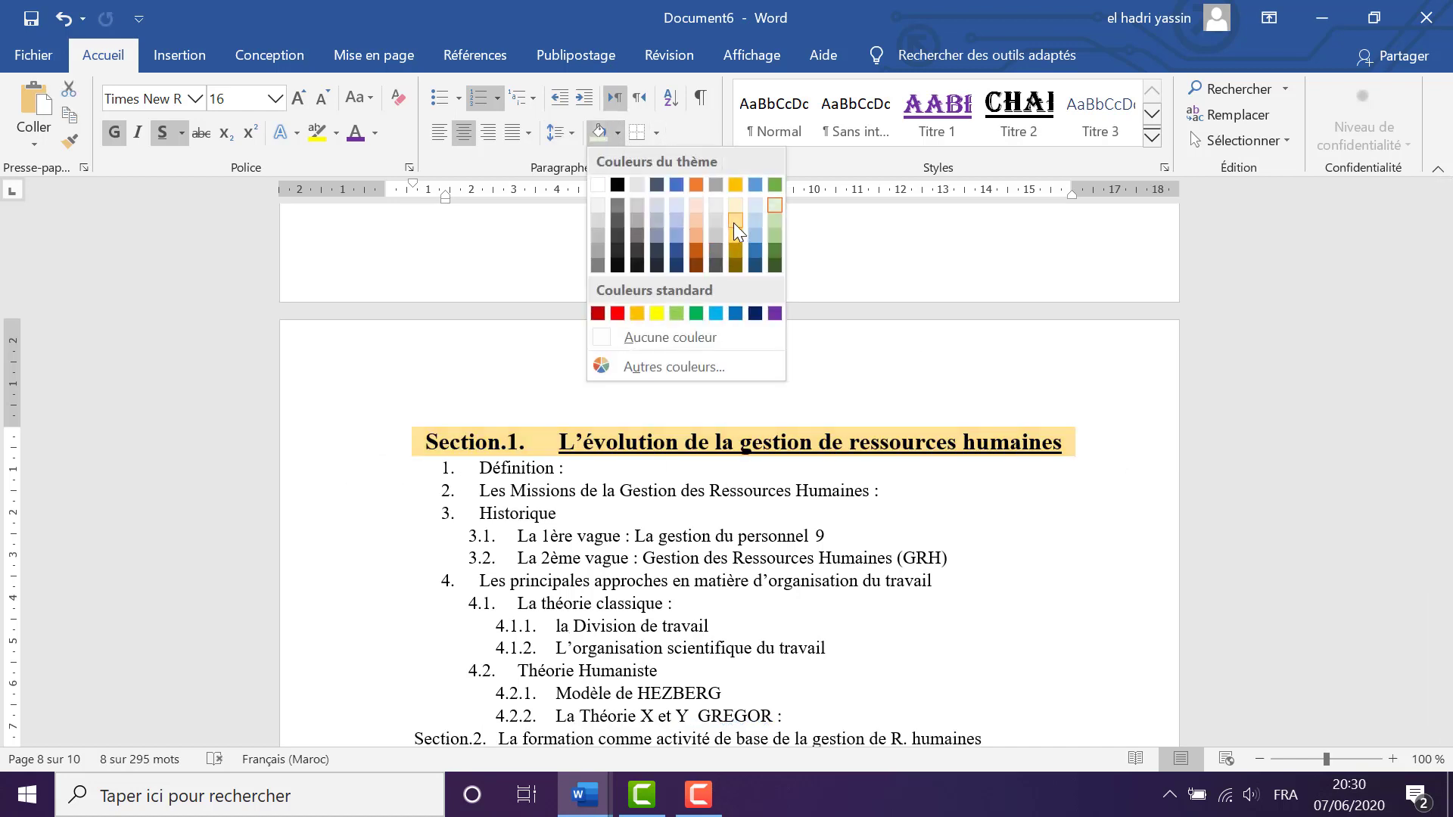
pyautogui.click(734, 220)
# Frame the Section.1 heading paragraph with an orange, 3 pt diagonally striped box border
pyautogui.click(656, 134)
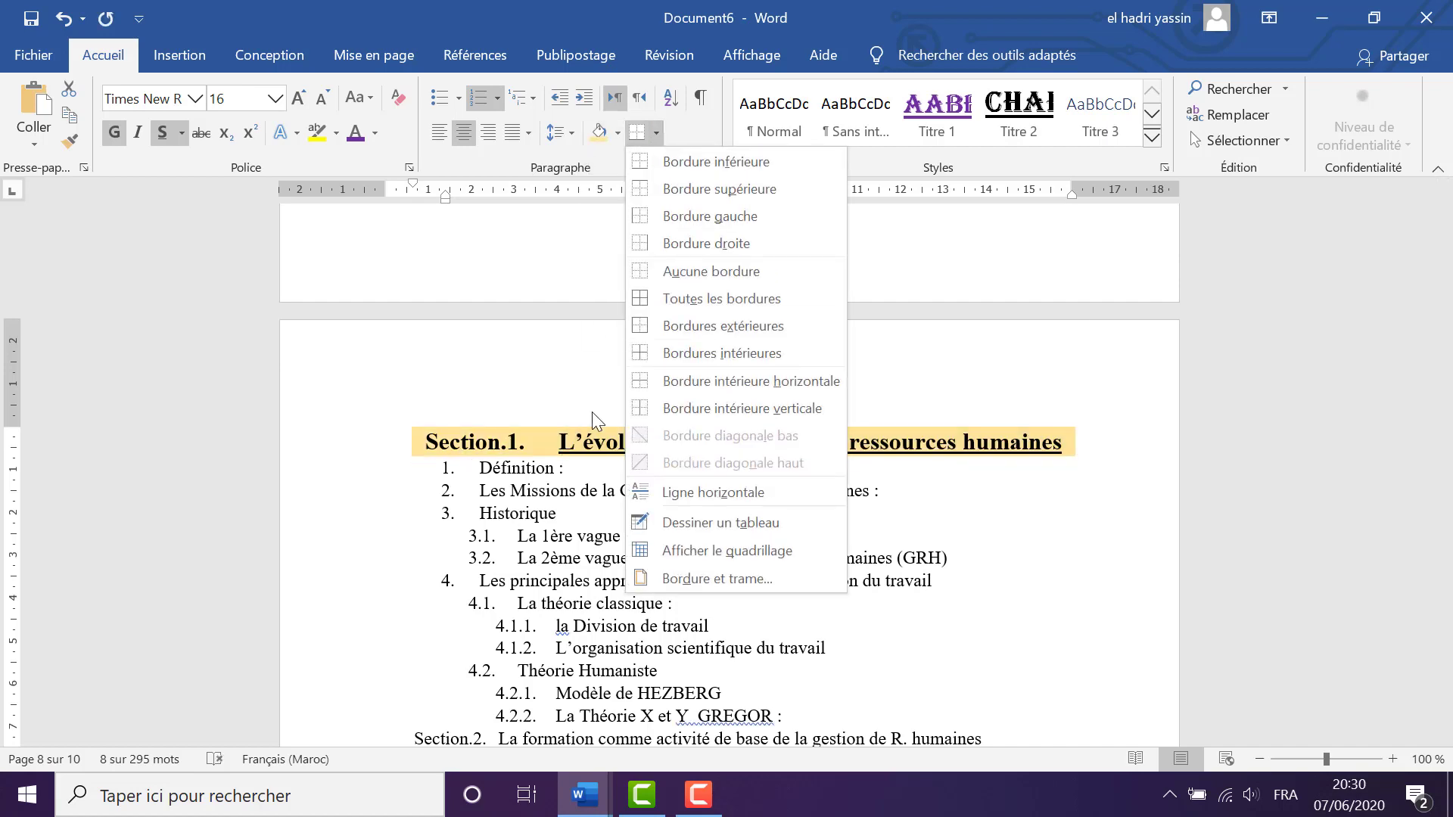
pyautogui.click(689, 580)
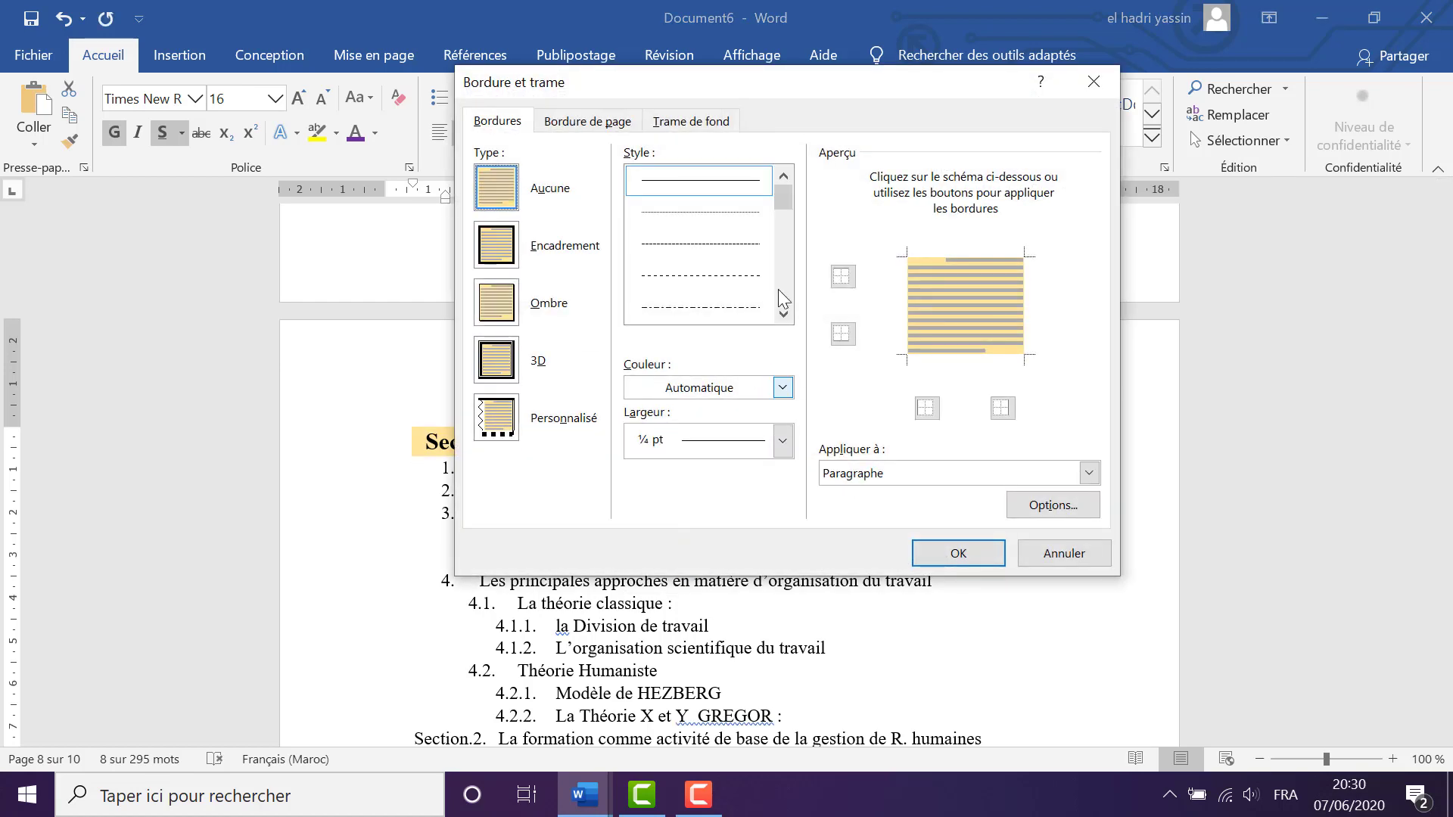
pyautogui.moveTo(788, 203); pyautogui.dragTo(793, 277)
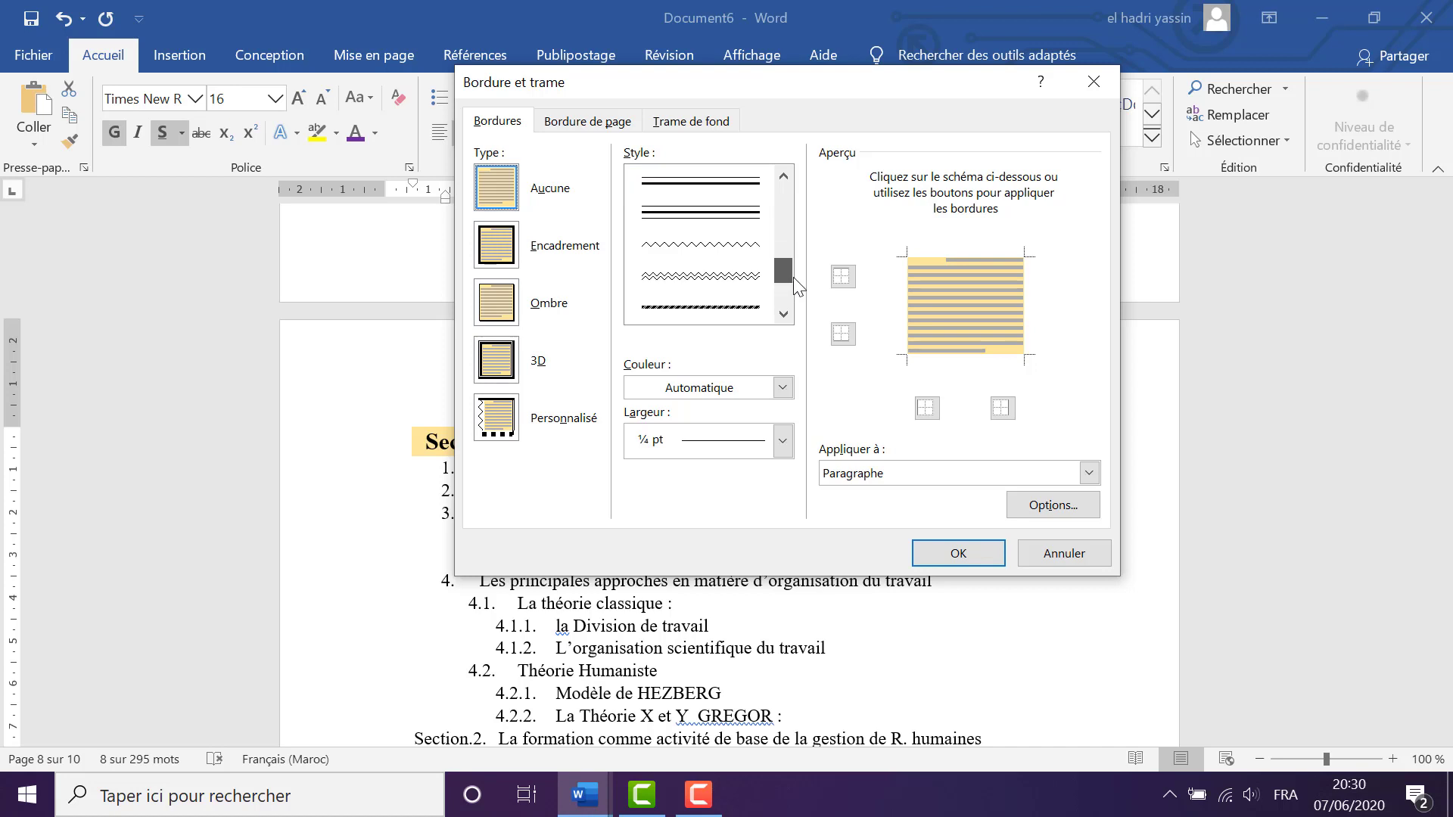
pyautogui.click(754, 313)
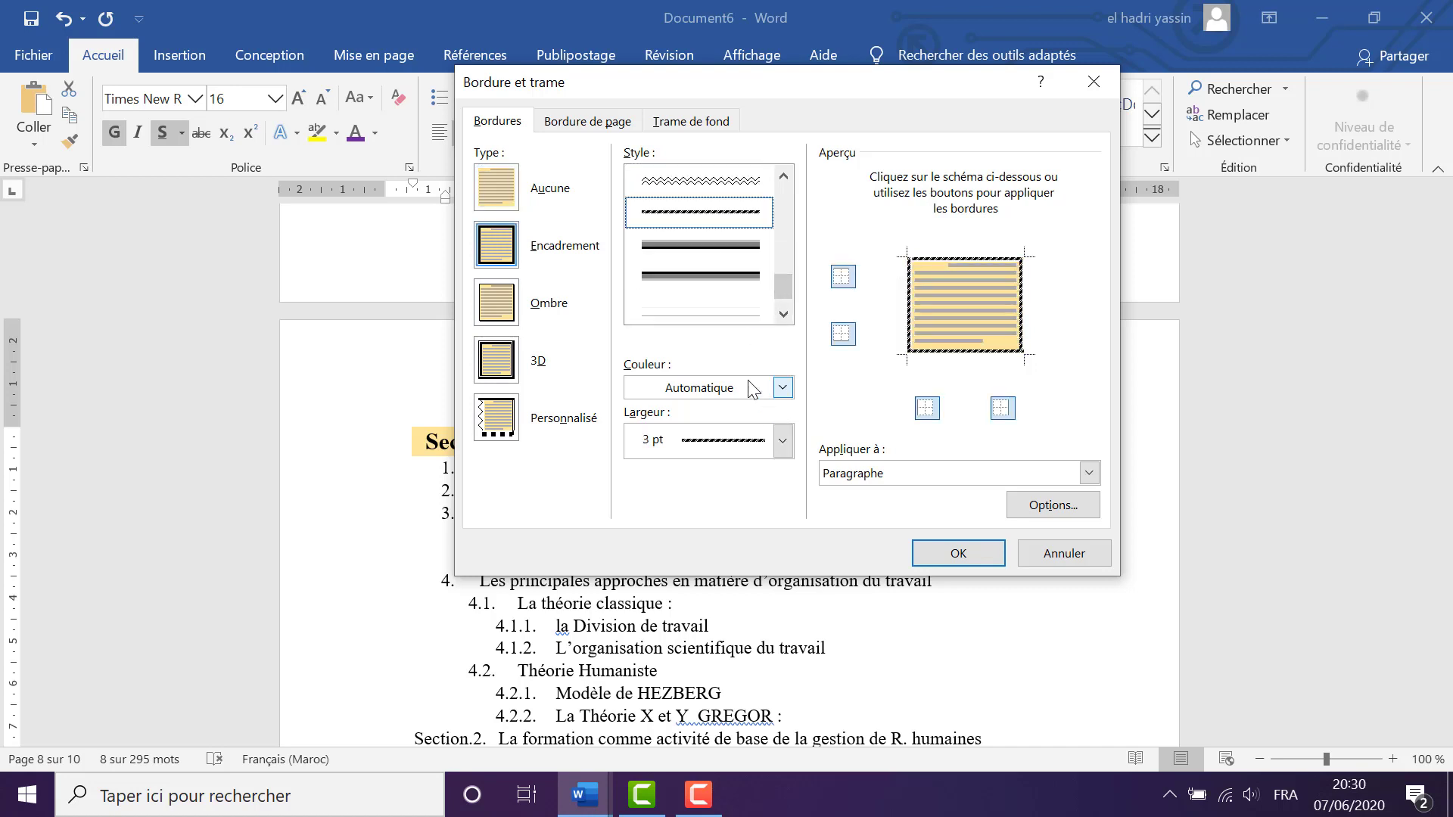
pyautogui.click(783, 387)
pyautogui.click(733, 463)
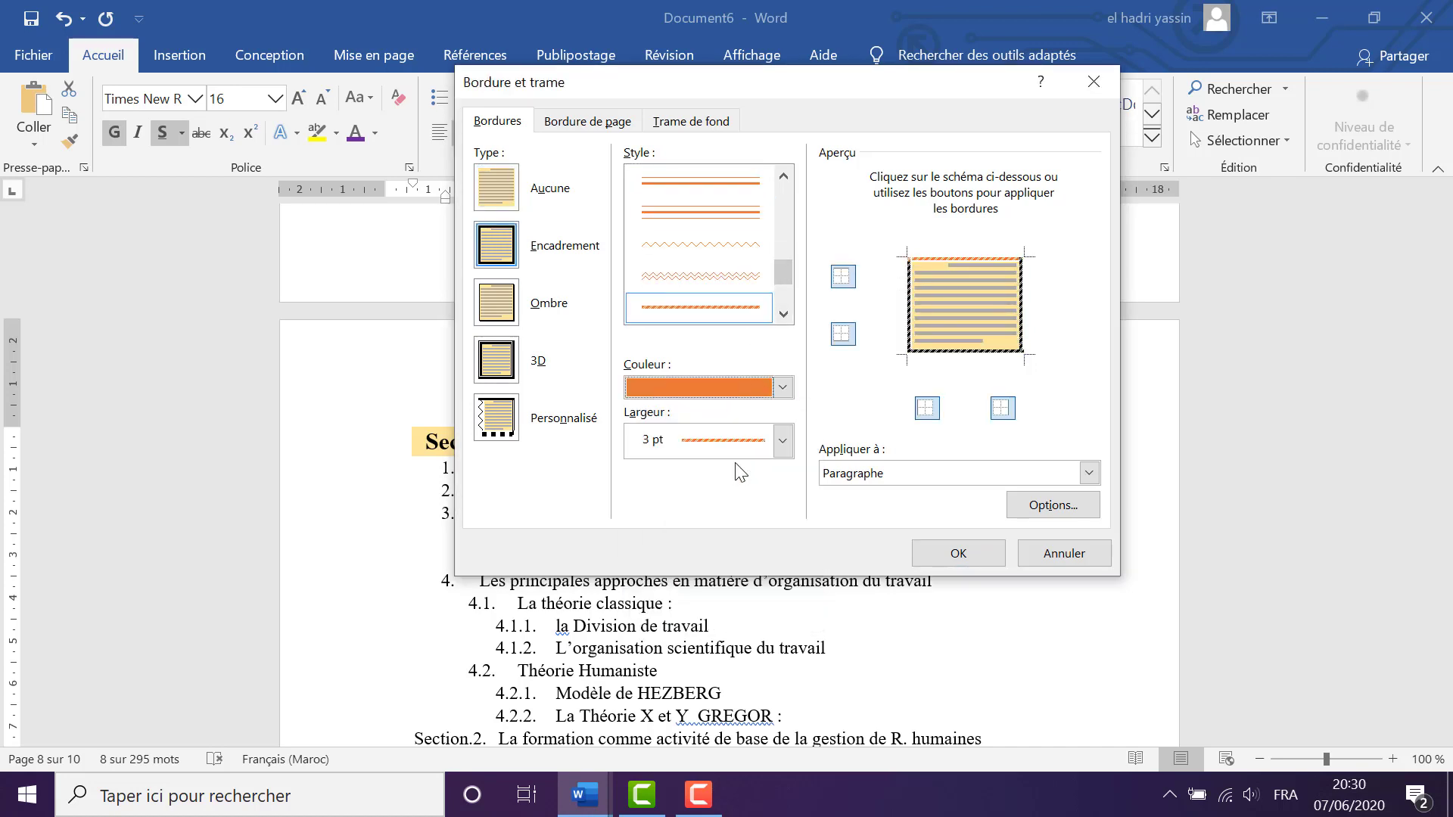
pyautogui.click(955, 560)
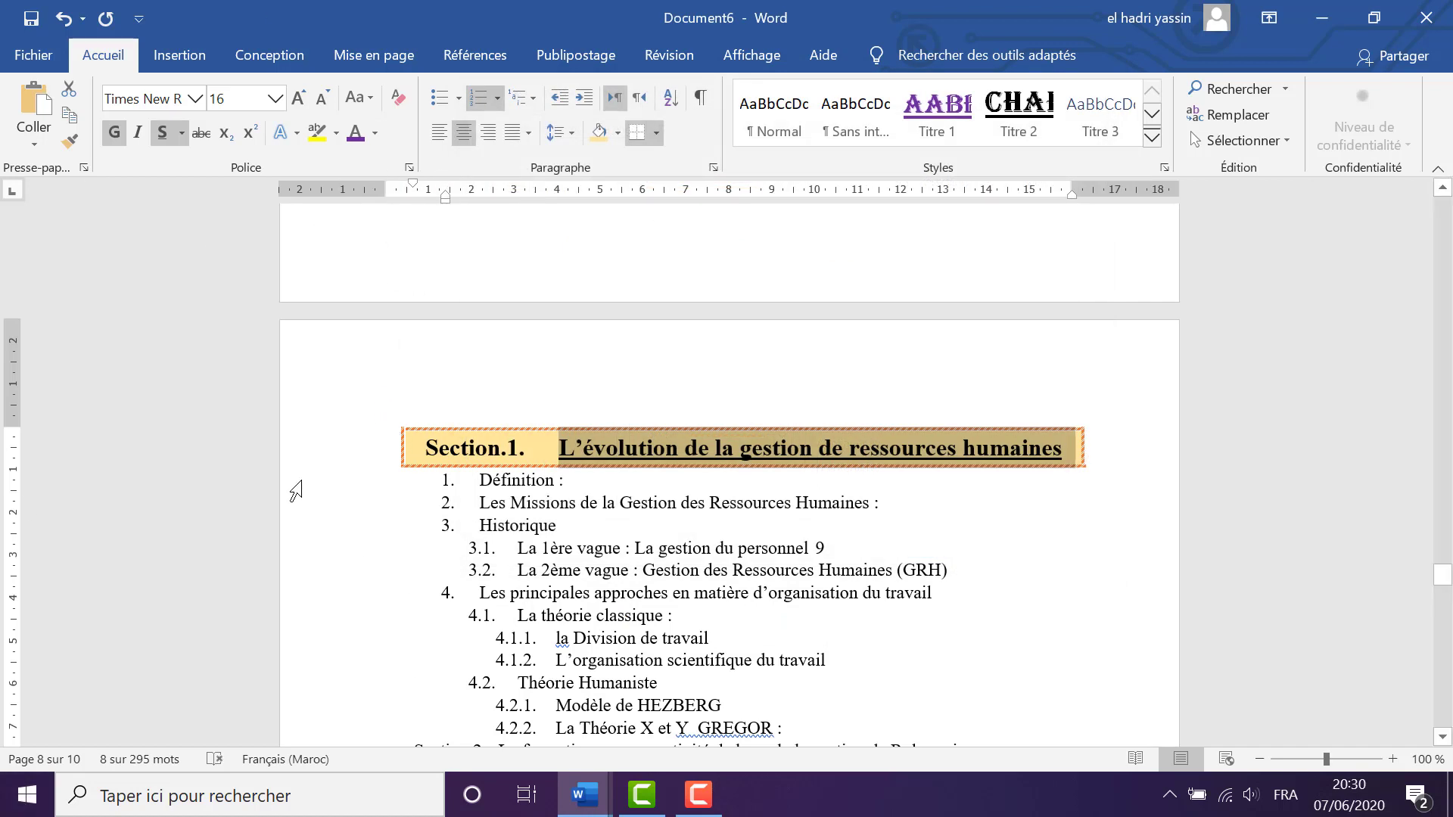
# Move the Section.1 heading's first-line indent out to the left margin and colour its text red
pyautogui.moveTo(413, 185)
pyautogui.mouseDown()
pyautogui.moveTo(386, 181)
pyautogui.moveTo(444, 199)
pyautogui.moveTo(344, 180)
pyautogui.moveTo(387, 182)
pyautogui.mouseUp()
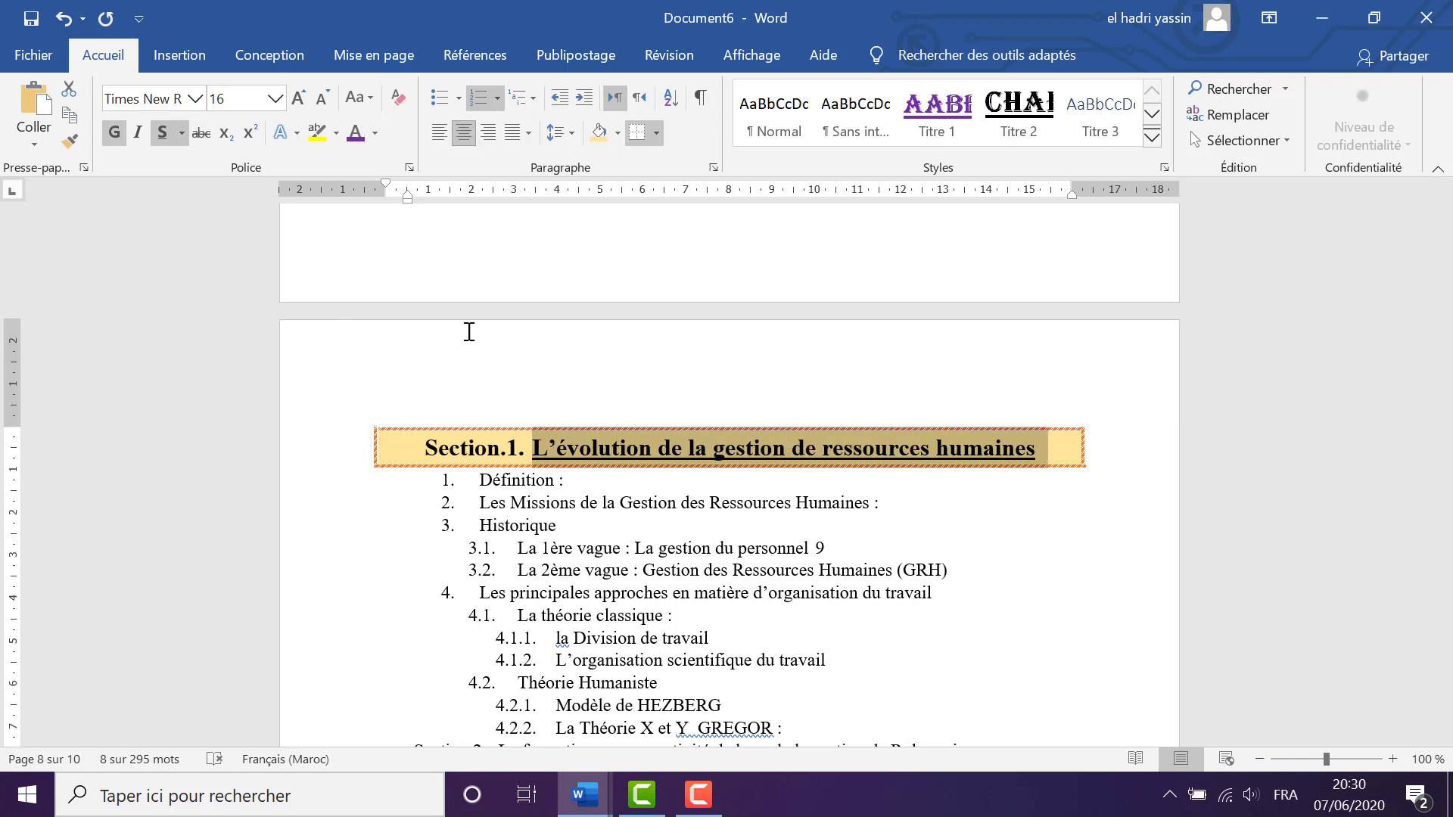
pyautogui.click(376, 133)
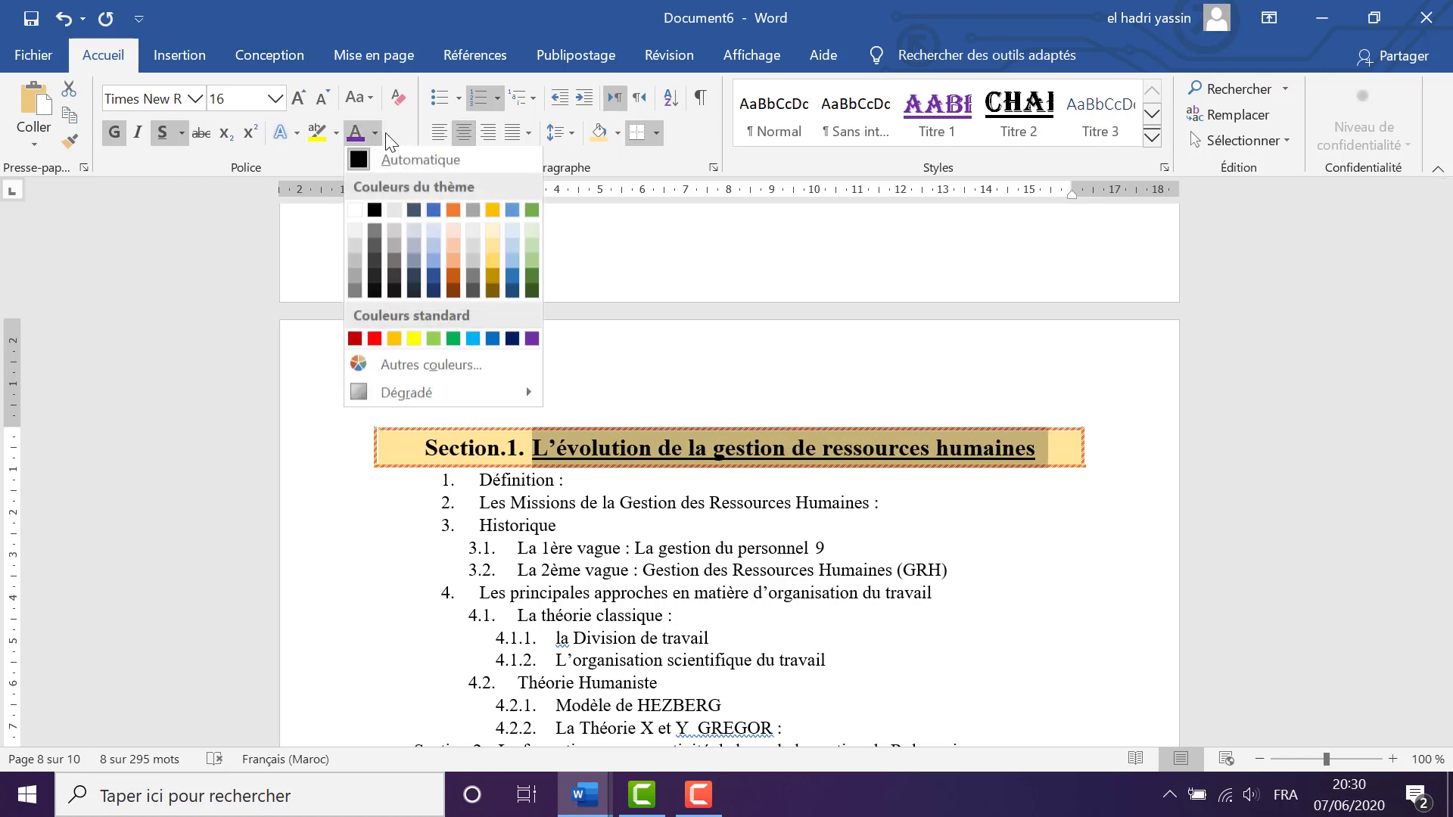
pyautogui.click(375, 341)
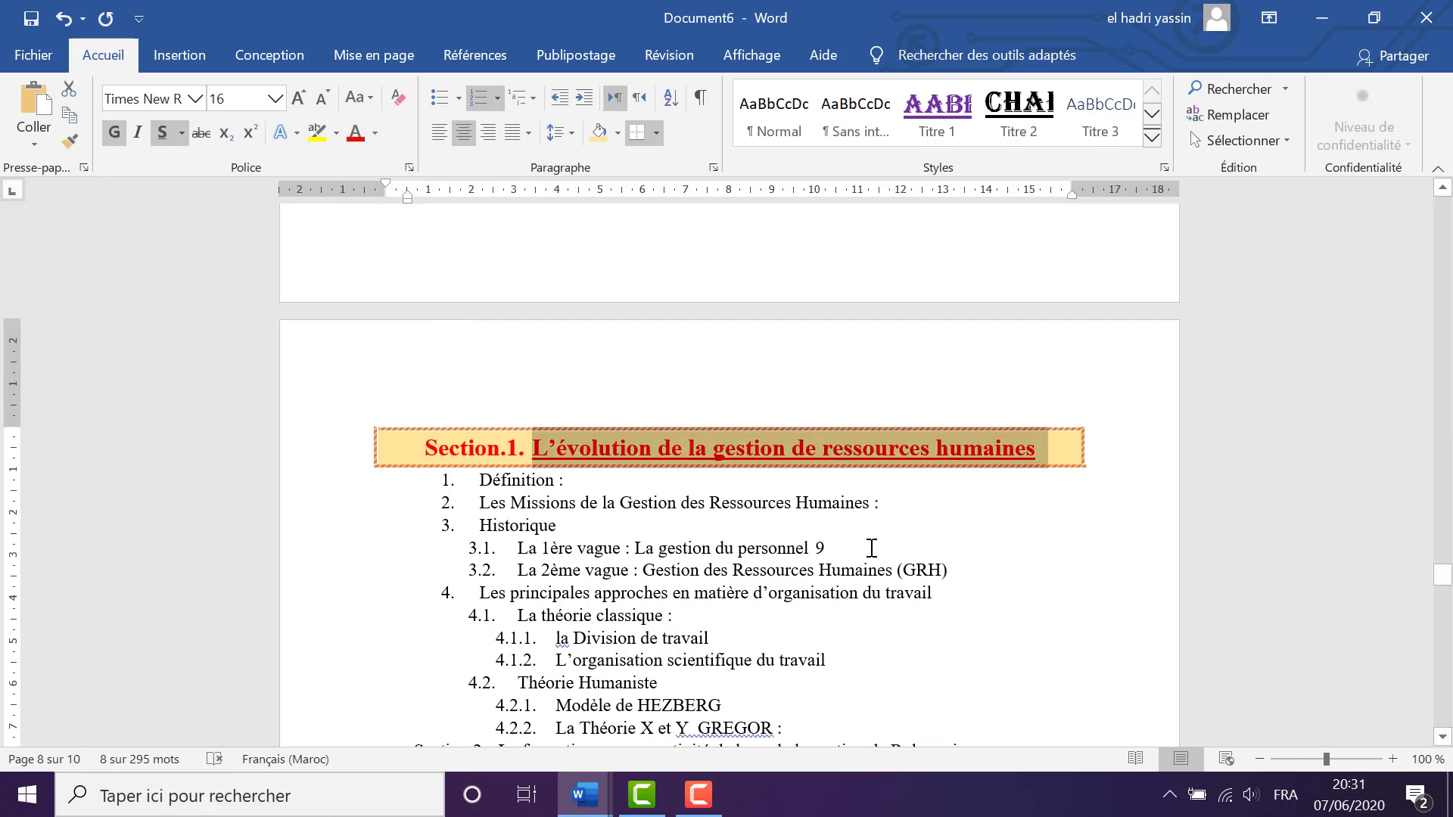
pyautogui.click(1014, 552)
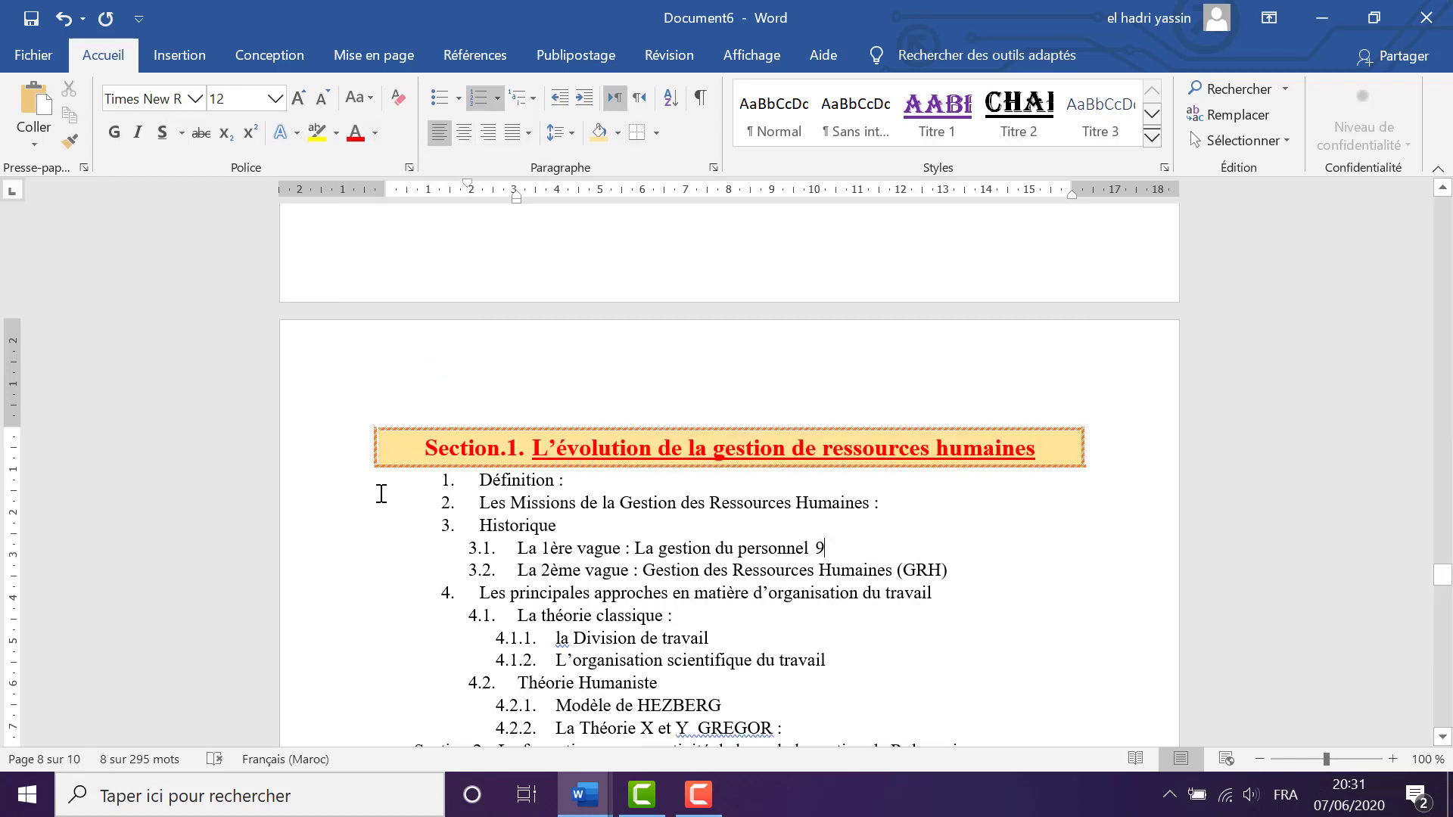
# Update the Titre 3 style to match the formatting of the Section.1 heading
pyautogui.click(316, 458)
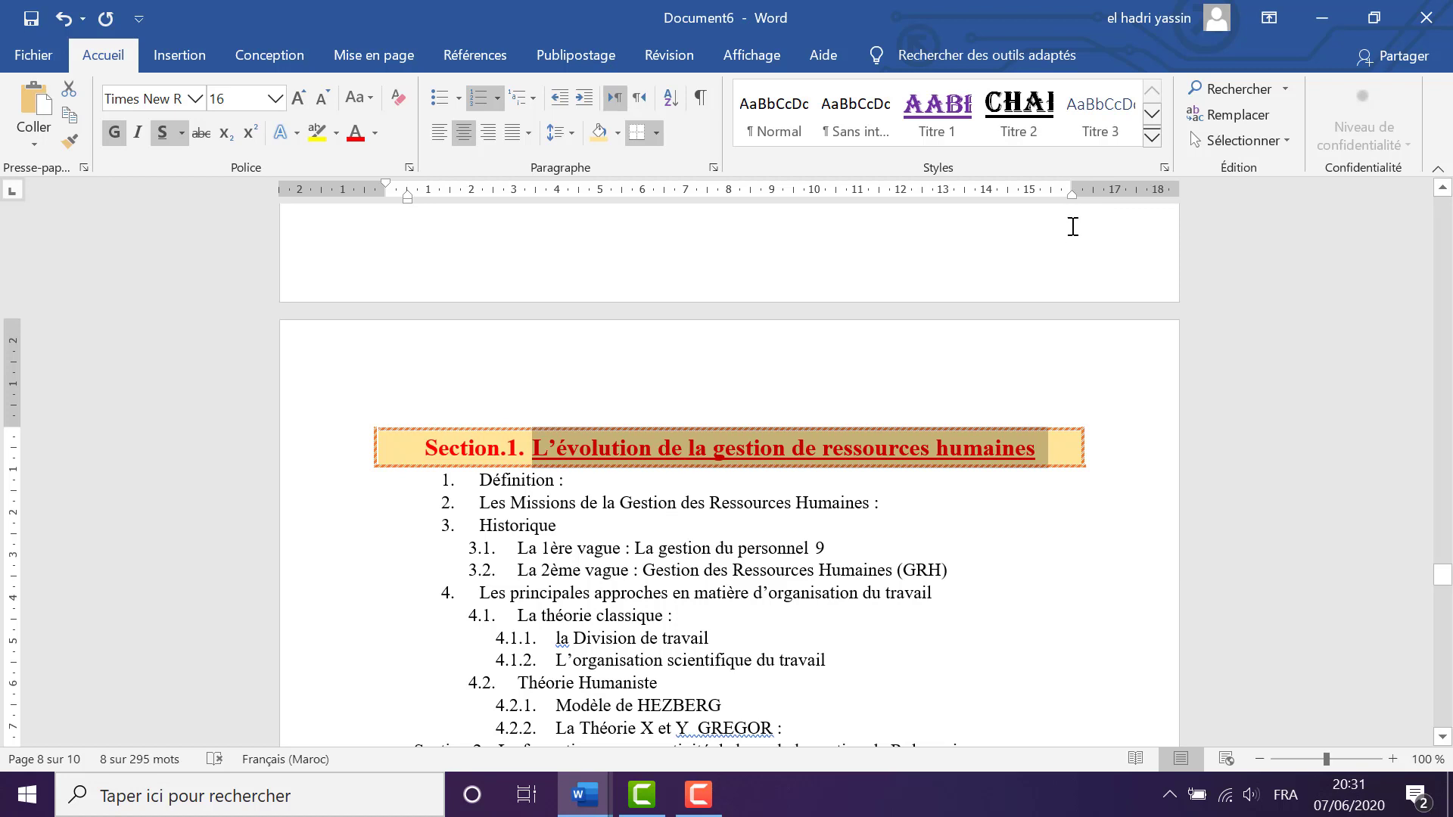
pyautogui.rightClick(1101, 108)
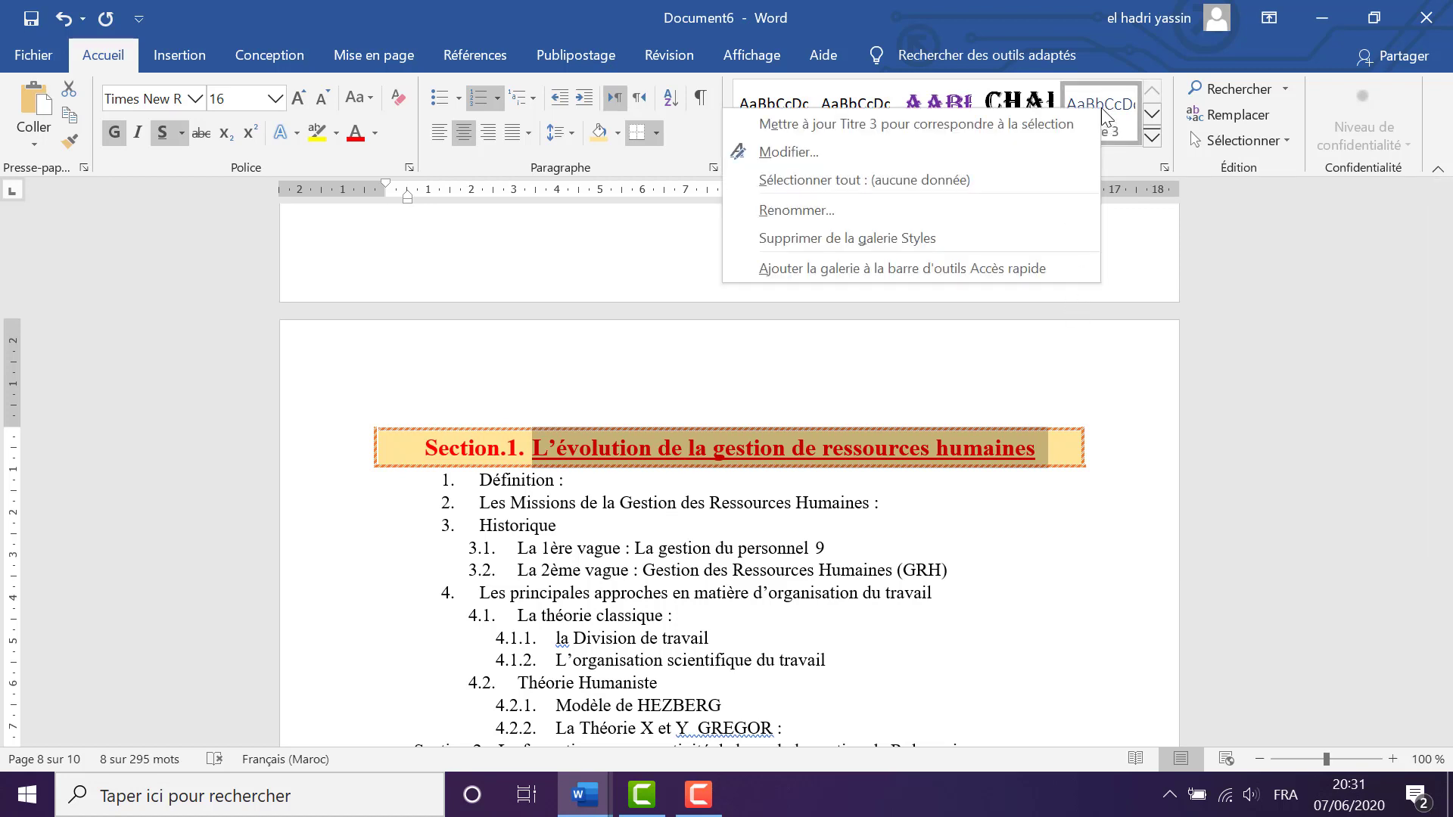
pyautogui.click(1014, 124)
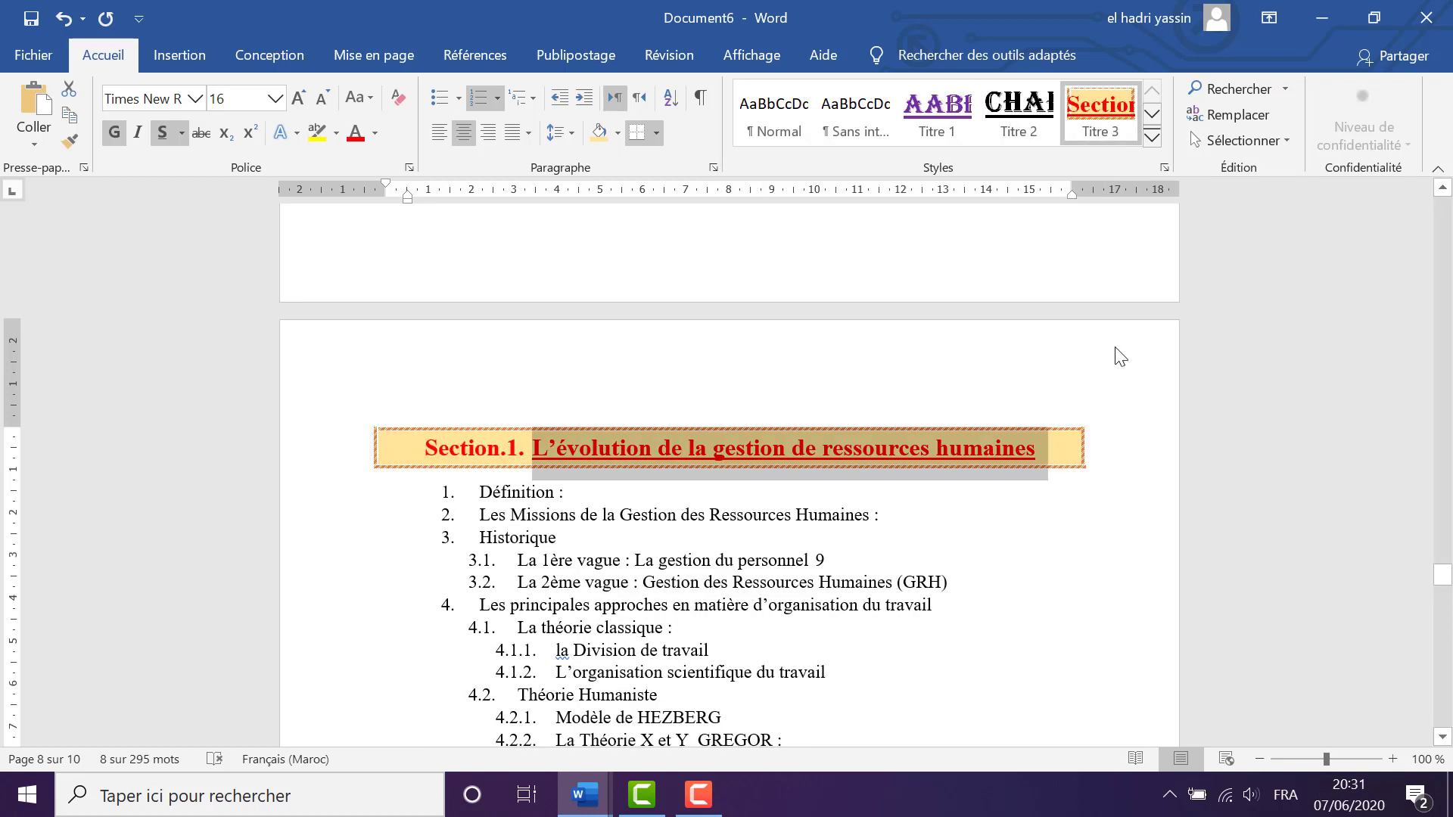
# Apply the Titre 3 style to the Section.2 heading, including its red underlined text
pyautogui.scroll(-5, 356, 420)
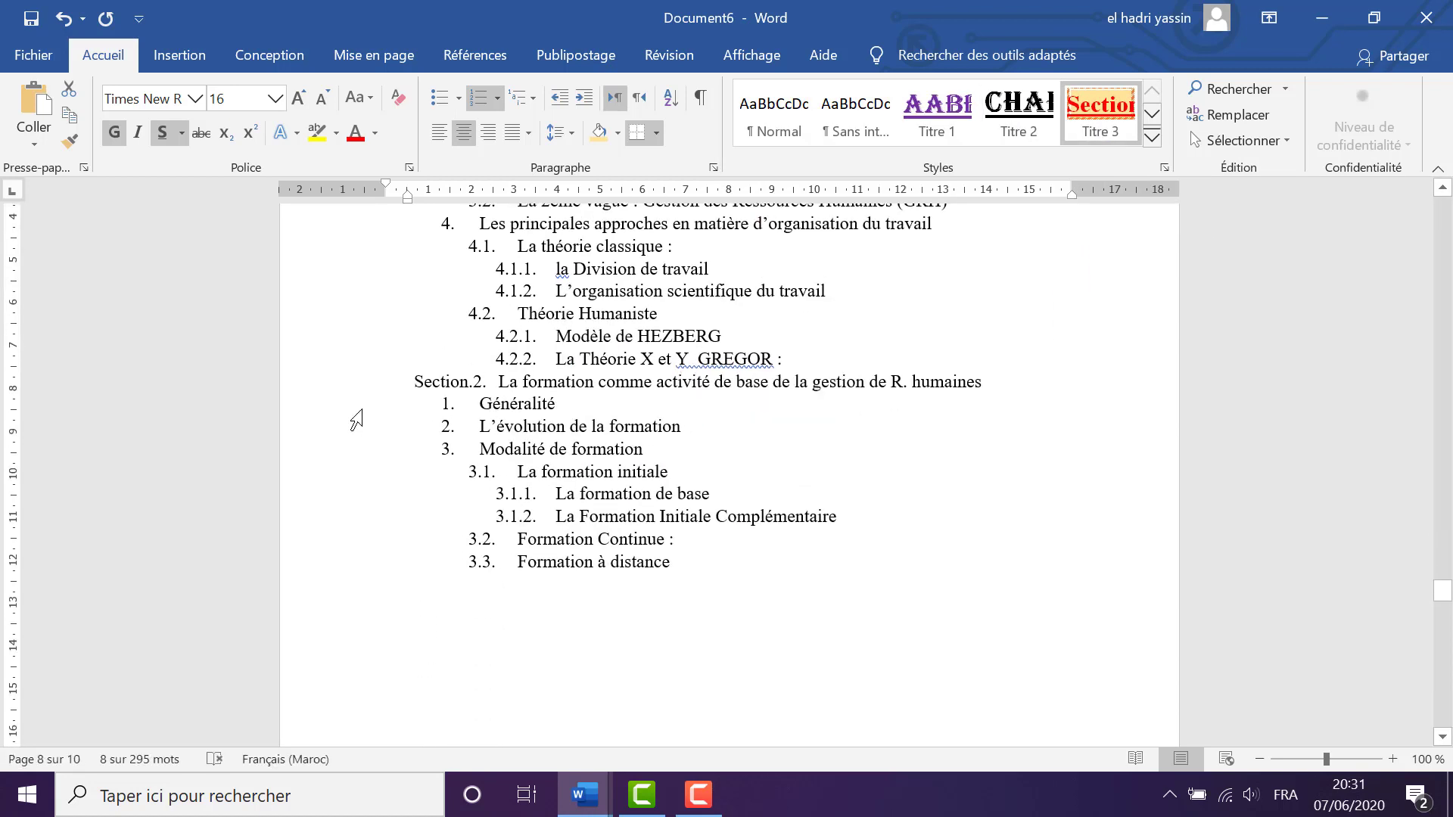
pyautogui.click(321, 388)
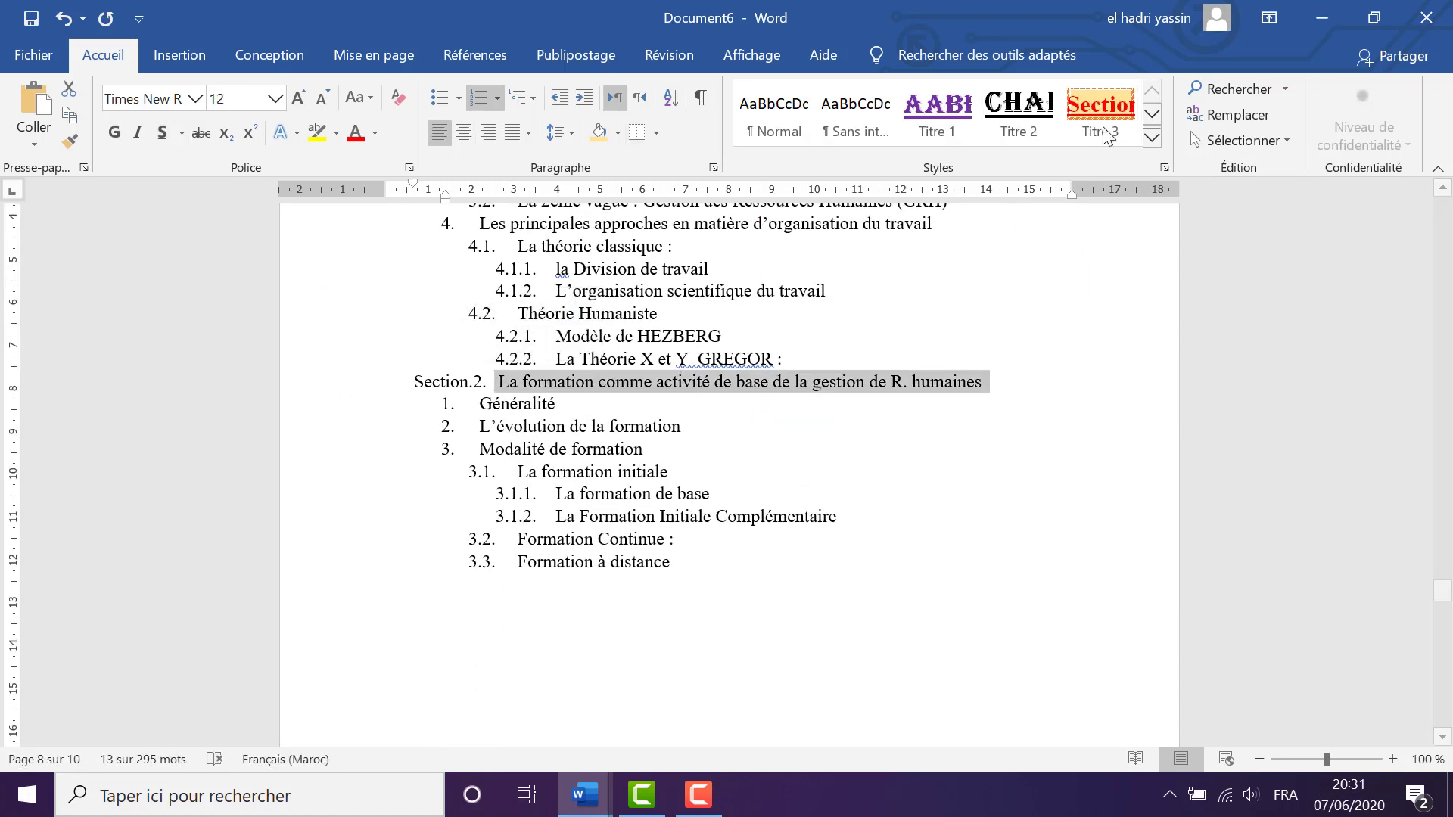
pyautogui.hotkey('ctrl', 'alt', '3')
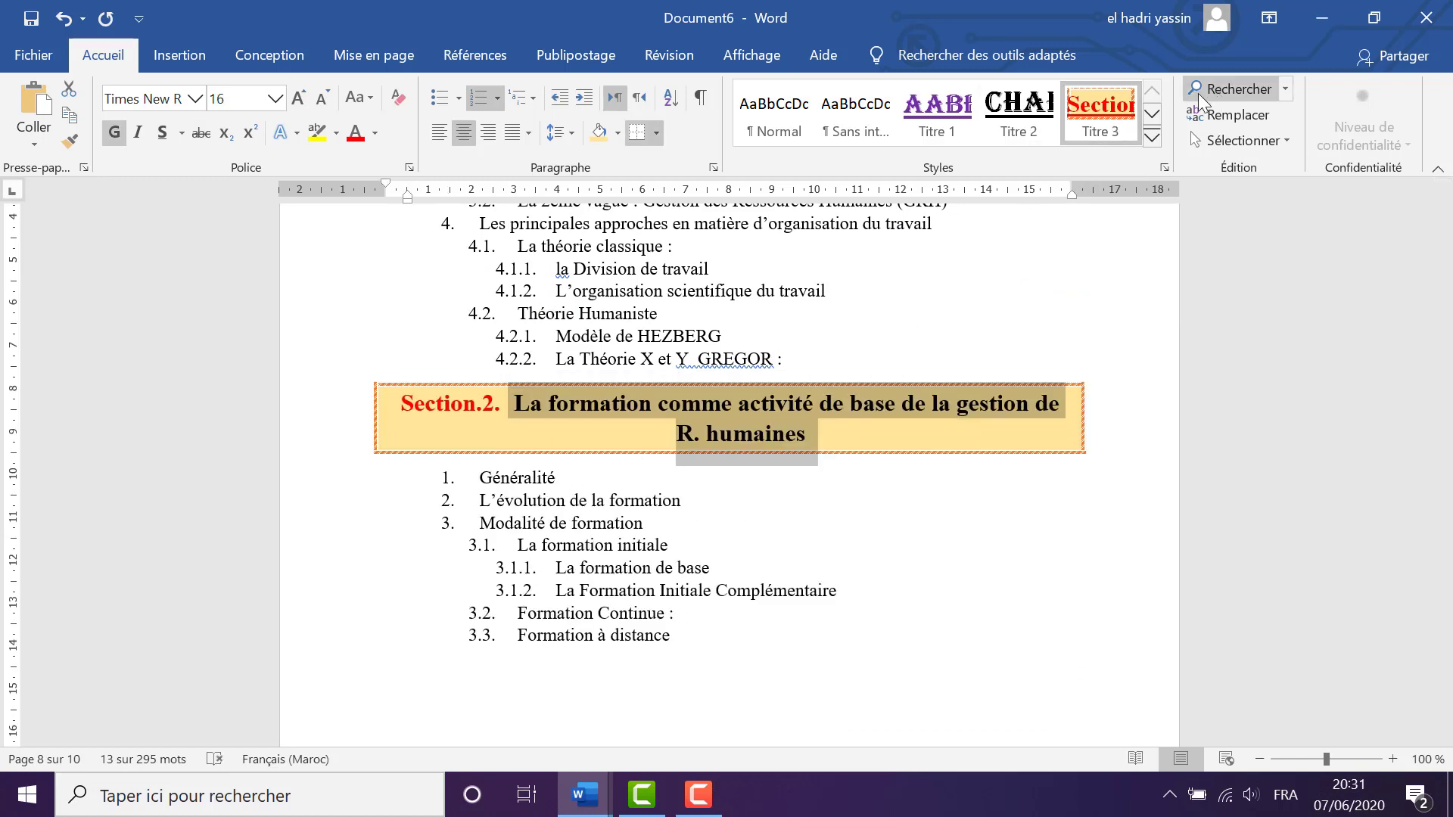
pyautogui.click(1100, 113)
# Apply the Titre 3 style to the Section.3 heading "Généralité sur les Administration publiques et la FP", including its red underlined text
pyautogui.scroll(-10, 696, 560)
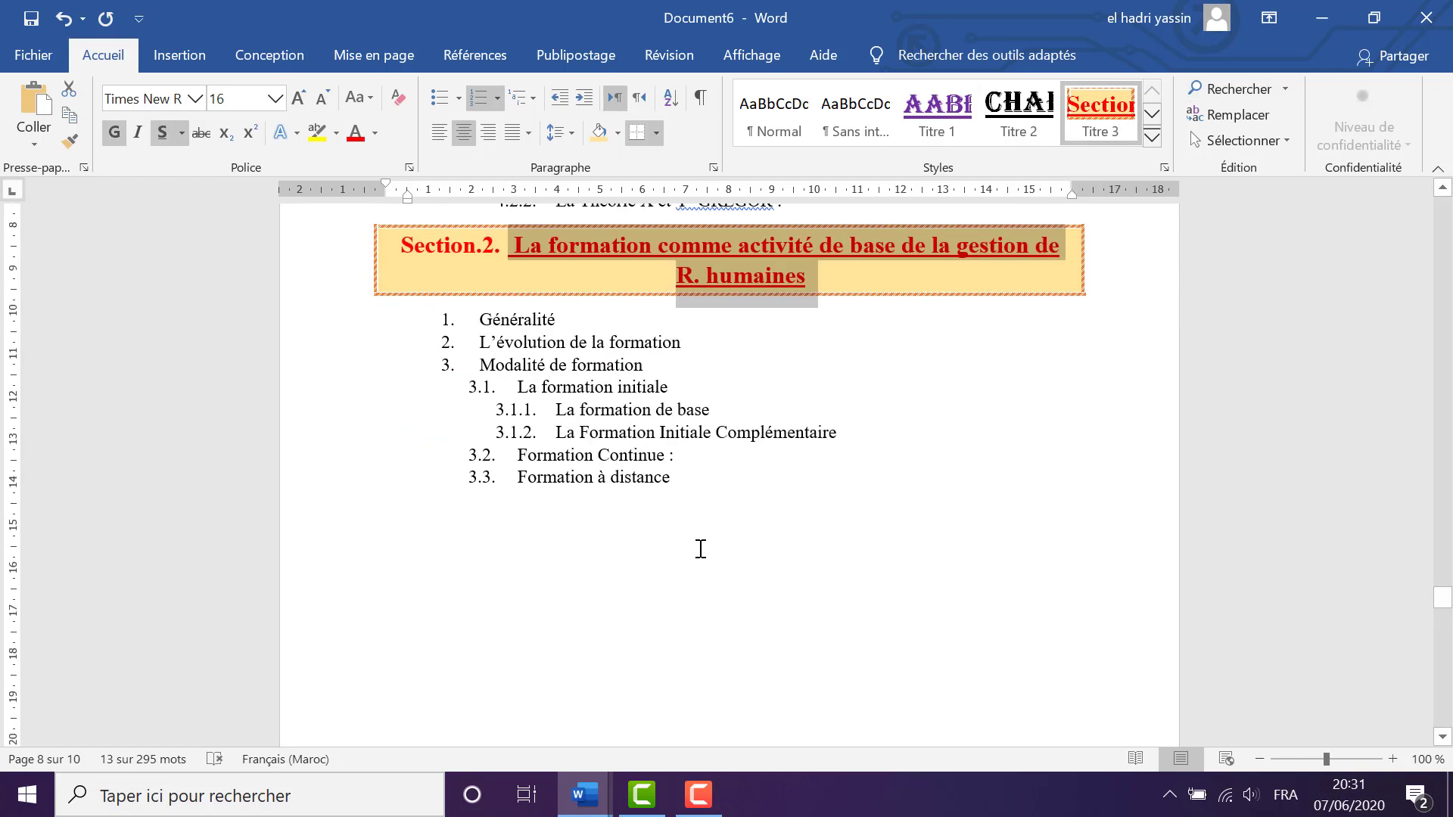
pyautogui.scroll(-15, 704, 614)
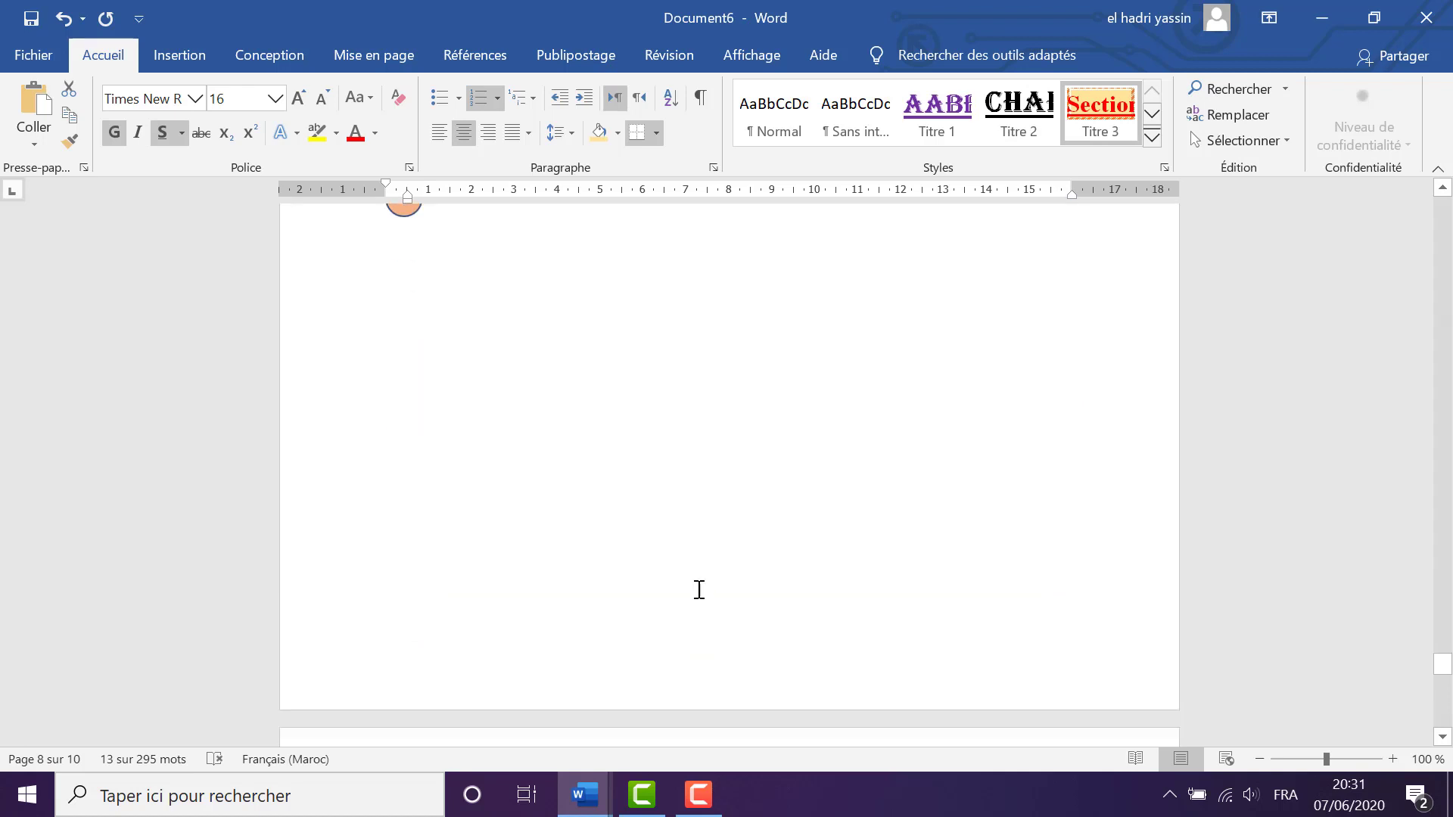
pyautogui.click(327, 322)
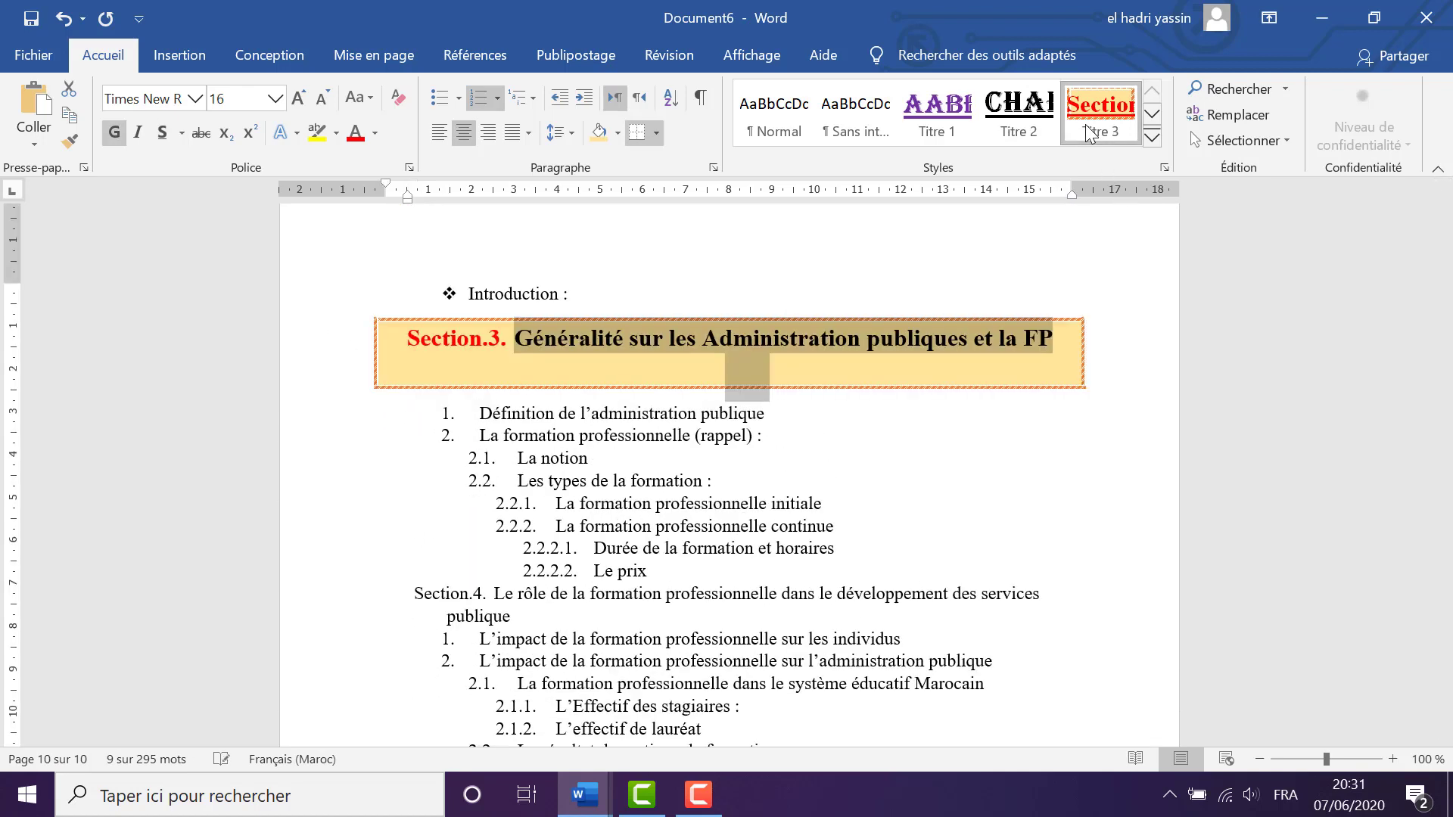
pyautogui.click(1088, 129)
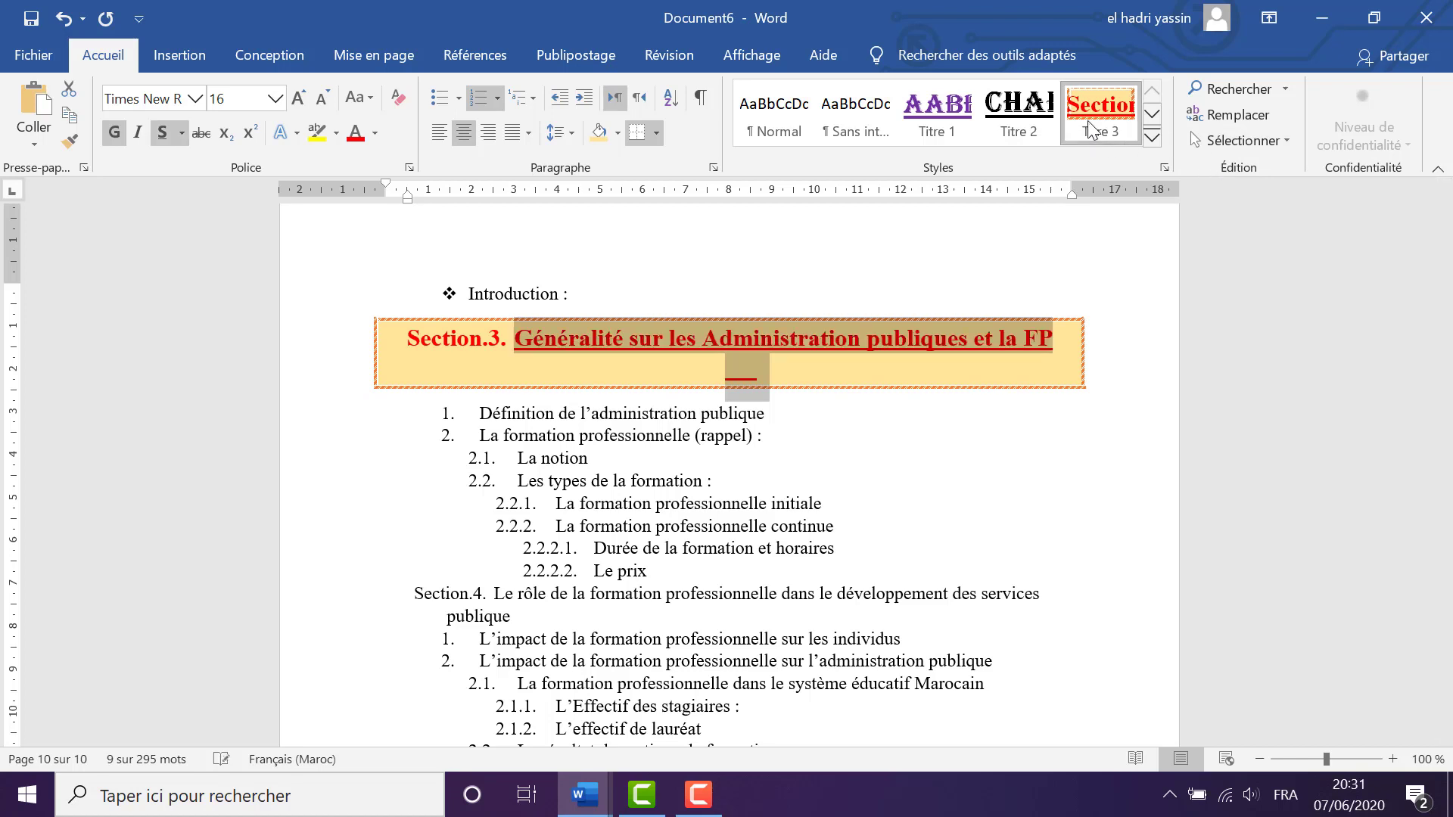
pyautogui.scroll(9, 477, 393)
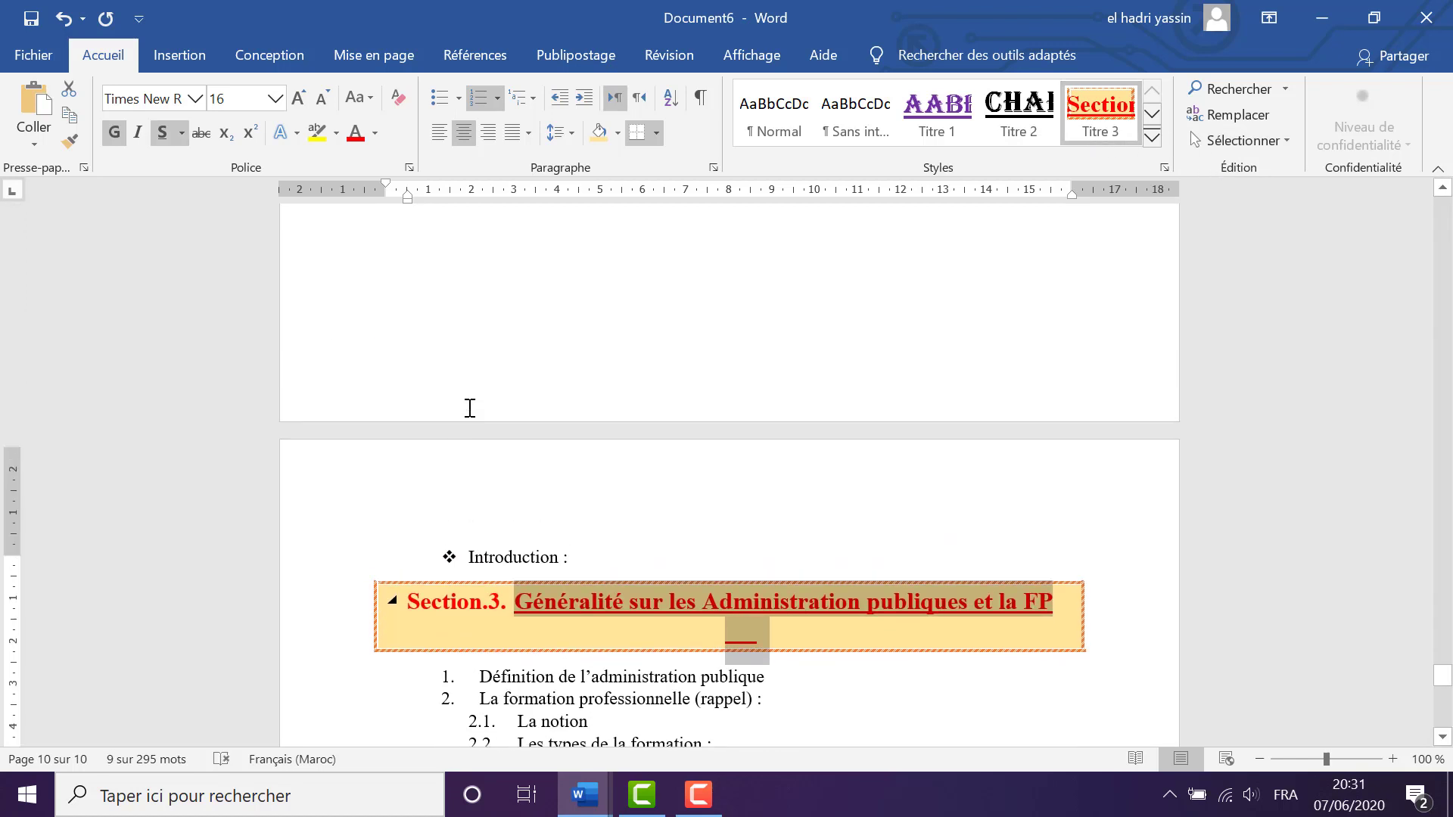
pyautogui.scroll(3, 499, 417)
pyautogui.scroll(-10, 480, 500)
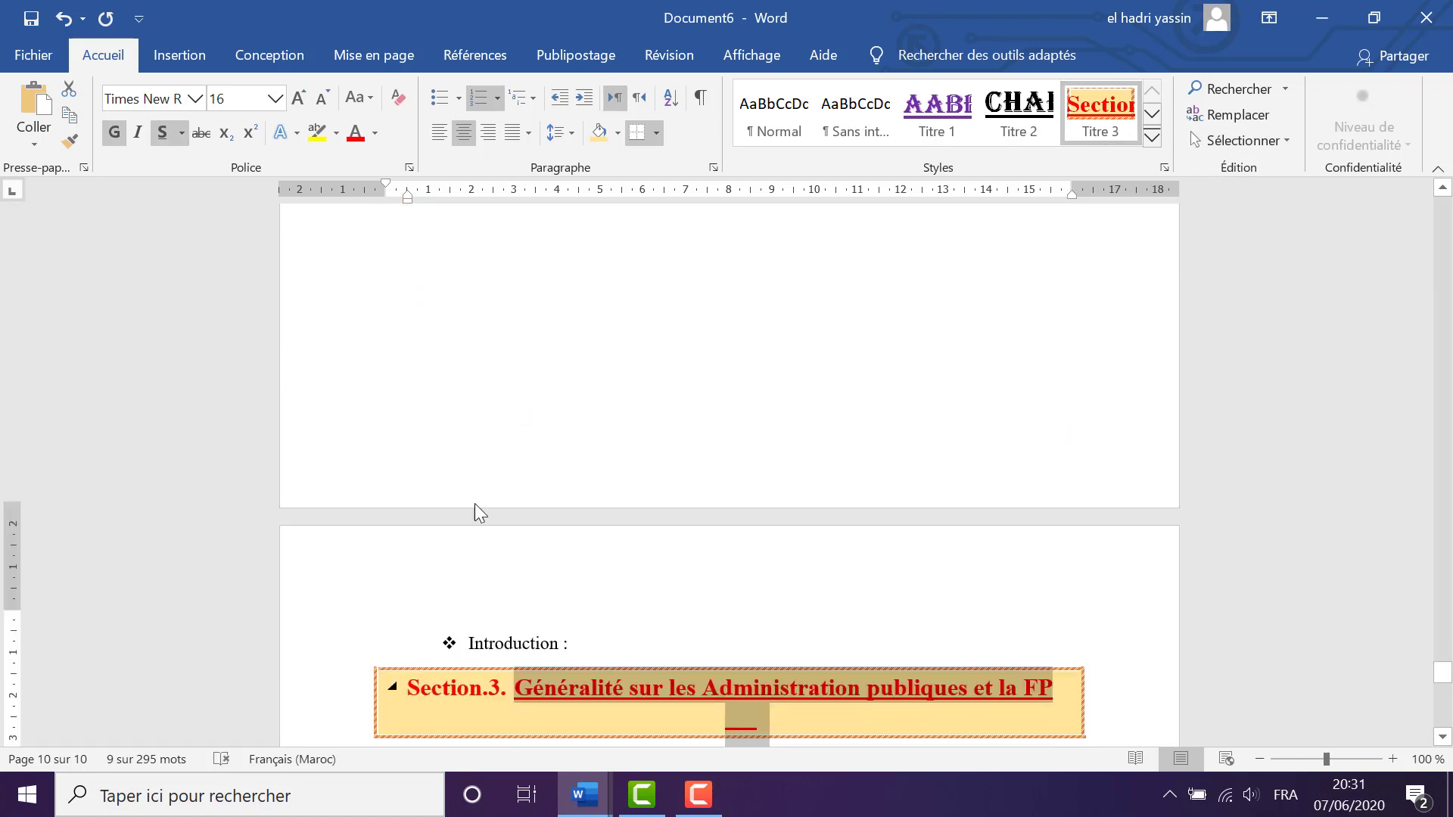
# Restart the section numbering at 1 for the heading "Généralité sur les Administration publiques et la FP" and keep it in the Titre 3 style
pyautogui.click(492, 503)
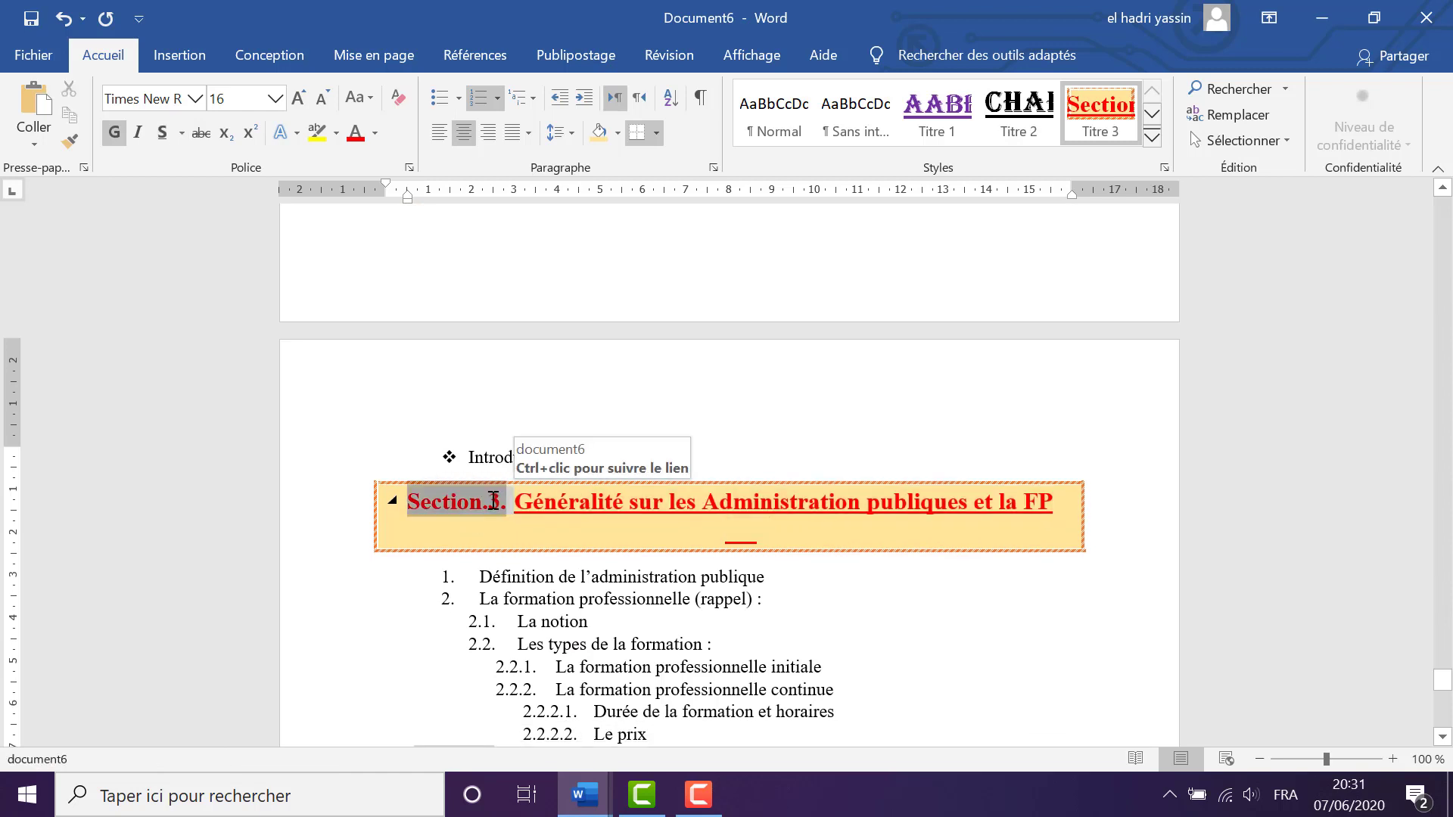
pyautogui.rightClick(494, 500)
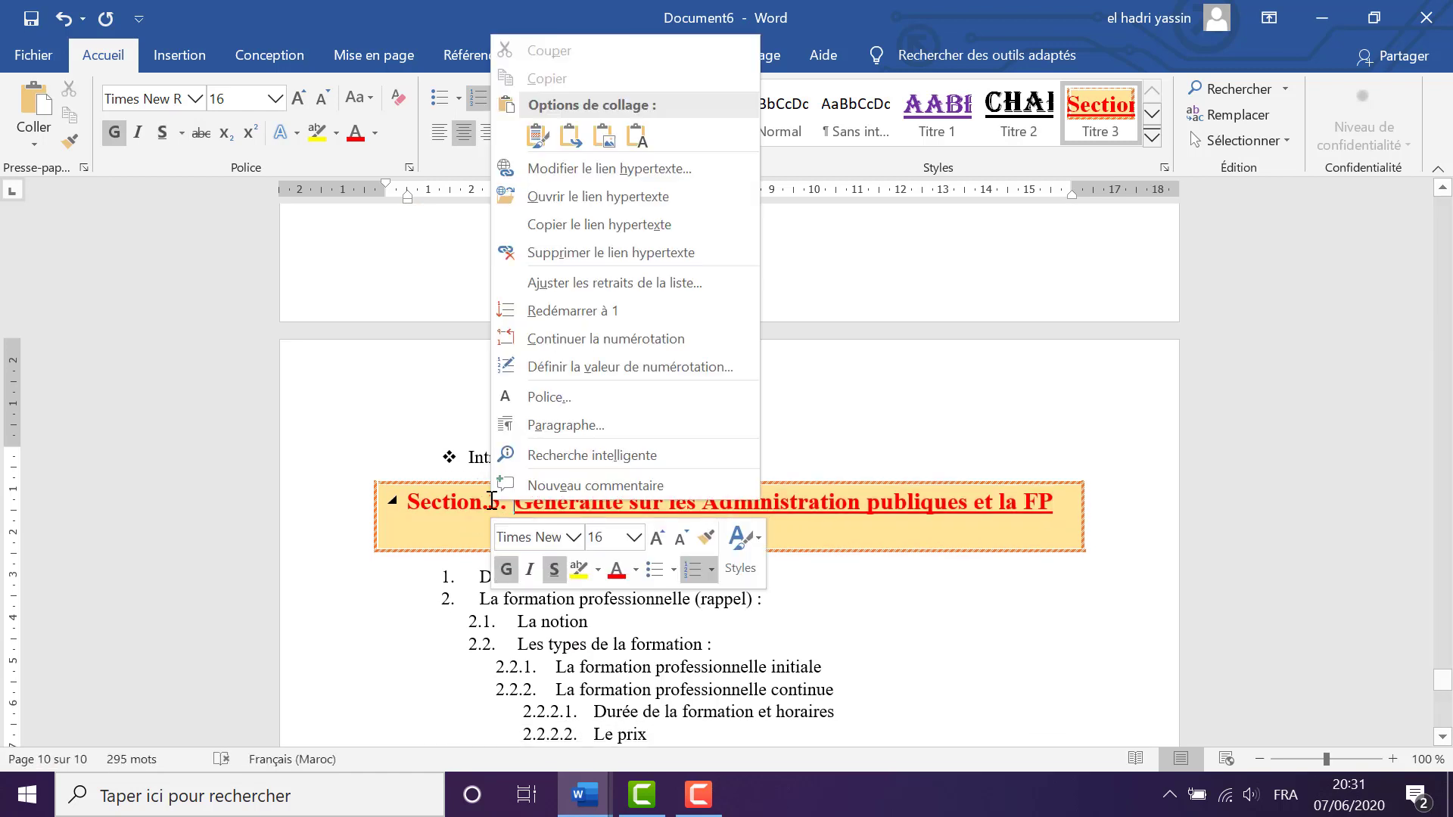
pyautogui.click(597, 310)
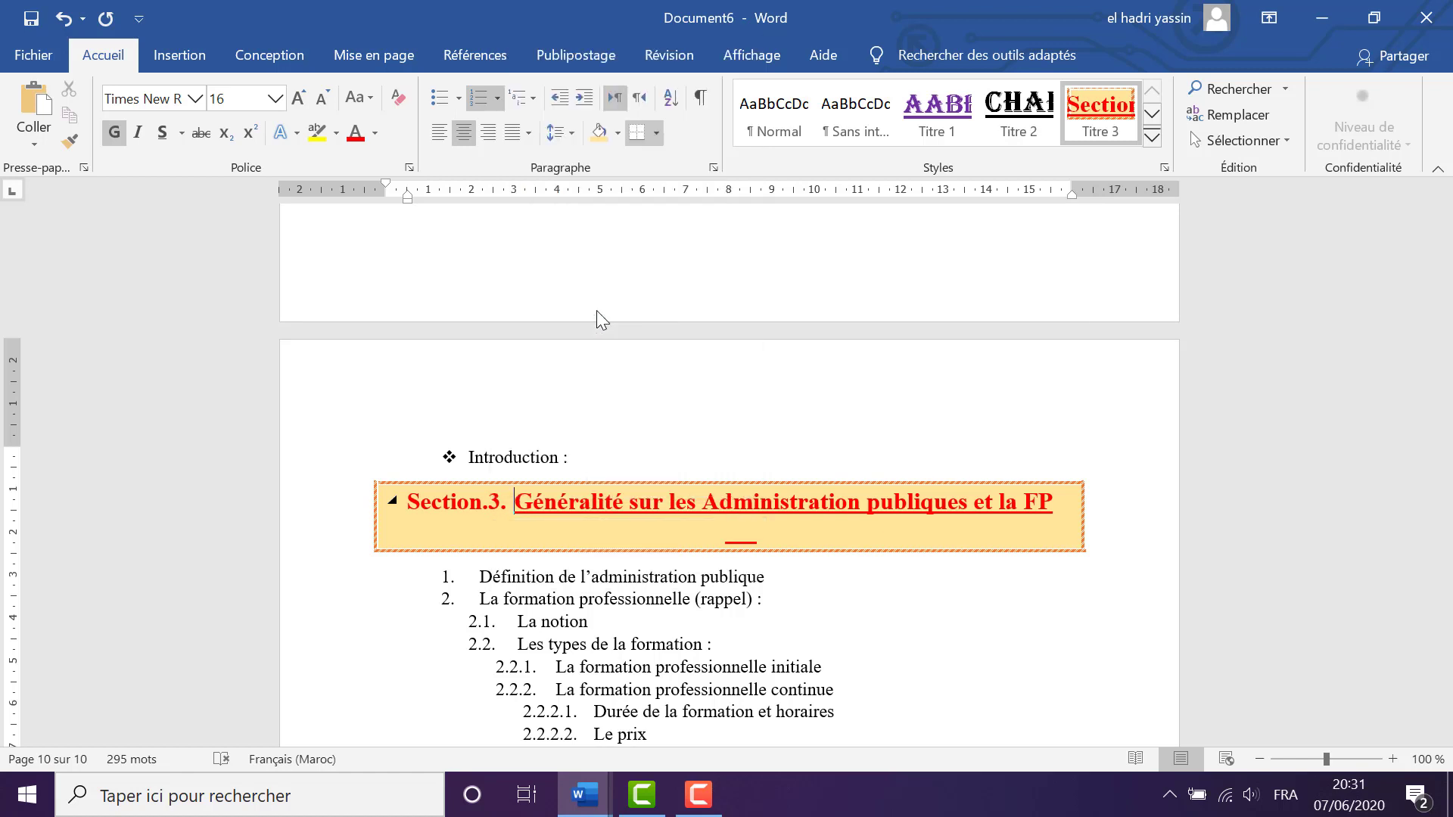
pyautogui.doubleClick(309, 528)
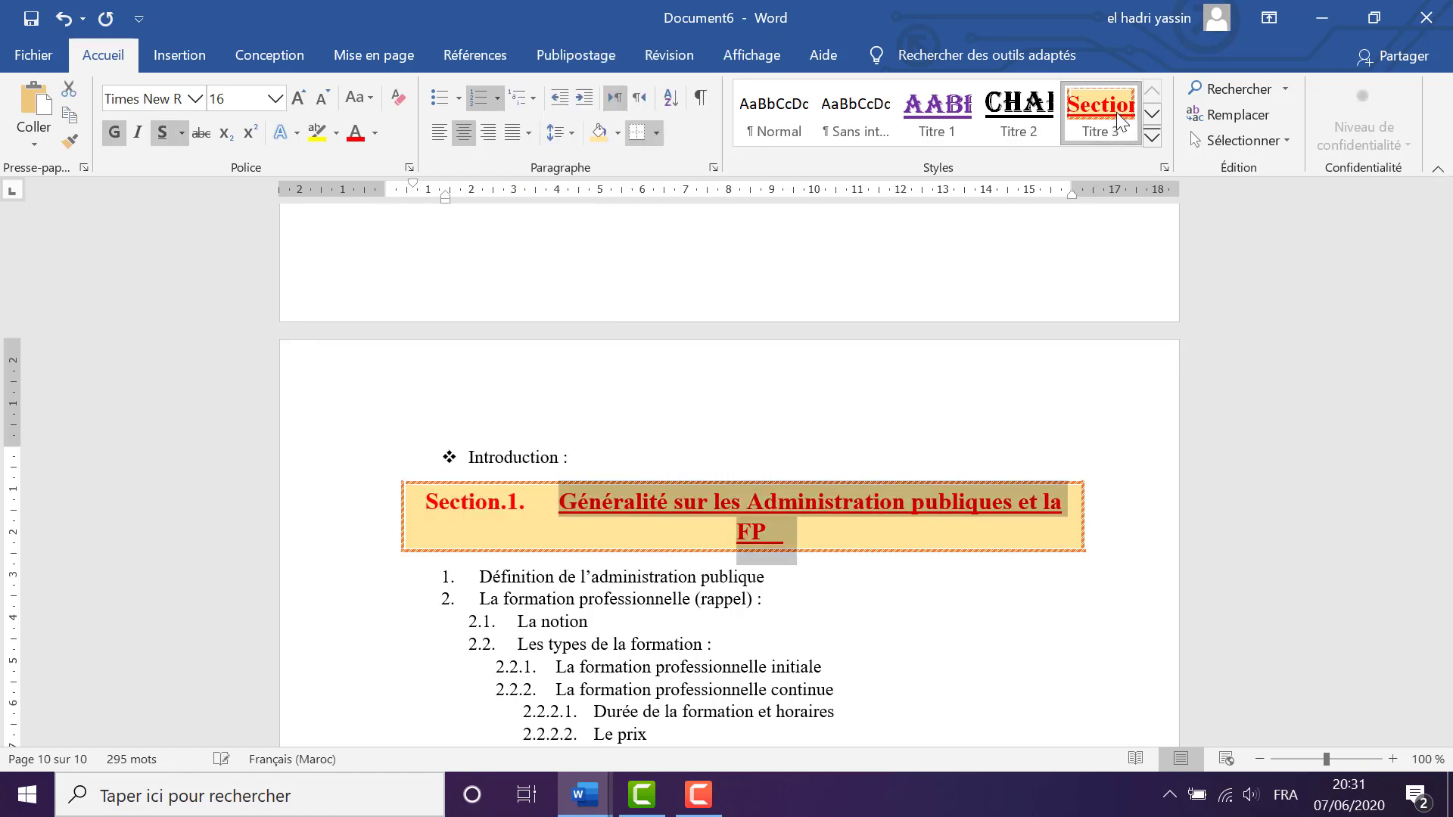
# Apply the Titre 3 style to the heading "Le rôle de la formation professionnelle dans le développement des services publique"
pyautogui.scroll(-3, 817, 389)
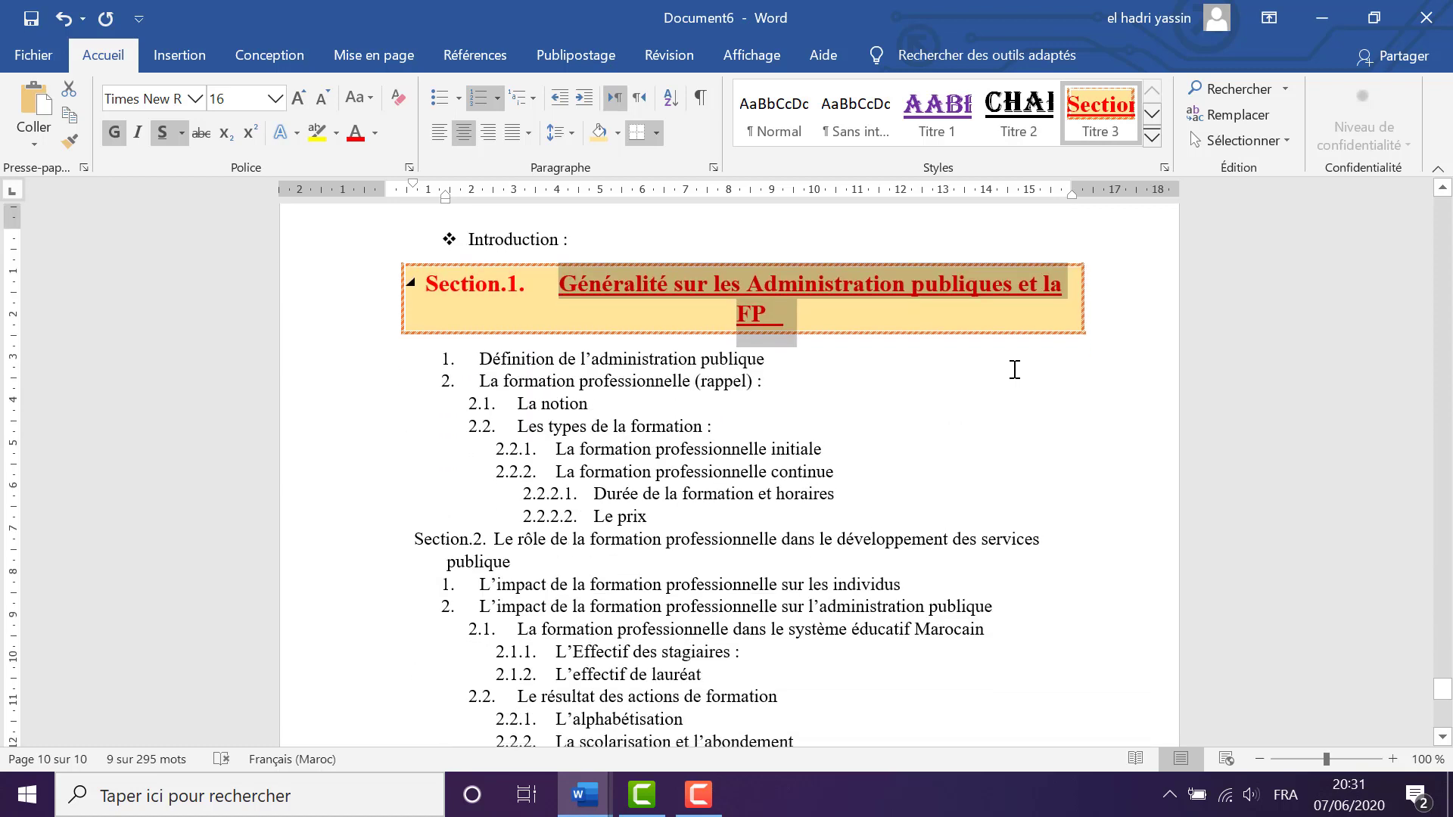
pyautogui.click(1015, 370)
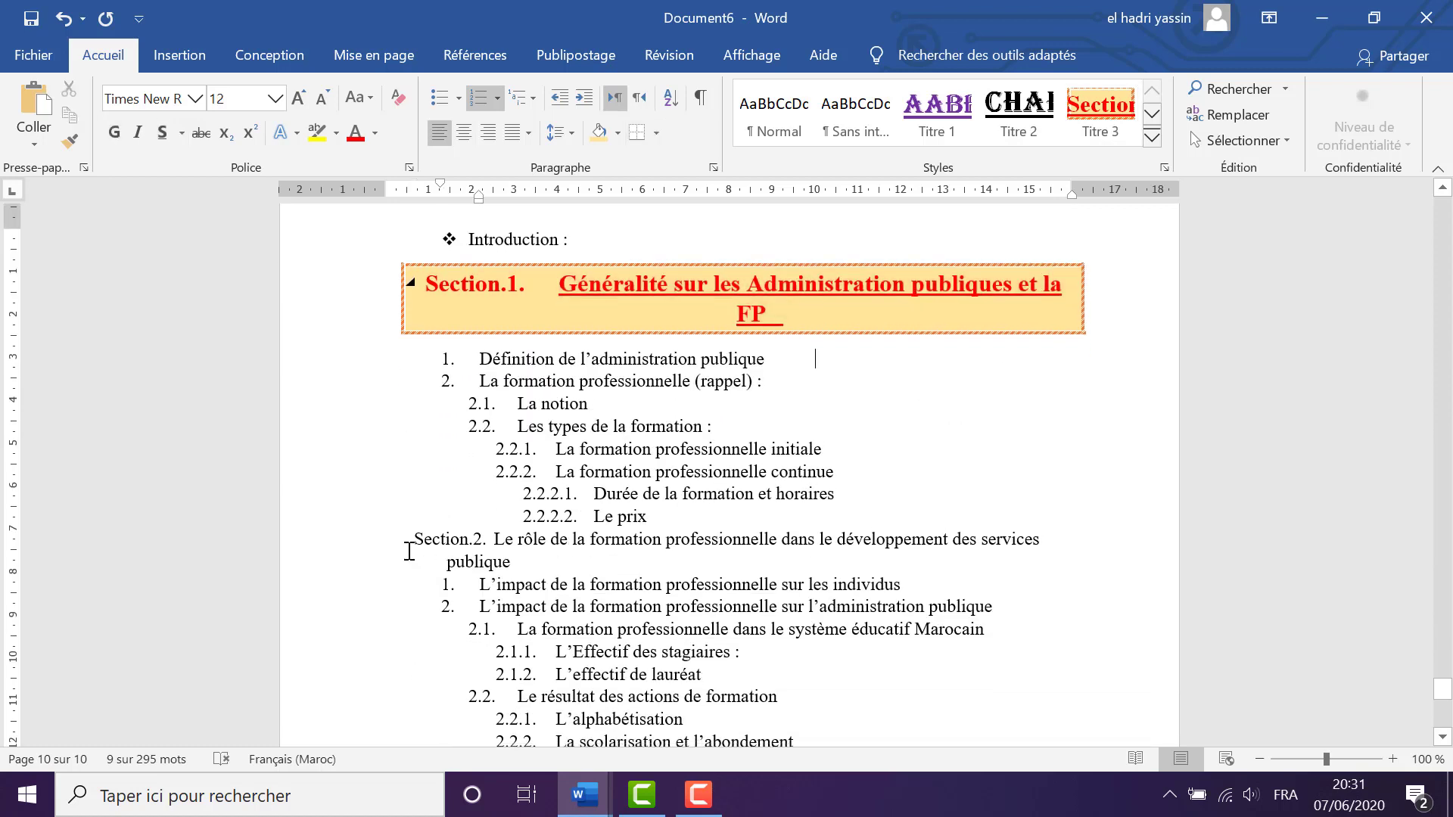
pyautogui.doubleClick(282, 551)
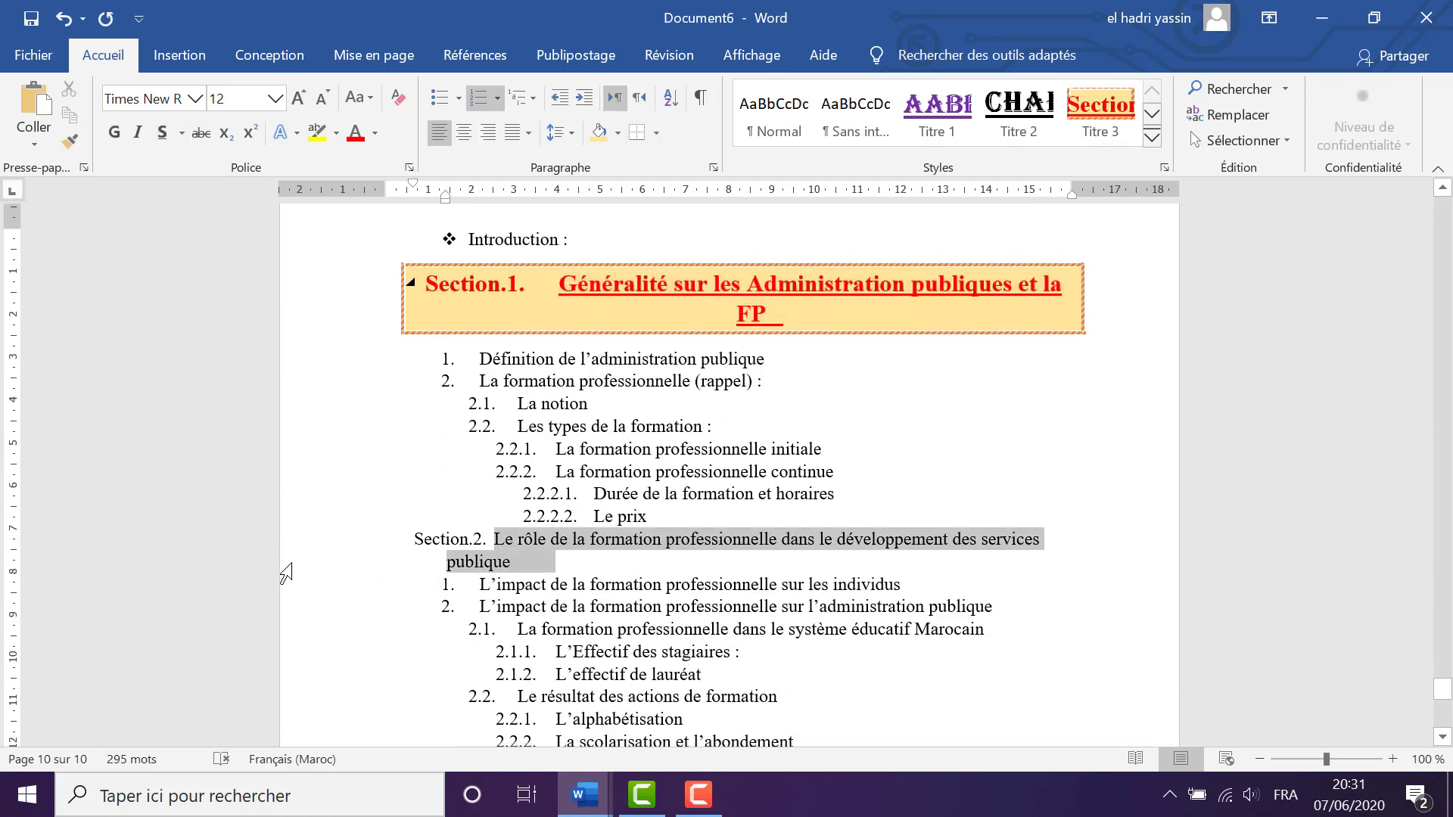
pyautogui.click(1104, 125)
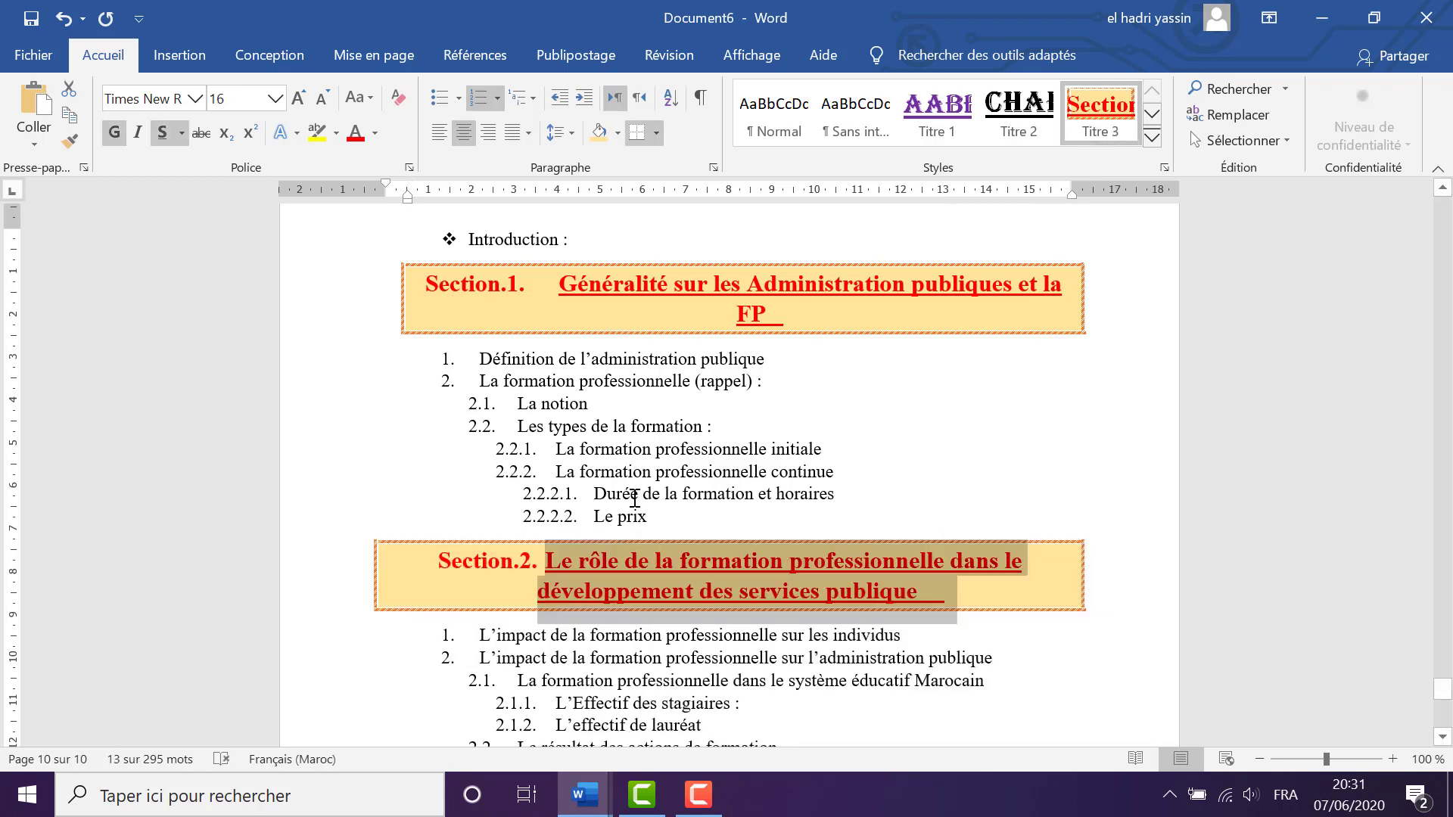
pyautogui.scroll(-5, 629, 499)
pyautogui.scroll(5, 555, 520)
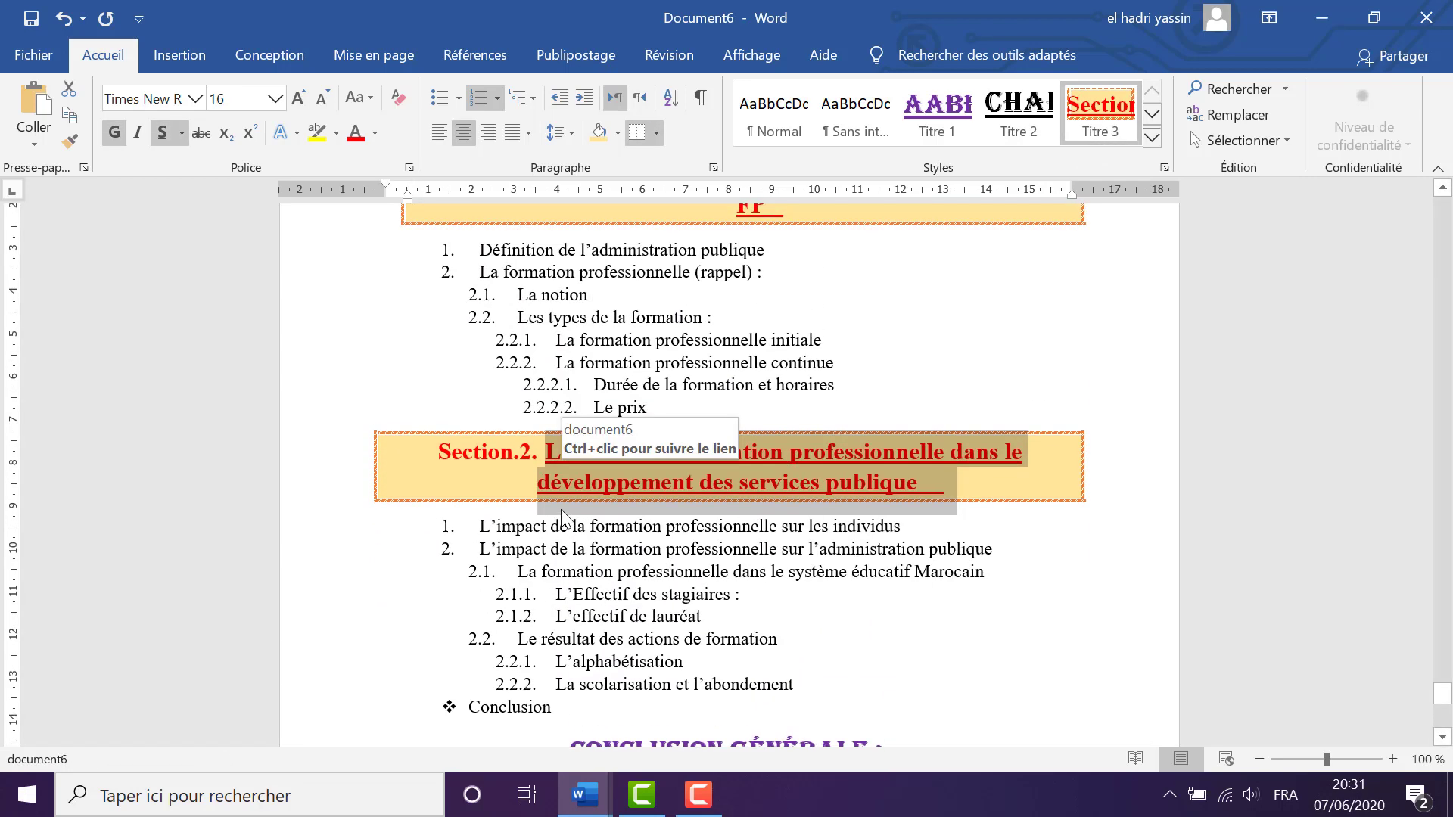
pyautogui.scroll(10, 544, 416)
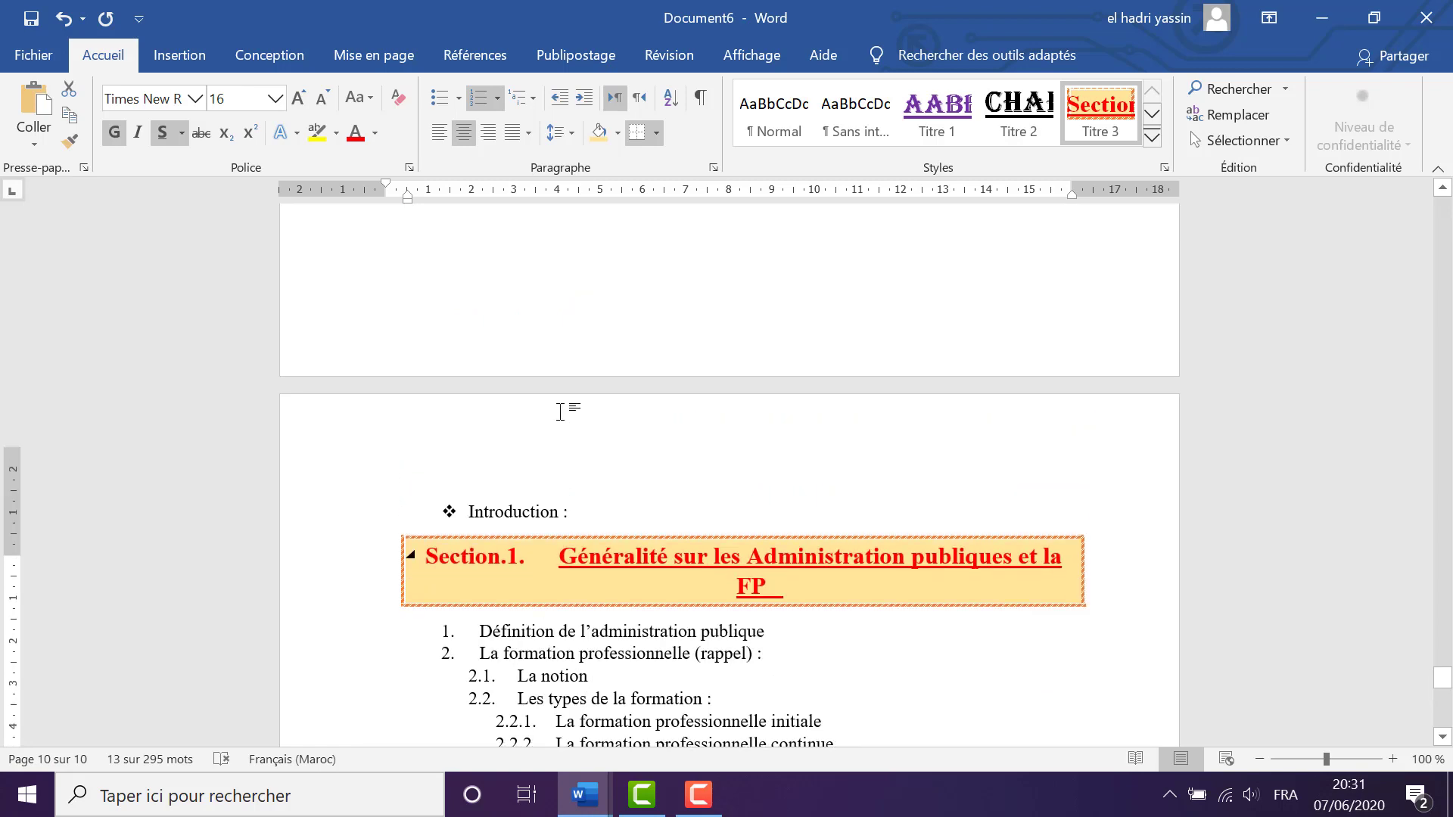
pyautogui.press('Delete')
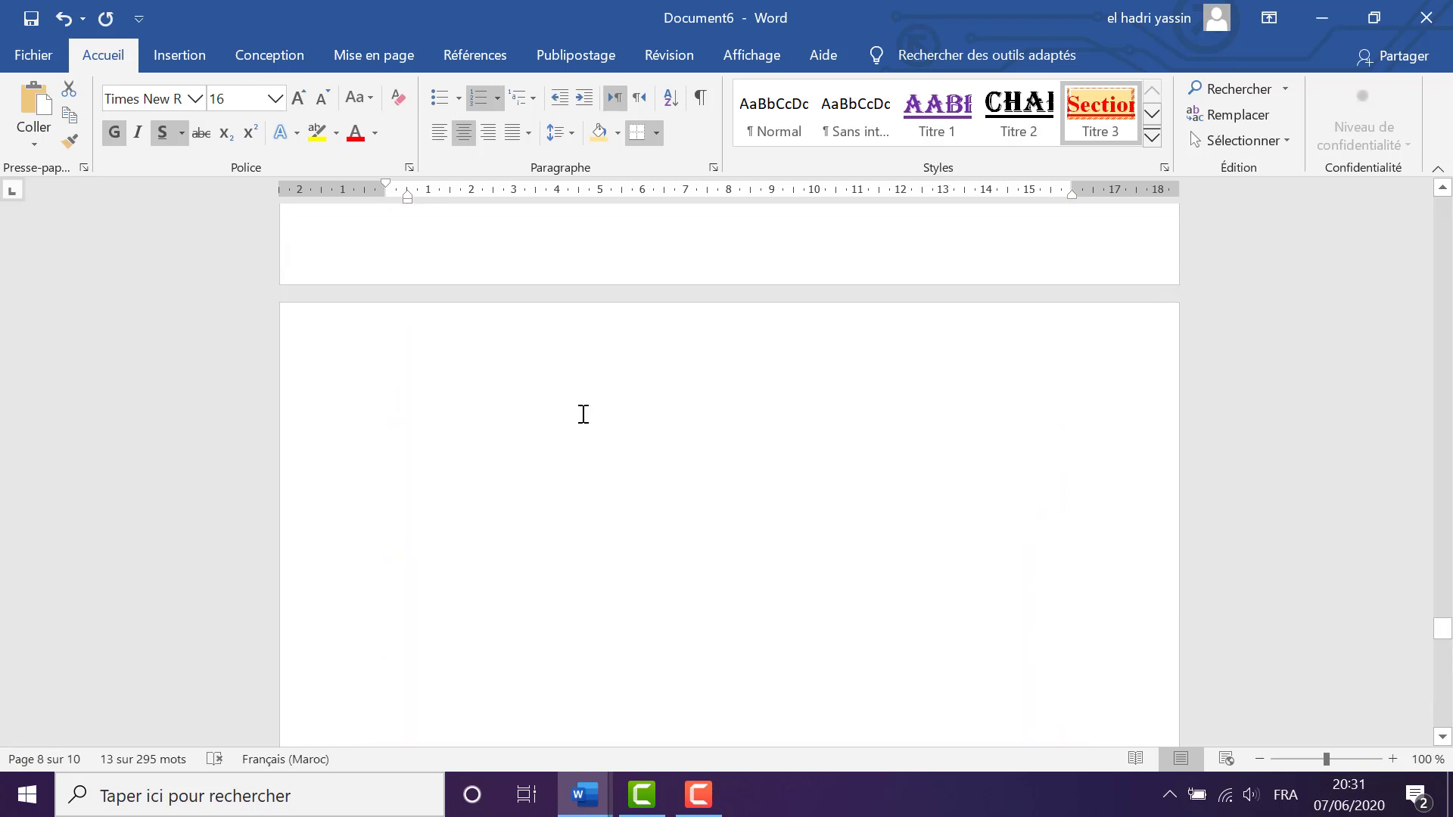
# Make the "Définition :" heading under Section.1 "L'évolution de la gestion de ressources humaines" bold at 14 pt
pyautogui.scroll(18, 506, 459)
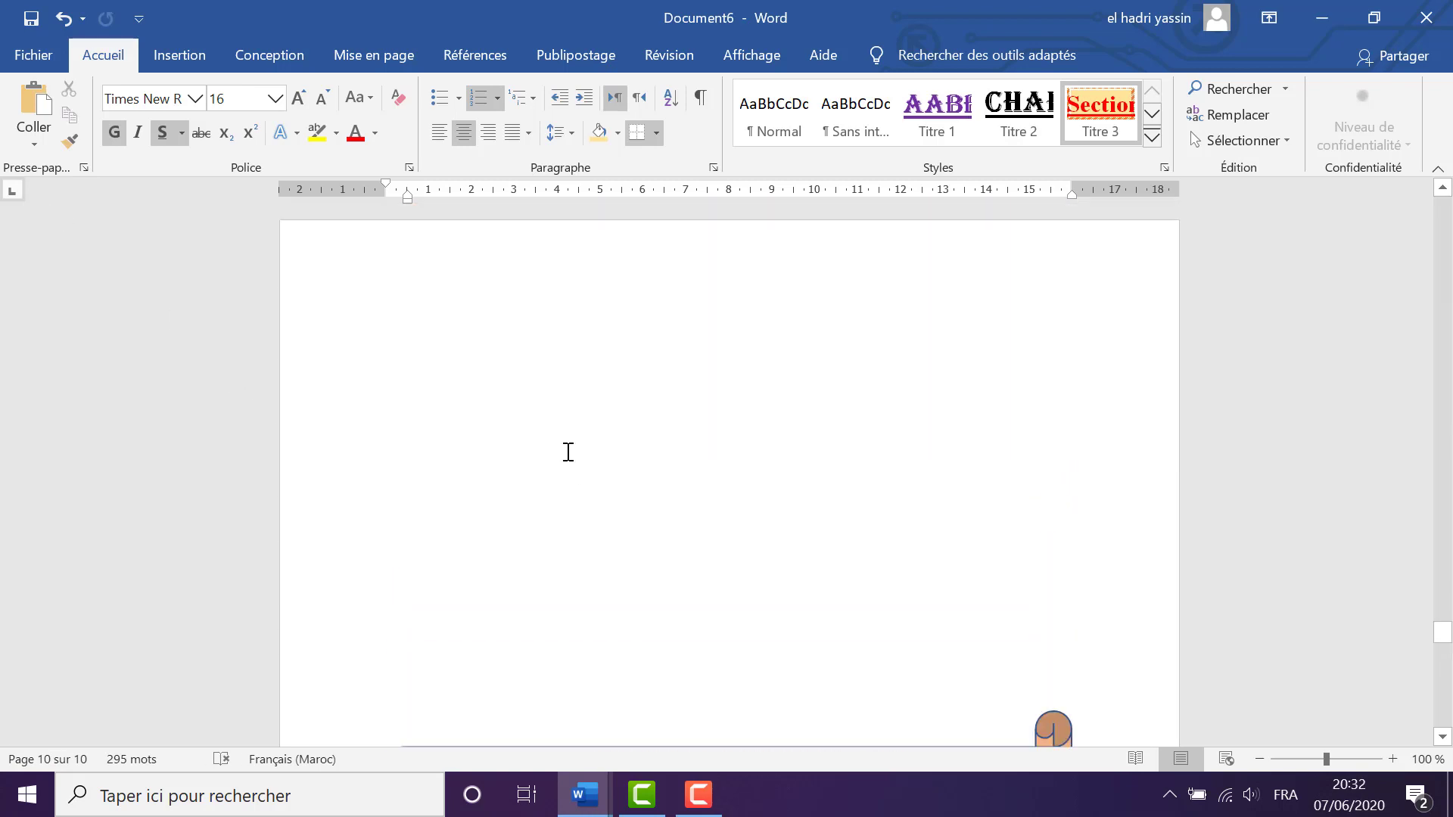
pyautogui.scroll(15, 611, 432)
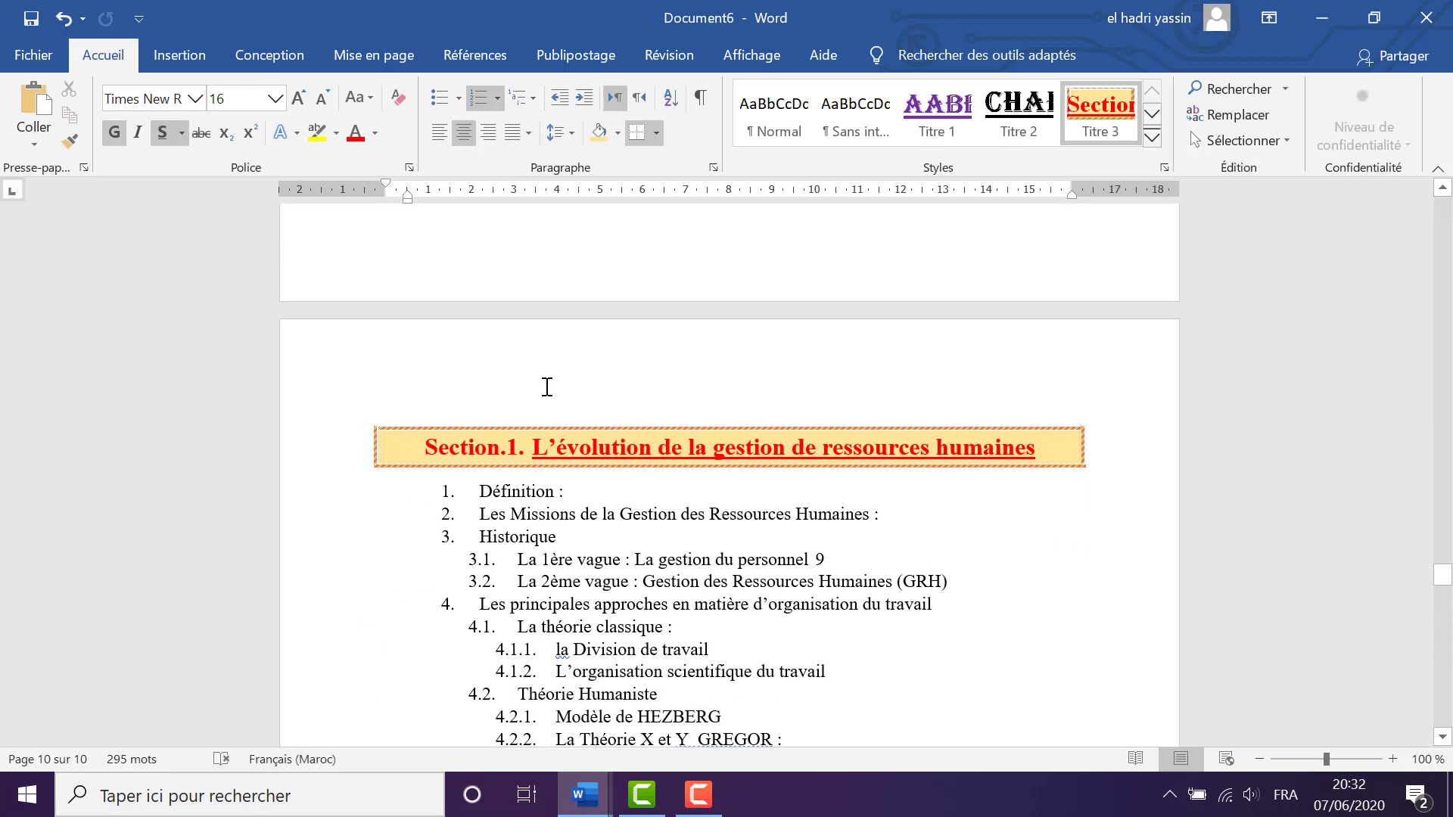
pyautogui.moveTo(584, 492); pyautogui.dragTo(545, 488)
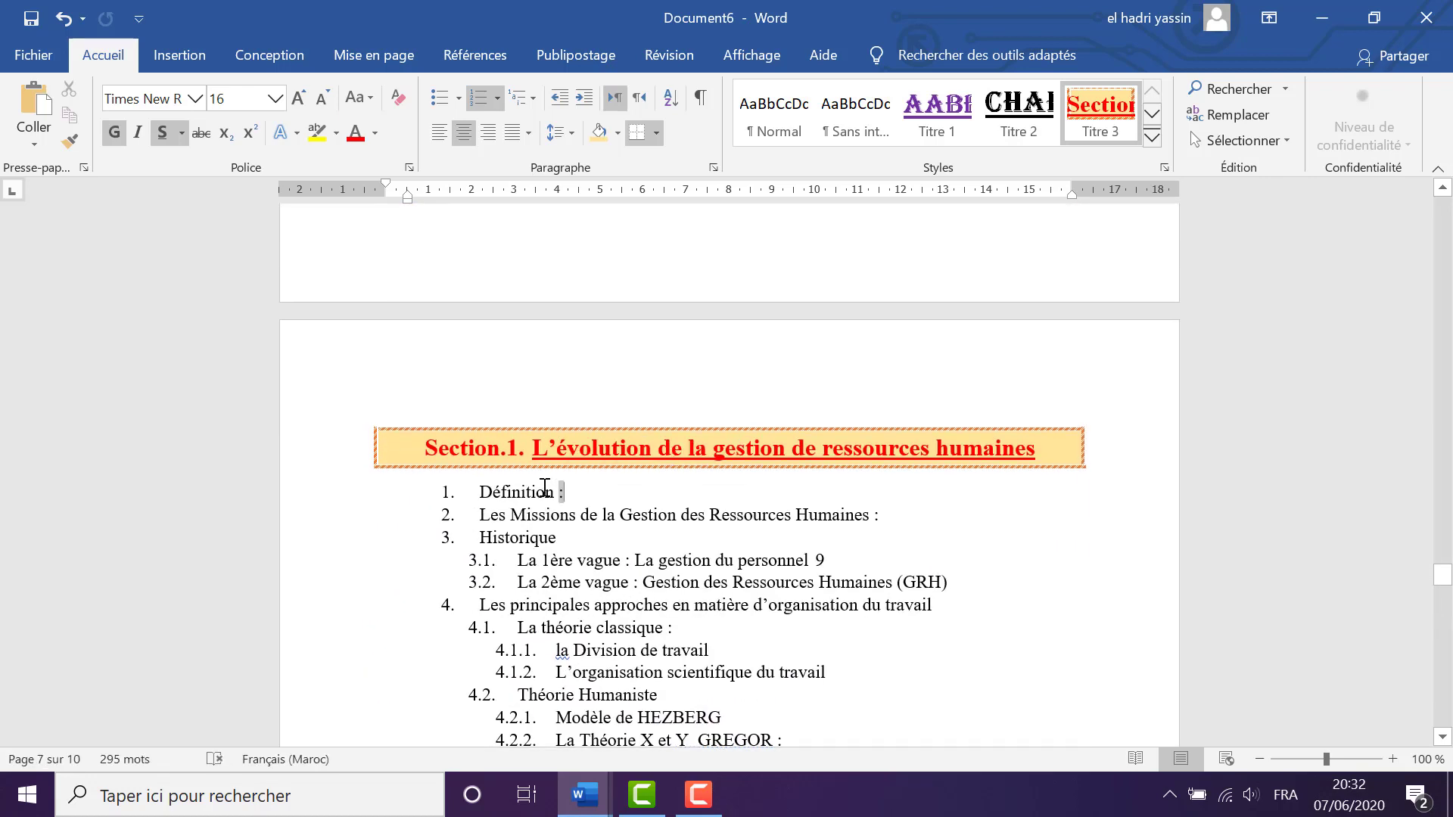
pyautogui.click(299, 98)
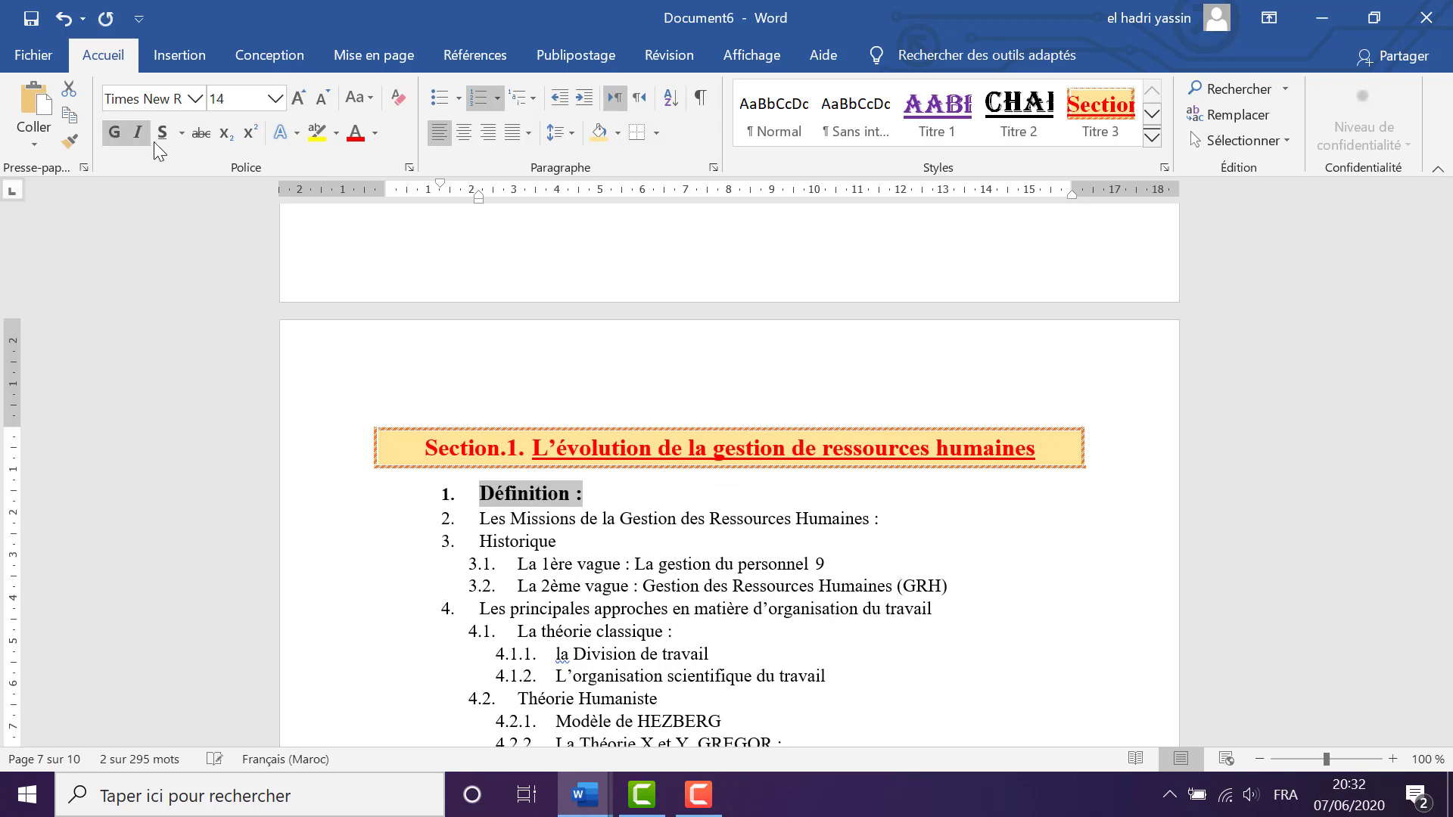
pyautogui.click(376, 134)
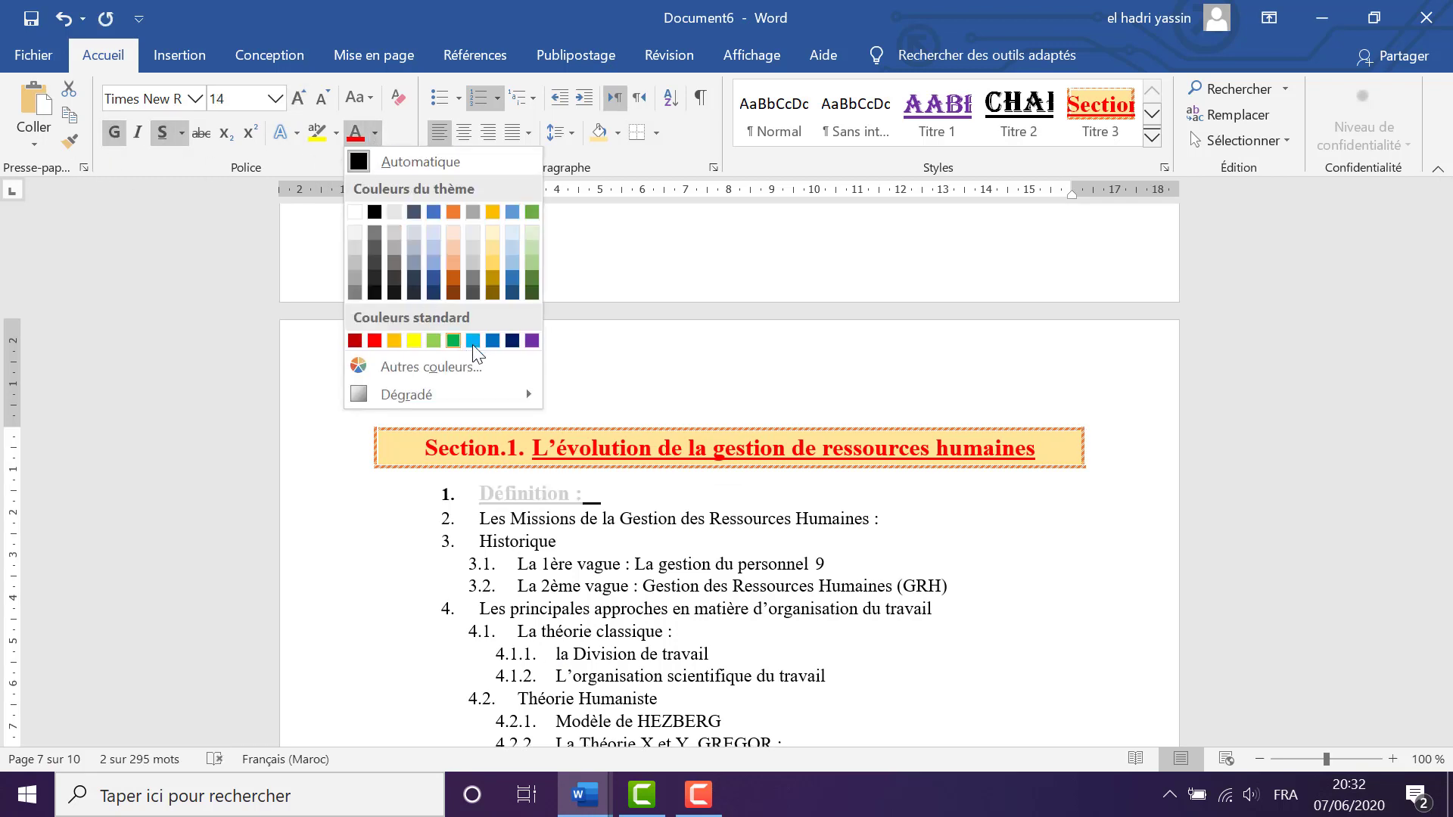
pyautogui.click(493, 341)
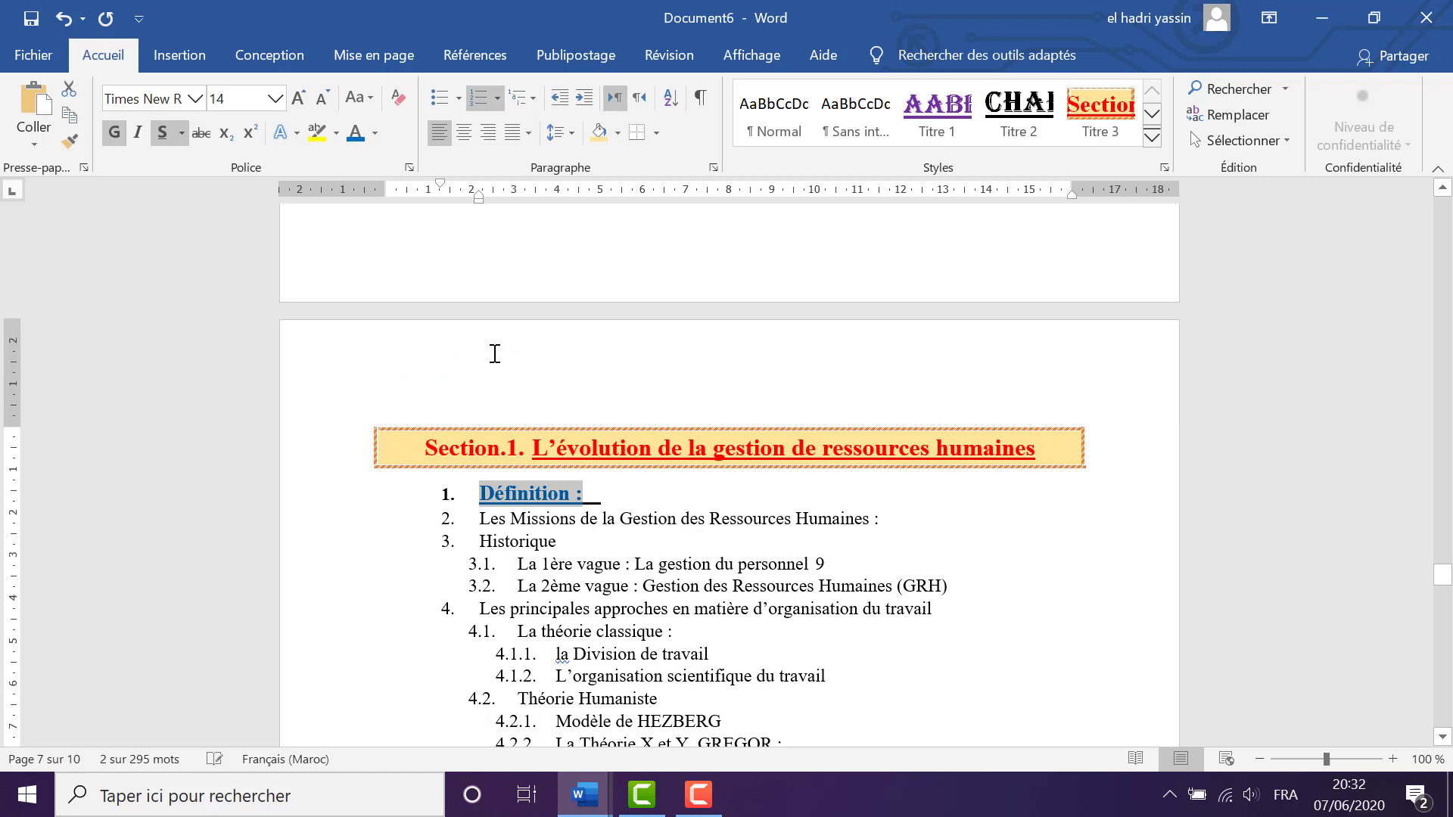
pyautogui.click(595, 501)
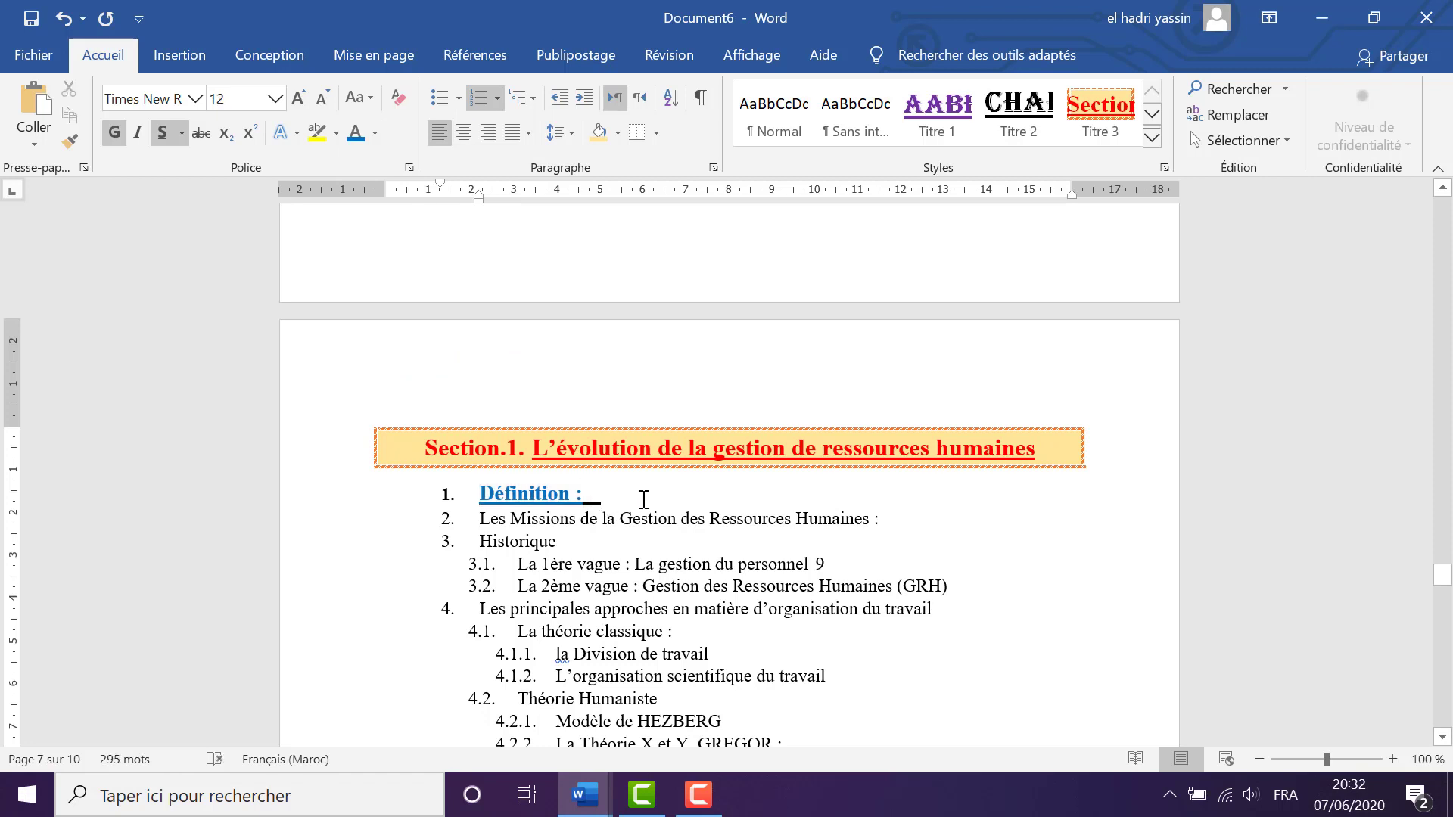
pyautogui.hotkey('ctrl', 'z')
pyautogui.hotkey('ctrl', 'z')
# Underline the whole "Définition :" line and colour it blue, including its number
pyautogui.click(311, 507)
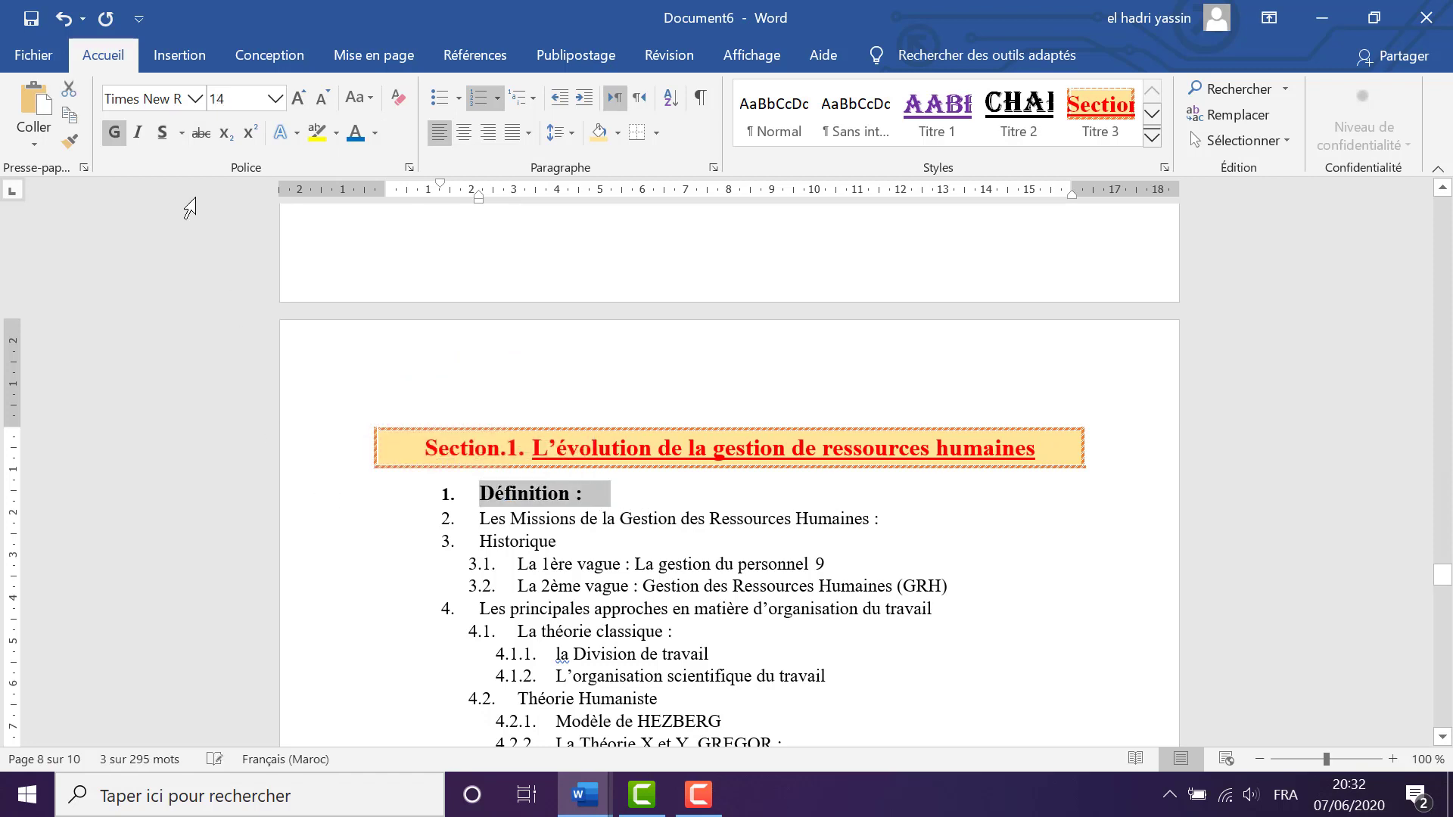
pyautogui.click(164, 139)
pyautogui.click(356, 136)
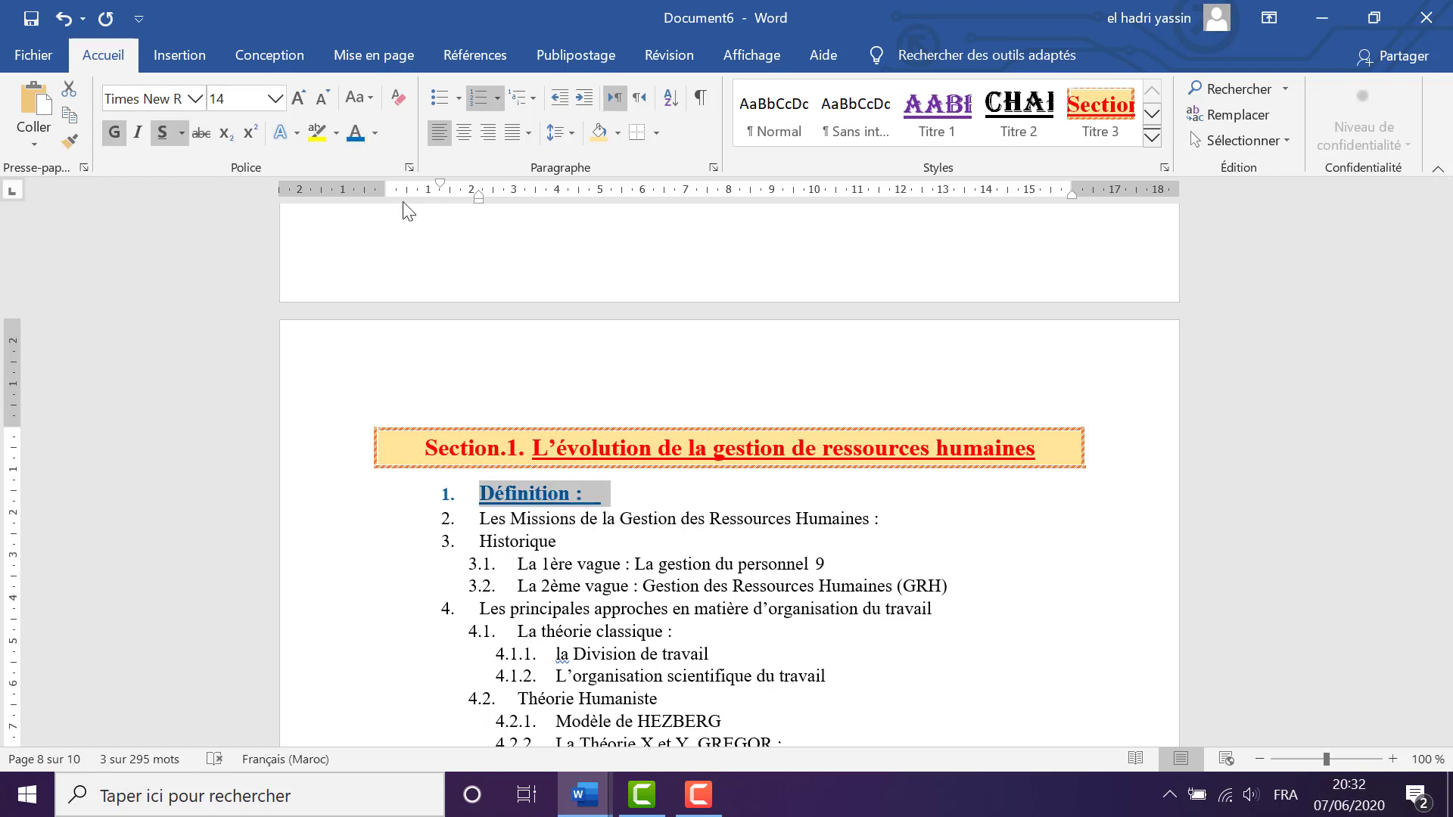
# Update the Titre 4 style to match the formatting of the "Définition :" heading
pyautogui.click(1154, 117)
pyautogui.rightClick(787, 126)
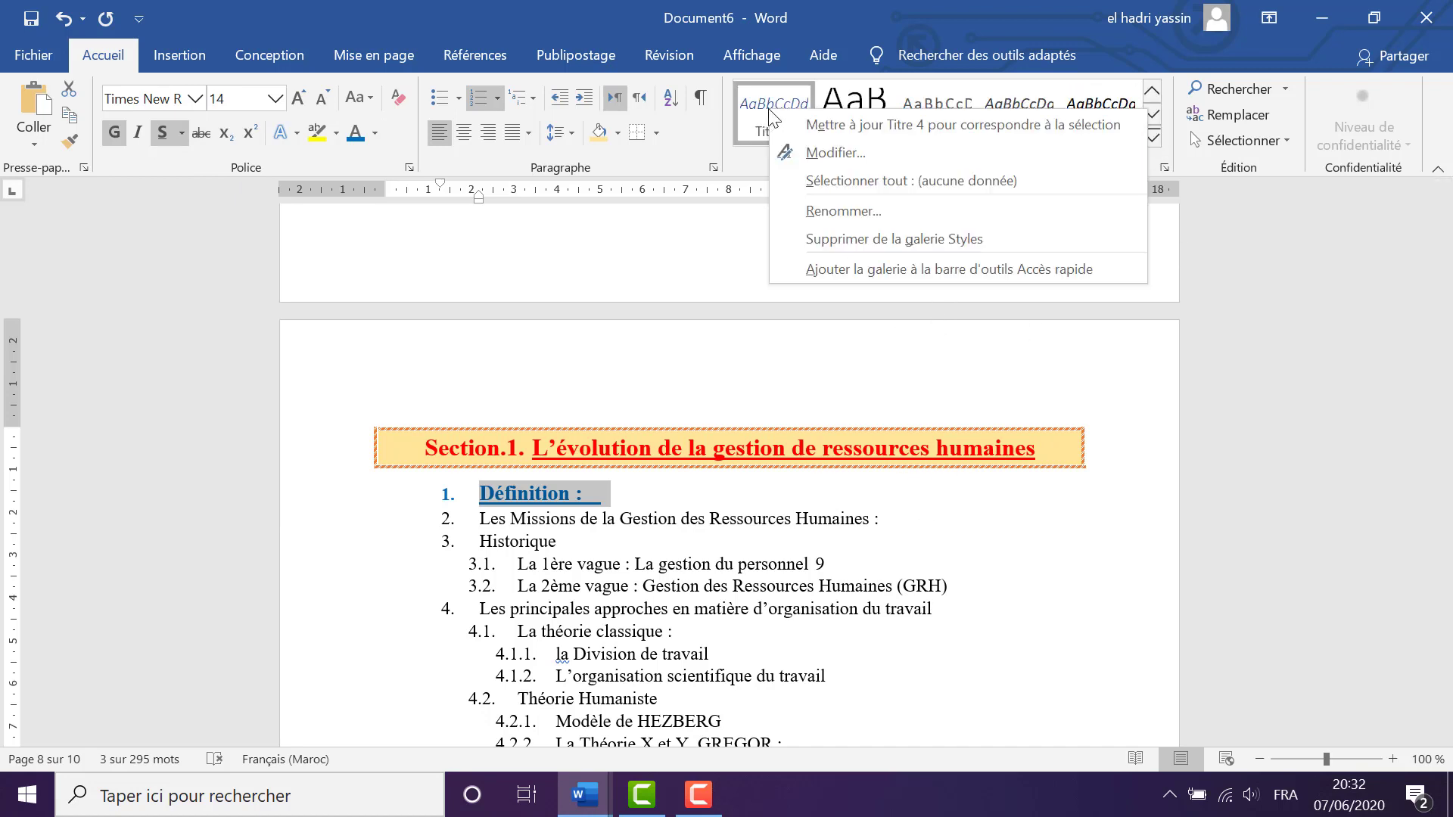
pyautogui.click(989, 126)
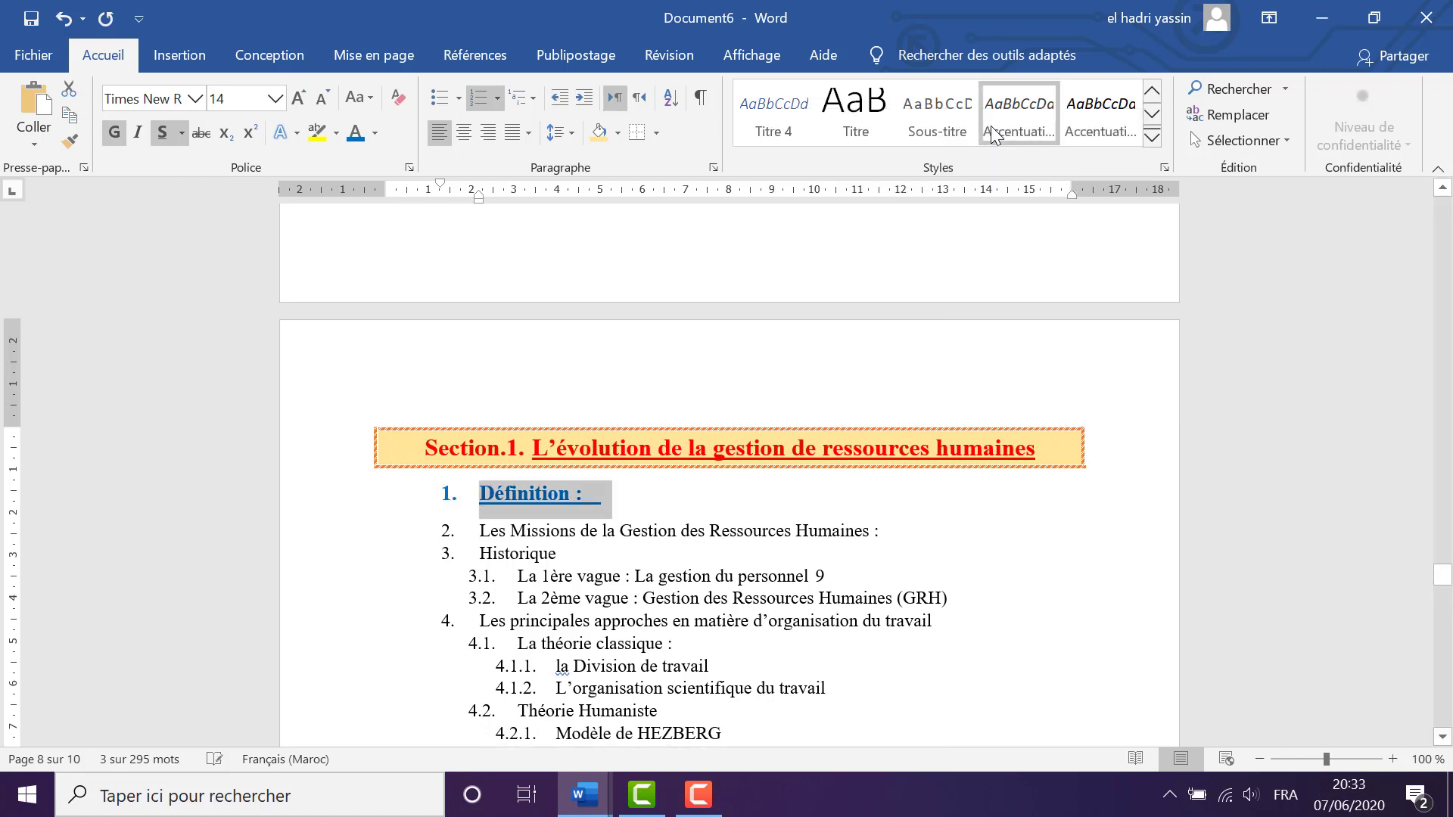
pyautogui.click(554, 485)
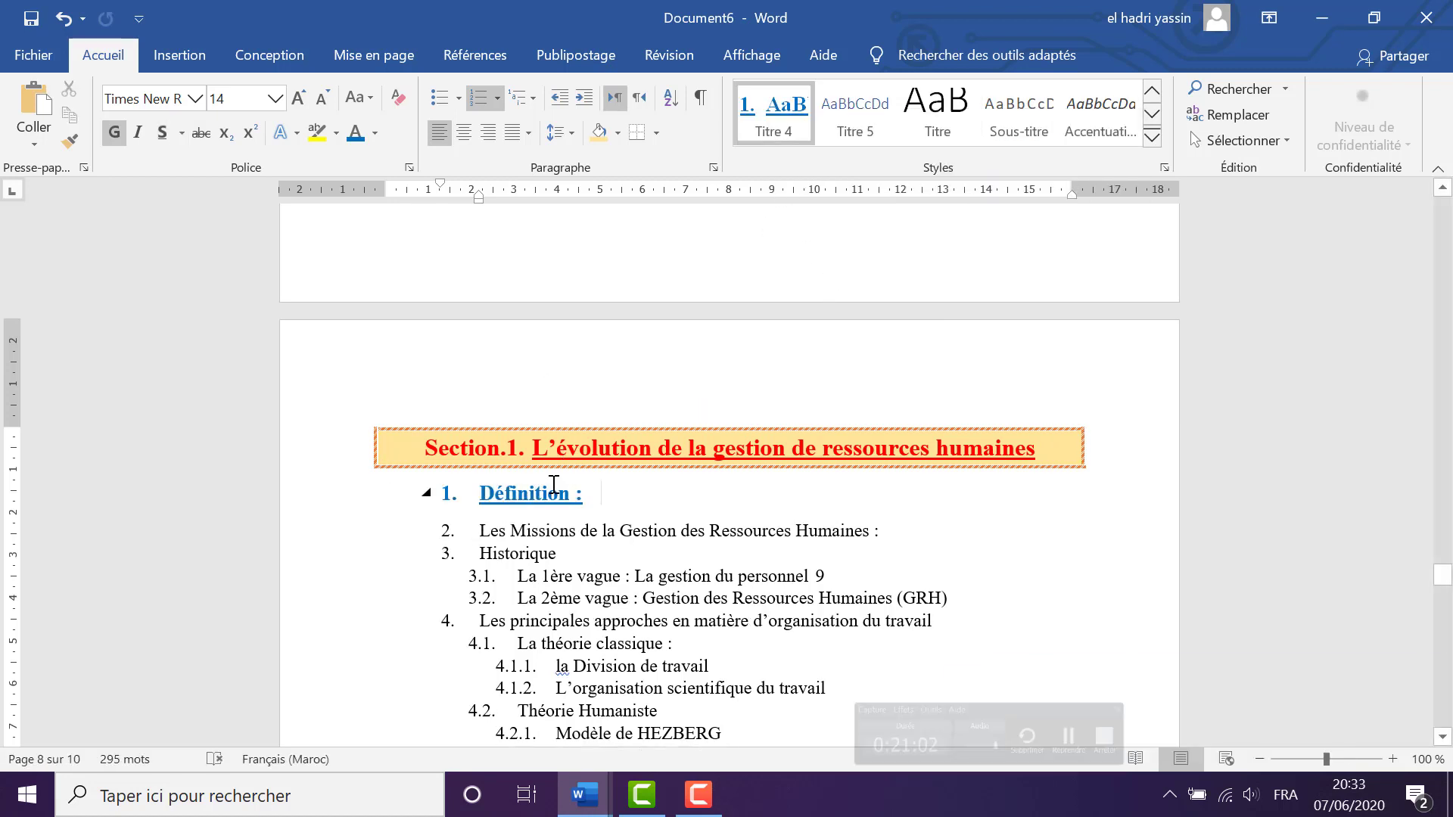
# Apply the Titre 4 style to the headings "Les Missions de la Gestion des Ressources Humaines :" and "Historique"
pyautogui.moveTo(336, 539); pyautogui.dragTo(337, 564)
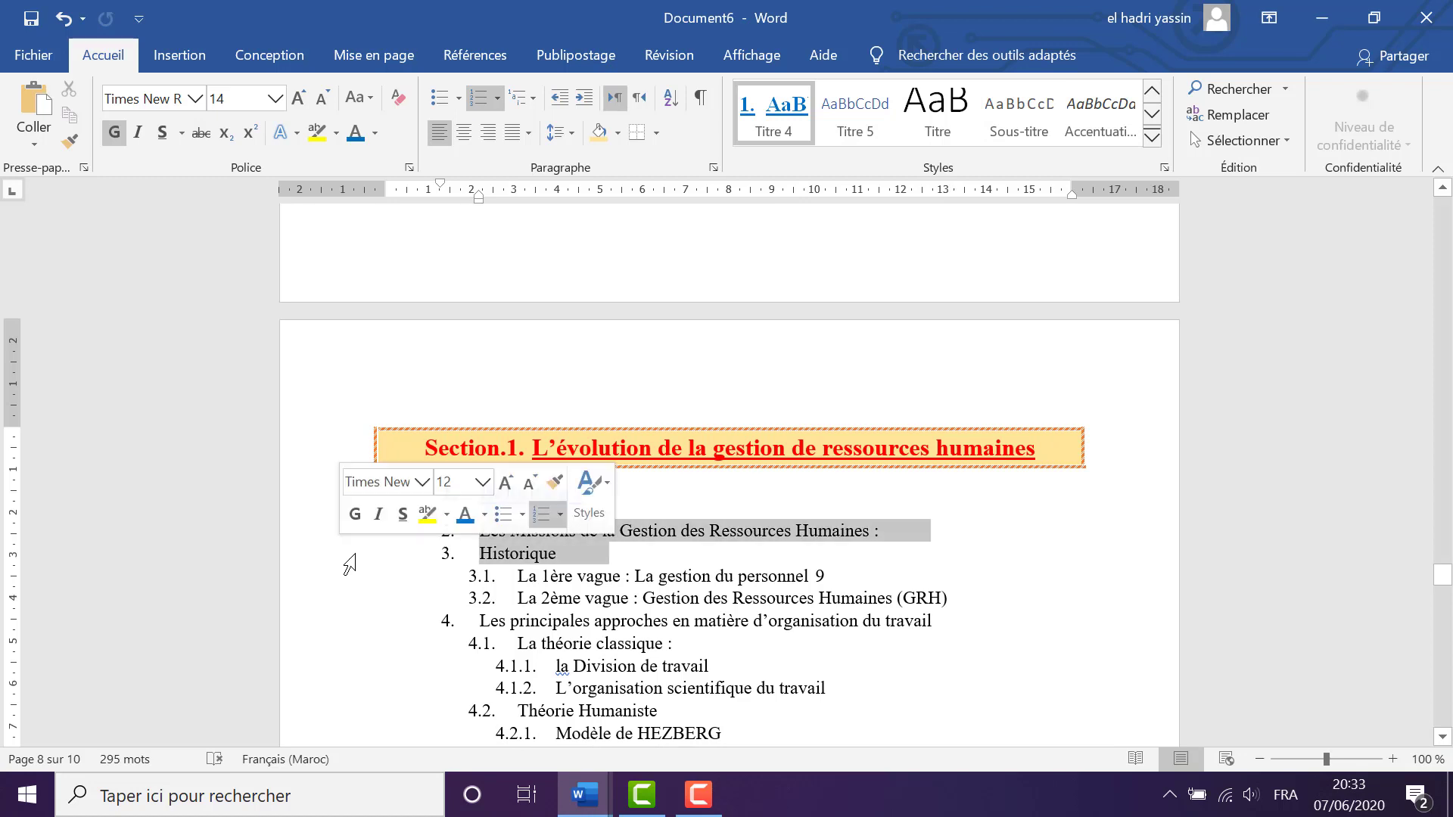
pyautogui.click(769, 131)
pyautogui.click(769, 130)
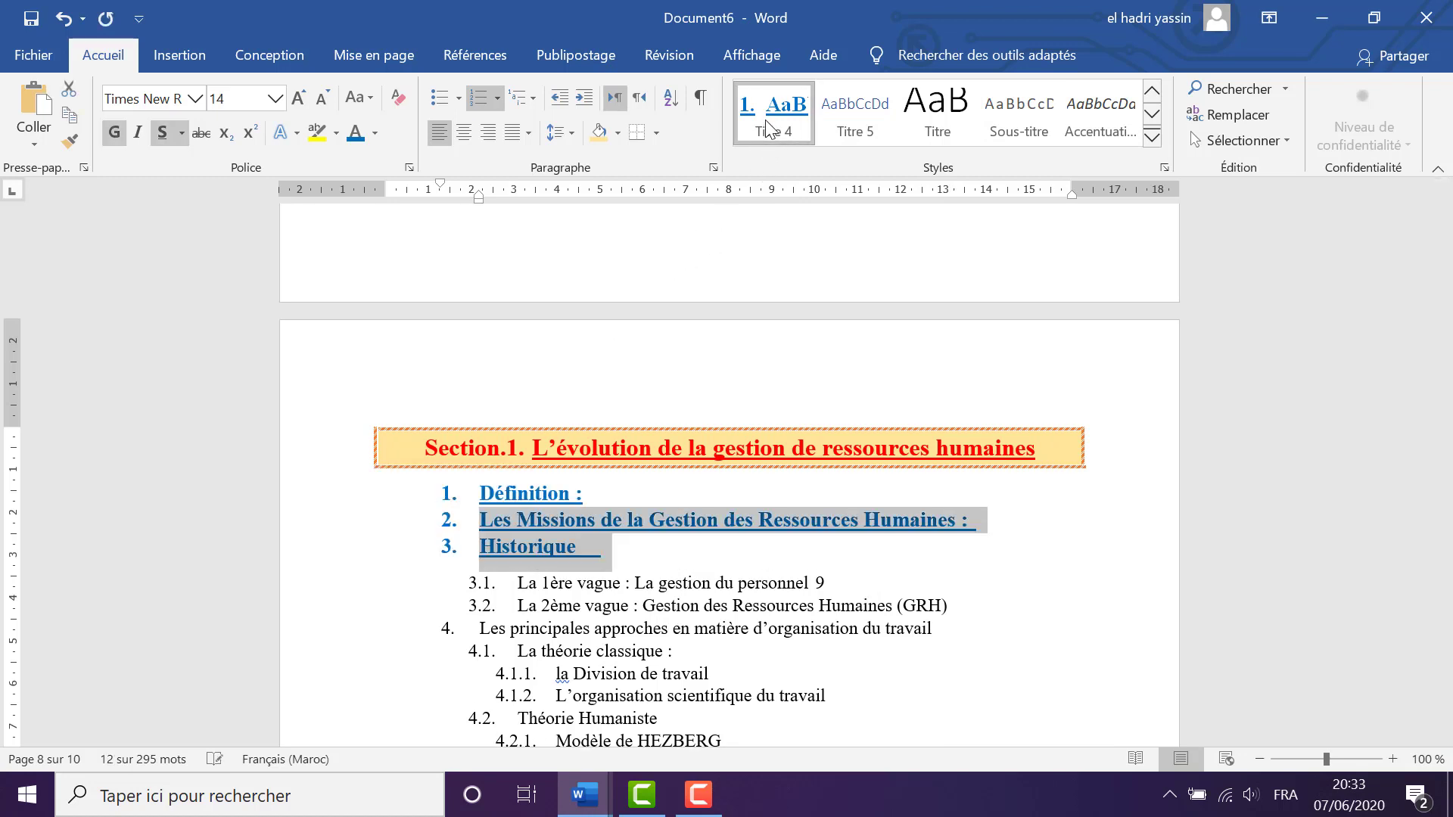
# Apply the Titre 4 style to "Les principales approches en matière d'organisation du travail" and remove its trailing blank, keeping the numbering
pyautogui.scroll(-5, 647, 505)
pyautogui.click(328, 355)
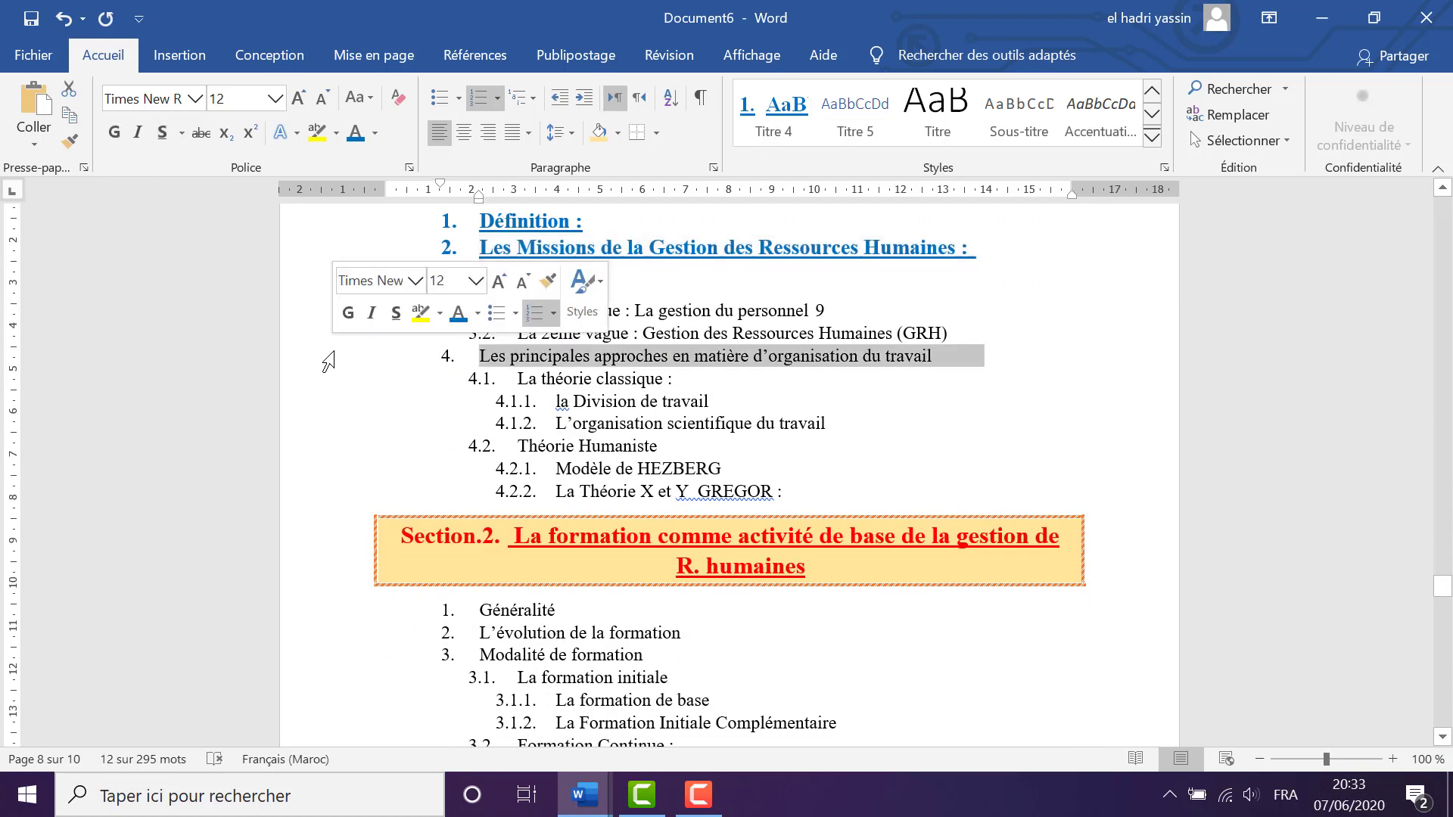
pyautogui.click(767, 107)
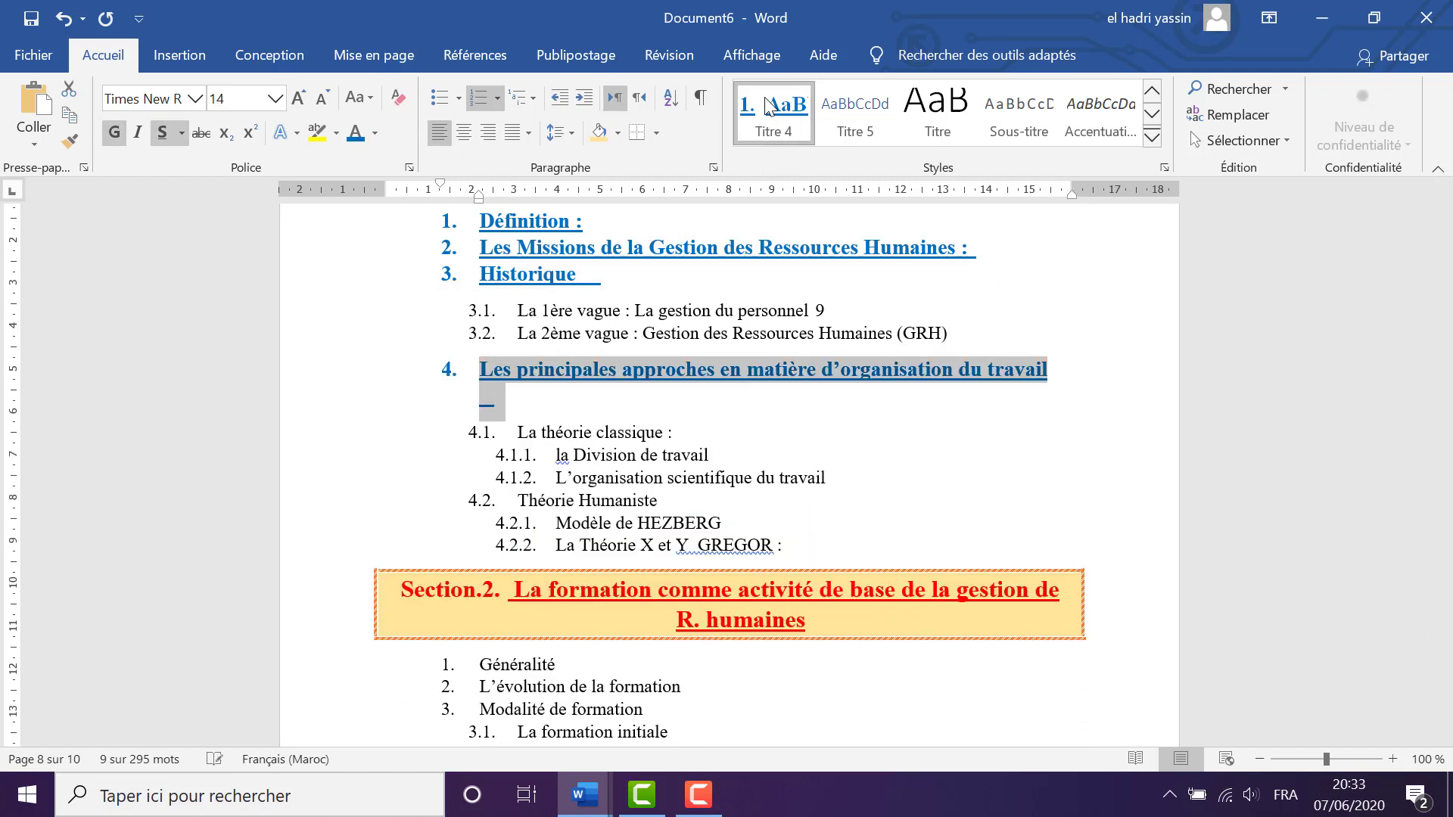
pyautogui.click(537, 390)
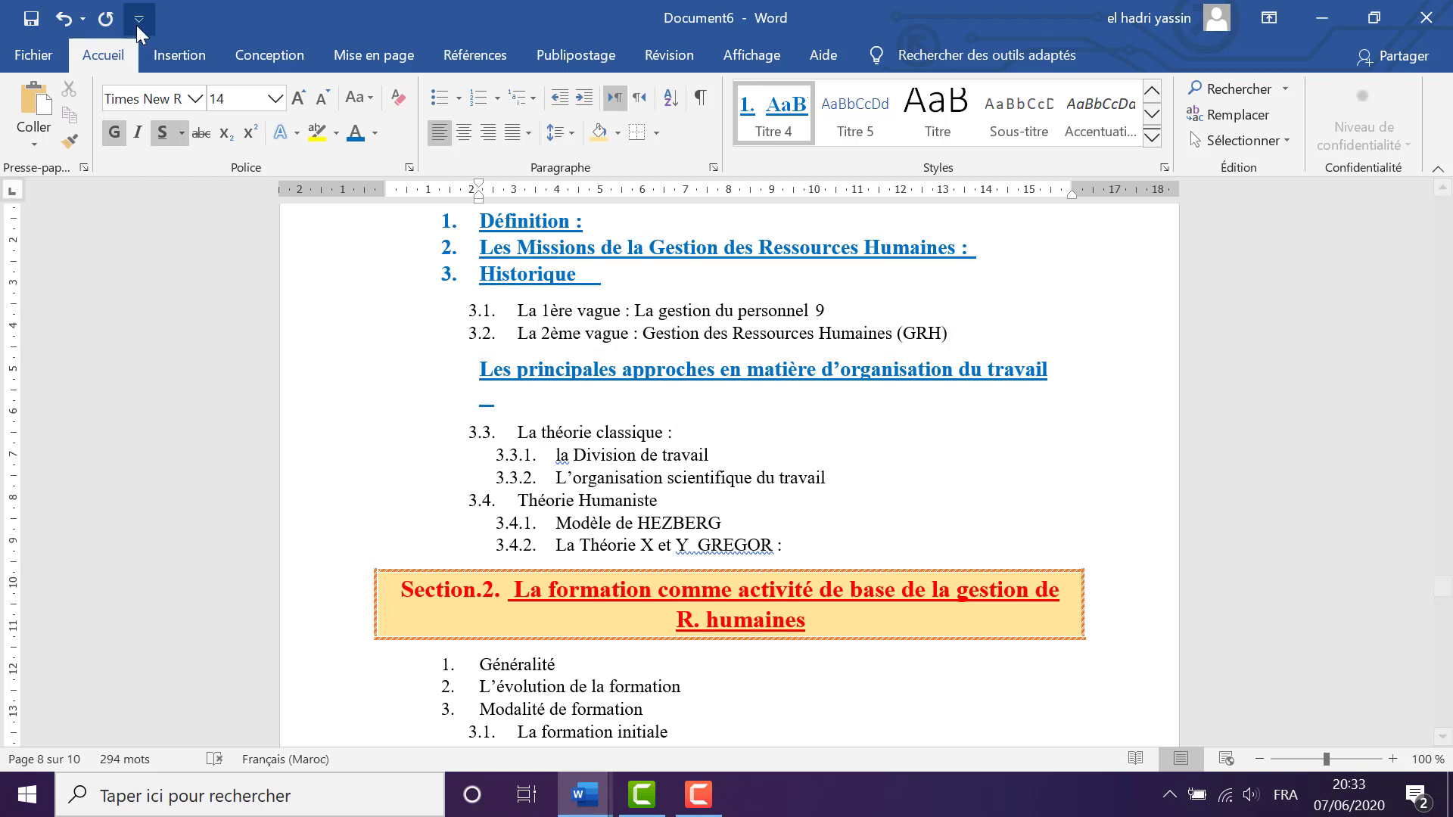
pyautogui.click(65, 20)
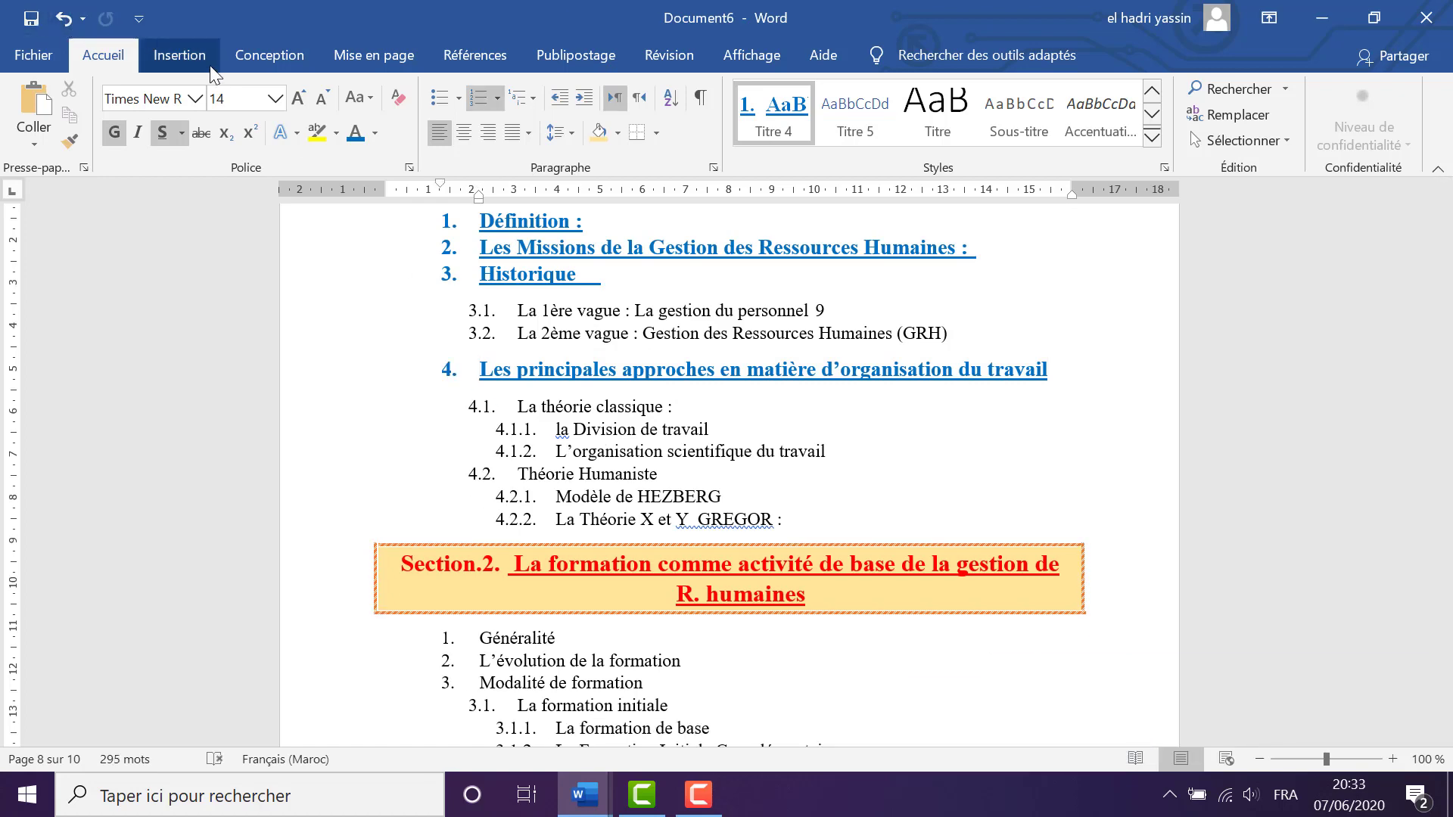
# Apply the Titre 4 style to "Généralité", "L'évolution de la formation" and "Modalité de formation" under Section.2, including blue underlined text
pyautogui.click(374, 56)
pyautogui.scroll(2, 805, 640)
pyautogui.scroll(-5, 785, 511)
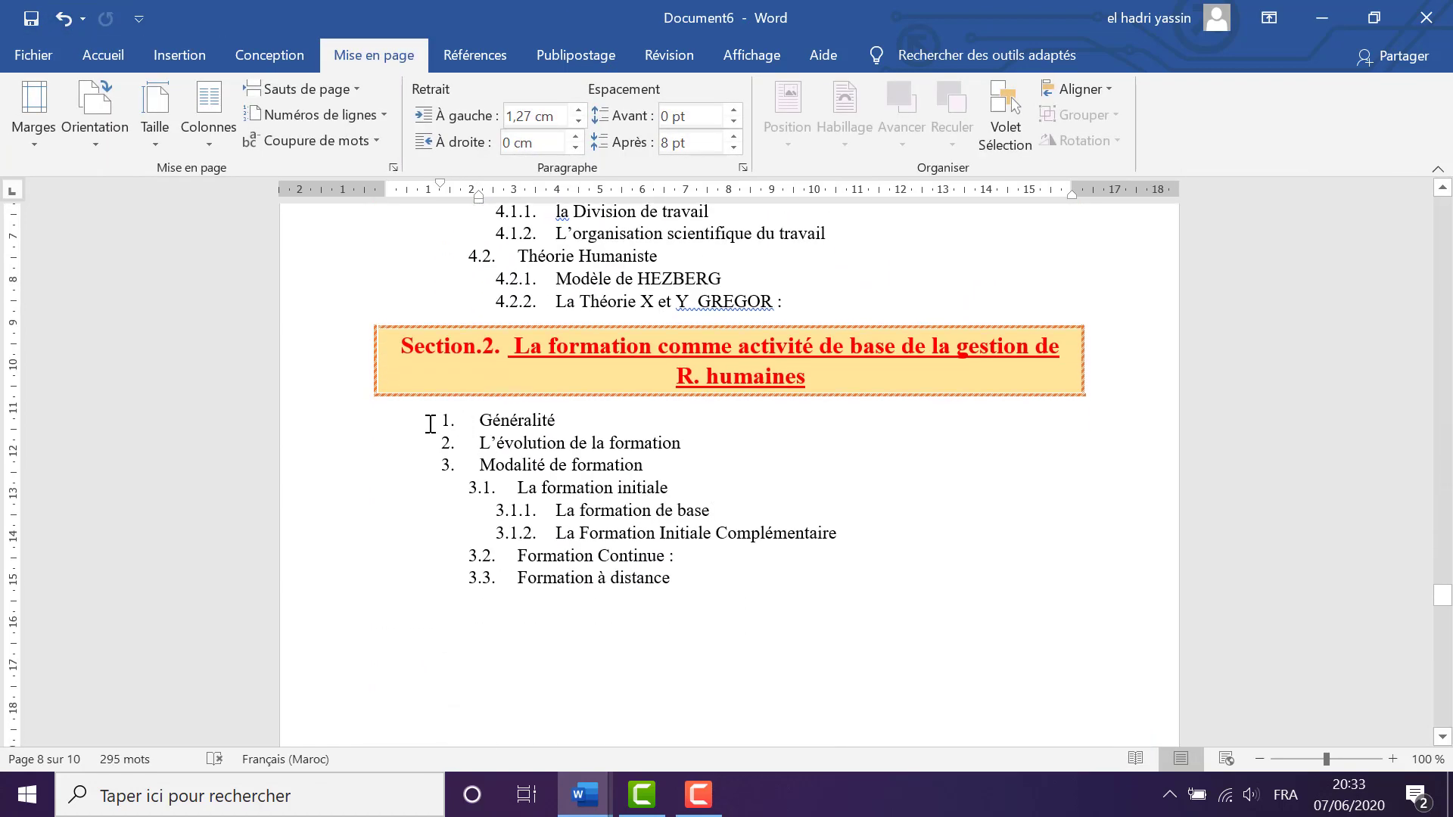
pyautogui.moveTo(487, 420); pyautogui.dragTo(715, 463)
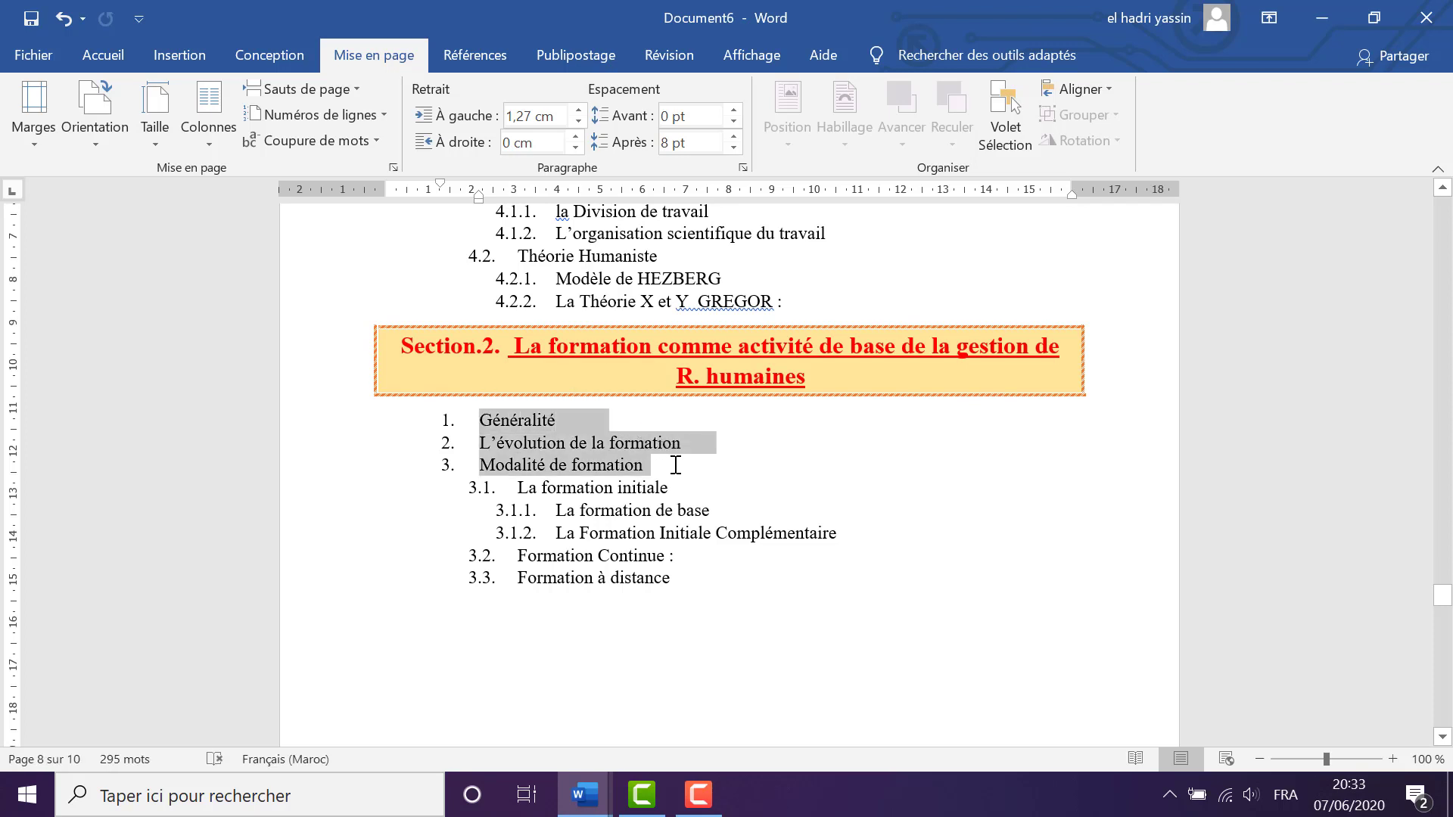
pyautogui.click(103, 55)
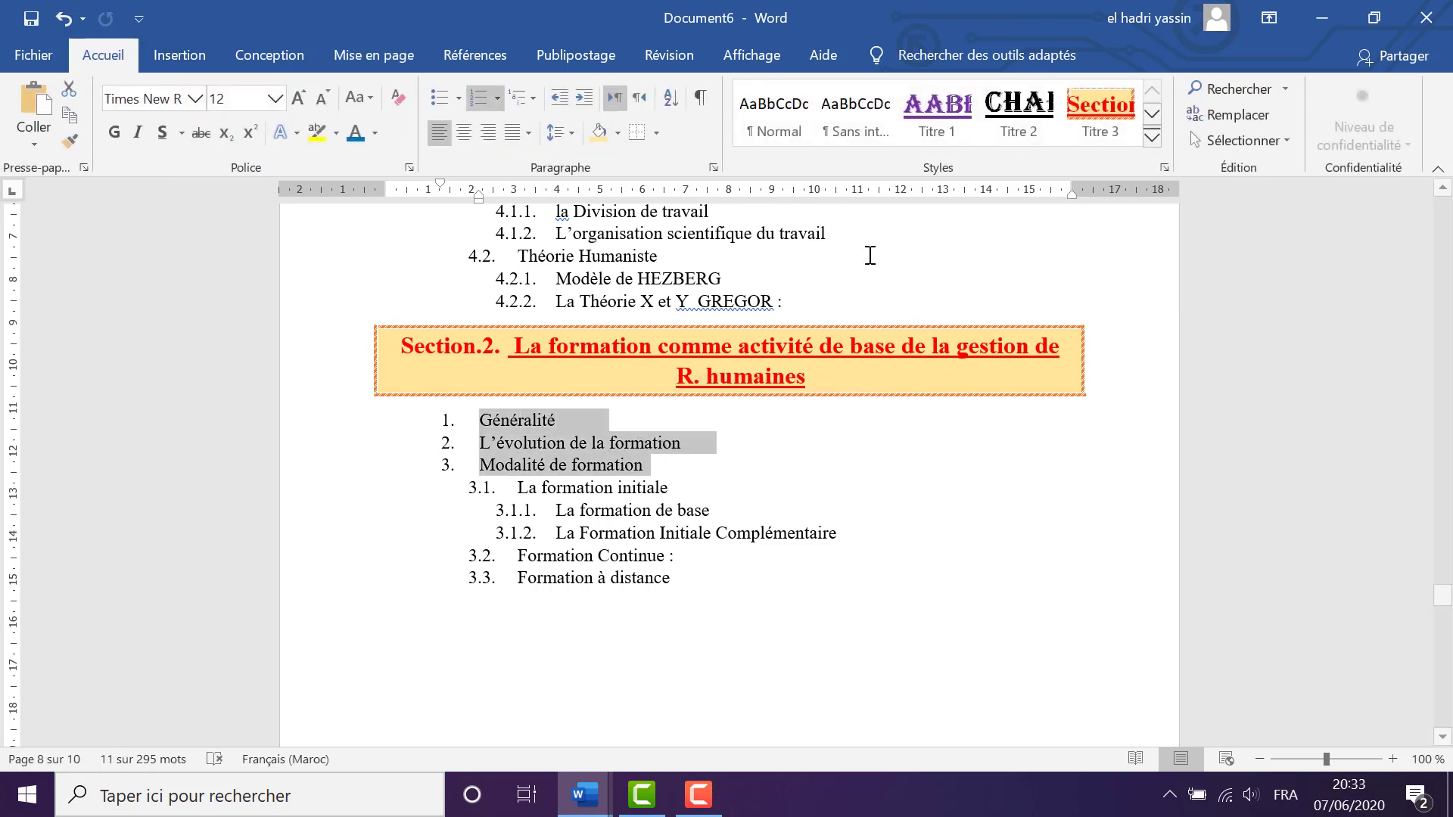
pyautogui.click(1152, 114)
pyautogui.click(770, 122)
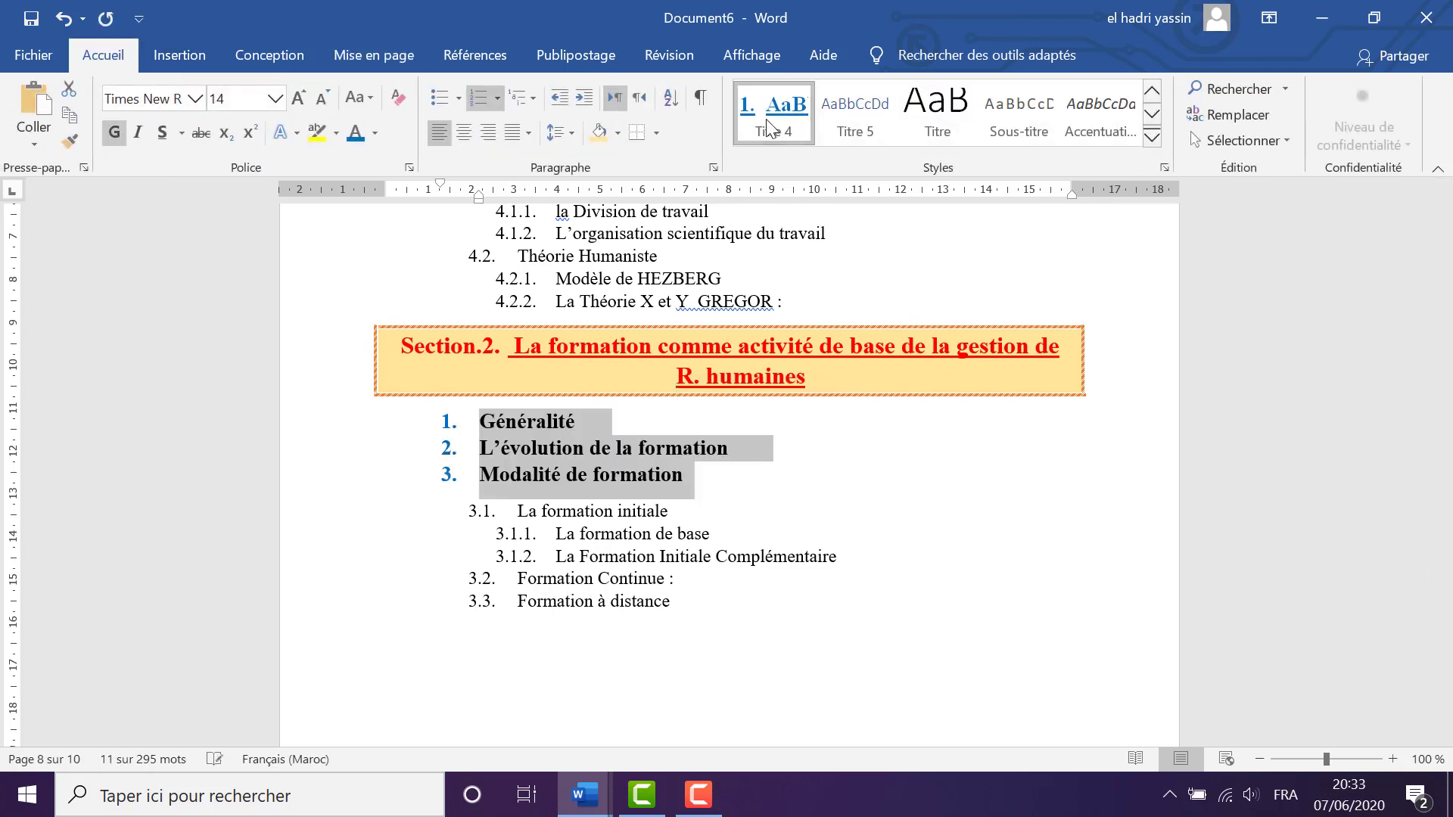
pyautogui.scroll(-10, 742, 556)
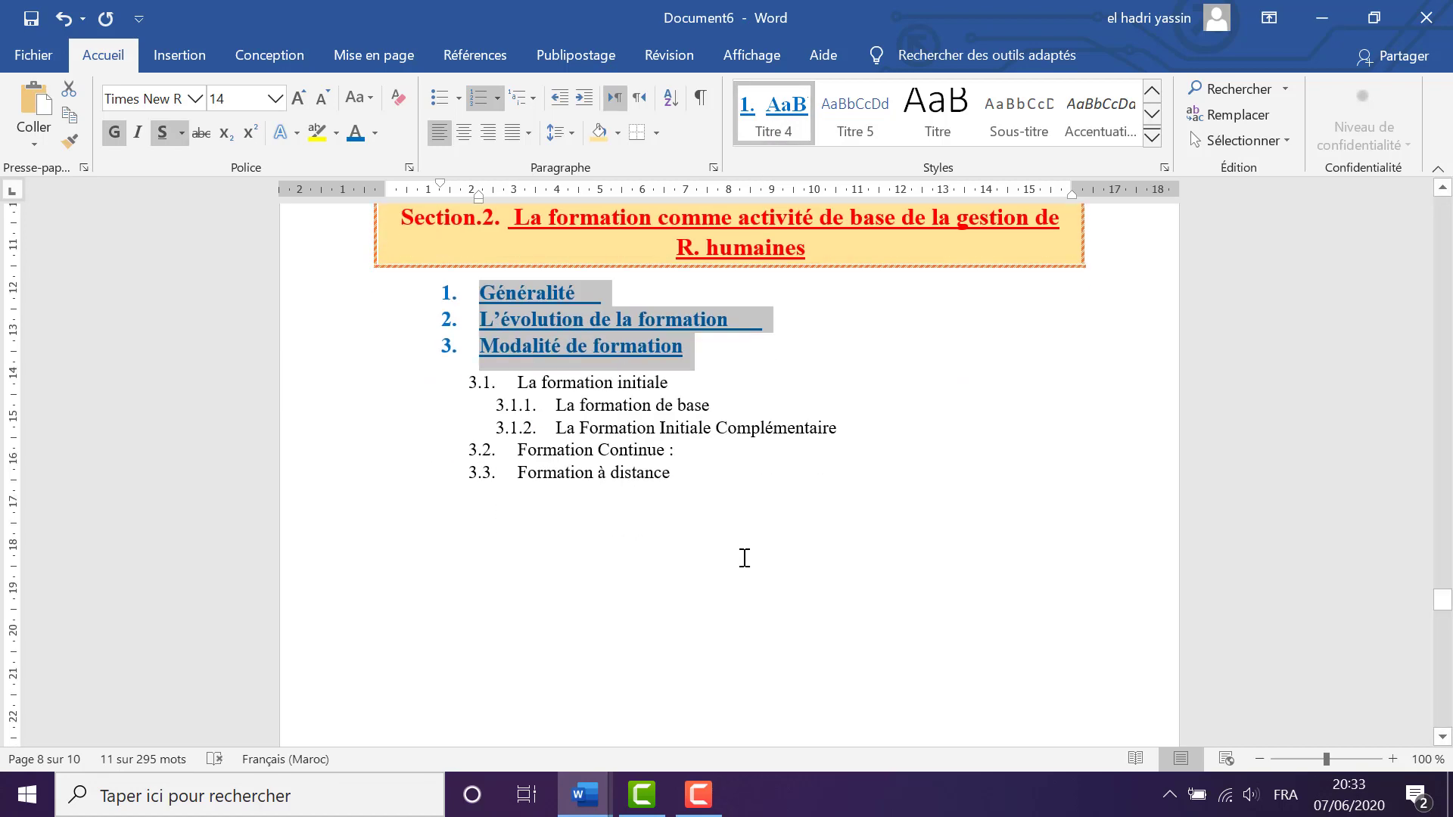
pyautogui.scroll(-12, 740, 550)
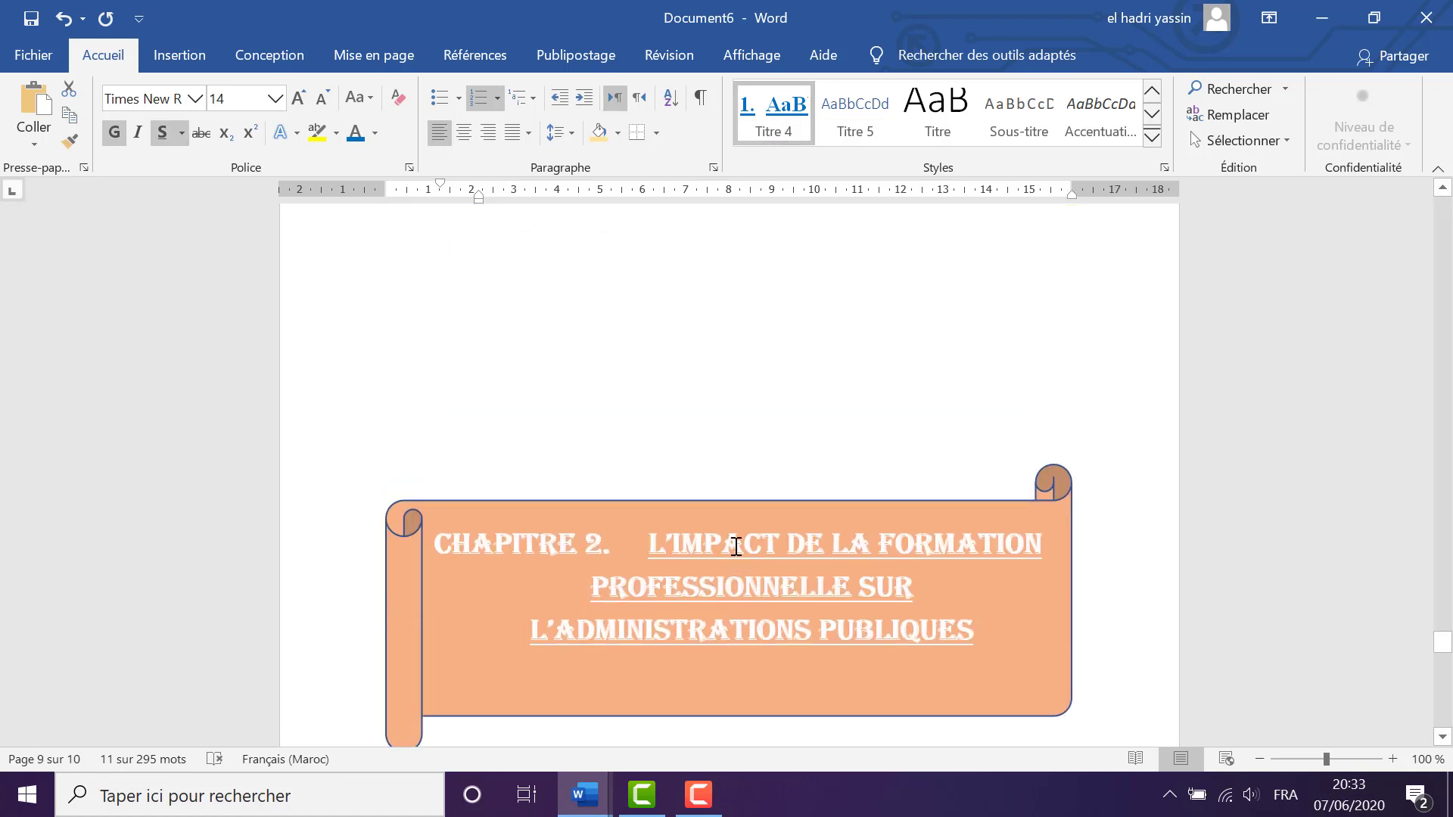
# Apply the Titre 4 style, with blue underlined text, to "Définition de l'administration publique" and "La formation professionnelle (rappel) :" under Chapitre 2's Section.1
pyautogui.scroll(-6, 681, 492)
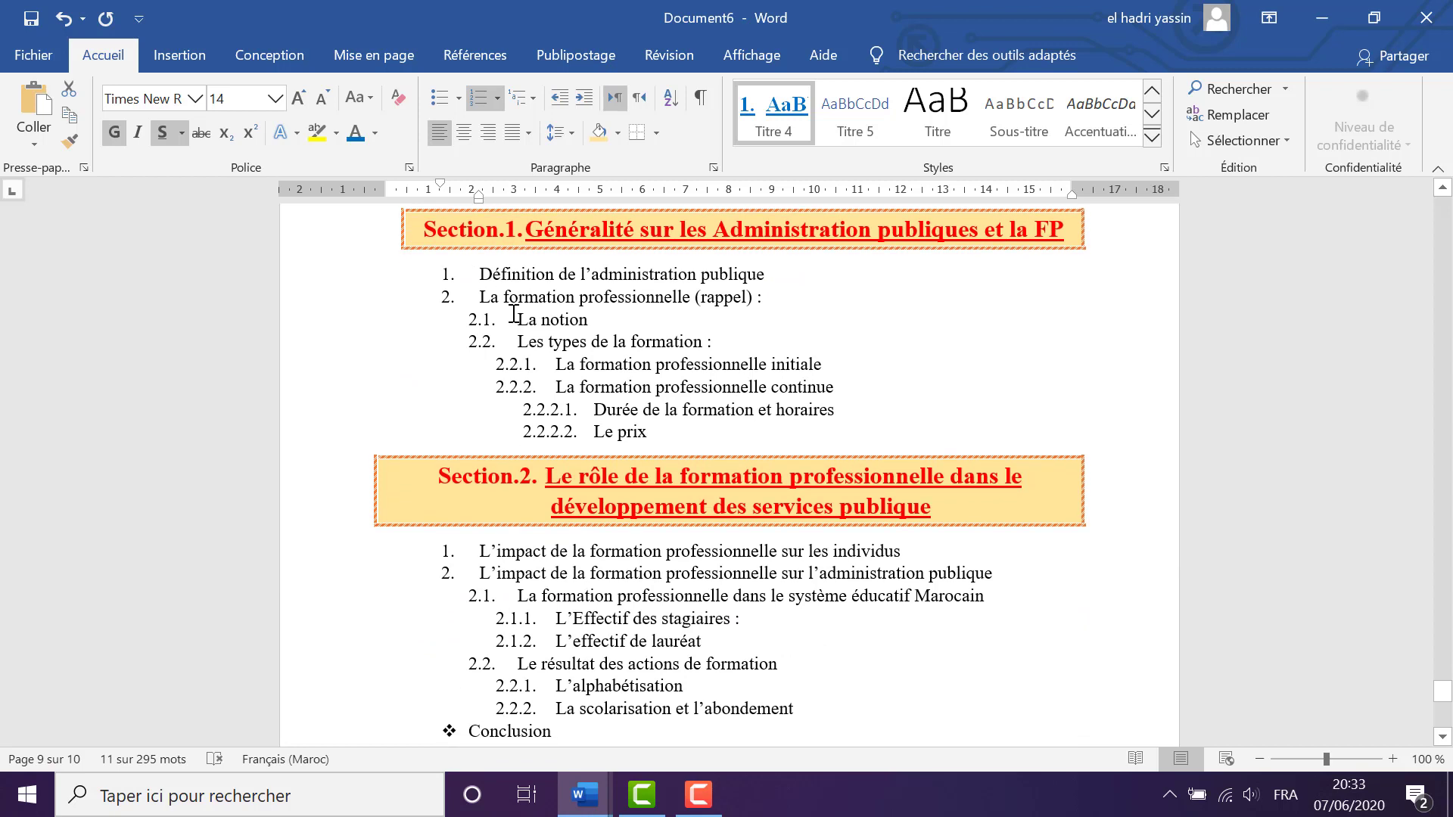
pyautogui.scroll(3, 485, 416)
pyautogui.moveTo(496, 436); pyautogui.dragTo(760, 459)
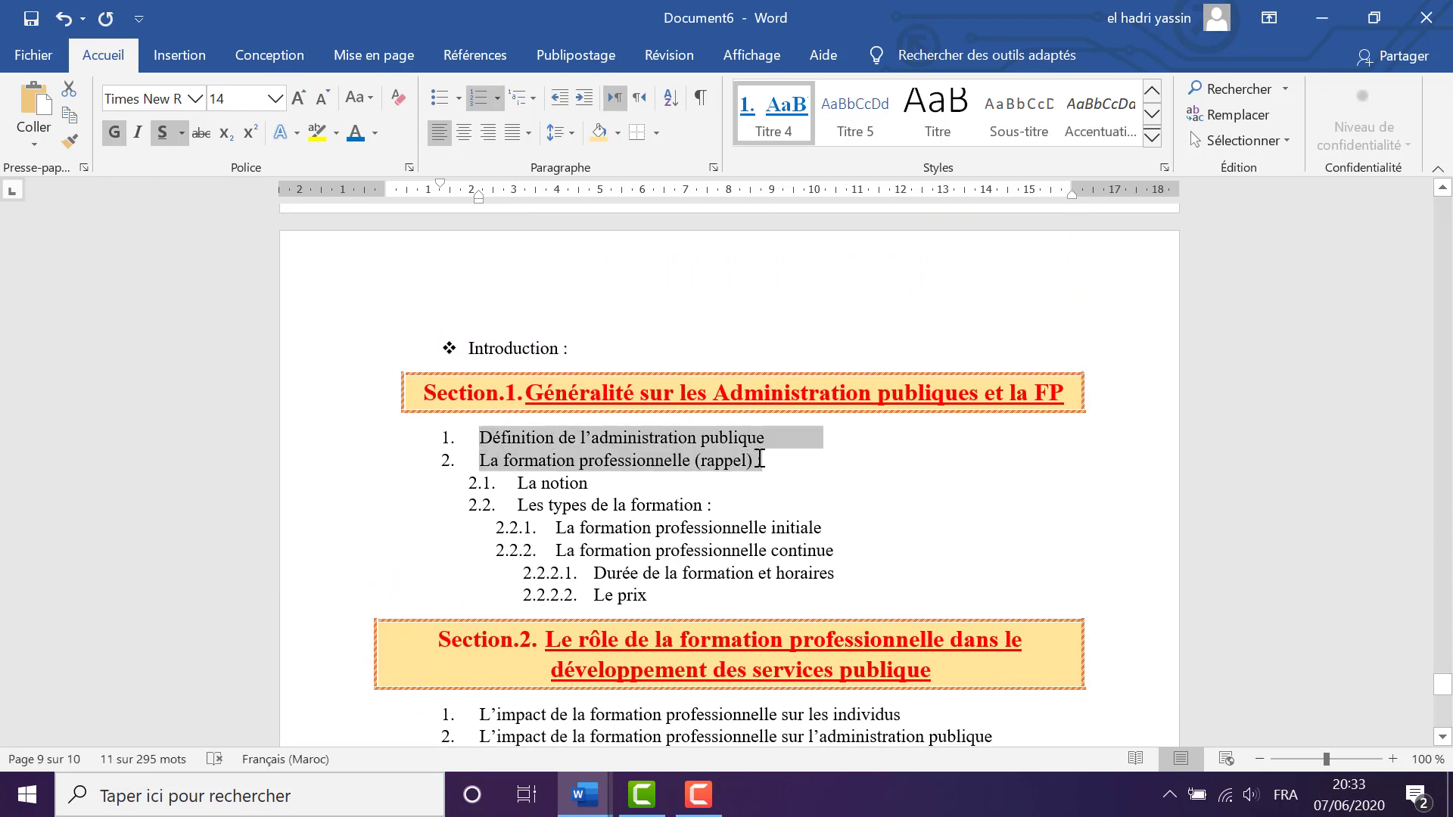
pyautogui.click(774, 106)
pyautogui.scroll(-3, 681, 492)
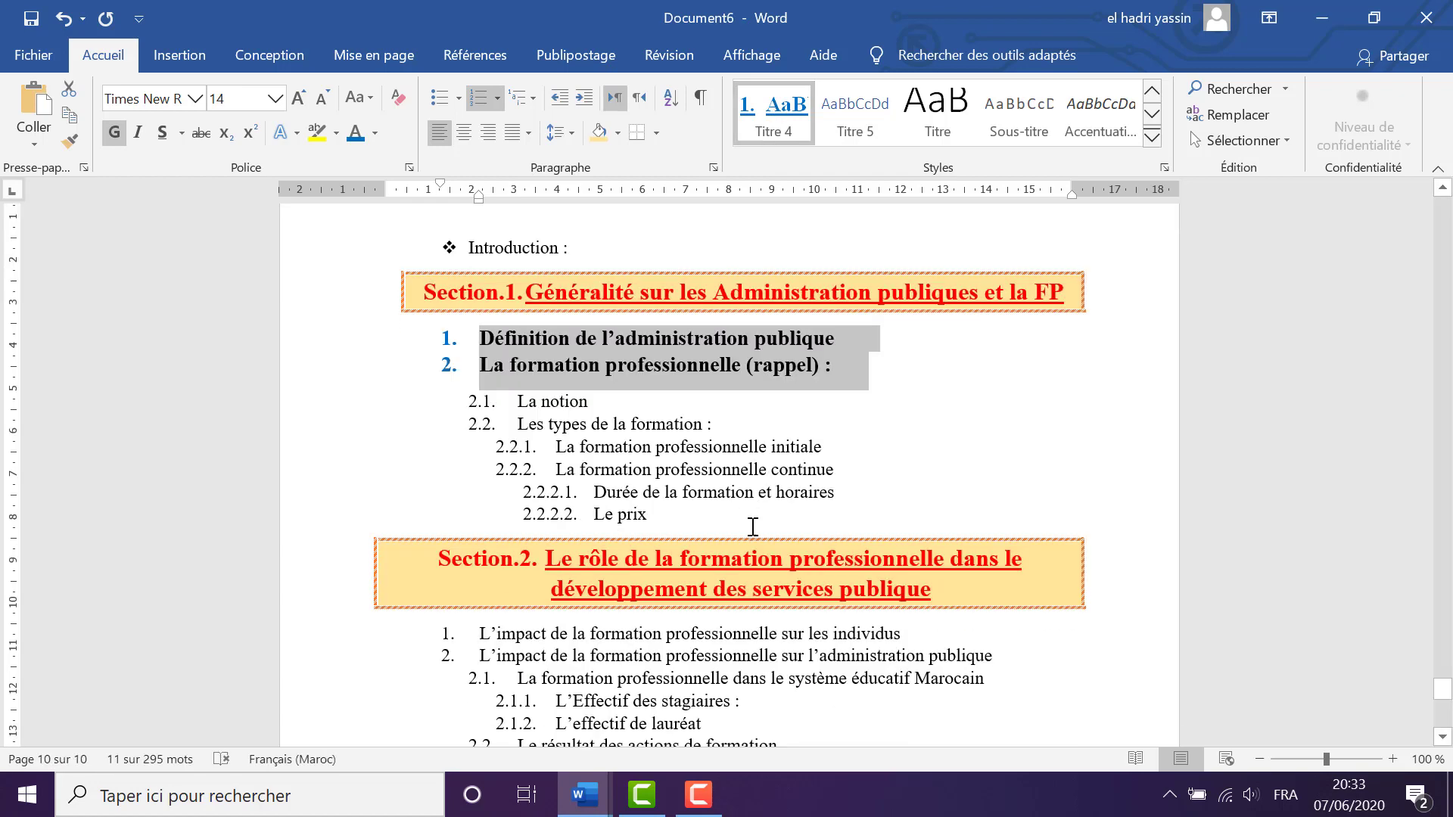
pyautogui.click(792, 115)
# Apply the Titre 4 style to the two "L'impact de la formation professionnelle" headings under Chapitre 2's Section.2
pyautogui.scroll(-5, 697, 337)
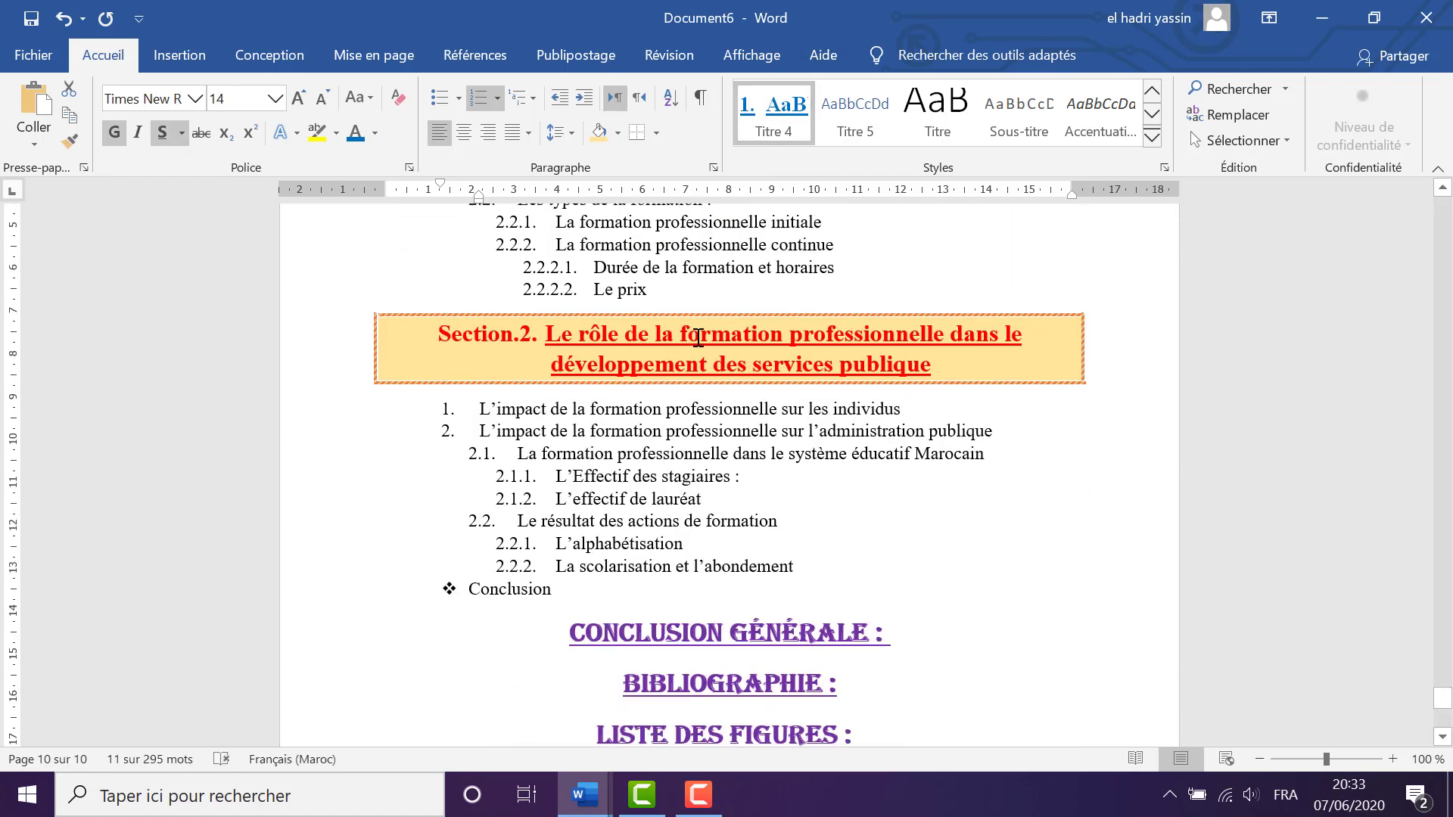
pyautogui.scroll(5, 696, 336)
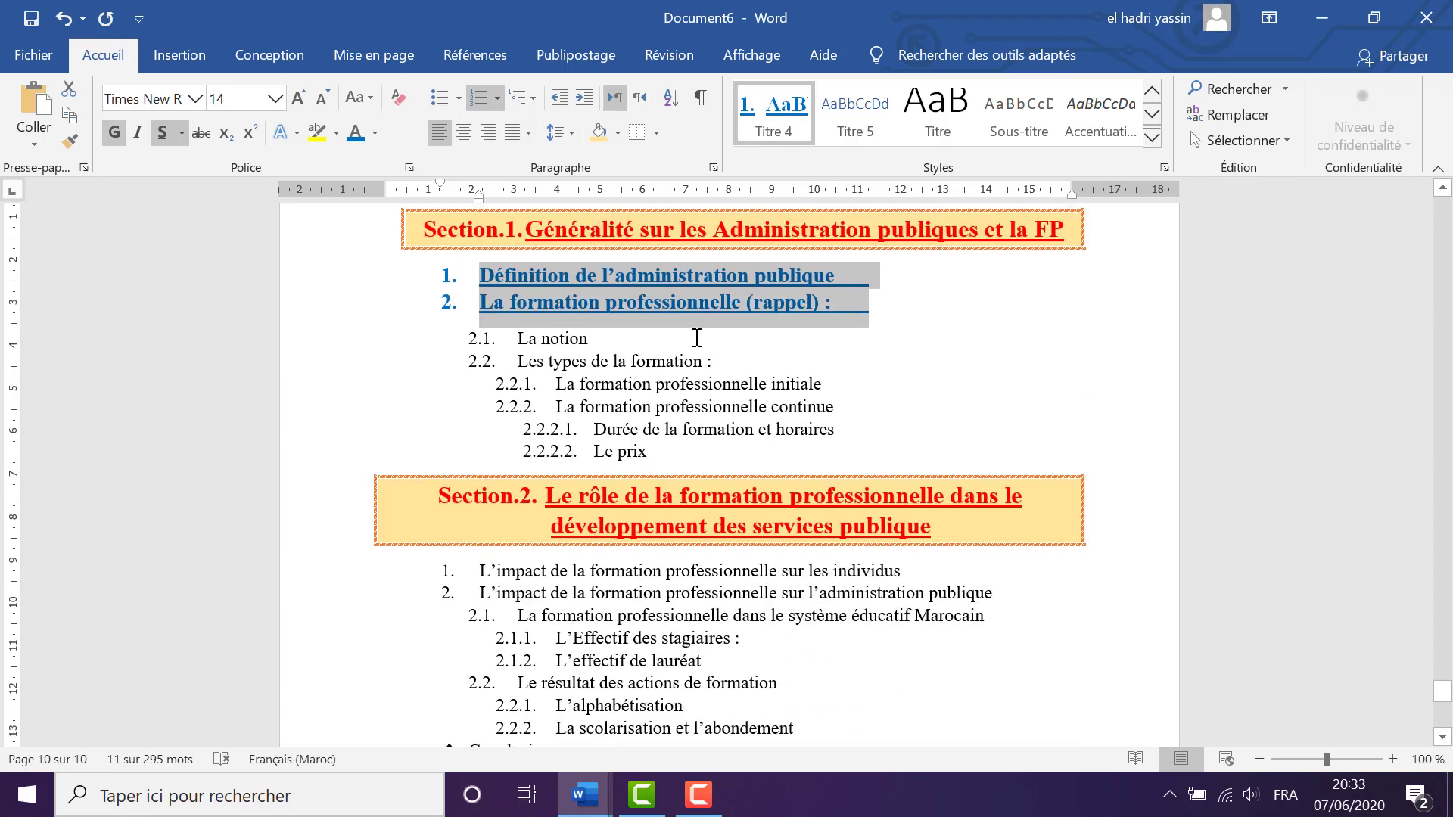
pyautogui.scroll(-3, 693, 390)
pyautogui.moveTo(477, 409); pyautogui.dragTo(959, 427)
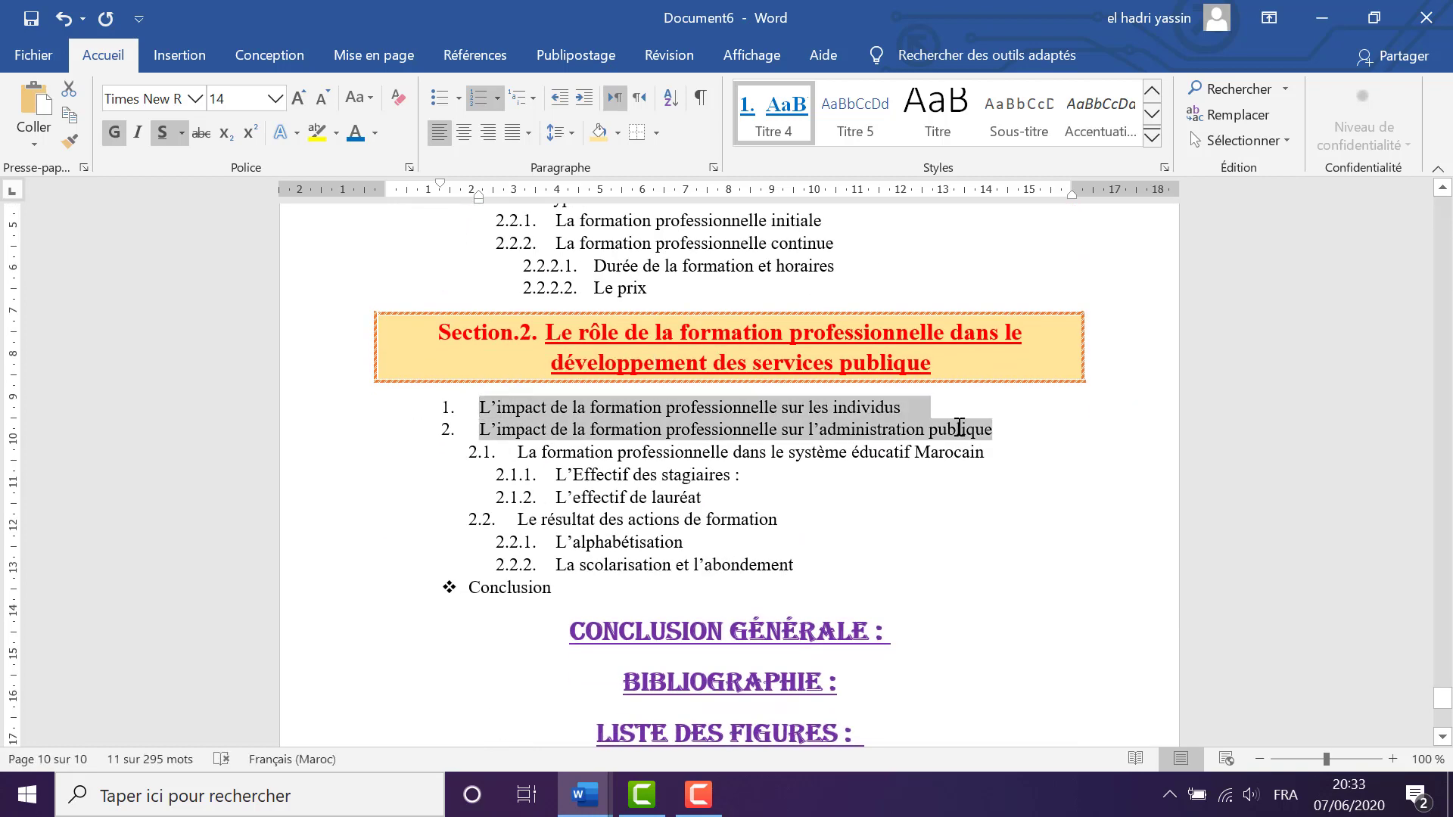
pyautogui.click(775, 112)
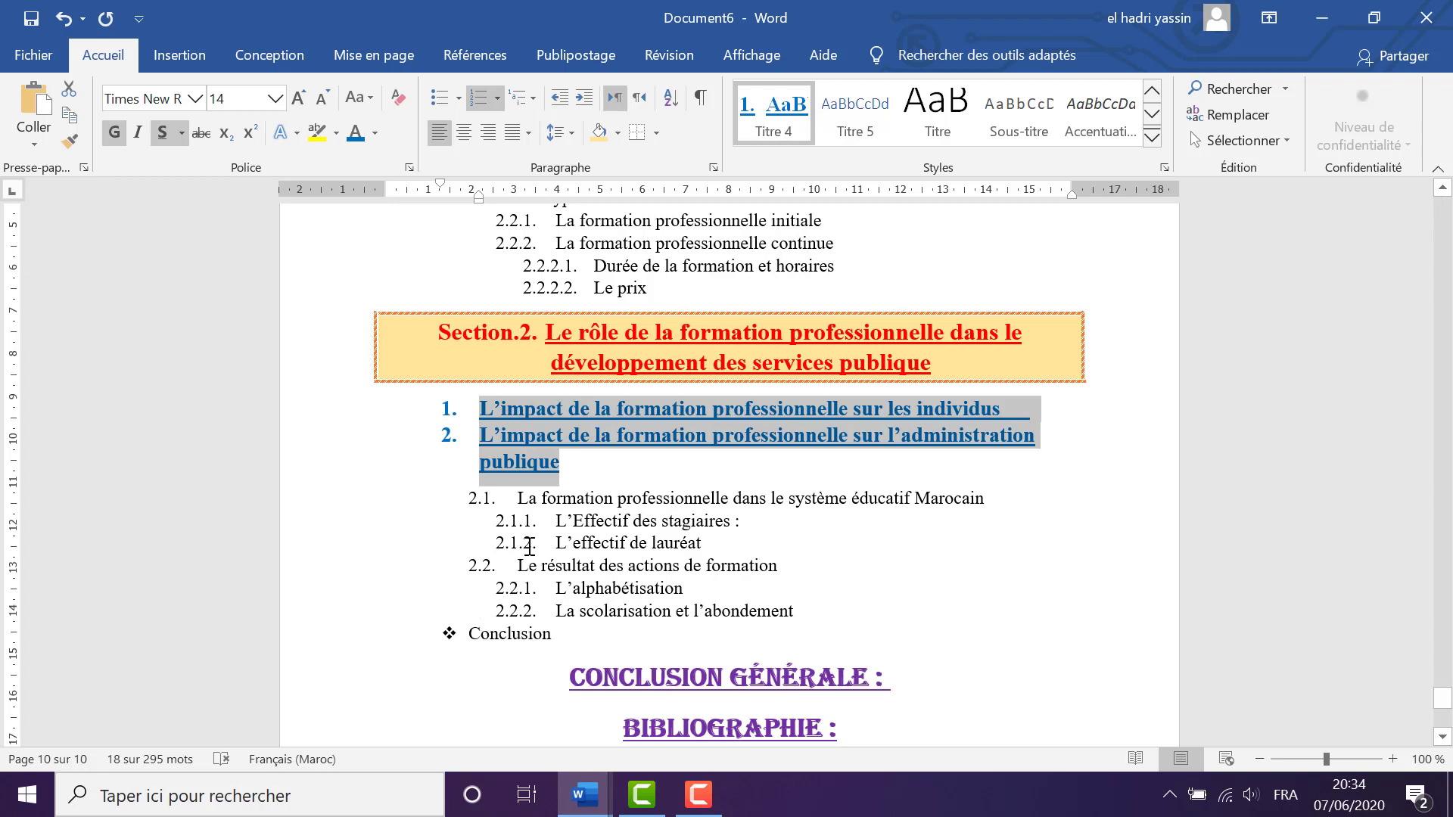
pyautogui.scroll(-3, 549, 557)
# Delete the stray "9" at the end of "La 1ère vague : La gestion du personnel" under "Historique"
pyautogui.scroll(7, 557, 580)
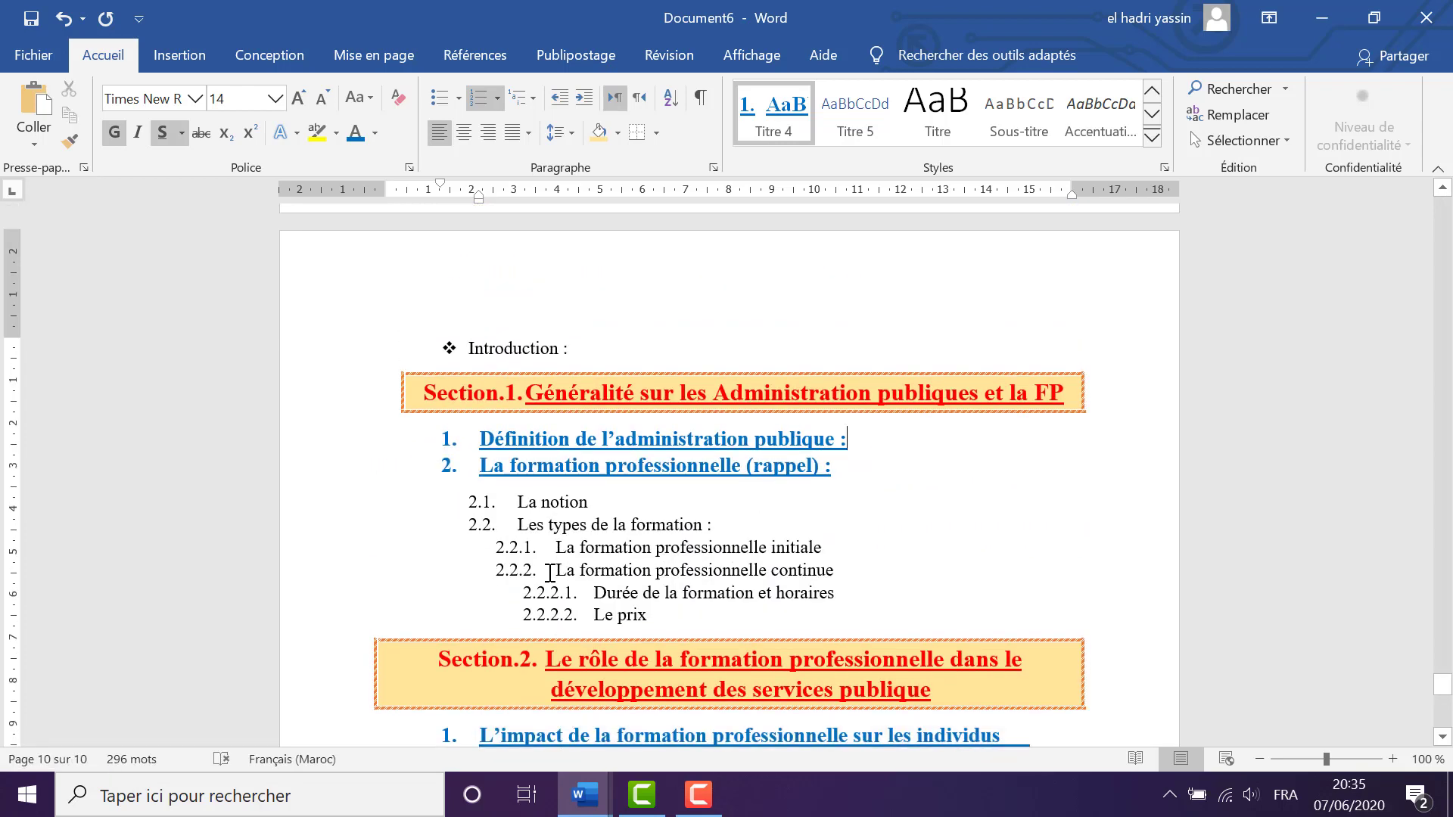
pyautogui.scroll(10, 476, 591)
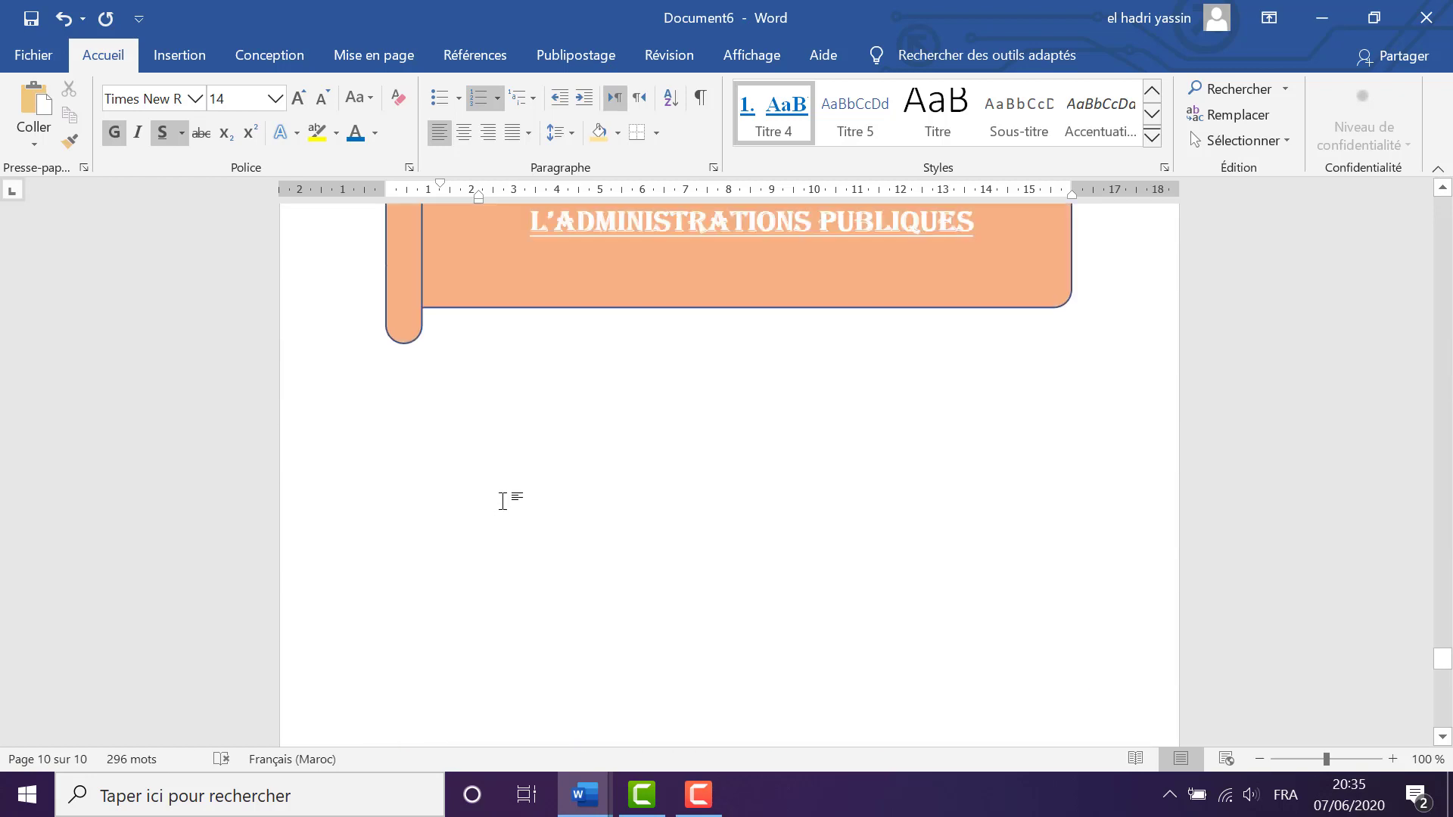
pyautogui.scroll(15, 530, 484)
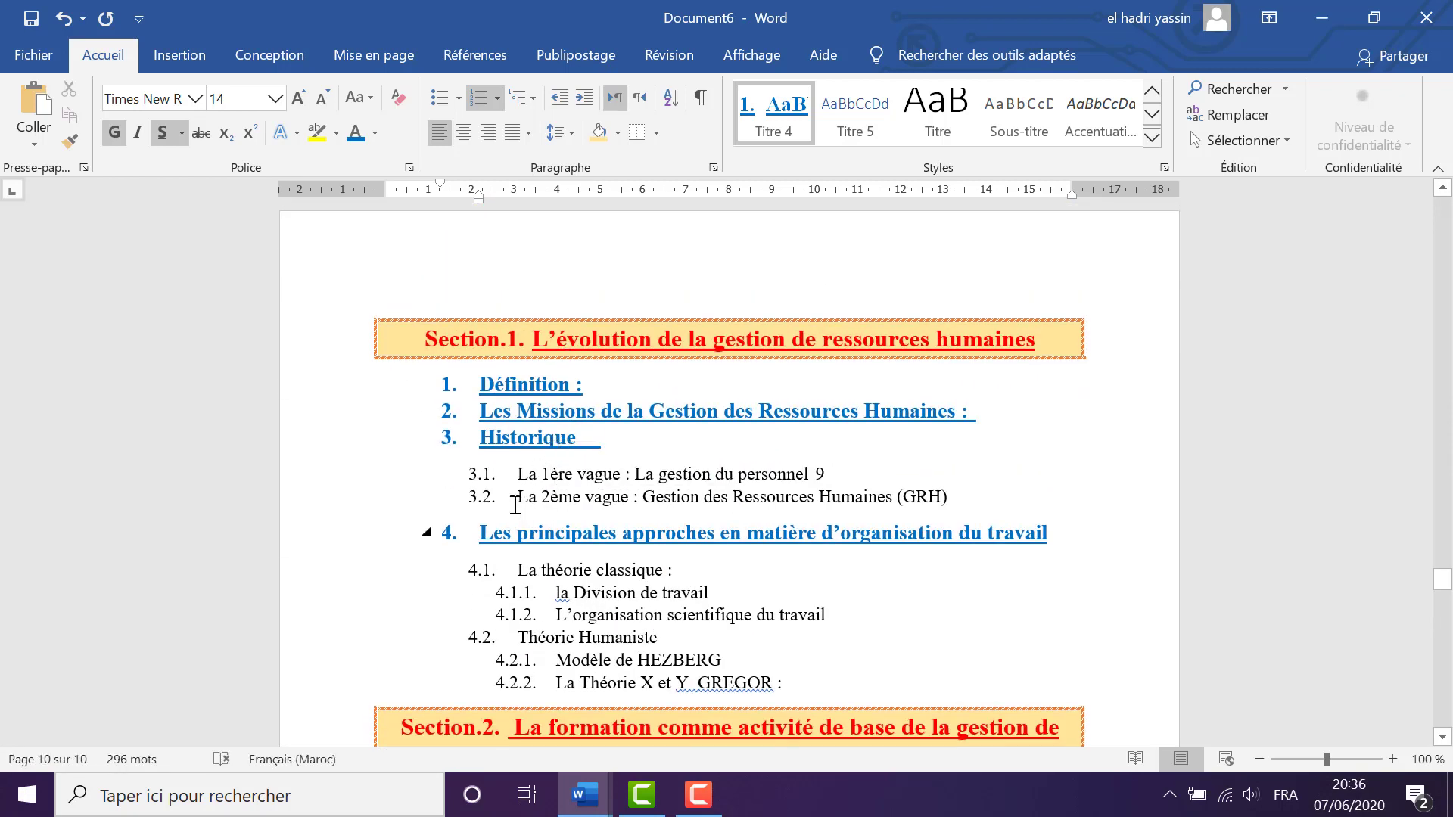
pyautogui.moveTo(721, 473); pyautogui.dragTo(834, 467)
pyautogui.moveTo(834, 468); pyautogui.dragTo(622, 499)
pyautogui.click(930, 498)
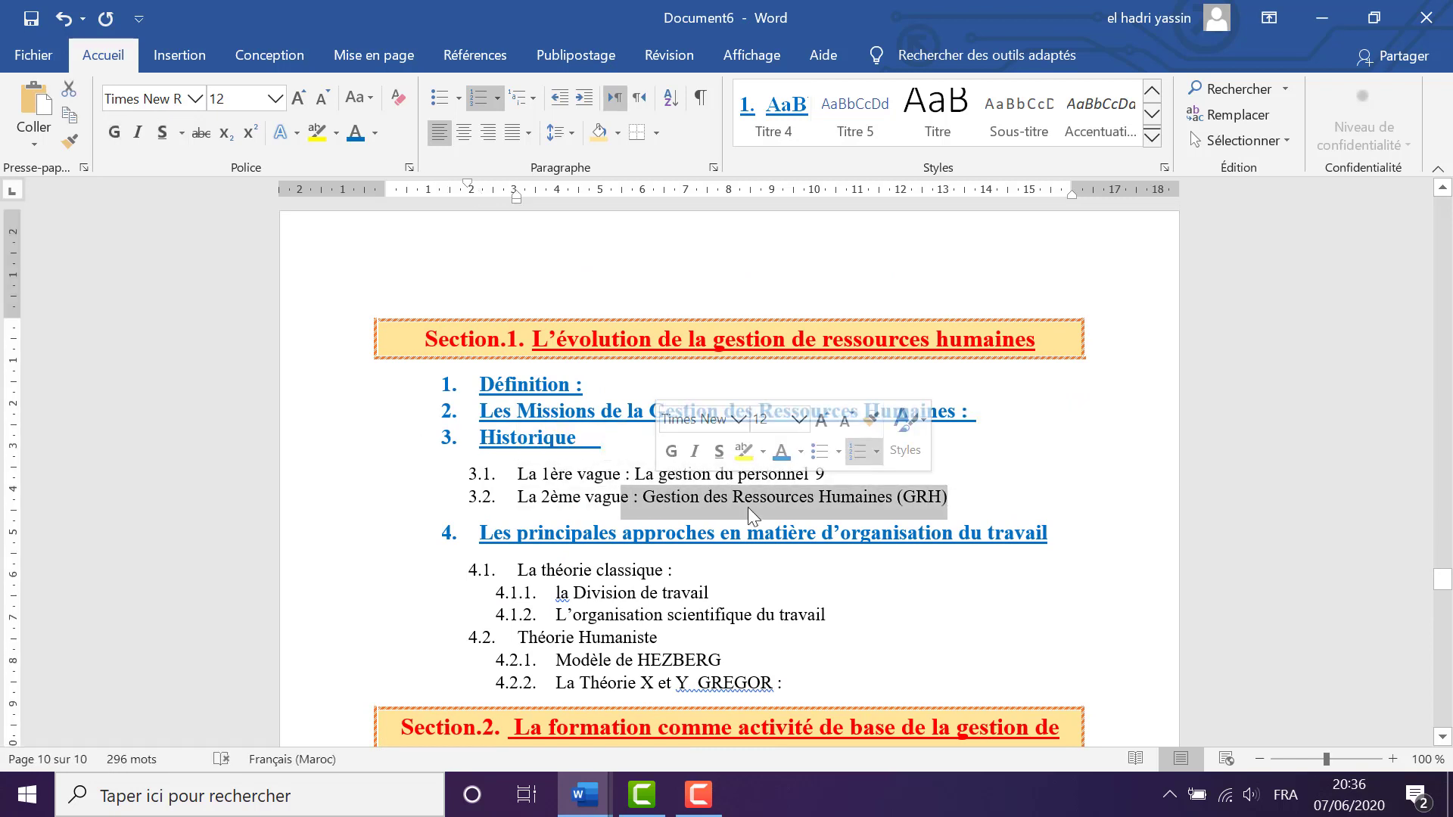
pyautogui.click(824, 473)
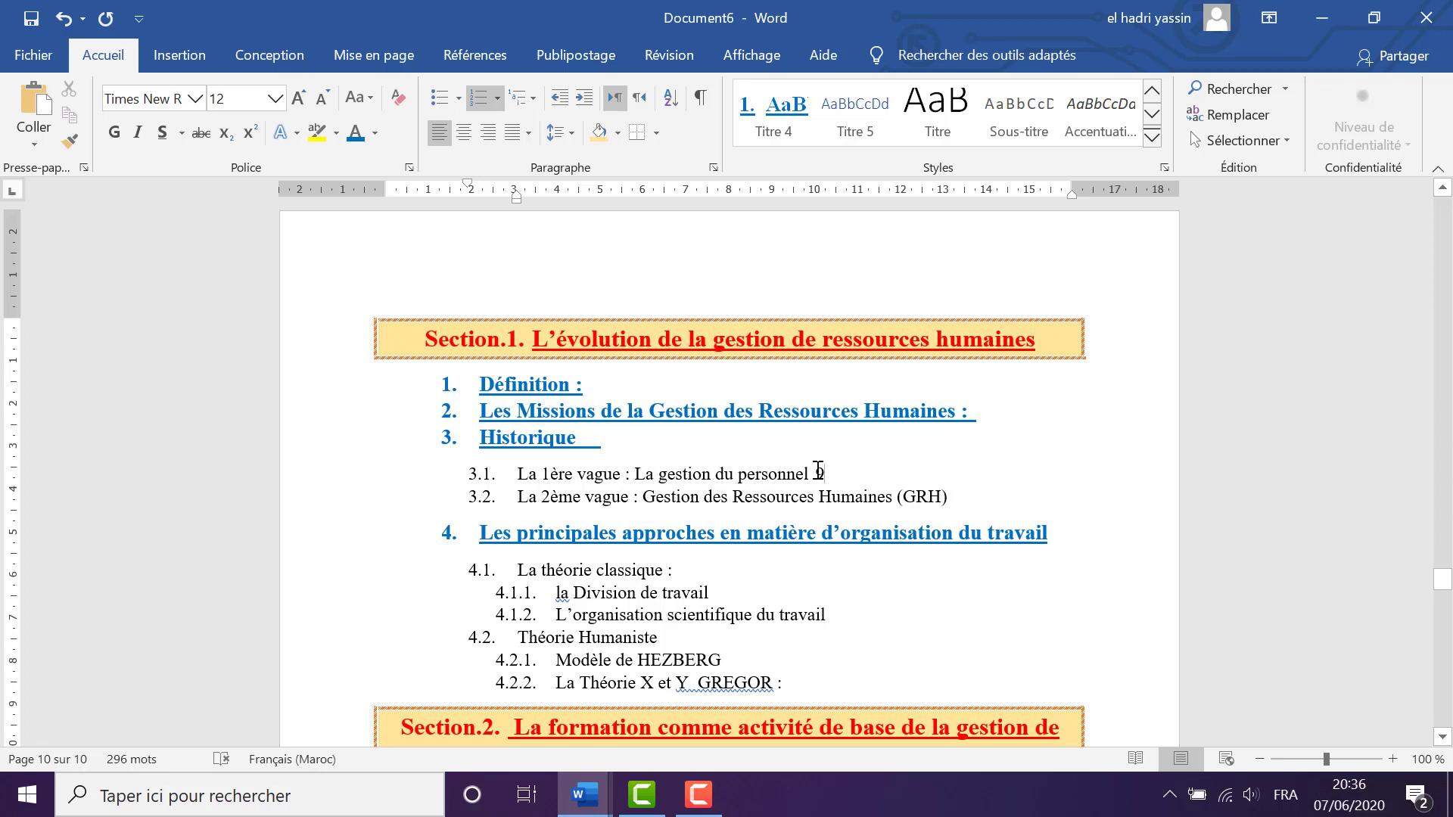
pyautogui.hotkey('shift', 'Home')
pyautogui.click(825, 471)
# Set the "La 1ère vague" and "La 2ème vague" subheadings under "Historique" to 13 pt, bold and underlined
pyautogui.moveTo(976, 505); pyautogui.dragTo(542, 474)
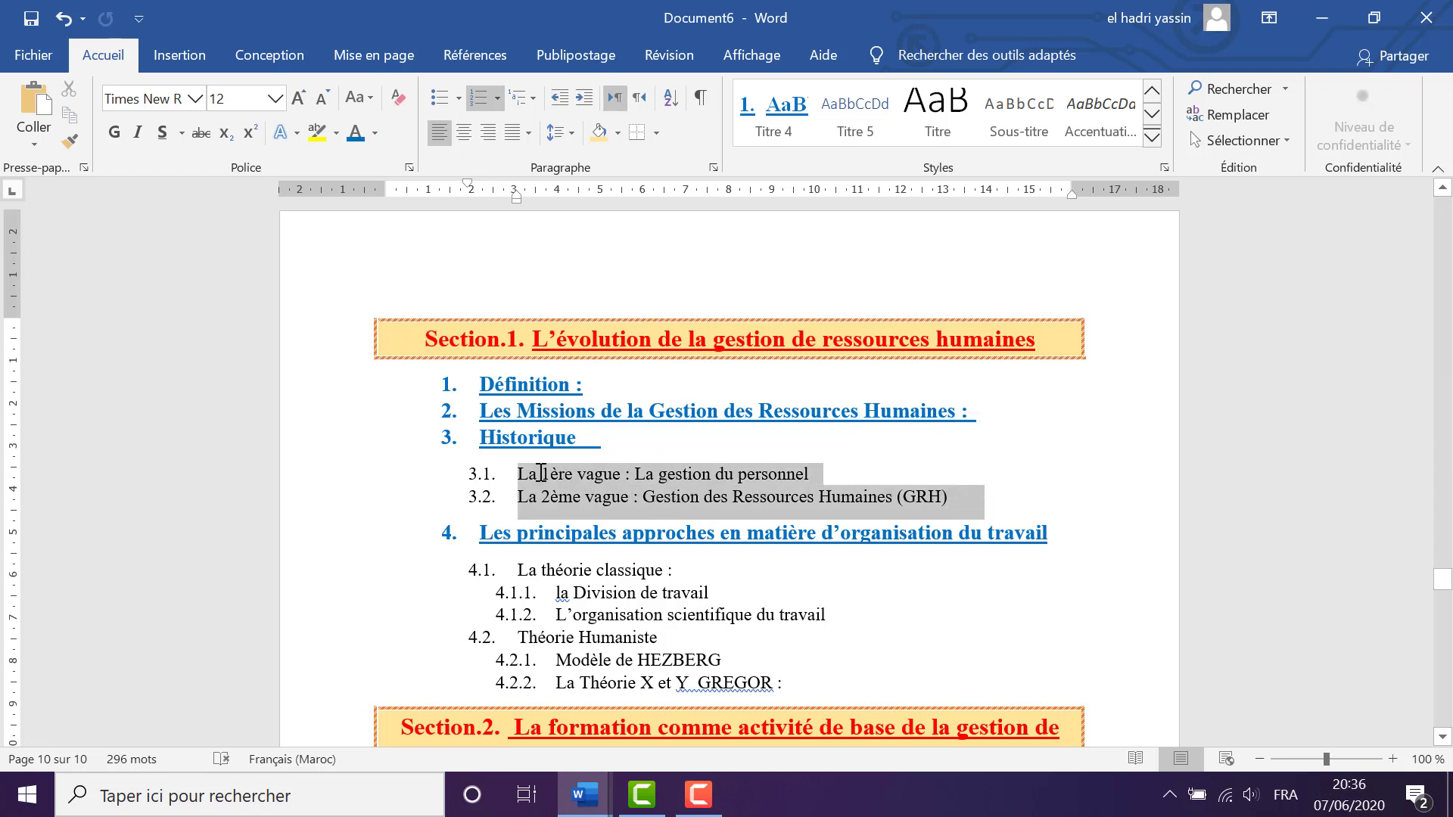
pyautogui.click(230, 99)
pyautogui.write('13')
pyautogui.press('Return')
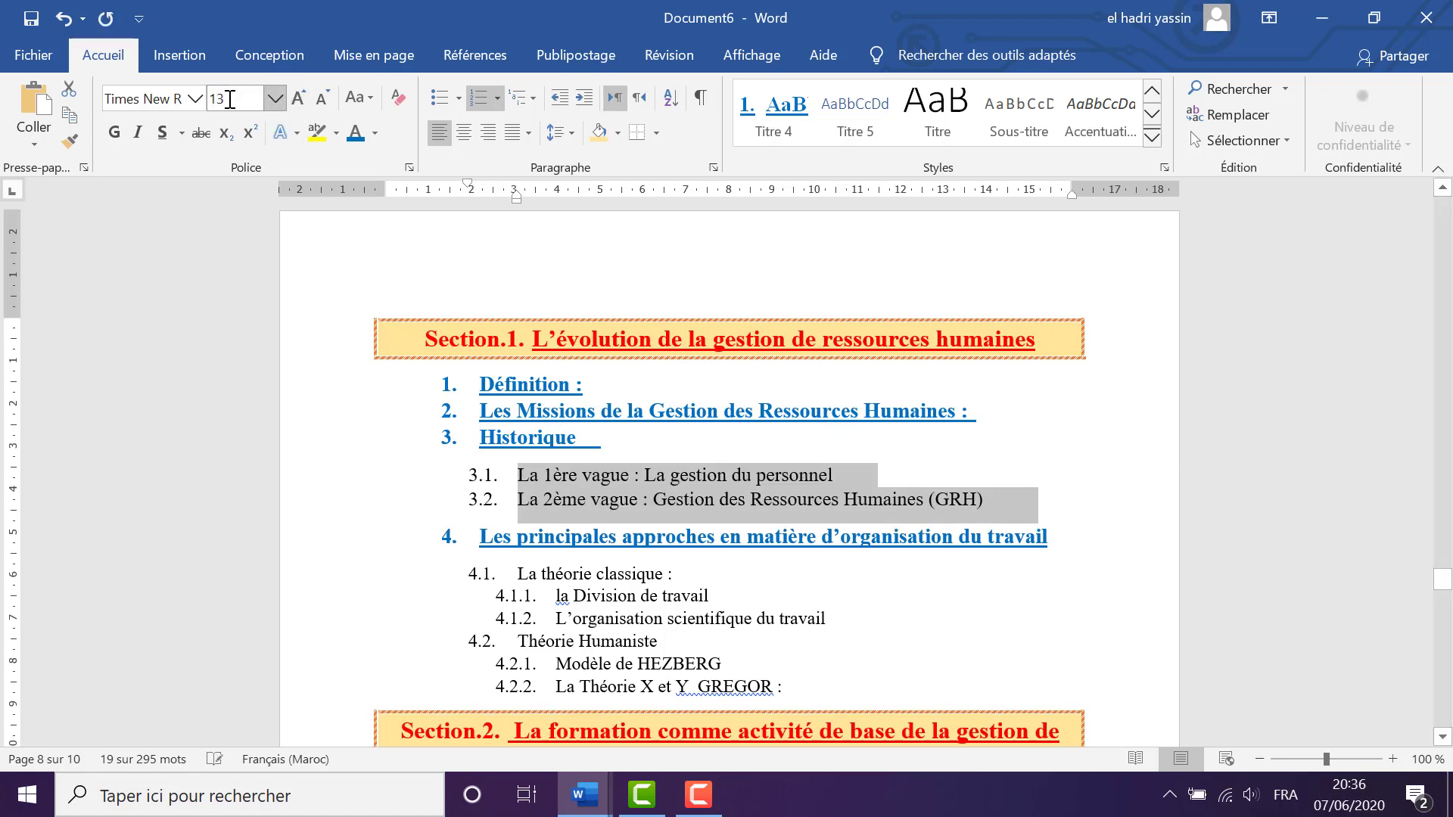
pyautogui.click(113, 133)
pyautogui.click(162, 132)
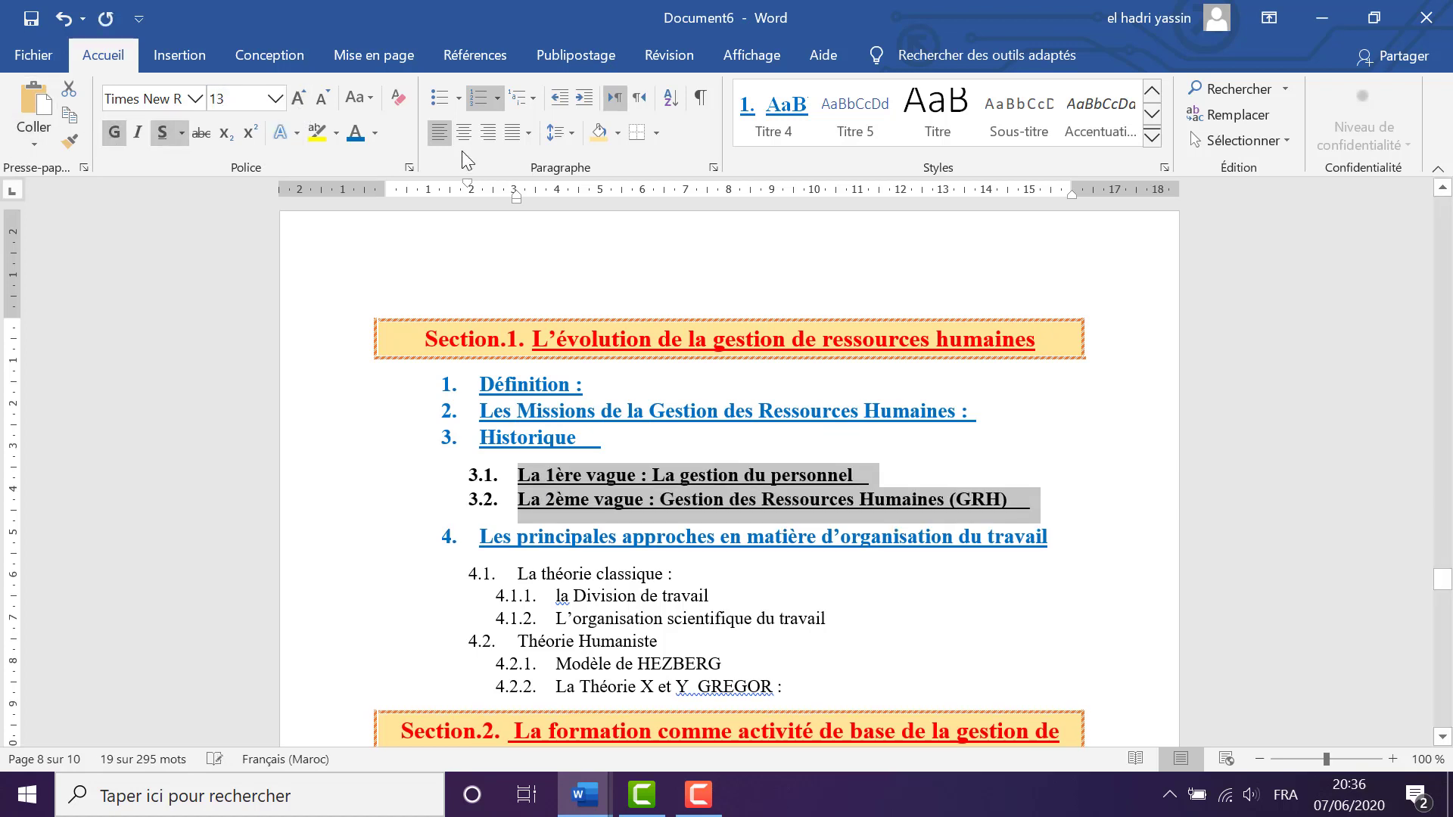
# Color the two "vague" subheadings green and update the Titre 5 style to match their formatting
pyautogui.click(374, 136)
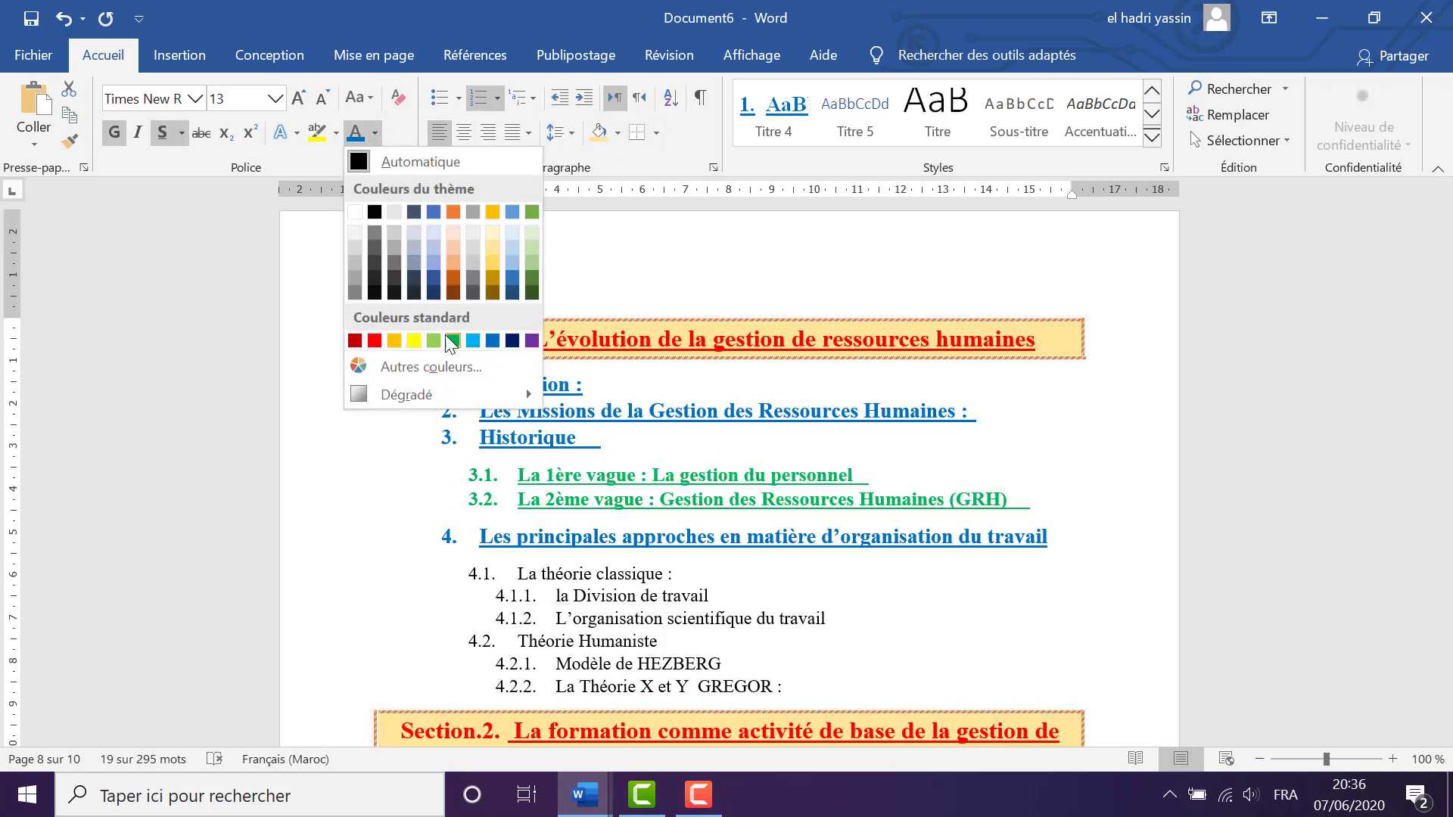
pyautogui.click(451, 341)
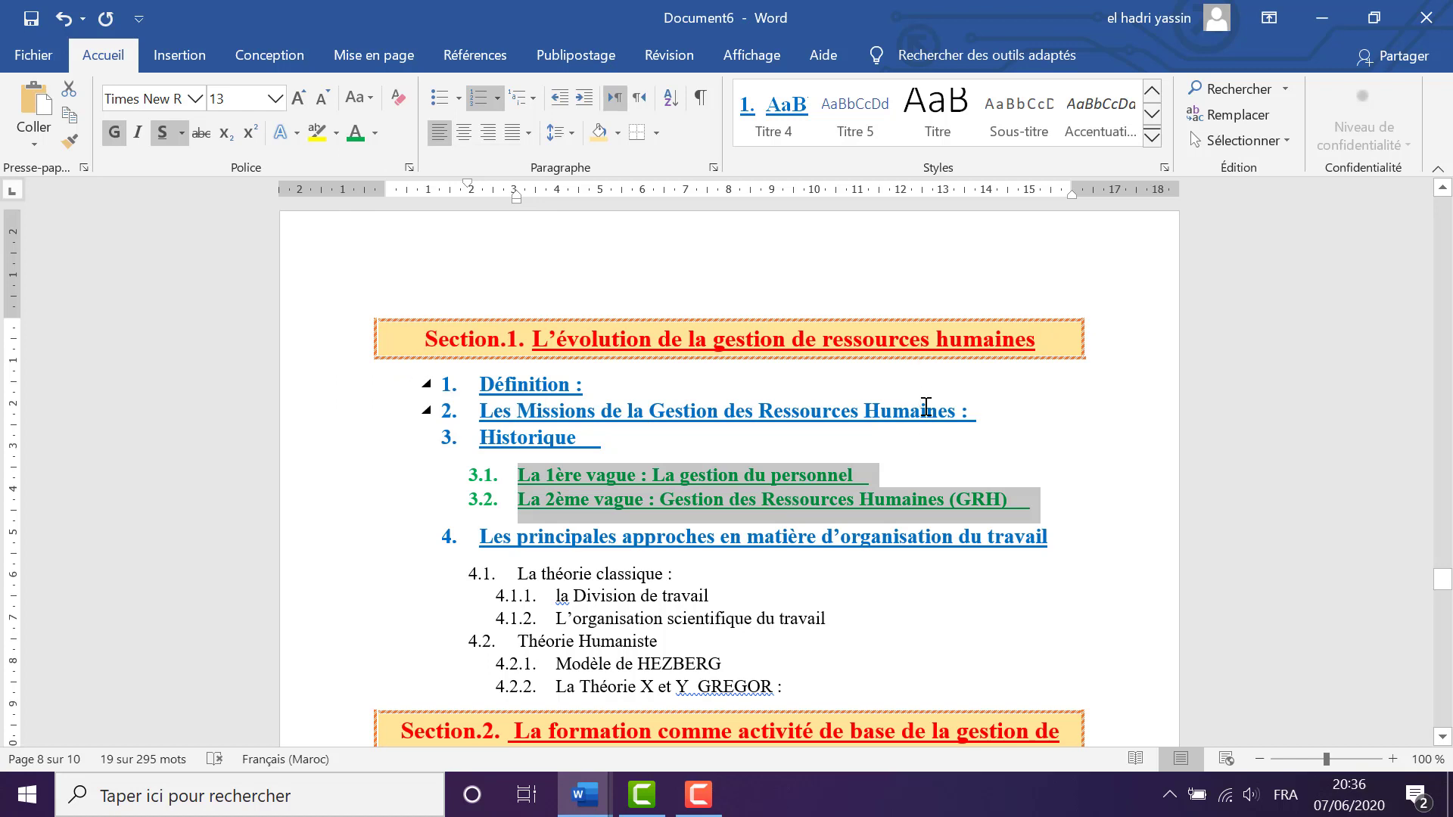
pyautogui.rightClick(861, 117)
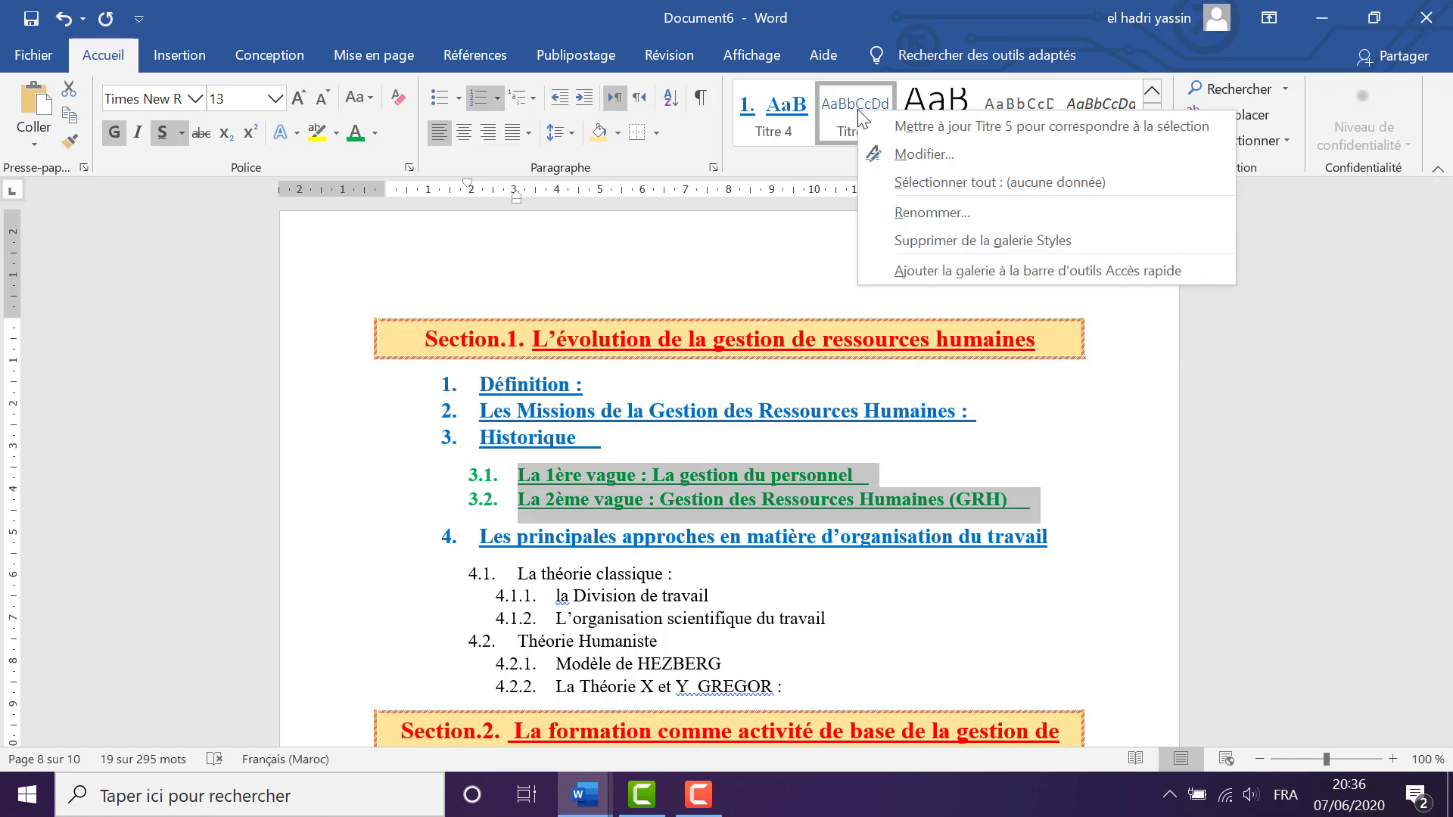
pyautogui.click(1008, 124)
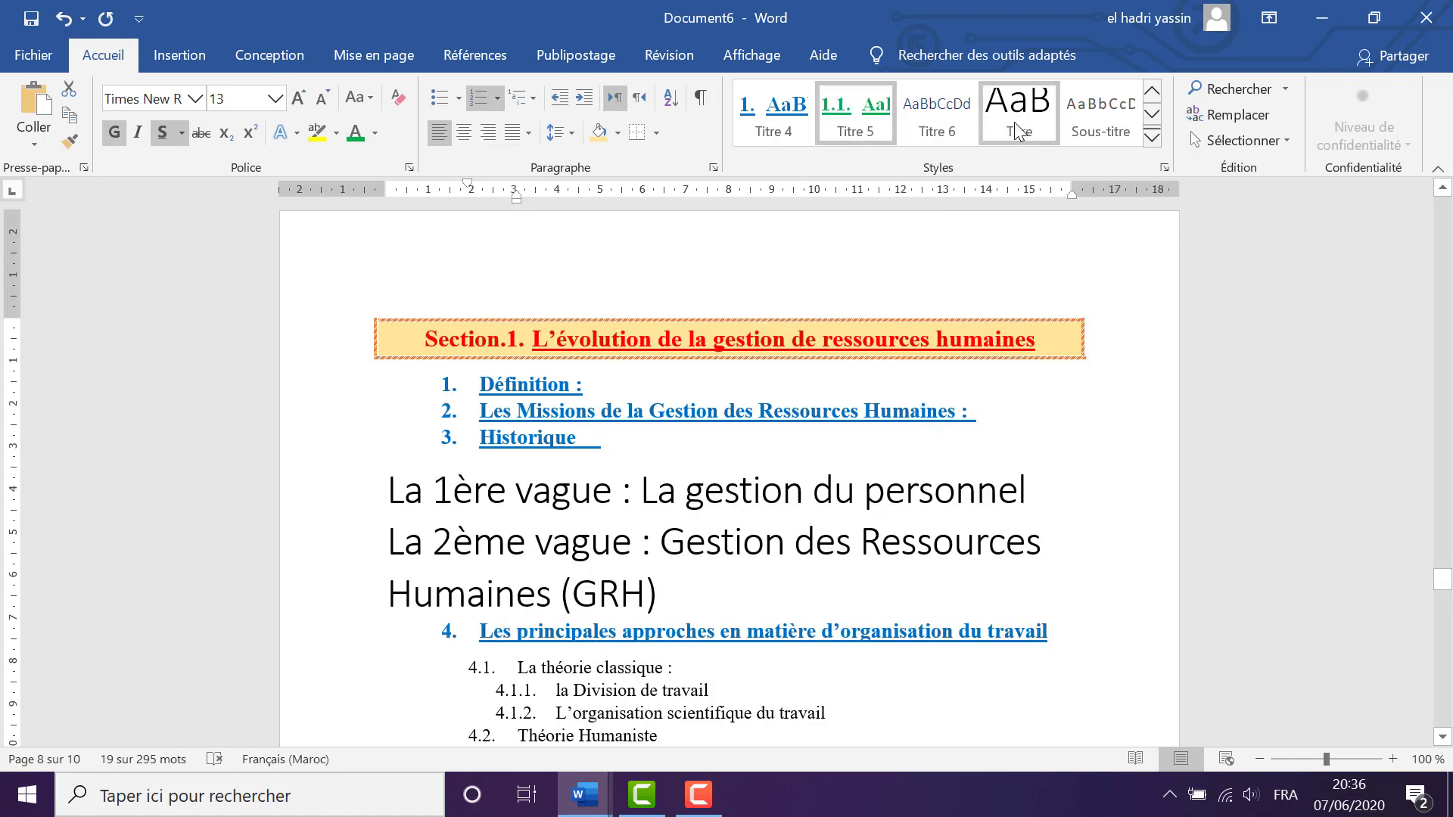
# Apply the Titre 5 style to "La théorie classique :" and "Théorie Humaniste", including green underlined text
pyautogui.scroll(-1, 705, 552)
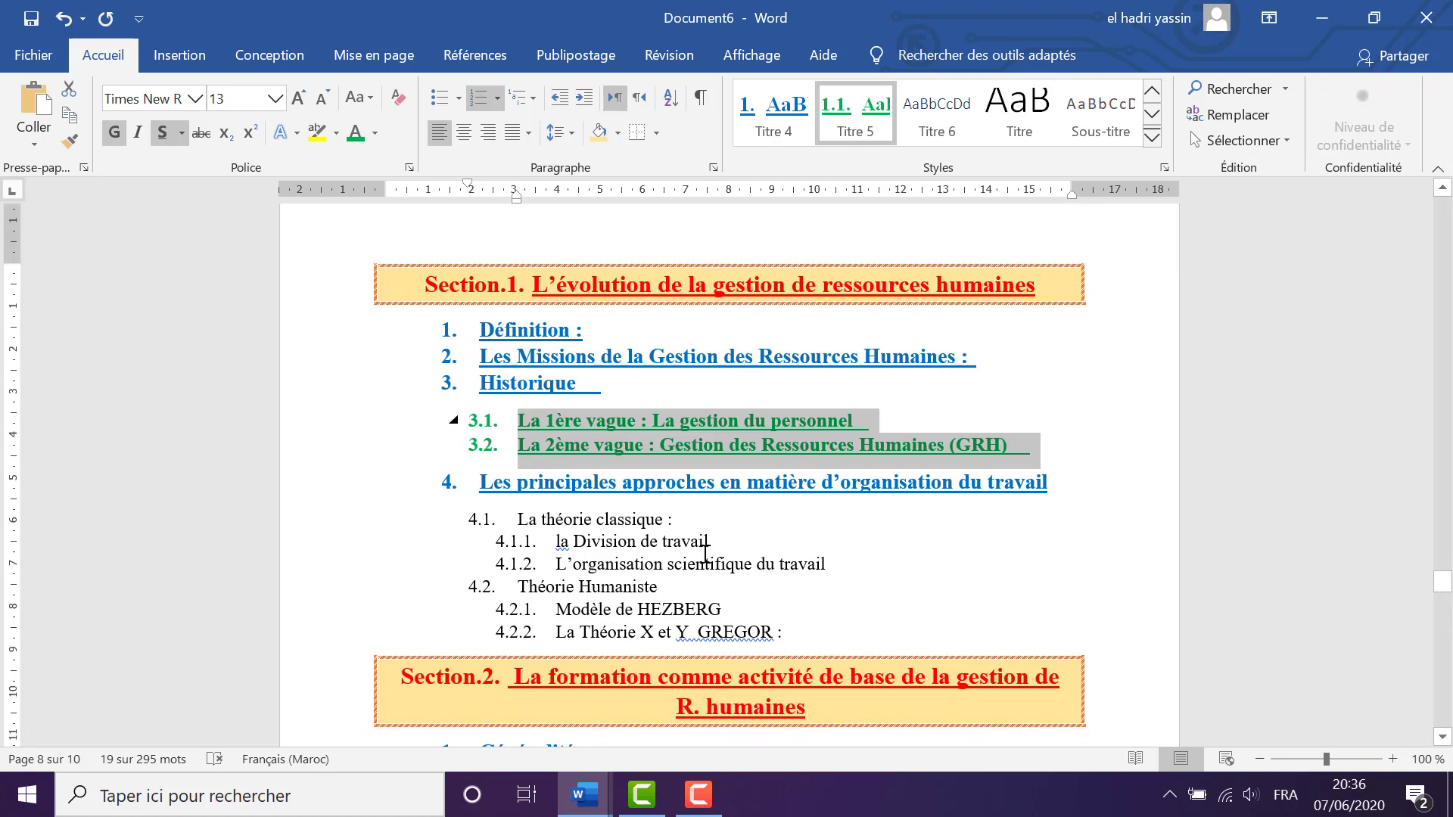
pyautogui.click(315, 527)
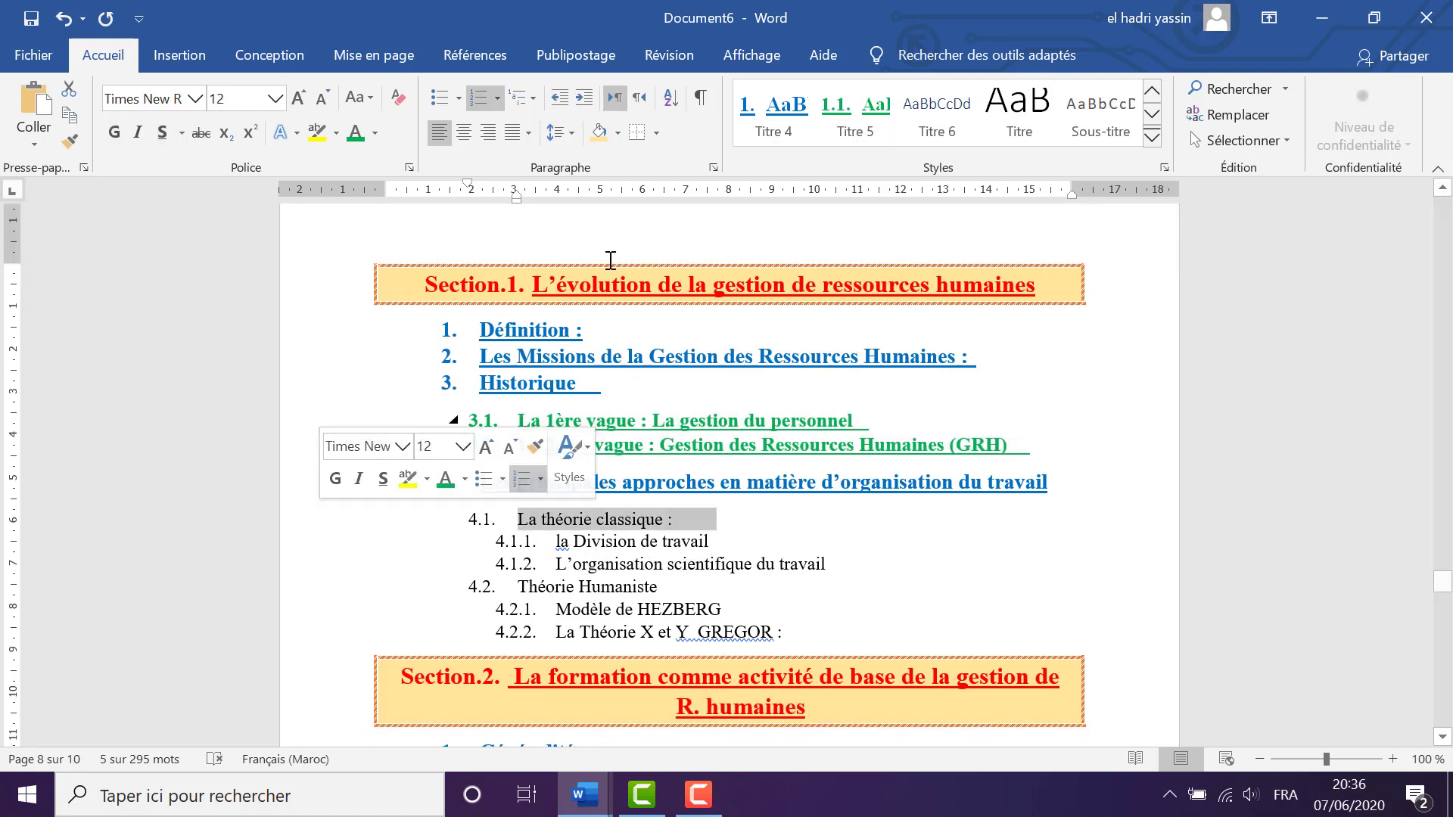
pyautogui.click(856, 114)
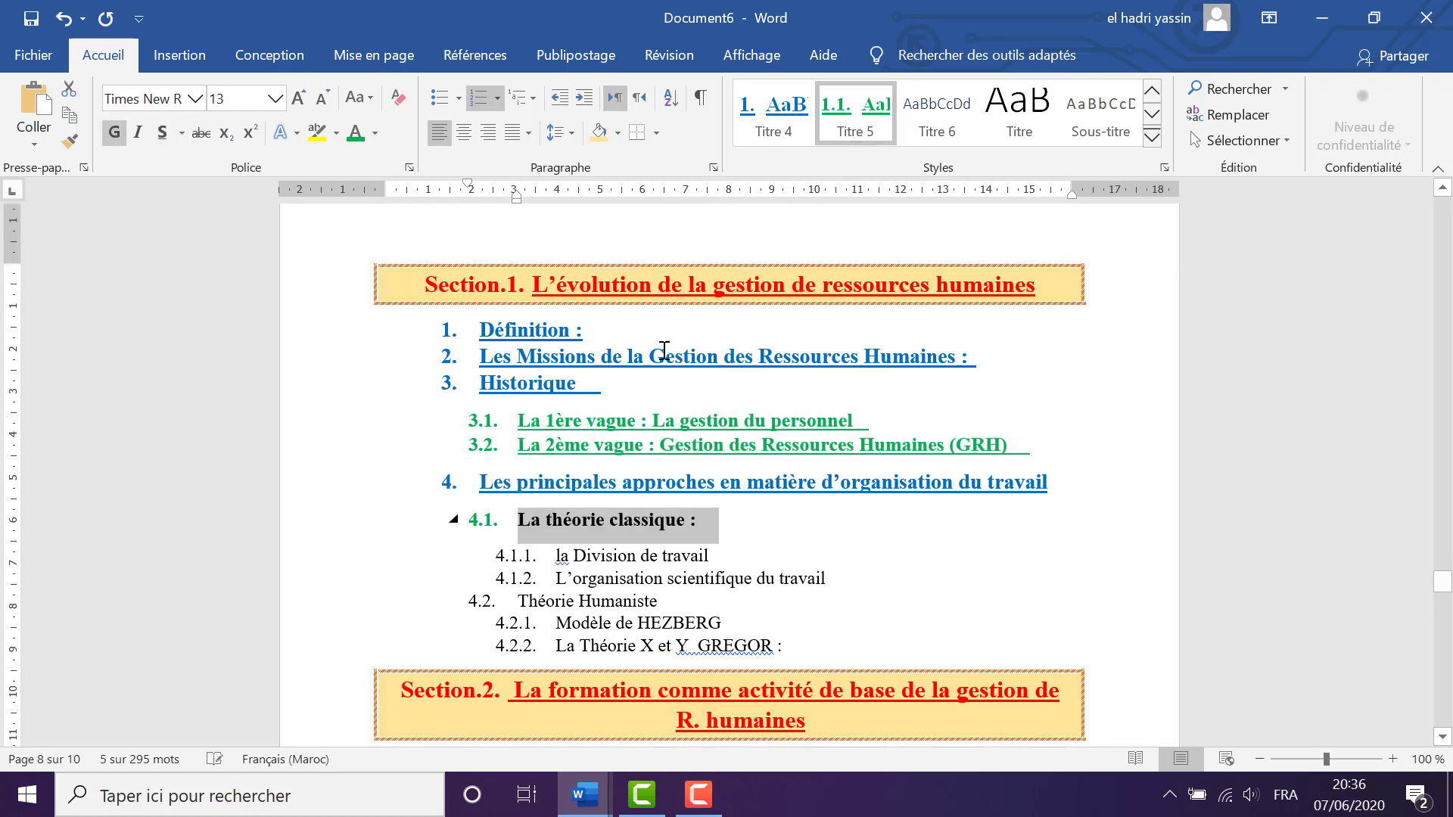
pyautogui.click(855, 113)
pyautogui.click(339, 603)
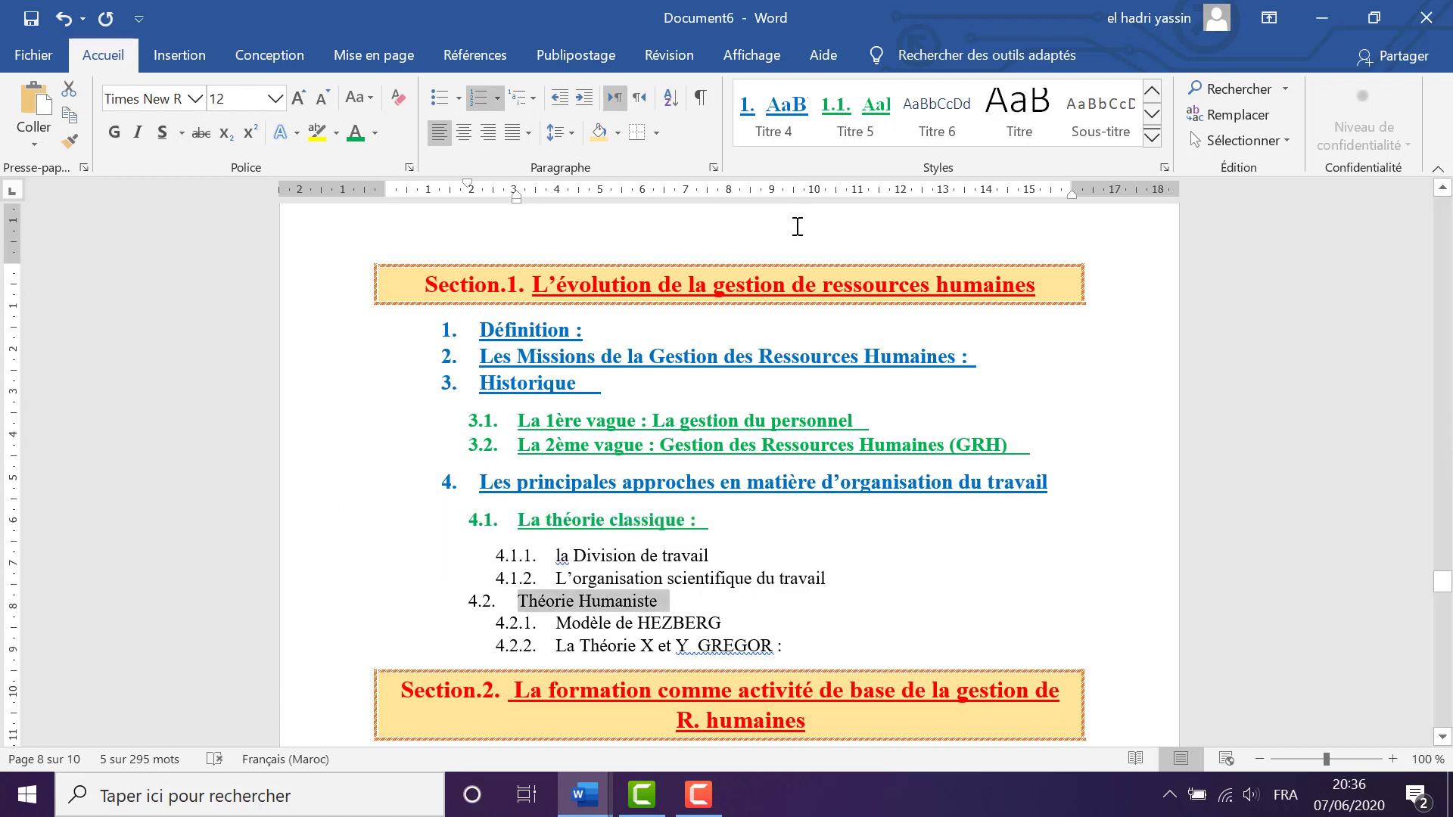
pyautogui.click(849, 121)
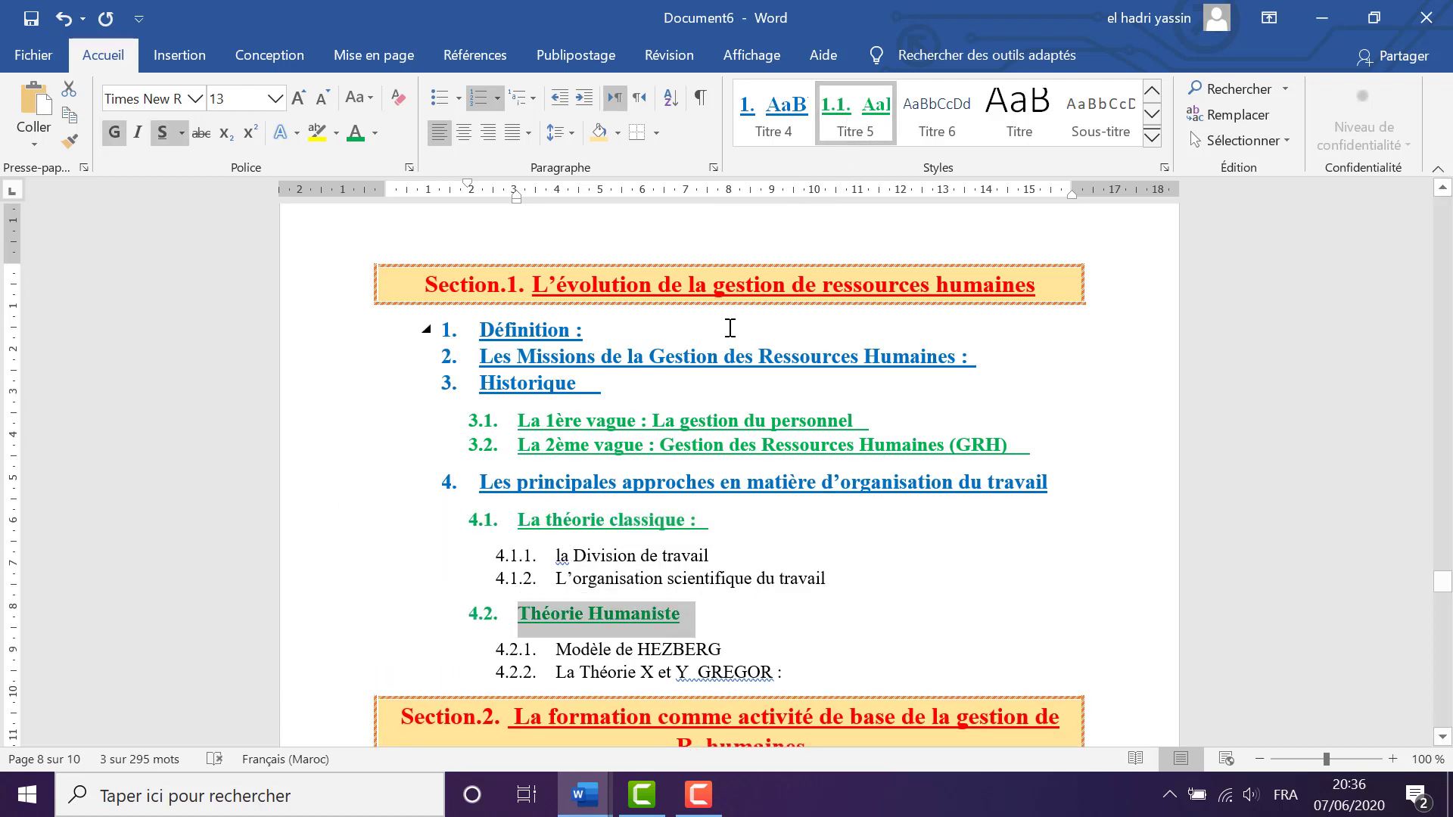
# Apply the Titre 5 style to "La formation initiale", "Formation Continue :" and "Formation à distance" under "Modalité de formation"
pyautogui.scroll(-7, 666, 386)
pyautogui.click(353, 556)
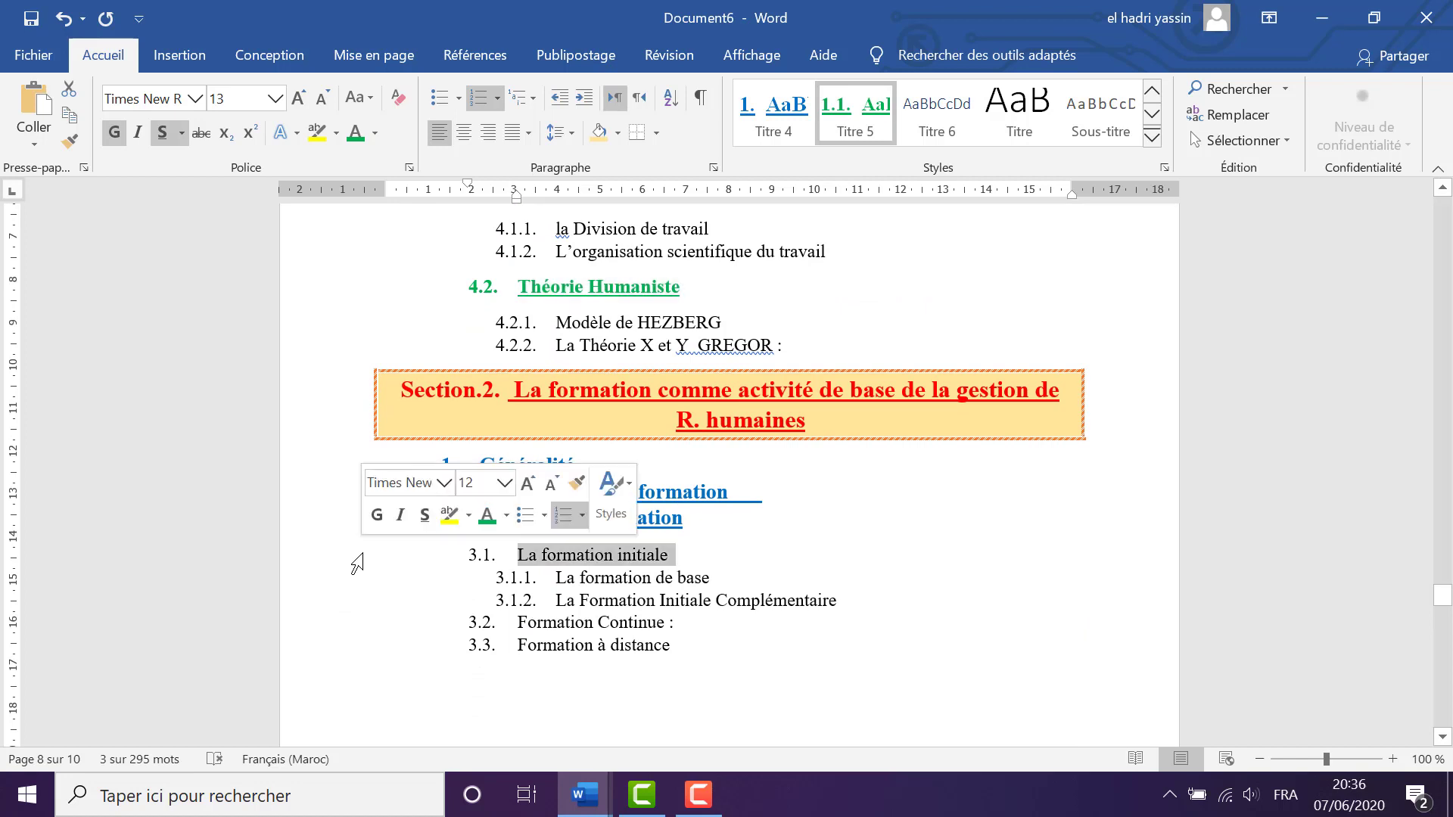
pyautogui.moveTo(349, 622); pyautogui.dragTo(354, 656)
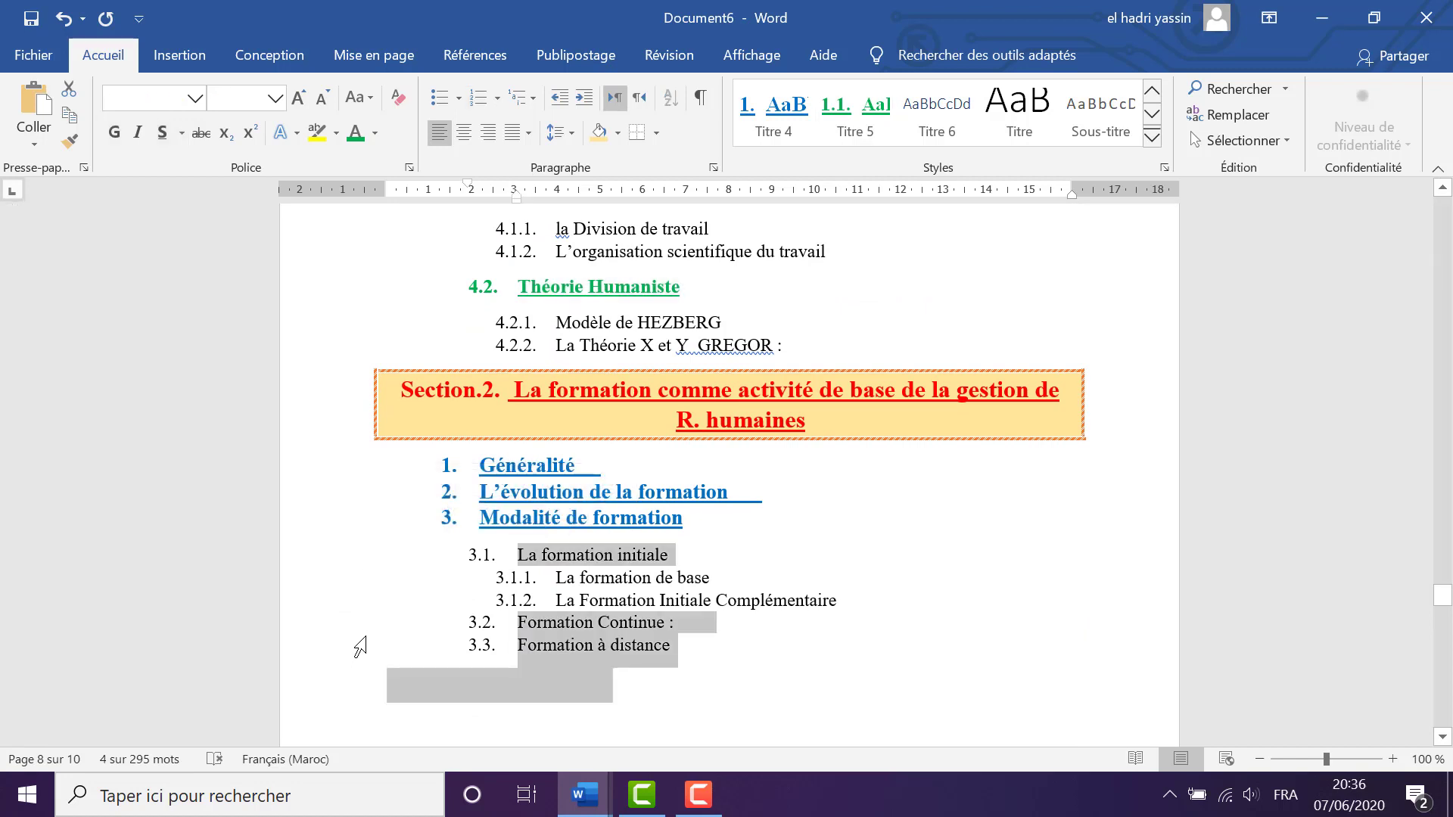
pyautogui.click(595, 559)
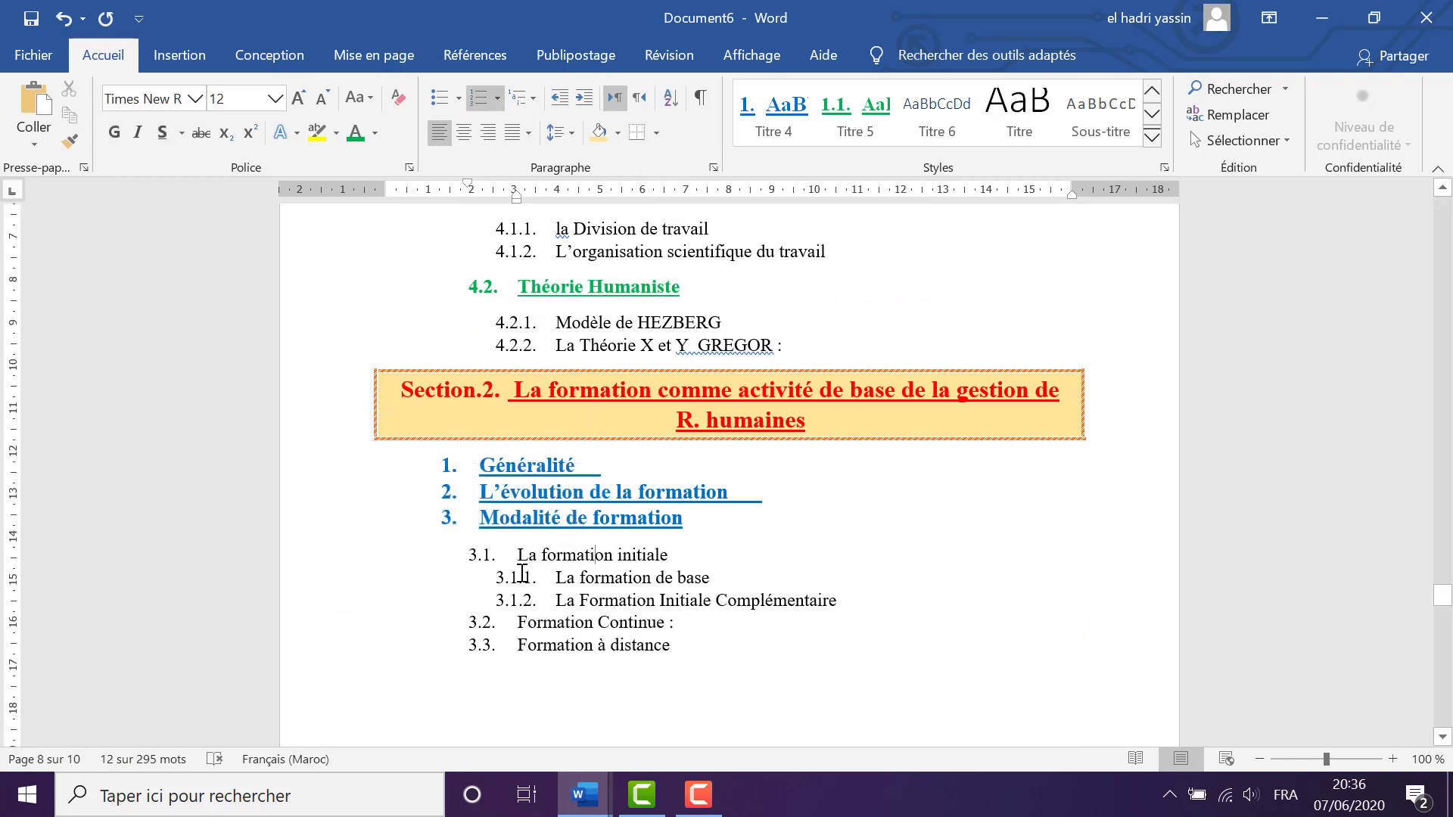
pyautogui.click(353, 559)
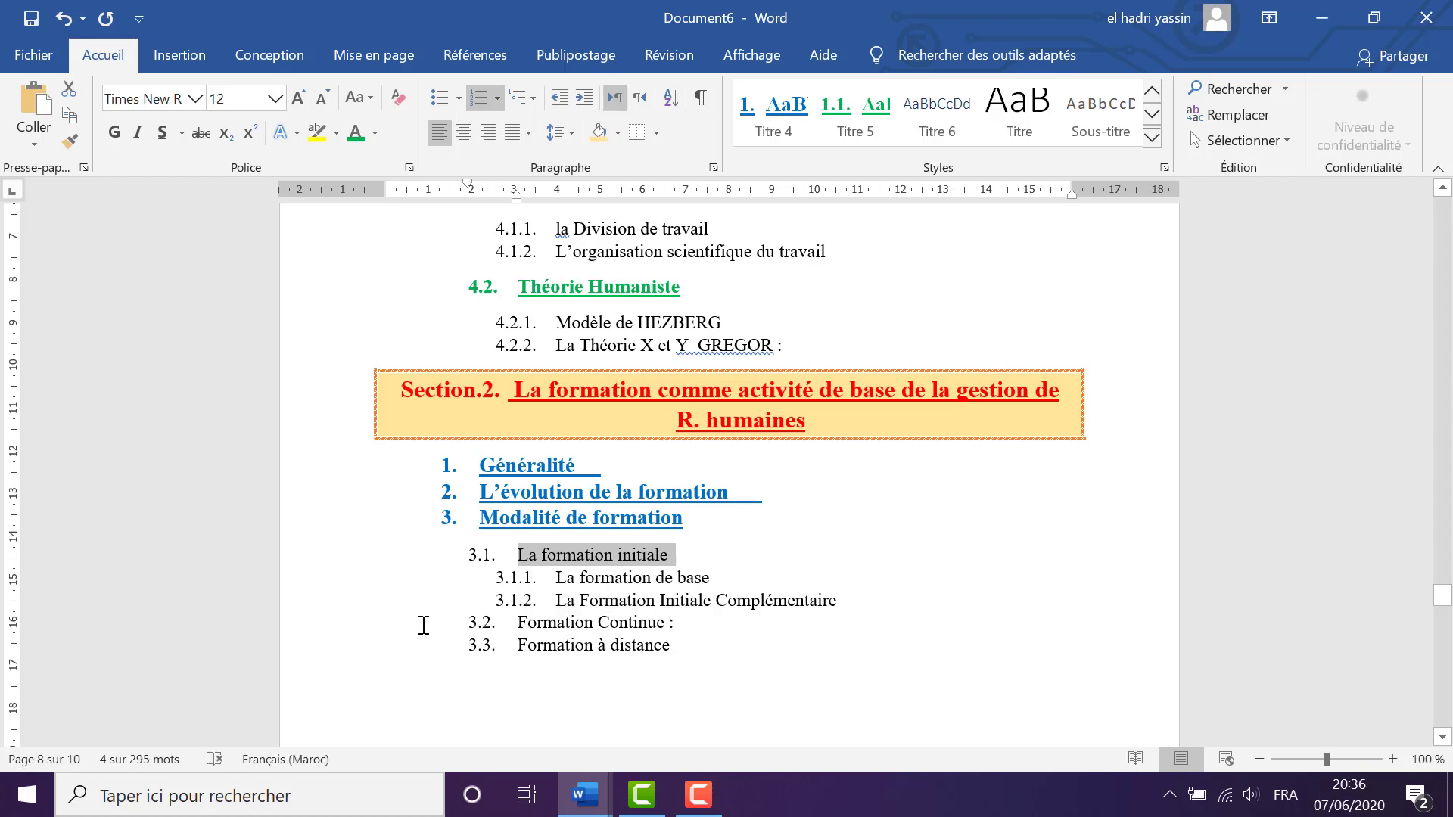
pyautogui.moveTo(345, 625); pyautogui.dragTo(326, 651)
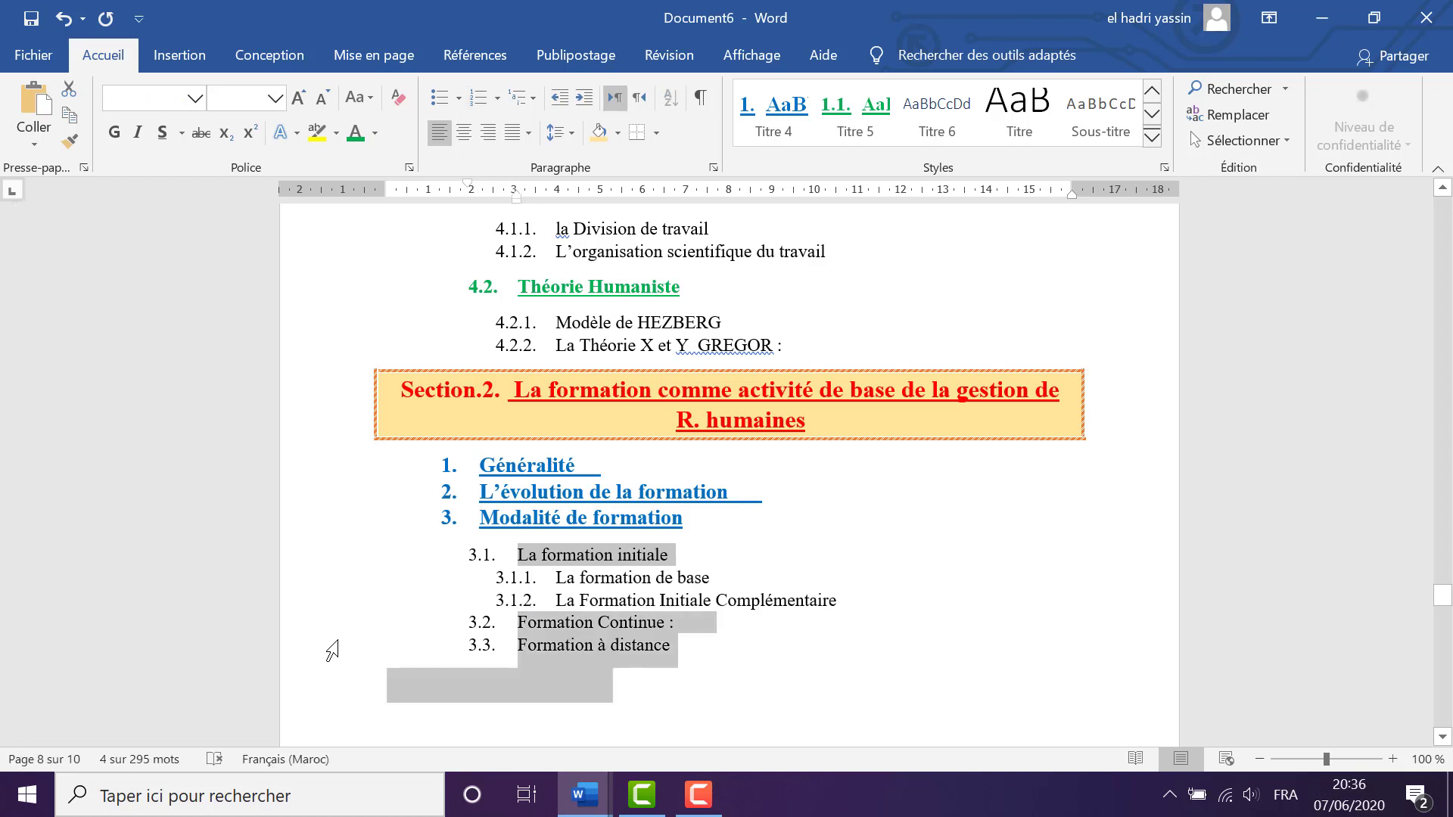
pyautogui.click(857, 115)
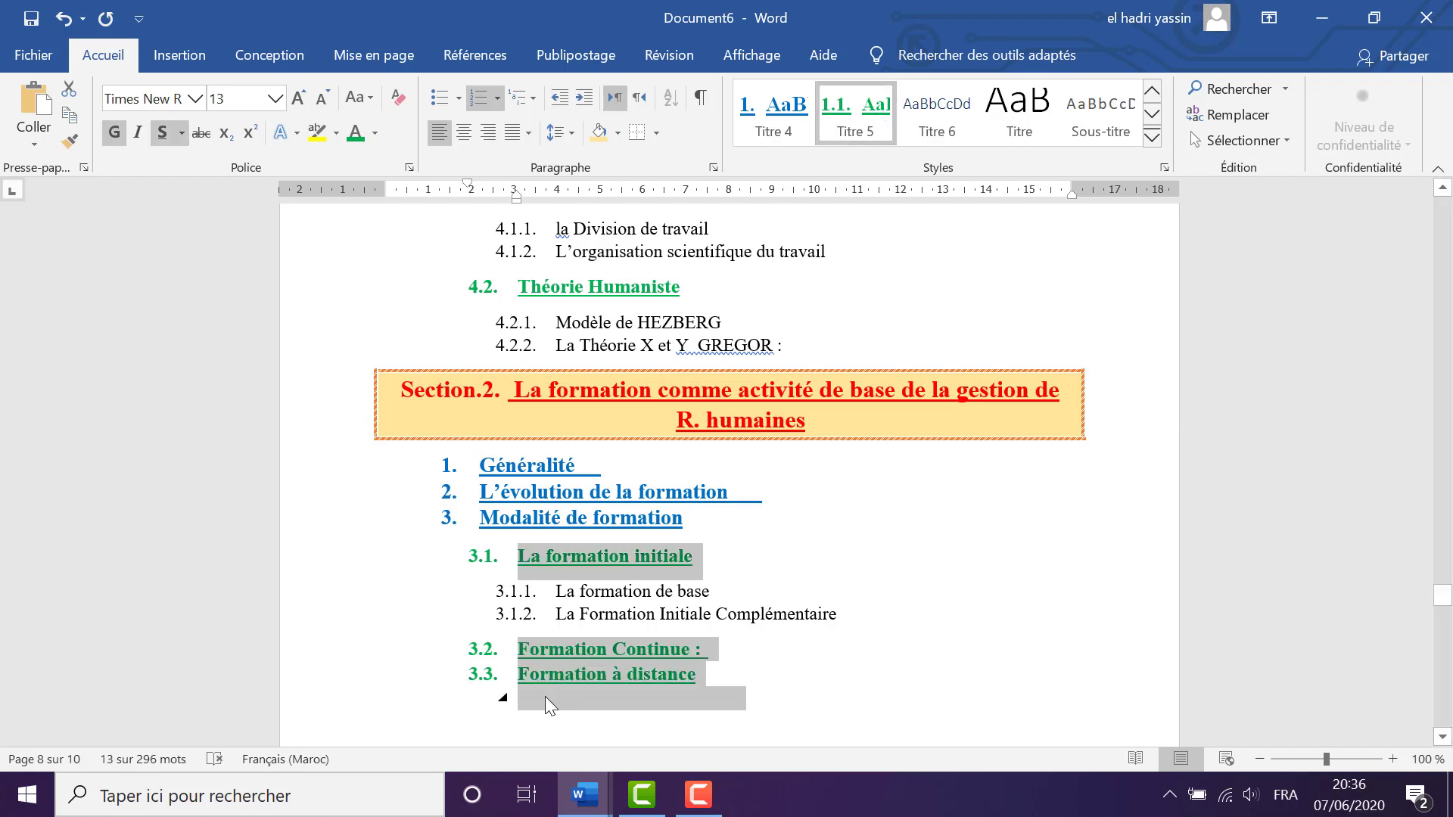
# Clear the formatting of the empty line below "Formation à distance" and restore that heading's green Titre 5 formatting
pyautogui.click(399, 96)
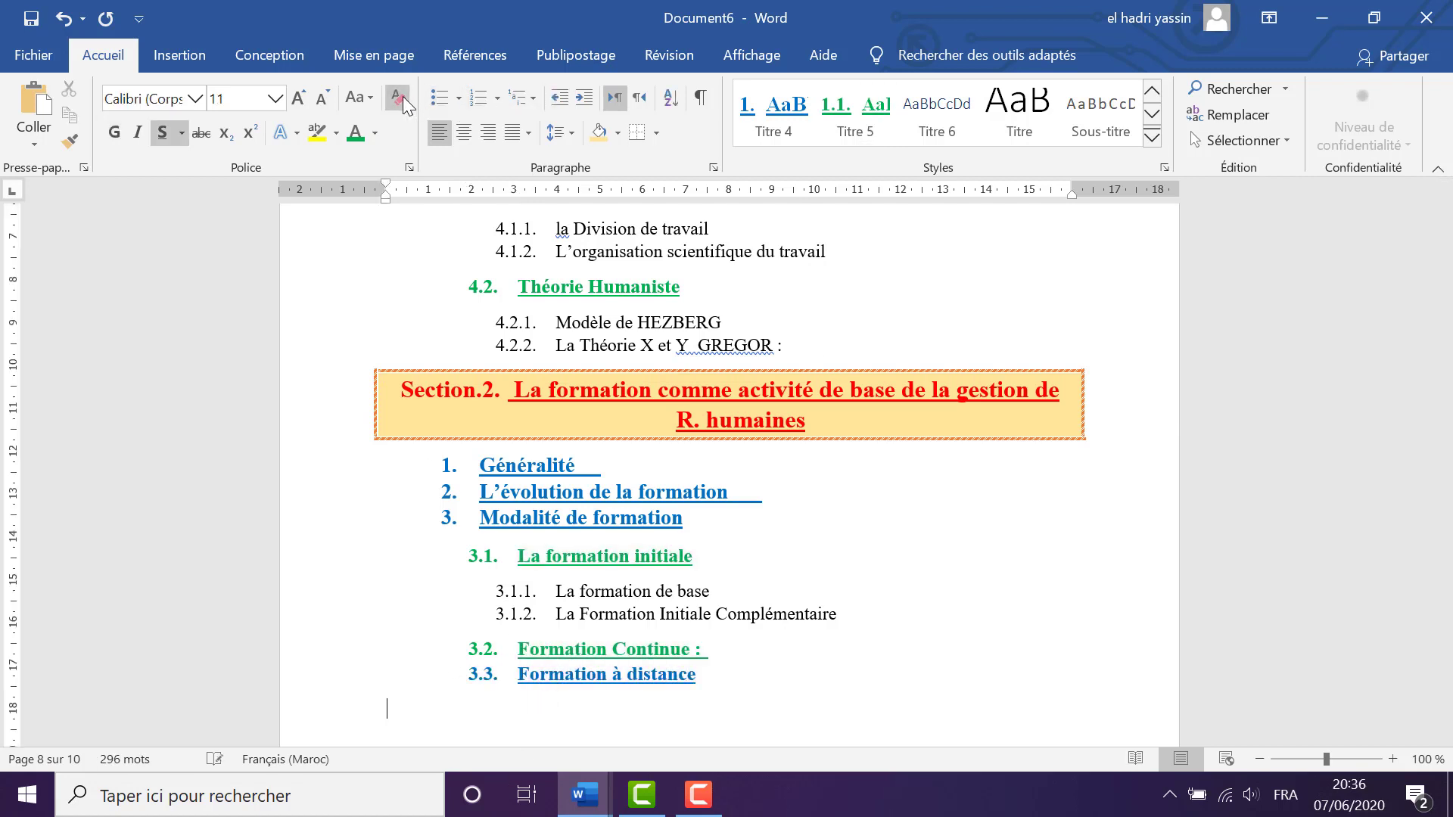
pyautogui.press('Up')
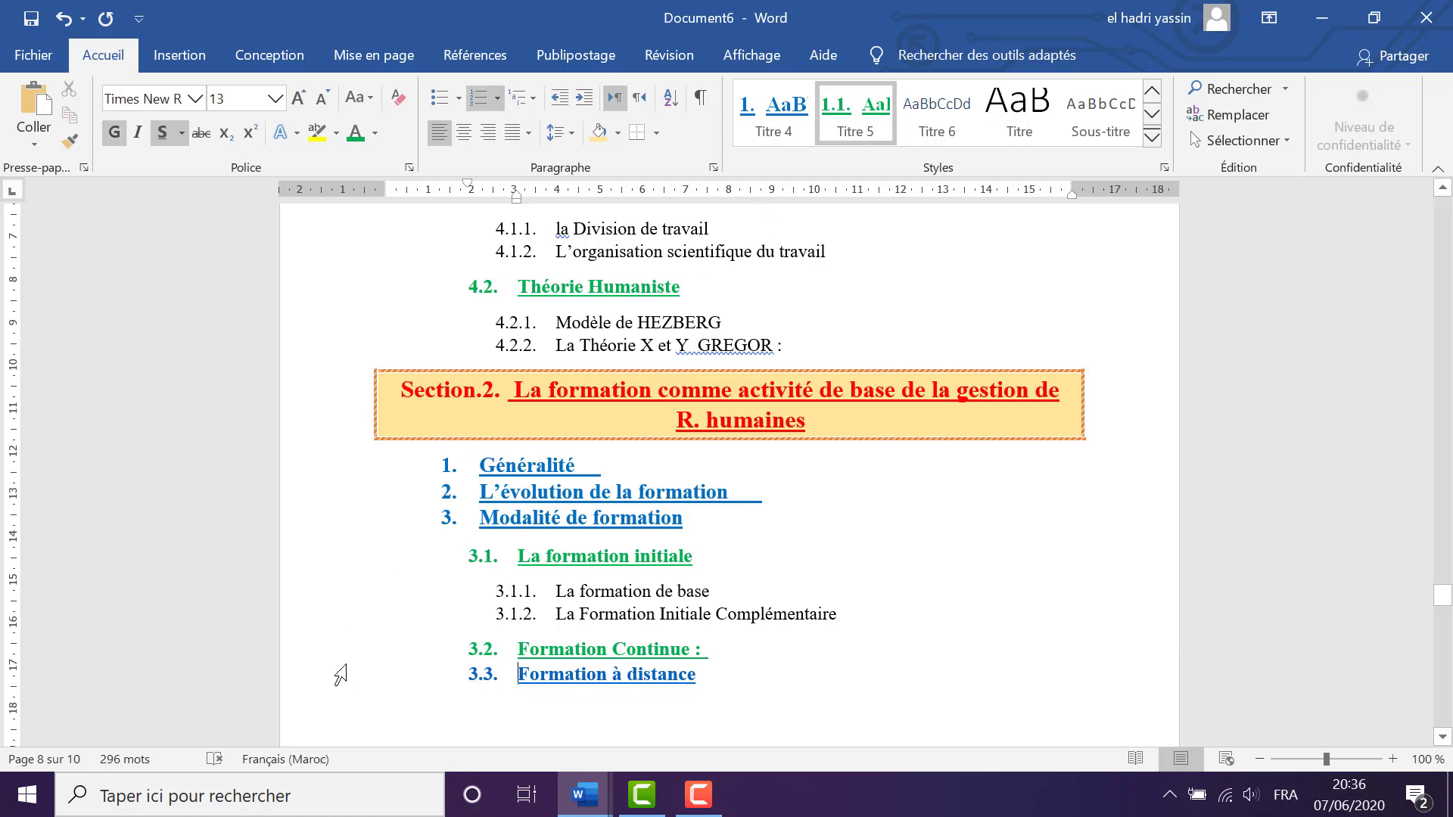
pyautogui.tripleClick(555, 684)
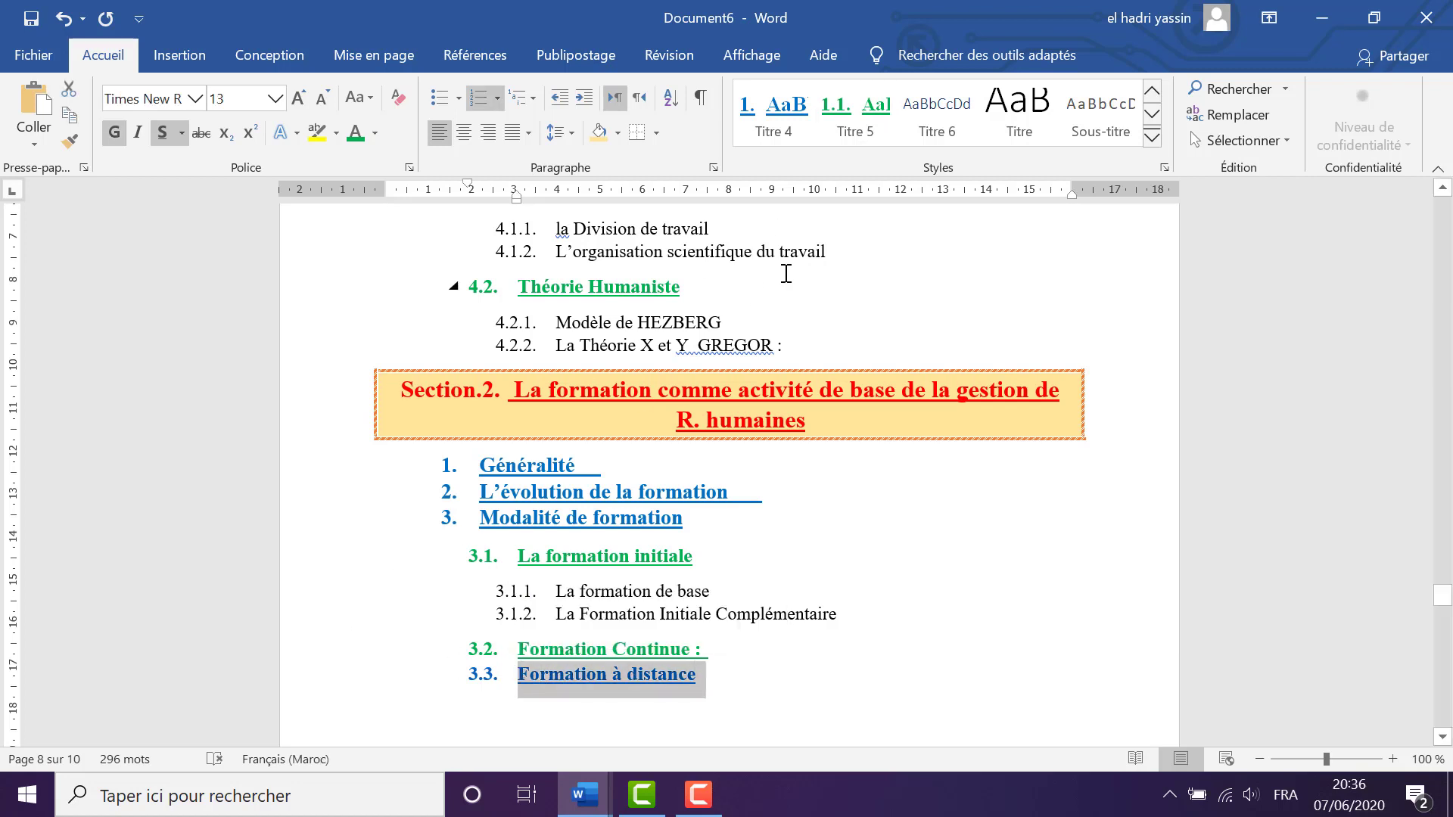
# Remove the numbering from the empty 3.4 line on the page after "Formation à distance"
pyautogui.scroll(-10, 509, 560)
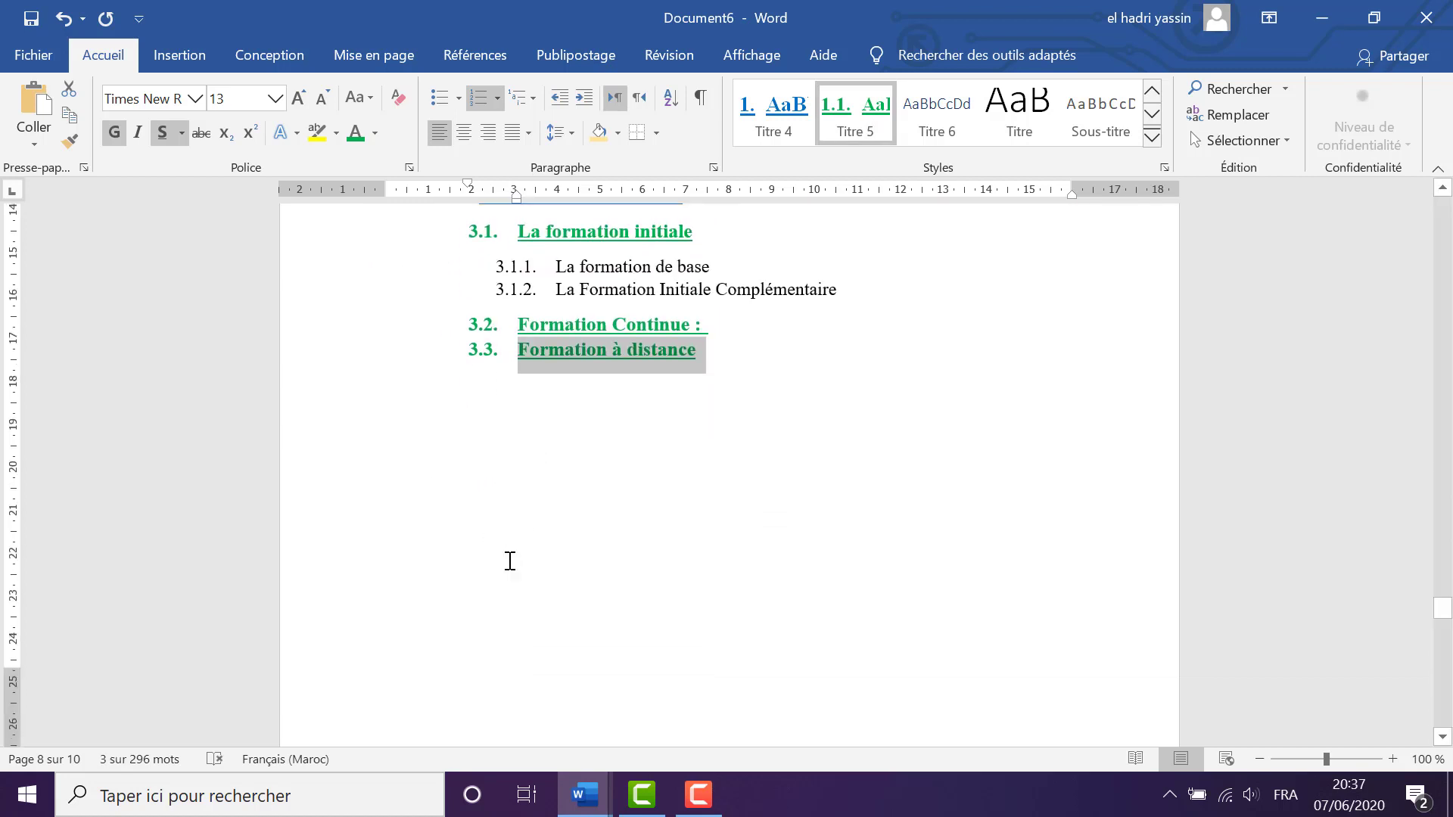
pyautogui.scroll(2, 512, 560)
pyautogui.click(582, 407)
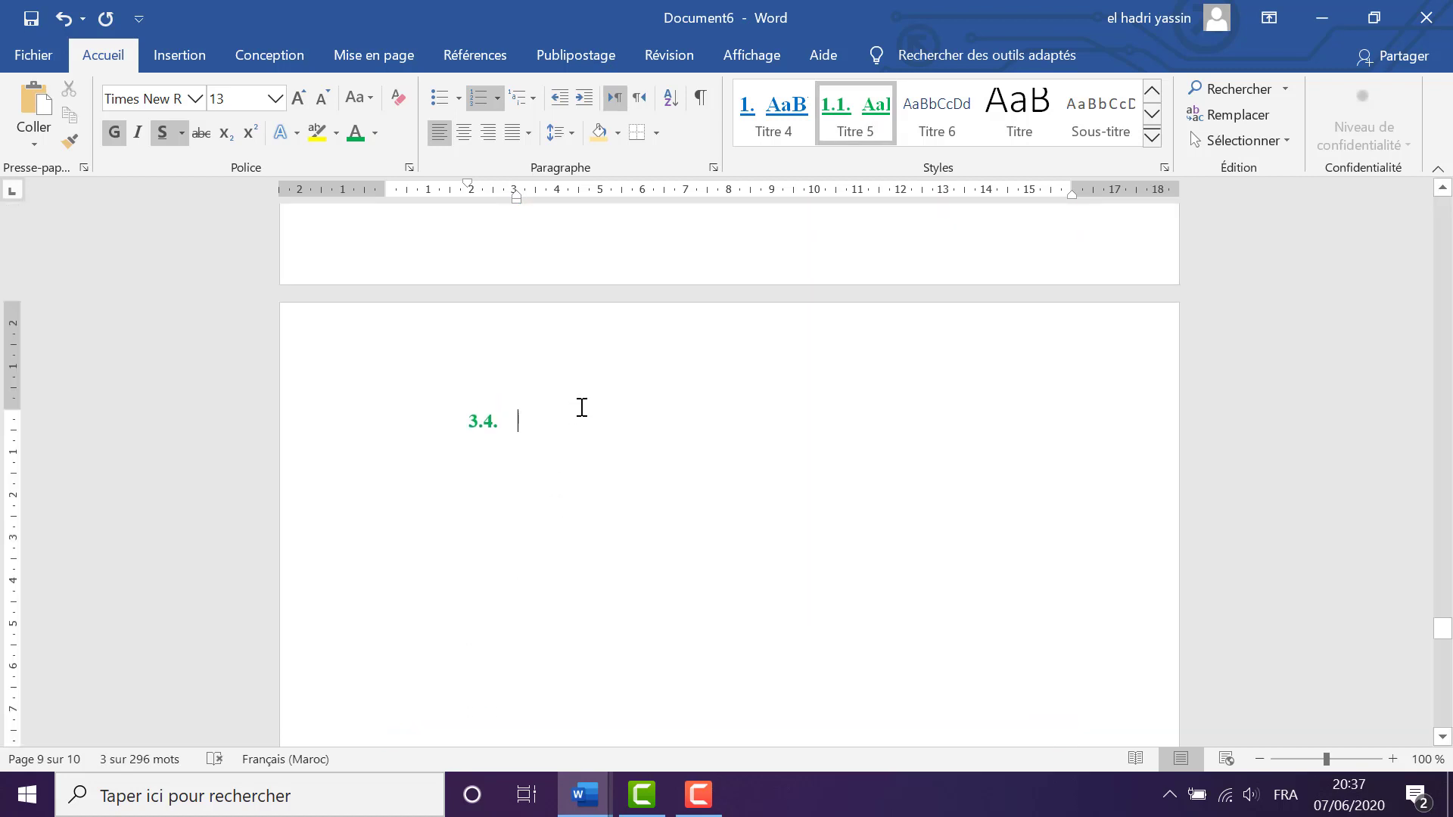
pyautogui.scroll(-2, 564, 454)
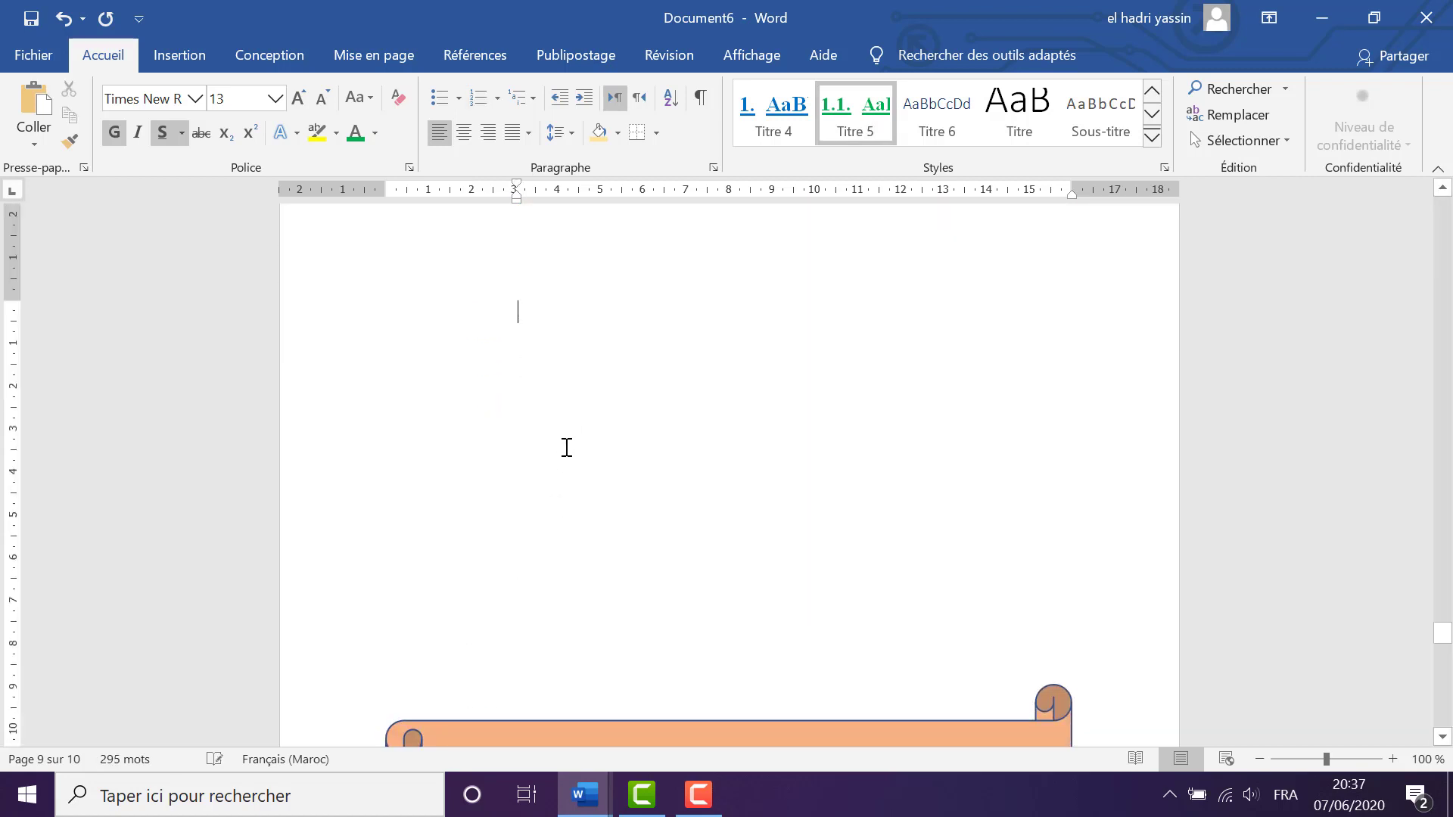
# Apply the Titre 5 style to "La notion" and "Les types de la formation :" under "La formation professionnelle (rappel)"
pyautogui.scroll(-20, 567, 447)
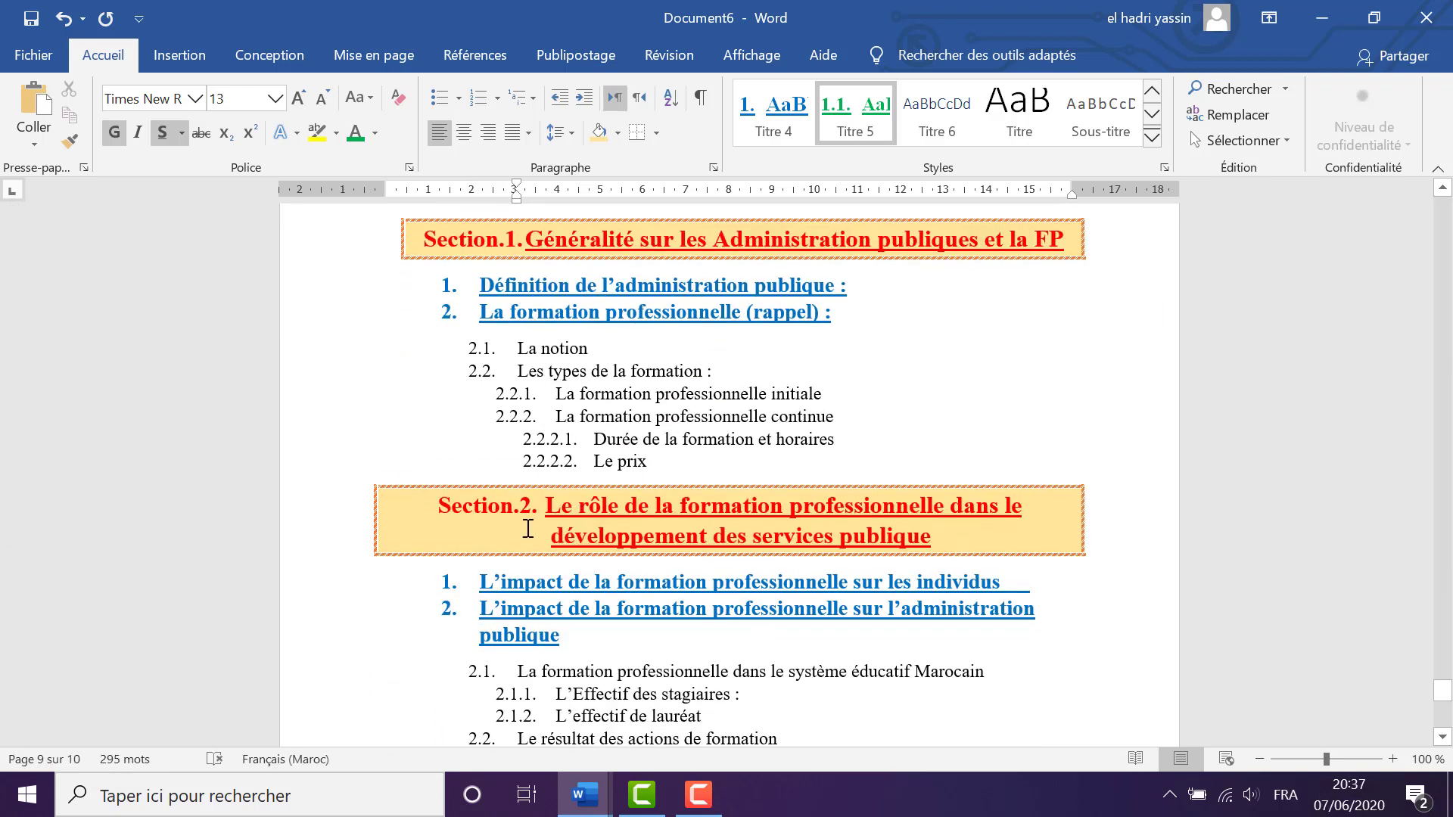
pyautogui.moveTo(351, 345); pyautogui.dragTo(350, 362)
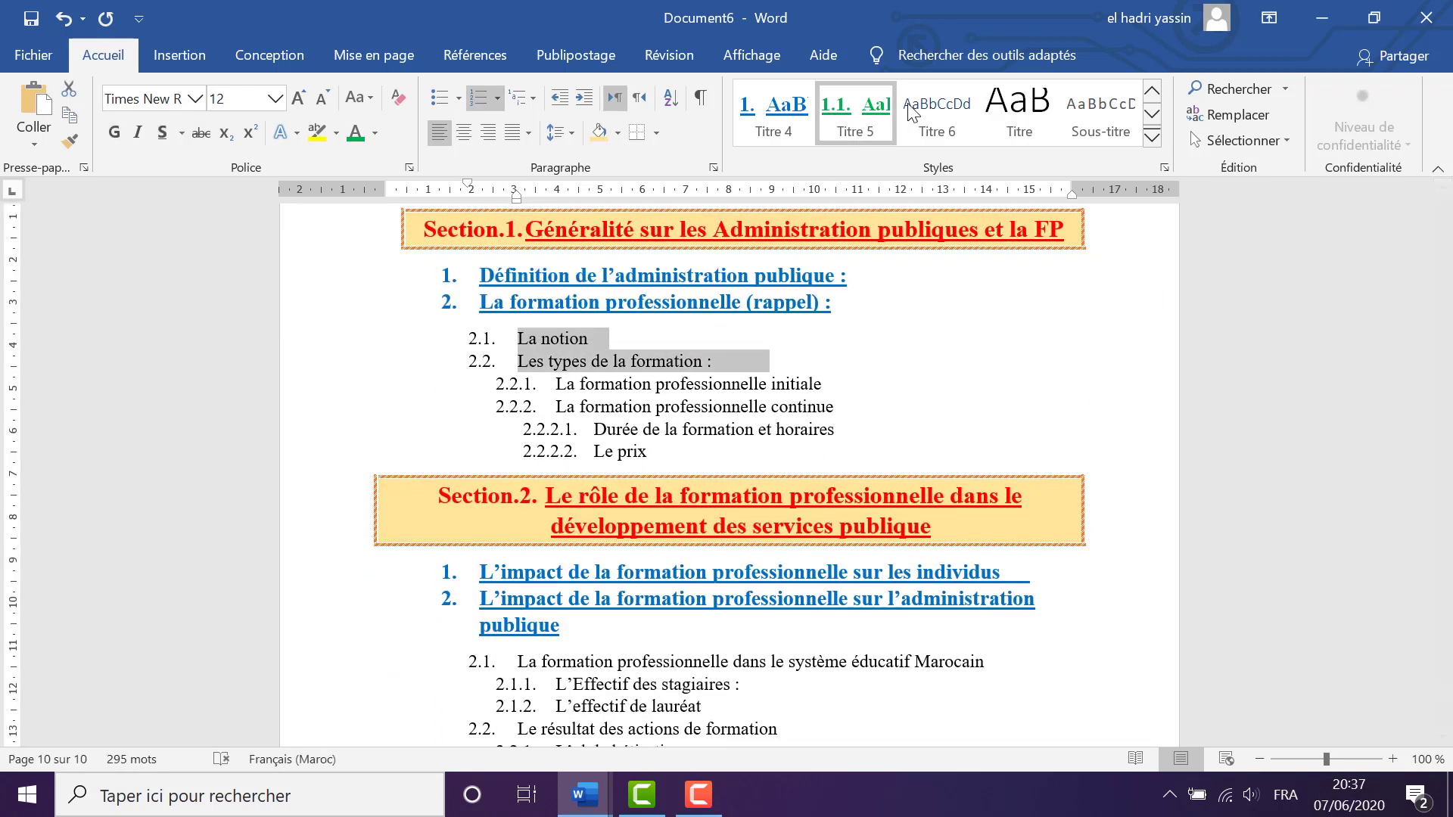
pyautogui.click(851, 96)
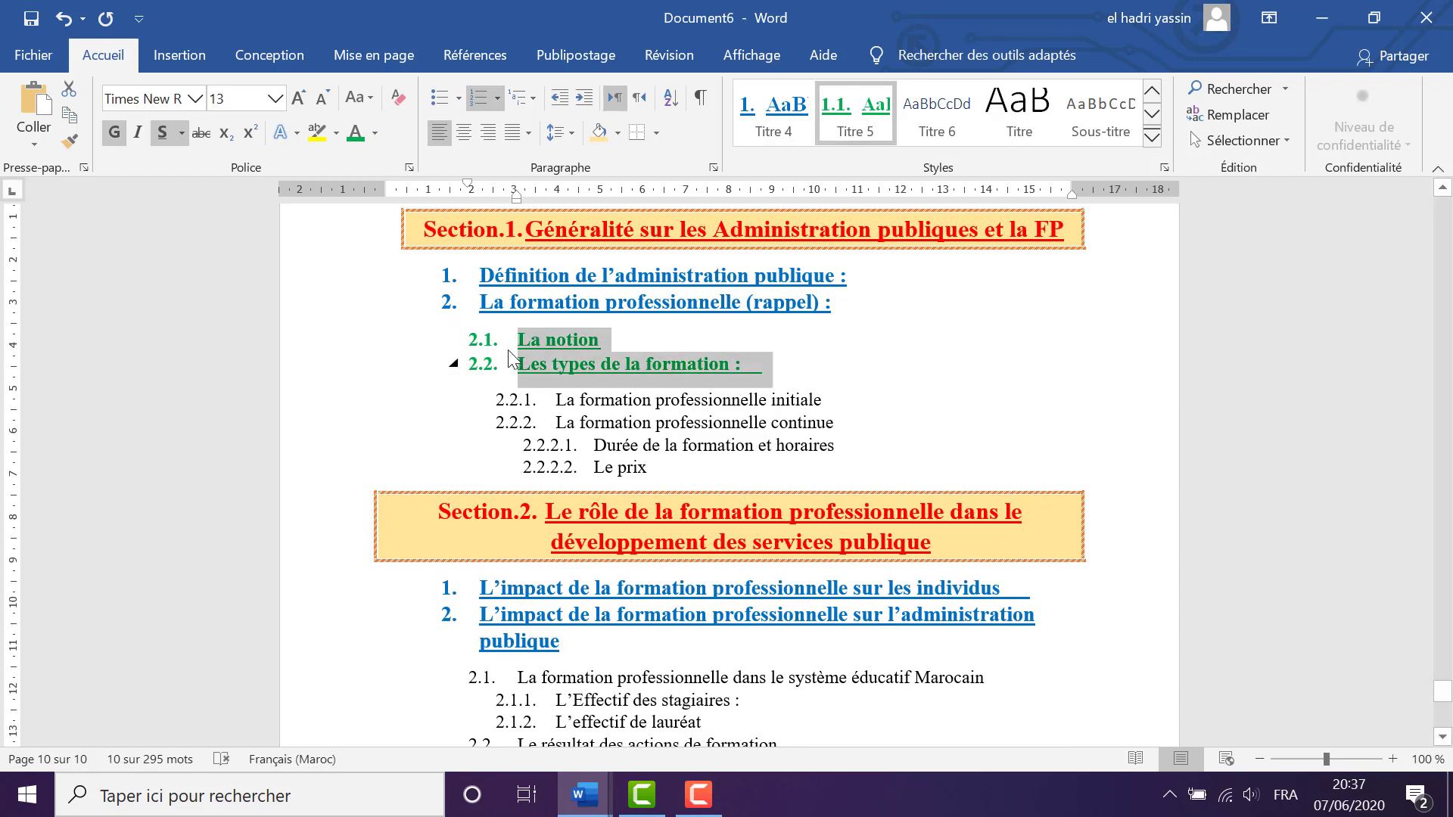
# Apply the Titre 5 style to "La formation professionnelle dans le système éducatif Marocain" and "Le résultat des actions de formation"
pyautogui.scroll(-3, 477, 574)
pyautogui.click(334, 579)
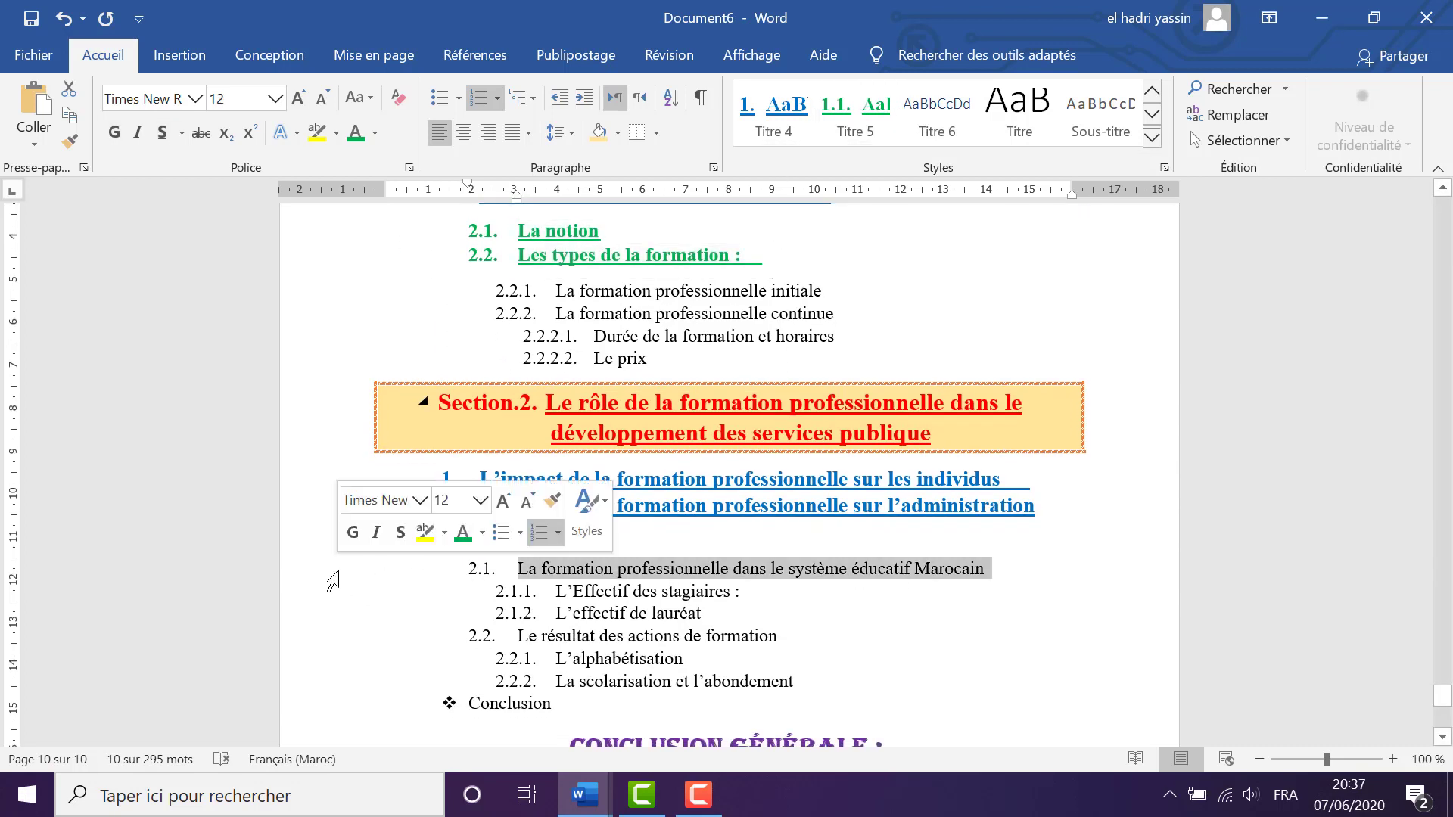
pyautogui.click(869, 111)
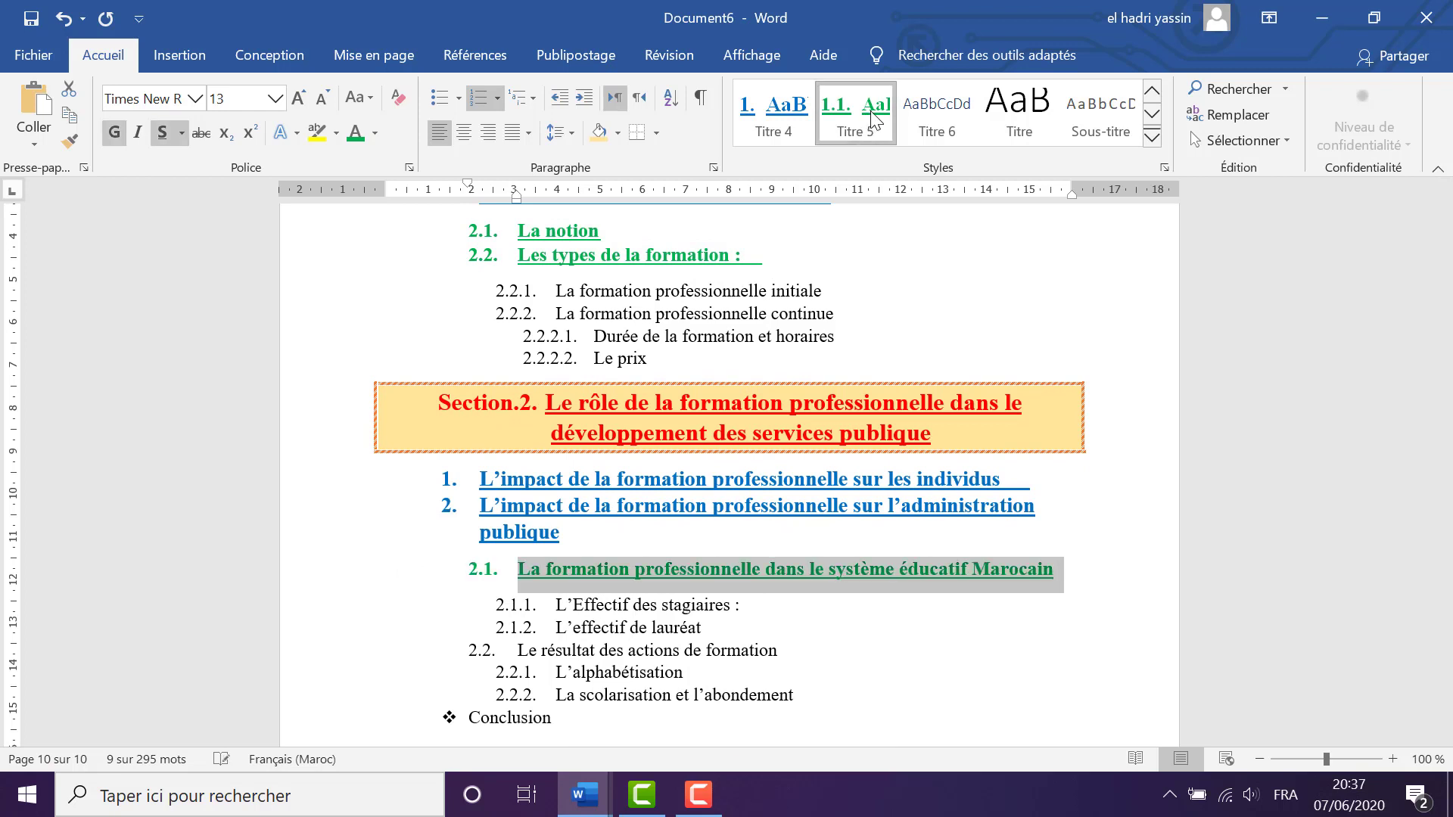
pyautogui.click(330, 652)
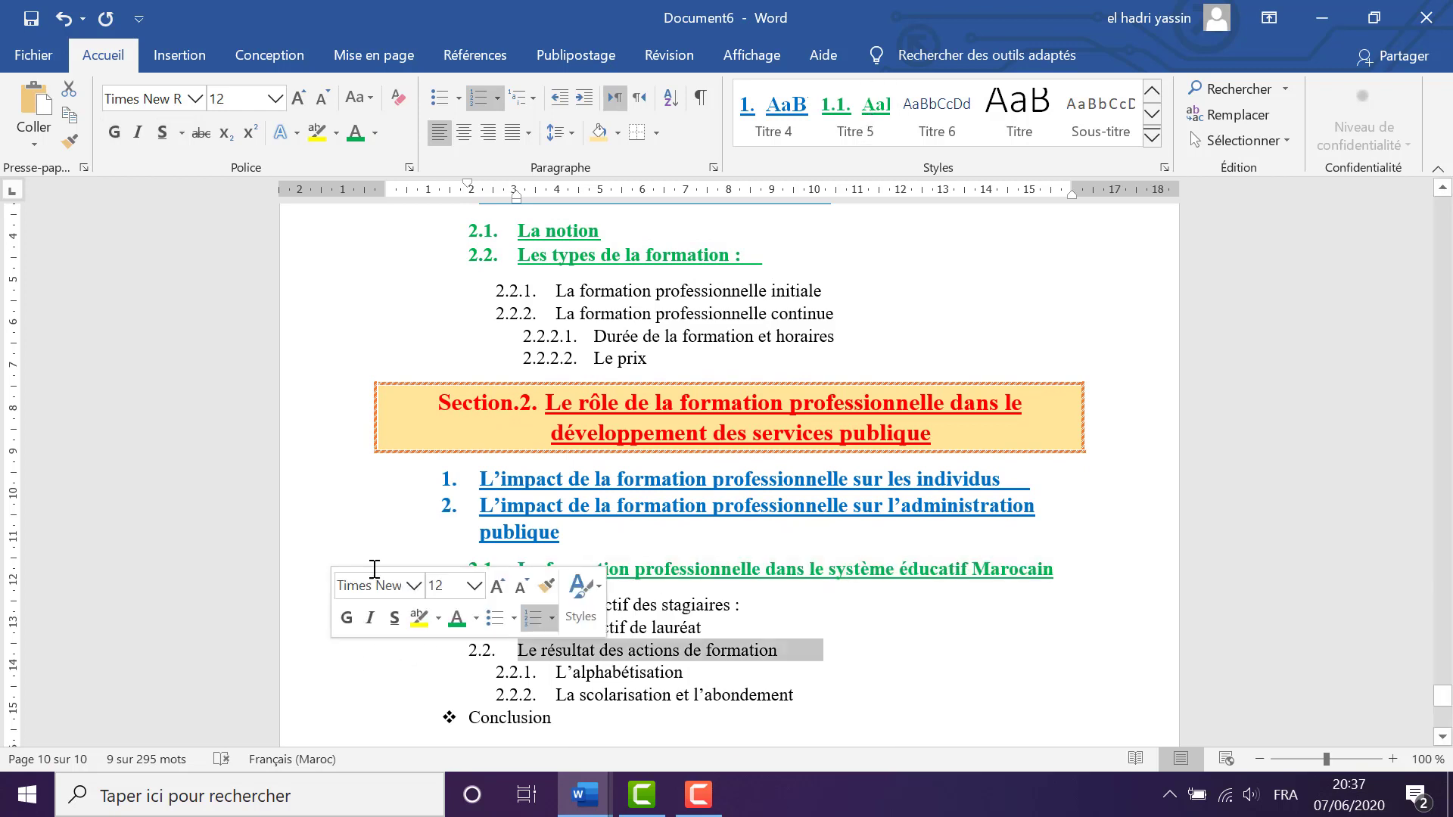
pyautogui.click(844, 113)
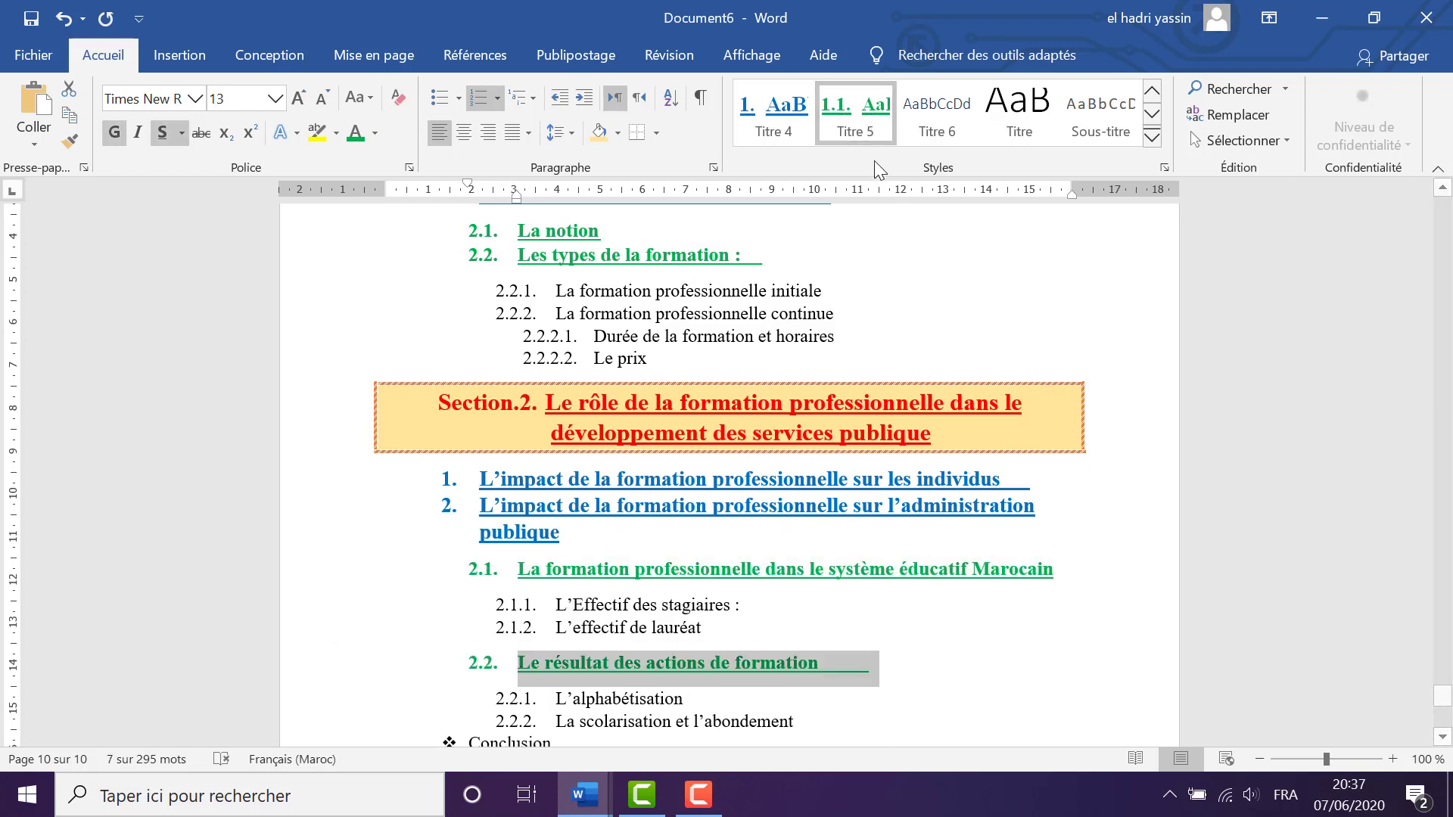
# Make the two items under "La théorie classique" bold, underlined and dark red, and update the Titre 6 style to match them
pyautogui.scroll(20, 784, 563)
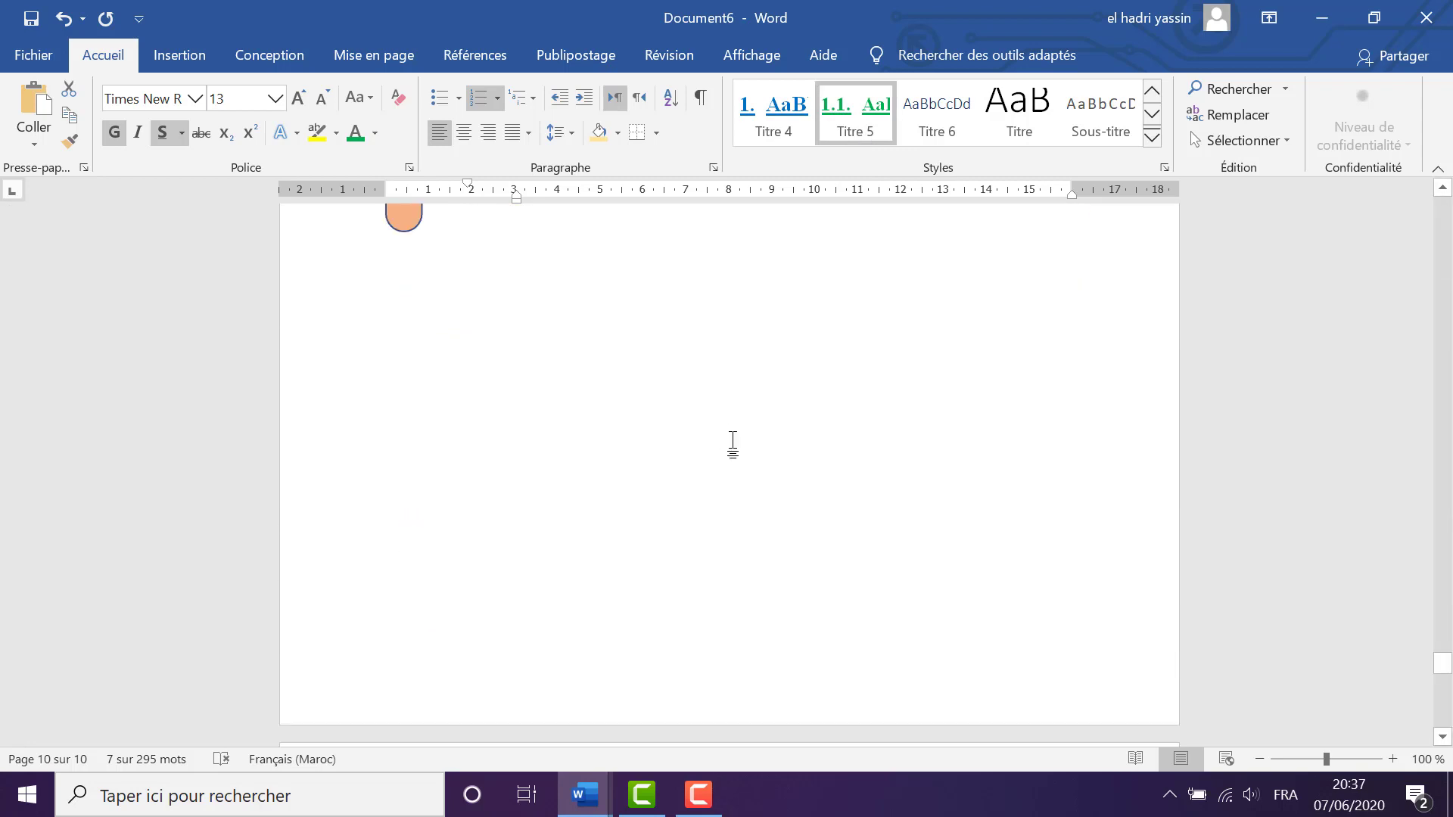
pyautogui.scroll(20, 741, 430)
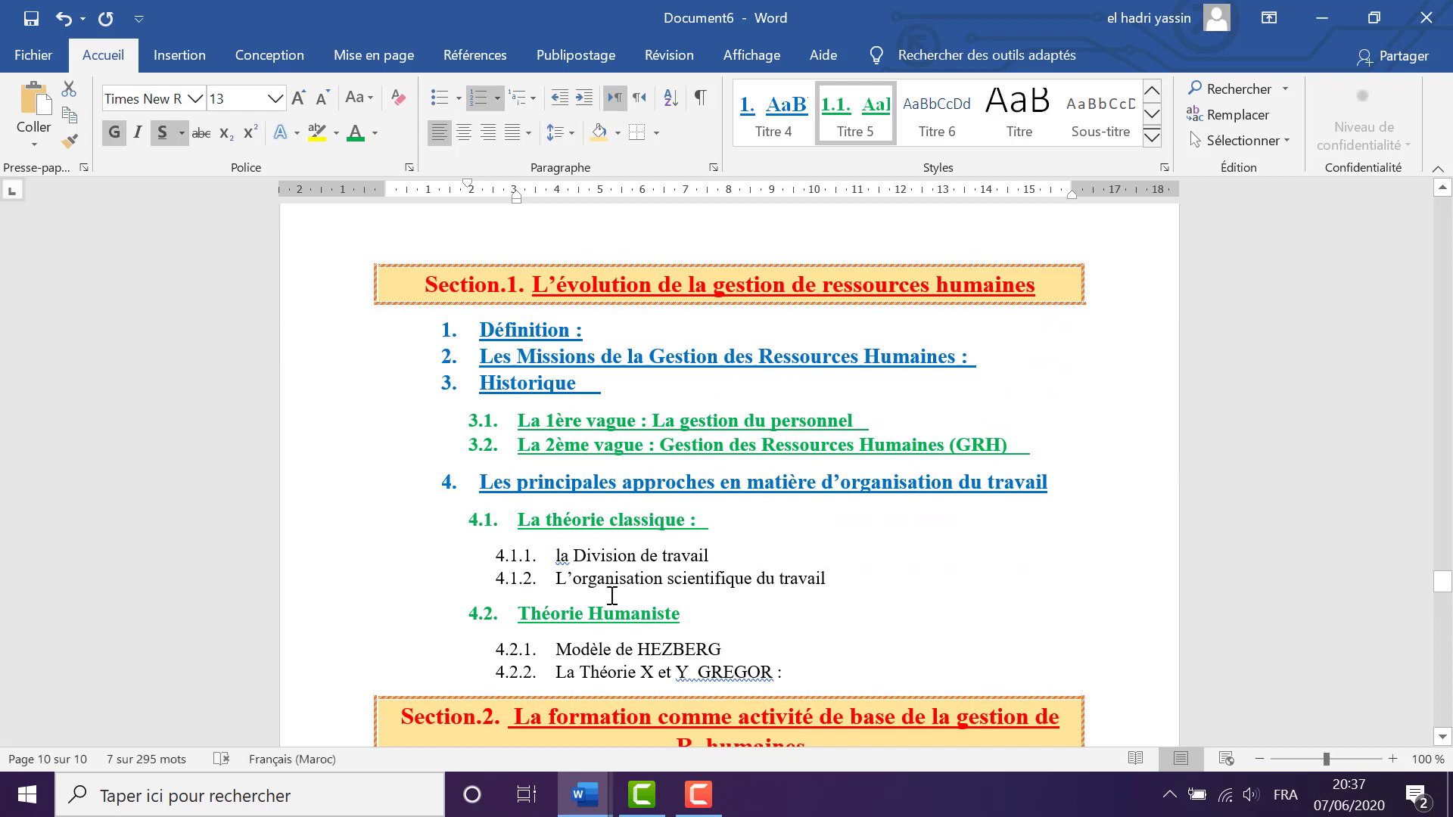
pyautogui.scroll(-1, 581, 519)
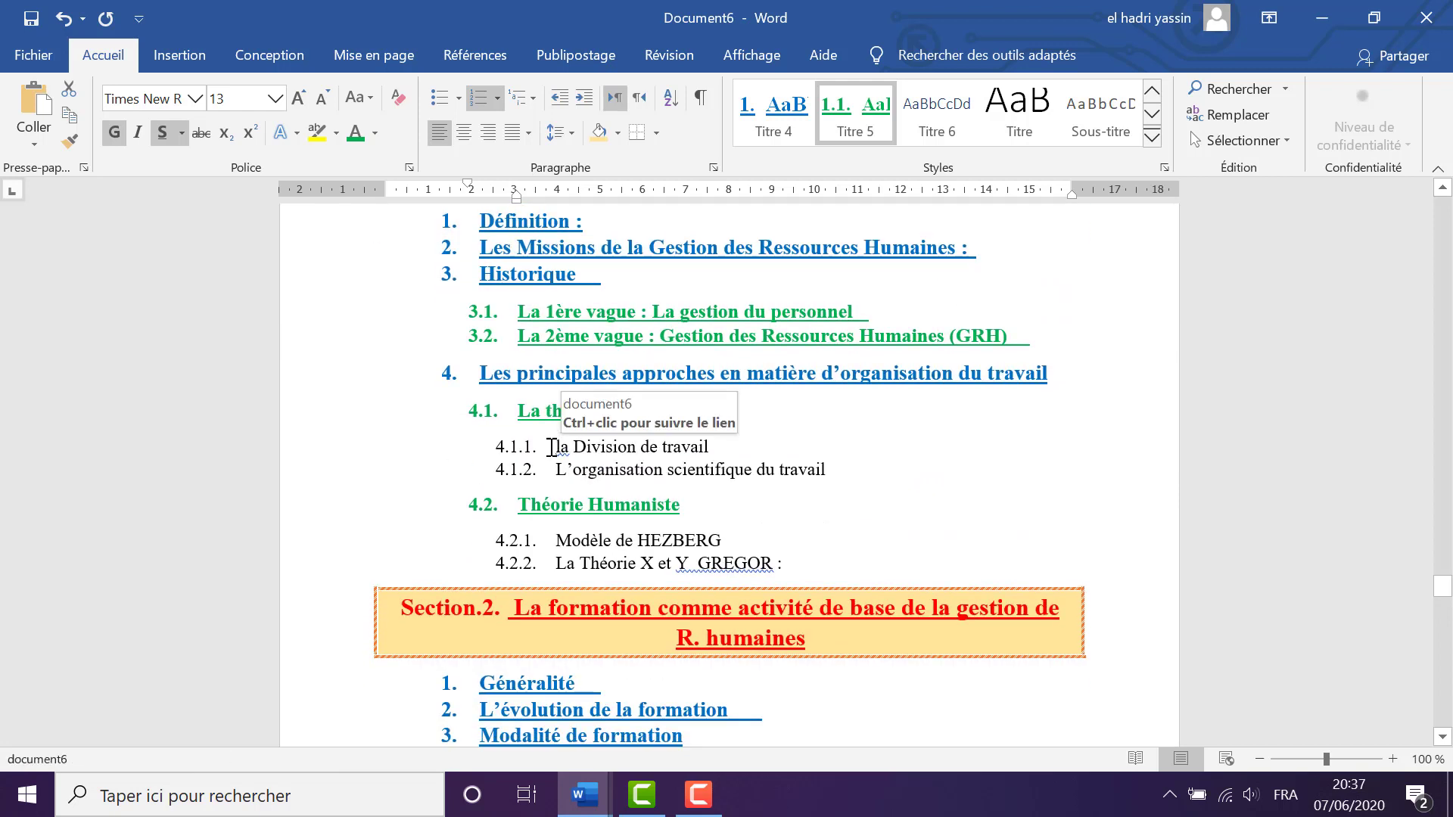
pyautogui.moveTo(555, 447); pyautogui.dragTo(838, 466)
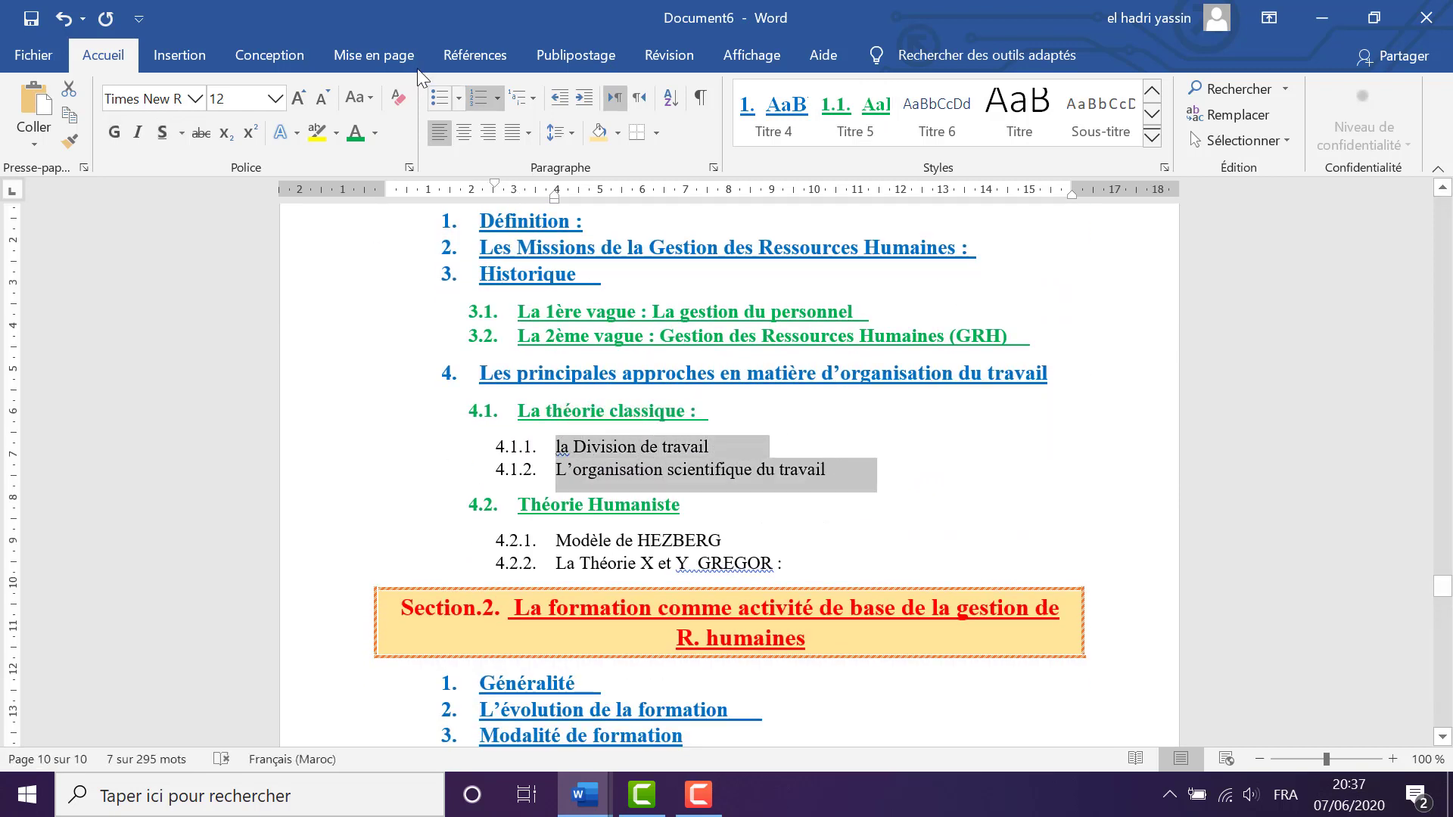
pyautogui.click(116, 134)
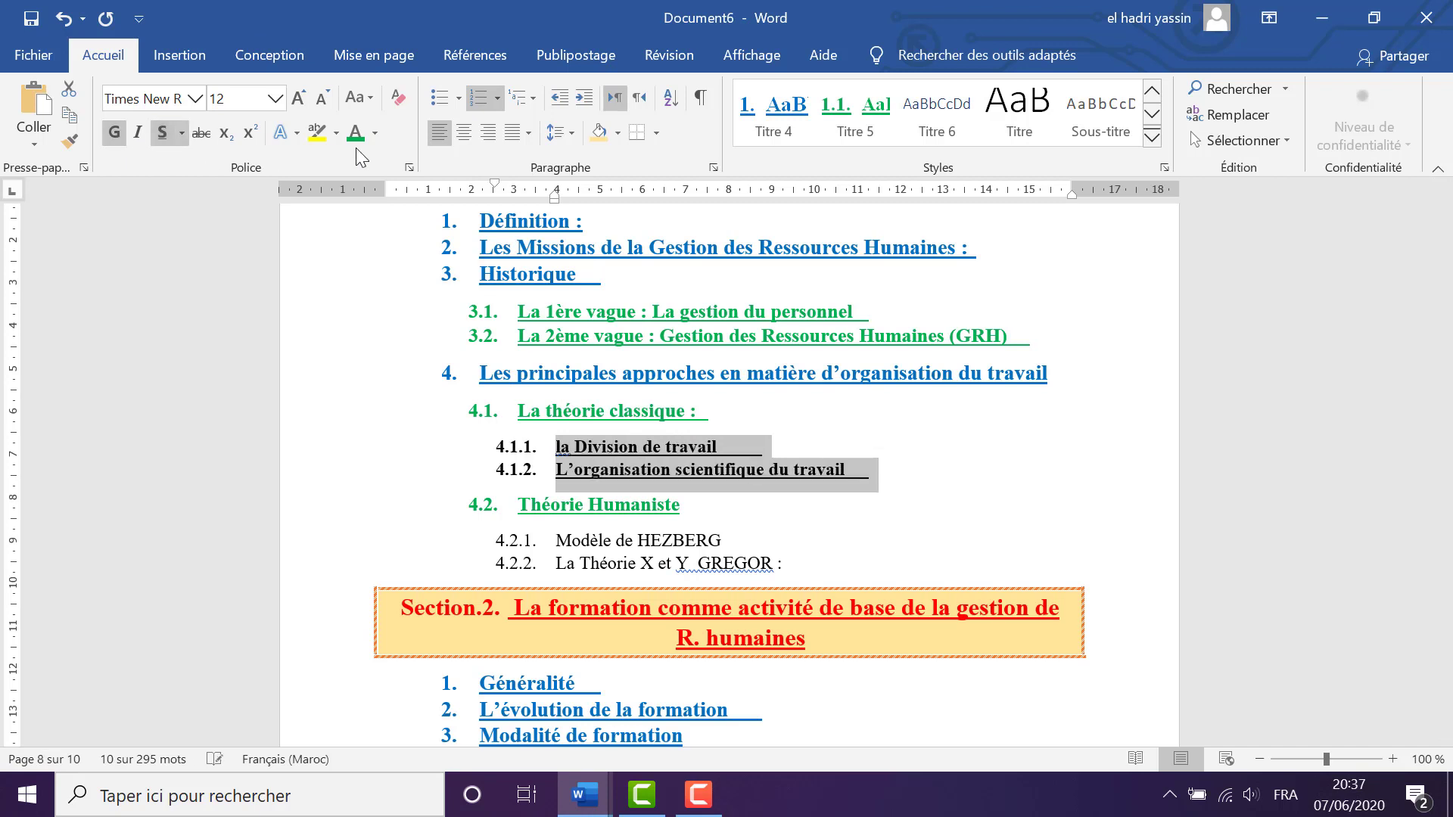
pyautogui.click(376, 133)
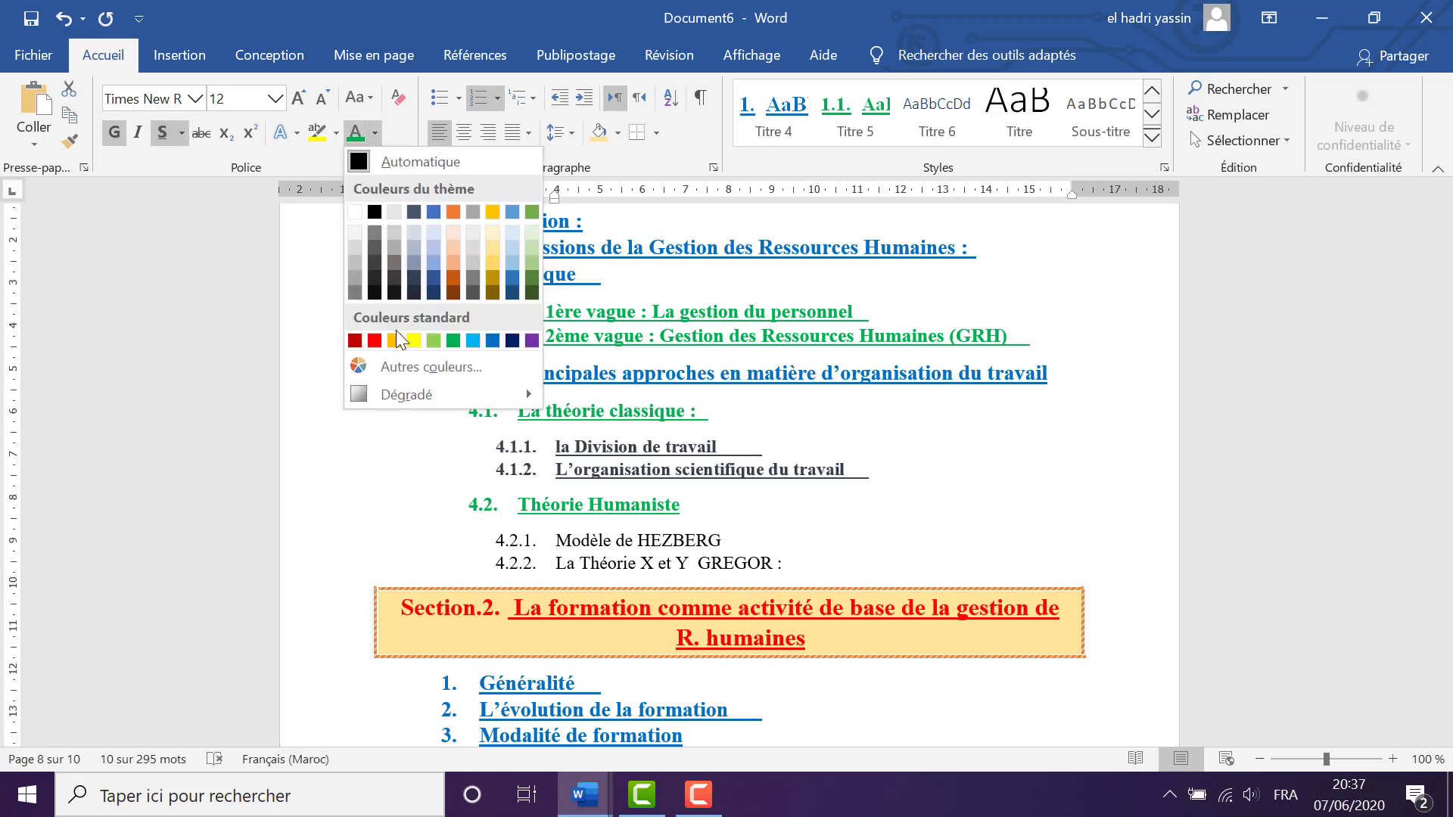
pyautogui.click(355, 340)
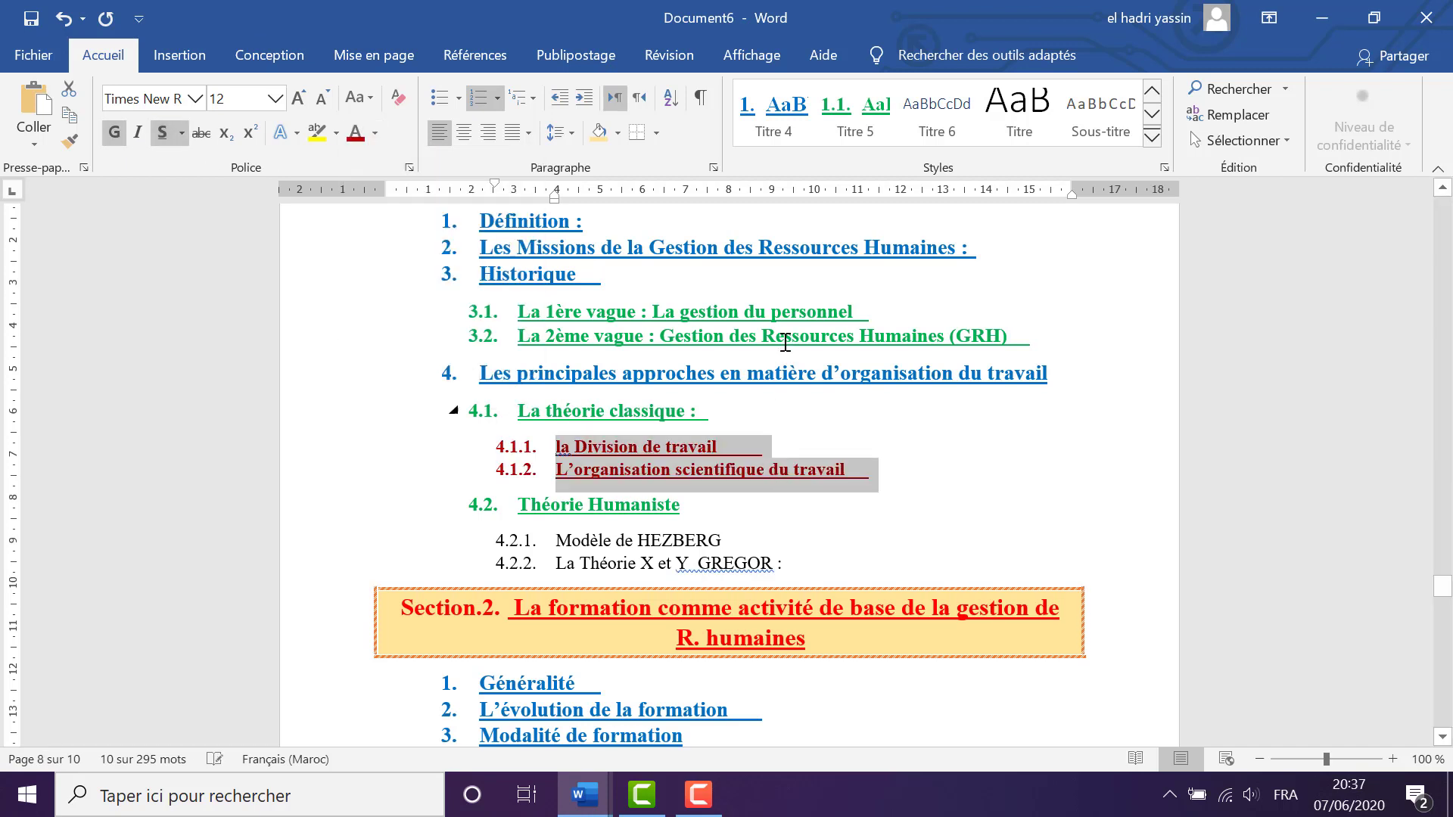
pyautogui.rightClick(936, 113)
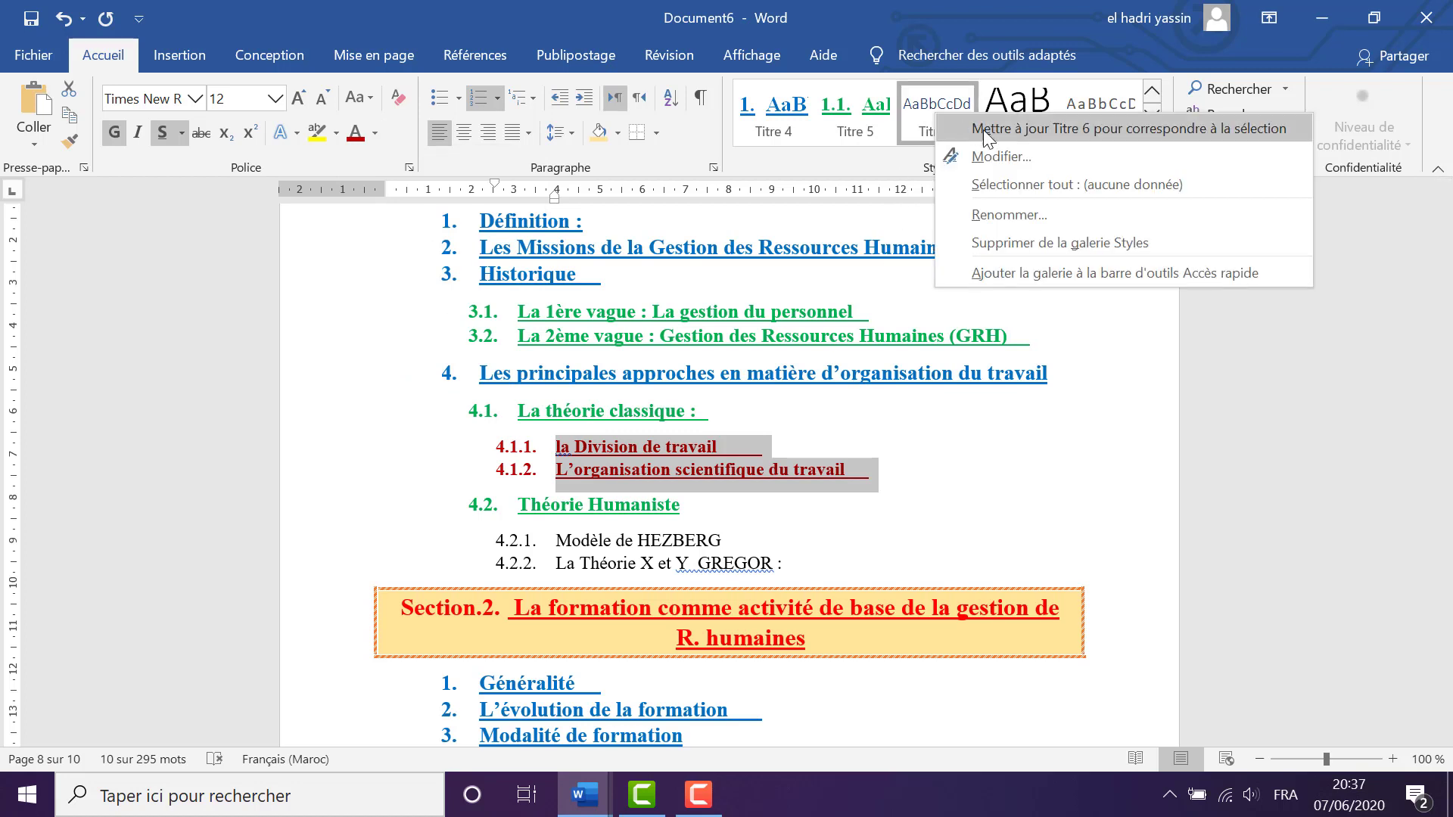
pyautogui.click(1120, 127)
# Apply the Titre 6 style to the two items under "Théorie Humaniste" and the two under "La formation initiale"
pyautogui.scroll(-1, 571, 451)
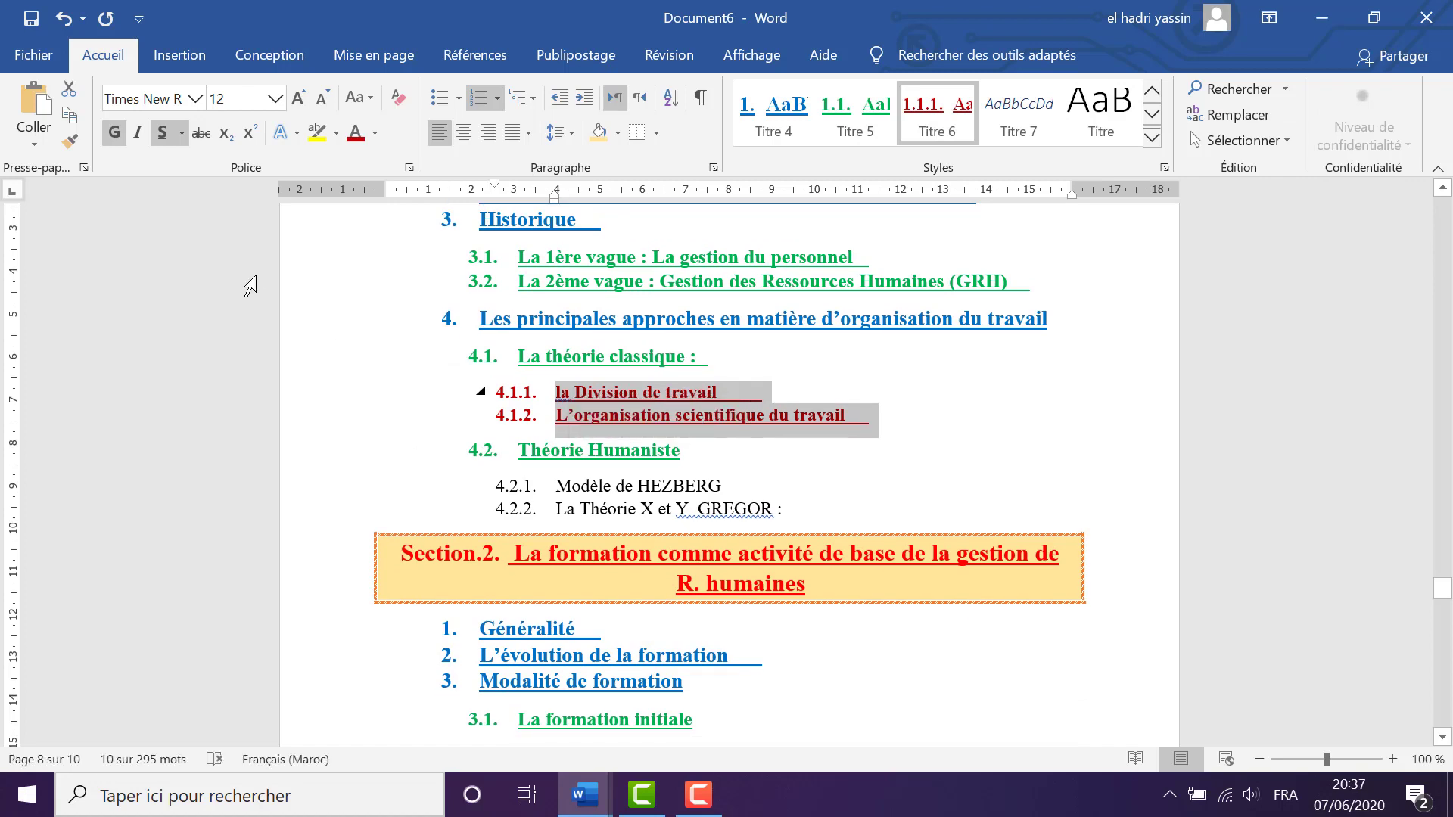
pyautogui.moveTo(560, 486); pyautogui.dragTo(794, 509)
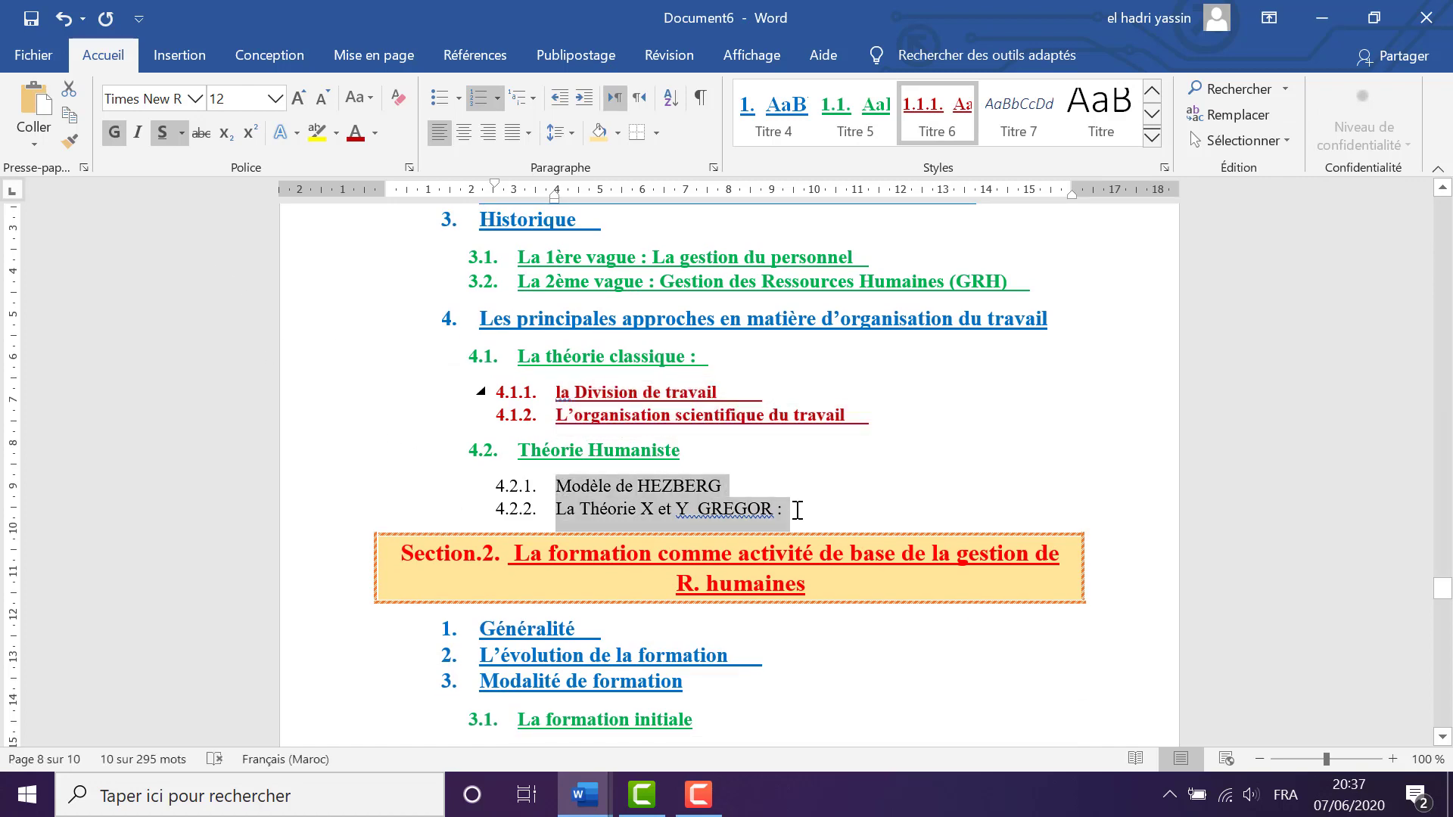
pyautogui.click(960, 121)
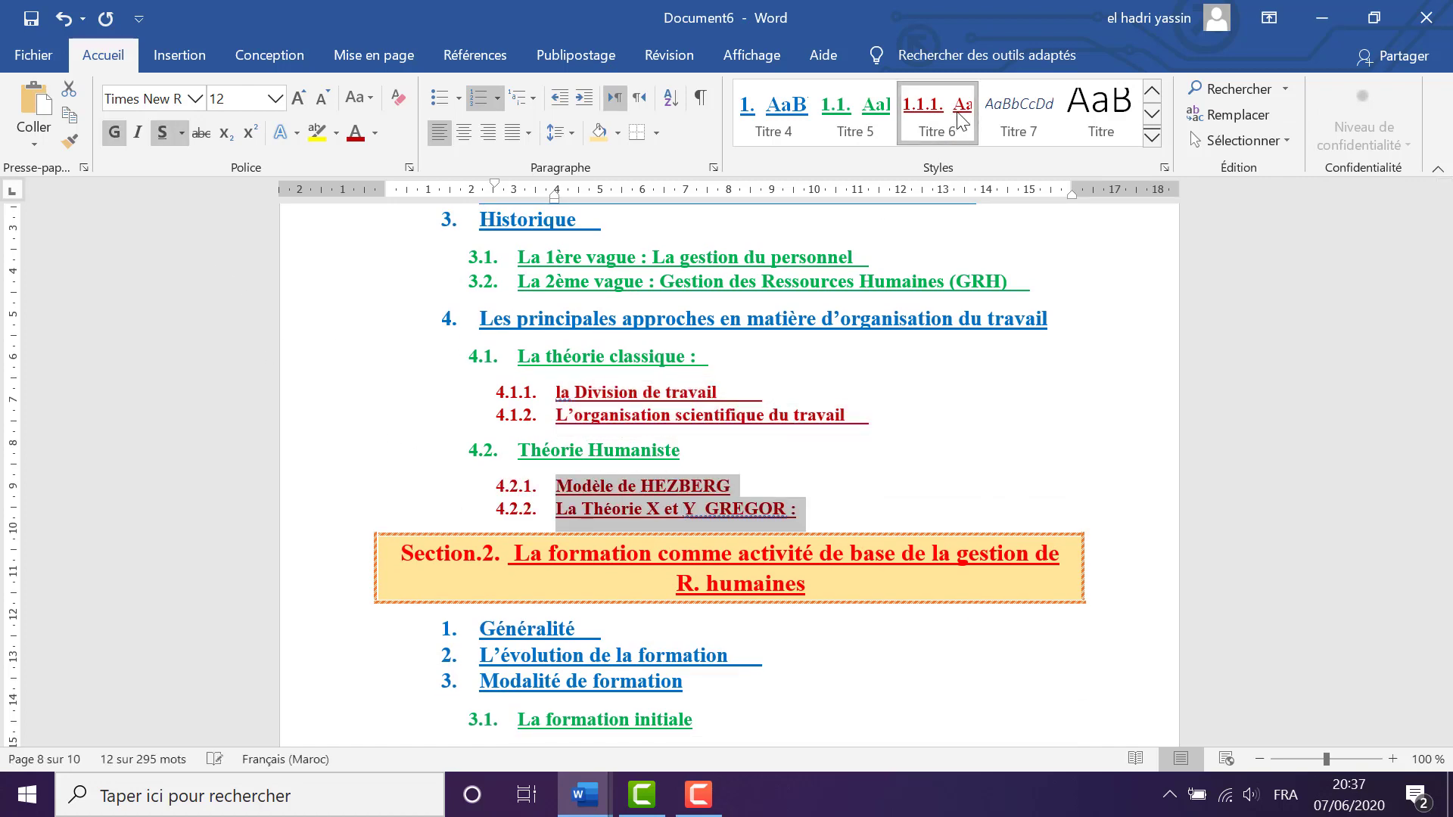
pyautogui.scroll(-5, 654, 500)
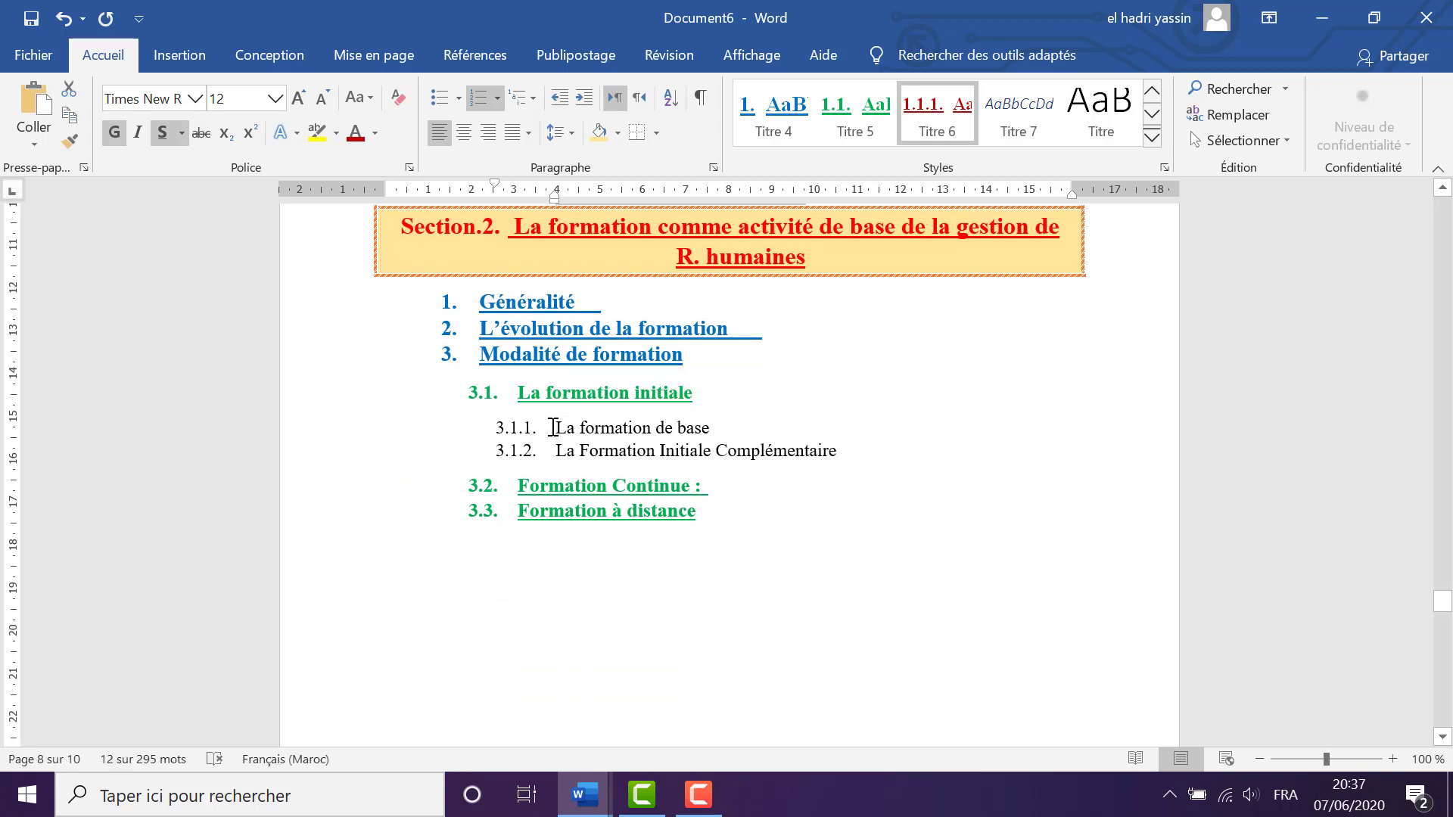
pyautogui.moveTo(556, 428); pyautogui.dragTo(768, 448)
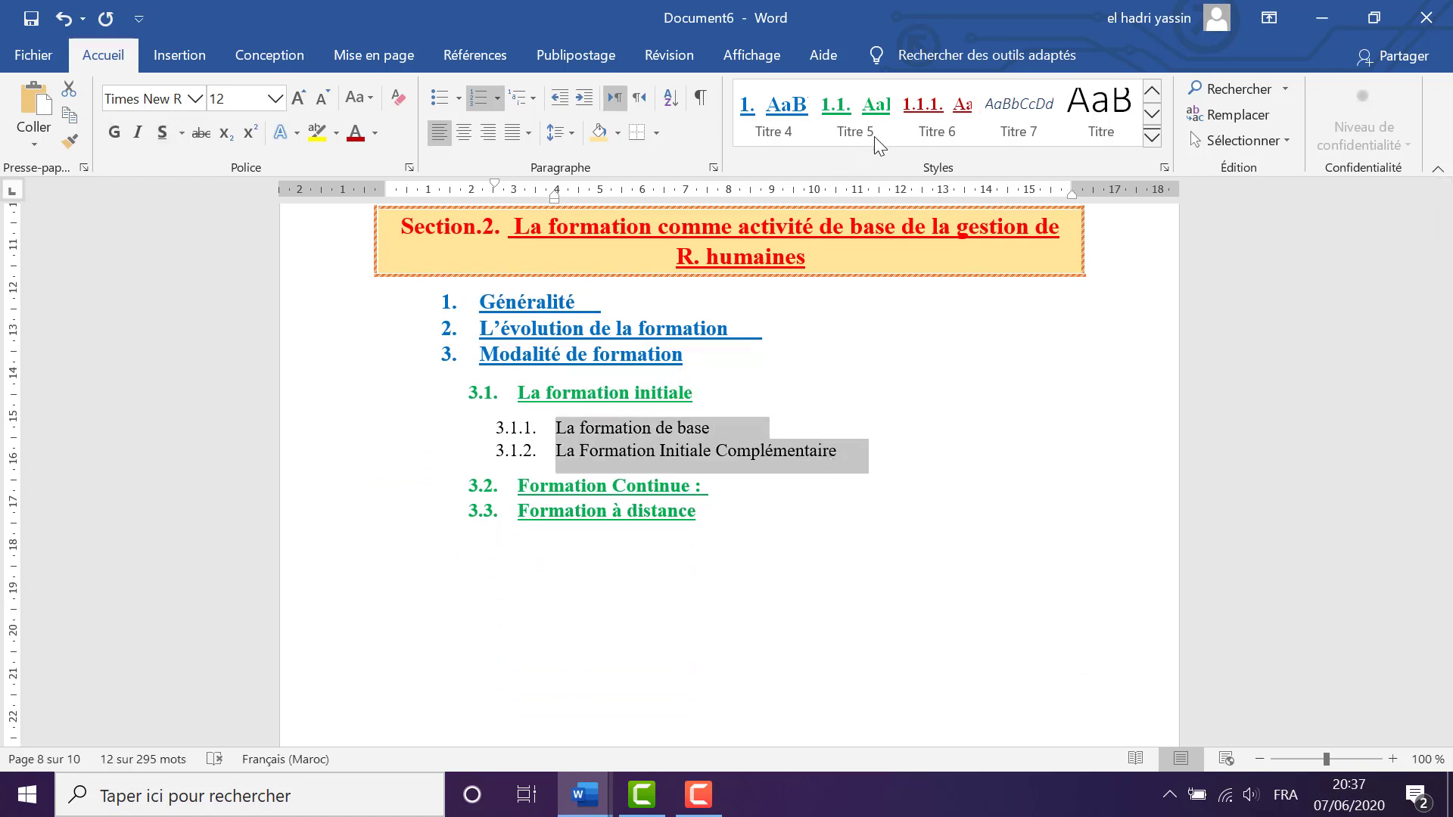
pyautogui.click(956, 121)
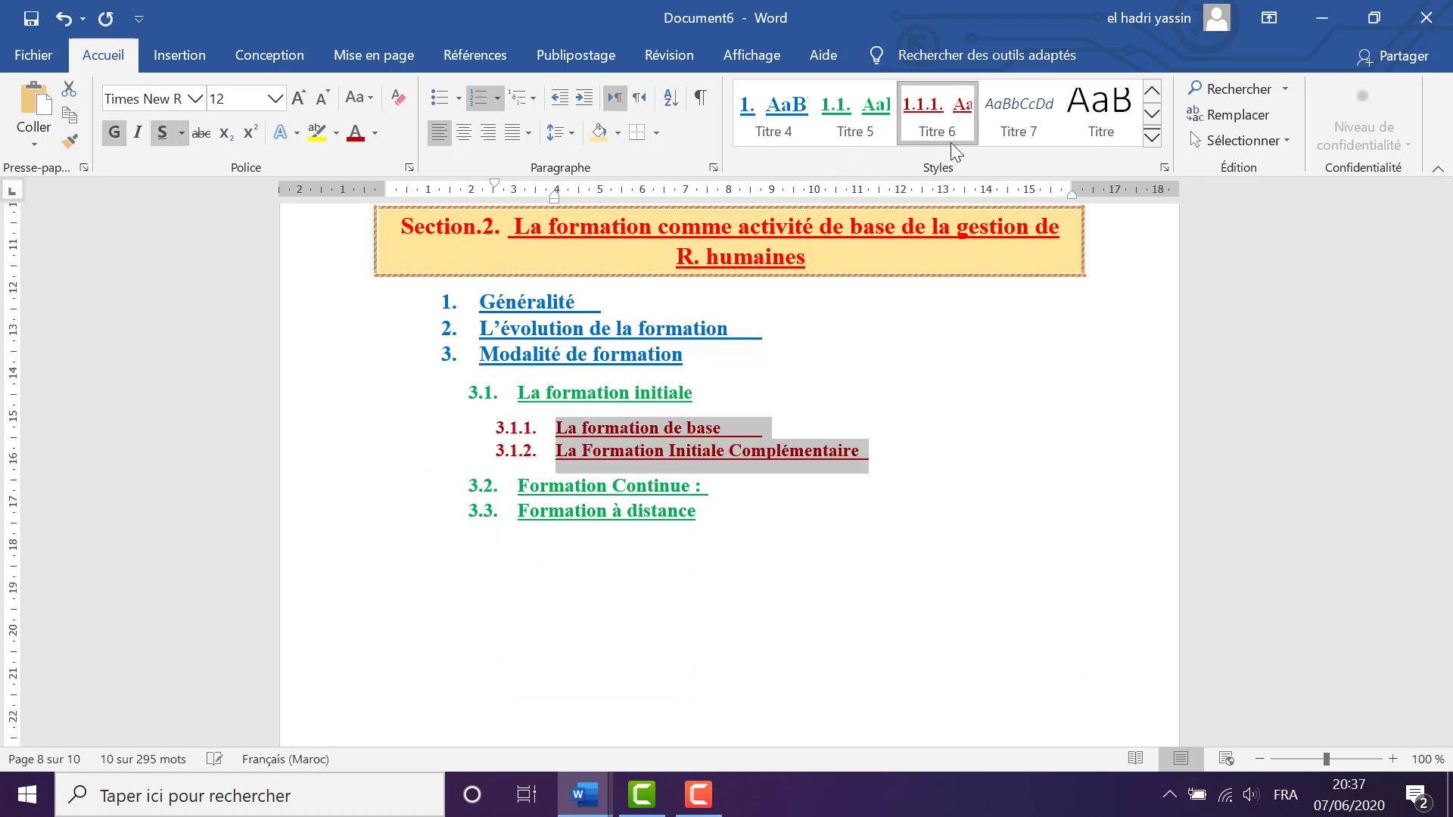
# Apply the Titre 6 style to "La formation professionnelle initiale" and "La formation professionnelle continue" under "Les types de la formation"
pyautogui.scroll(-3, 692, 570)
pyautogui.scroll(-20, 692, 570)
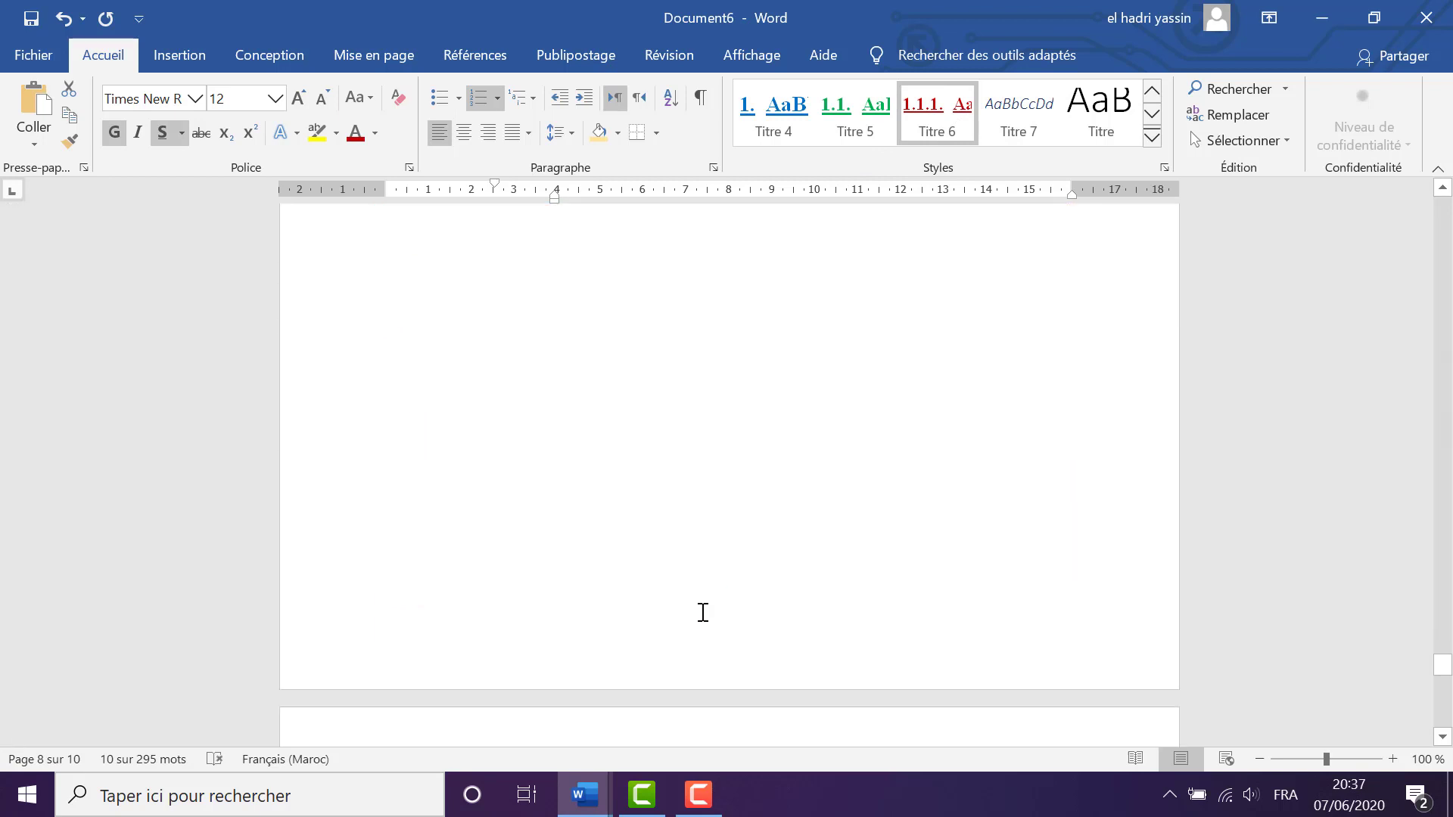
pyautogui.scroll(-1, 700, 615)
pyautogui.moveTo(556, 509); pyautogui.dragTo(867, 532)
pyautogui.click(948, 121)
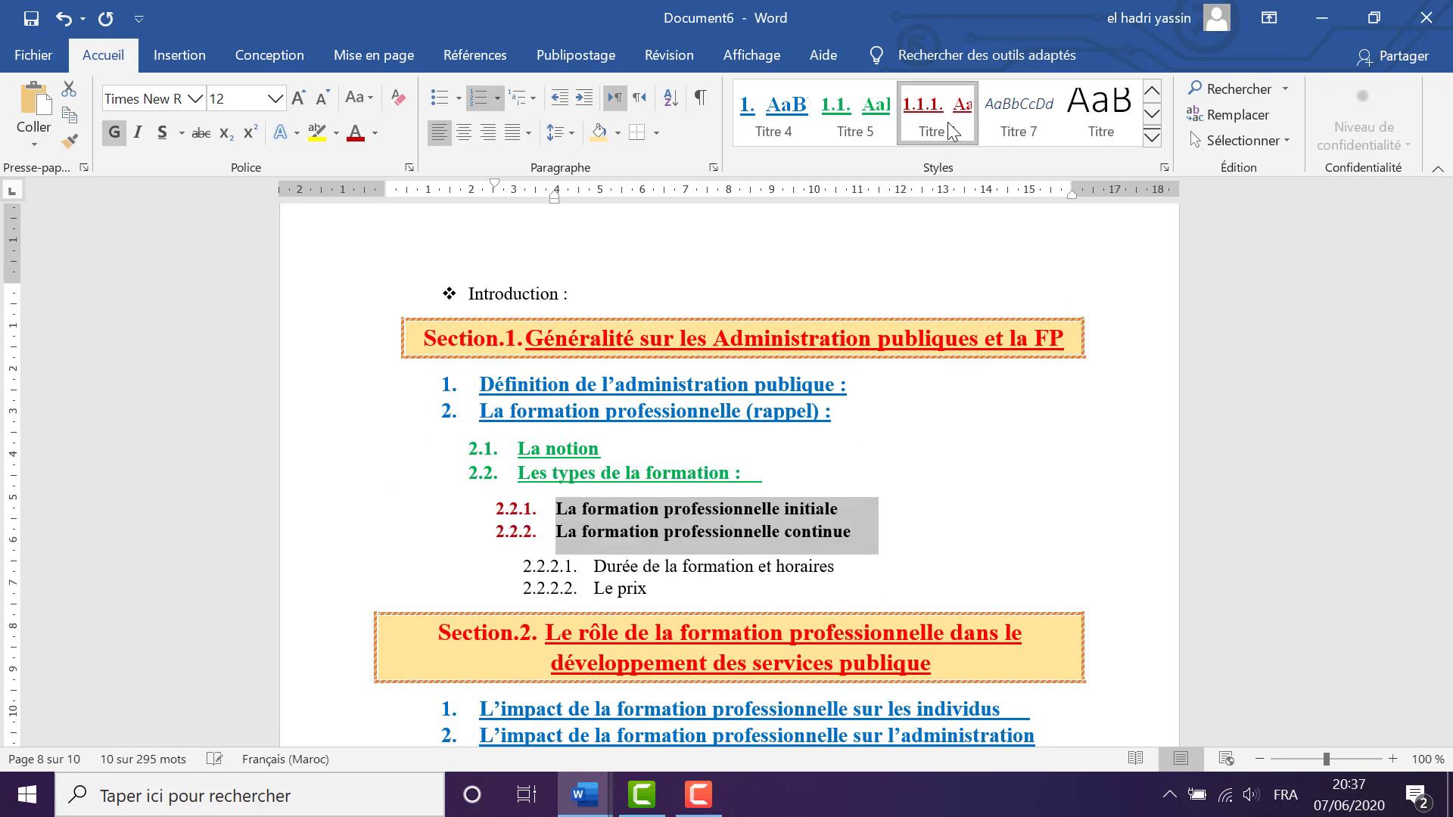
# Apply the Titre 6 style to the "Effectif" items and to "L'alphabétisation" and "La scolarisation et l'abondement" in the last Section 2
pyautogui.scroll(-4, 581, 539)
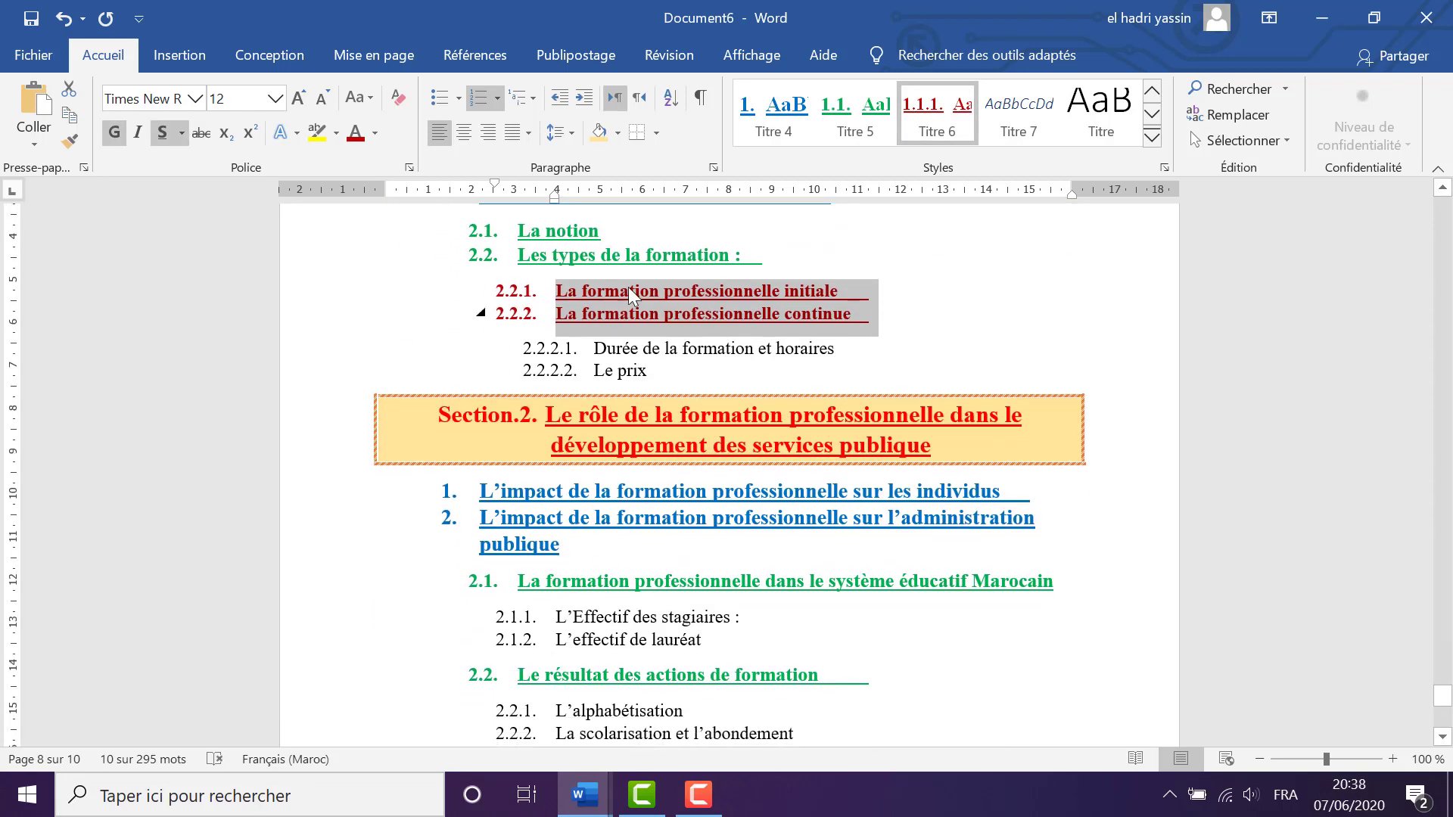
pyautogui.scroll(-3, 622, 511)
pyautogui.moveTo(556, 459); pyautogui.dragTo(740, 470)
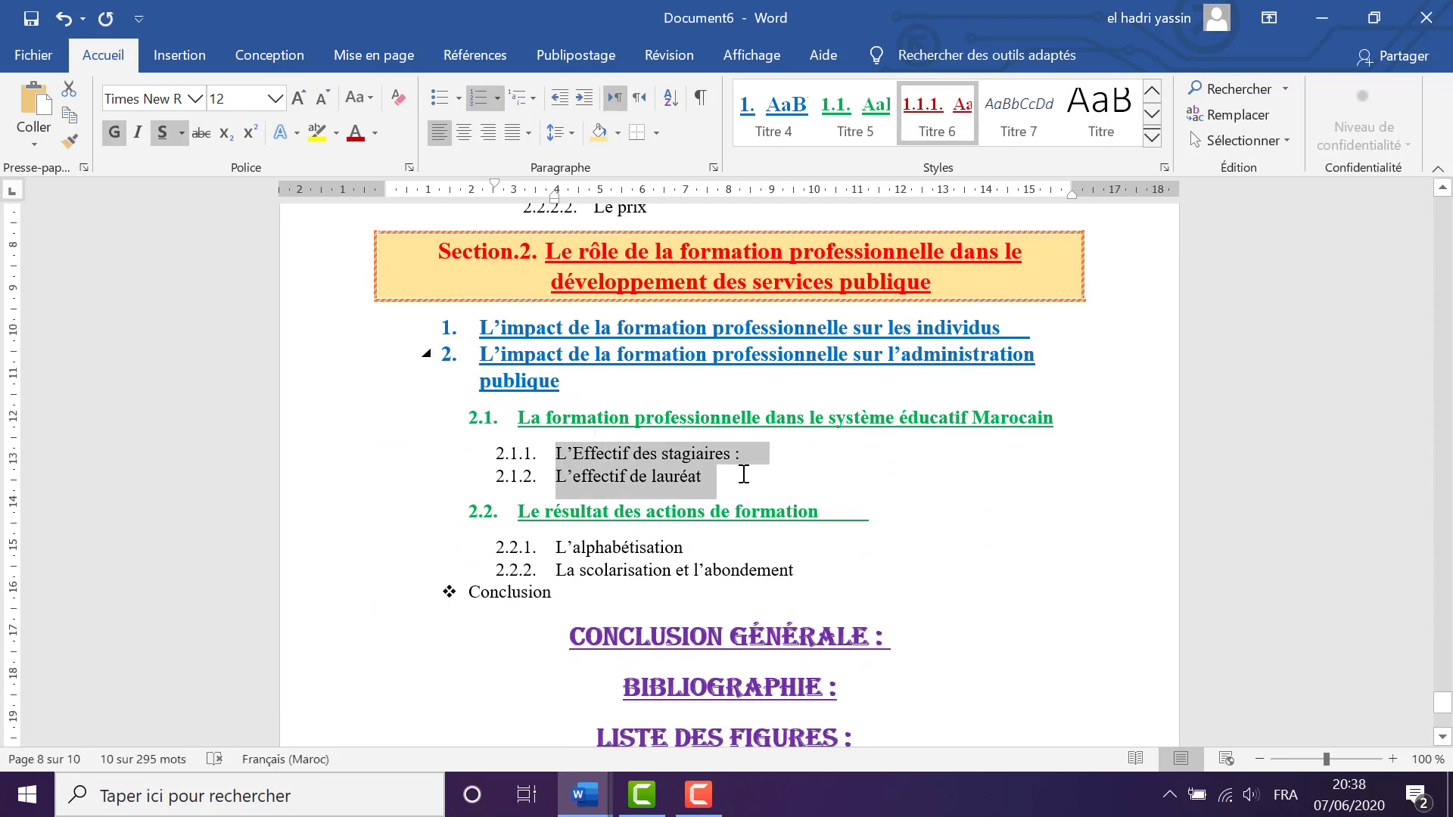
pyautogui.click(960, 113)
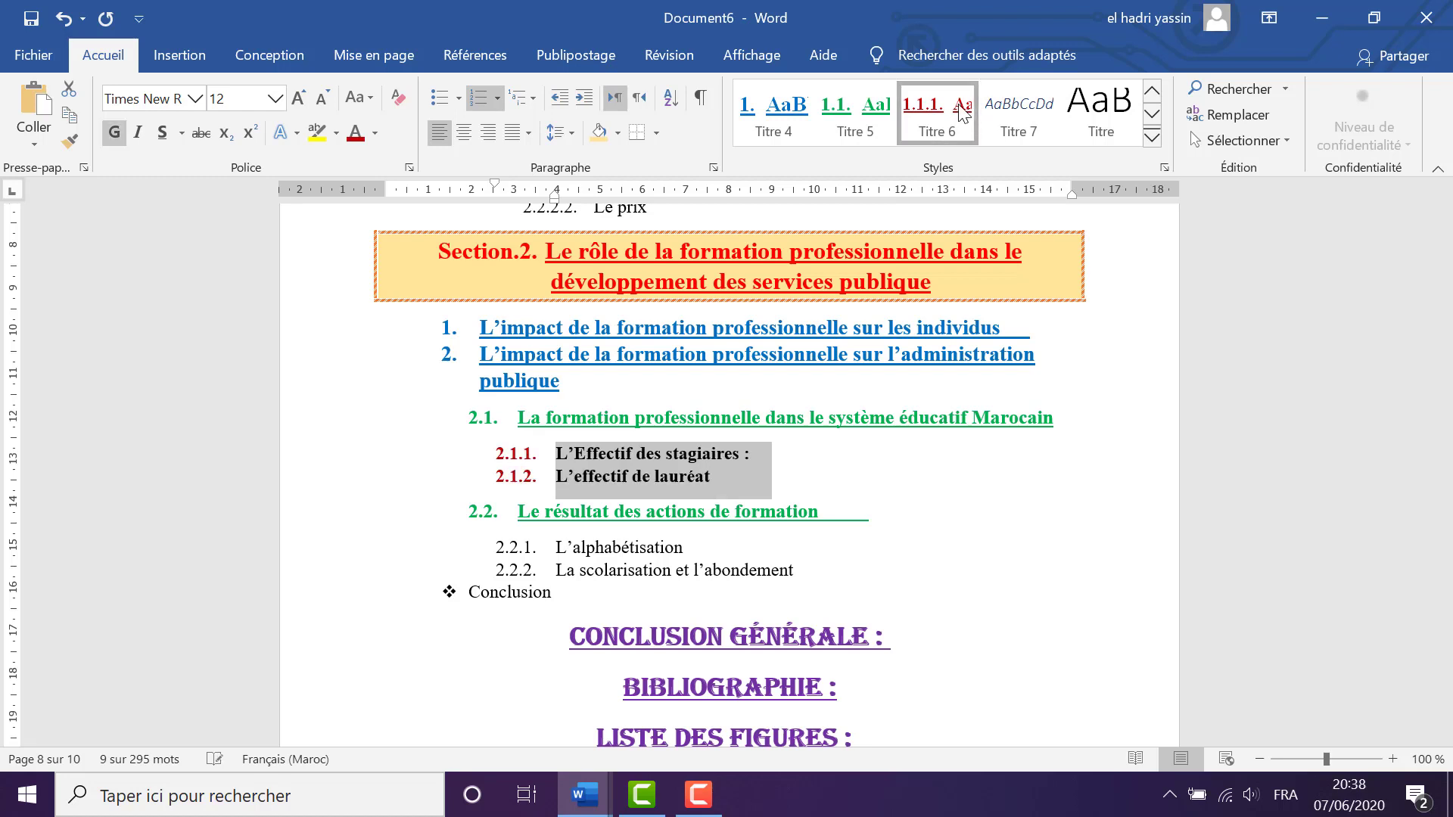
pyautogui.scroll(-3, 651, 530)
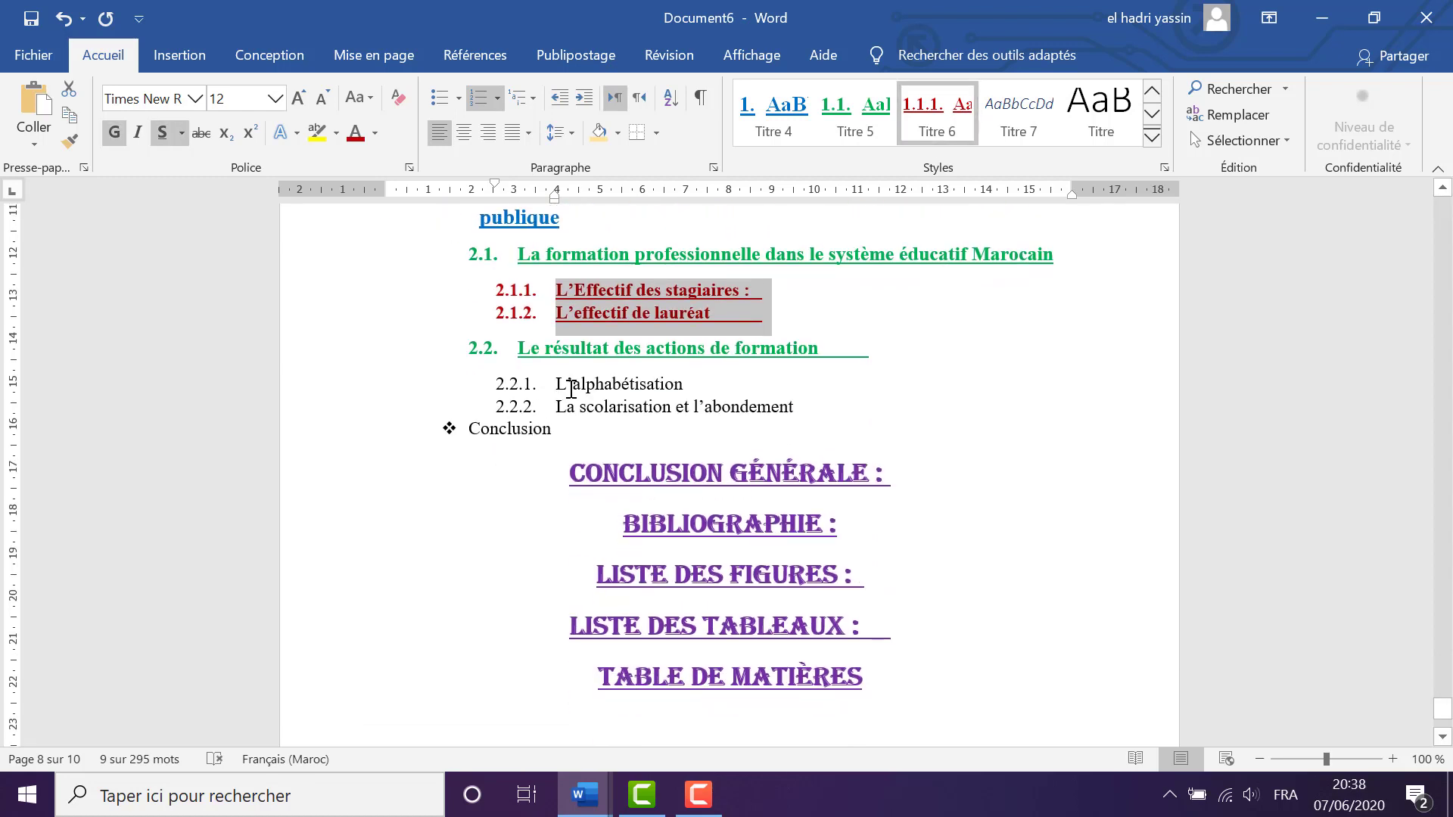
pyautogui.moveTo(558, 384); pyautogui.dragTo(793, 407)
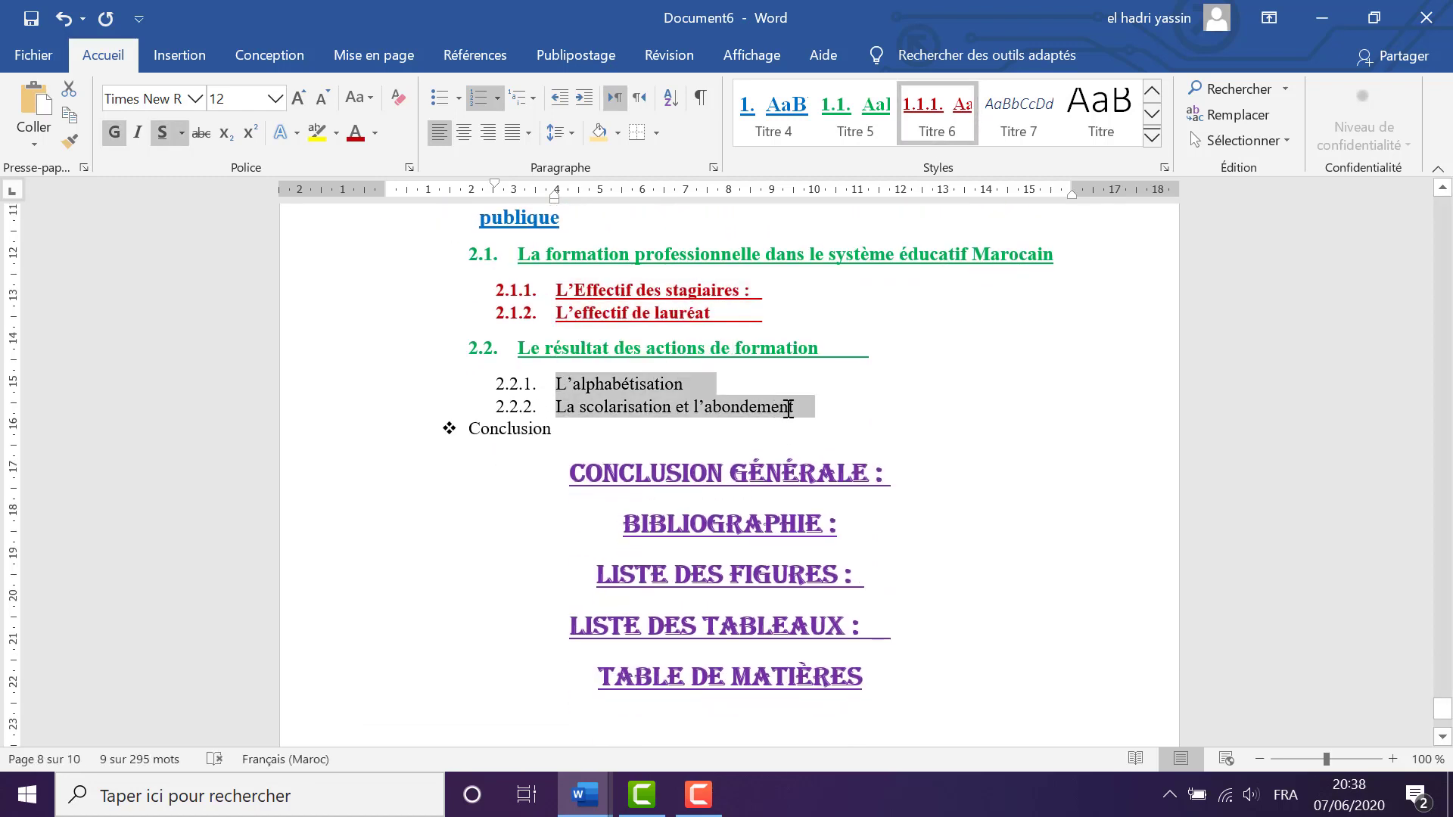
pyautogui.click(946, 134)
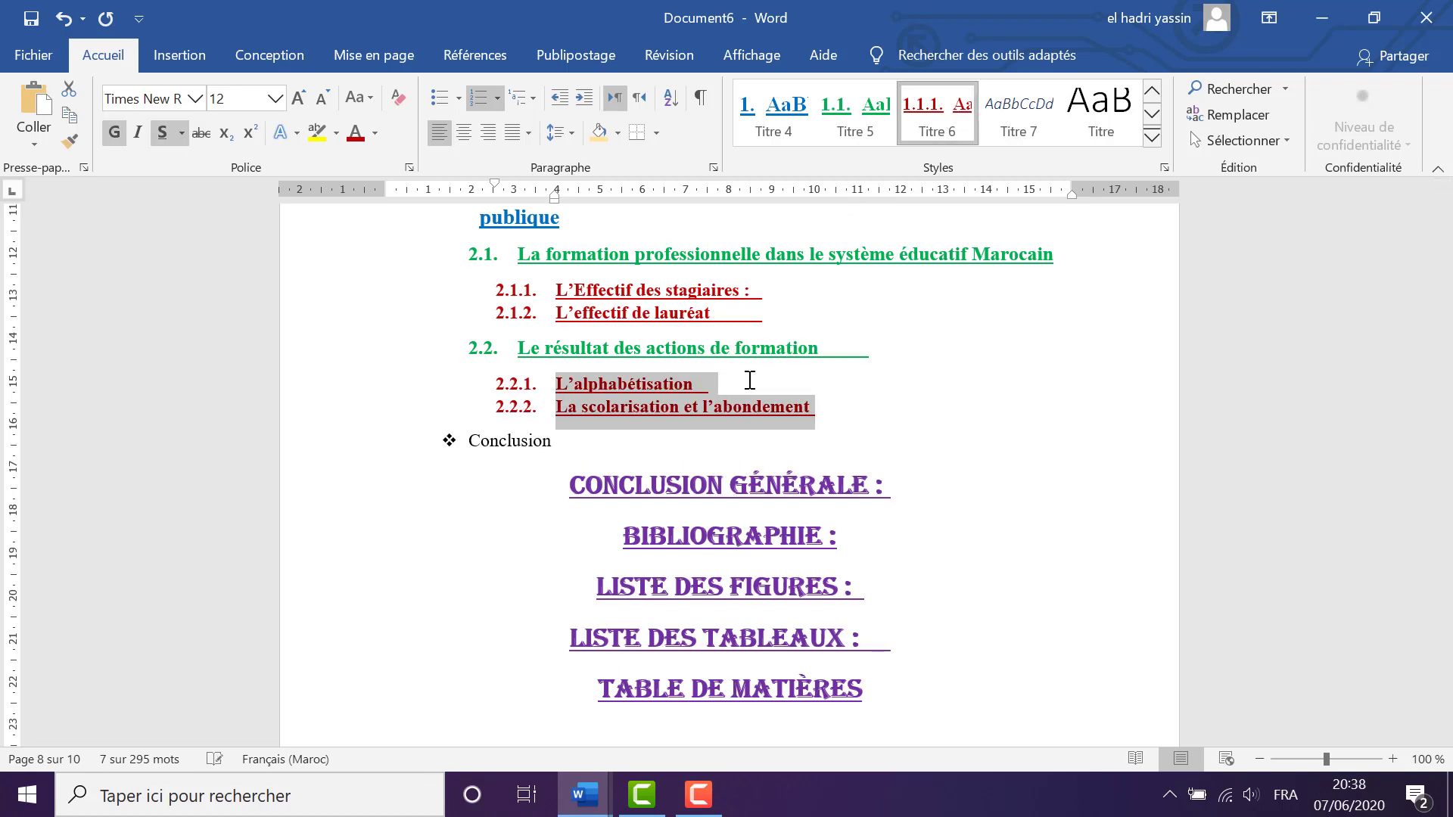
pyautogui.scroll(12, 583, 413)
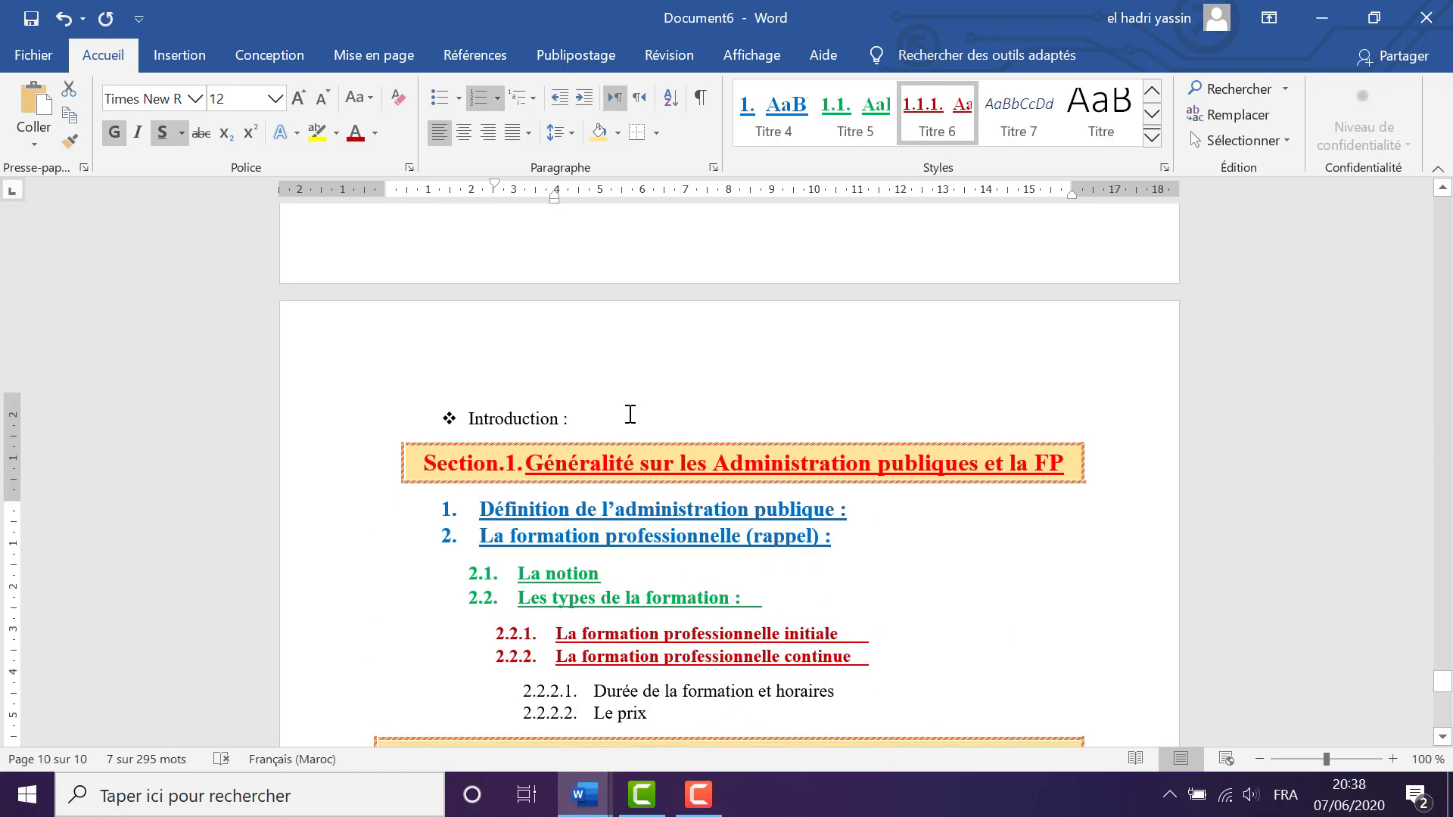
pyautogui.scroll(20, 643, 415)
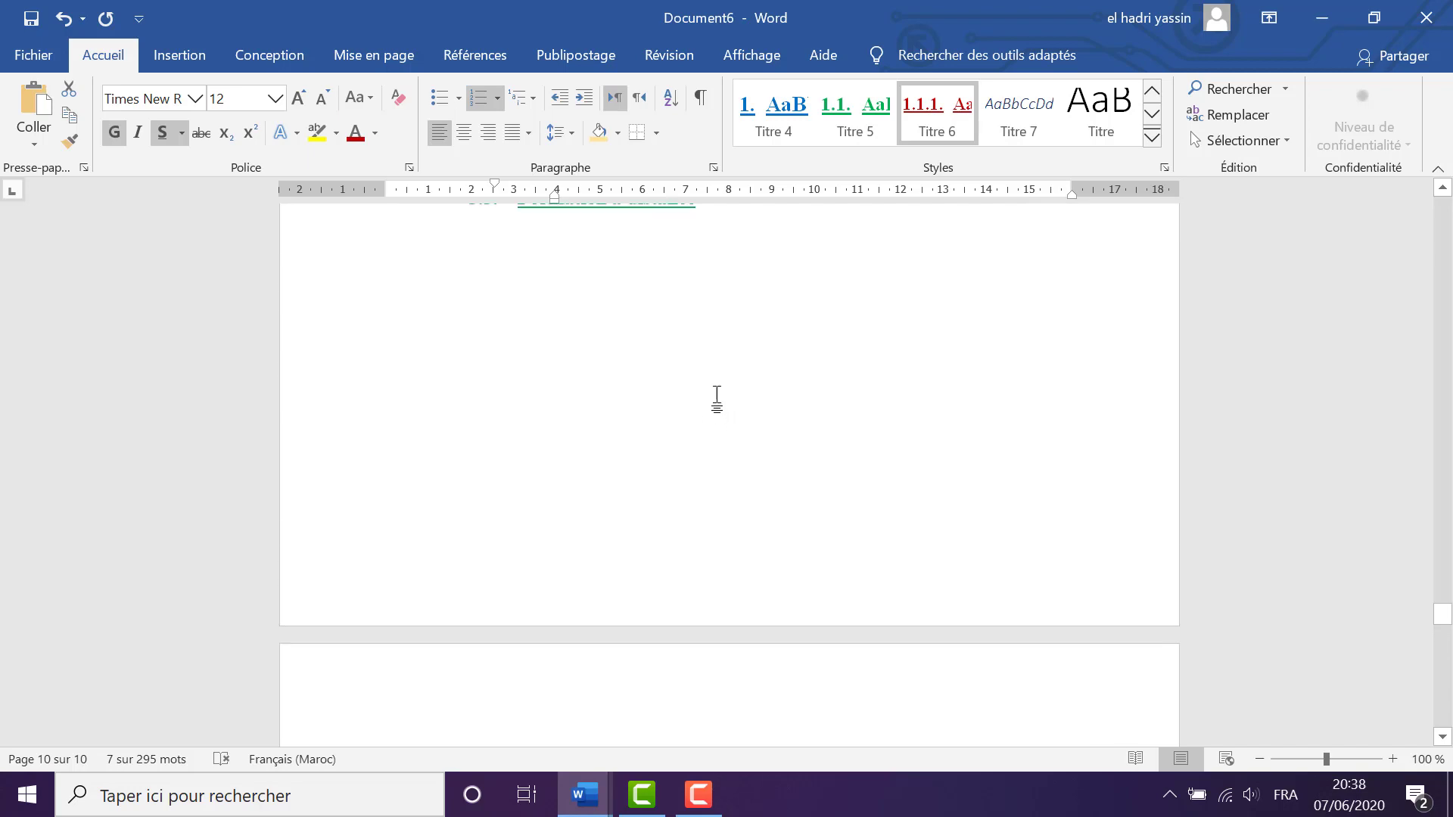
pyautogui.scroll(2, 714, 393)
pyautogui.scroll(-15, 716, 394)
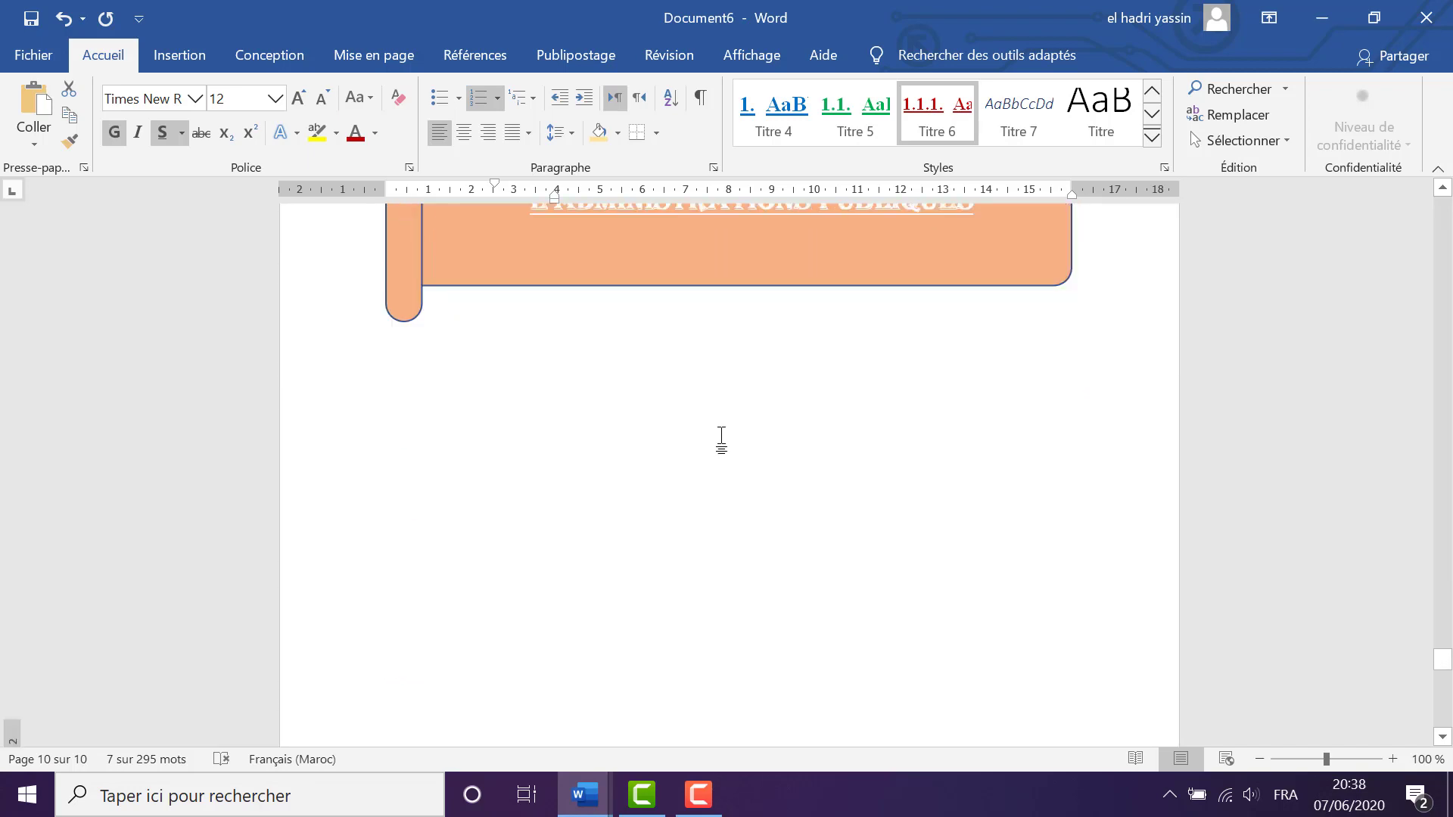
# Make "Durée de la formation et horaires" and "Le prix" bold, underlined and dark gold, and update the Titre 7 style to match them
pyautogui.scroll(-15, 721, 439)
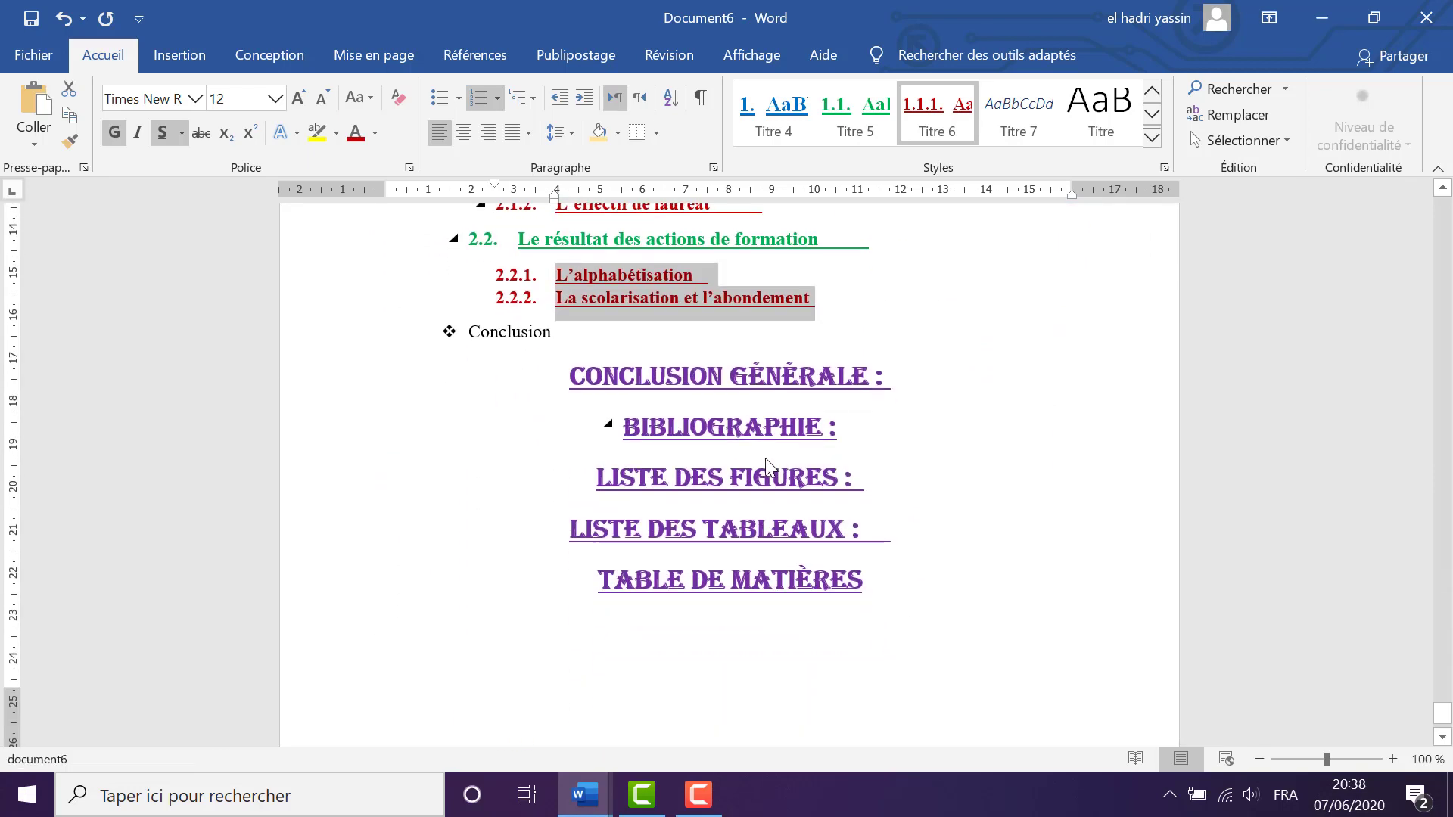
pyautogui.scroll(7, 765, 457)
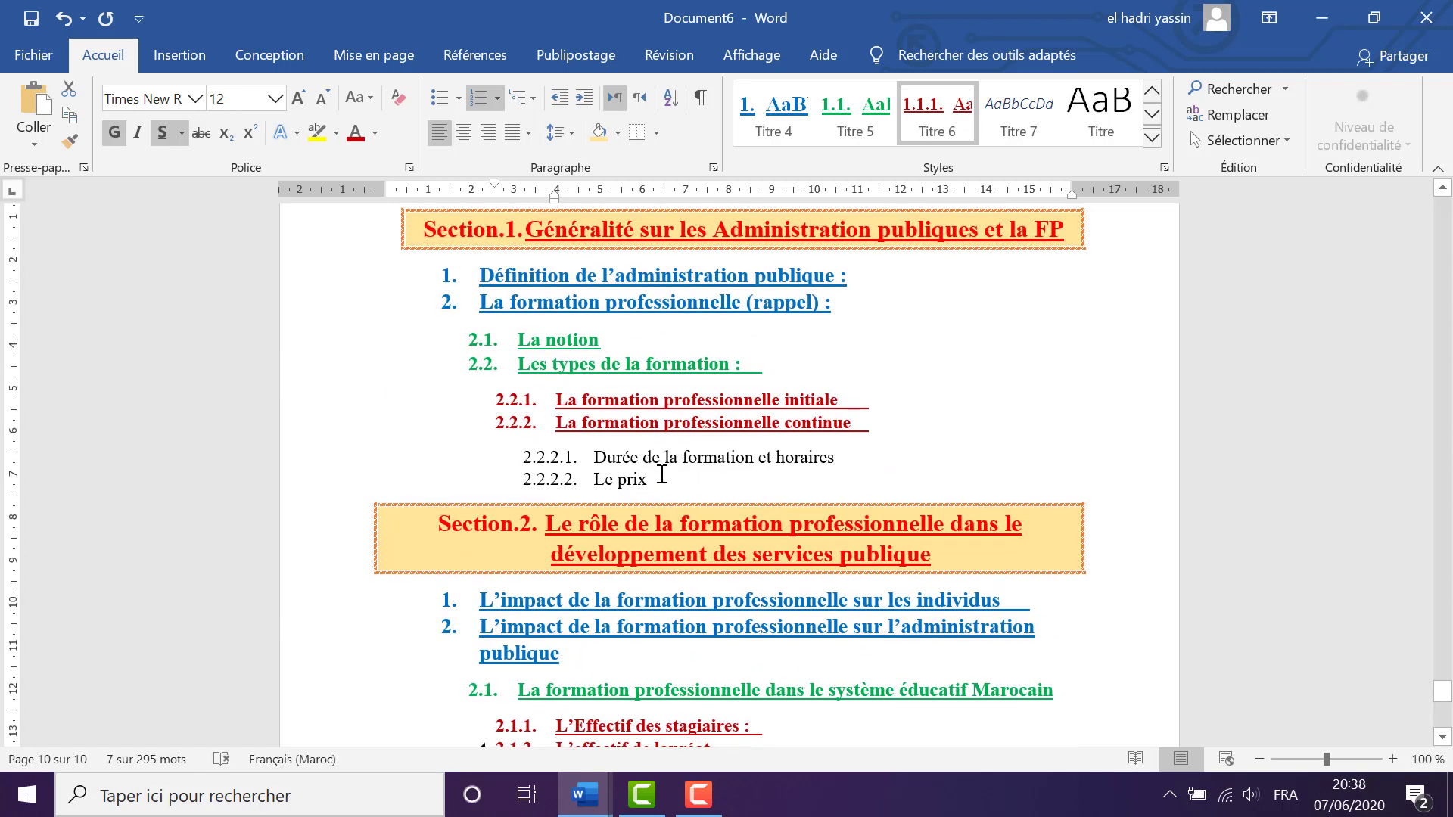
pyautogui.moveTo(662, 475); pyautogui.dragTo(594, 457)
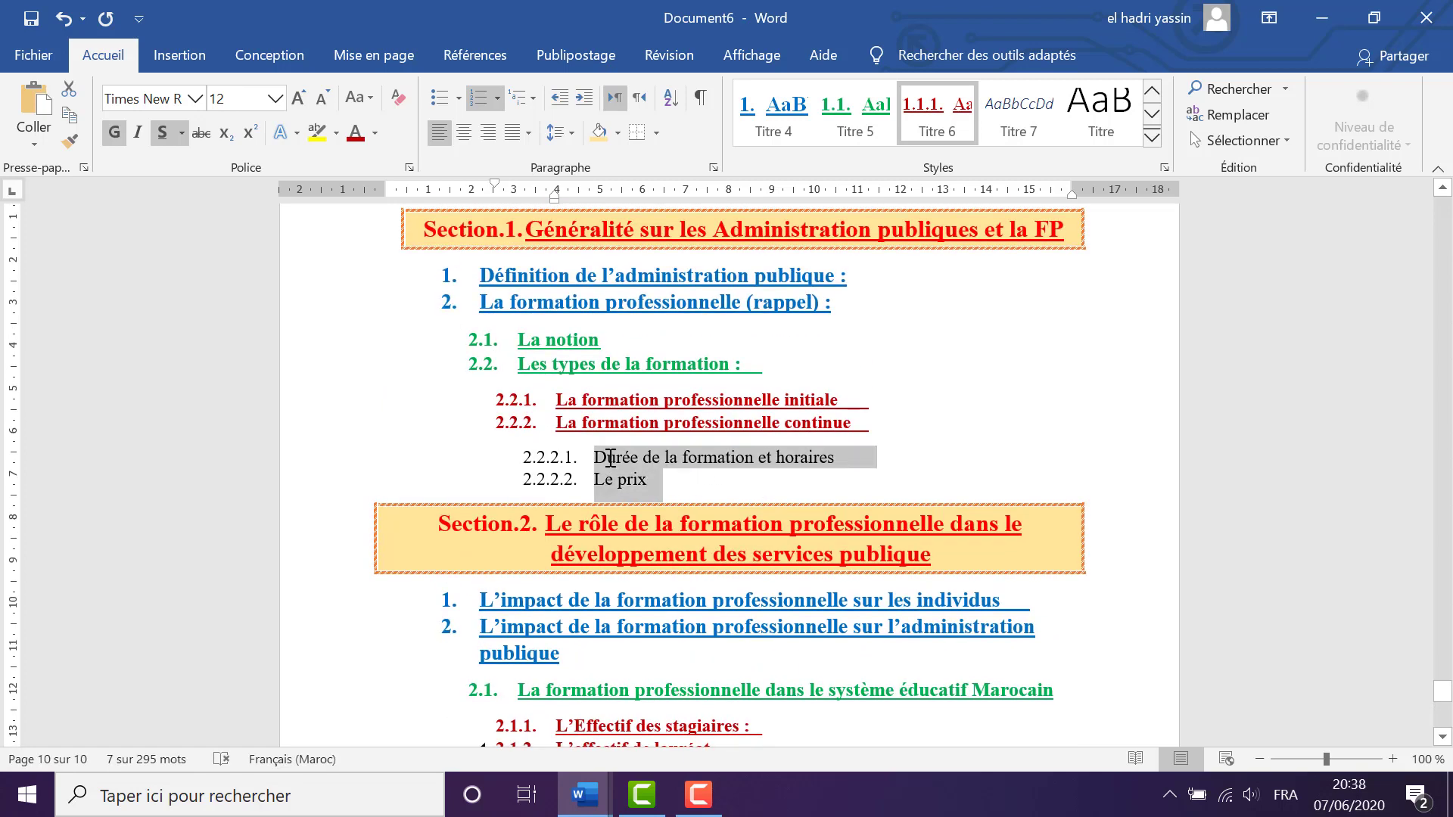
pyautogui.click(121, 135)
pyautogui.click(168, 134)
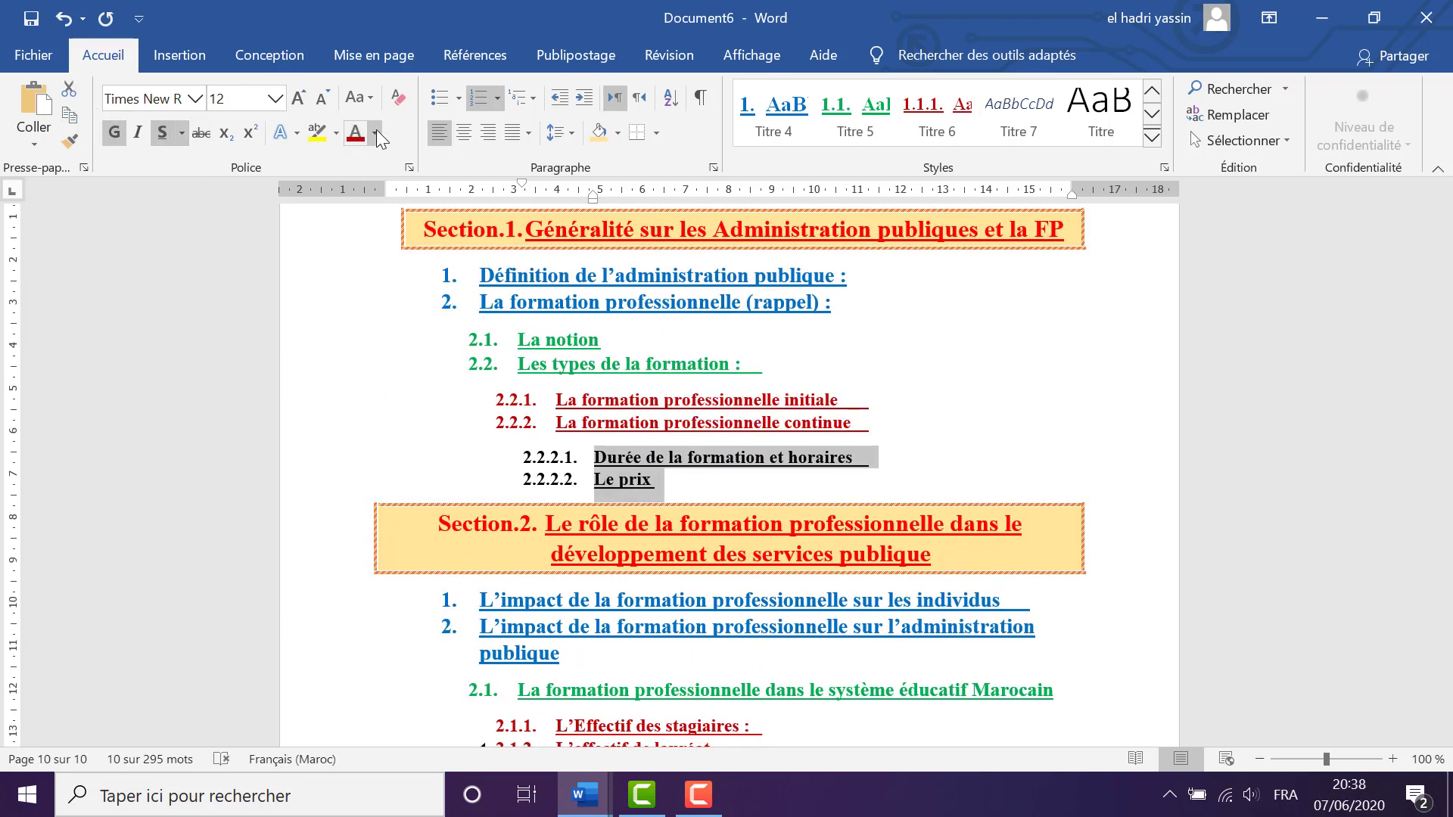
pyautogui.click(375, 133)
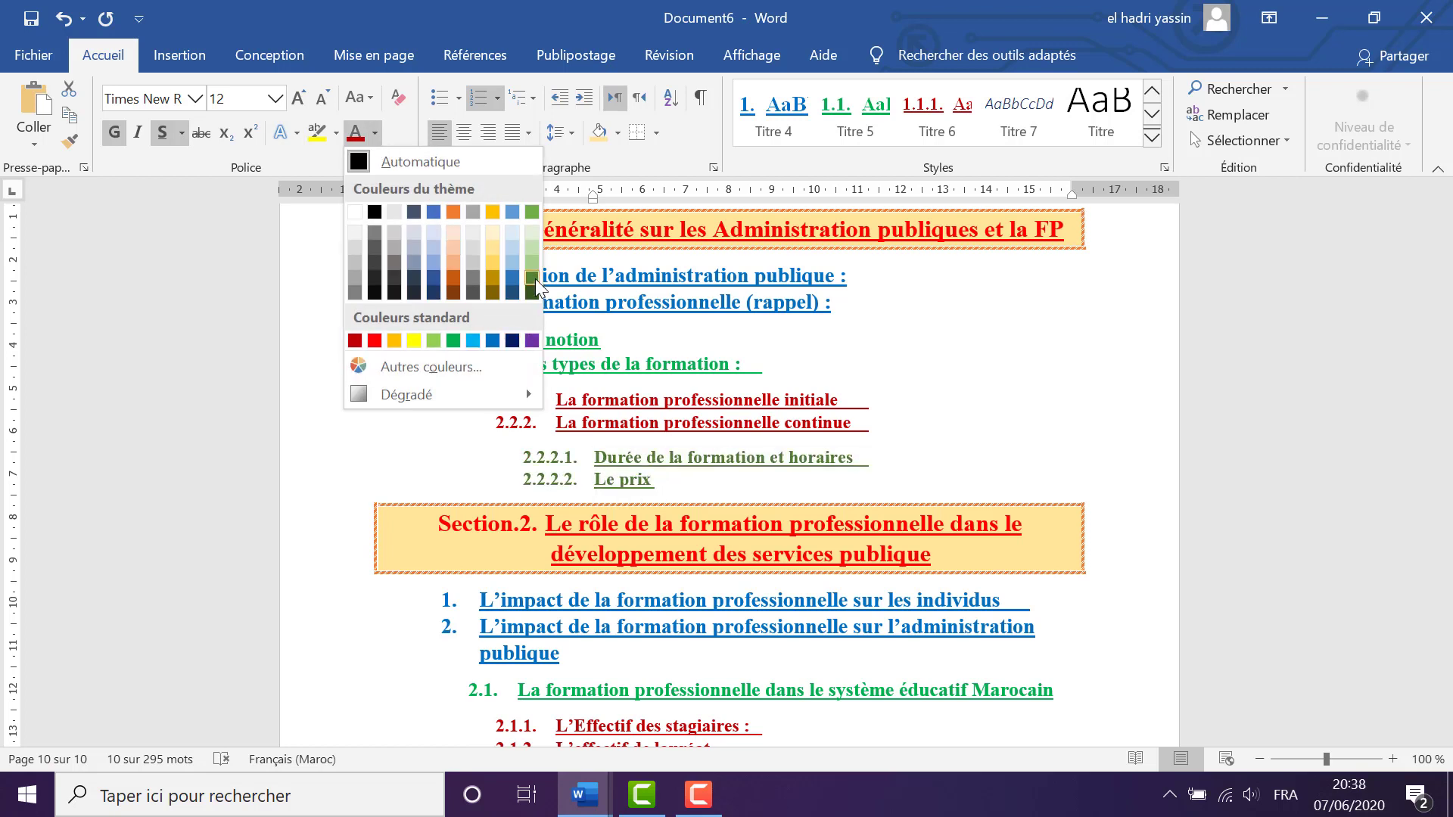
pyautogui.click(492, 296)
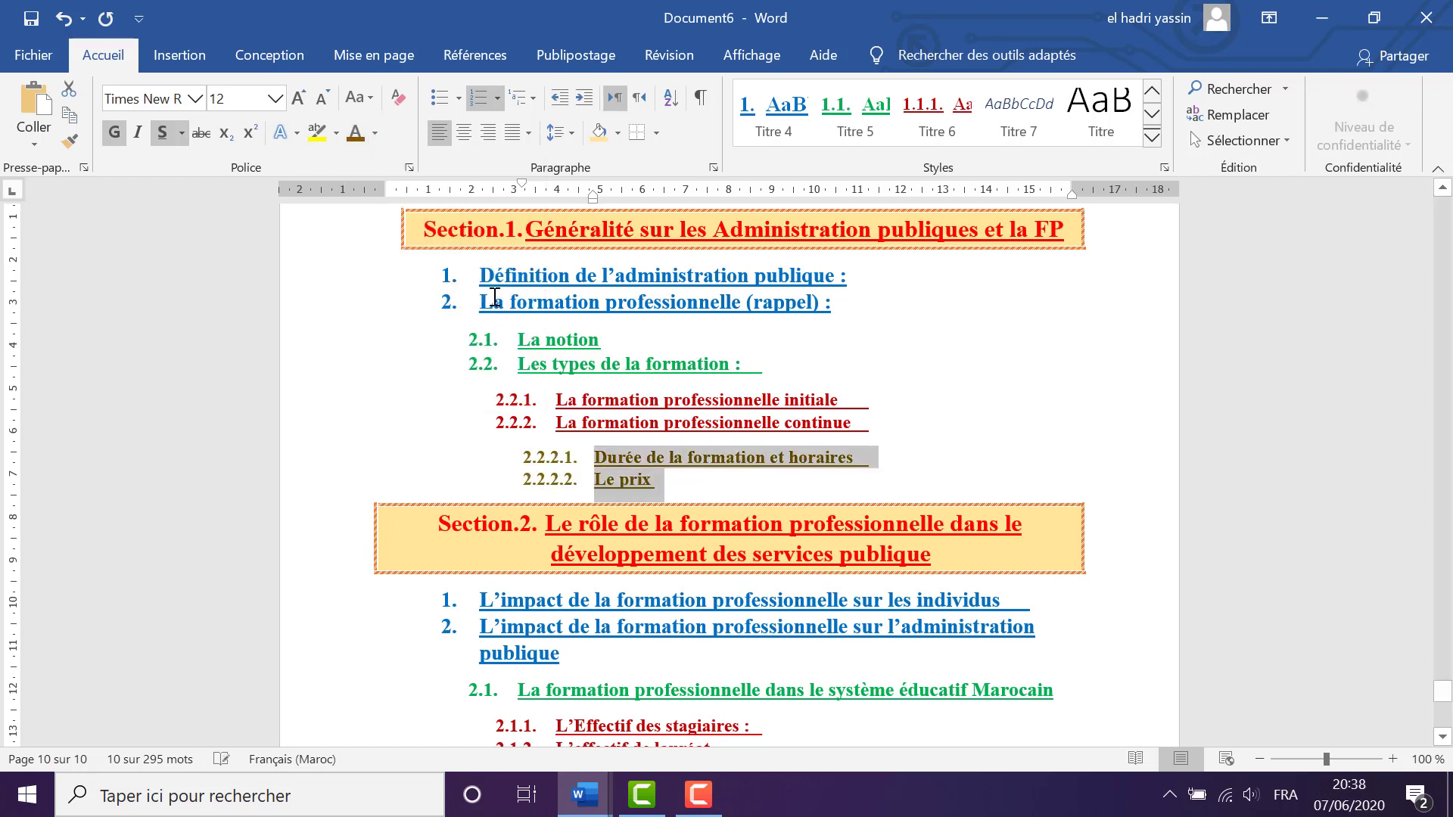
pyautogui.rightClick(1014, 130)
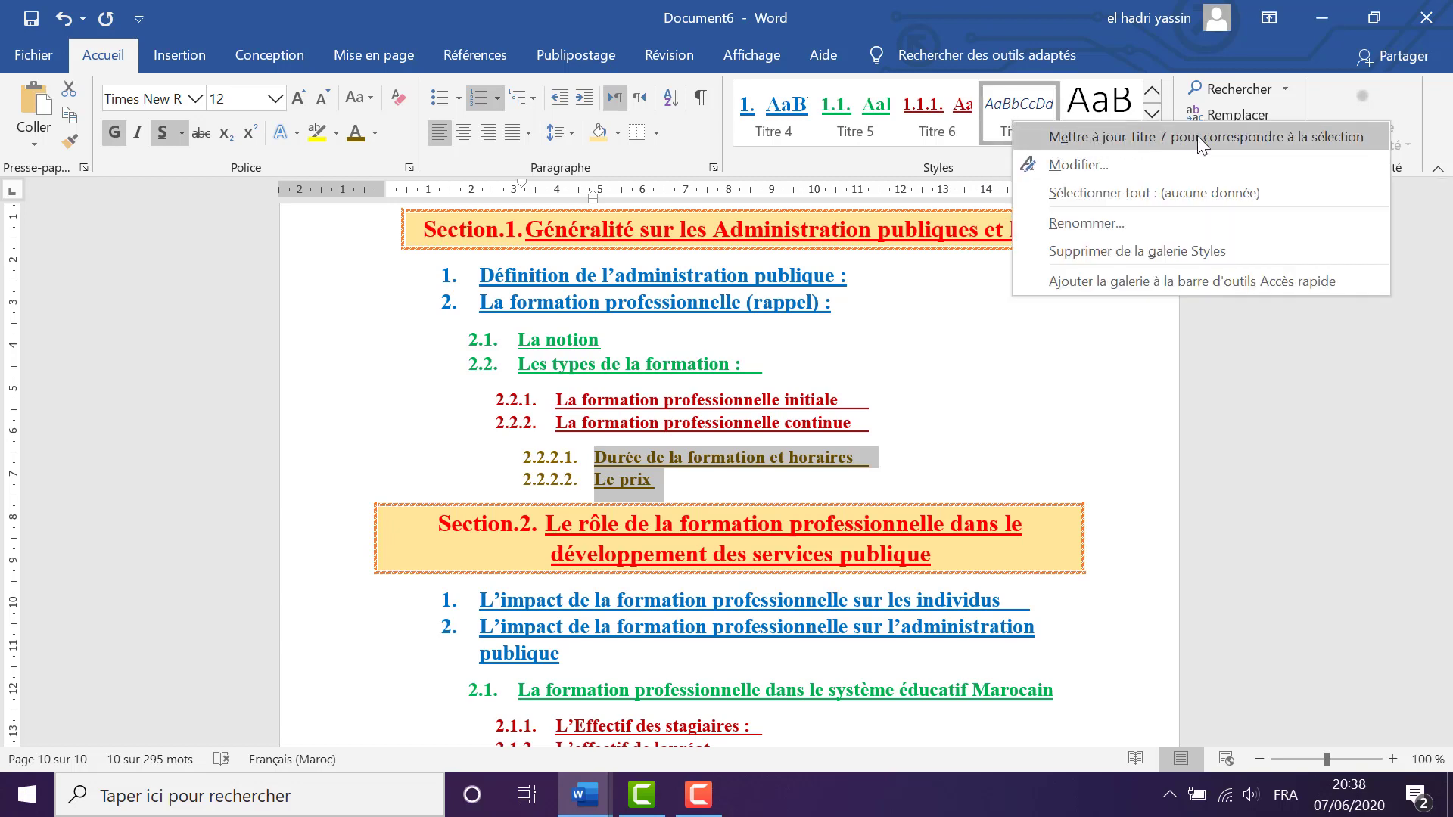
pyautogui.click(1301, 136)
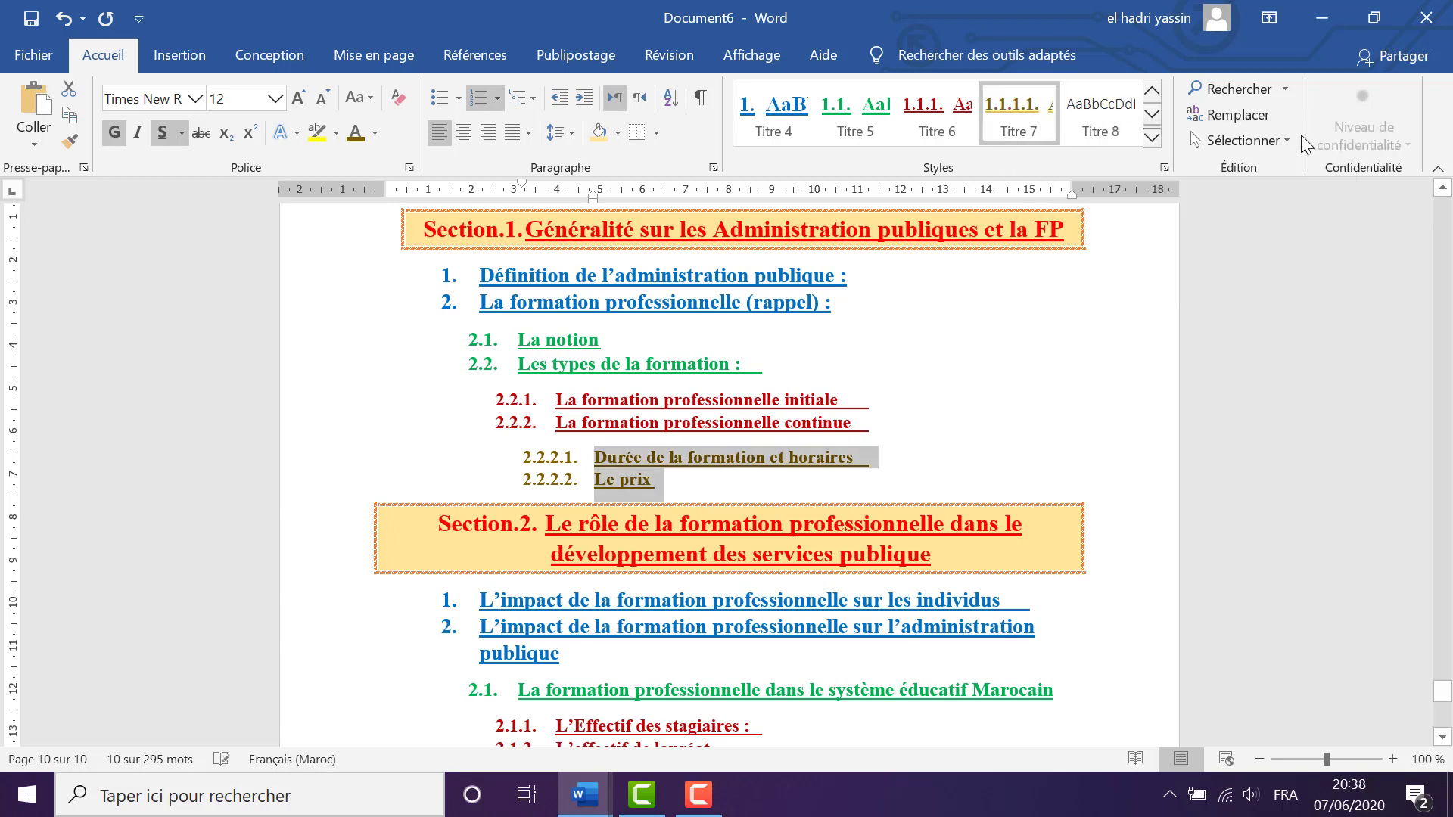
# Start a new page after the "Table de Matières" heading and clear the formatting of its empty first line
pyautogui.scroll(-5, 827, 492)
pyautogui.scroll(14, 832, 379)
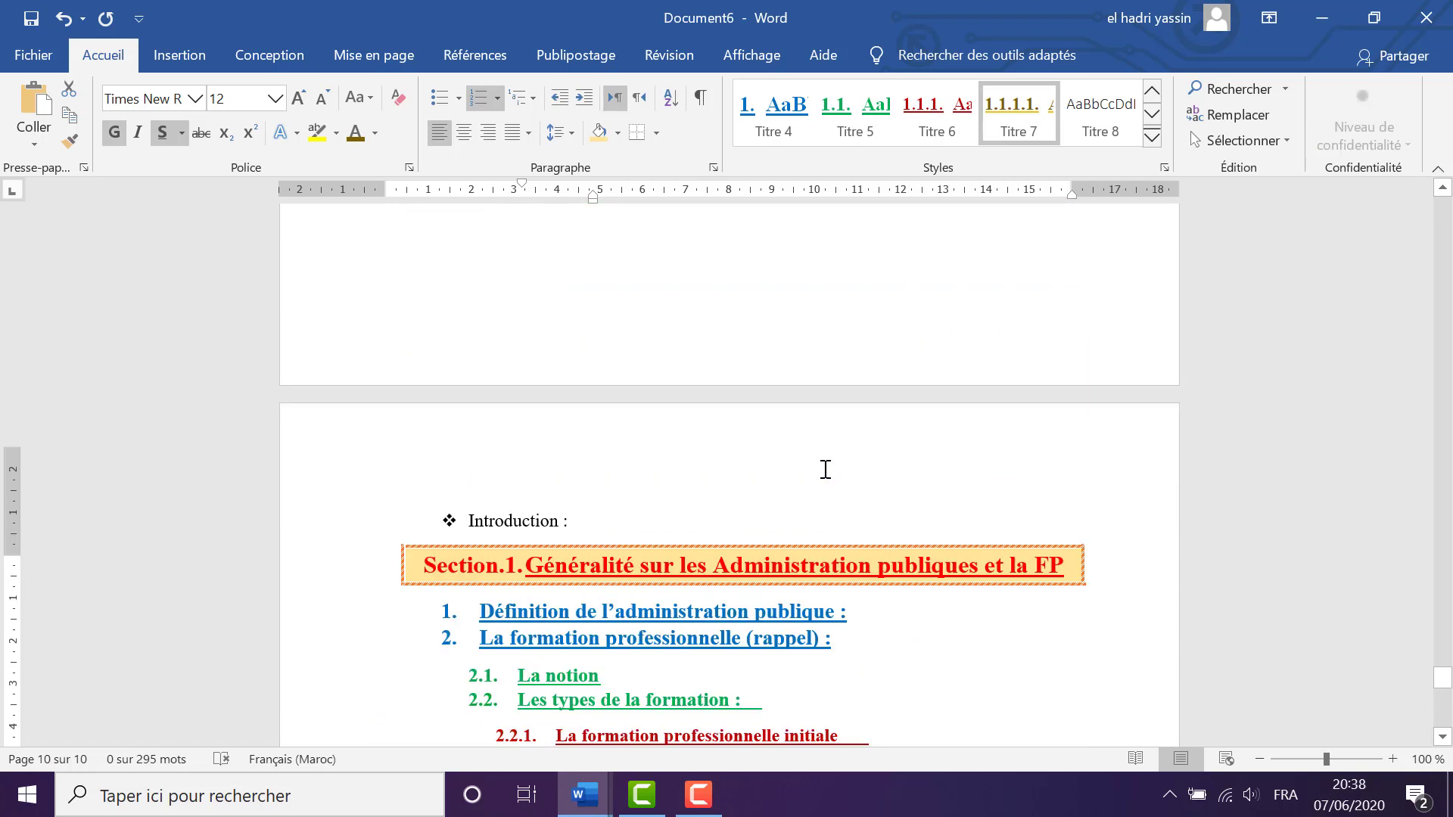
pyautogui.click(852, 280)
pyautogui.scroll(15, 658, 461)
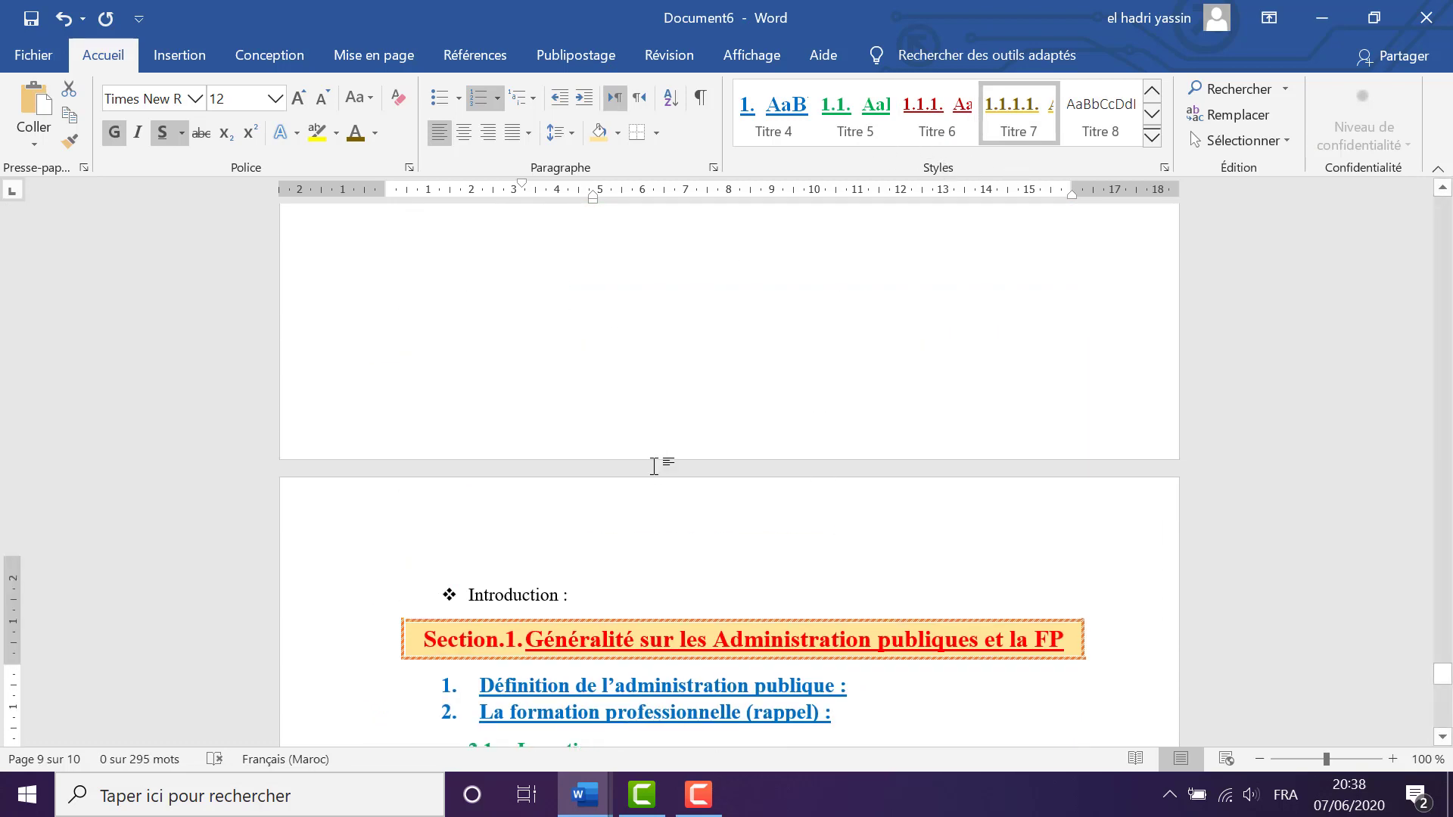
pyautogui.scroll(-10, 658, 462)
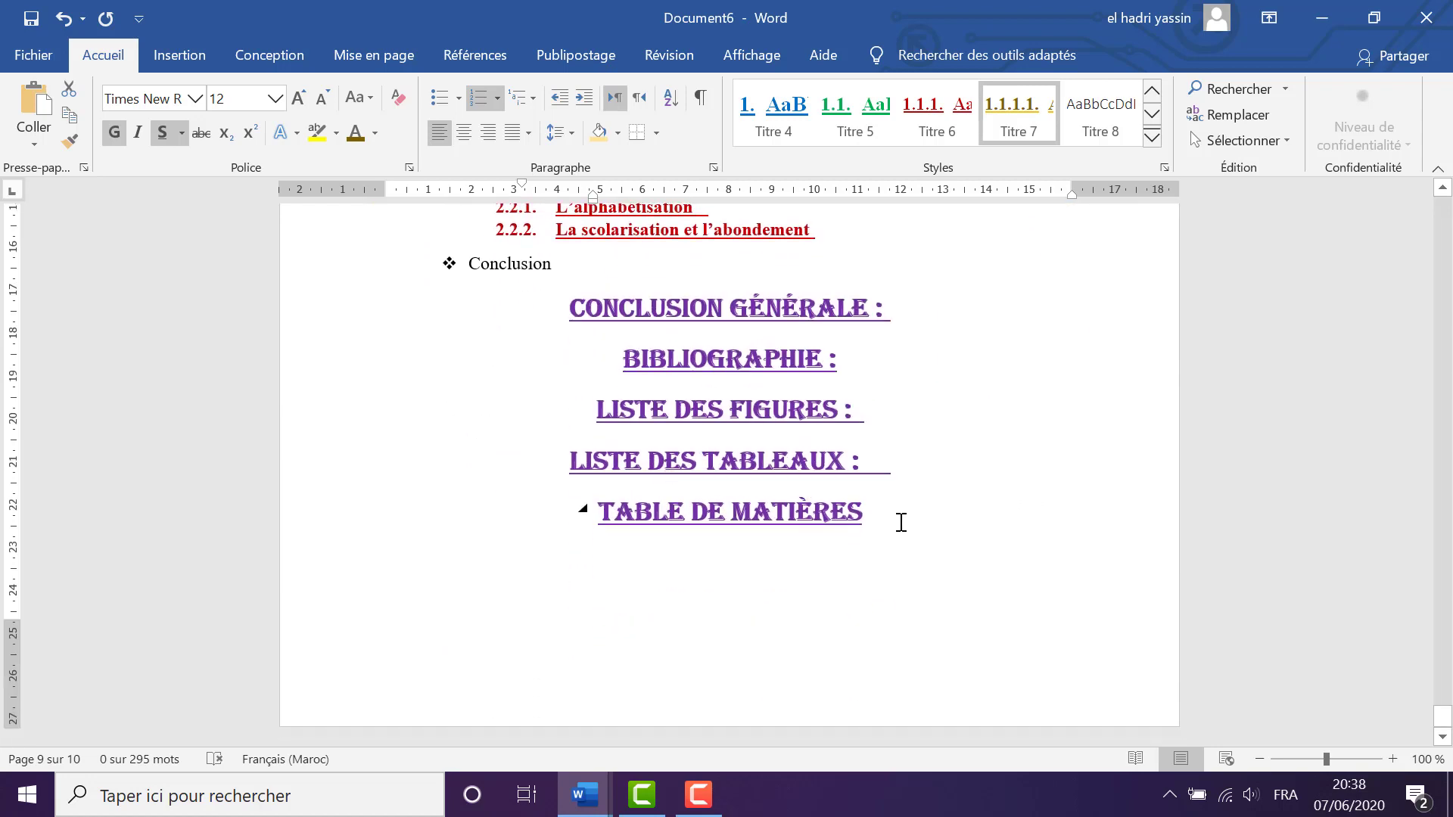
pyautogui.click(902, 522)
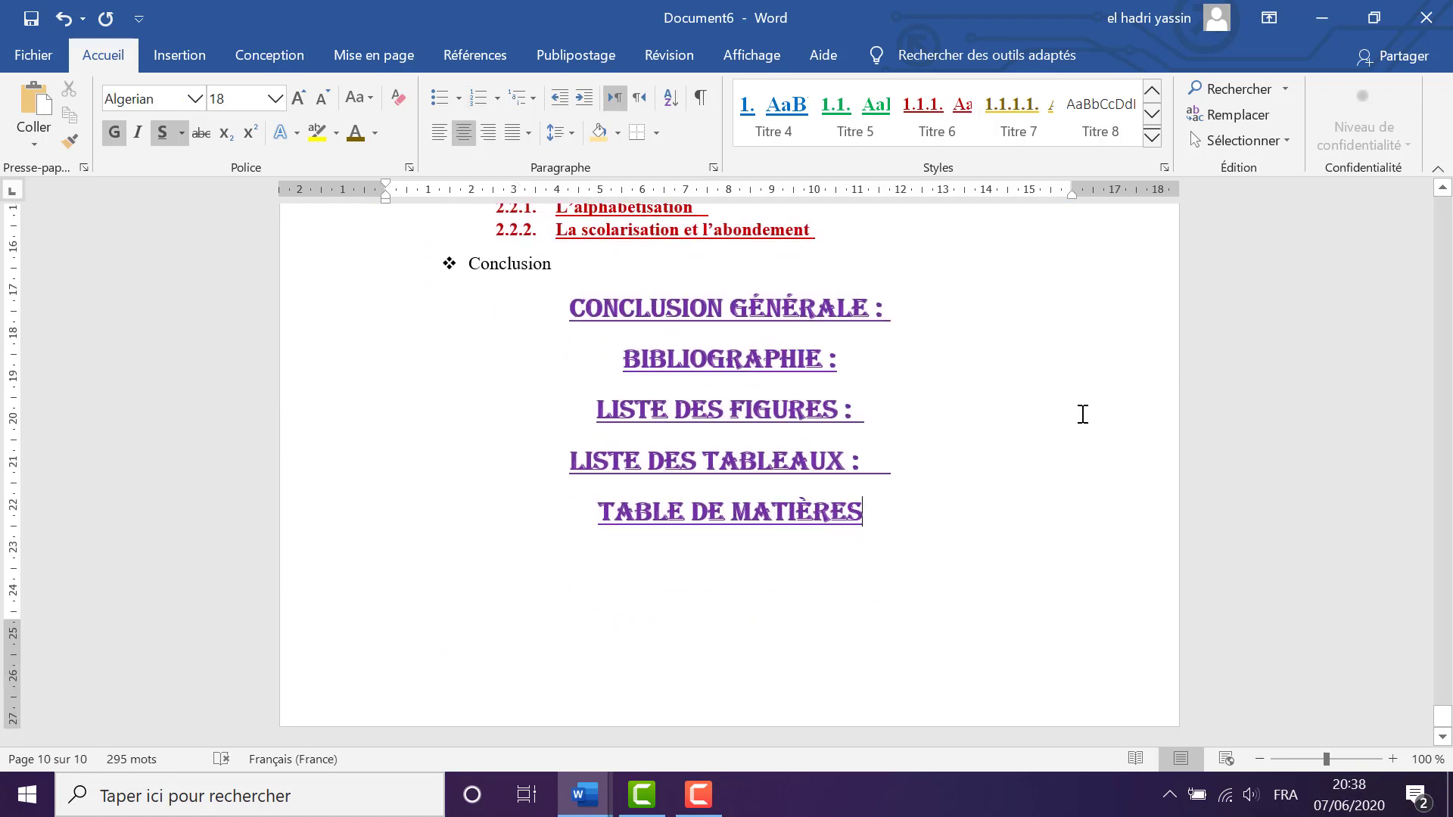
pyautogui.hotkey('ctrl', 'Return')
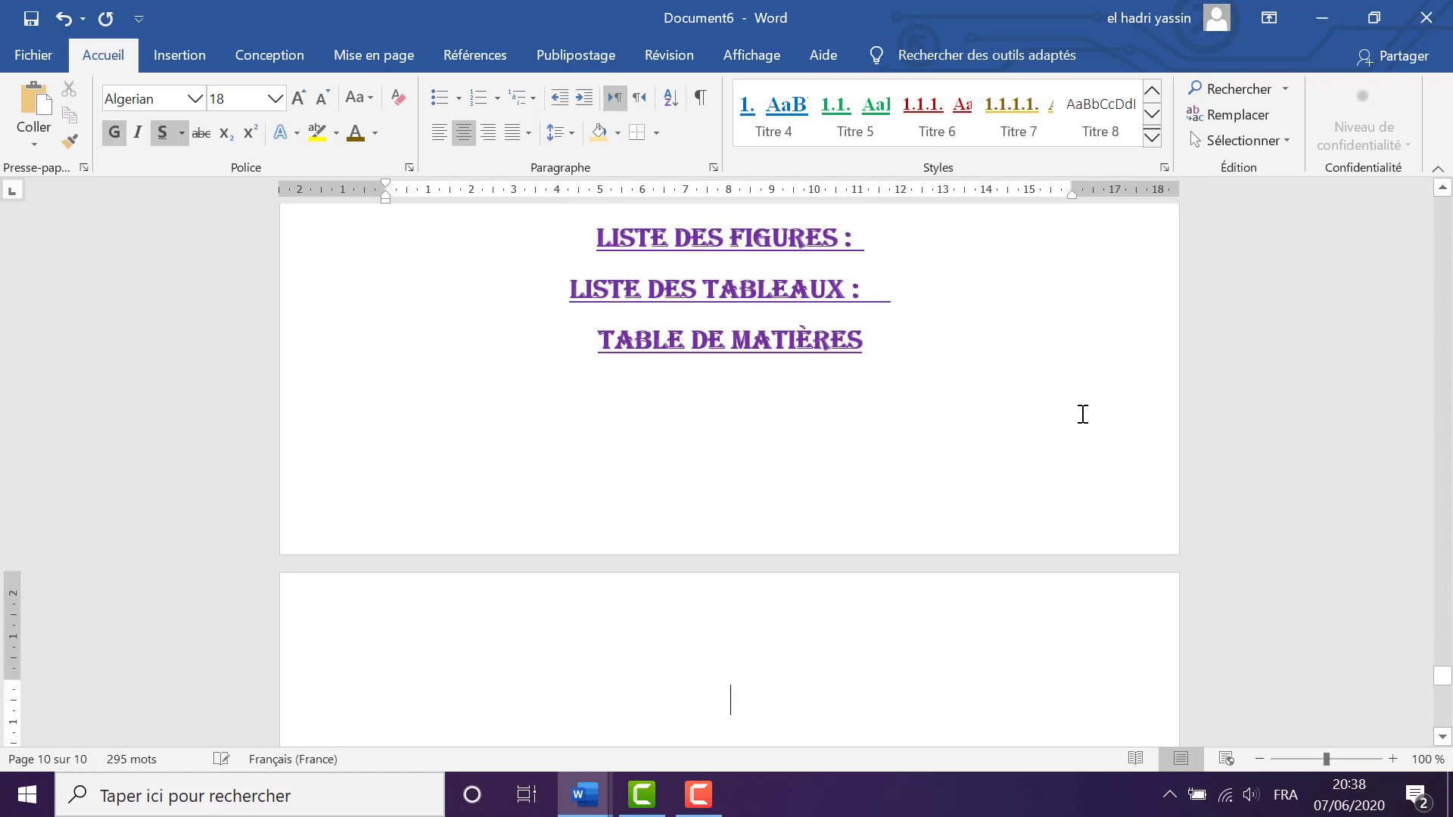
pyautogui.click(395, 98)
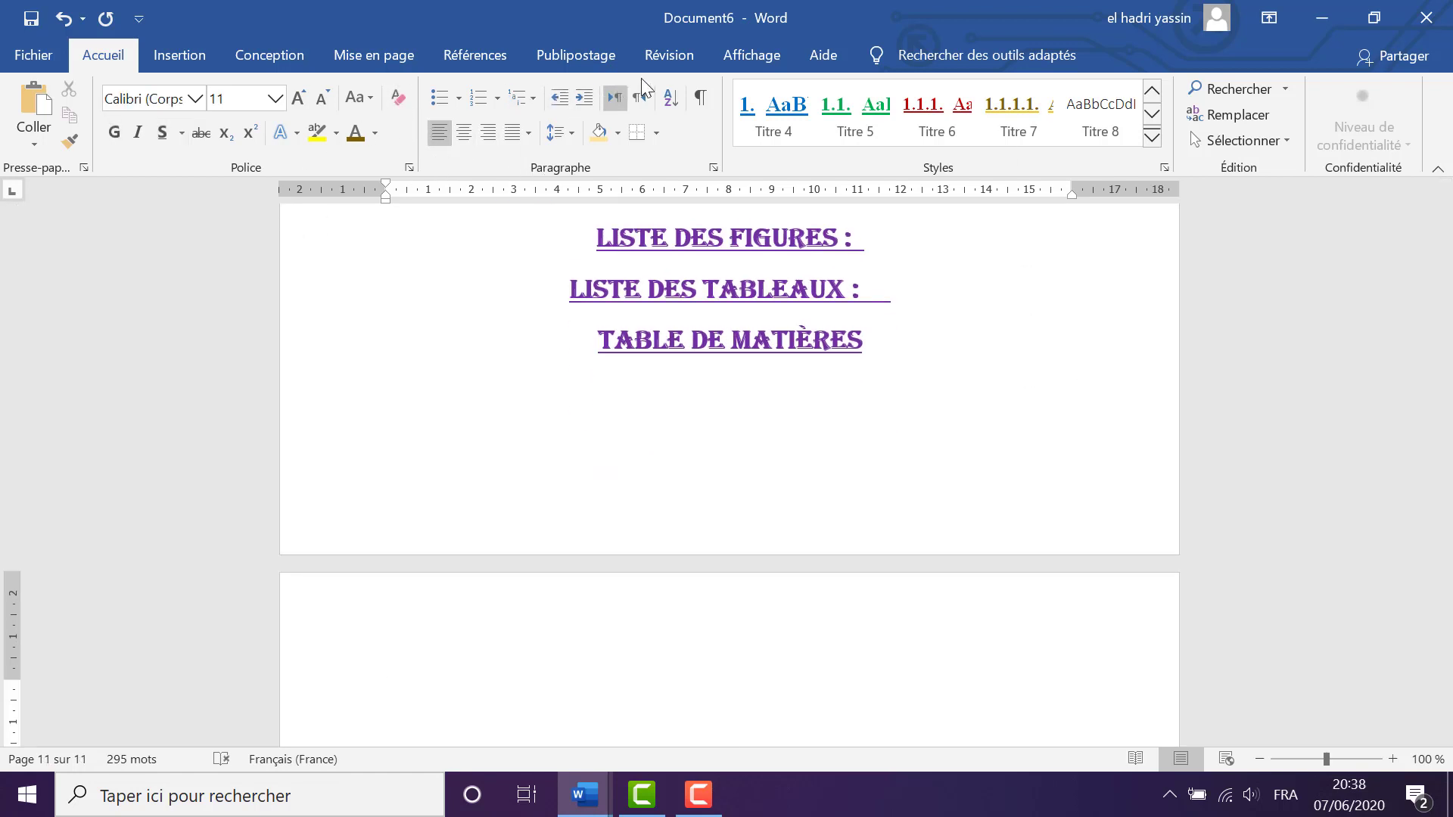
# Insert the "Table automatique 1" table of contents on the new last page
pyautogui.click(461, 60)
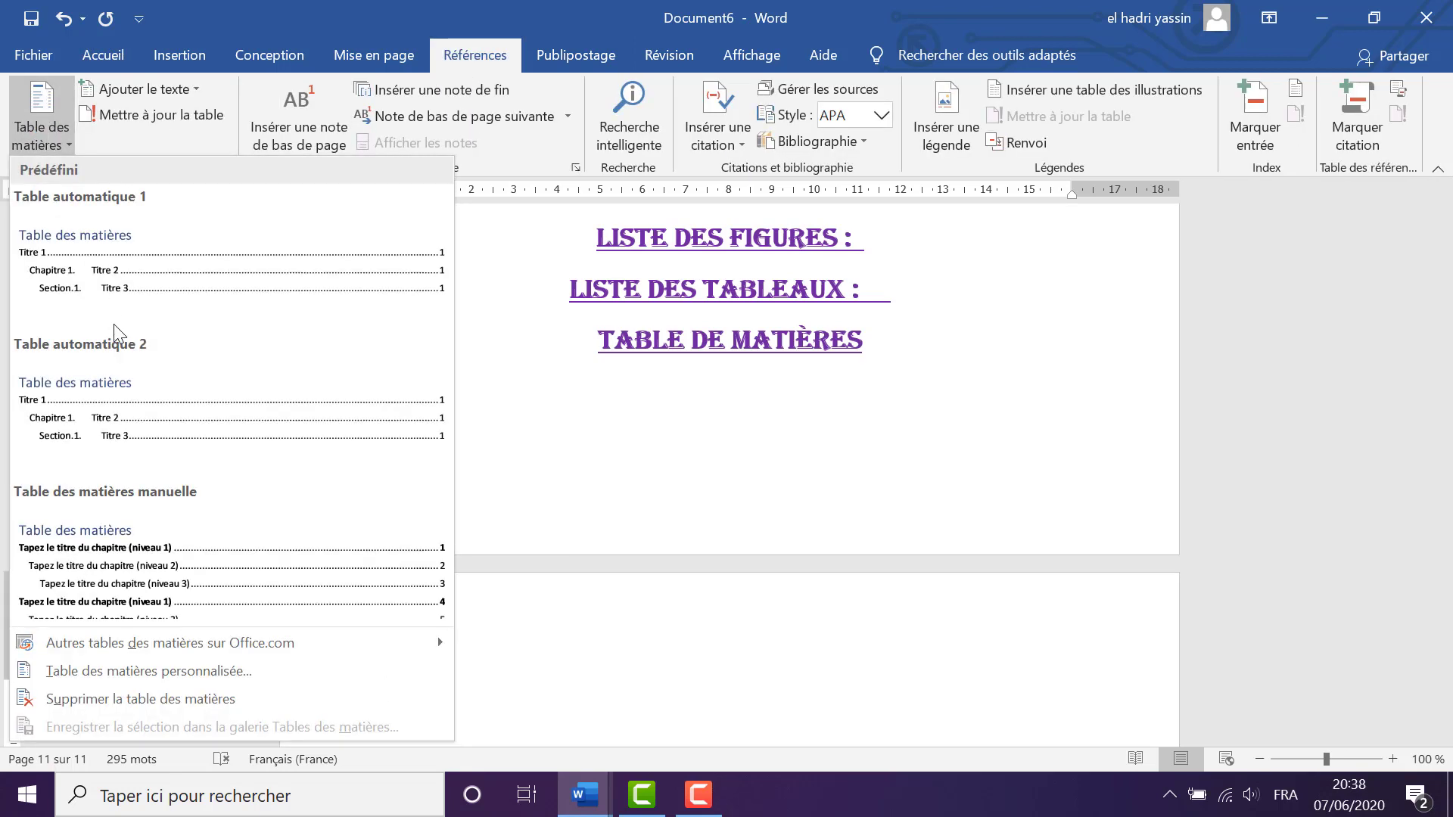
pyautogui.rightClick(112, 270)
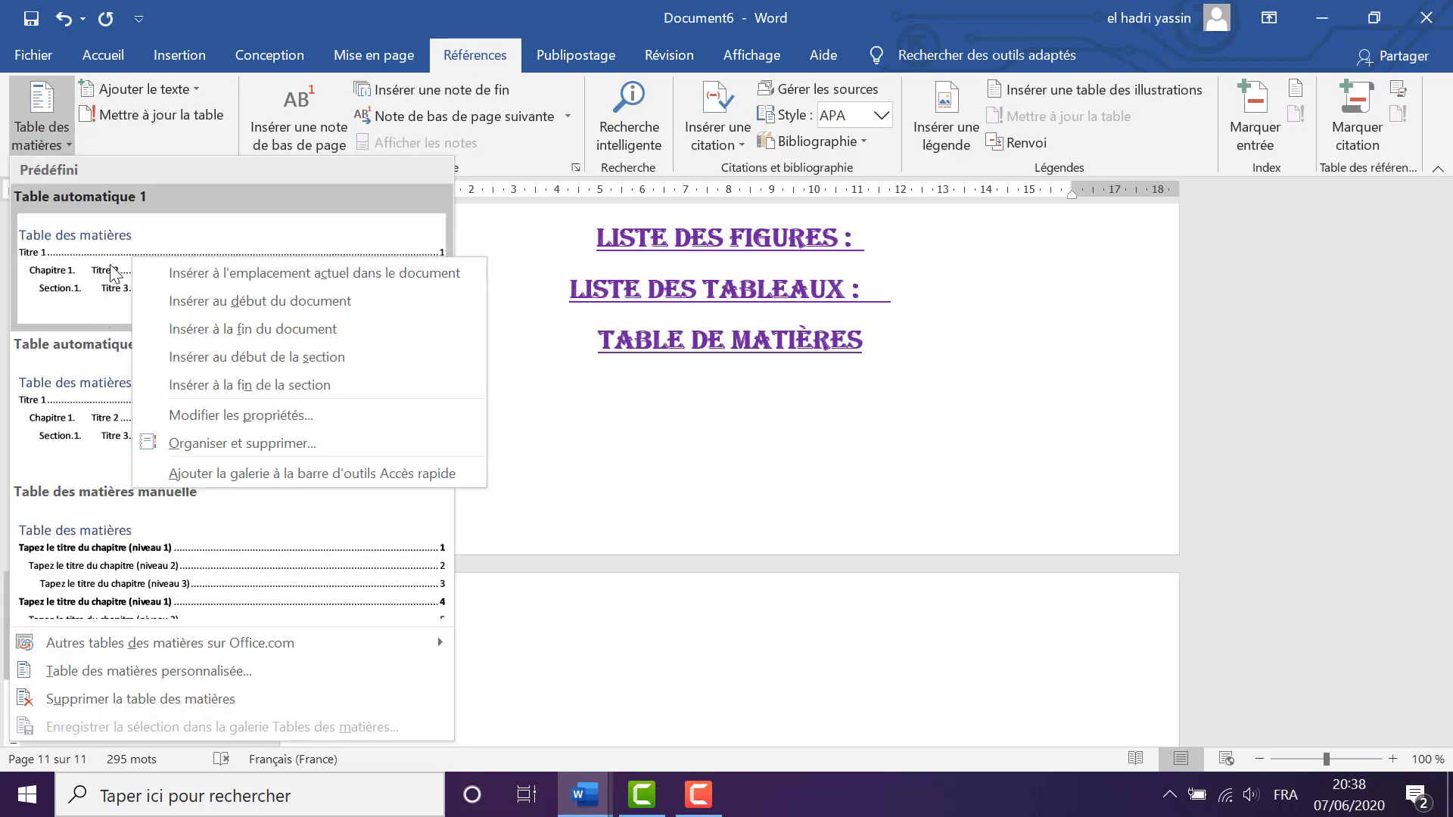
pyautogui.click(50, 247)
pyautogui.scroll(5, 619, 567)
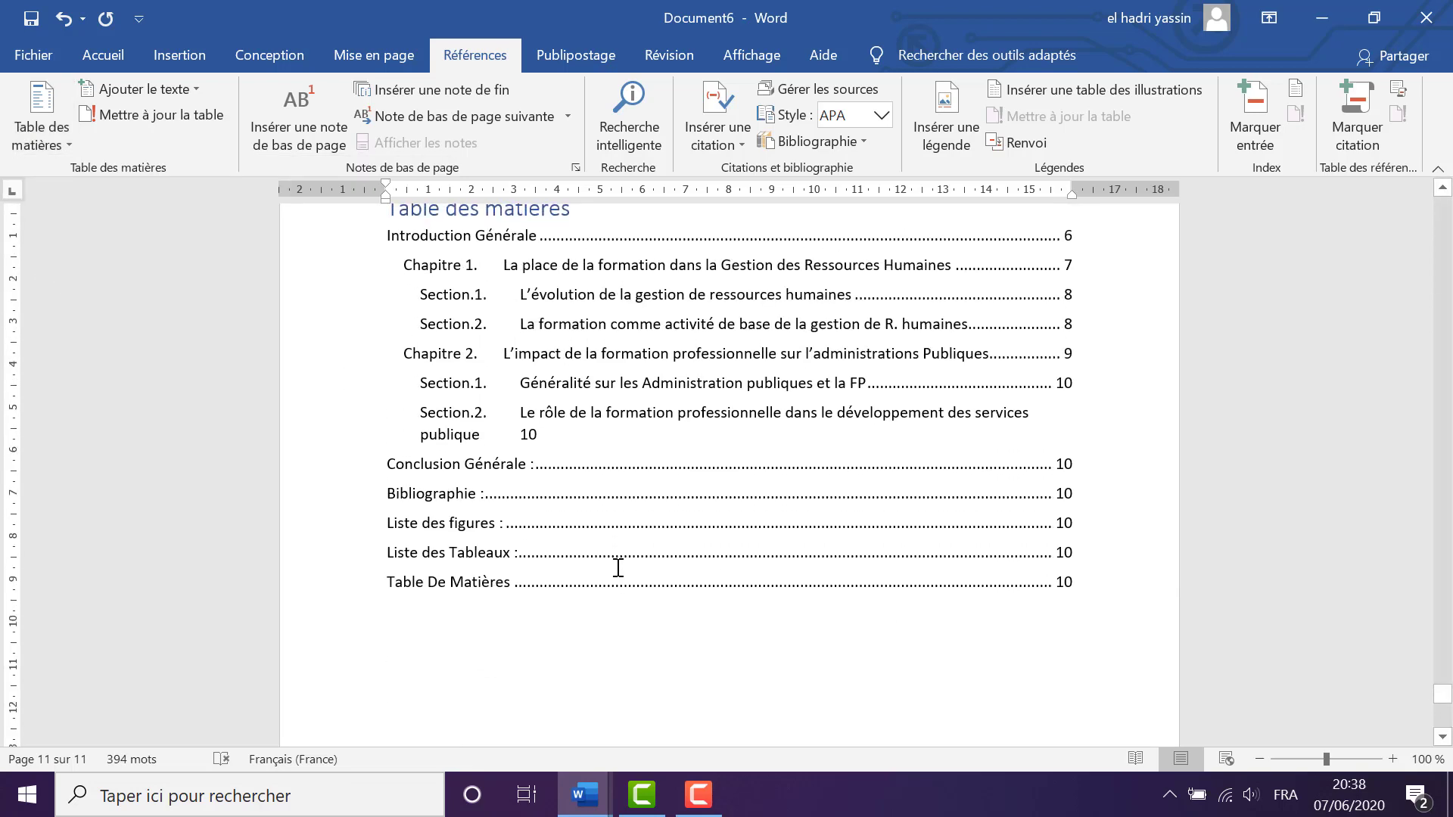
pyautogui.scroll(10, 619, 568)
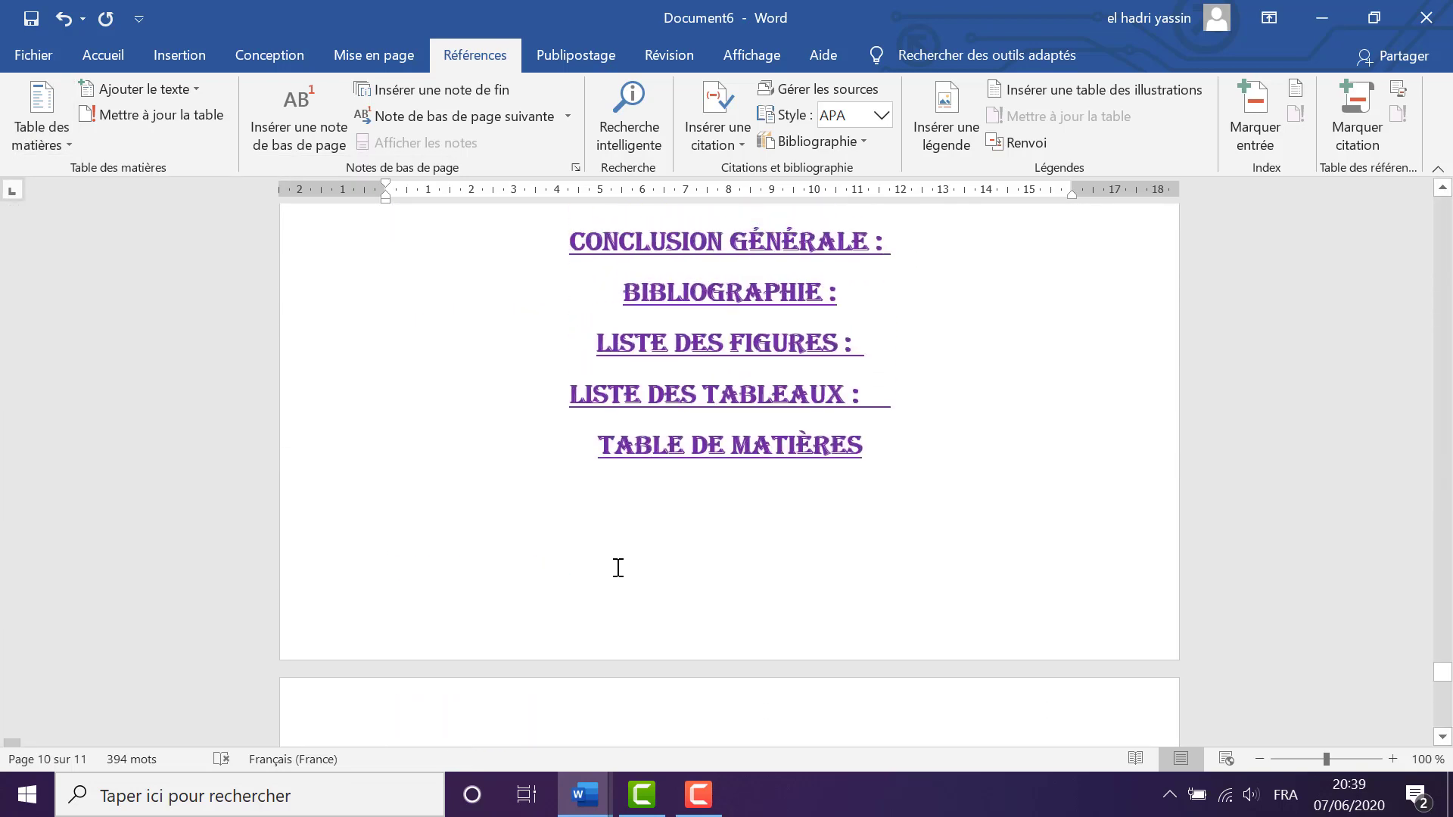
pyautogui.scroll(-8, 619, 568)
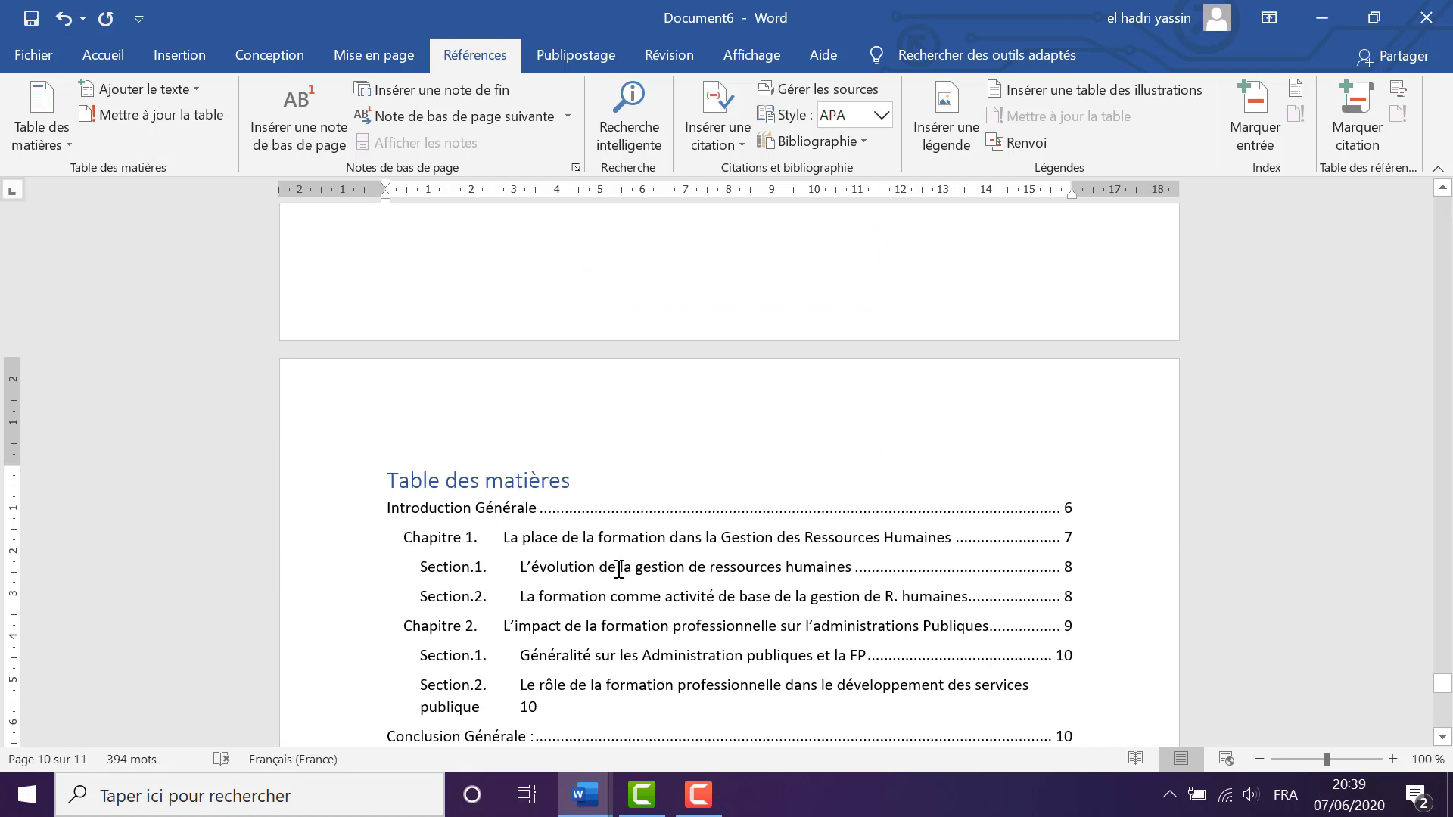
# Replace the table of contents with a custom one that also lists the Titre 4, Titre 5 and Titre 6 headings
pyautogui.scroll(-4, 618, 567)
pyautogui.click(449, 379)
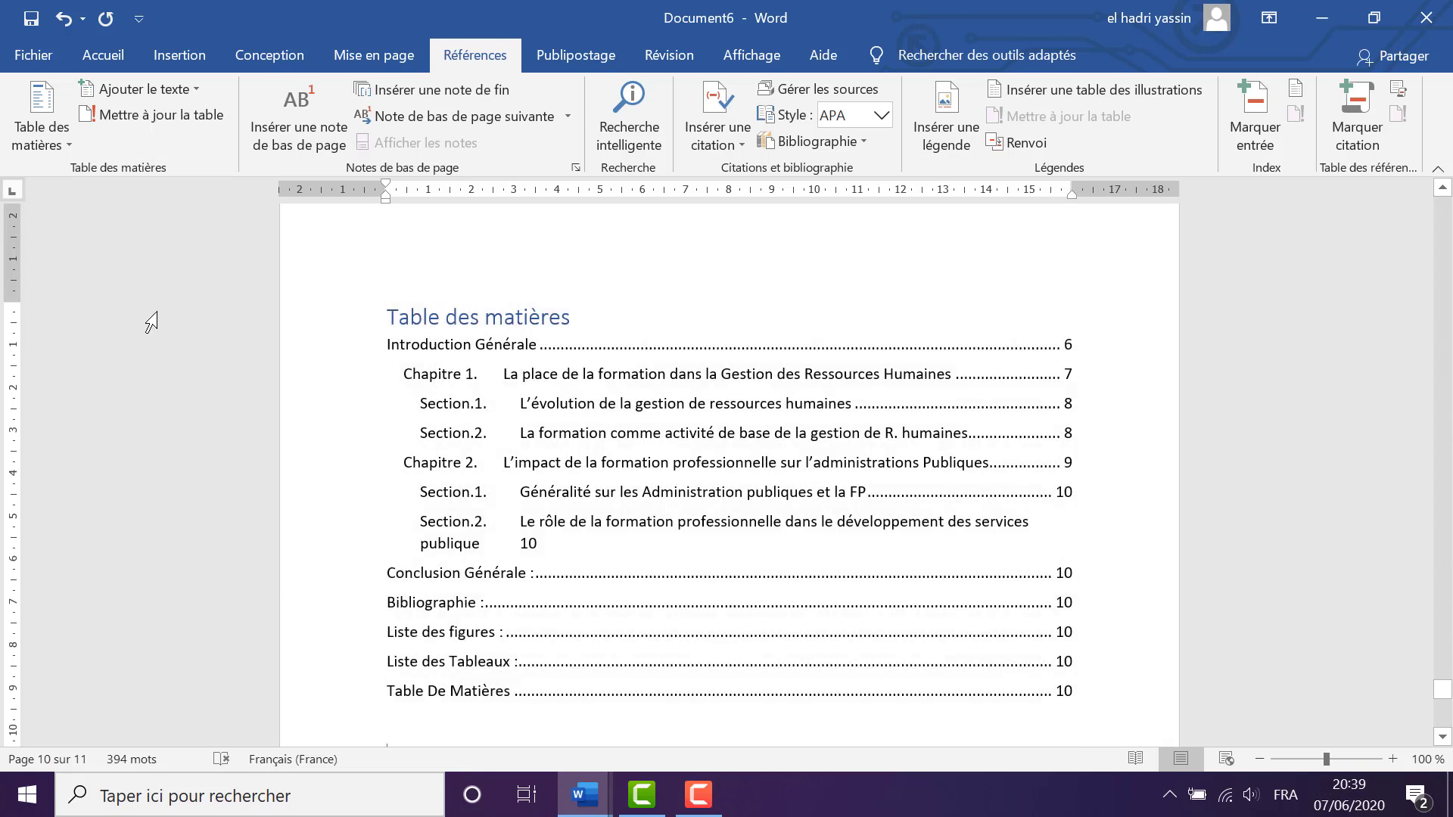
pyautogui.click(67, 138)
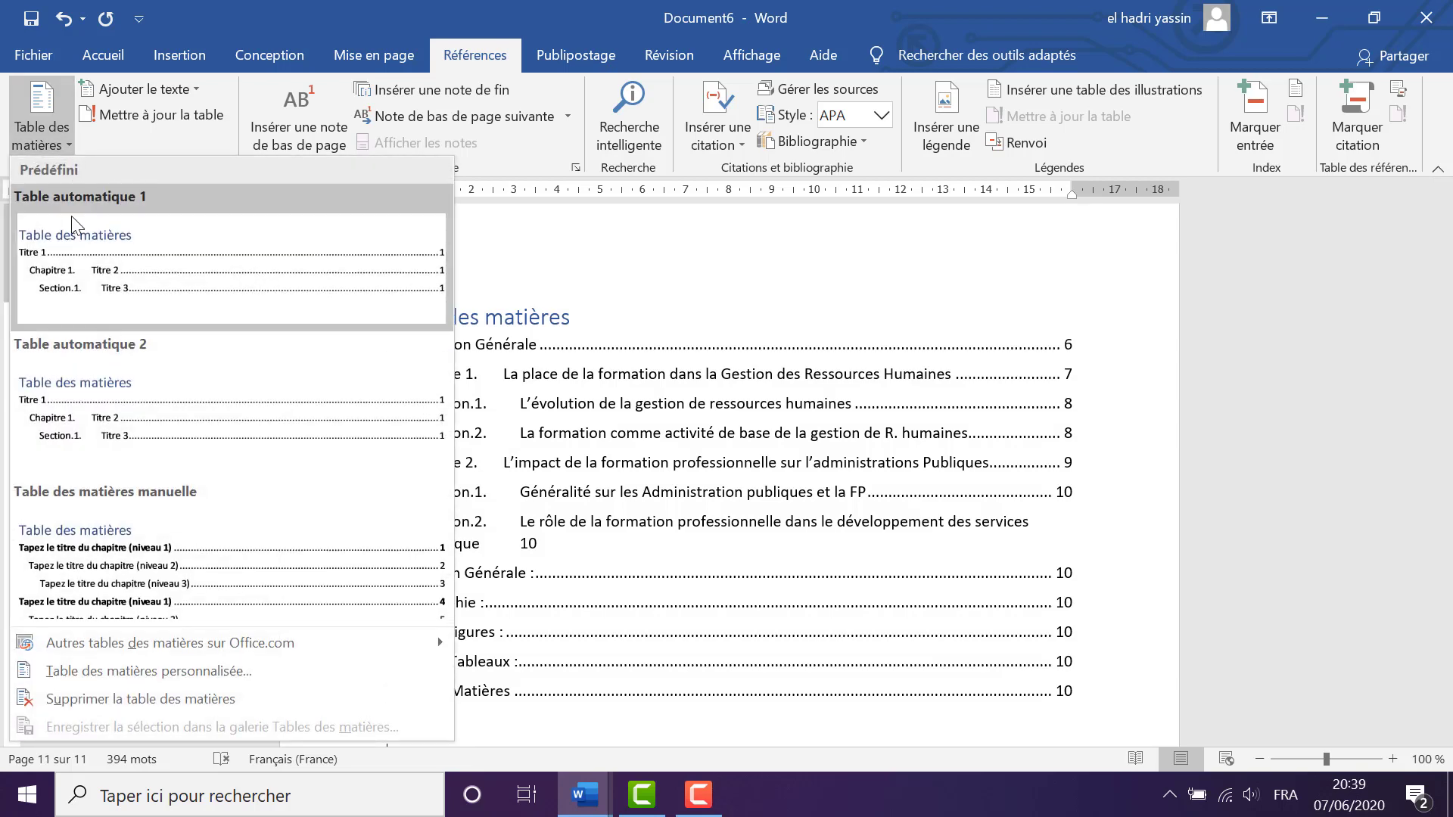
pyautogui.click(174, 671)
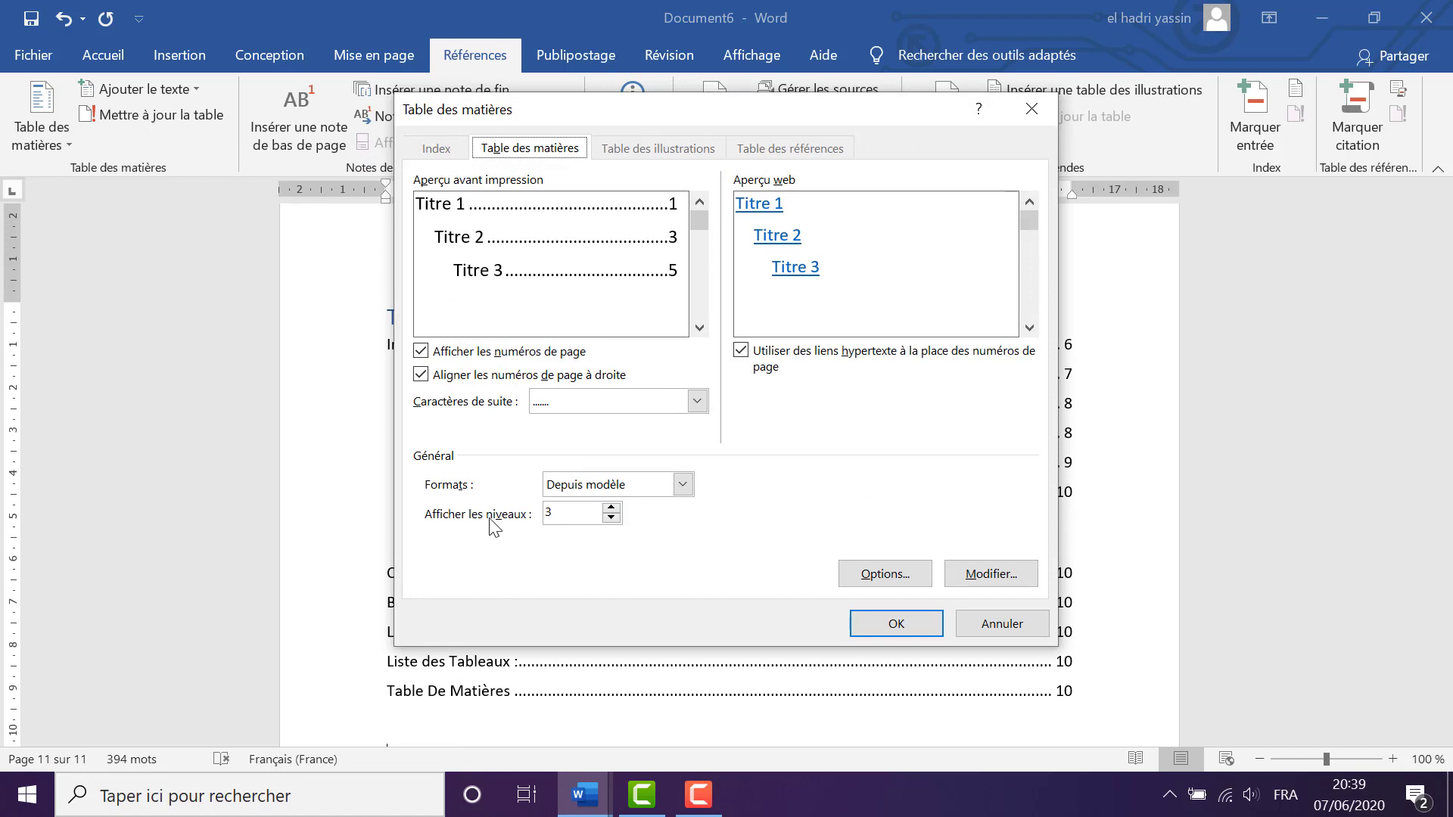
pyautogui.click(553, 513)
pyautogui.click(611, 508)
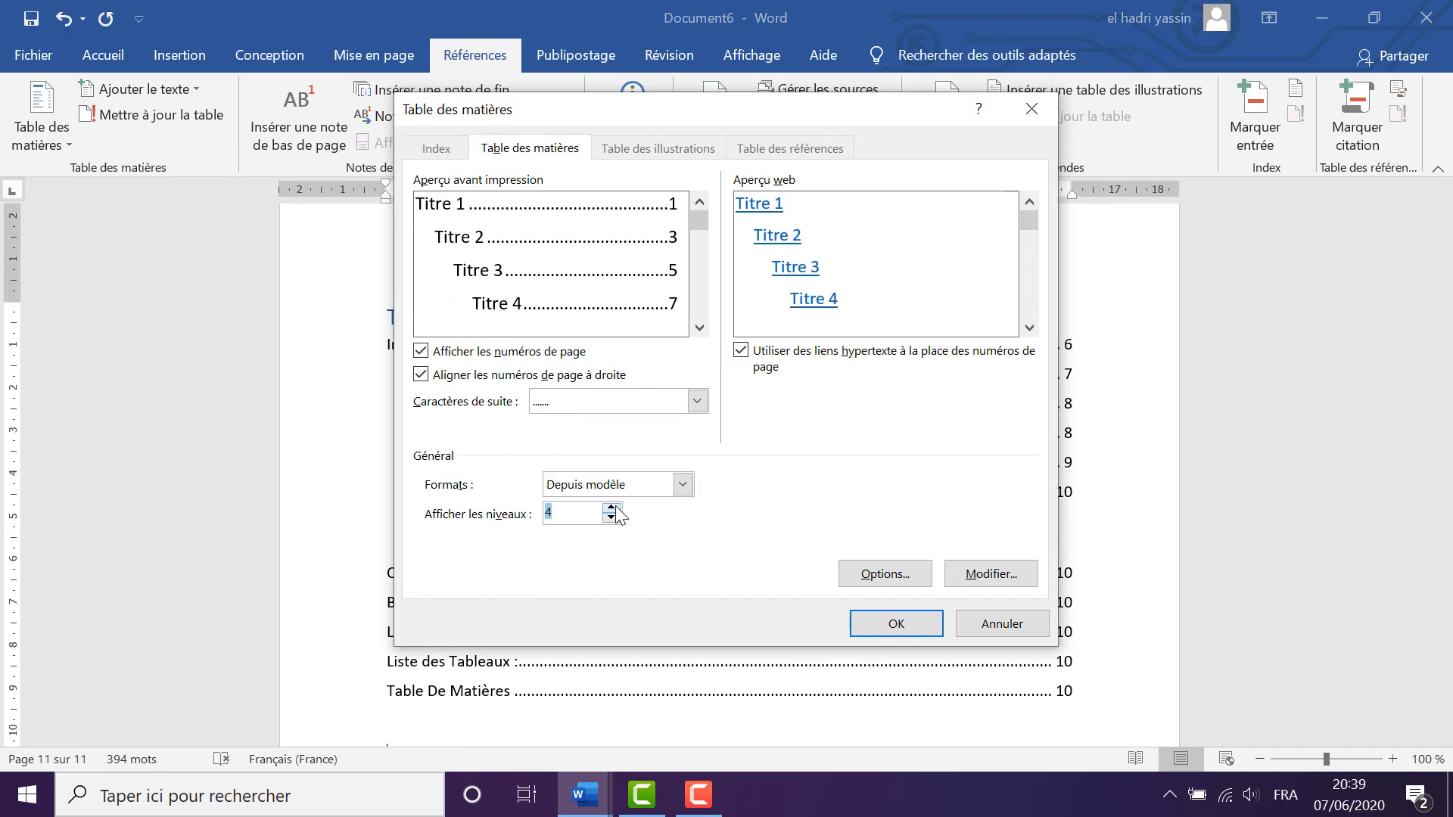
pyautogui.click(611, 508)
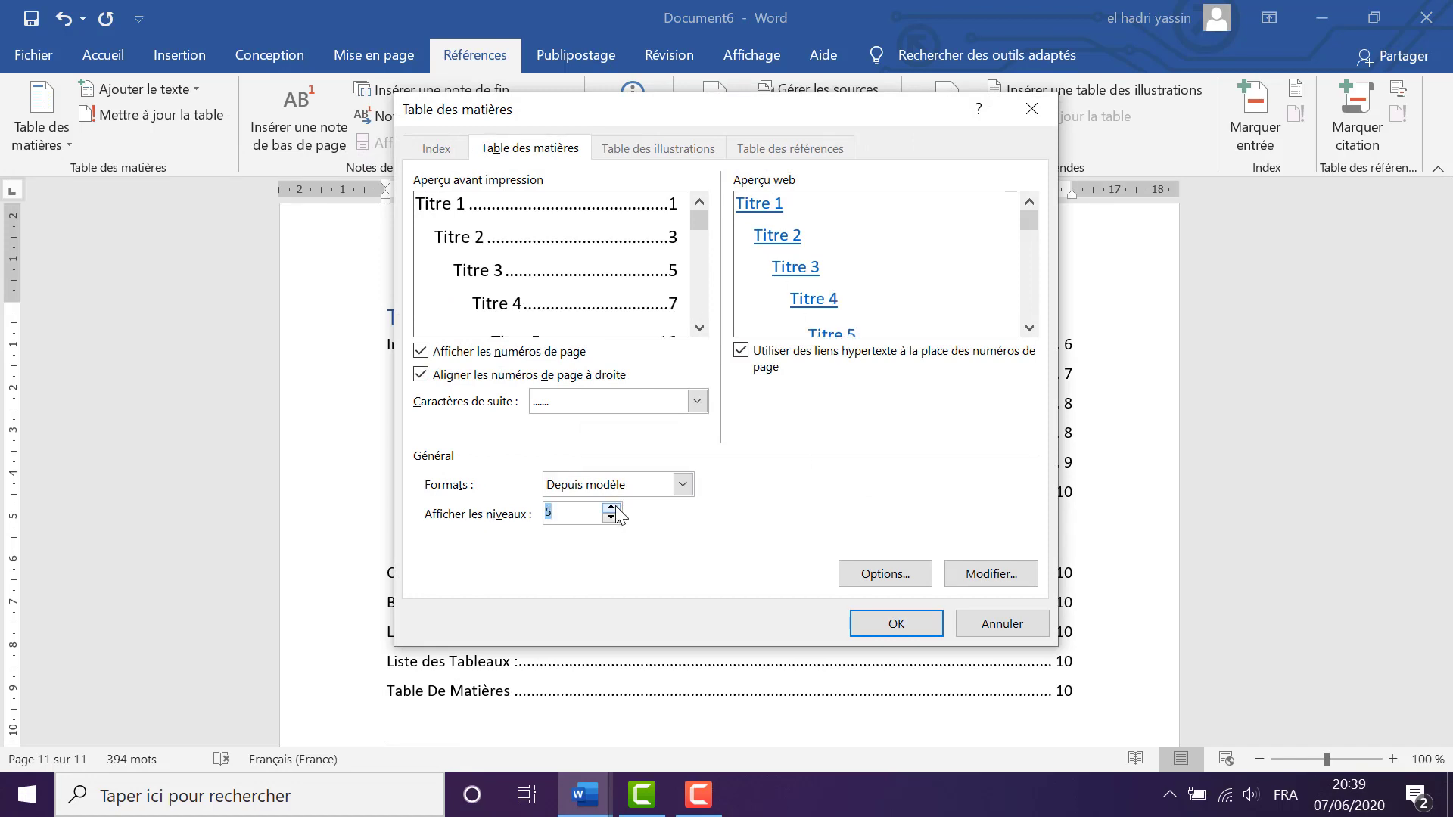
pyautogui.click(912, 624)
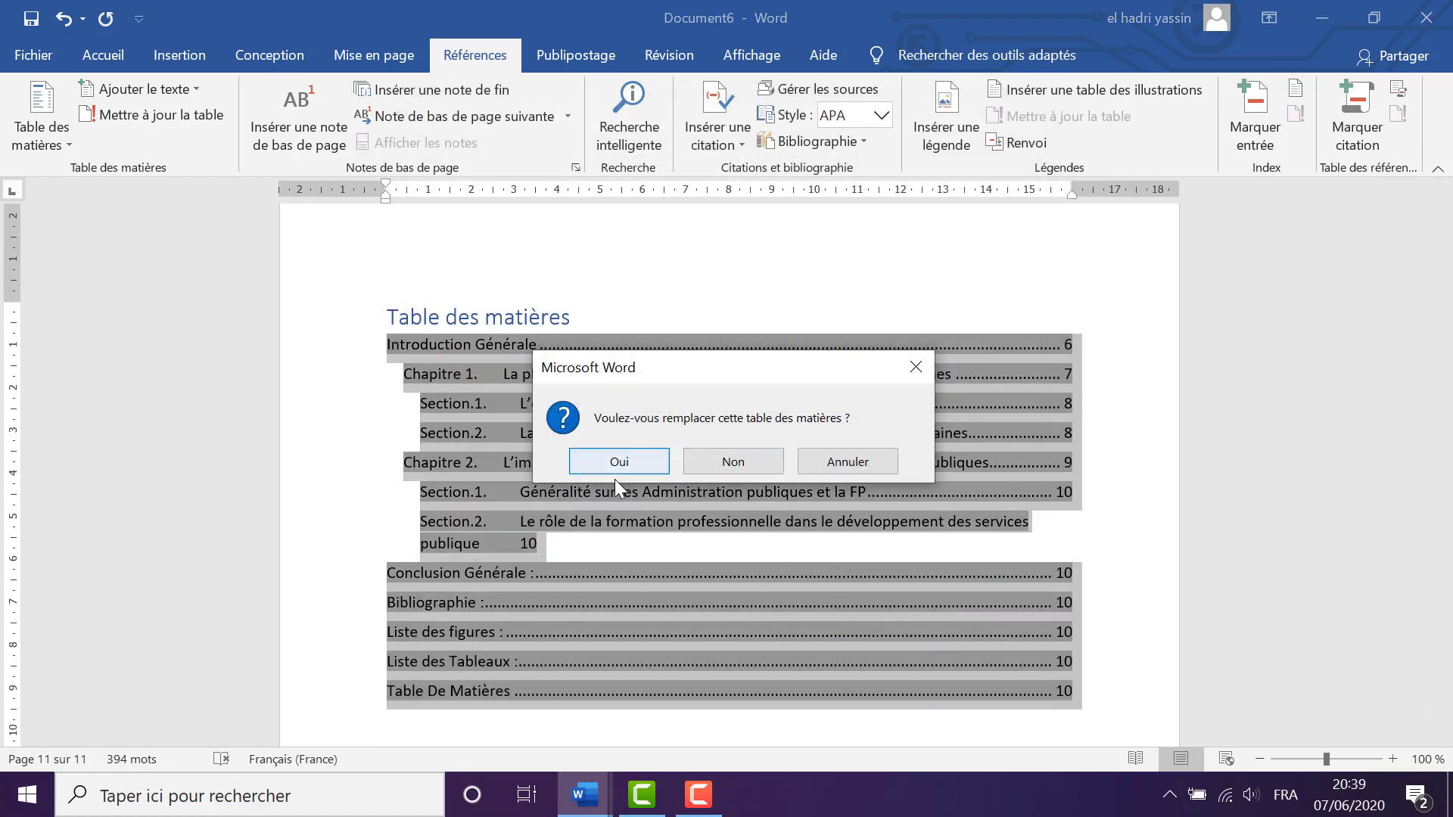
pyautogui.click(610, 467)
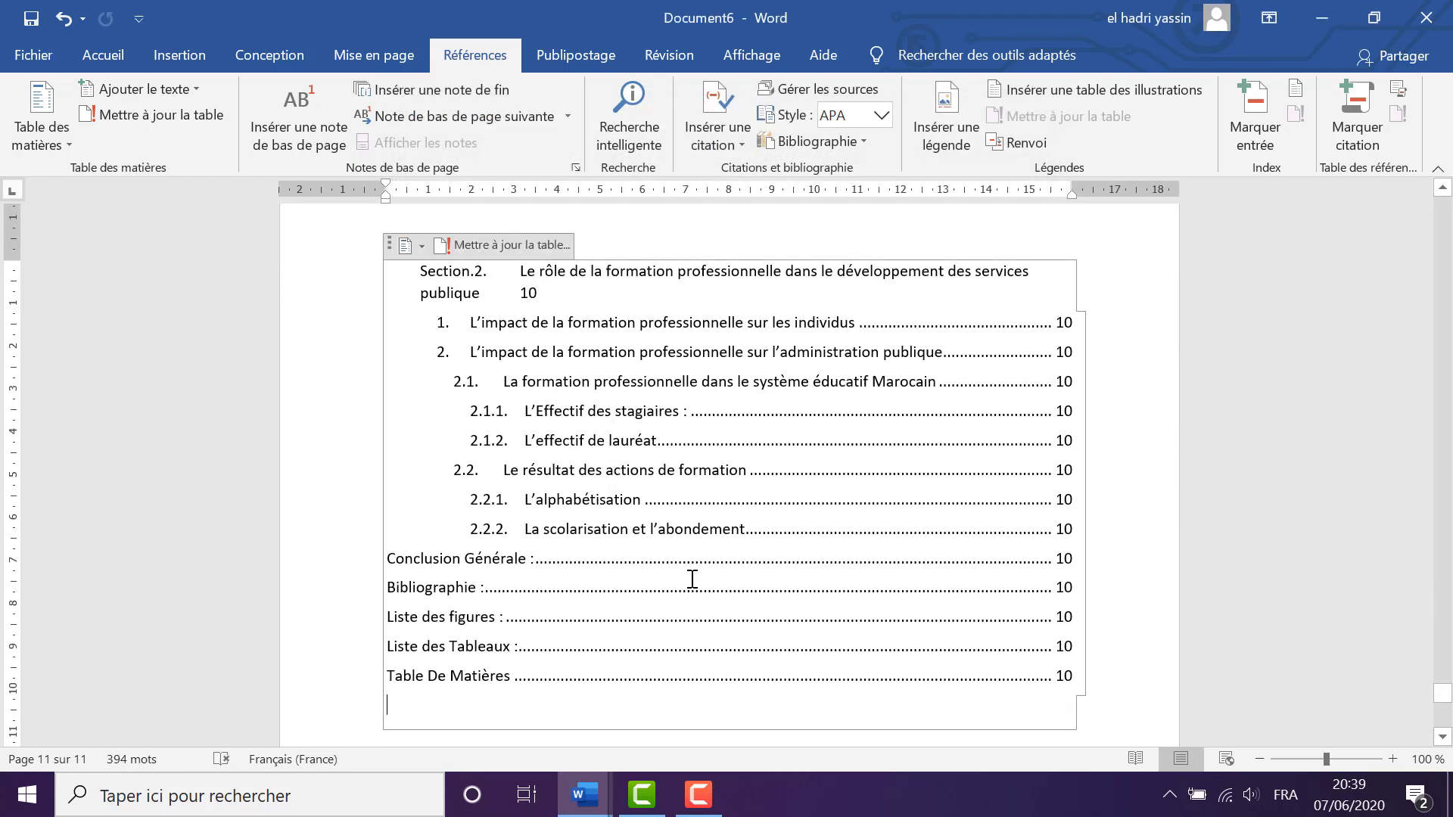
# Review the entries of the expanded table of contents and the formatted headings in both chapters
pyautogui.scroll(10, 692, 579)
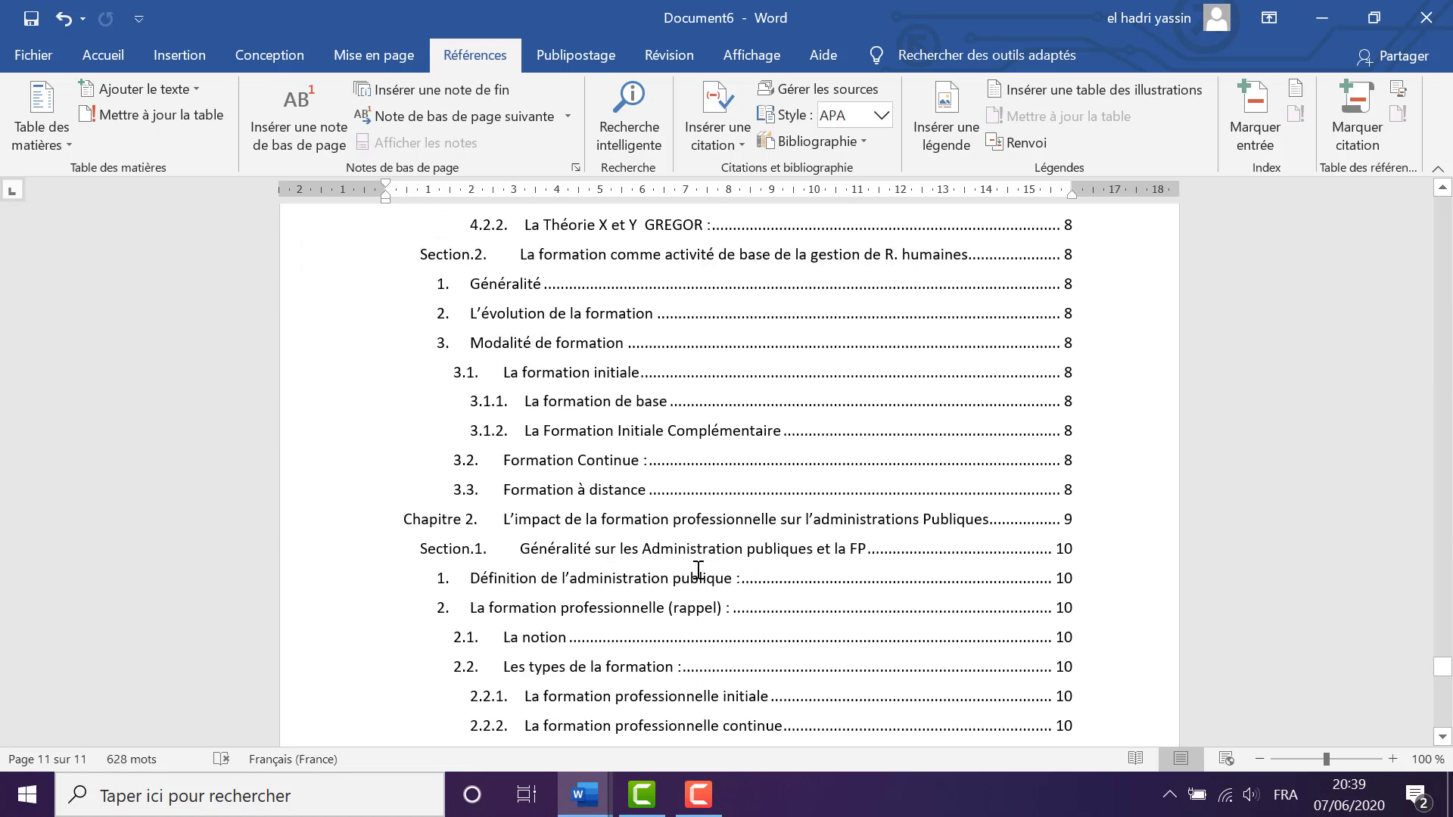
pyautogui.scroll(10, 697, 569)
pyautogui.scroll(-8, 701, 569)
pyautogui.scroll(3, 682, 530)
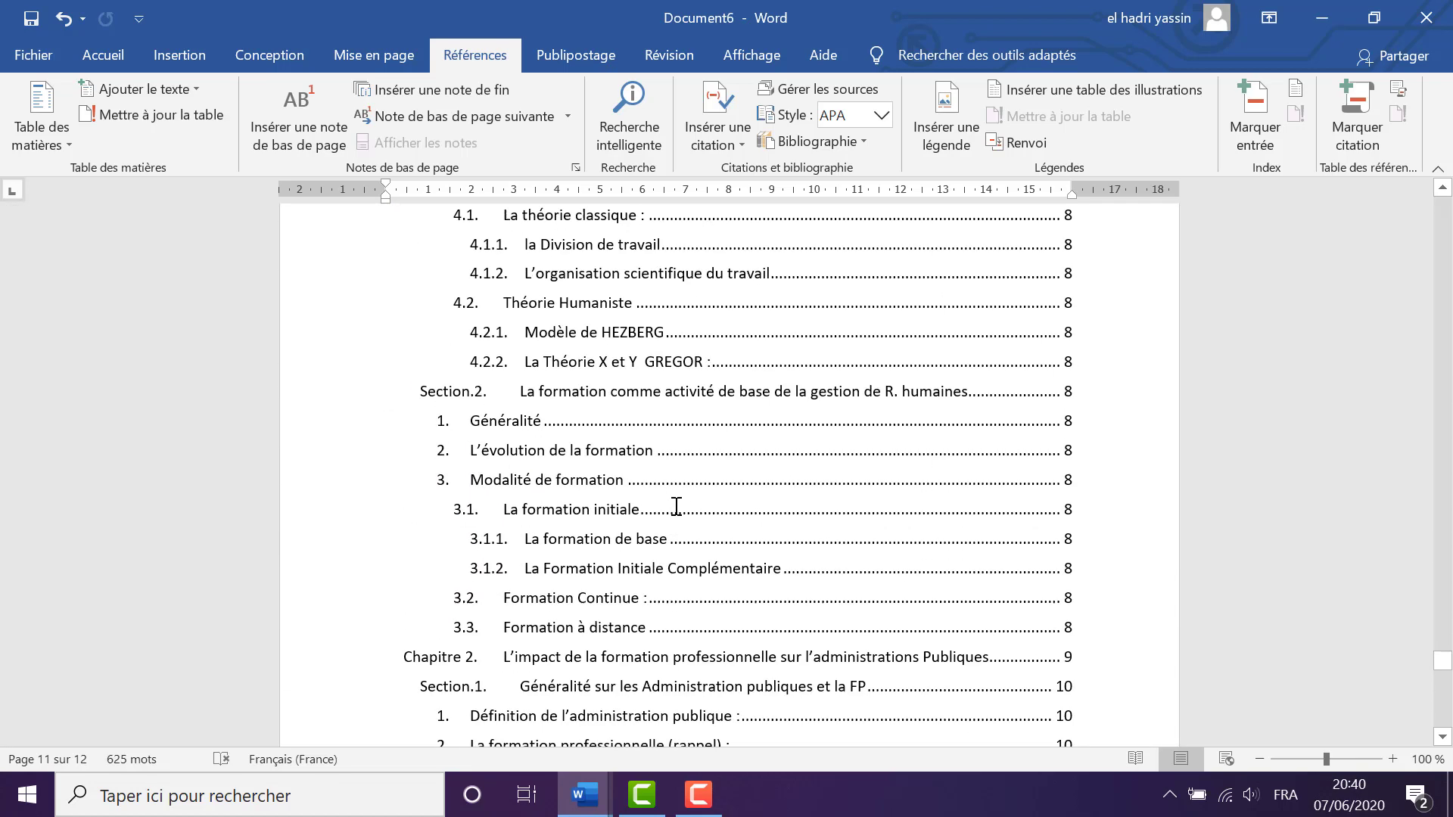
pyautogui.scroll(7, 676, 507)
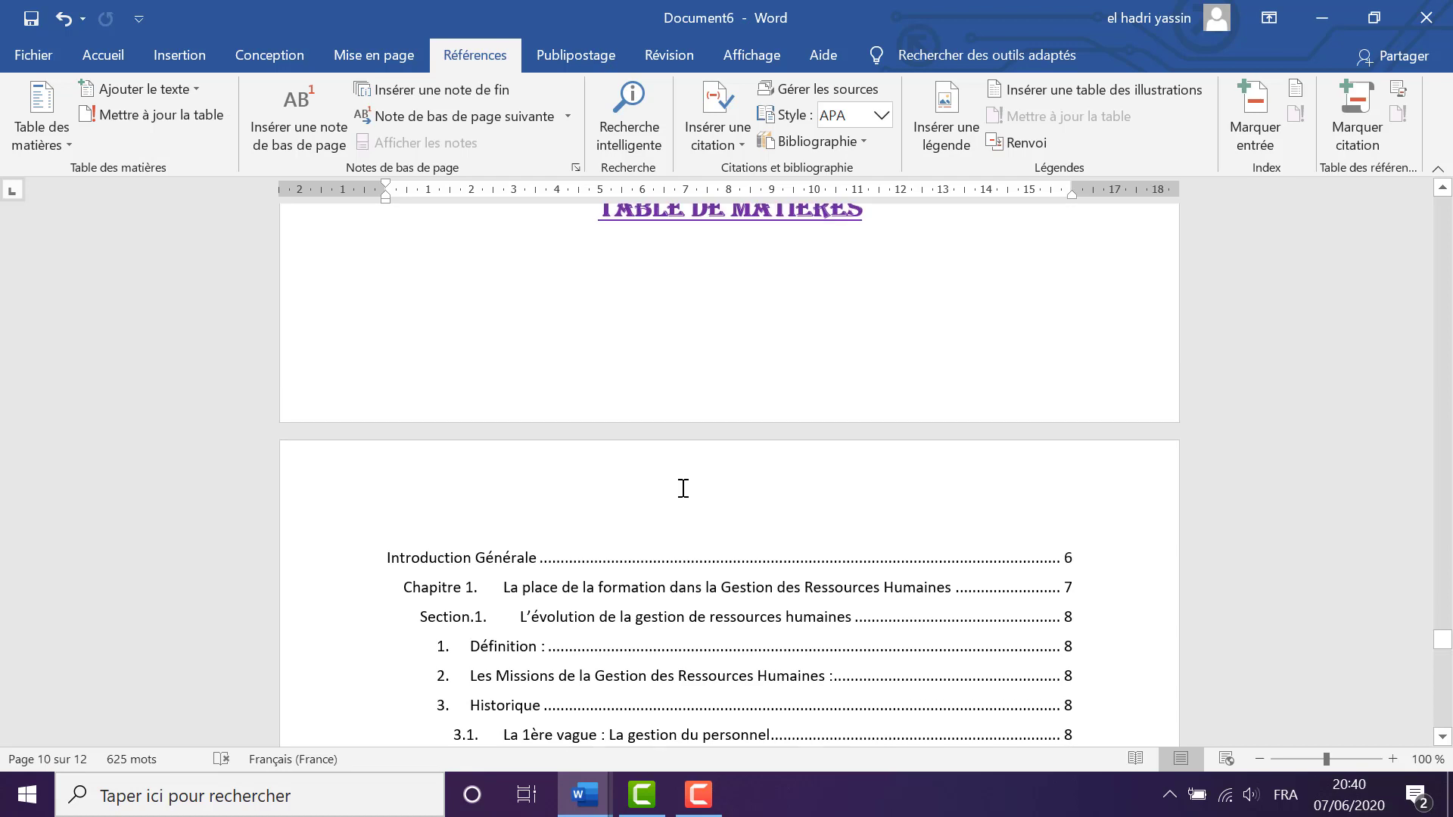
pyautogui.scroll(-2, 672, 540)
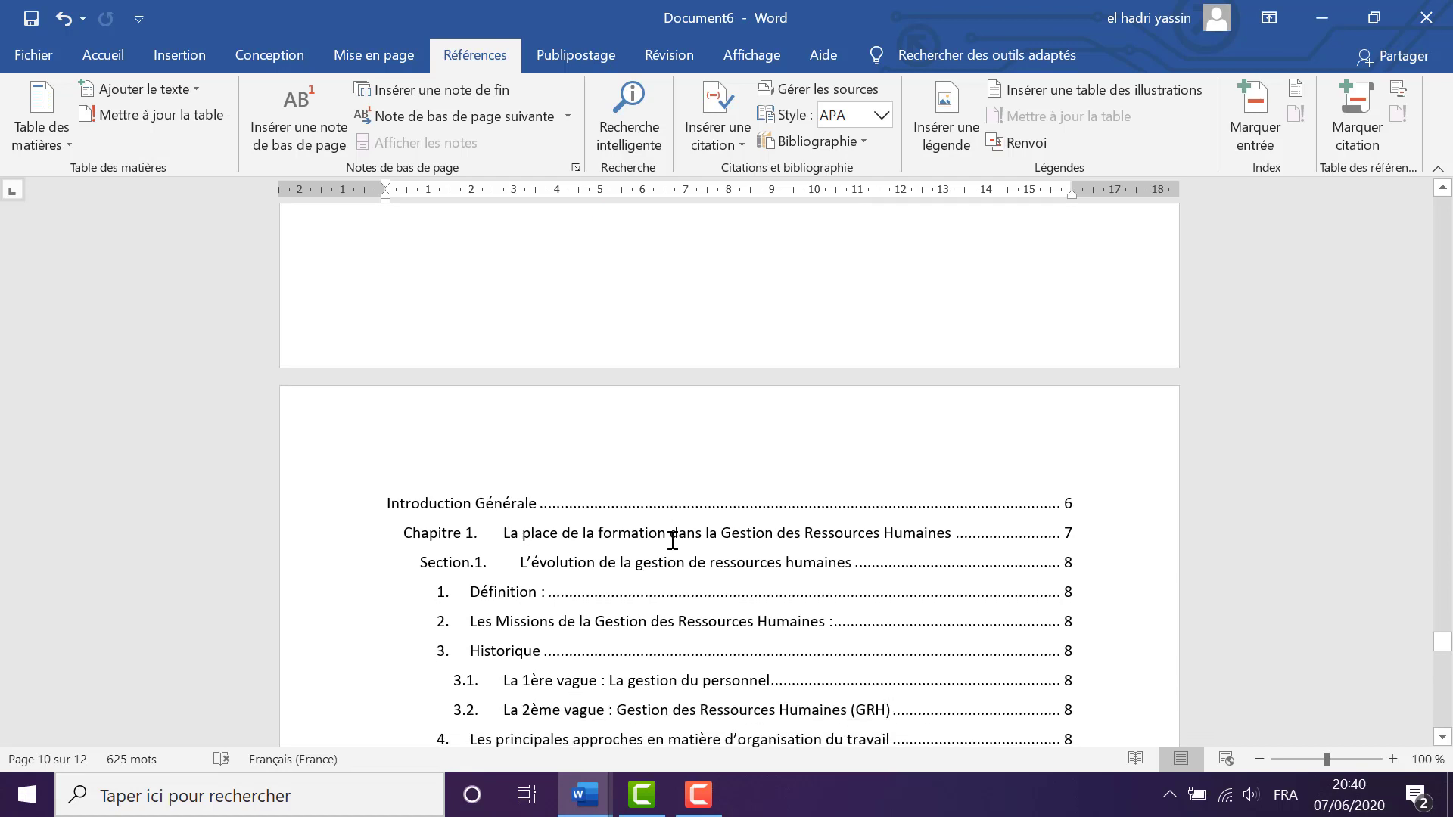
pyautogui.scroll(5, 670, 540)
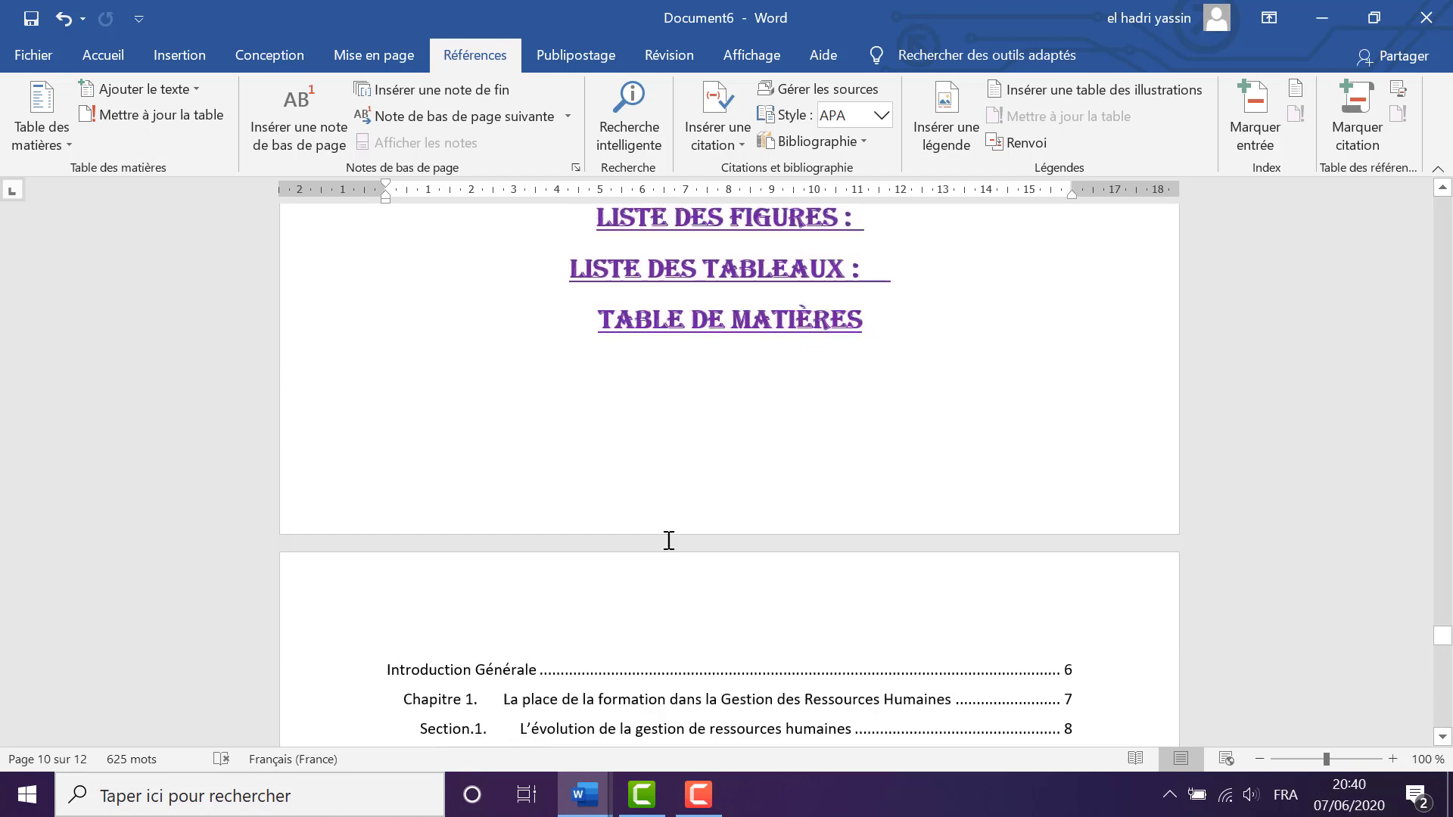
pyautogui.scroll(-3, 669, 541)
pyautogui.scroll(9, 633, 540)
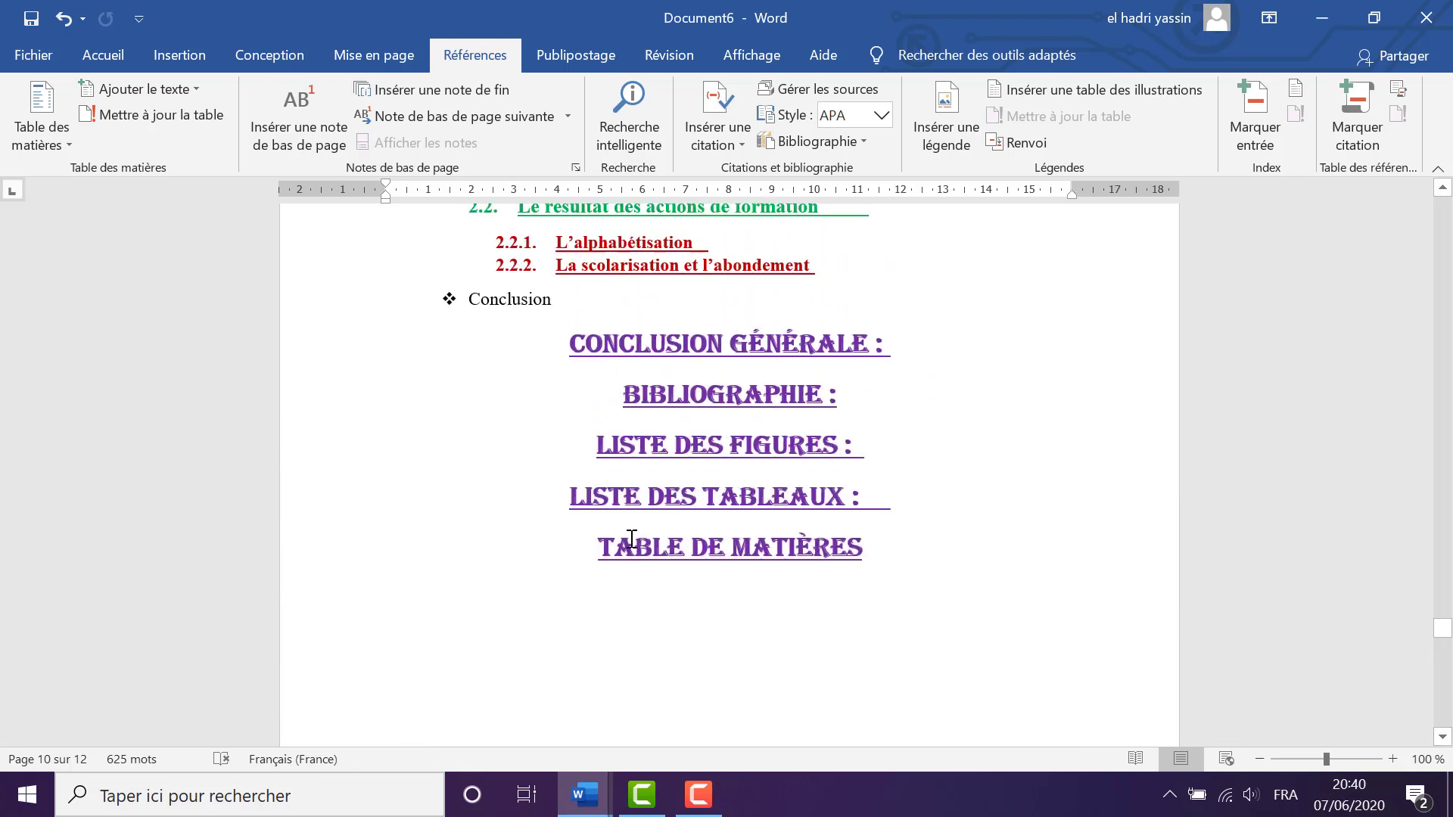
pyautogui.scroll(4, 632, 539)
pyautogui.scroll(8, 651, 543)
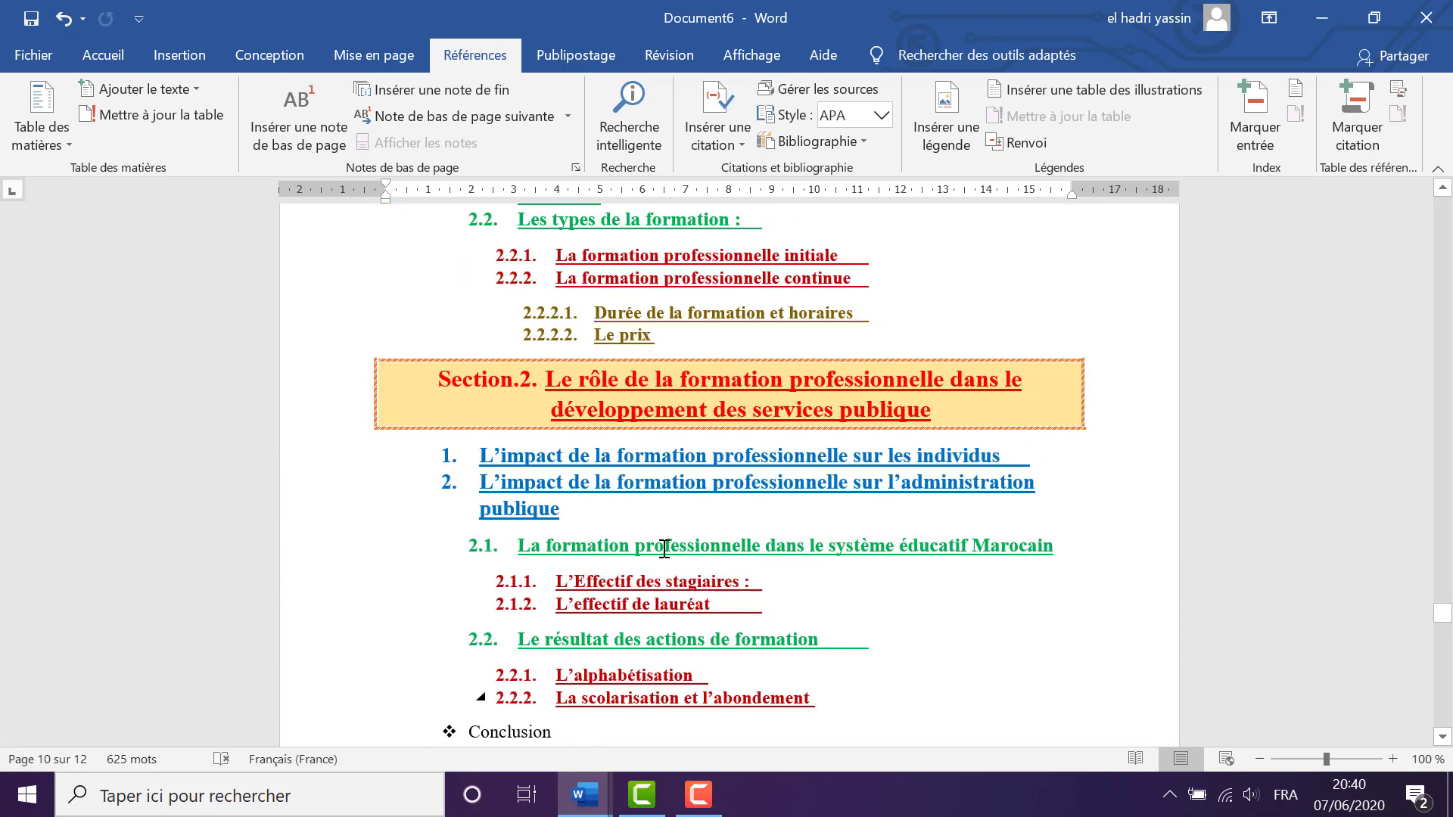
pyautogui.scroll(20, 666, 548)
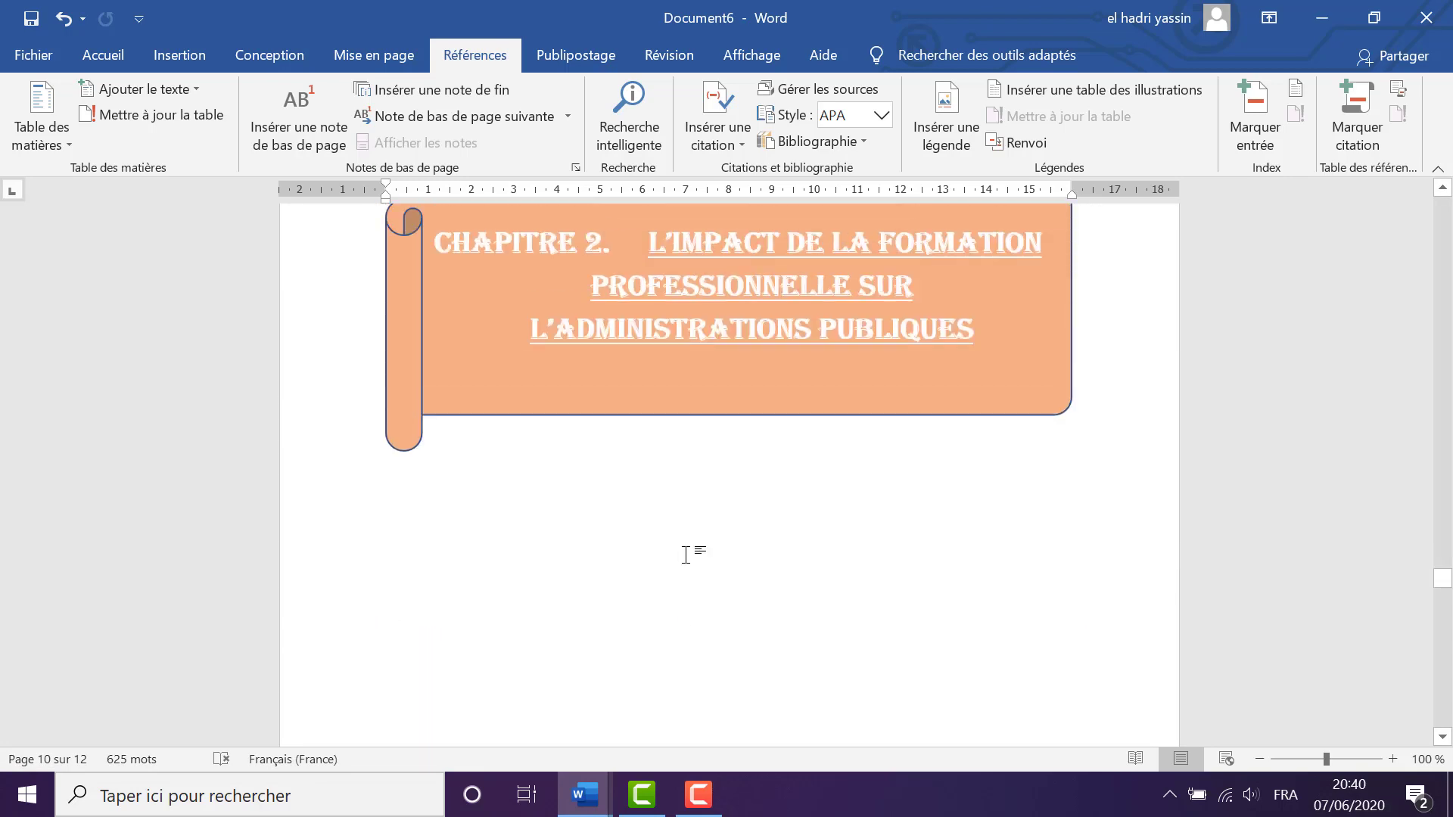
pyautogui.scroll(20, 686, 555)
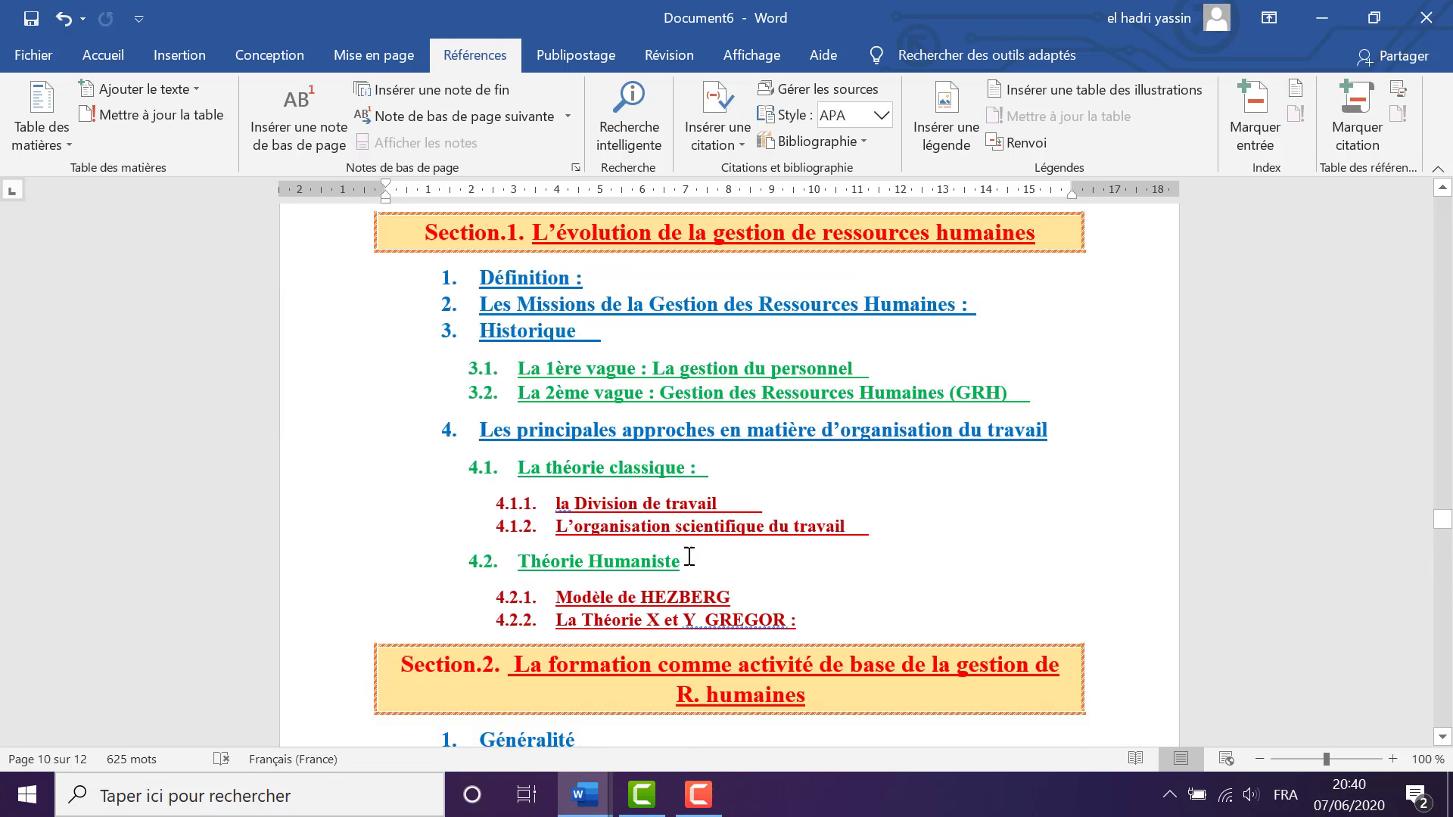
pyautogui.scroll(20, 690, 557)
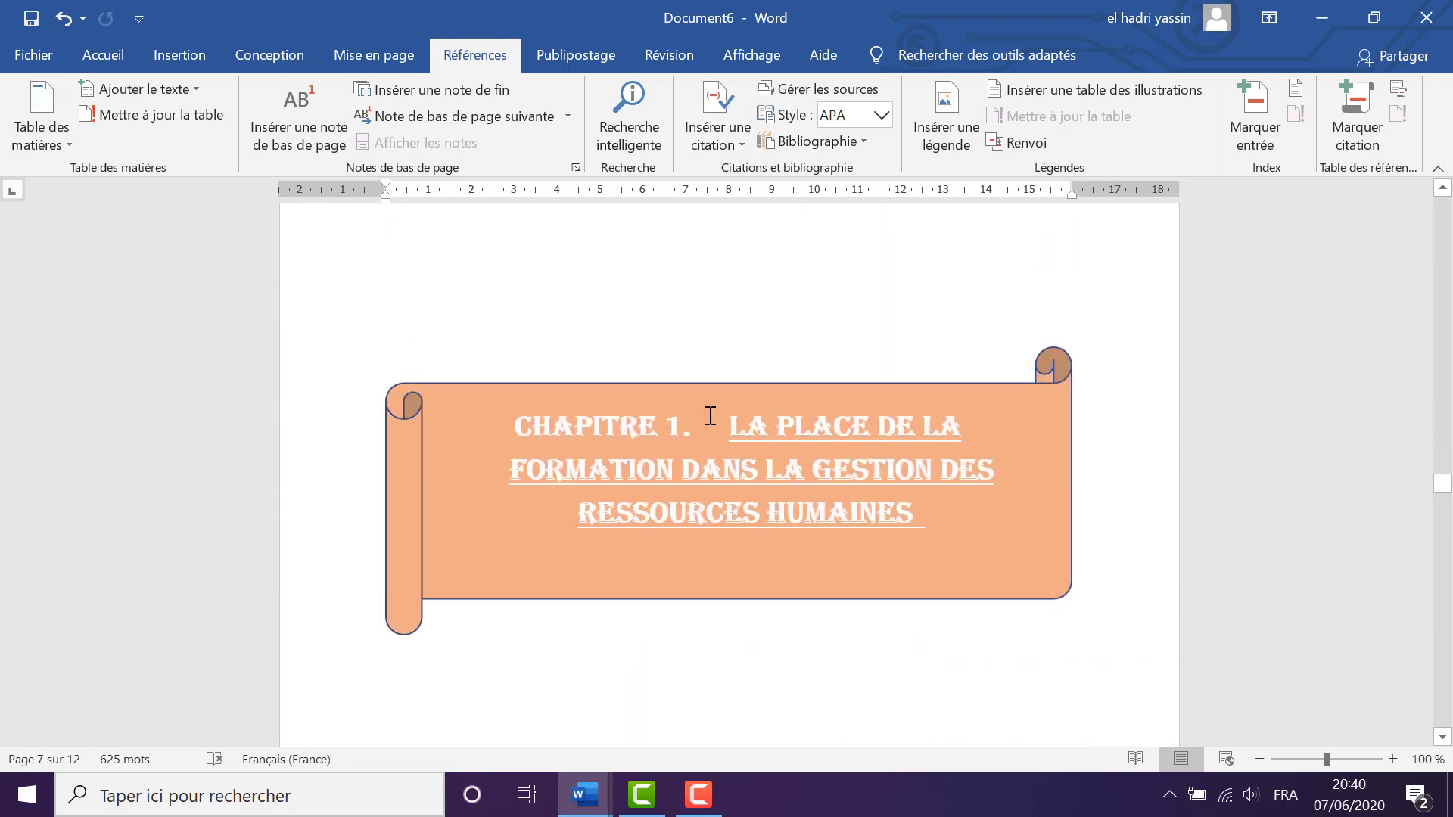
pyautogui.scroll(-10, 698, 681)
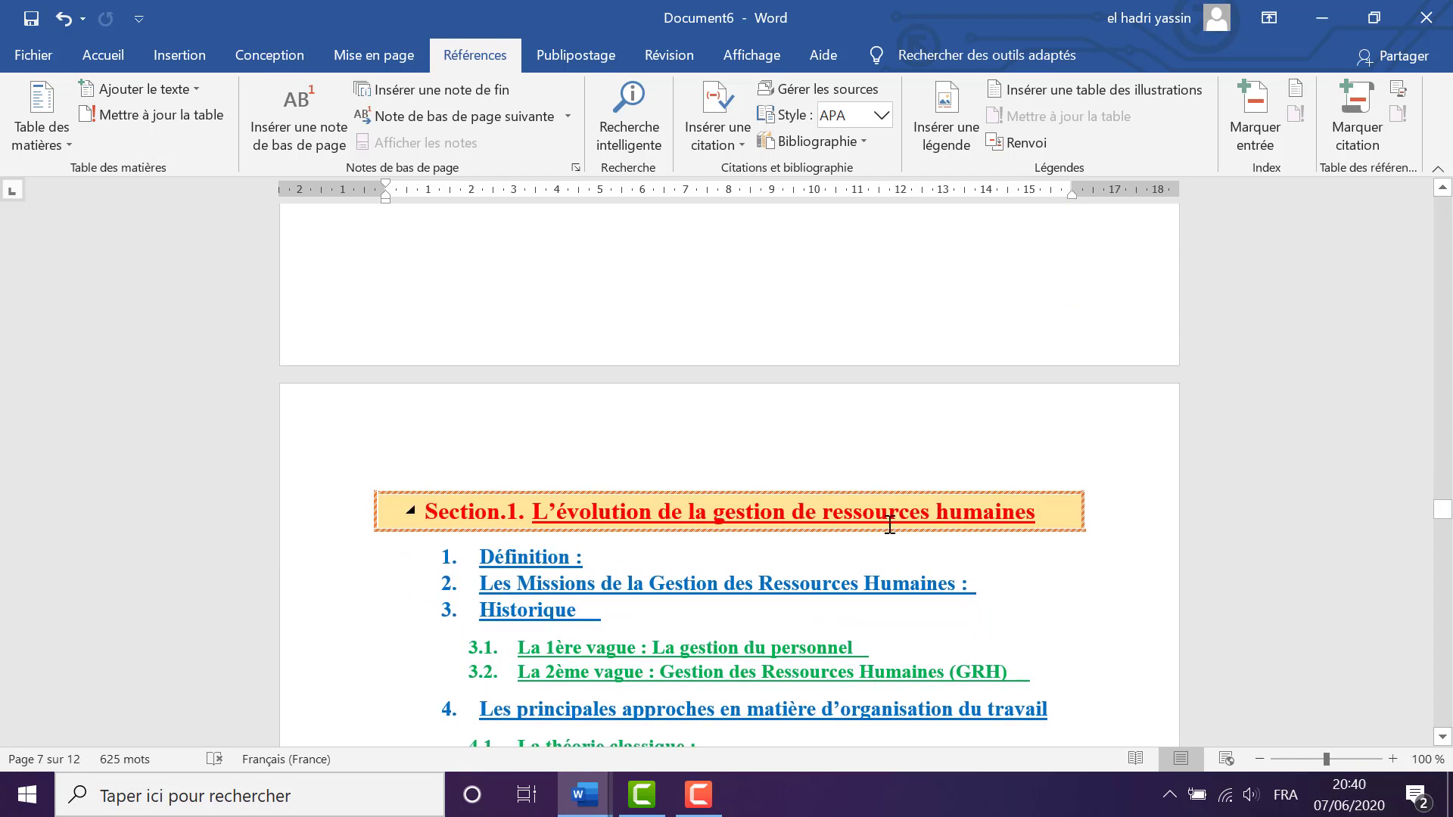
pyautogui.click(1056, 516)
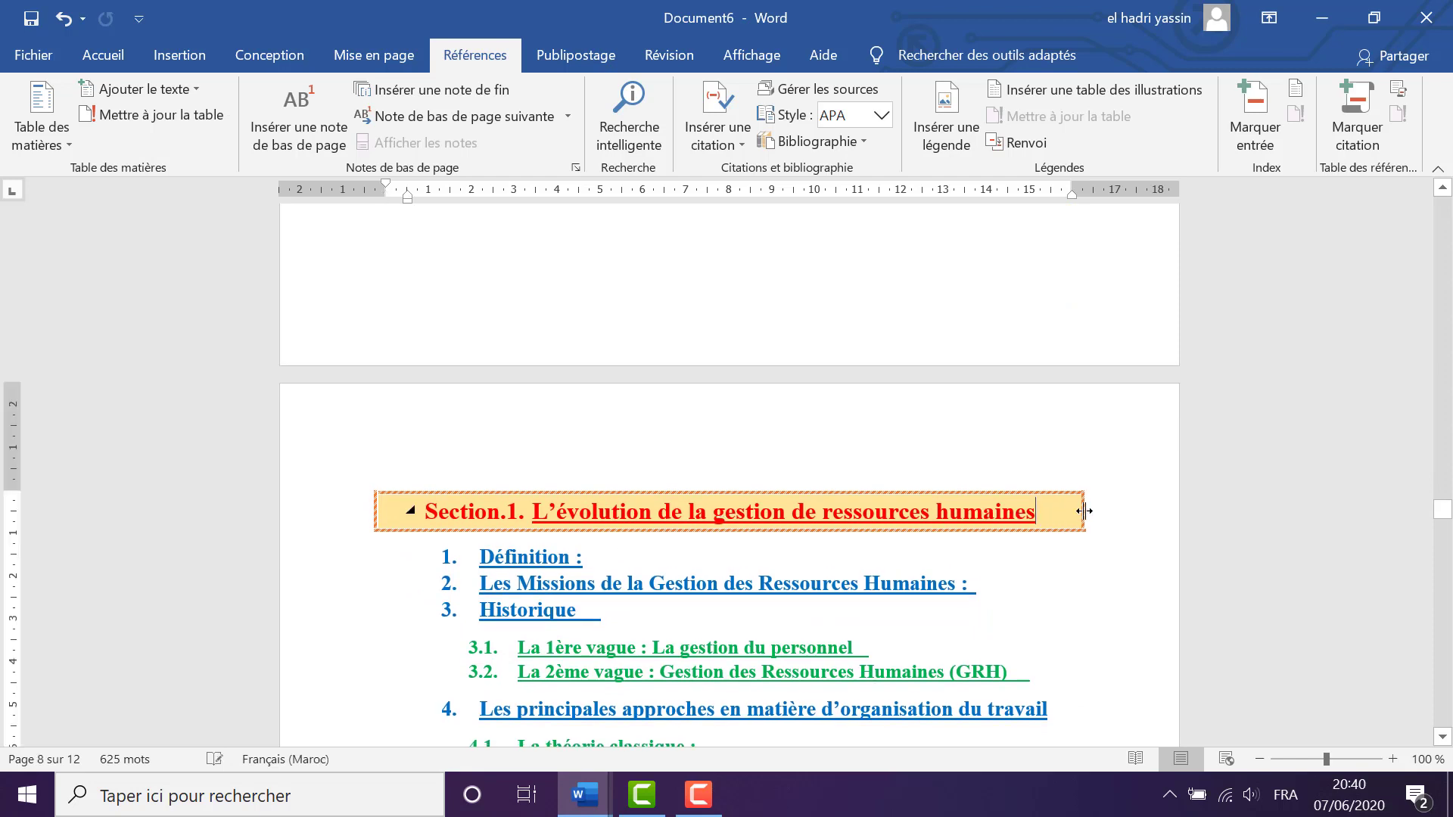
pyautogui.press('Return')
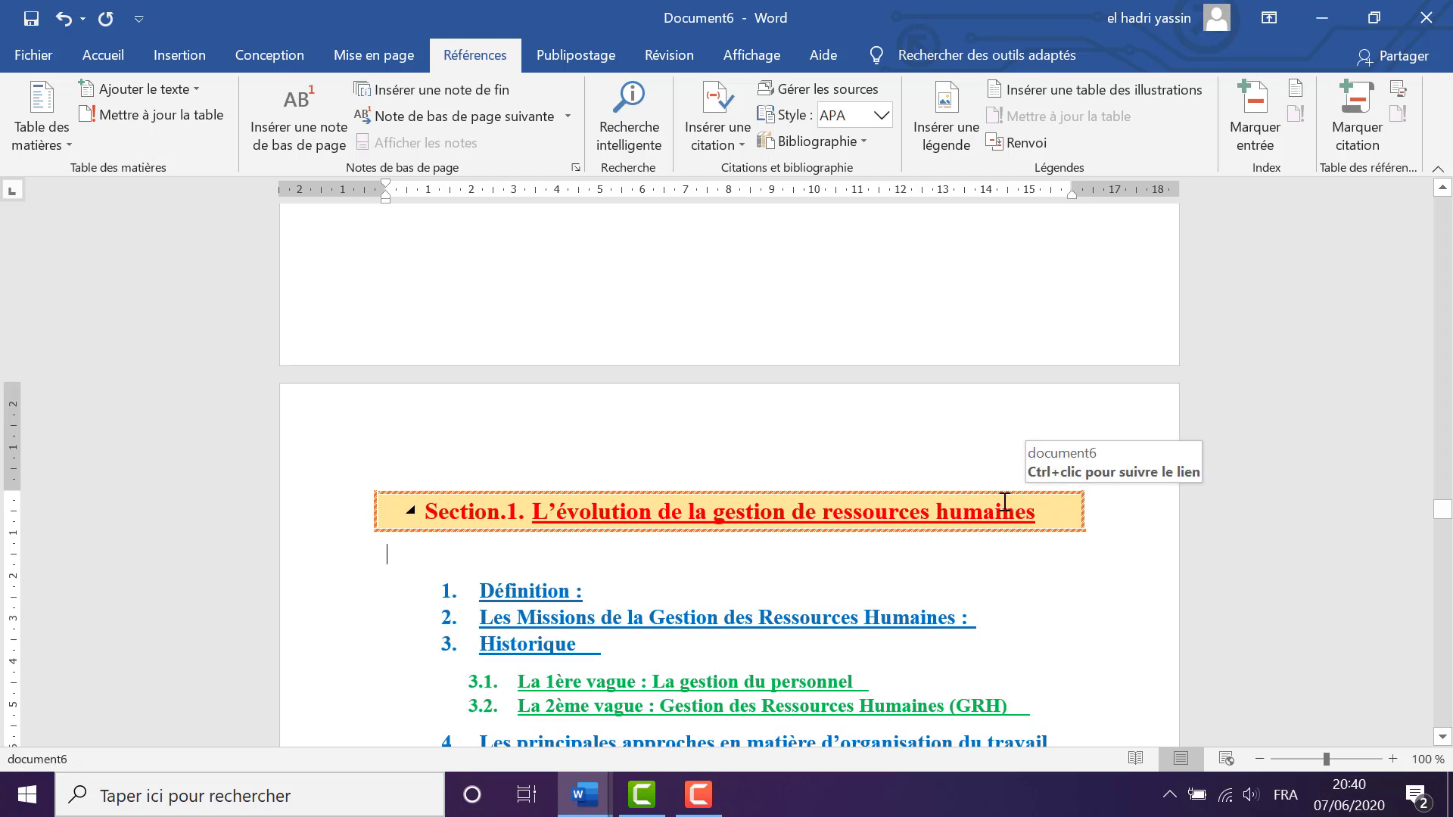
pyautogui.press('BackSpace')
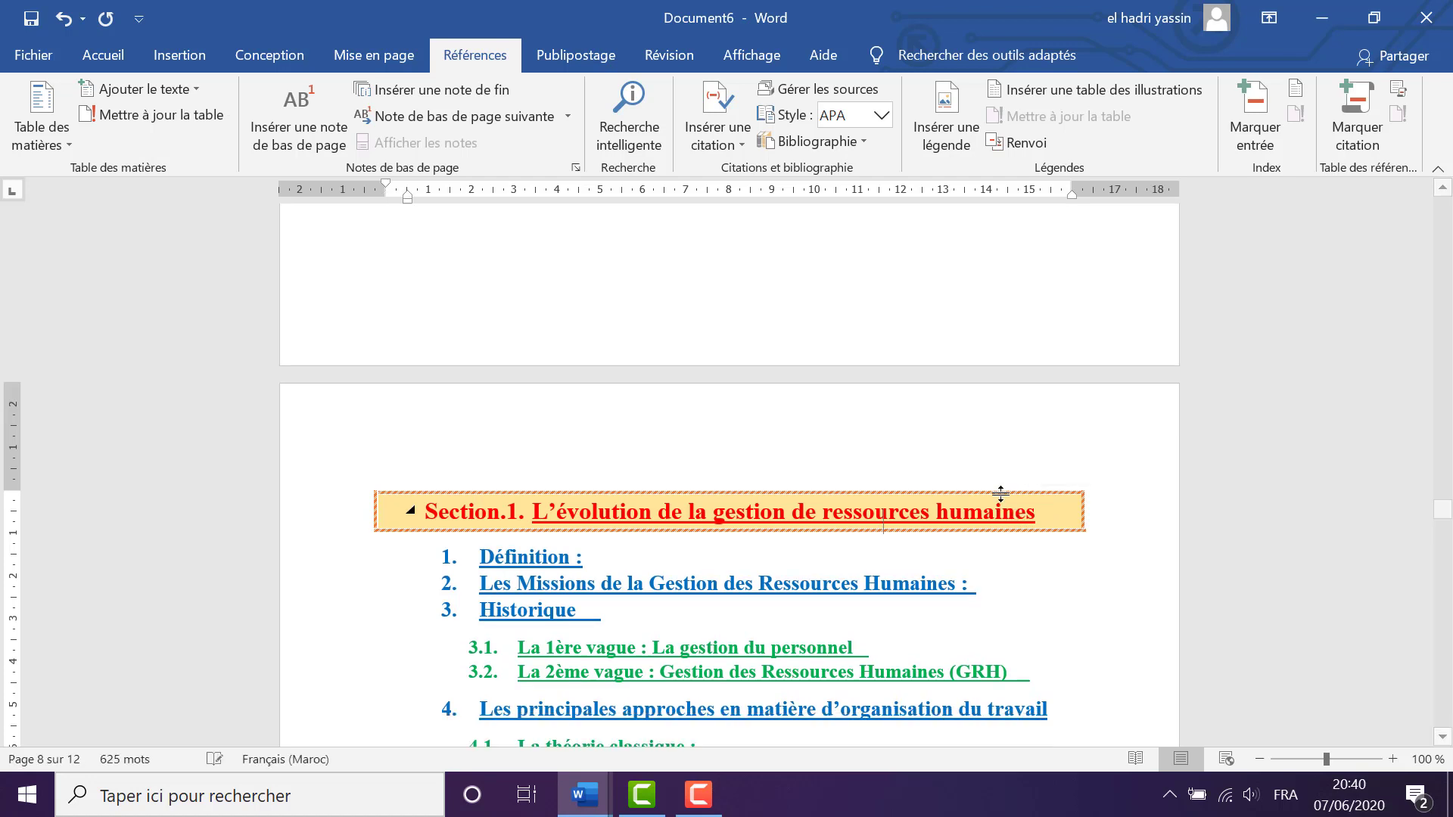
# Add an unformatted placeholder line "Kgldkfldkfldkfldkfldkfldklfkldkf kfmkdfmdlfmldmf lklfkdlkfldkflk" below the "Définition :" heading in Section 1
pyautogui.click(606, 556)
pyautogui.press('Return')
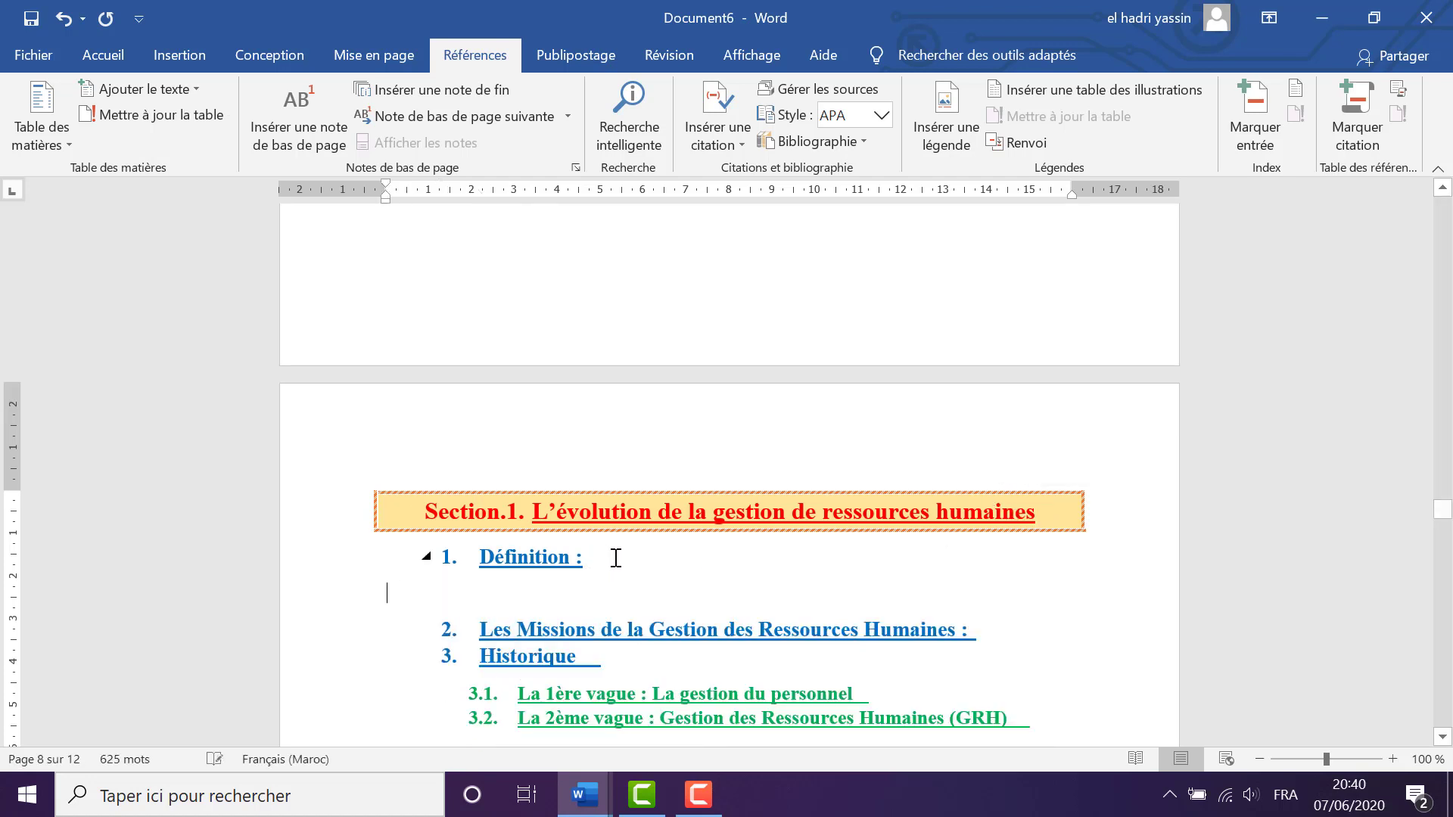
pyautogui.click(108, 61)
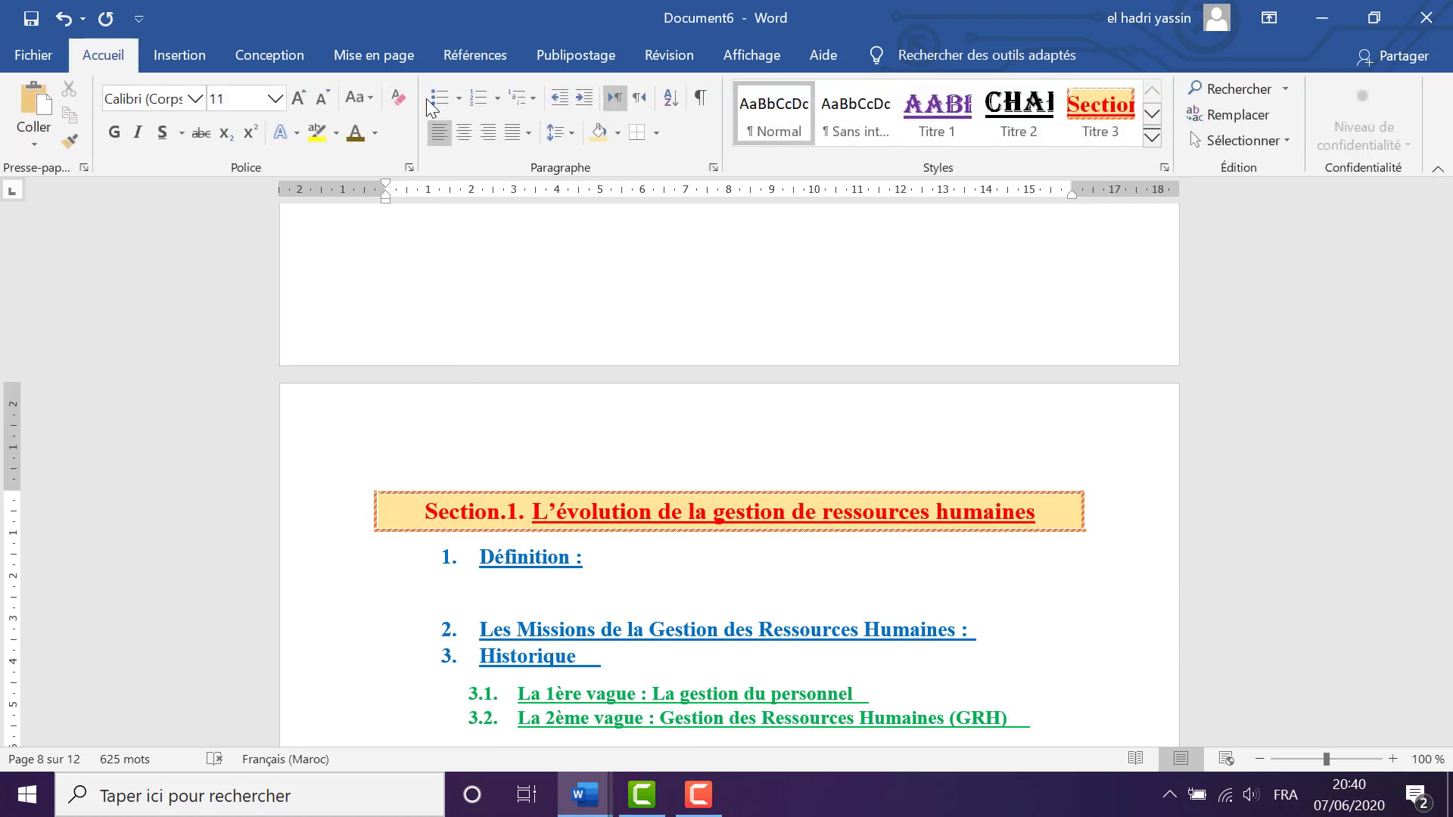
pyautogui.write('kgldkfldkfldkfldkfldkfldk')
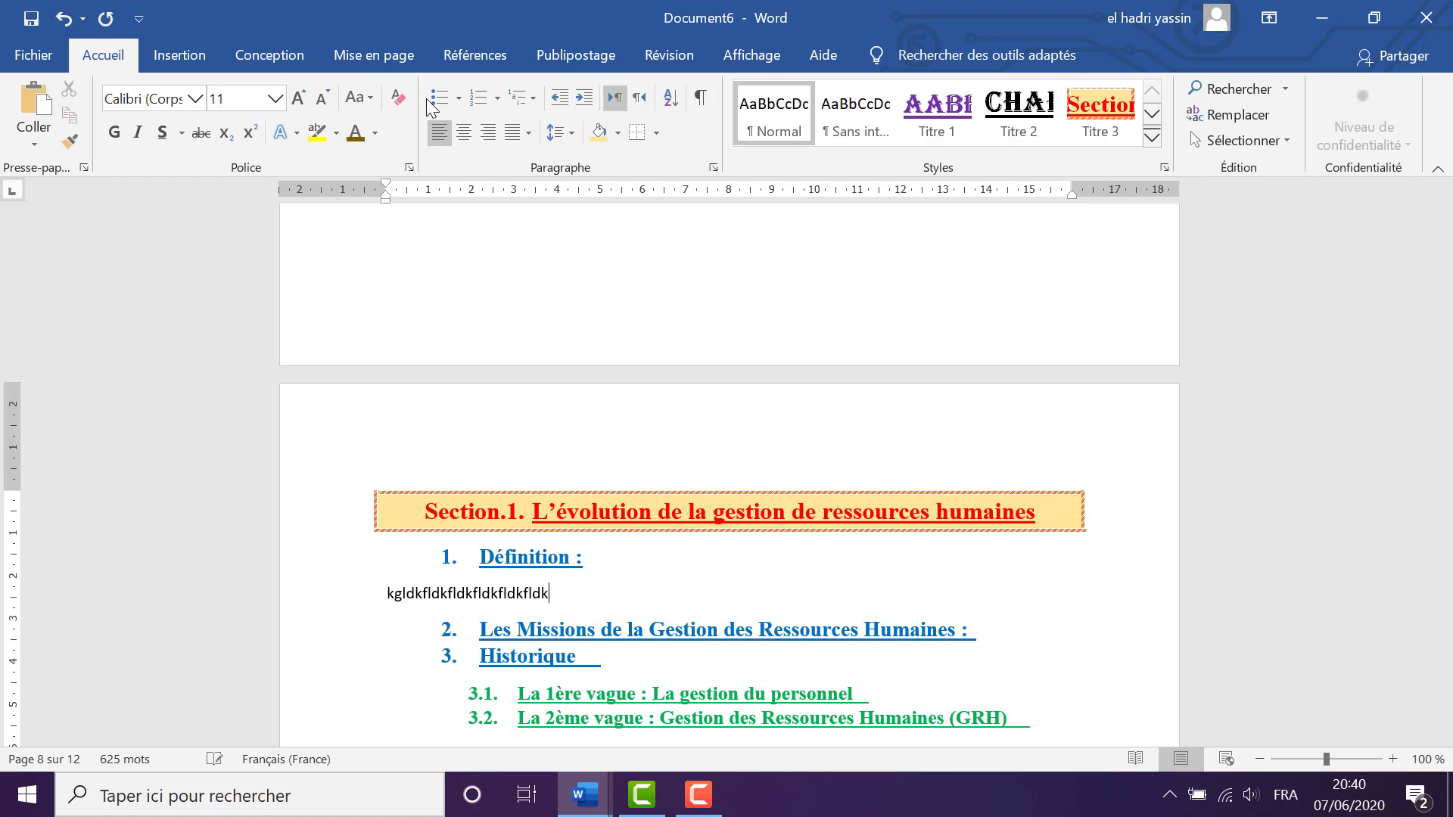
pyautogui.write('lfkldkf kfmkdfmdlfmldmf')
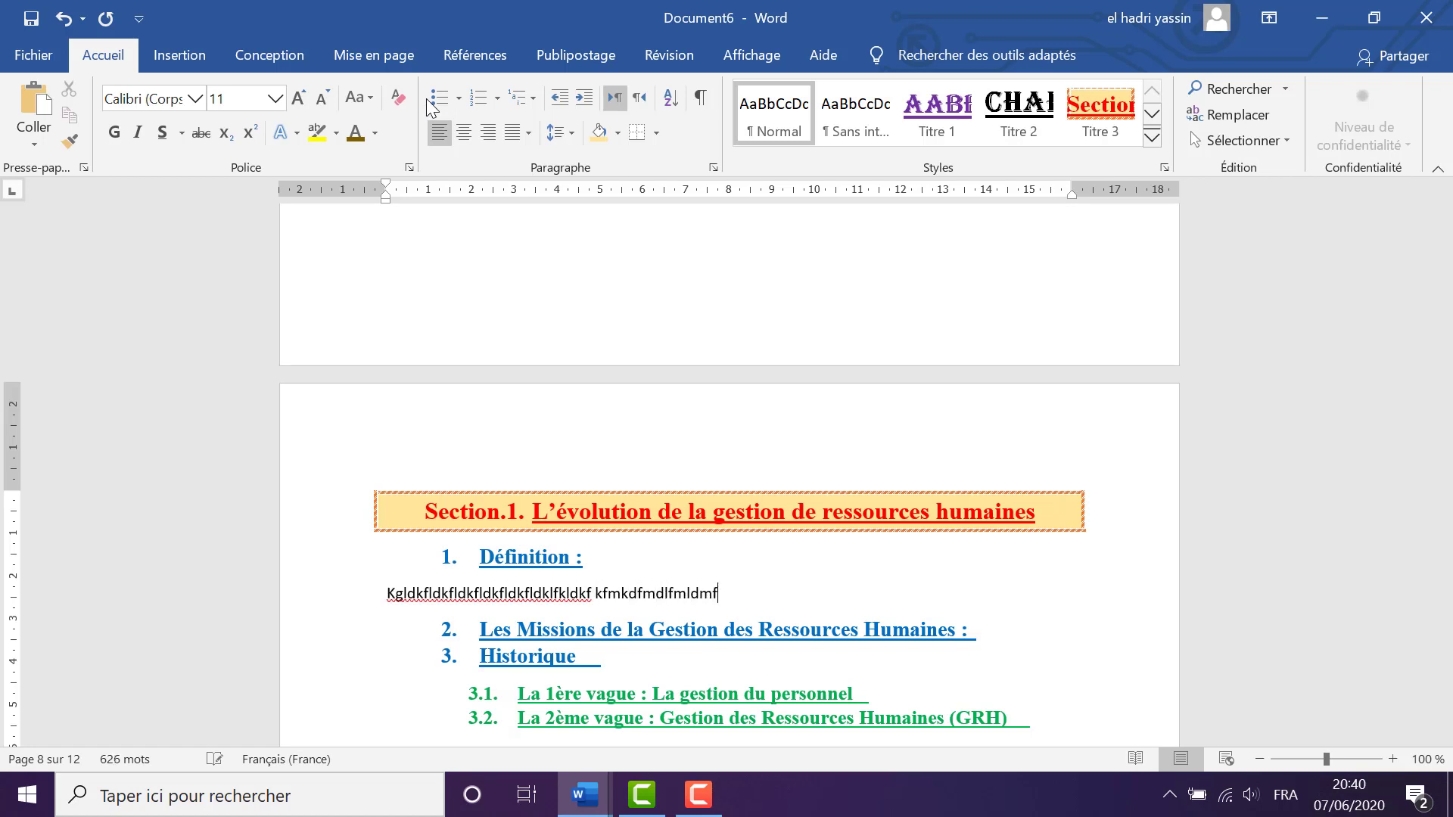
pyautogui.write(' lklfkdlkfldkflk')
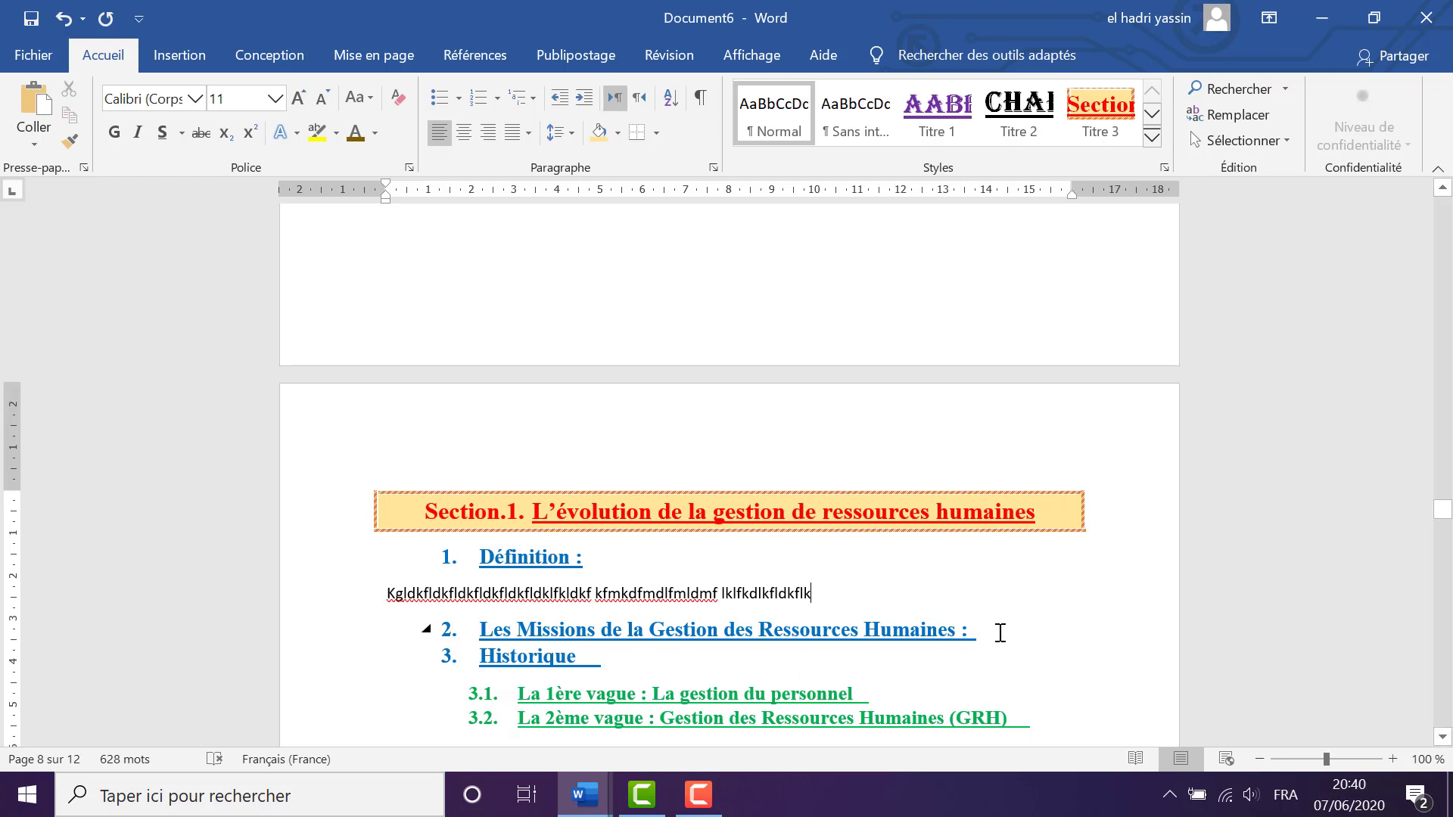
# Add the unformatted placeholder line "mkmdlfmldmfldmlfm" below the "Les Missions de la Gestion des Ressources Humaines :" heading
pyautogui.click(1000, 633)
pyautogui.press('Return')
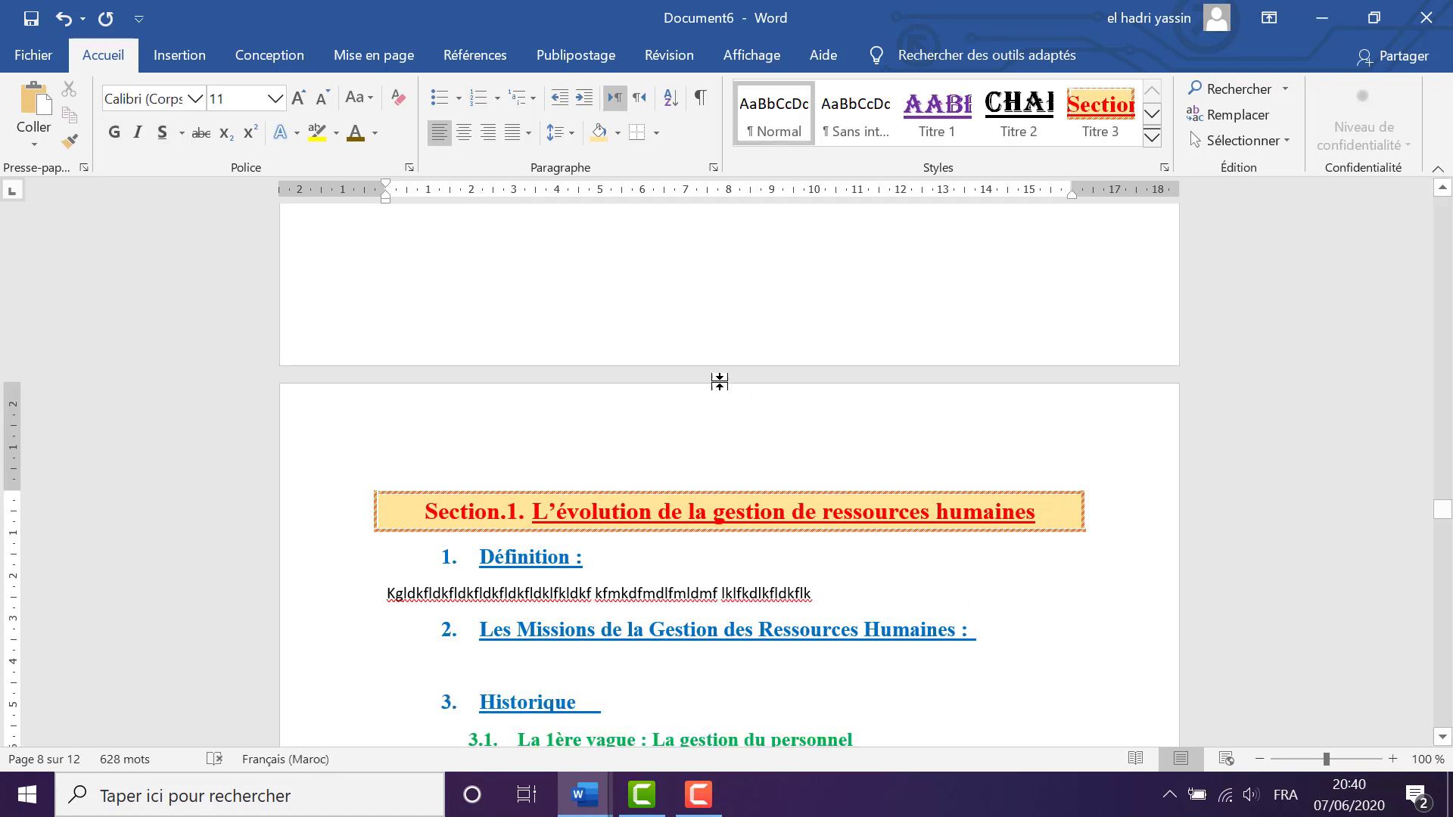
pyautogui.click(399, 109)
pyautogui.write('mkmdlfmldmfldmlfm')
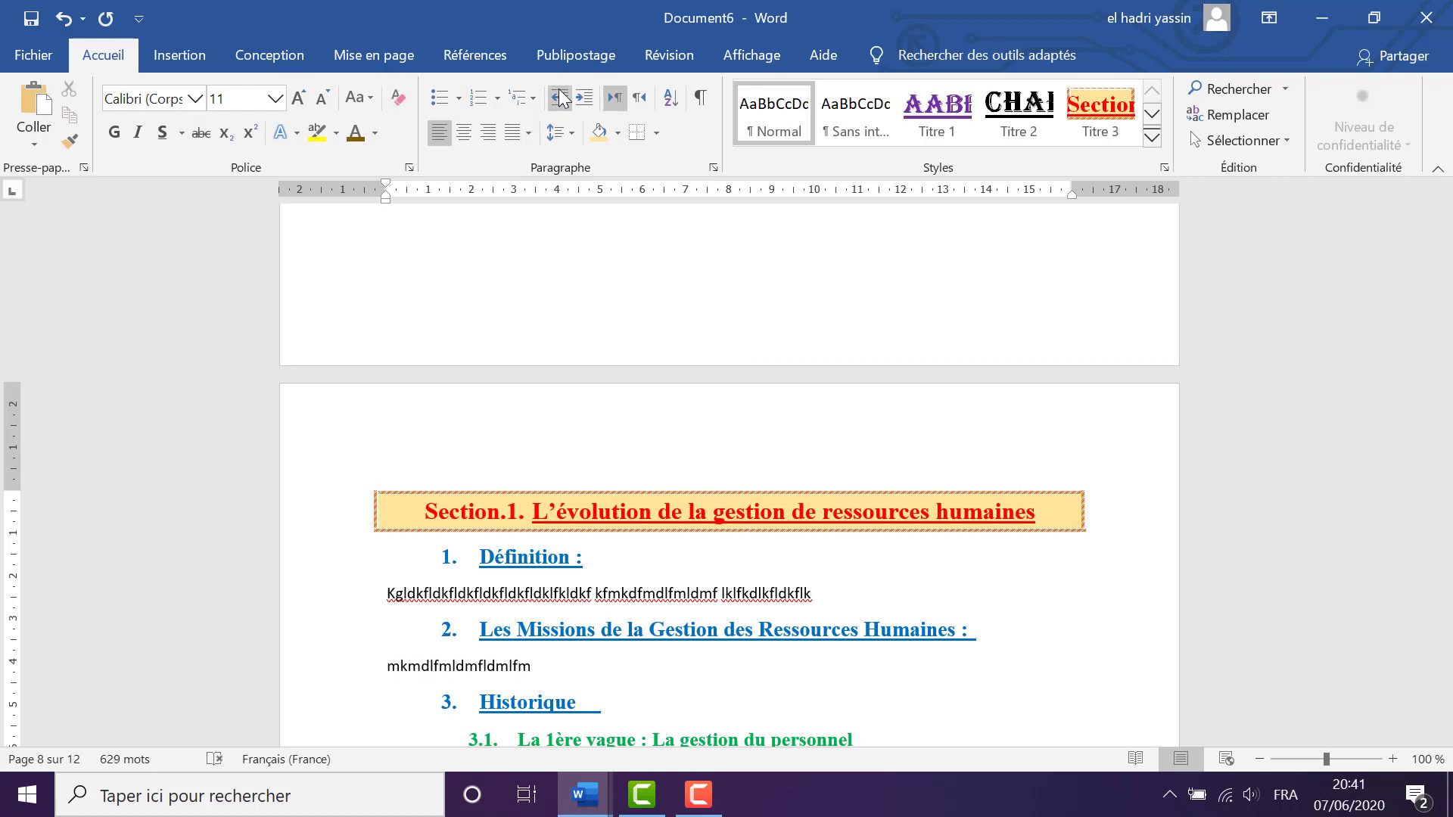
# Add the unformatted placeholder line "ldkfldklfkdlfkldkfld" below the "Historique" heading
pyautogui.scroll(-7, 665, 525)
pyautogui.click(628, 377)
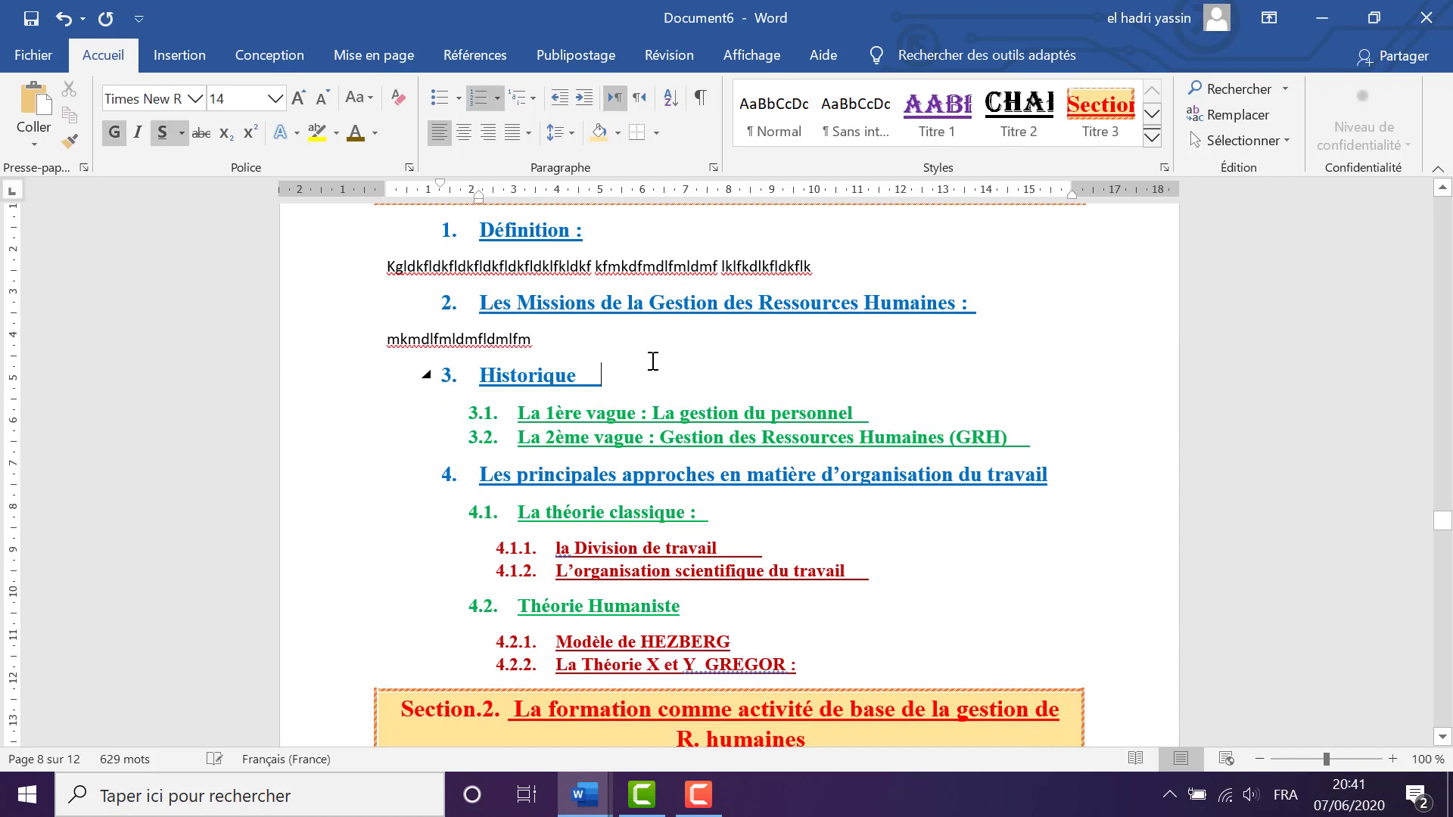
pyautogui.press('Home')
pyautogui.press('BackSpace')
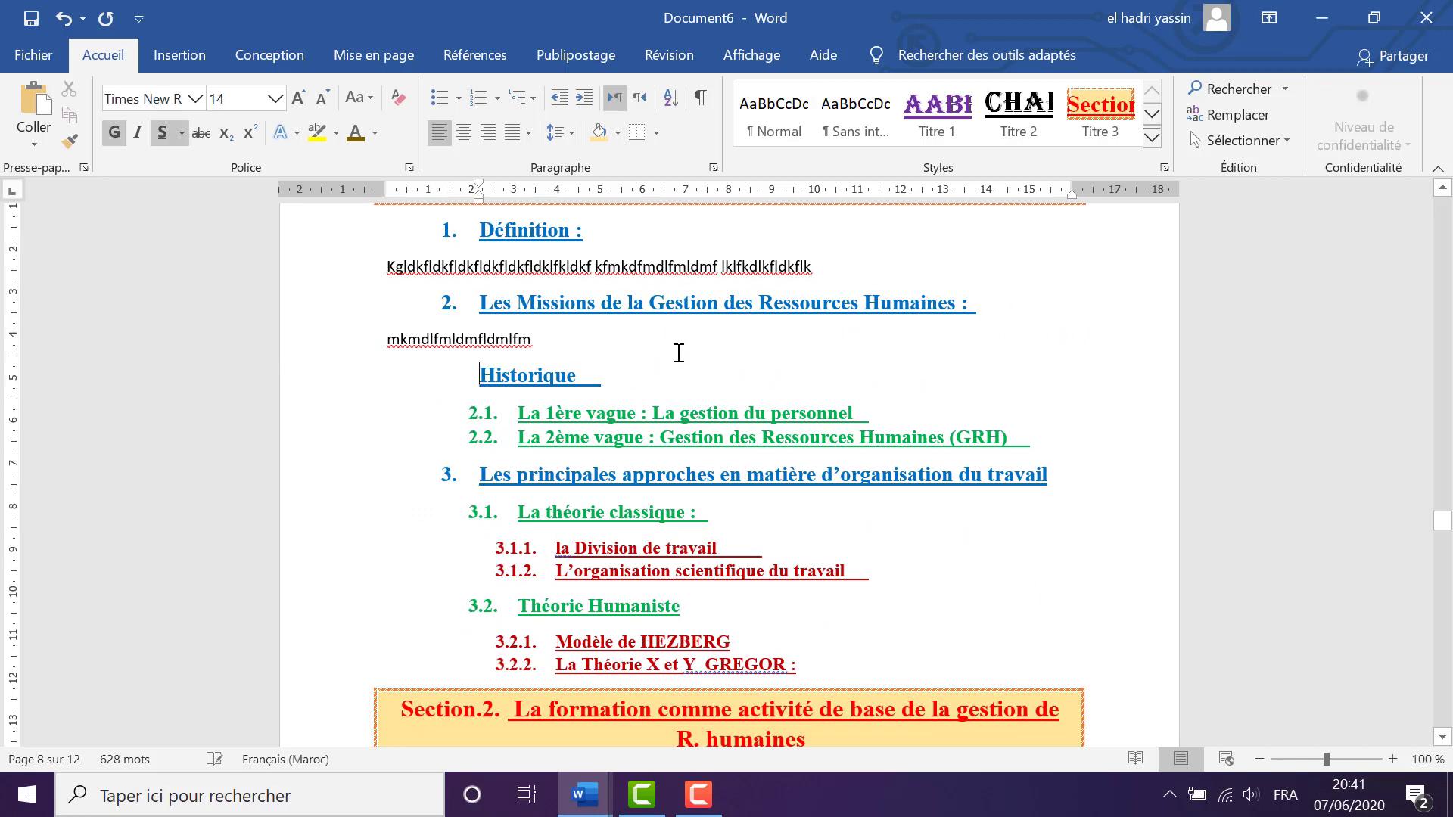
pyautogui.hotkey('ctrl', 'z')
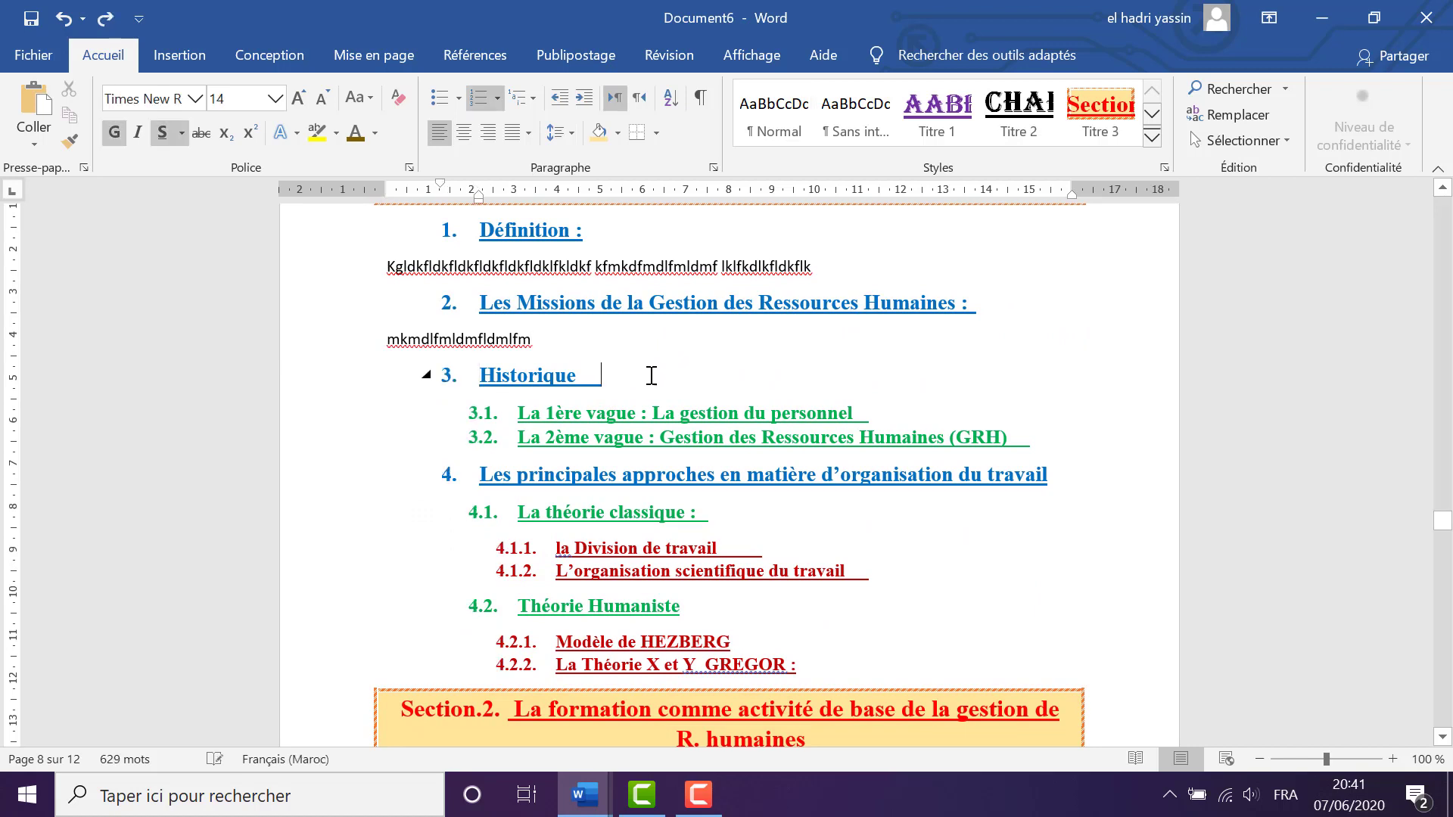
pyautogui.press('Return')
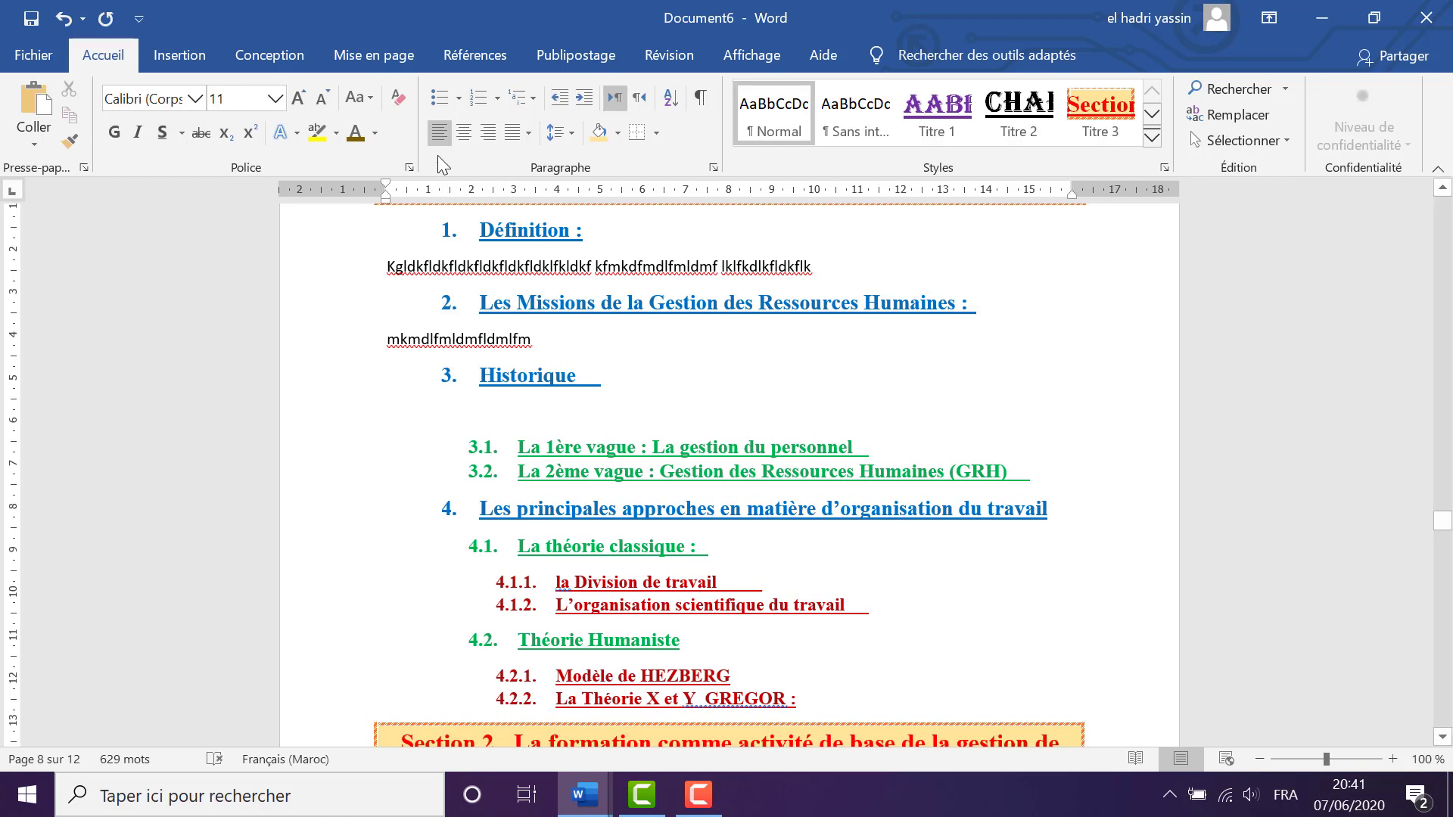
pyautogui.write('ldkfldklfkdlfkldkfld')
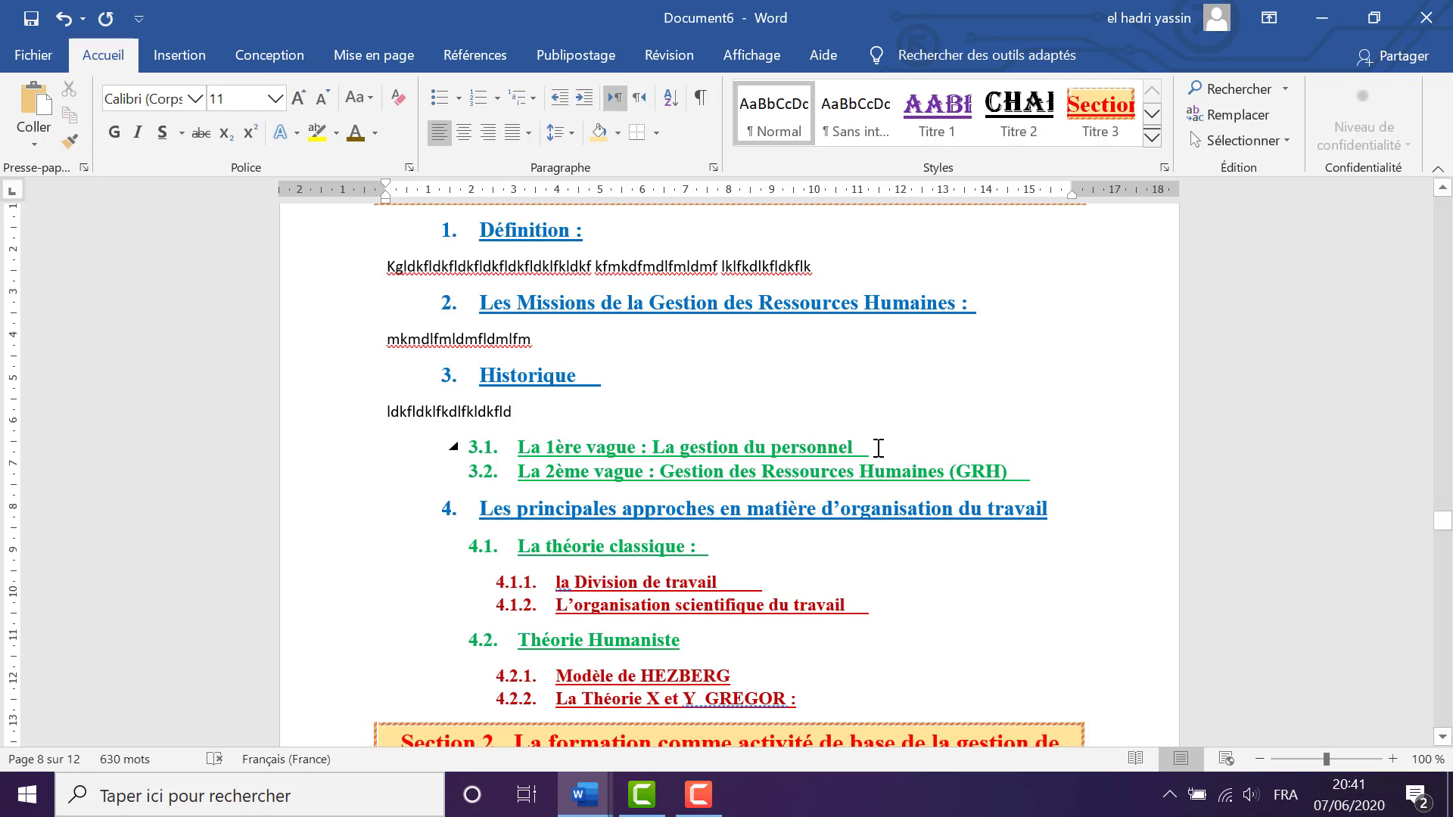
# Add the unformatted text "fdfdfdf" below the "La 1ère vague : La gestion du personnel" heading and start a new page after it
pyautogui.click(873, 451)
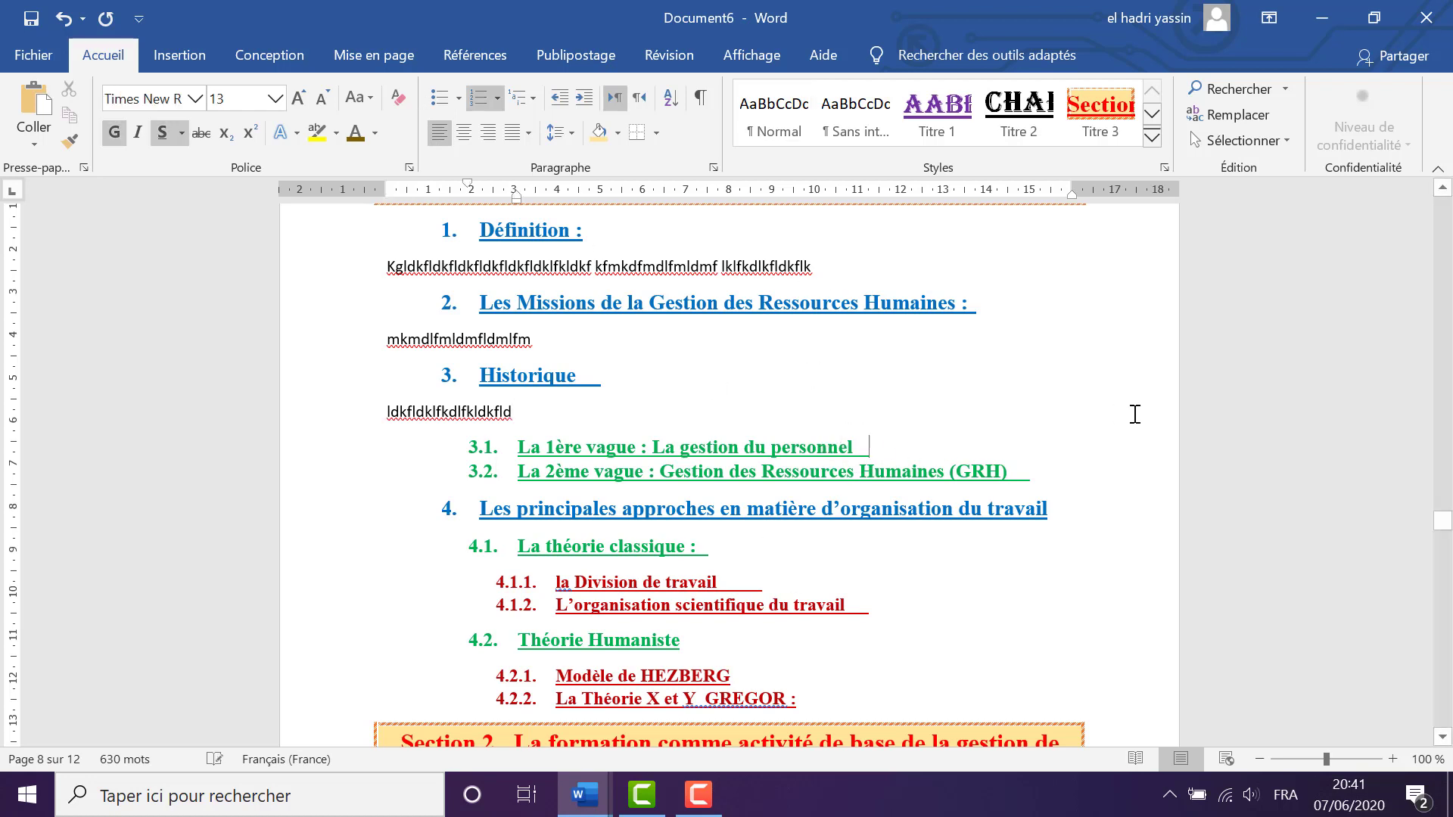
pyautogui.press('Return')
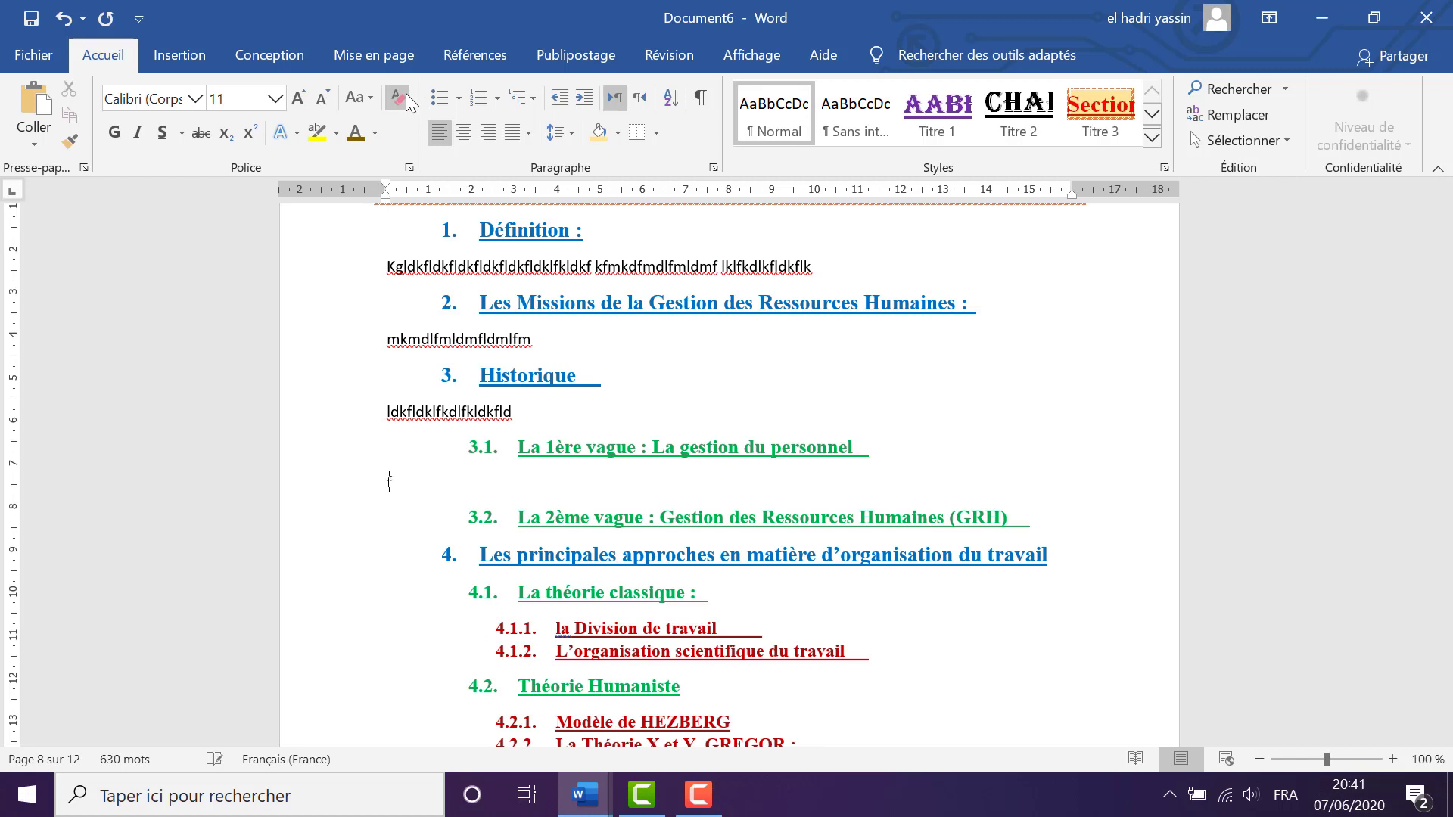
pyautogui.write('fdfdfdf')
pyautogui.hotkey('ctrl', 'Return')
pyautogui.scroll(5, 512, 393)
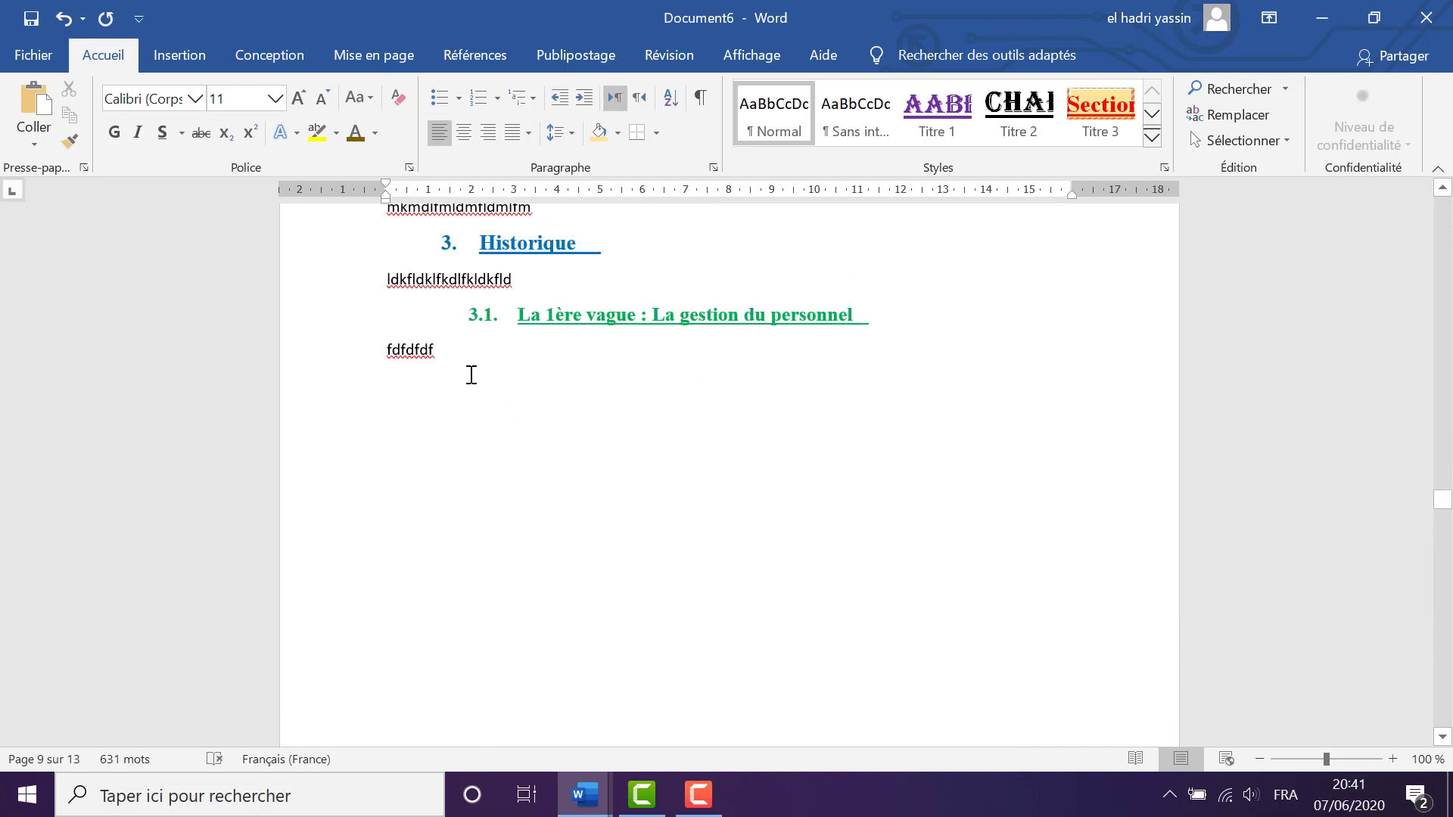
# Update the table of contents at the end of the document, refreshing the page numbers only
pyautogui.click(457, 422)
pyautogui.scroll(-10, 403, 688)
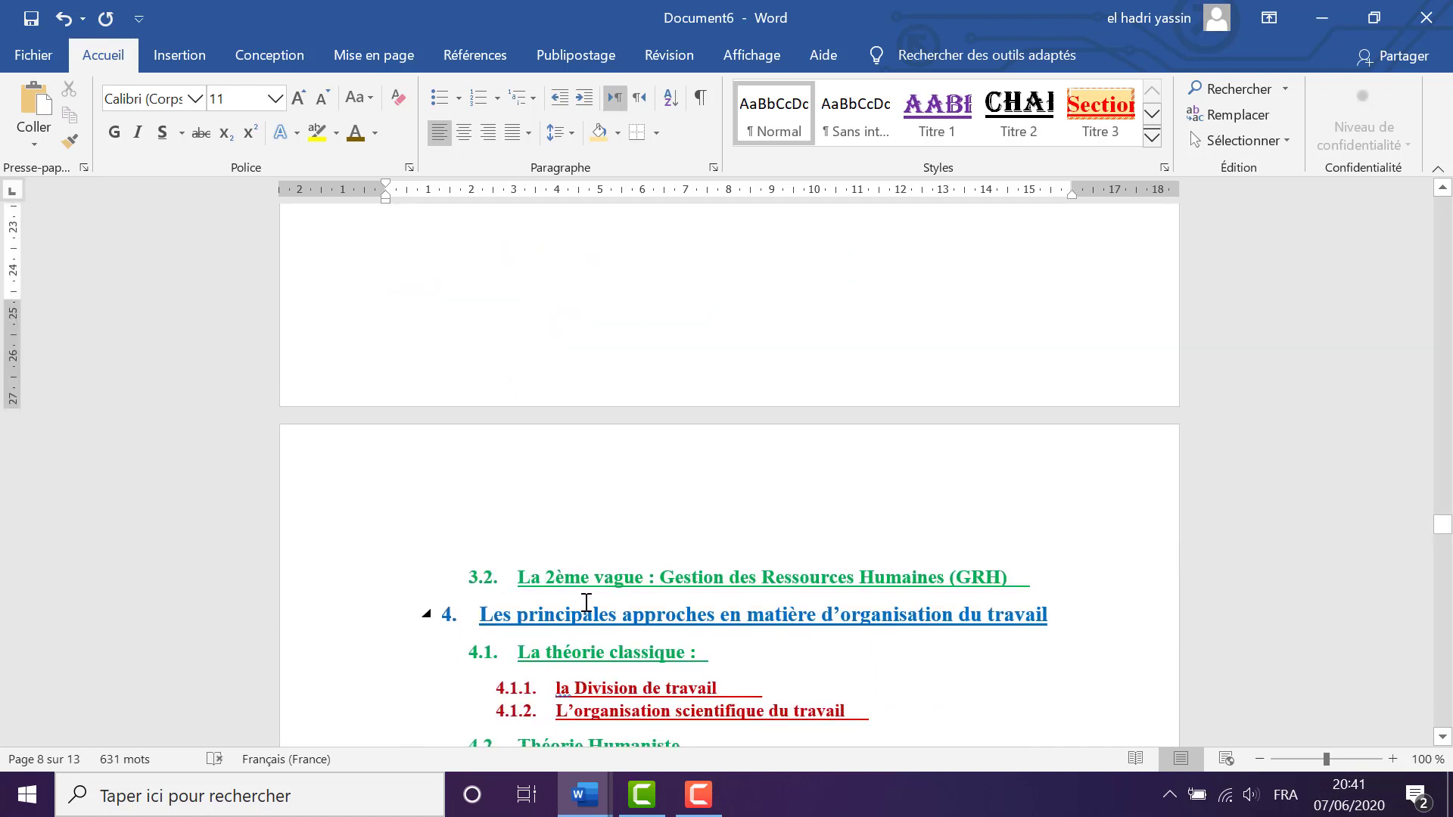
pyautogui.scroll(-15, 651, 564)
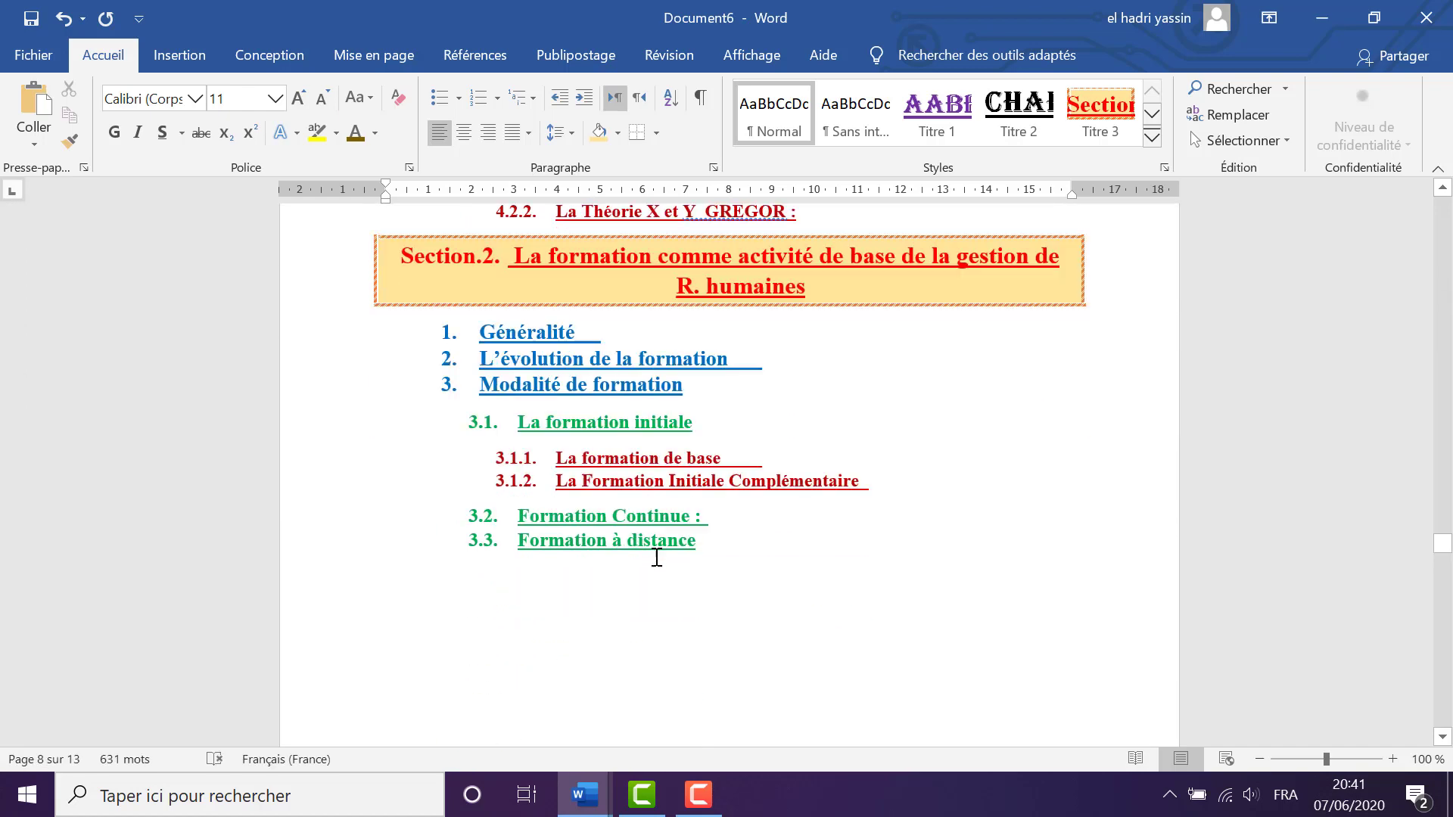
pyautogui.scroll(-15, 664, 553)
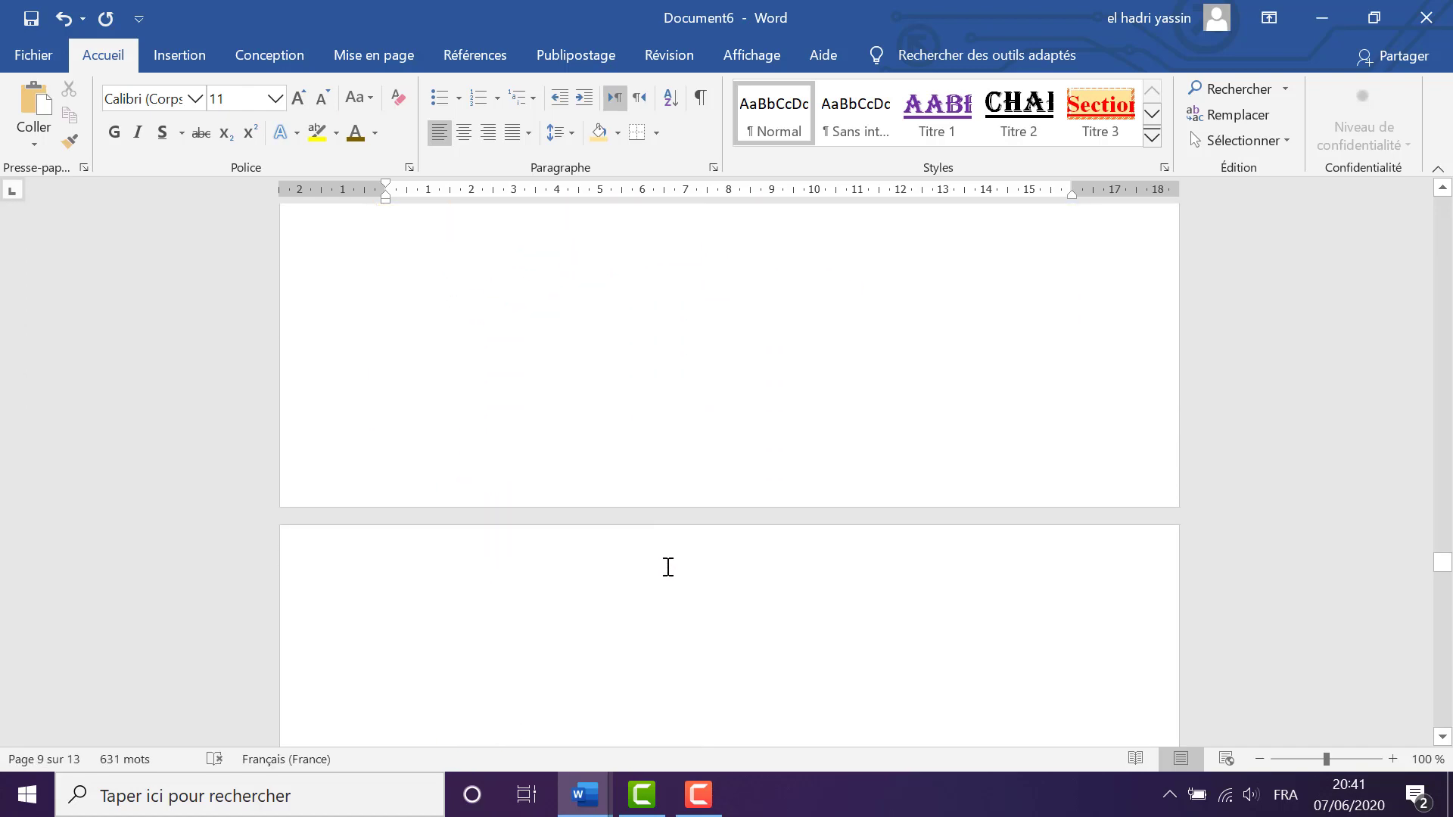
pyautogui.scroll(-15, 681, 593)
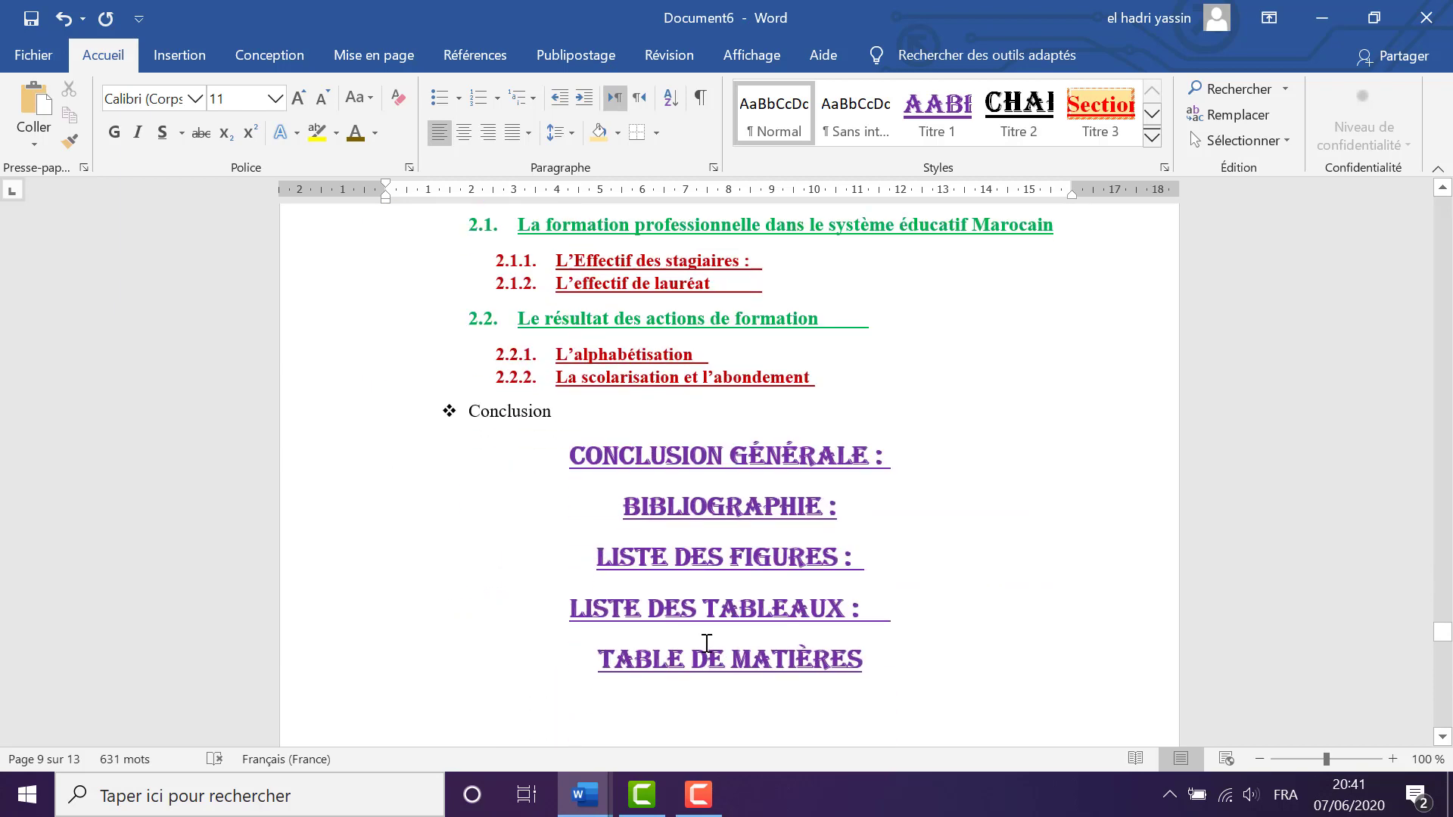
pyautogui.scroll(5, 743, 597)
pyautogui.click(578, 433)
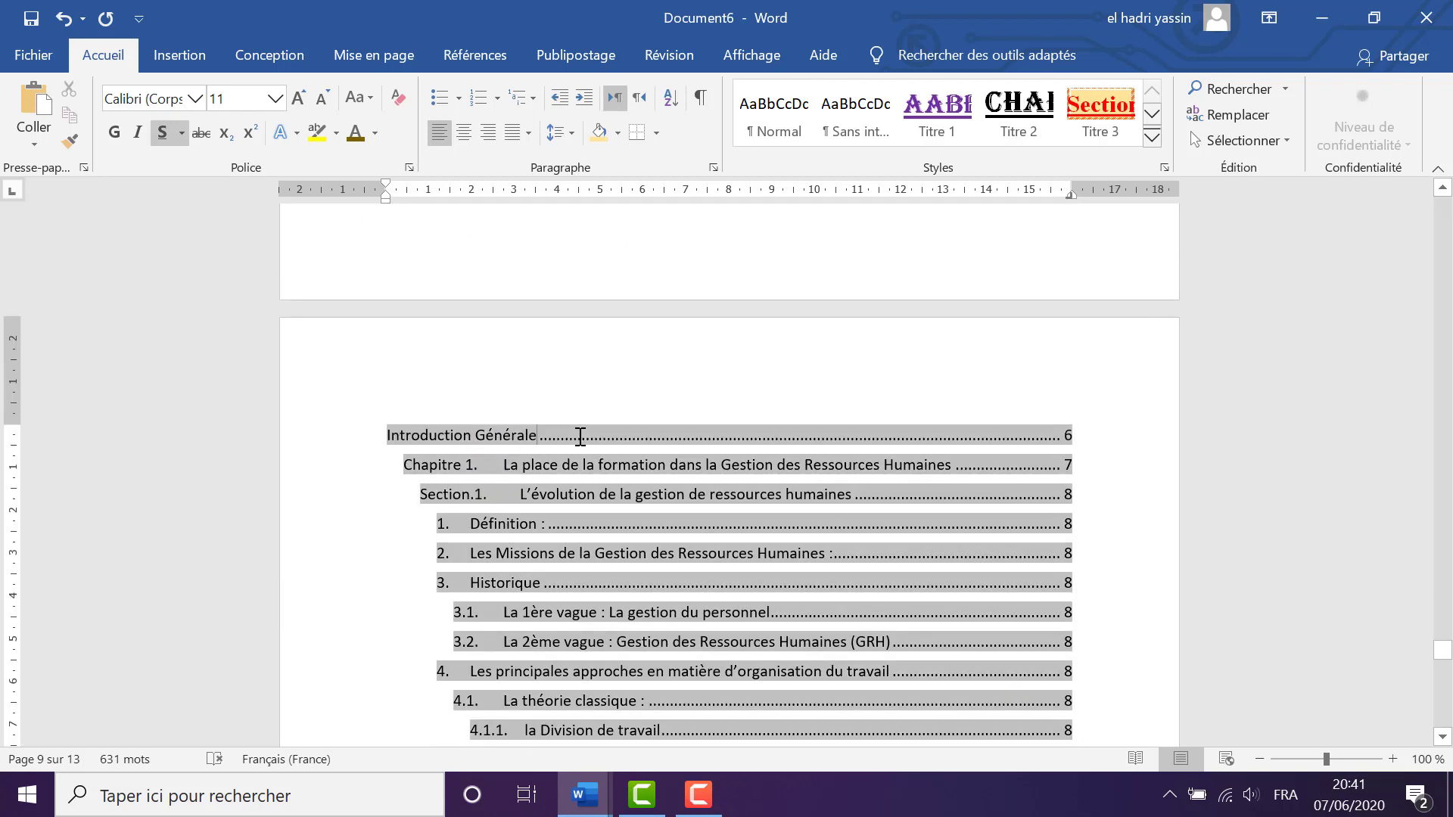
pyautogui.click(494, 438)
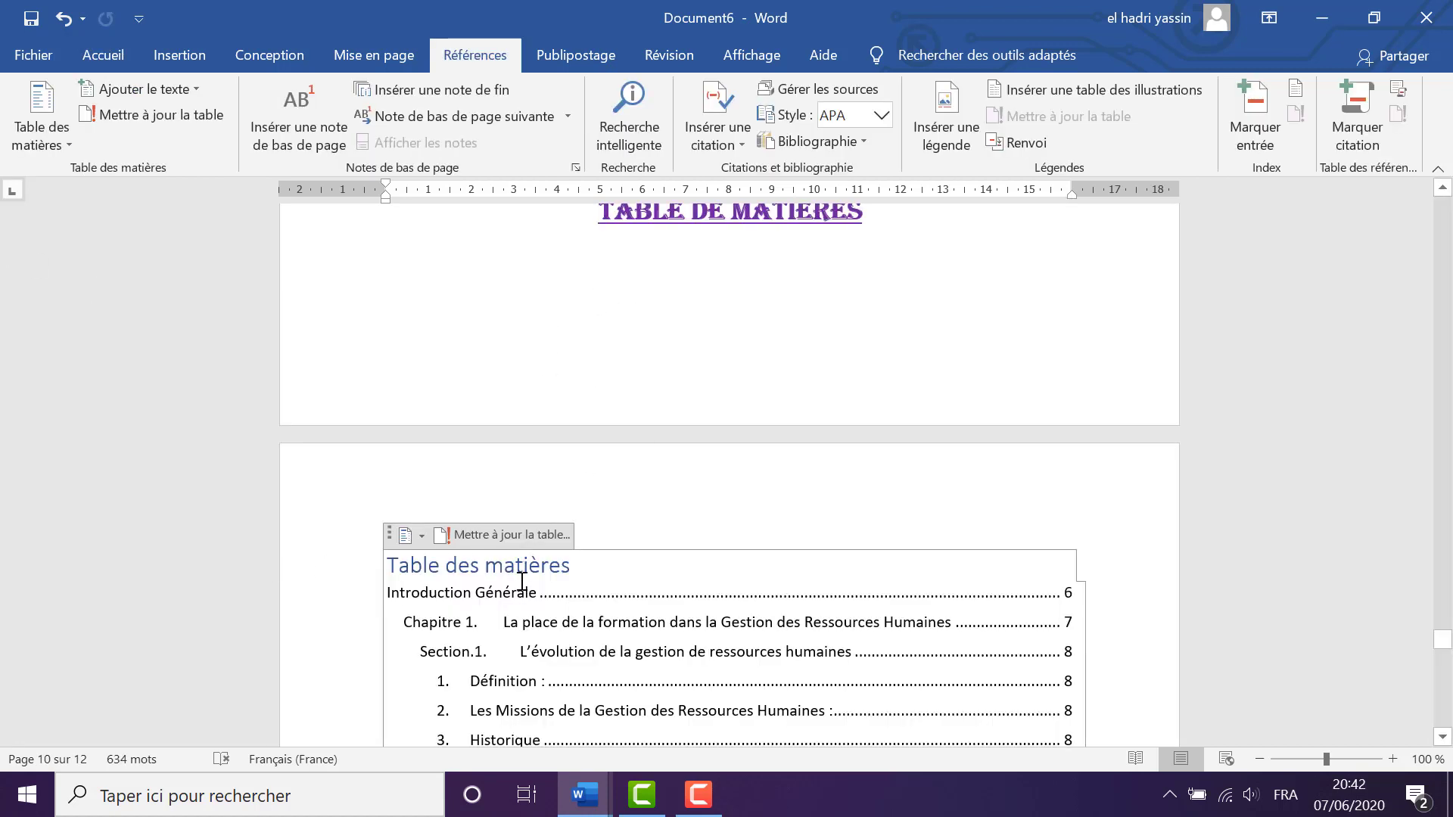
pyautogui.click(471, 534)
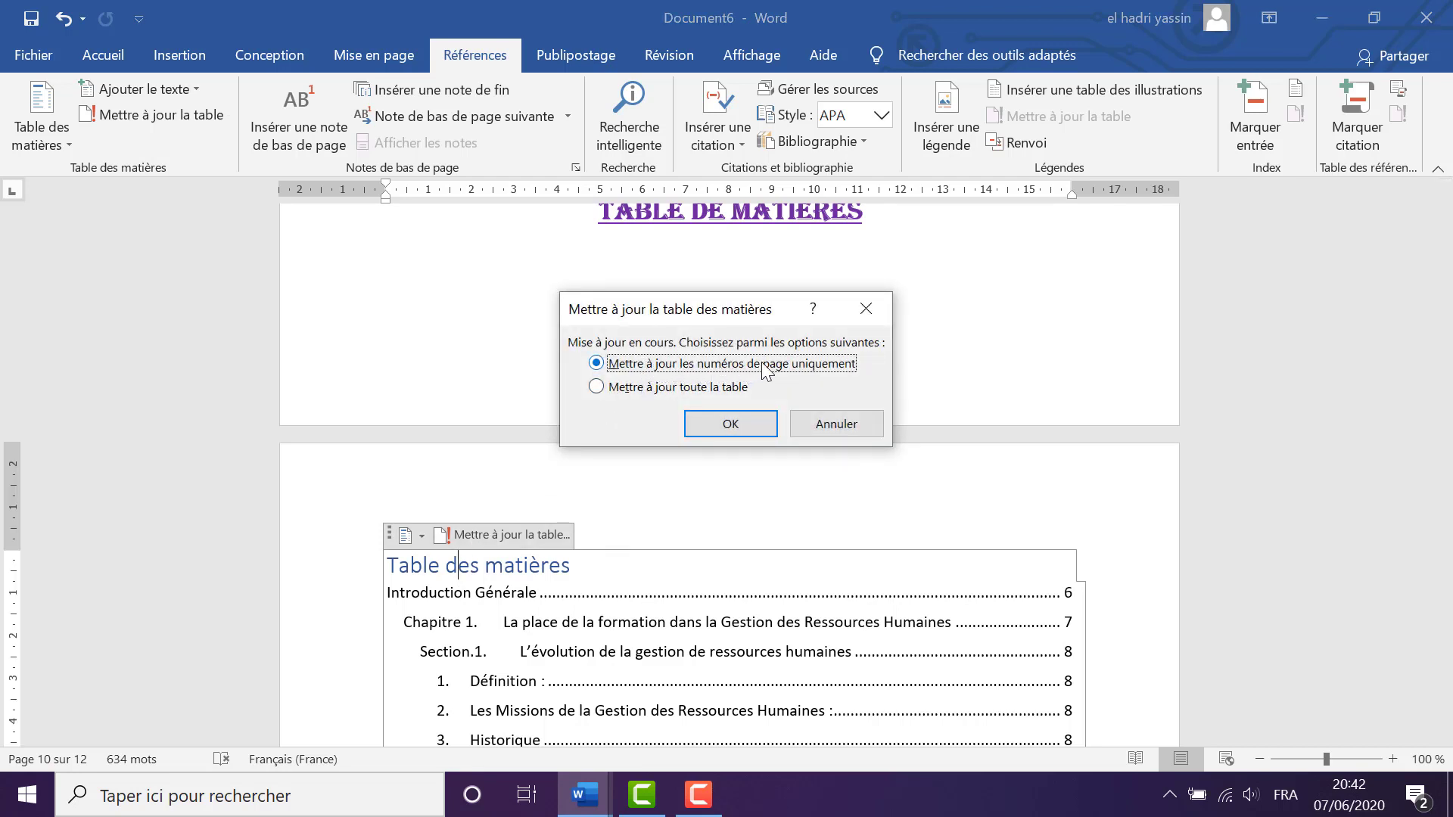
pyautogui.click(745, 423)
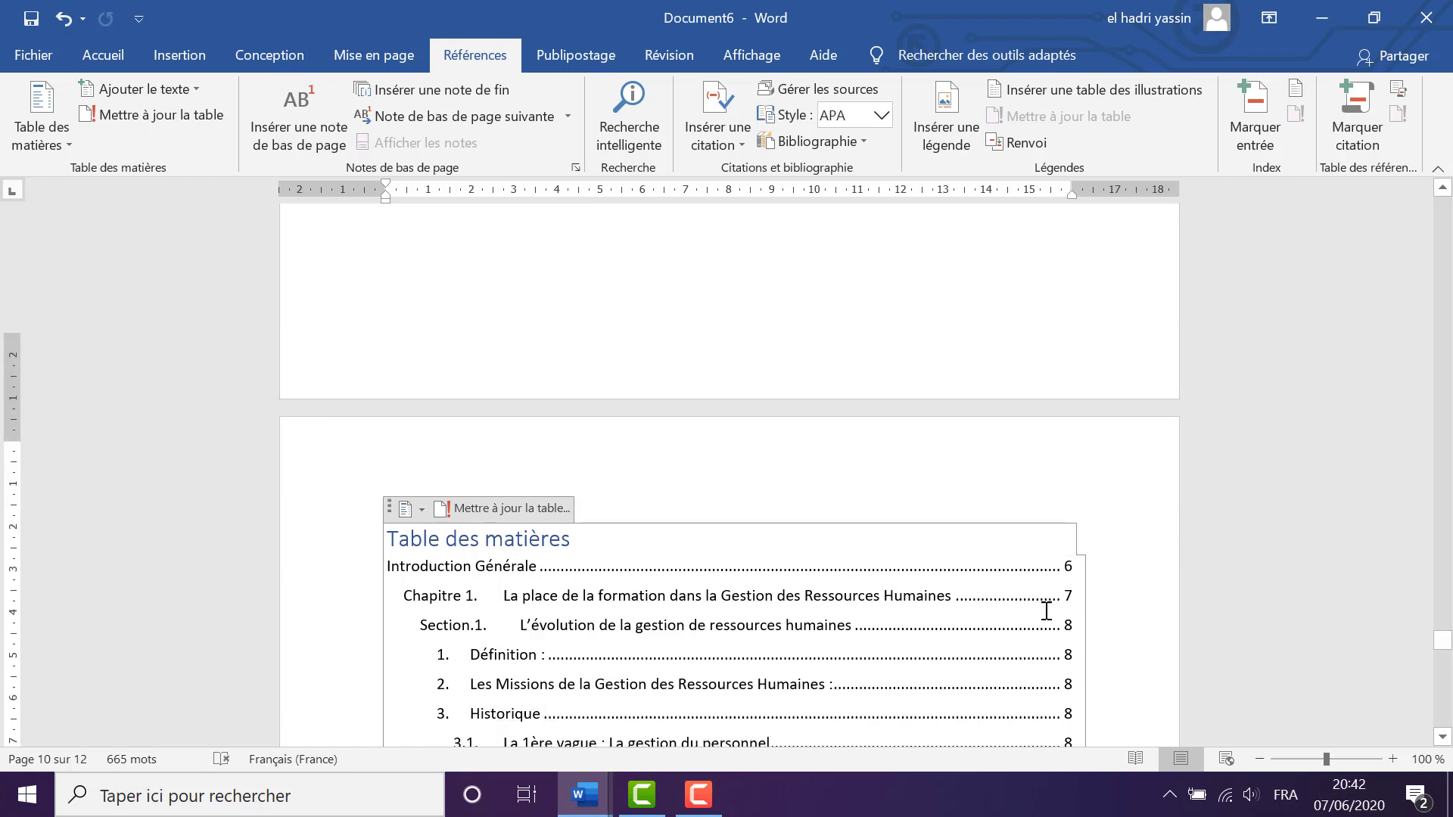
# Start a new page after the "Conclusion" item and remove the empty bullet above the "Conclusion Générale" heading
pyautogui.scroll(-6, 1046, 611)
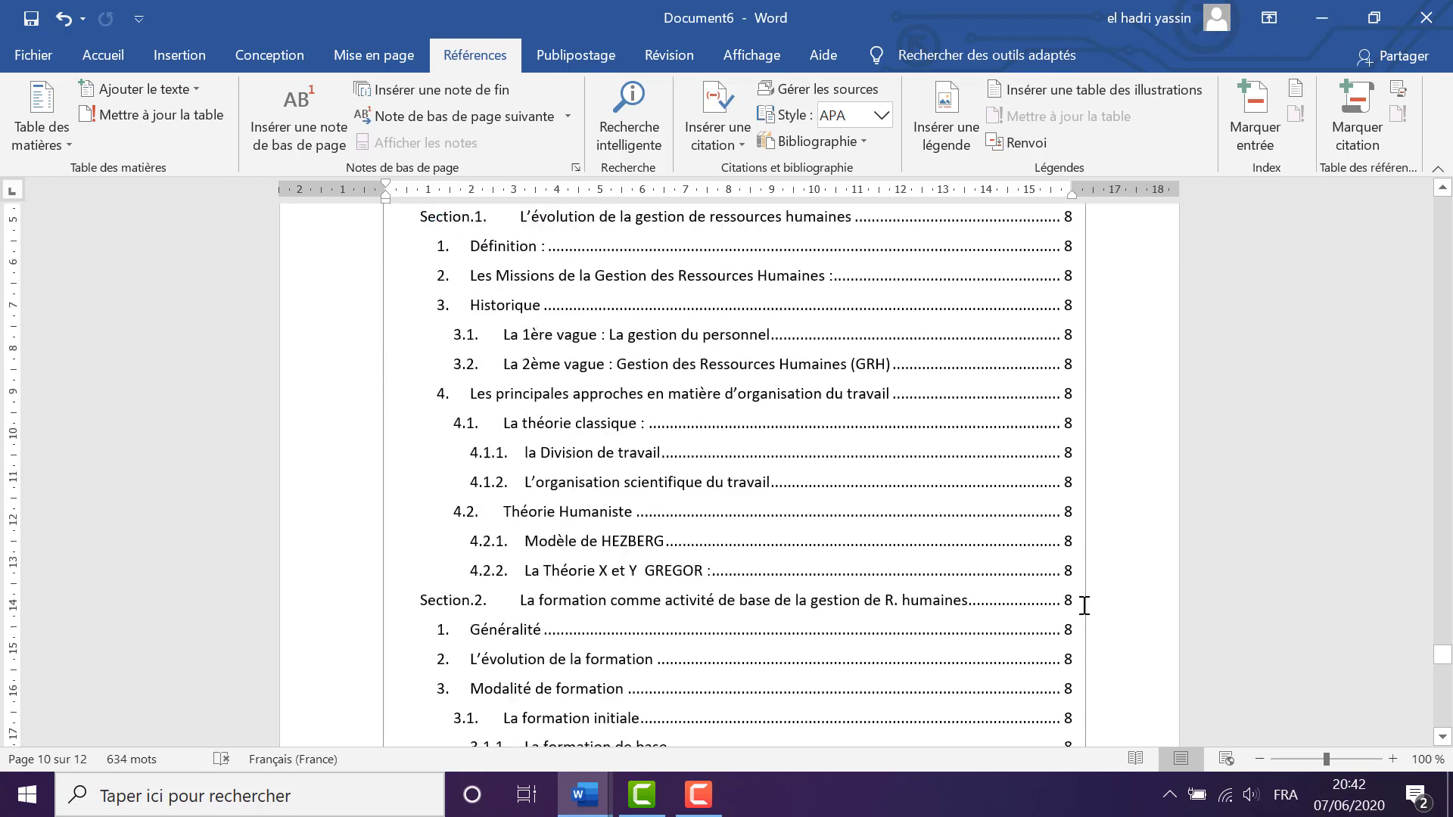
pyautogui.scroll(-2, 1075, 609)
pyautogui.scroll(10, 1069, 575)
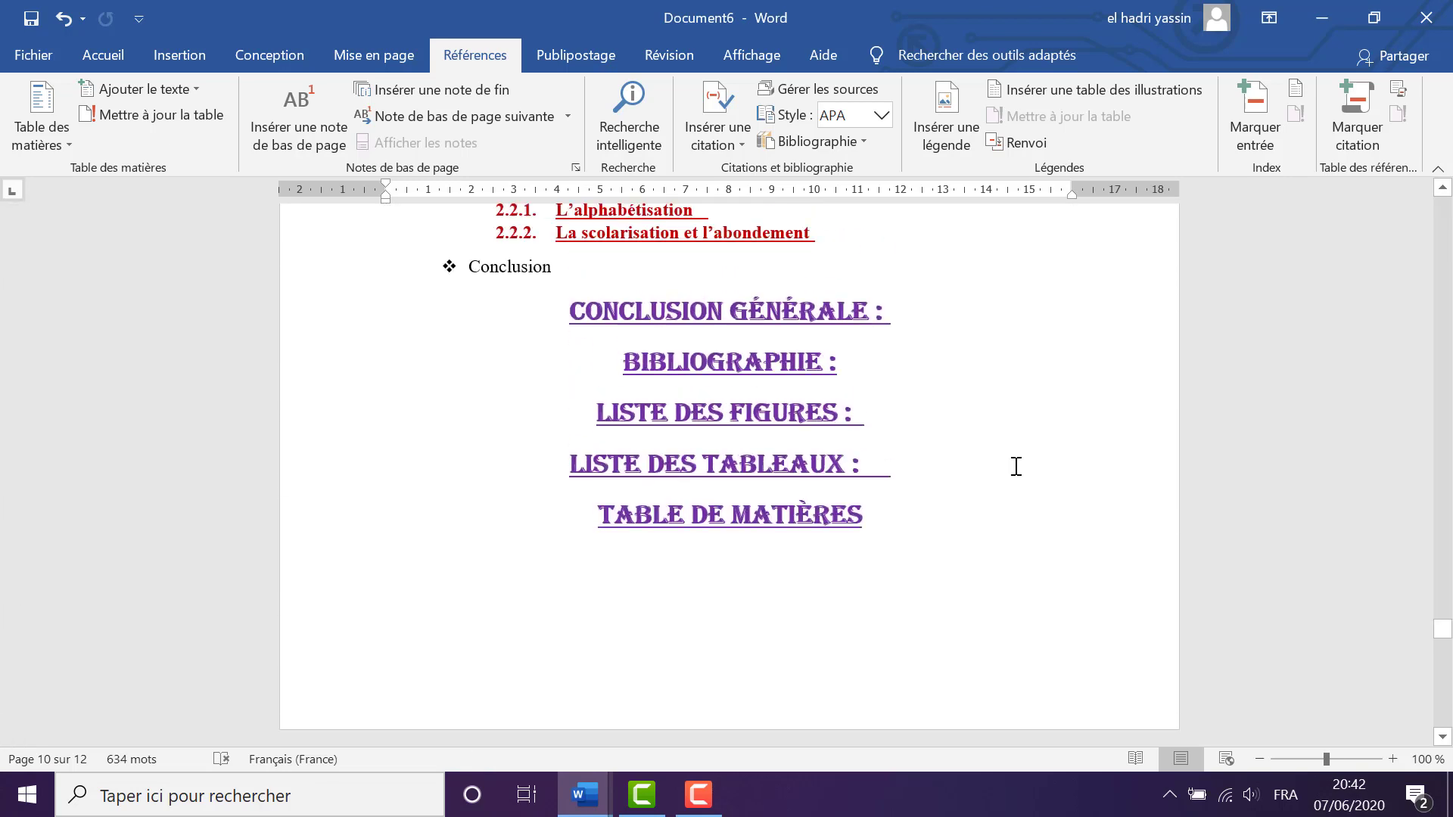
pyautogui.scroll(3, 634, 573)
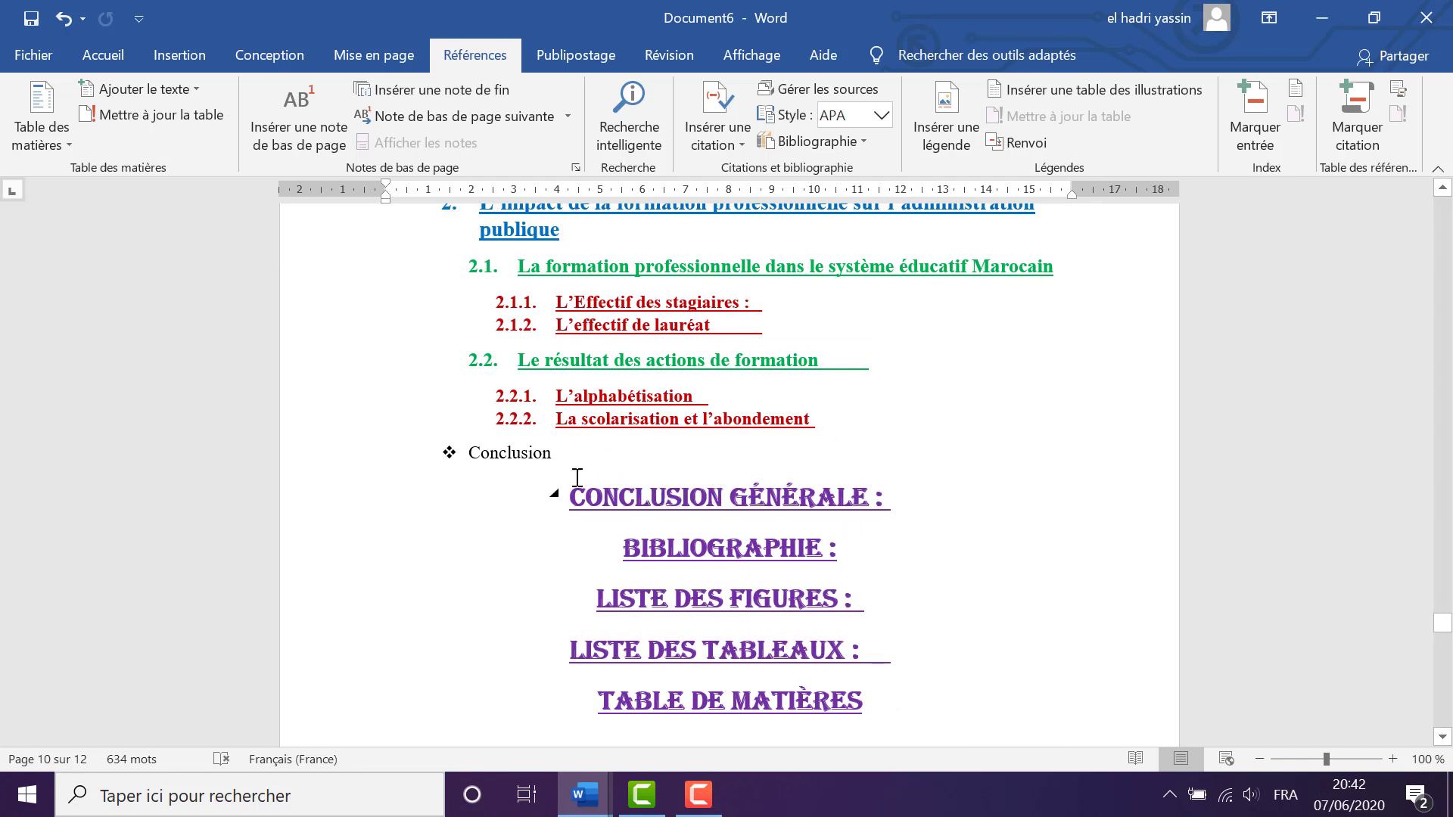
pyautogui.click(576, 452)
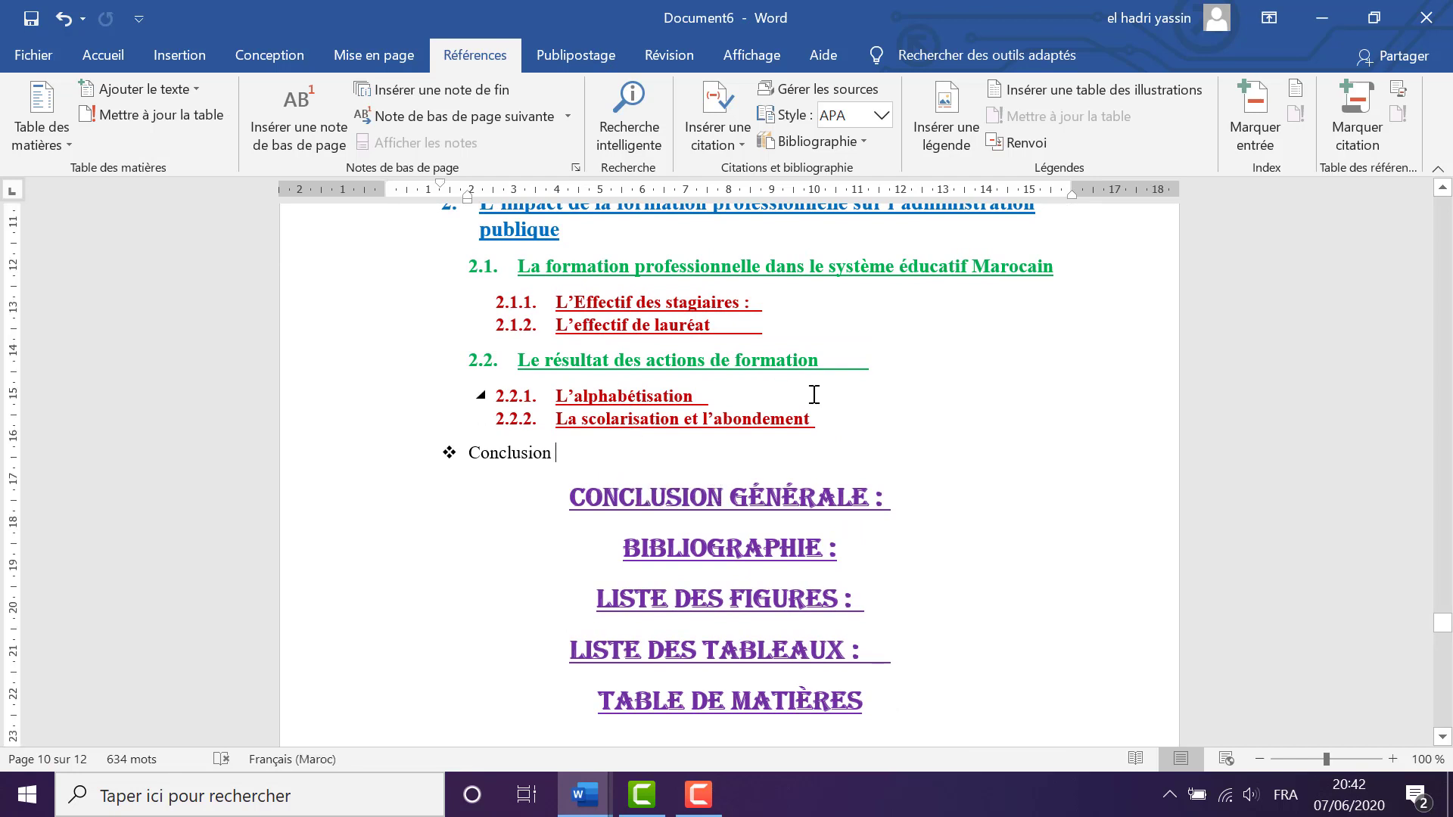
pyautogui.hotkey('ctrl', 'Return')
pyautogui.scroll(-6, 811, 396)
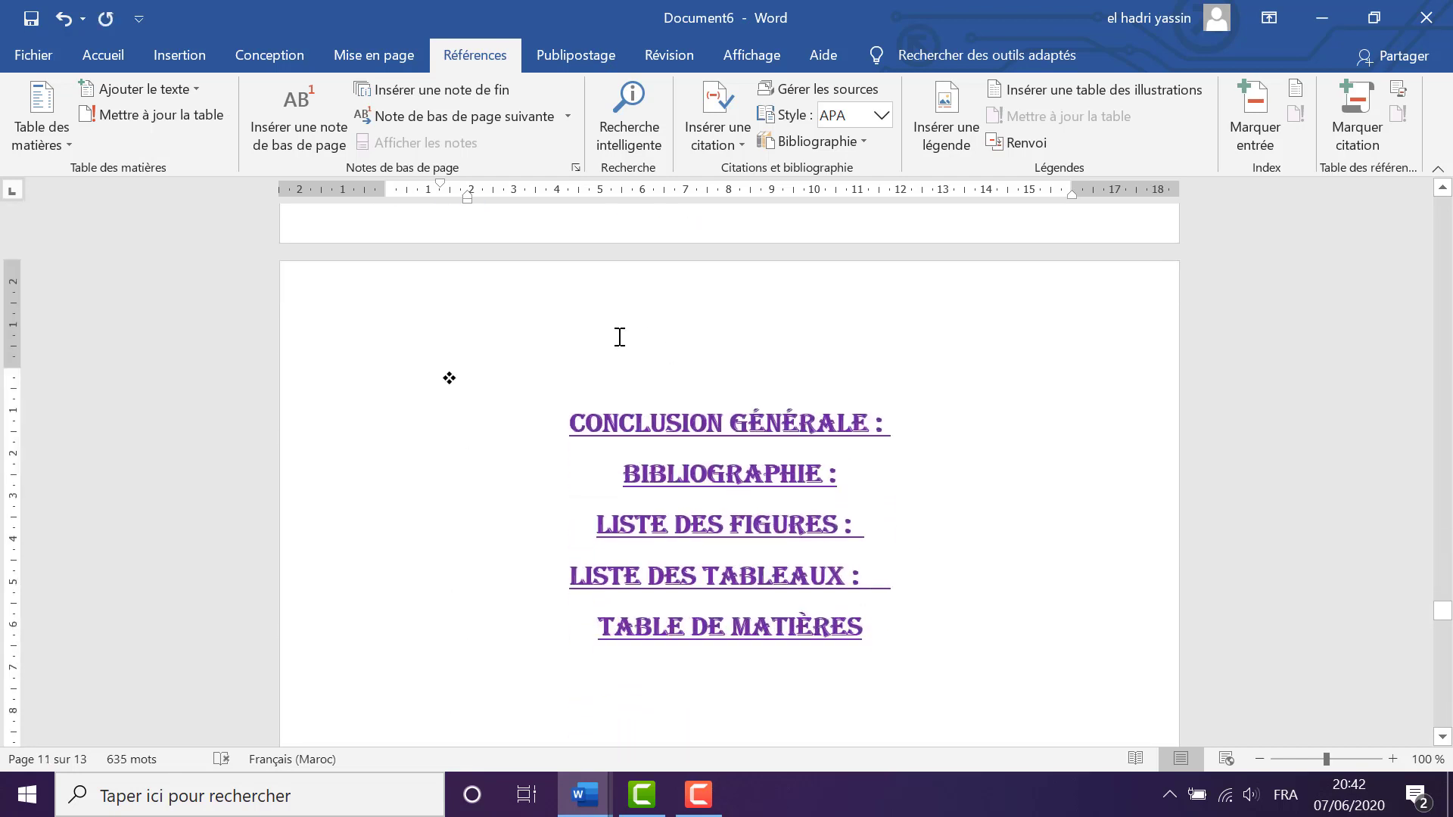
pyautogui.press('BackSpace')
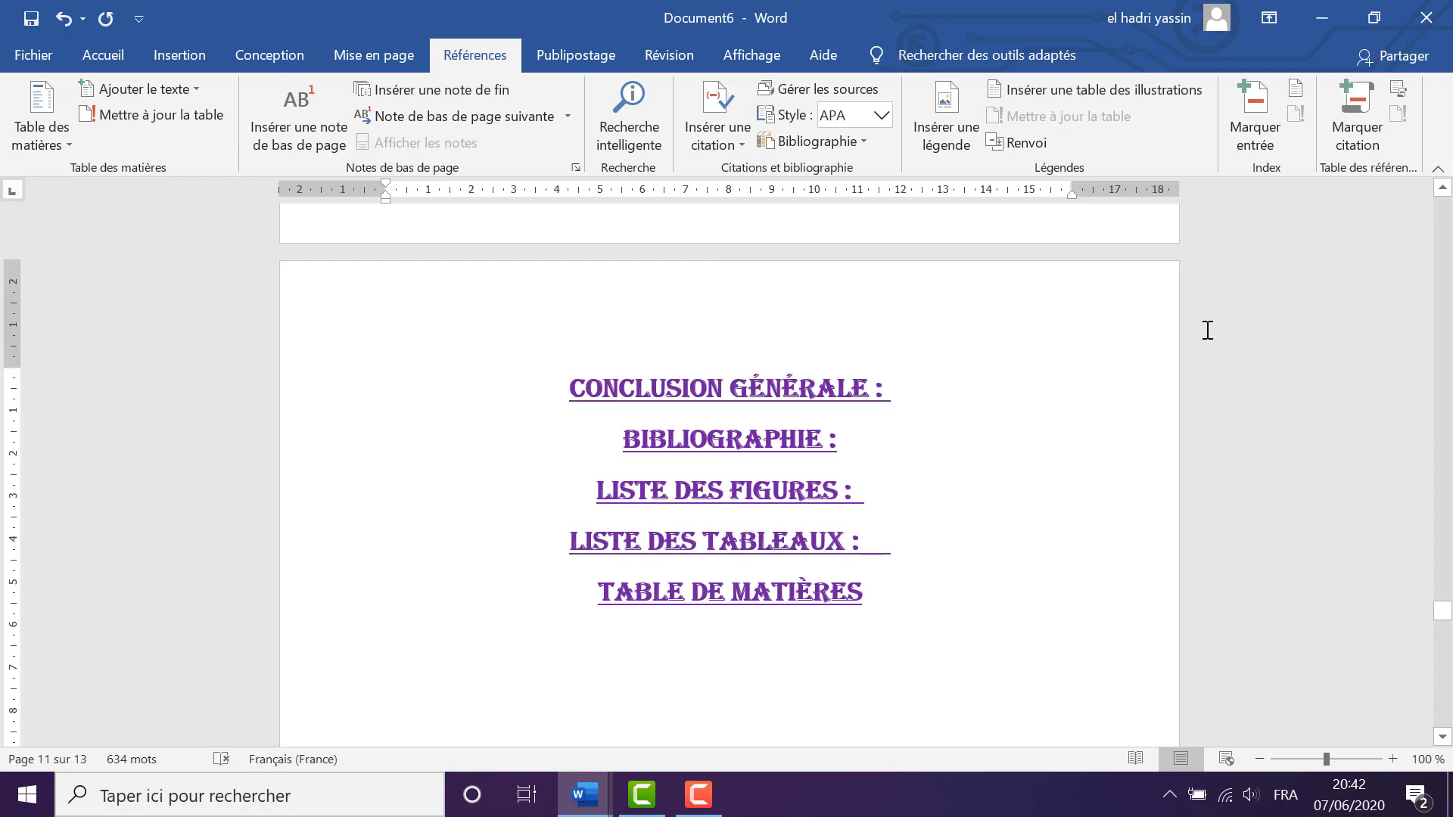
# Start a new page after the "Conclusion Générale" heading so the "Bibliographie" heading begins on the following page
pyautogui.hotkey('ctrl', 'Return')
pyautogui.scroll(8, 772, 448)
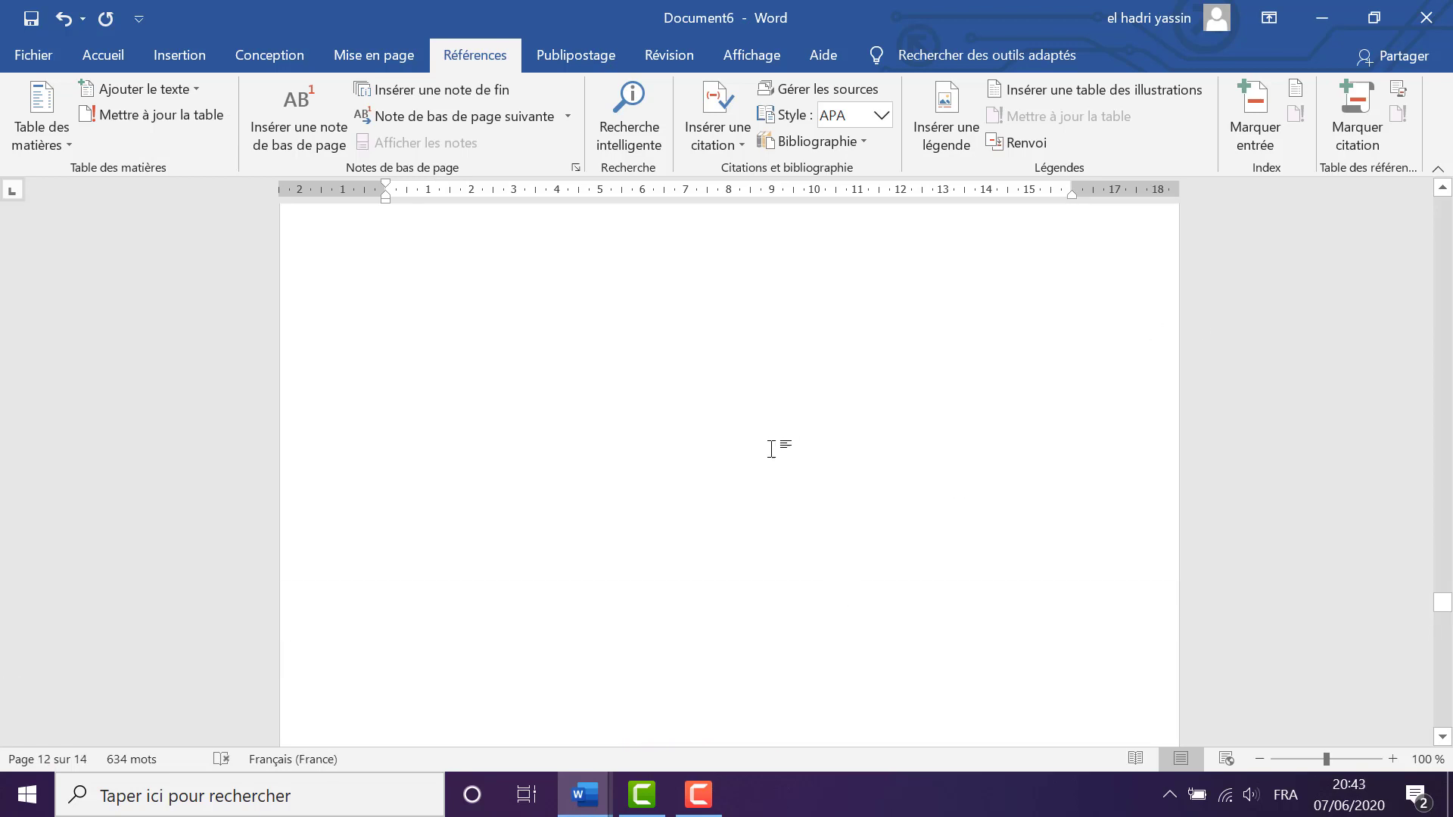
pyautogui.scroll(5, 756, 465)
pyautogui.click(538, 508)
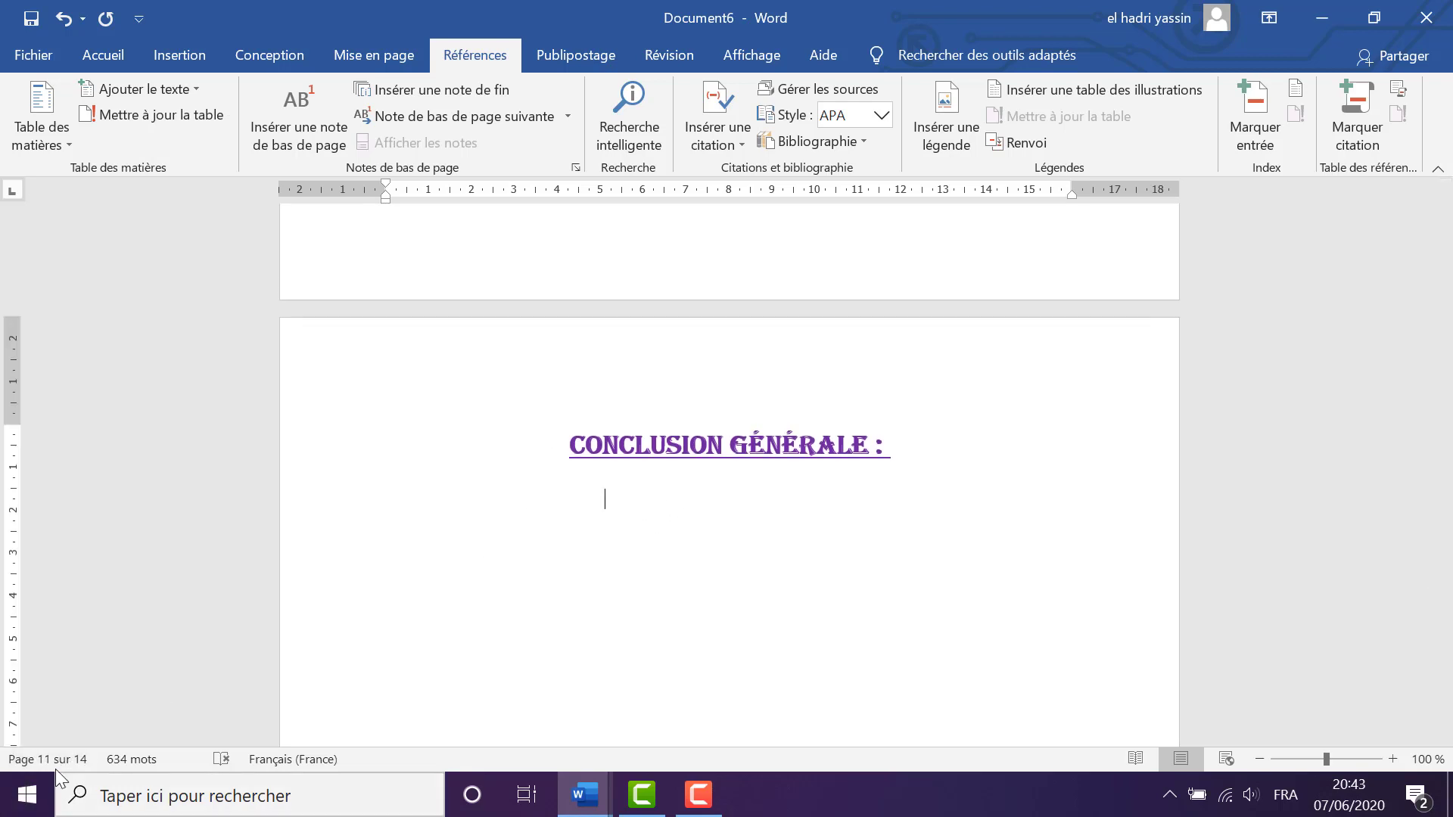
# Update the table of contents at the end of the document for the new page break, refreshing the page numbers only
pyautogui.scroll(-20, 415, 630)
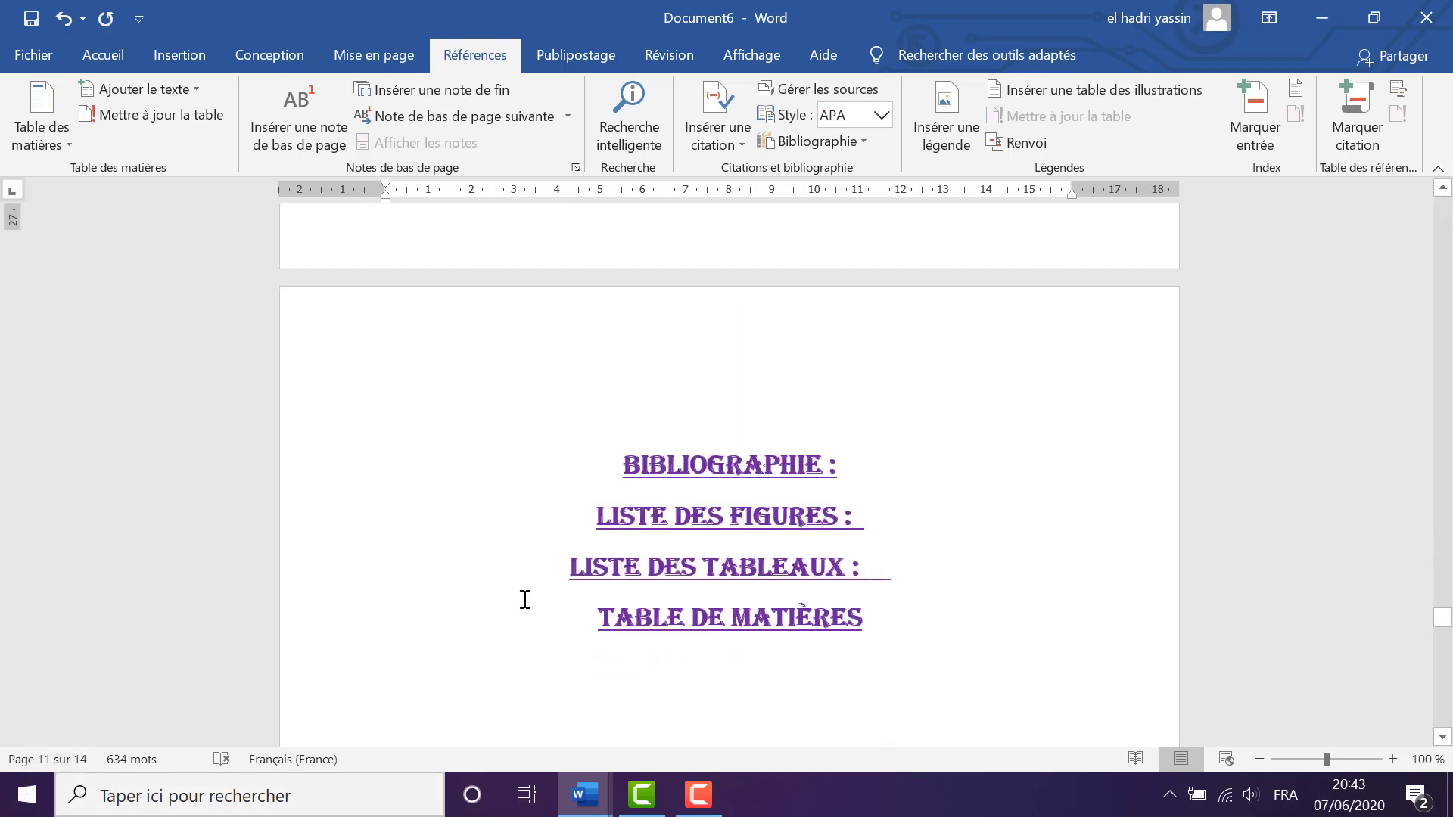
pyautogui.scroll(-15, 552, 618)
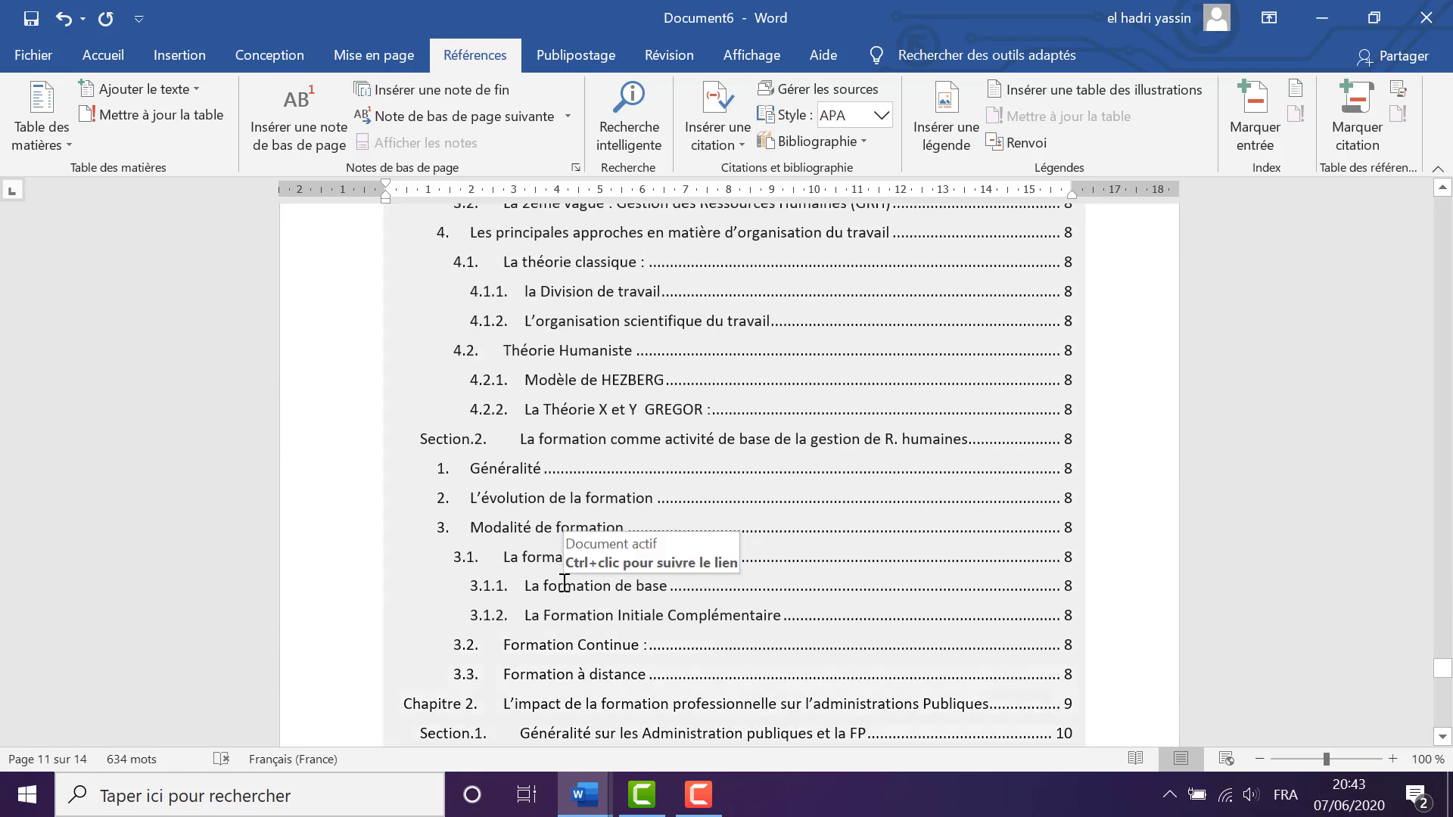
pyautogui.scroll(-12, 574, 590)
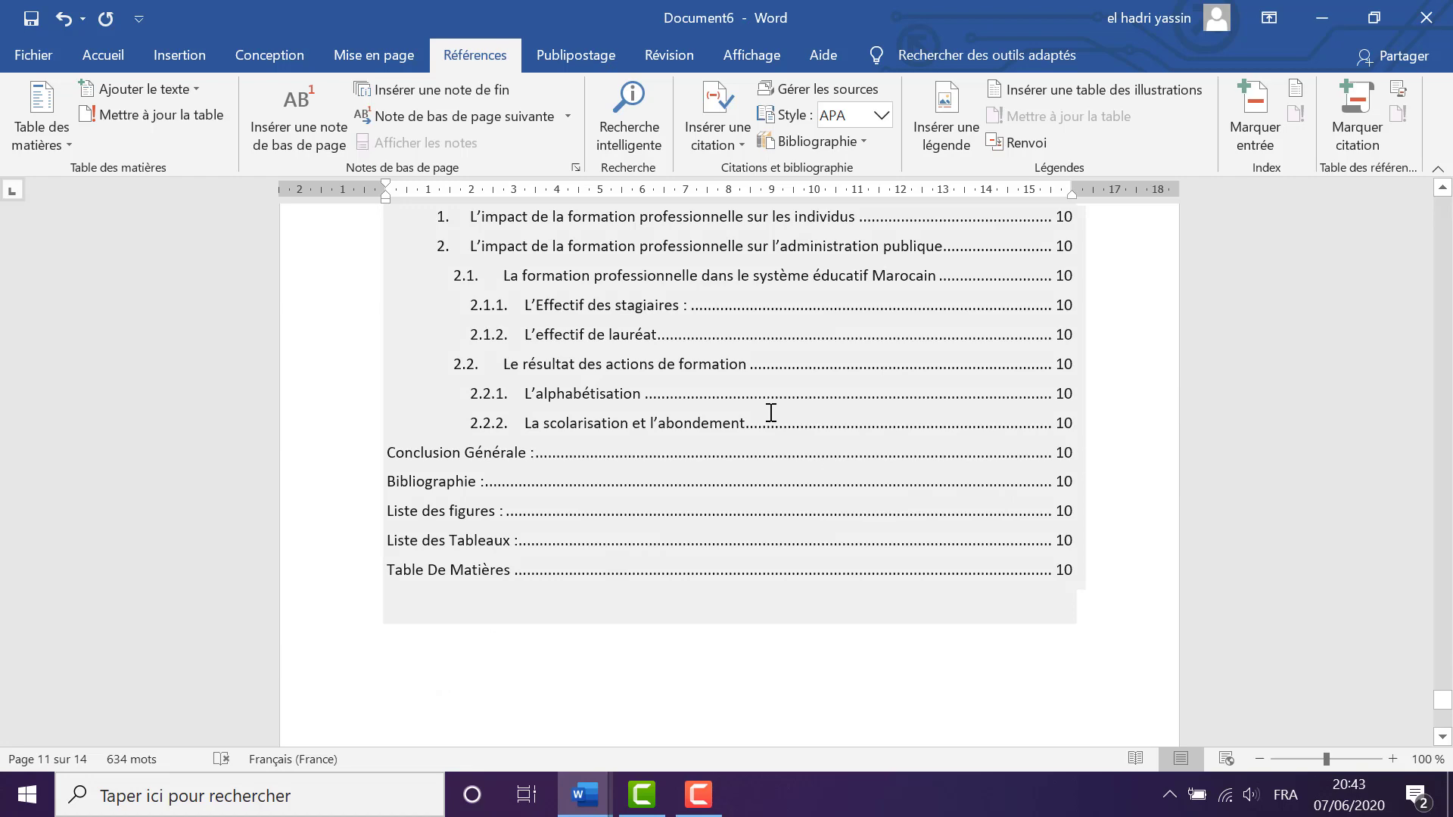
pyautogui.scroll(15, 771, 413)
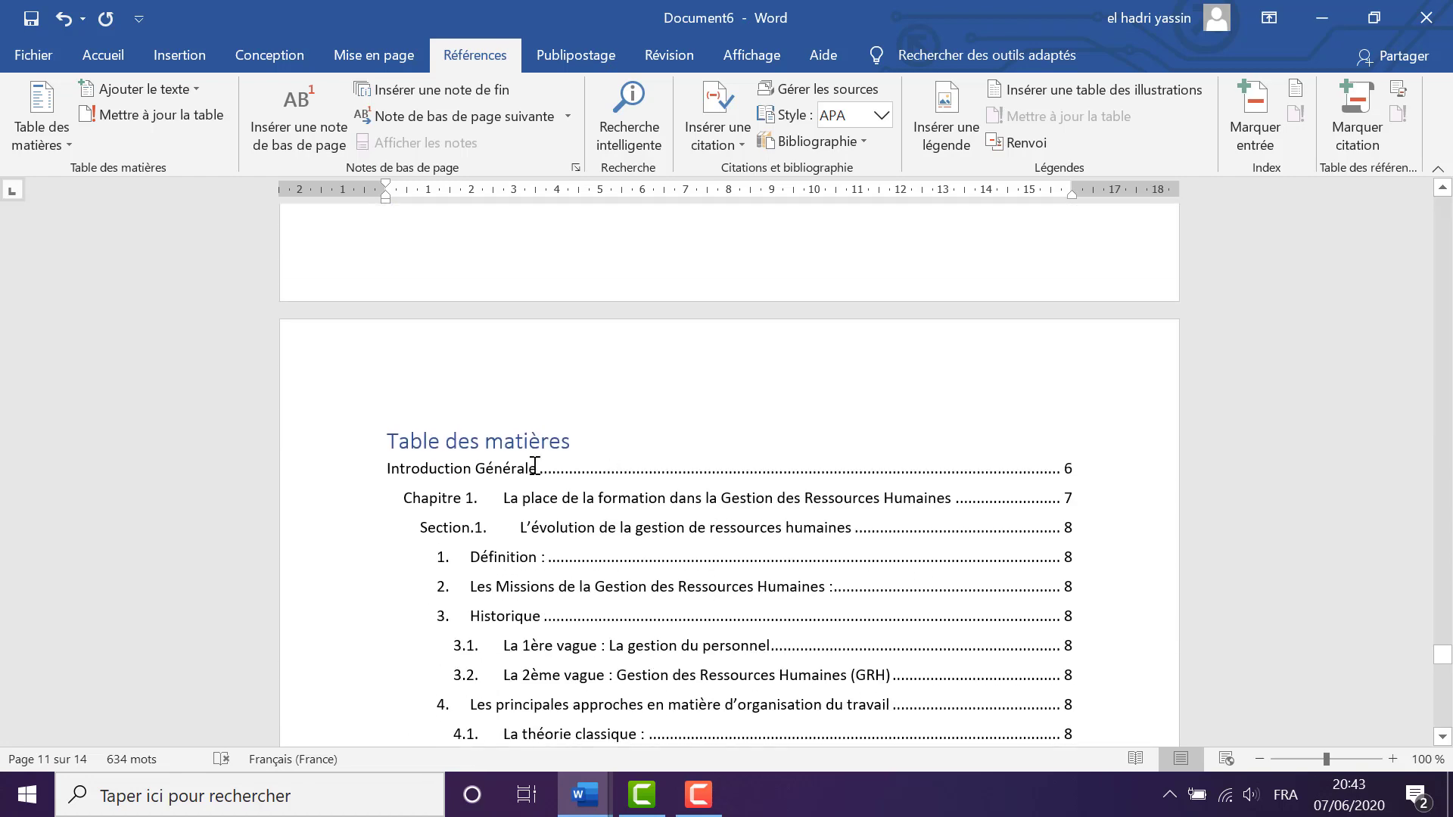
pyautogui.click(492, 450)
pyautogui.click(542, 434)
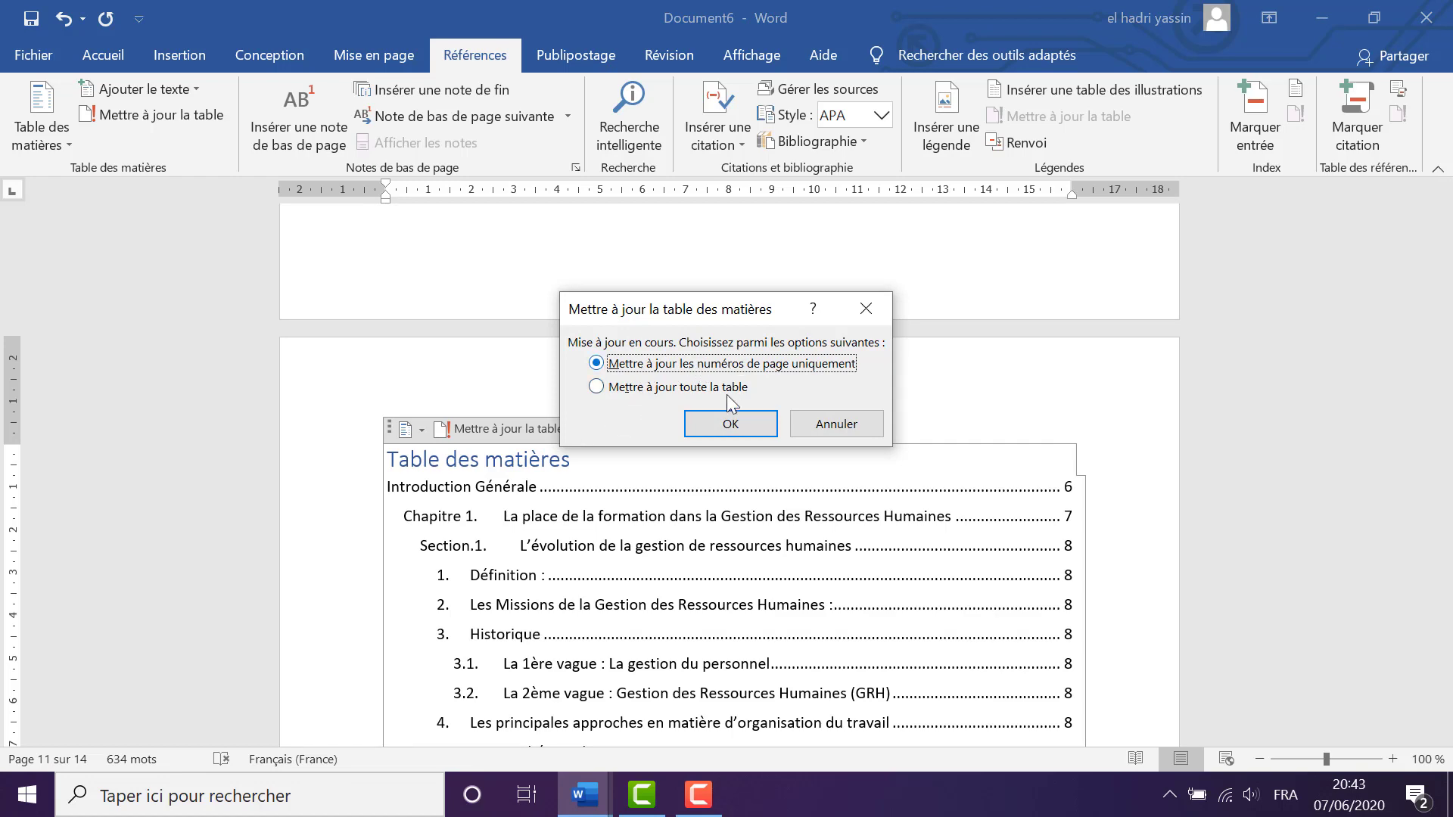
pyautogui.click(730, 424)
pyautogui.scroll(-8, 783, 522)
pyautogui.scroll(-8, 783, 522)
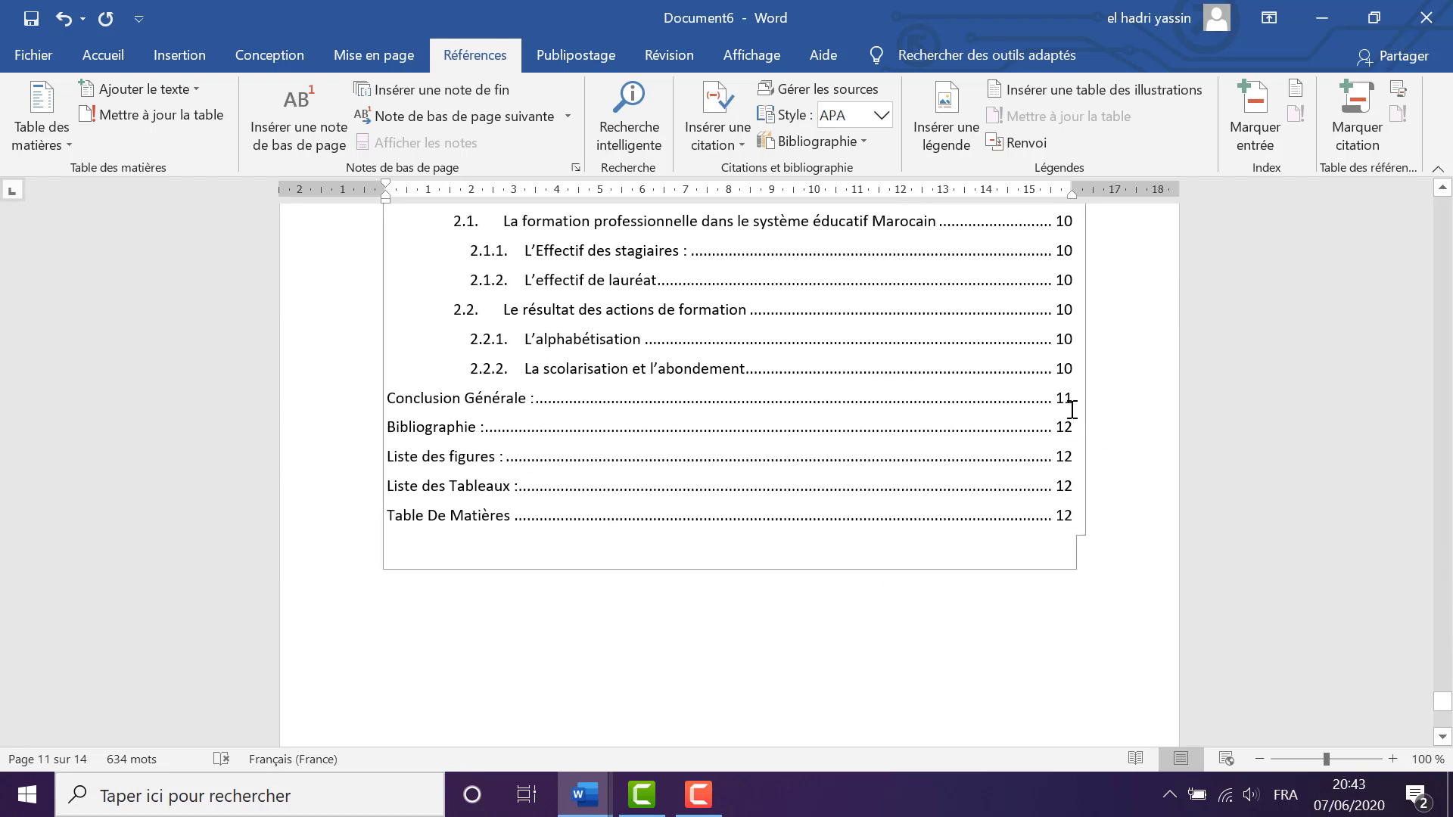
# Review the page layout from the table of contents back to the "Chapitre 2" title page and its "Introduction" and "Section.1" page
pyautogui.scroll(10, 1006, 424)
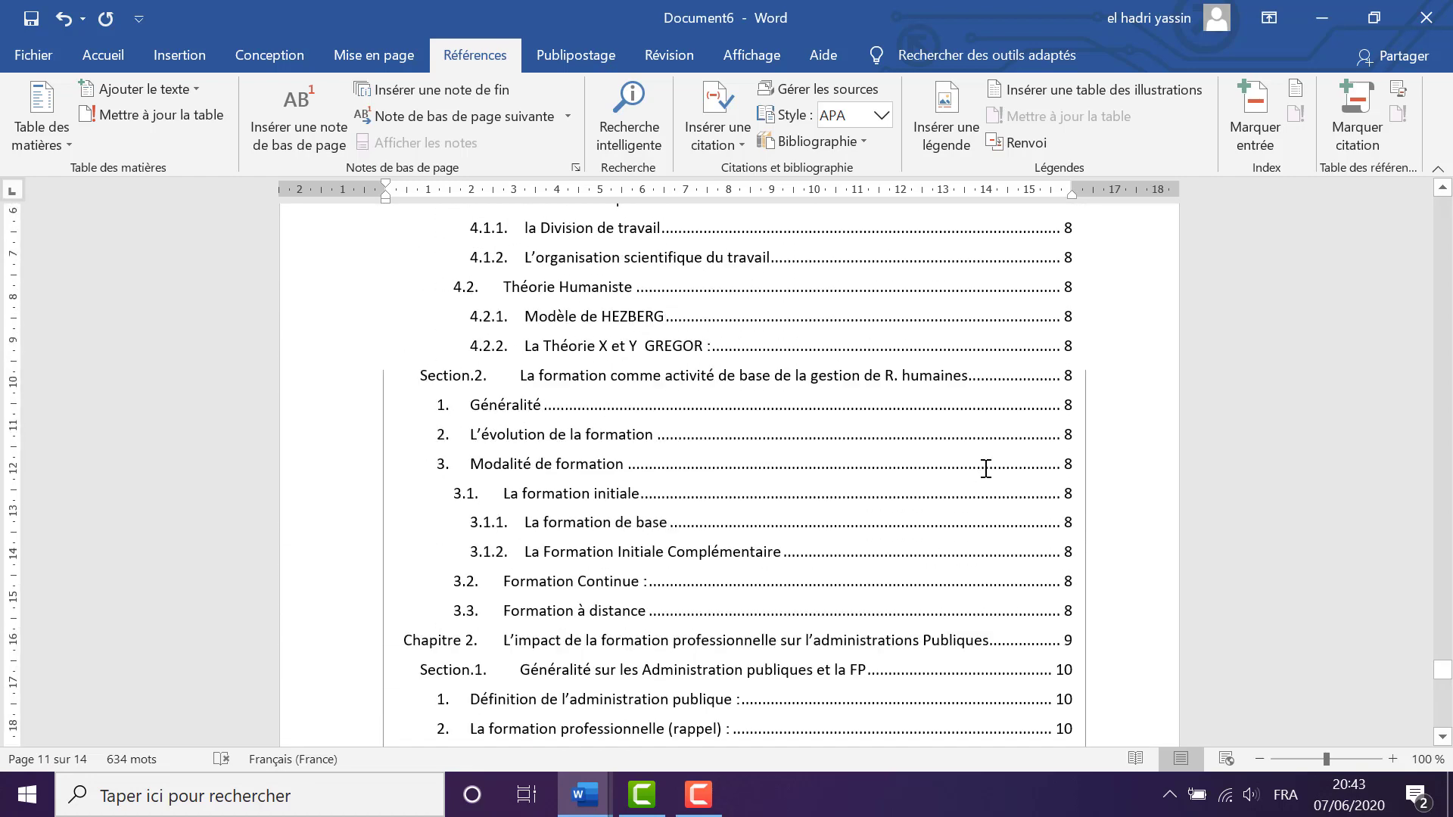
pyautogui.scroll(10, 987, 468)
pyautogui.scroll(8, 969, 483)
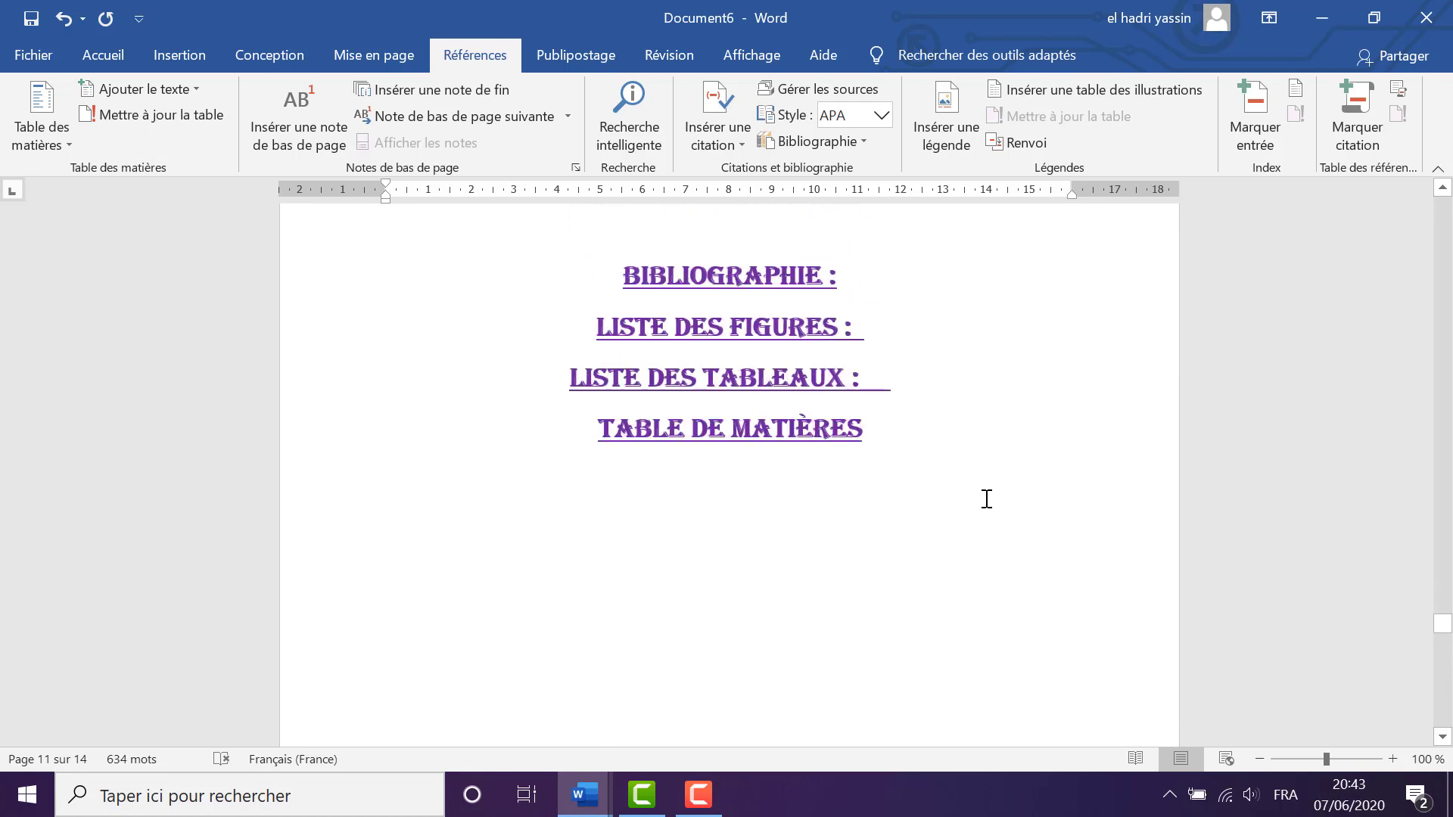
pyautogui.scroll(10, 960, 470)
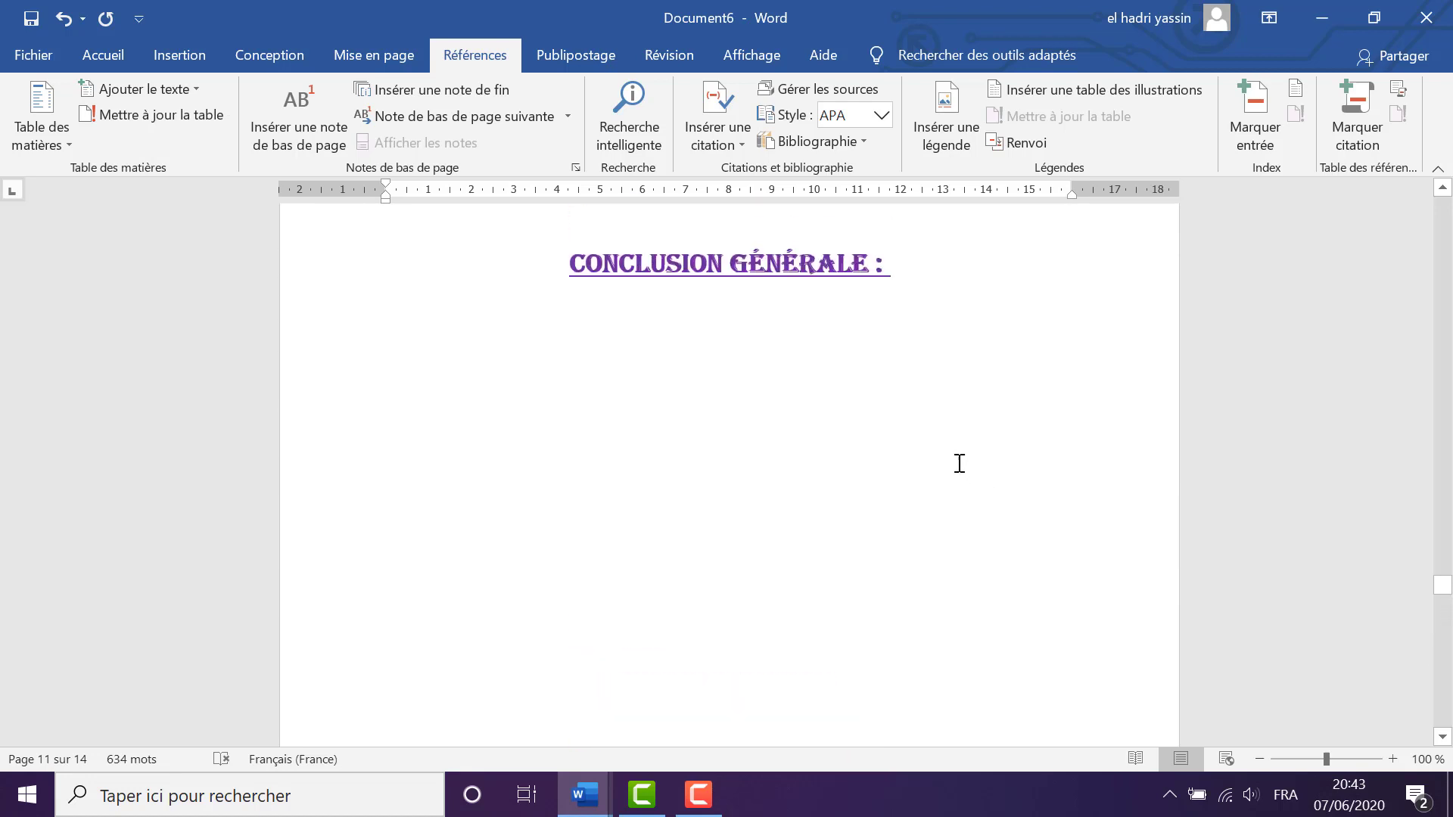
pyautogui.scroll(5, 863, 406)
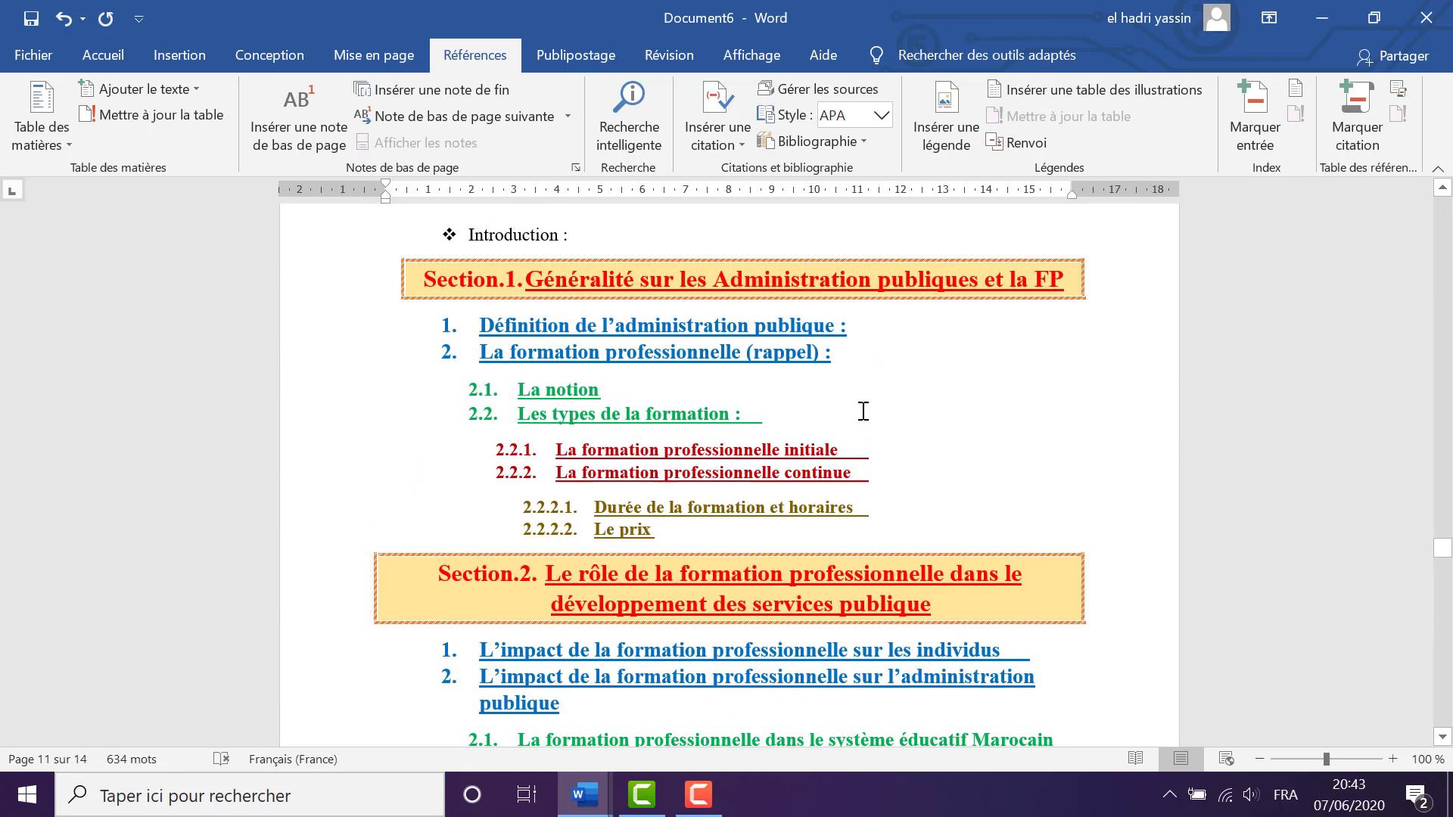
pyautogui.scroll(2, 976, 542)
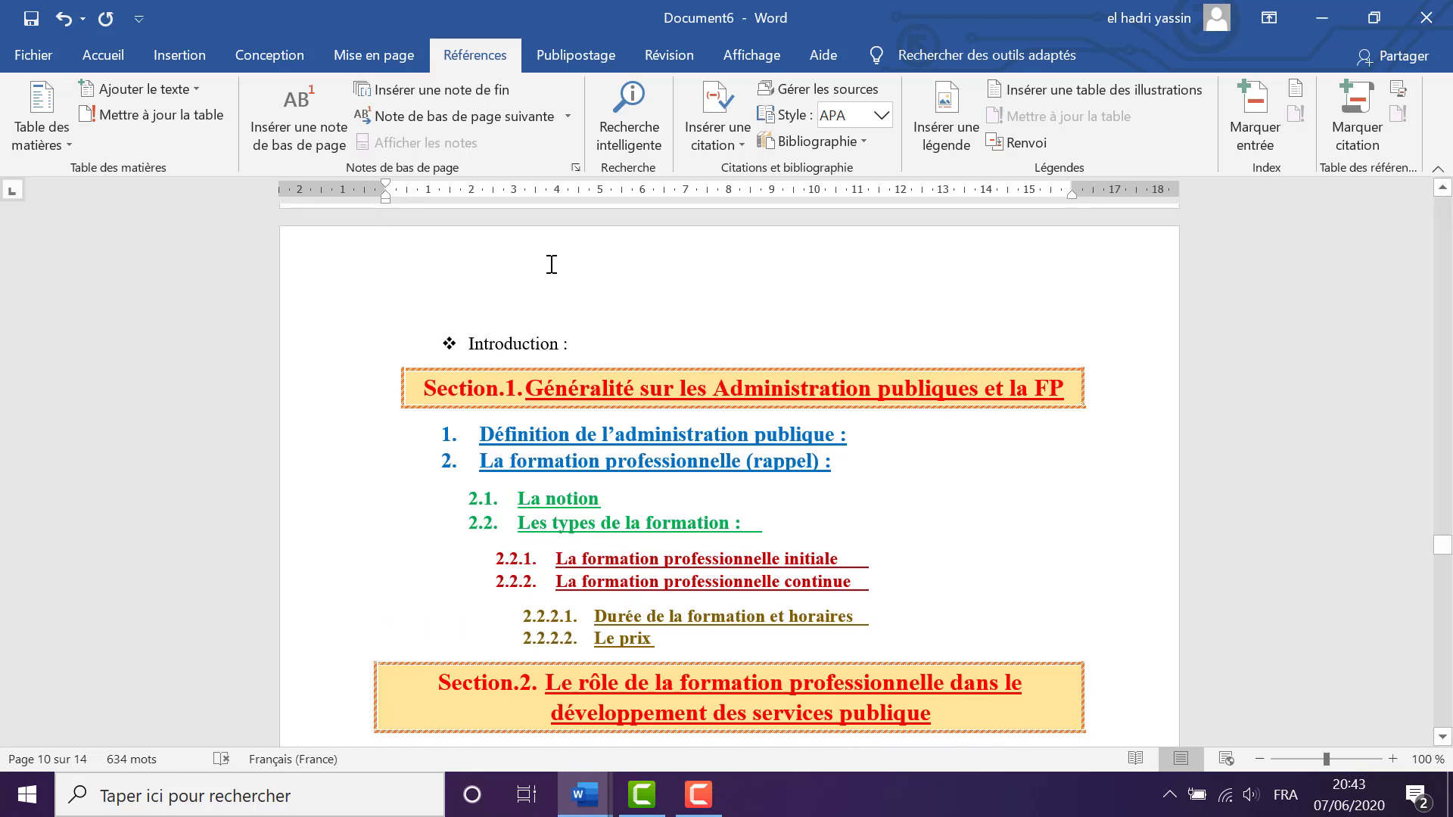
pyautogui.scroll(3, 820, 296)
pyautogui.scroll(5, 637, 504)
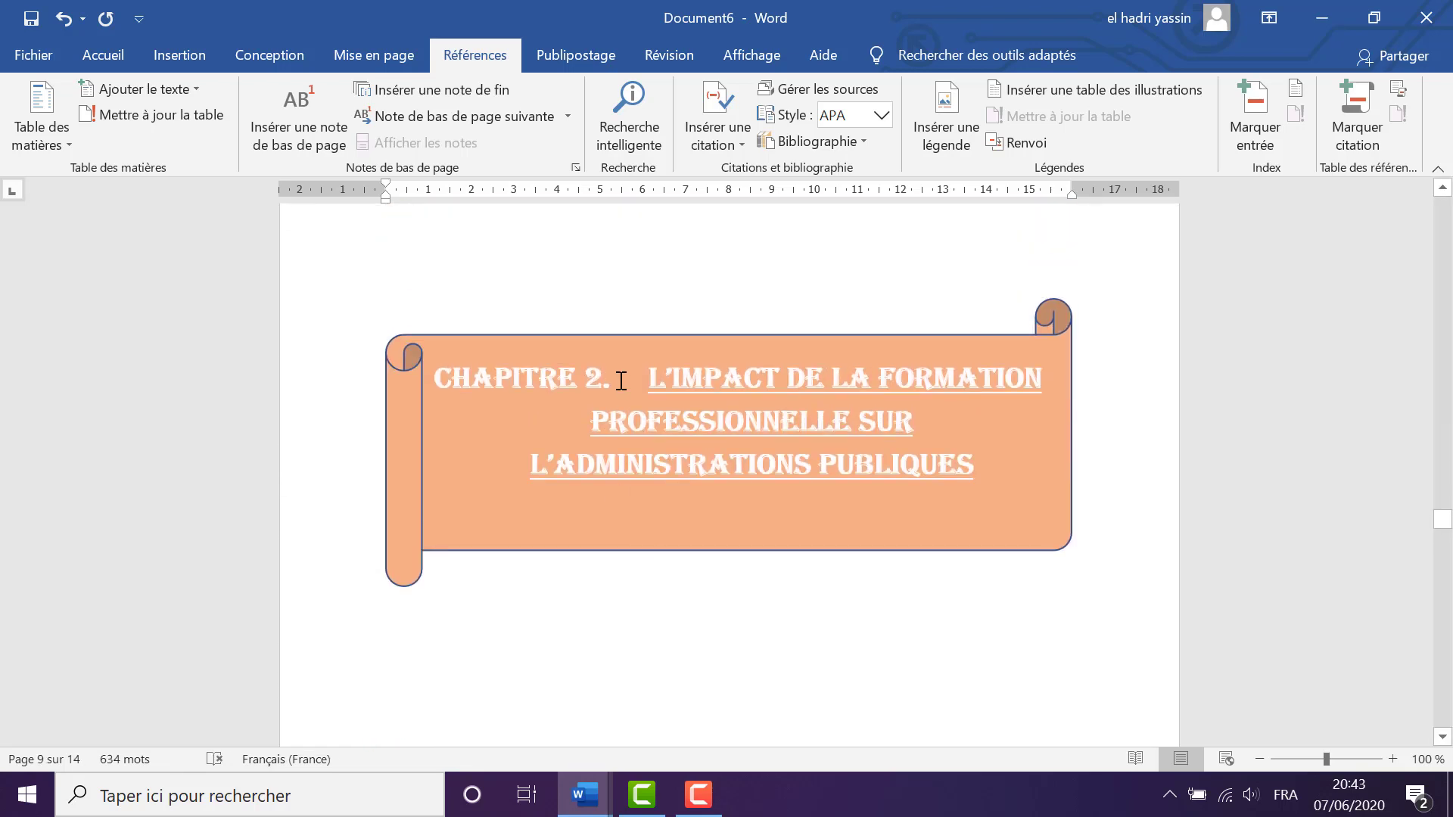
pyautogui.scroll(1, 642, 697)
pyautogui.scroll(-6, 641, 681)
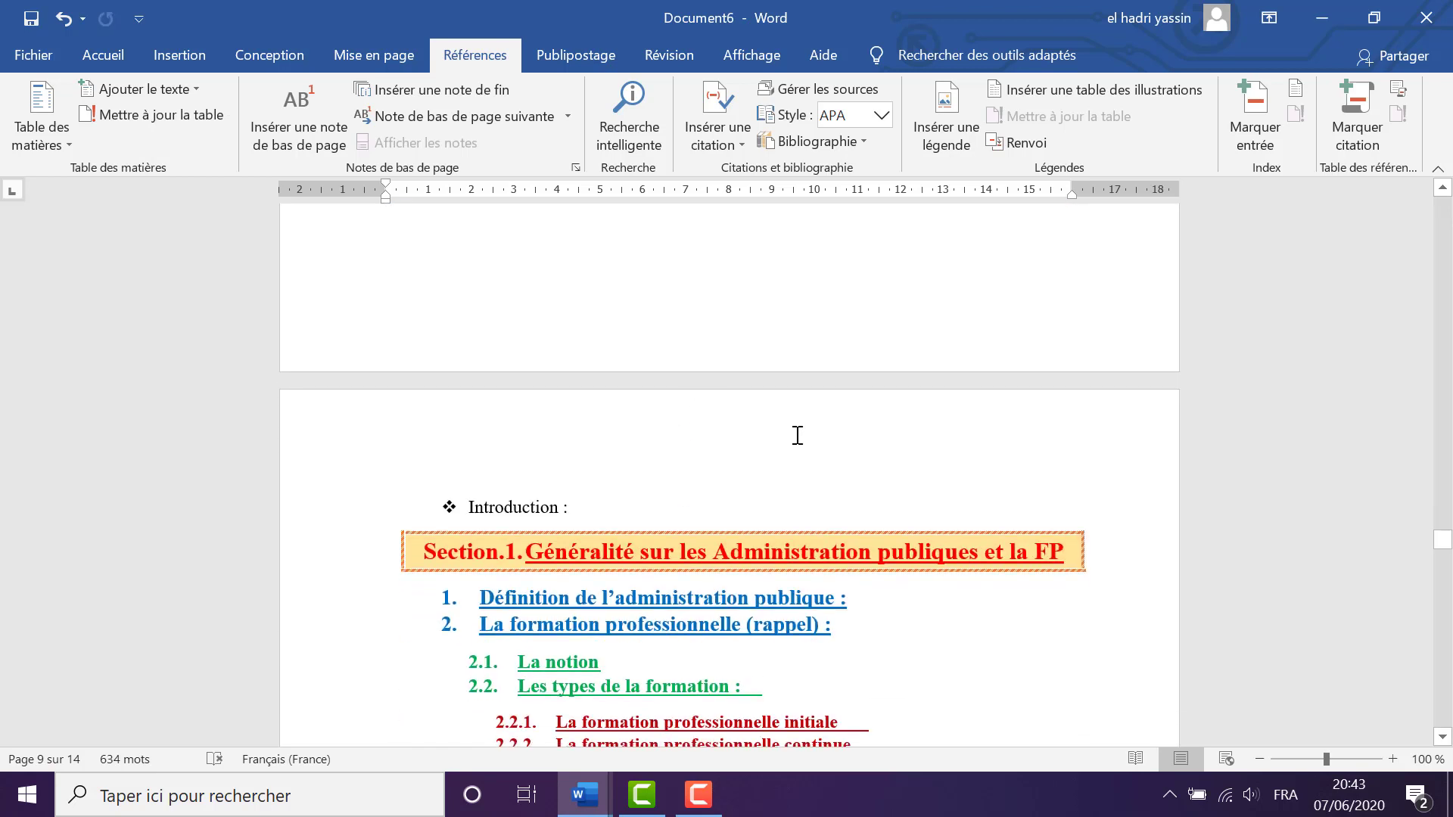
pyautogui.scroll(5, 776, 405)
pyautogui.scroll(3, 776, 405)
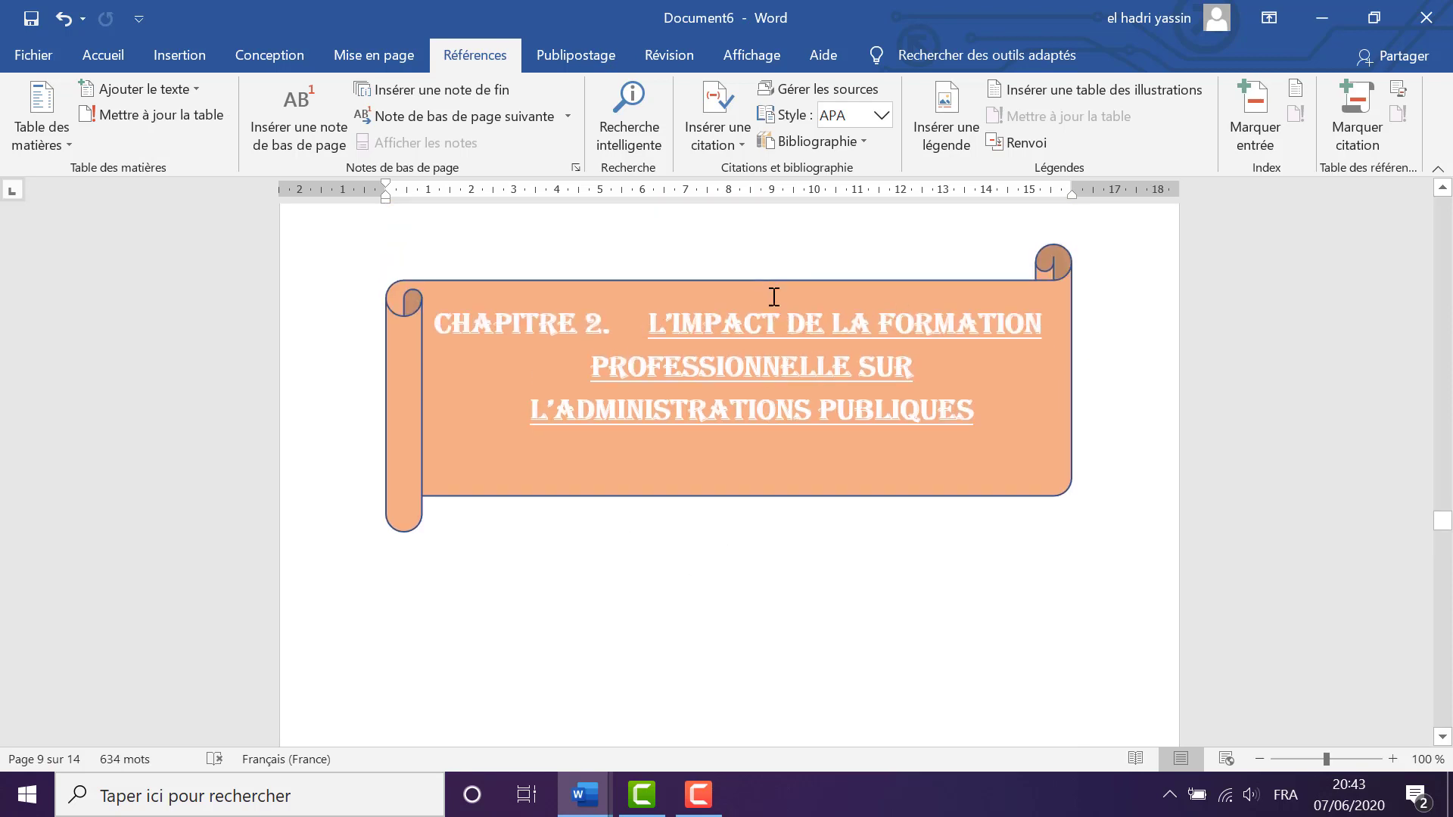
pyautogui.scroll(-8, 727, 639)
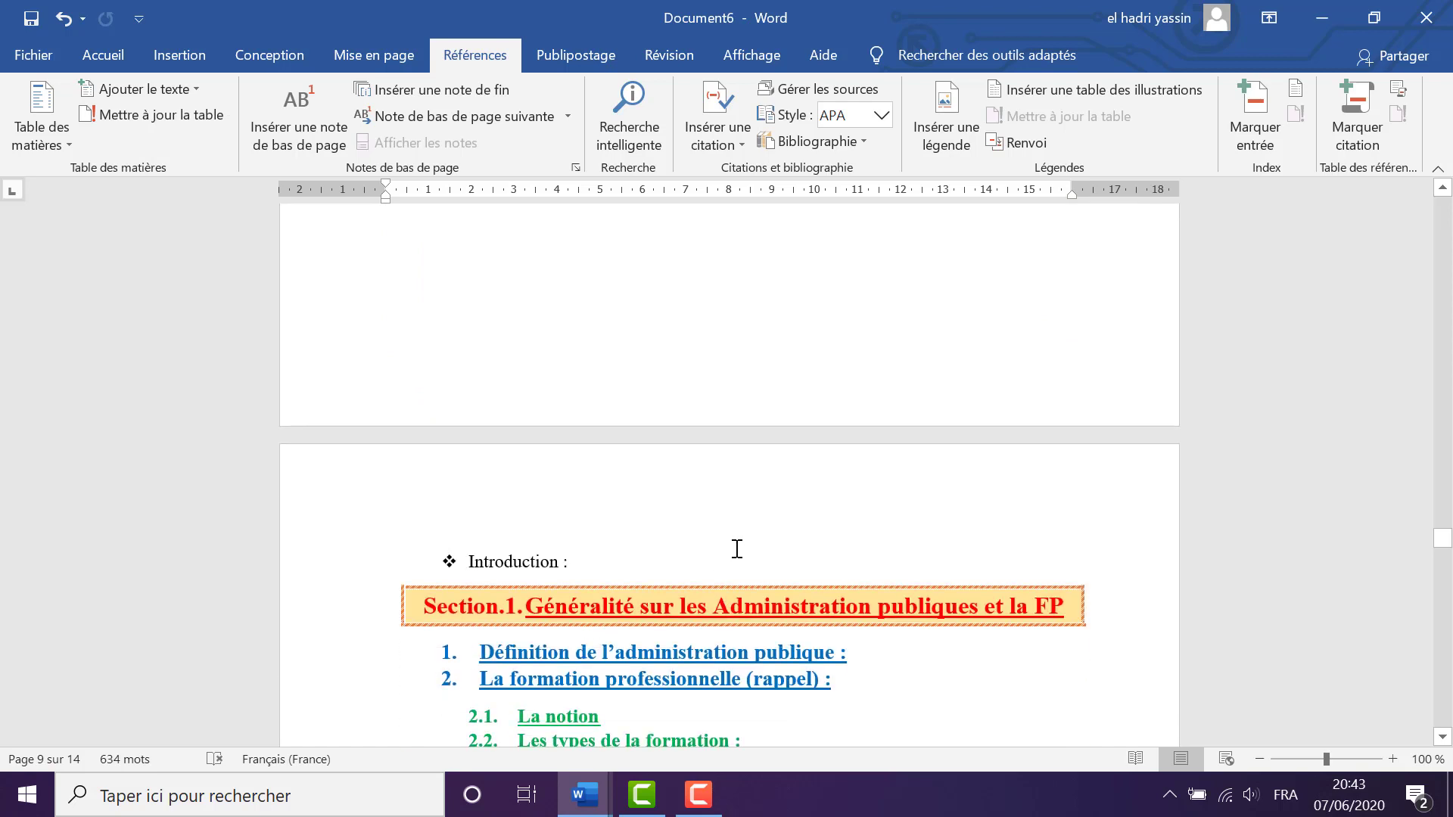